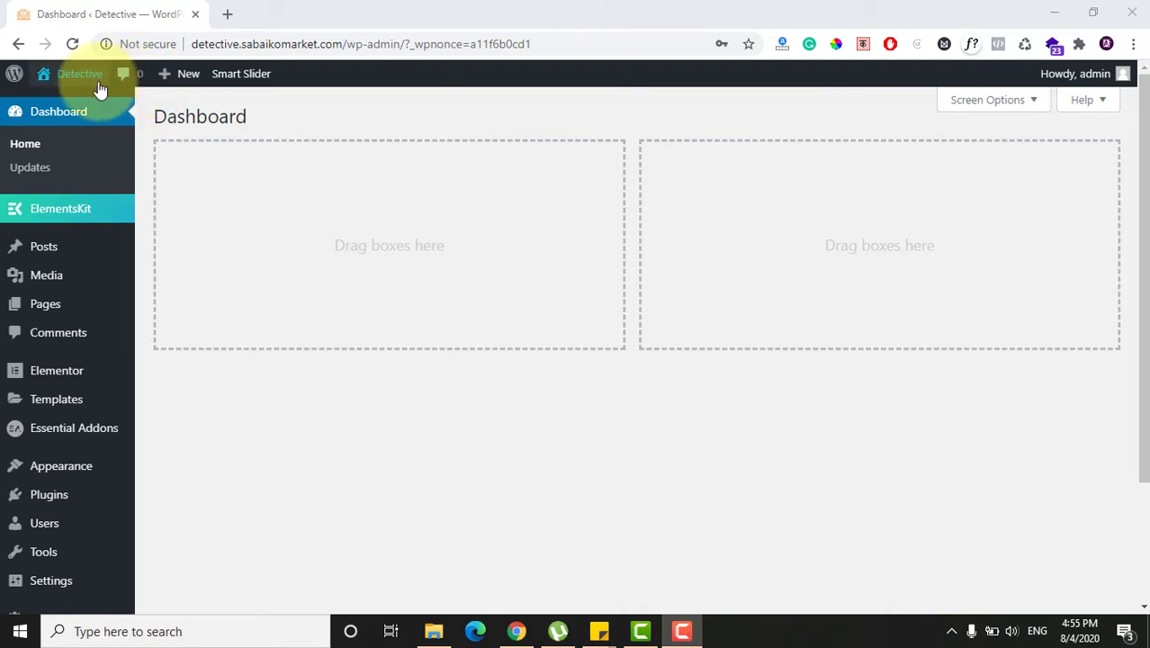
Step: Open the live Detective site in a new browser tab and look over its home page
mouse_move(72, 76)
right_click(79, 109)
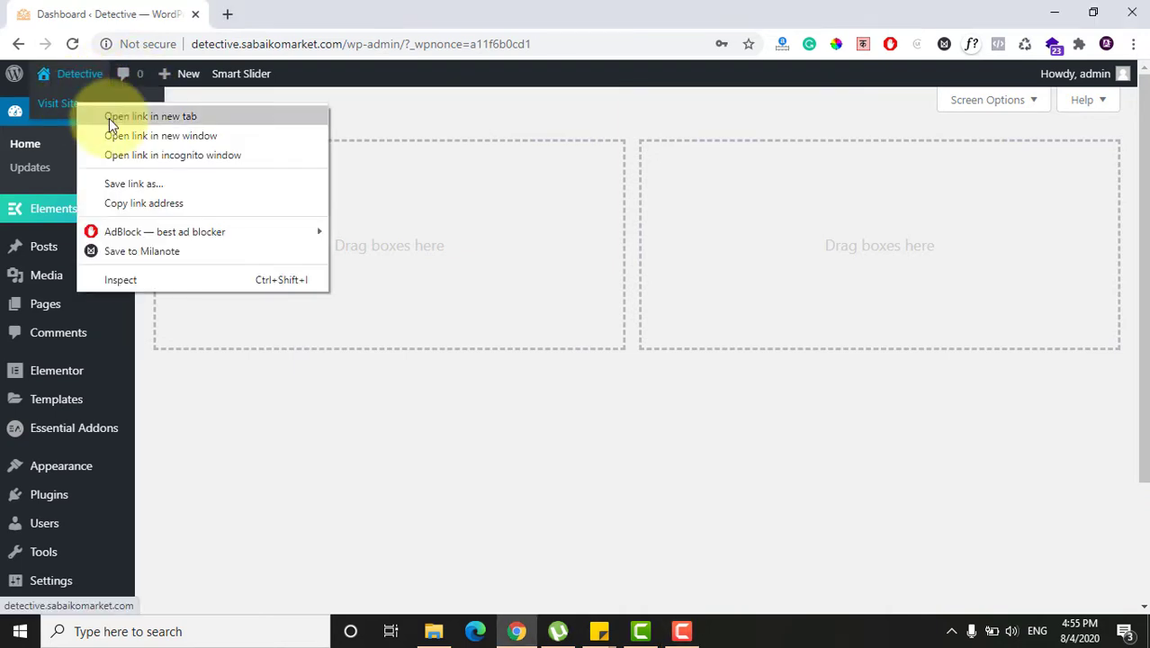
left_click(109, 118)
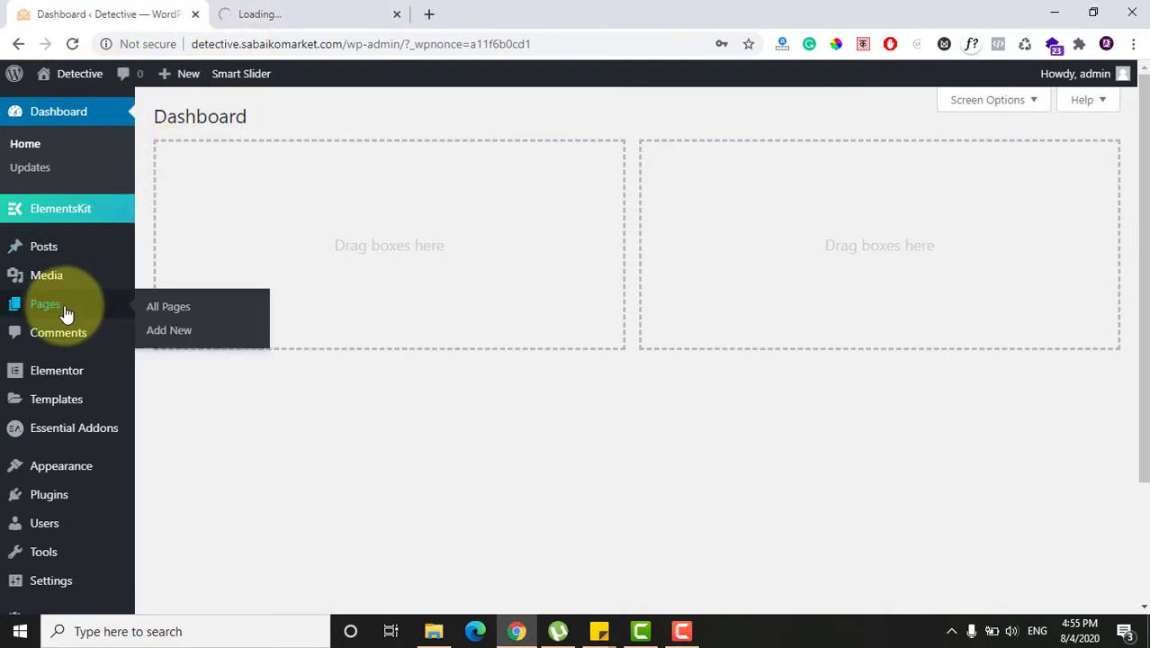
left_click(234, 11)
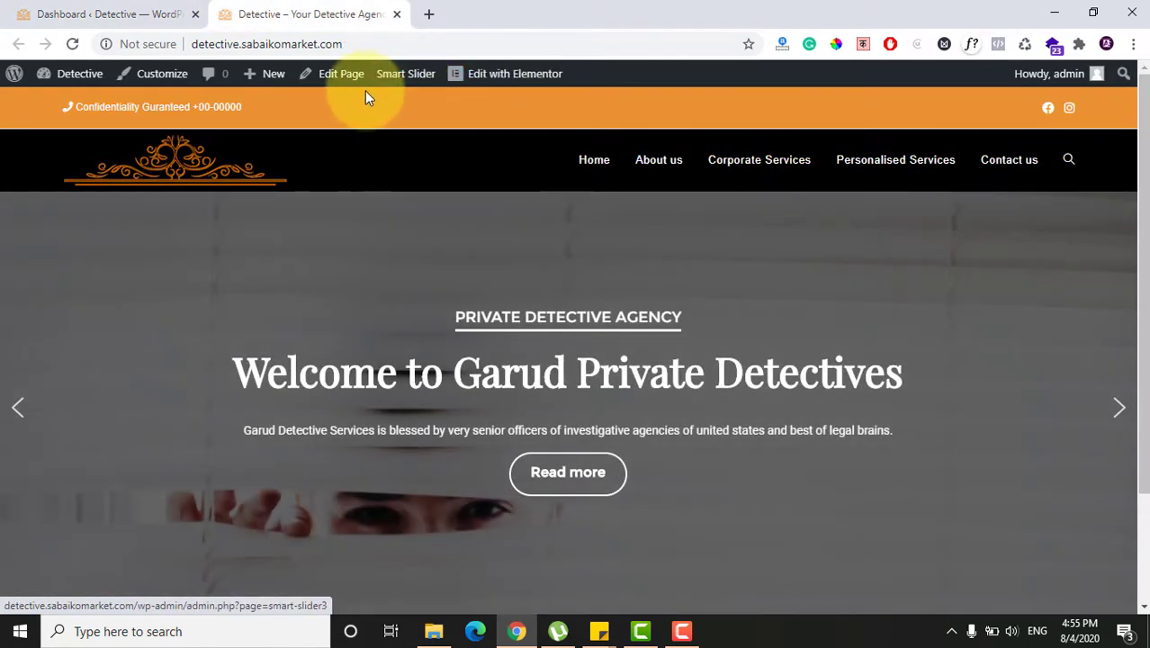
left_click_drag(1146, 200, 1140, 160)
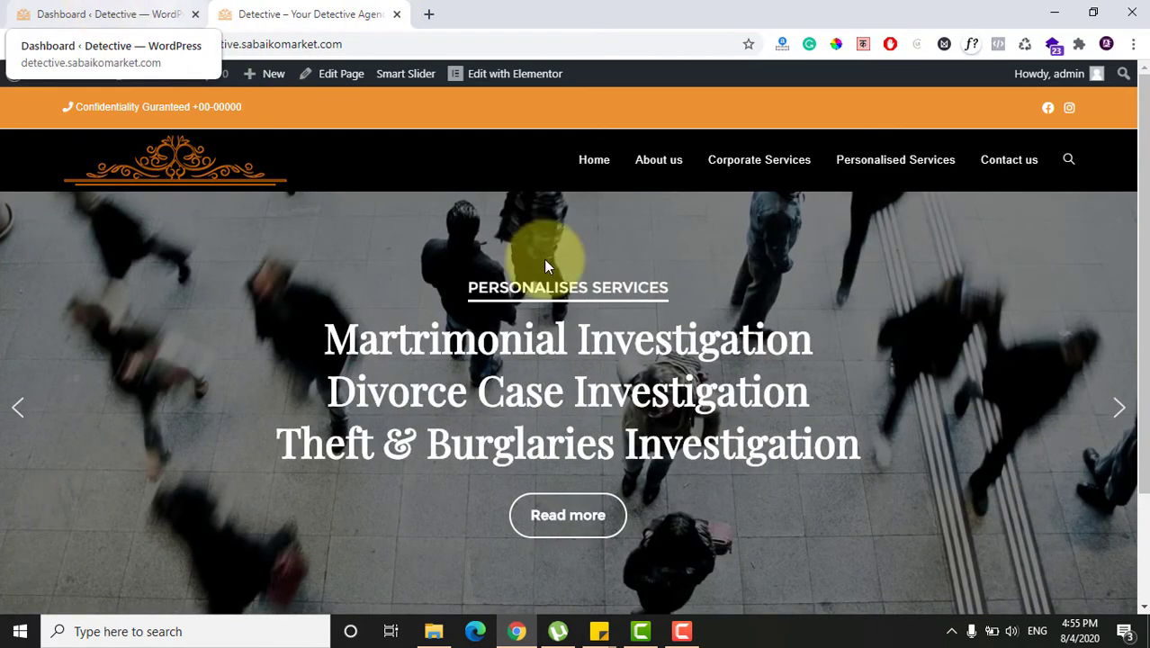
left_click_drag(1145, 331, 1142, 272)
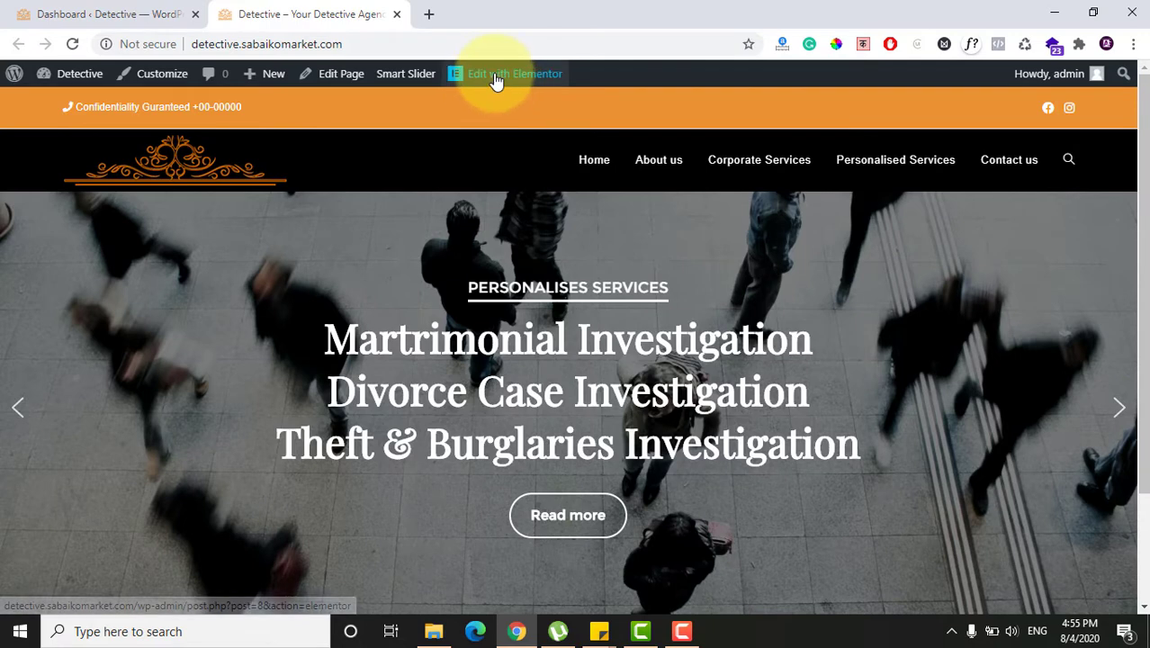
Step: Open the Home page from the WordPress pages list for editing with Elementor
left_click(54, 13)
left_click(40, 311)
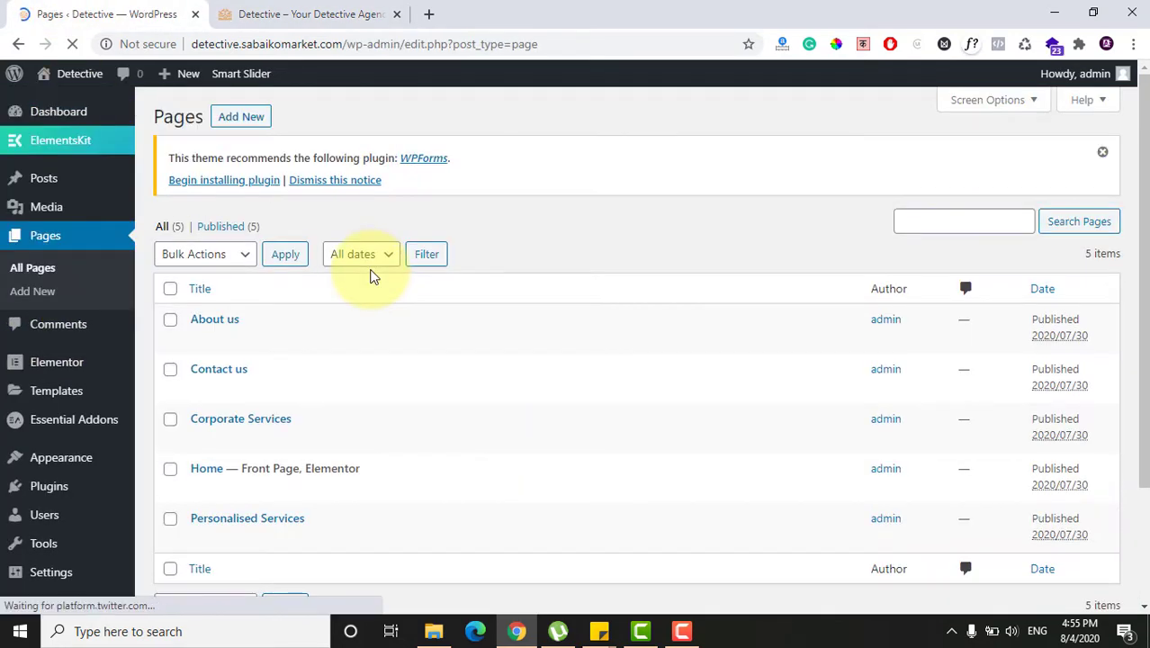
scroll(686, 285, "down", 2)
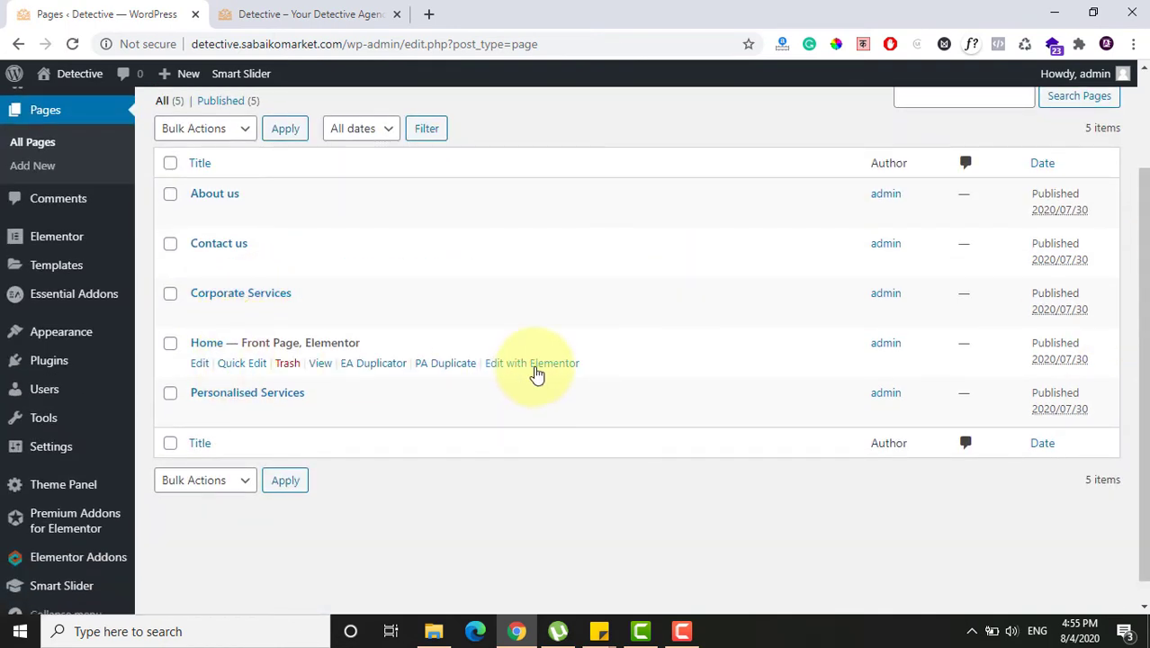
left_click(536, 374)
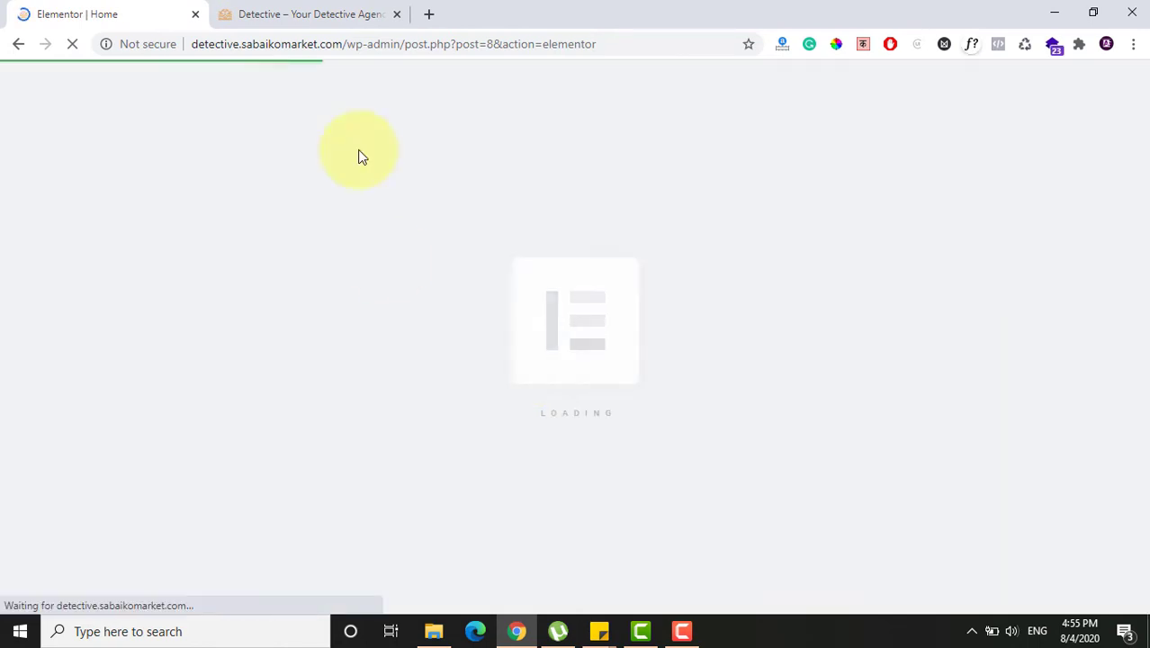
Step: Examine the live home page from the slider down to the footer
left_click(342, 11)
scroll(1133, 299, "down", 2)
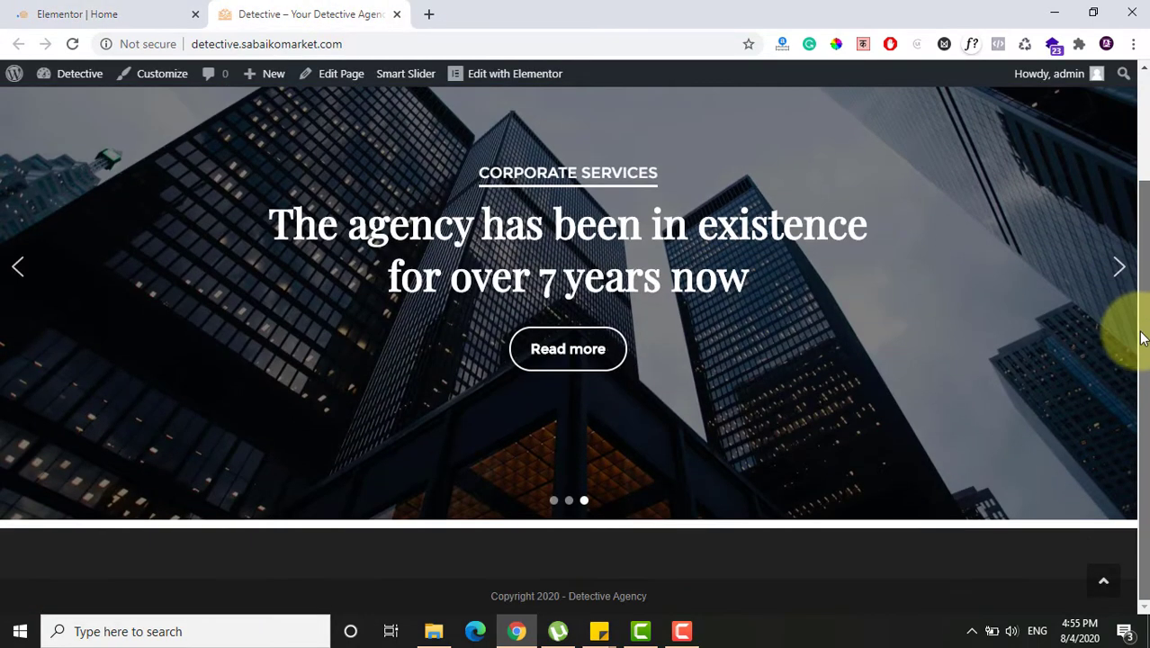
mouse_move(1141, 332)
left_mouse_down()
mouse_move(1144, 198)
mouse_move(1139, 322)
left_mouse_up()
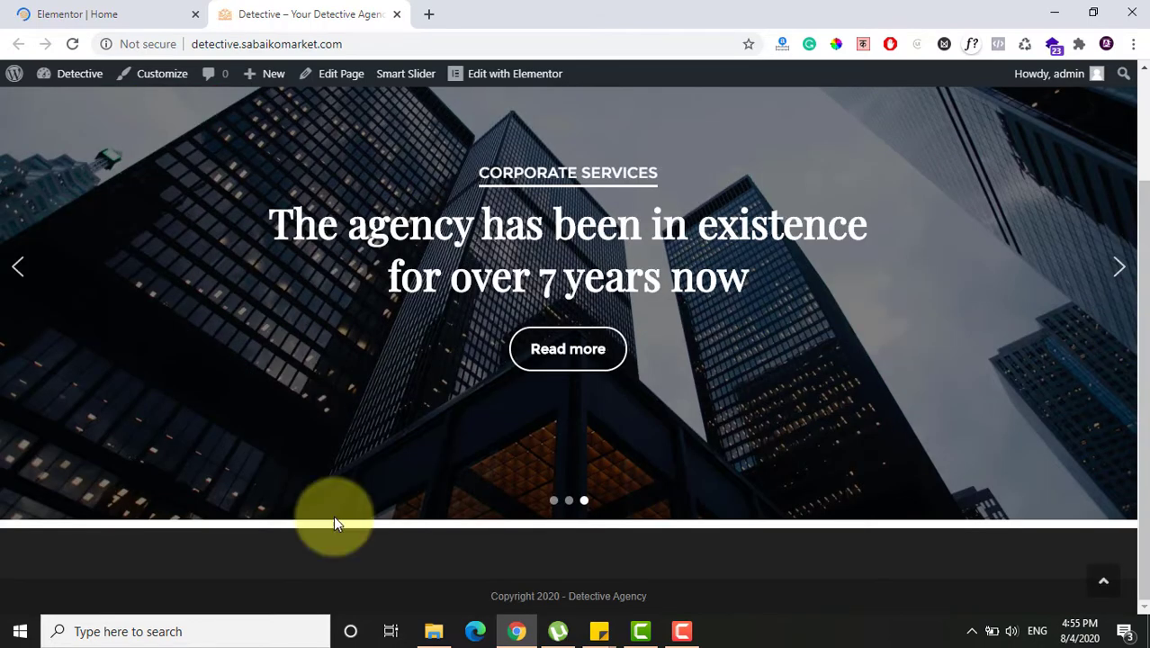
left_click_drag(1139, 404, 1139, 210)
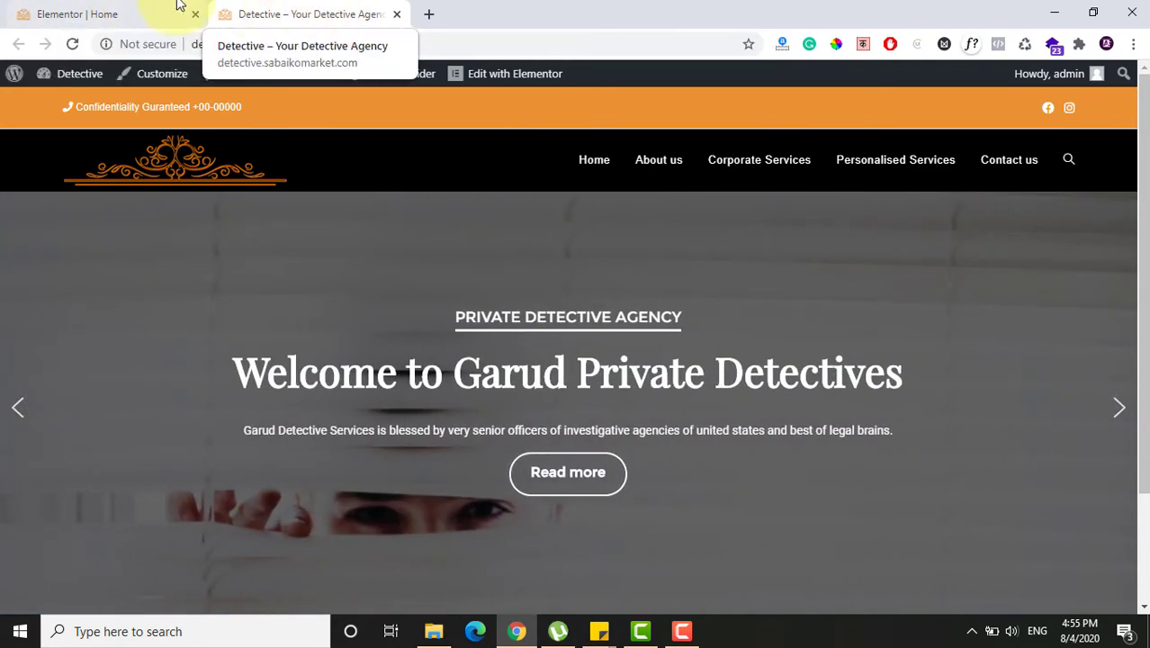
Step: Return to the Home page in Elementor, go to the empty area below the slider, and close the Navigator
left_click(144, 12)
left_click_drag(1145, 157, 1138, 329)
left_click(310, 11)
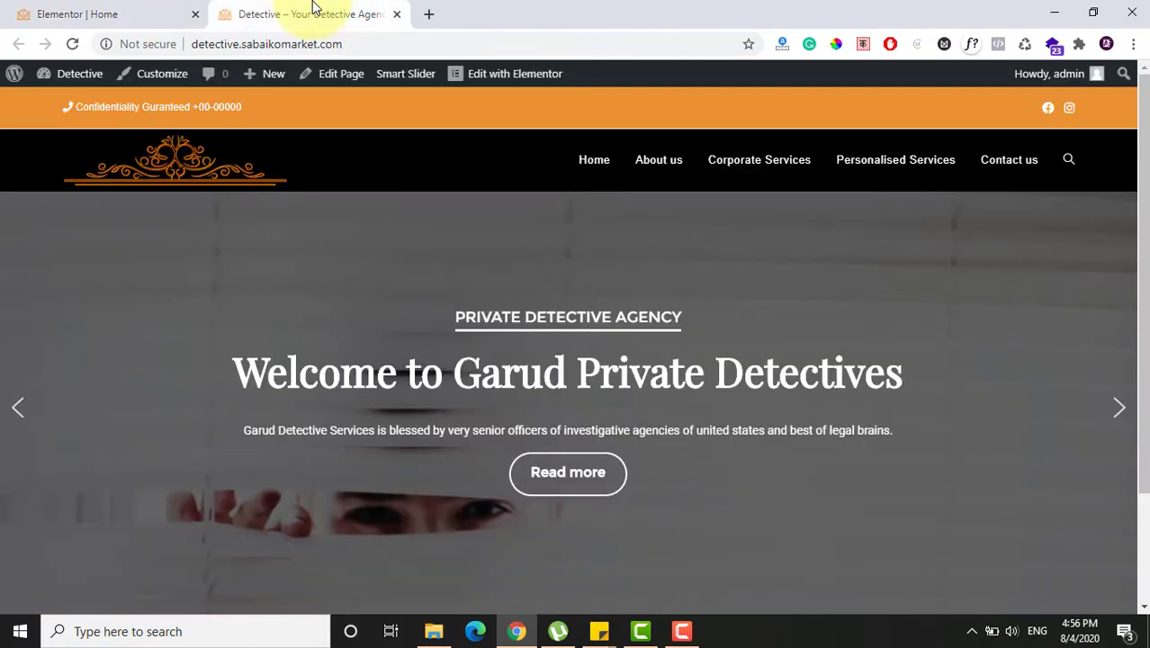
left_click(14, 12)
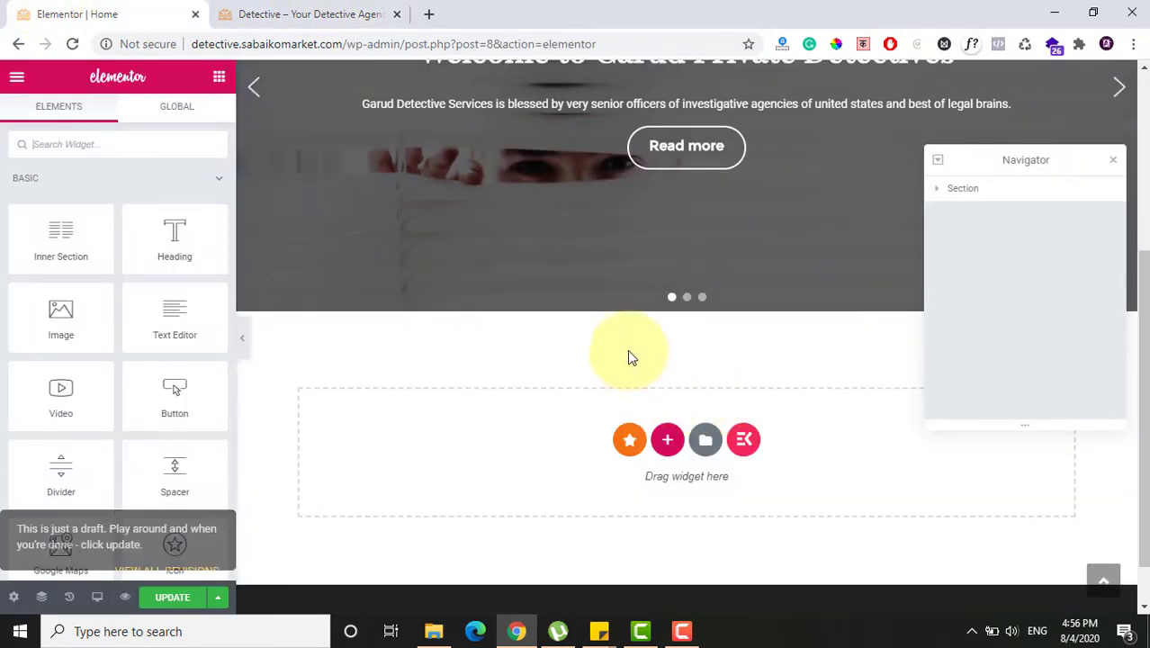
left_click(1113, 160)
left_click(666, 439)
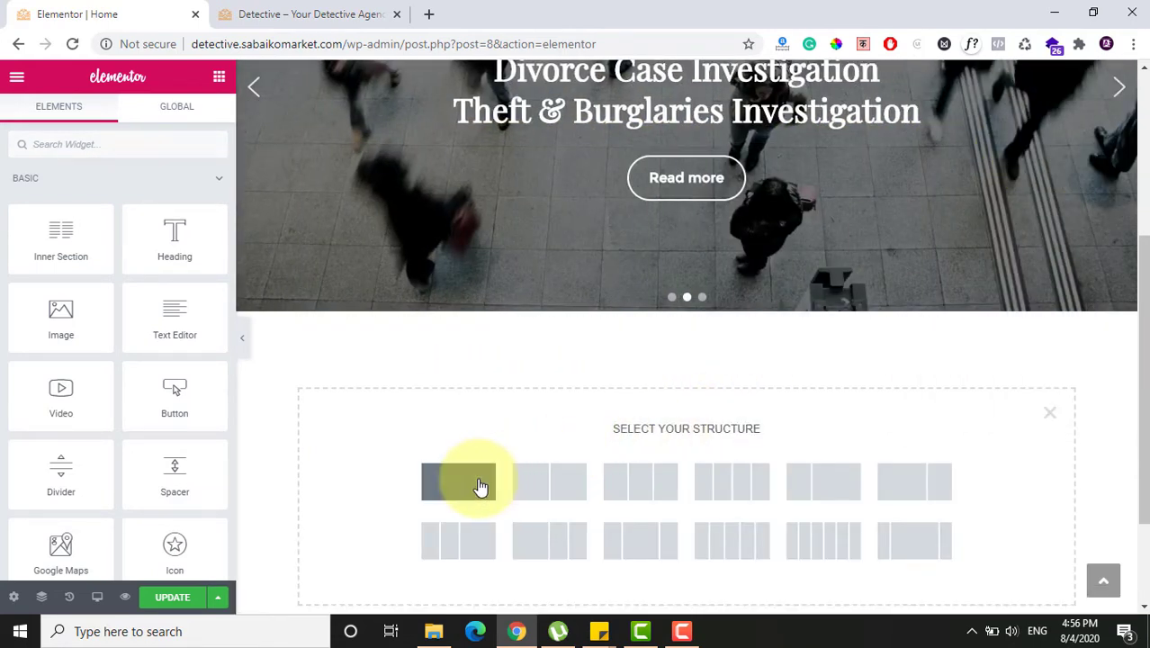
left_click(481, 486)
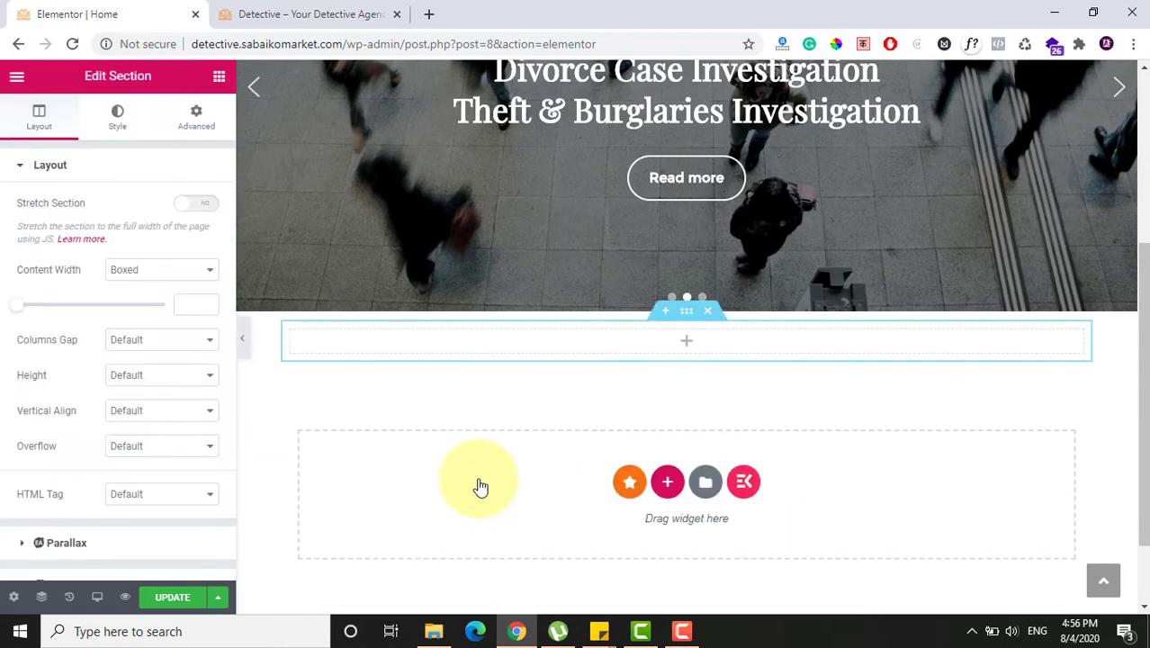
left_click(708, 312)
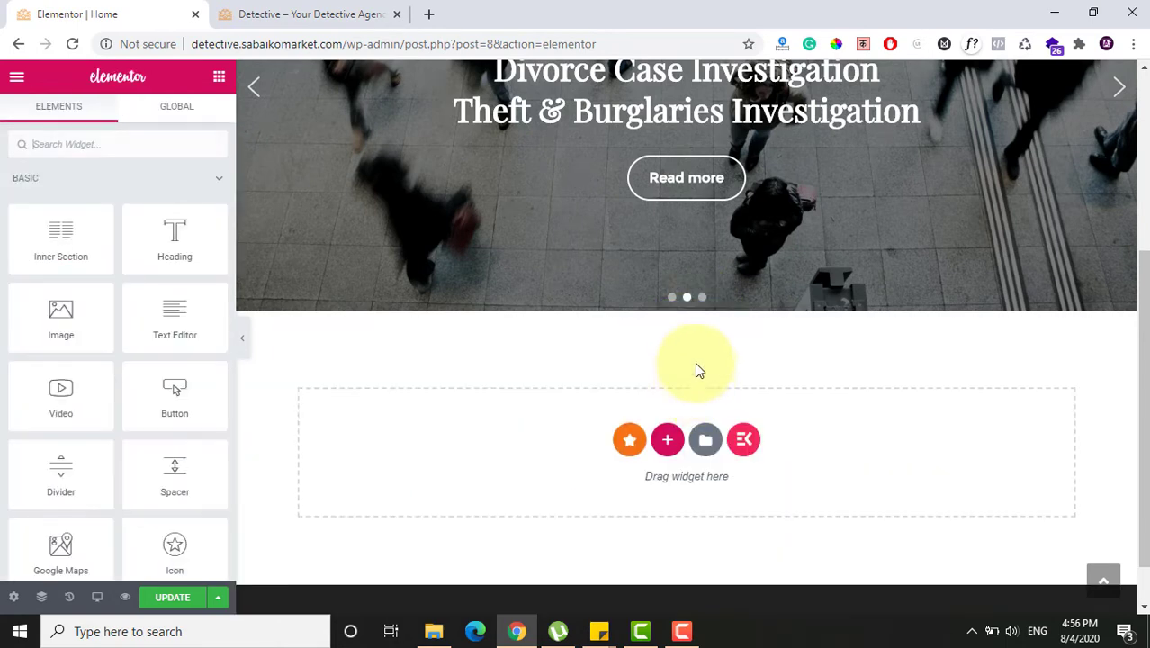
left_click(666, 440)
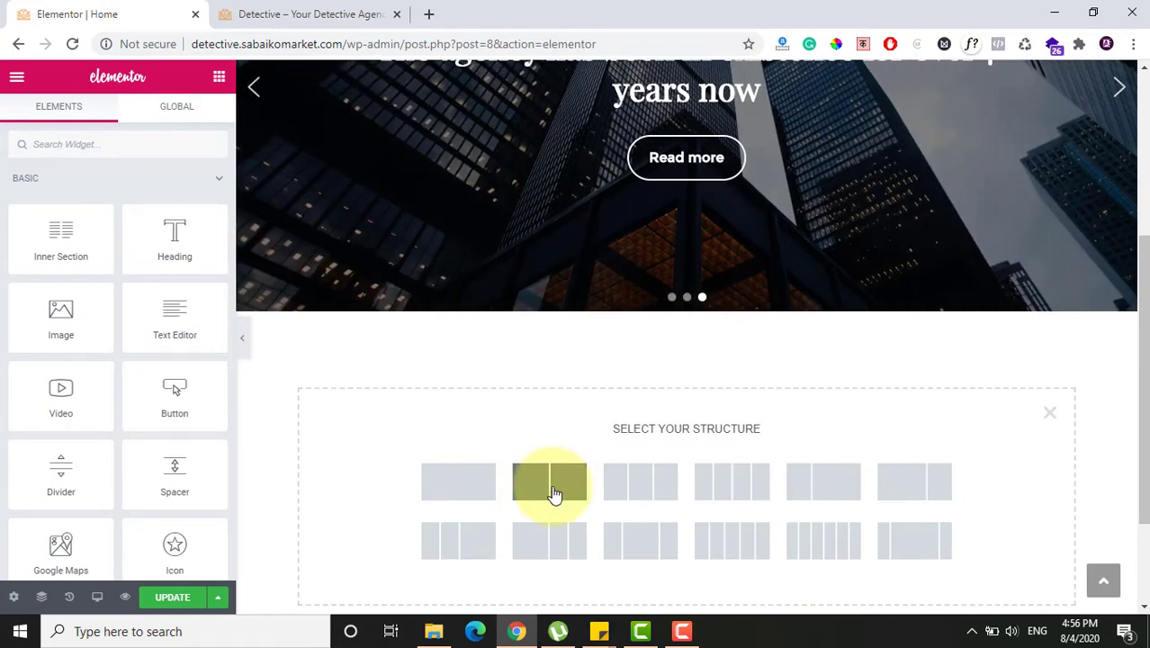
left_click(468, 503)
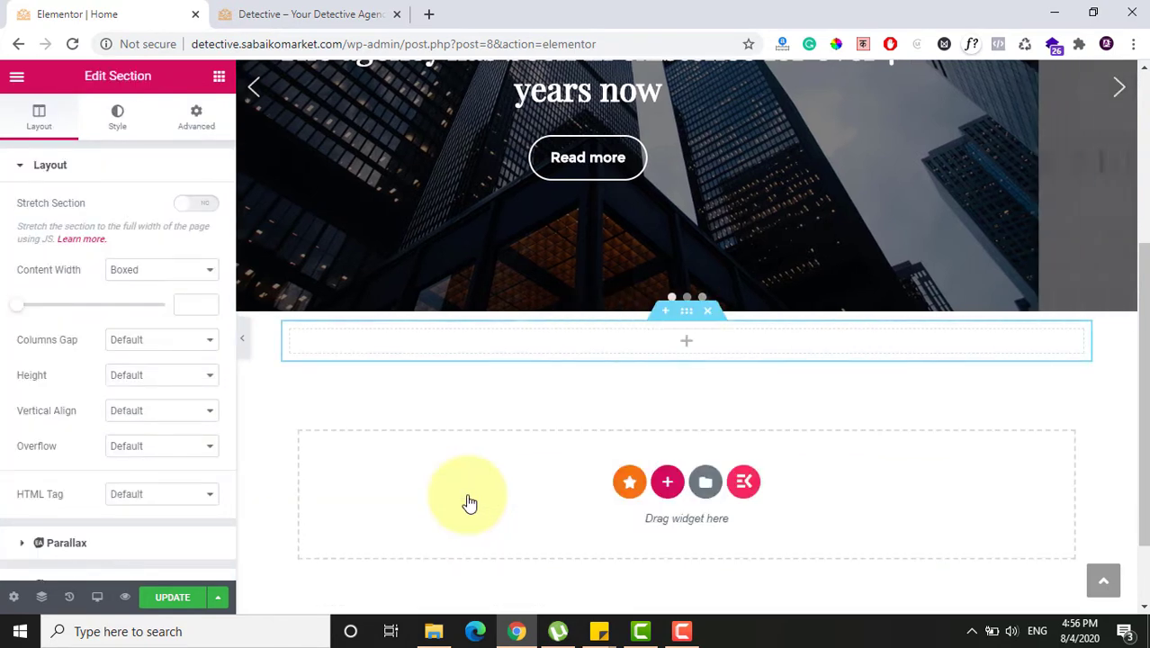
left_click(219, 75)
left_click_drag(40, 233, 682, 338)
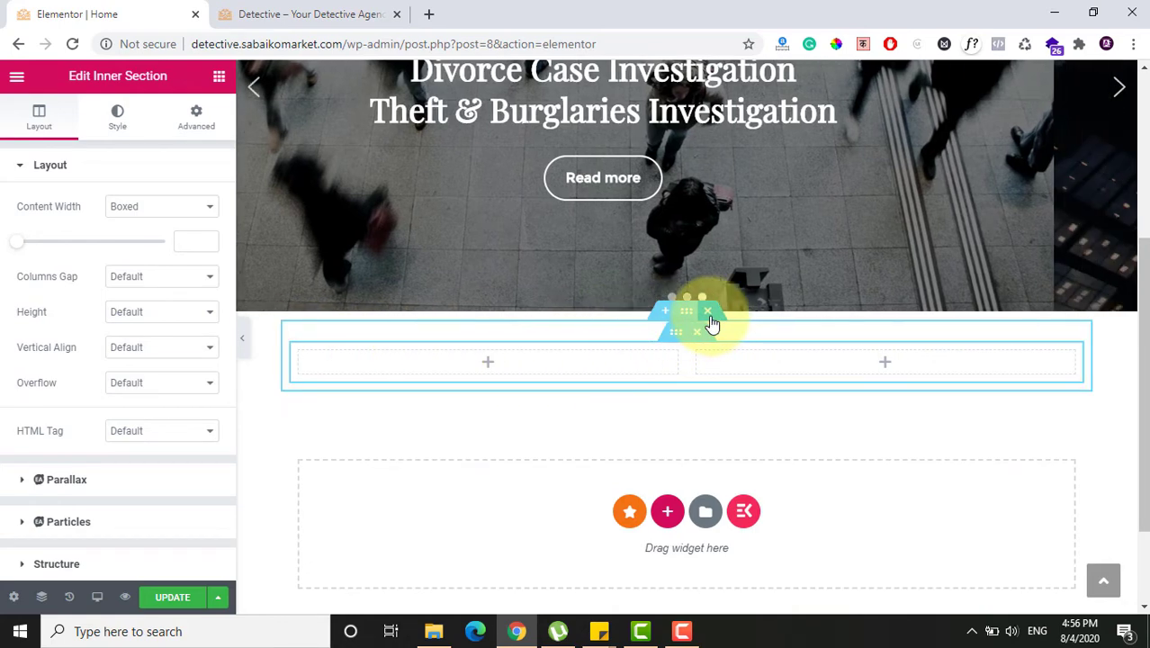
left_click(707, 311)
Step: Add a section with two equal columns below the slider and place a Heading widget in its first column
left_click(667, 439)
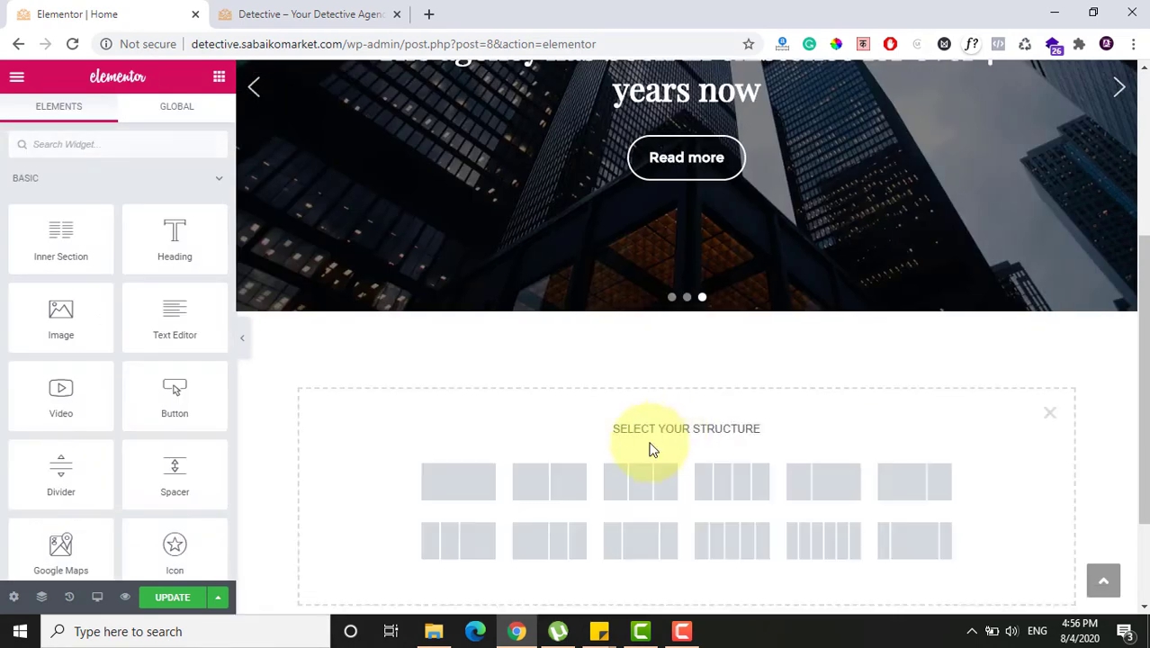
left_click(542, 490)
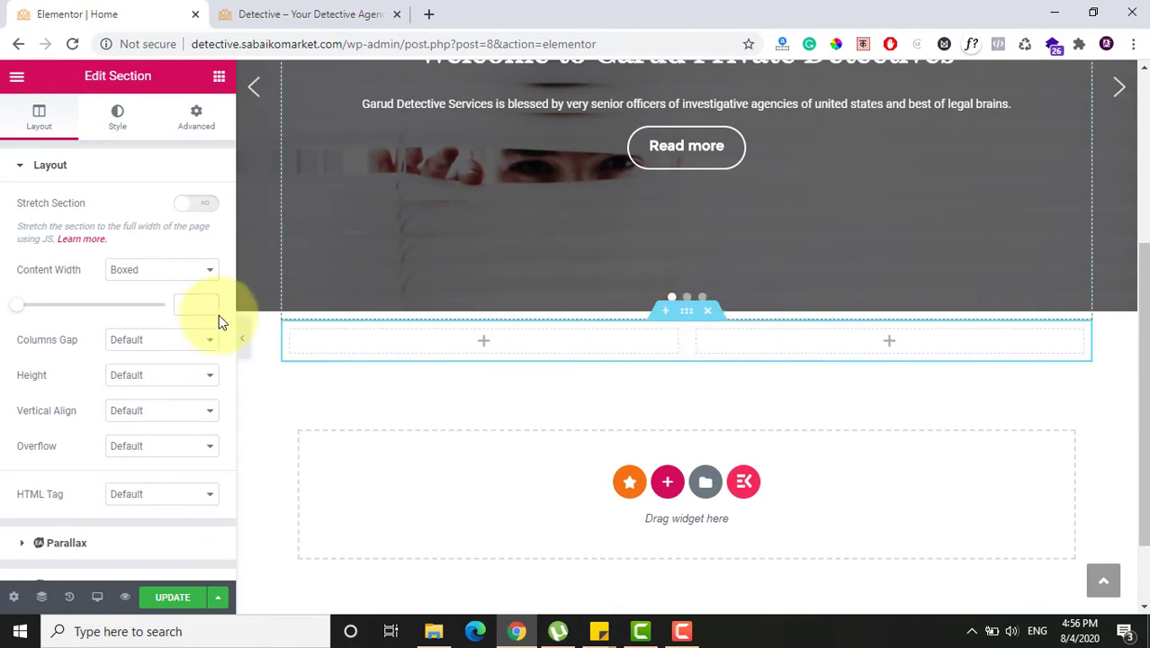
left_click(219, 77)
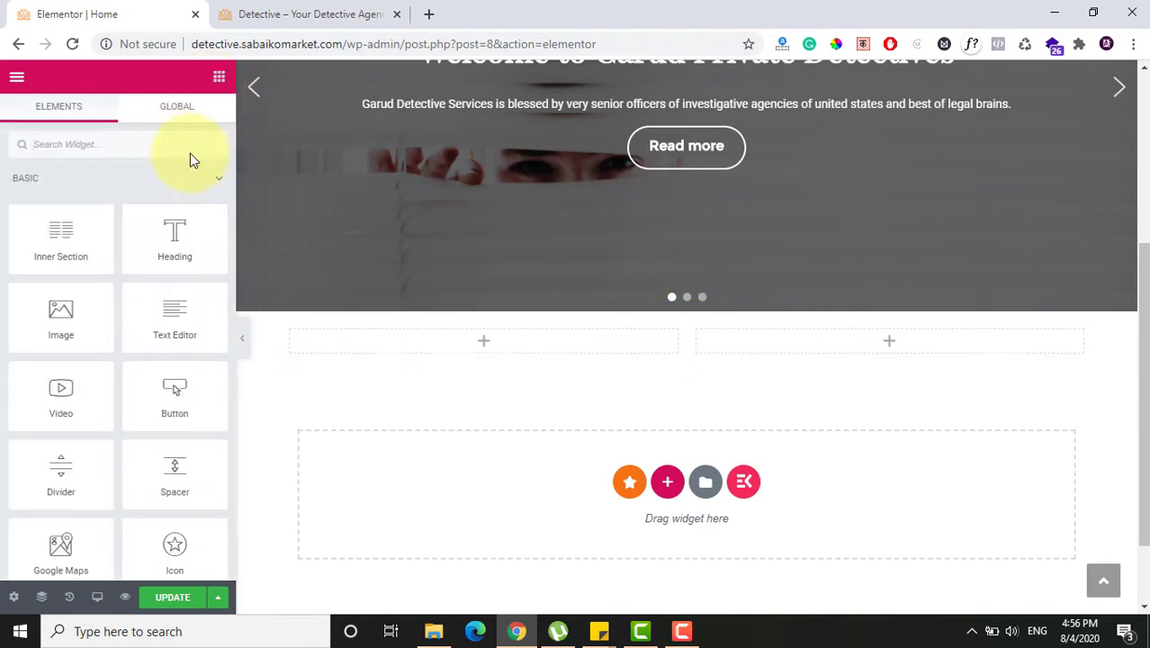
left_click_drag(174, 239, 454, 352)
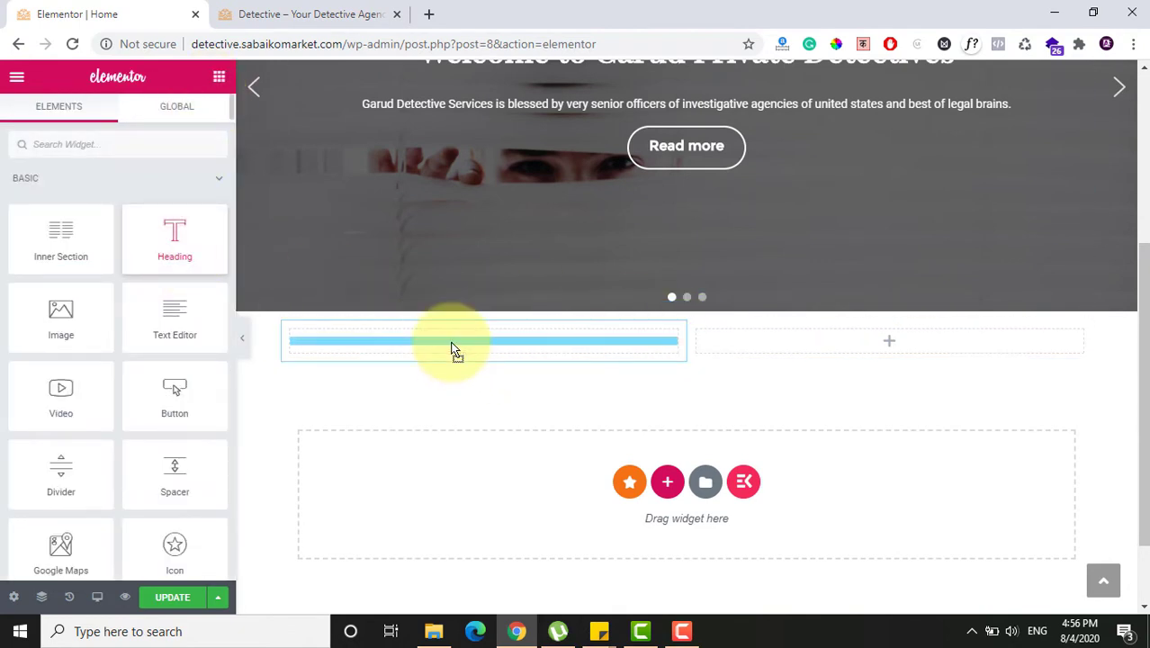
Step: Set the heading's title to "Why You Should Hire a Private Detective ?"
triple_click(154, 230)
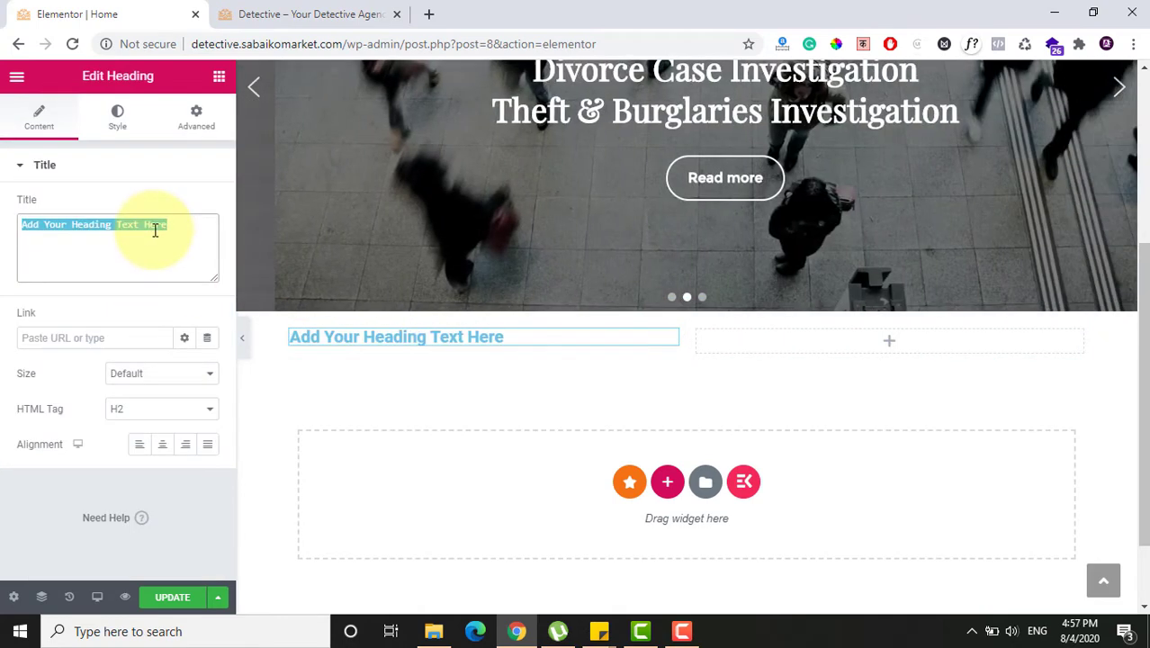
type("Why You Should Hire A")
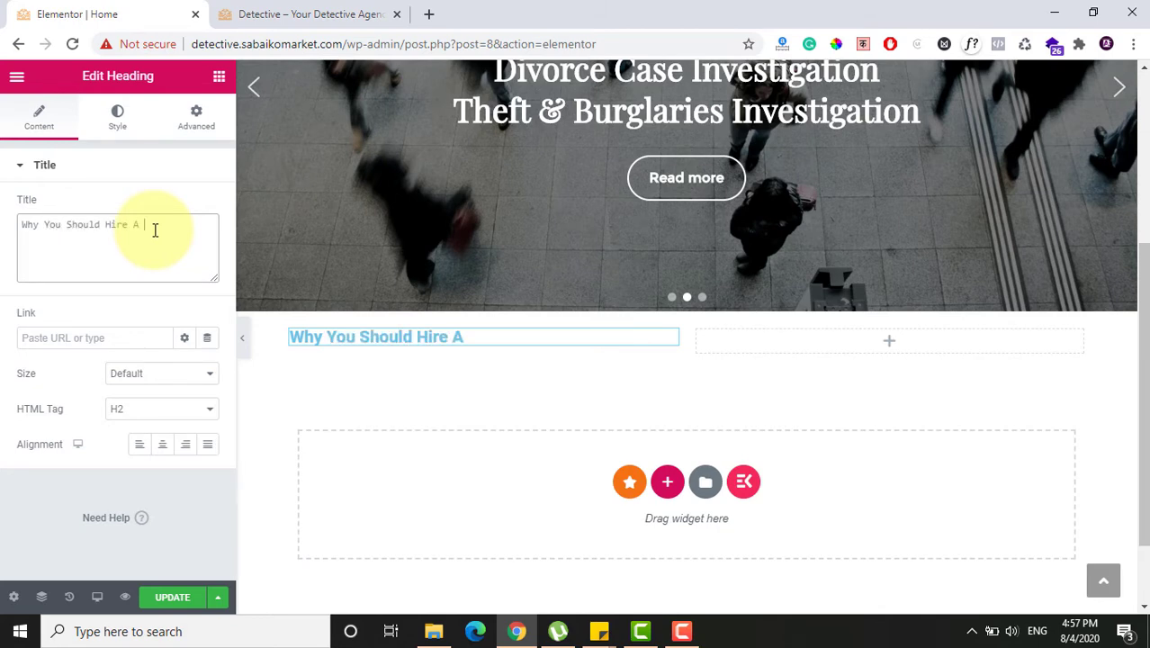
type("P")
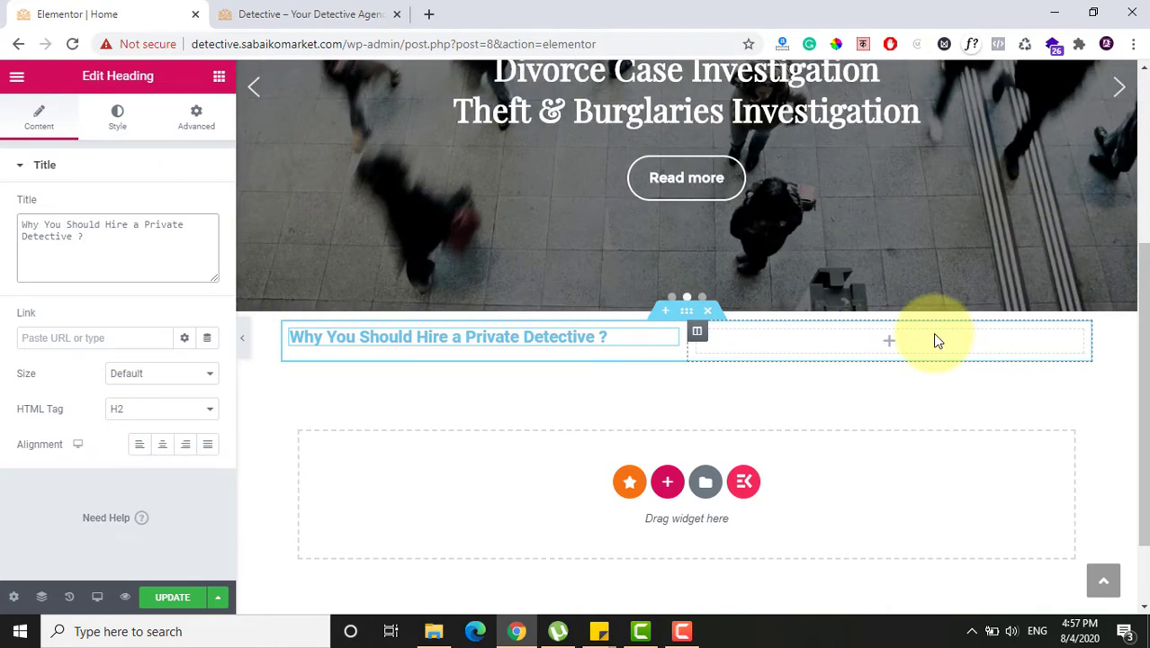
Step: Sample the logo's orange on the live site with the ColorPick Eyedropper and copy its hex code C66600
left_click(218, 80)
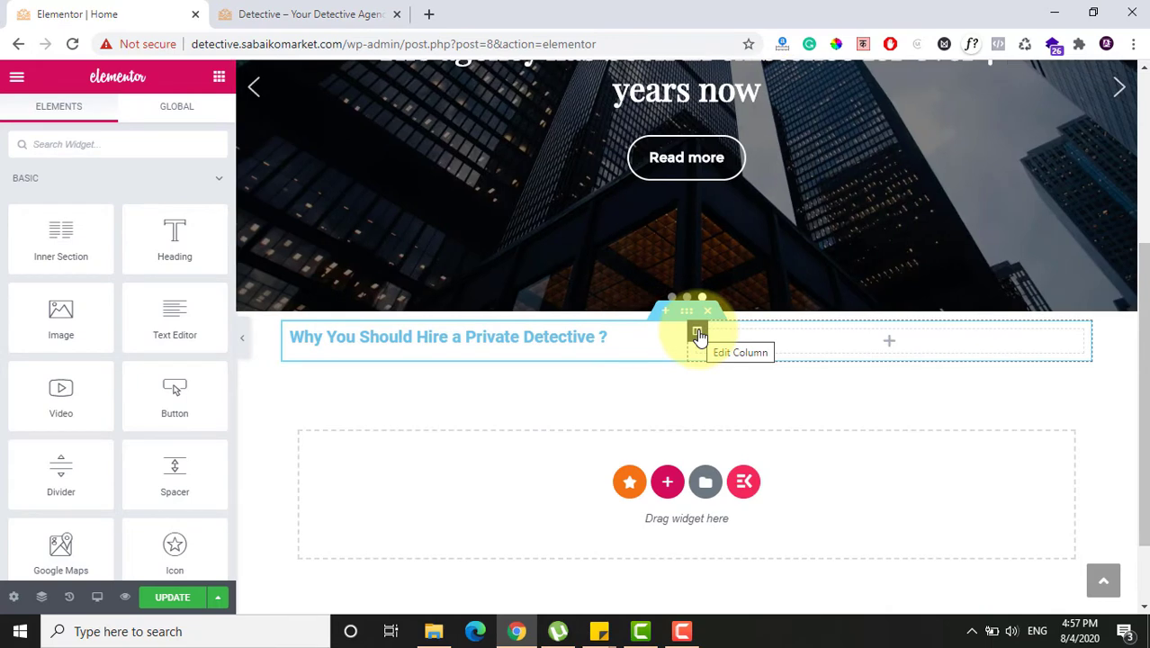
left_click_drag(1143, 290, 1119, 121)
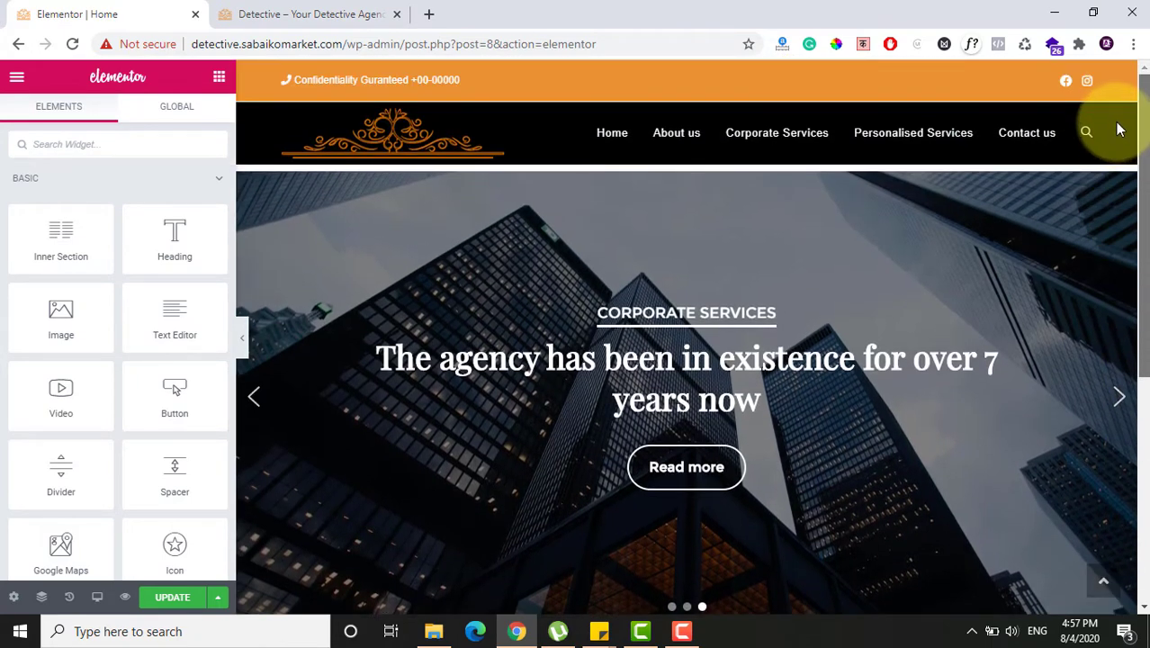
left_click(333, 11)
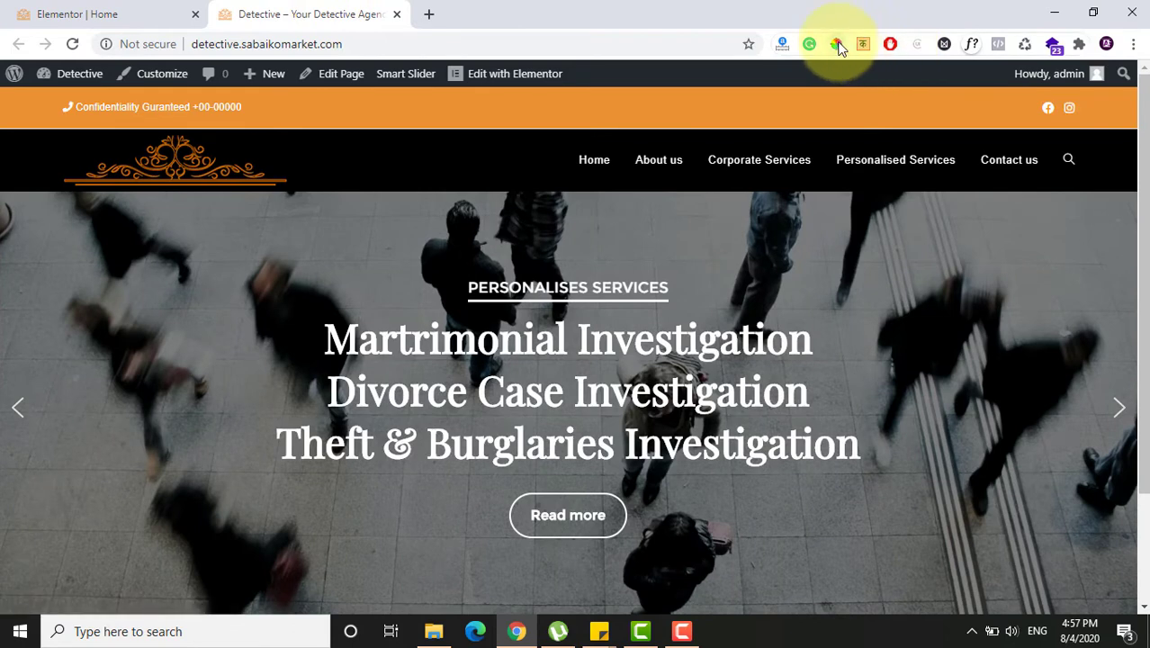
left_click(836, 44)
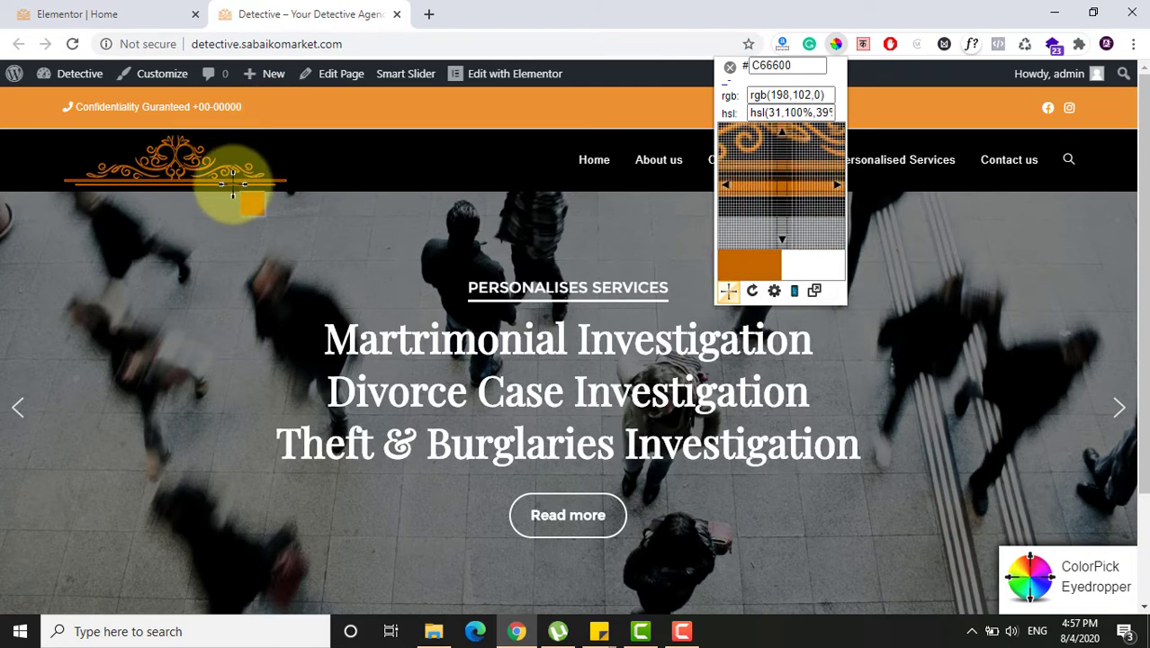
left_click(232, 185)
double_click(280, 214)
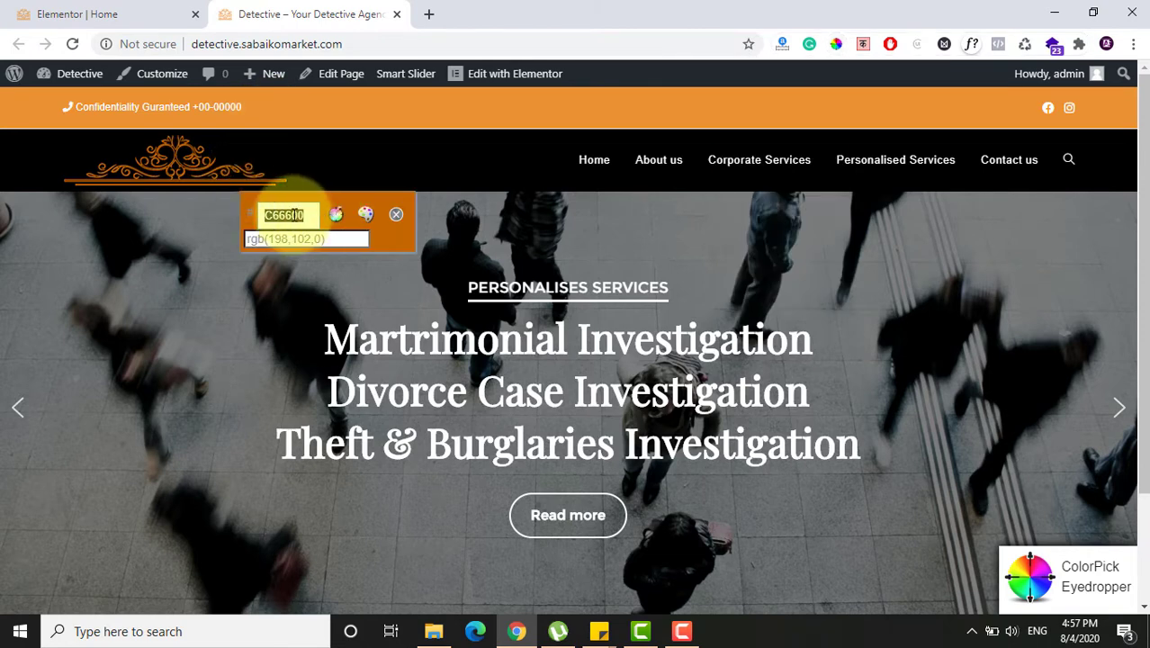
right_click(295, 214)
left_click(305, 225)
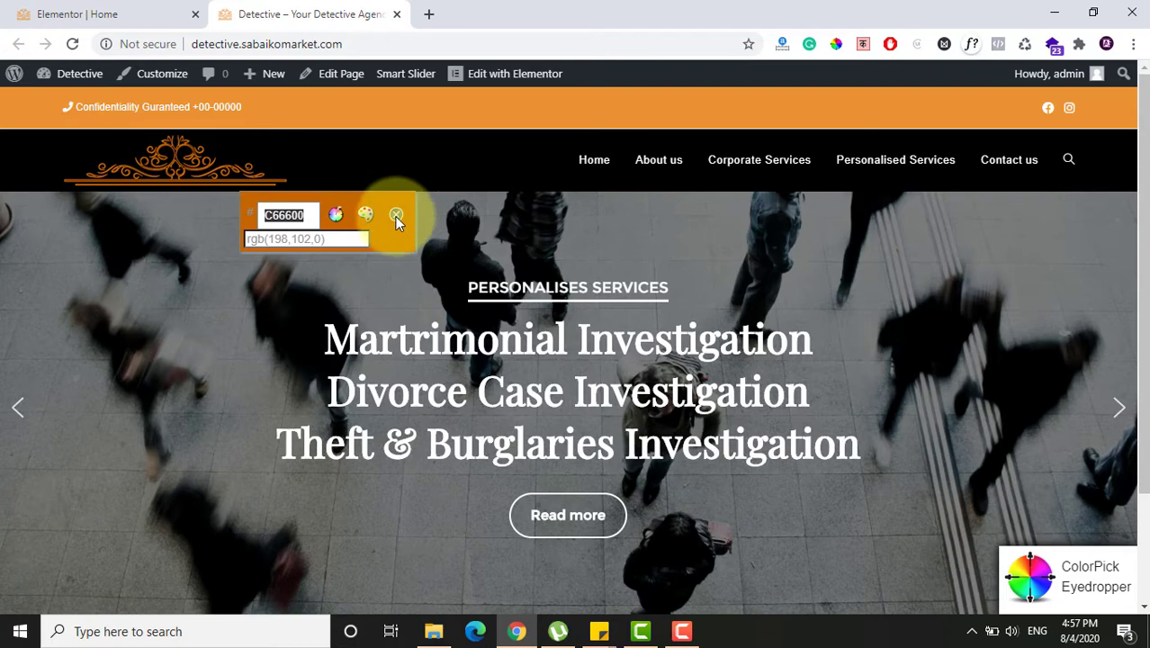
left_click(395, 215)
Step: Back in the Elementor editor, give the empty second column below the slider a classic background in color C66600
left_click(99, 13)
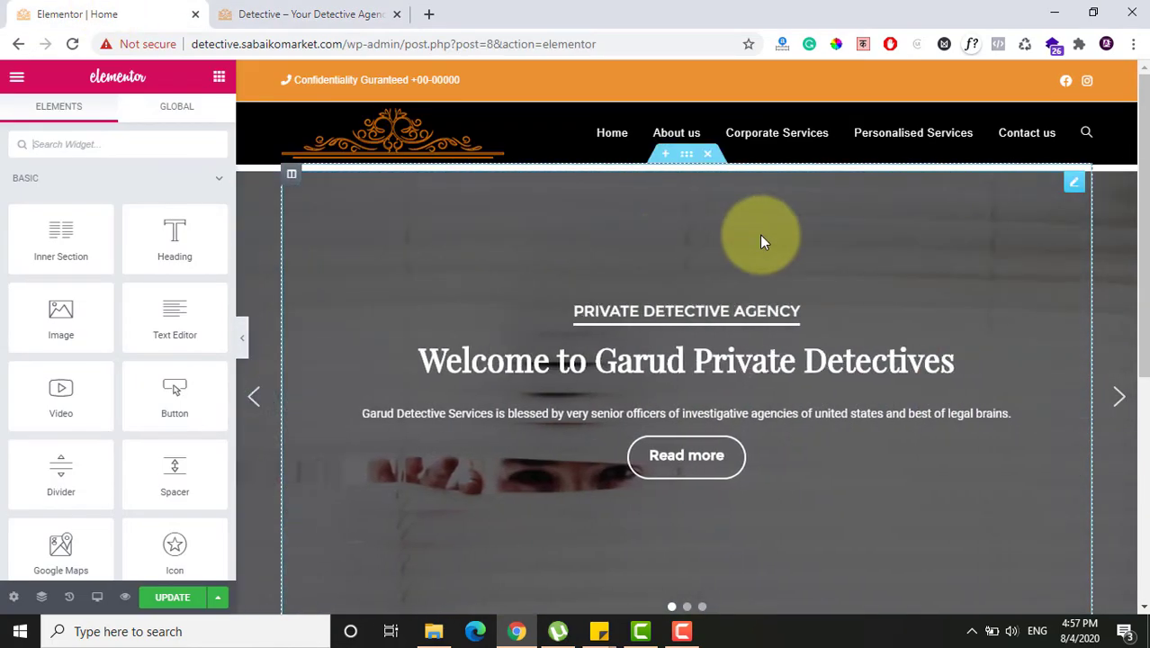
left_click_drag(1147, 189, 1132, 379)
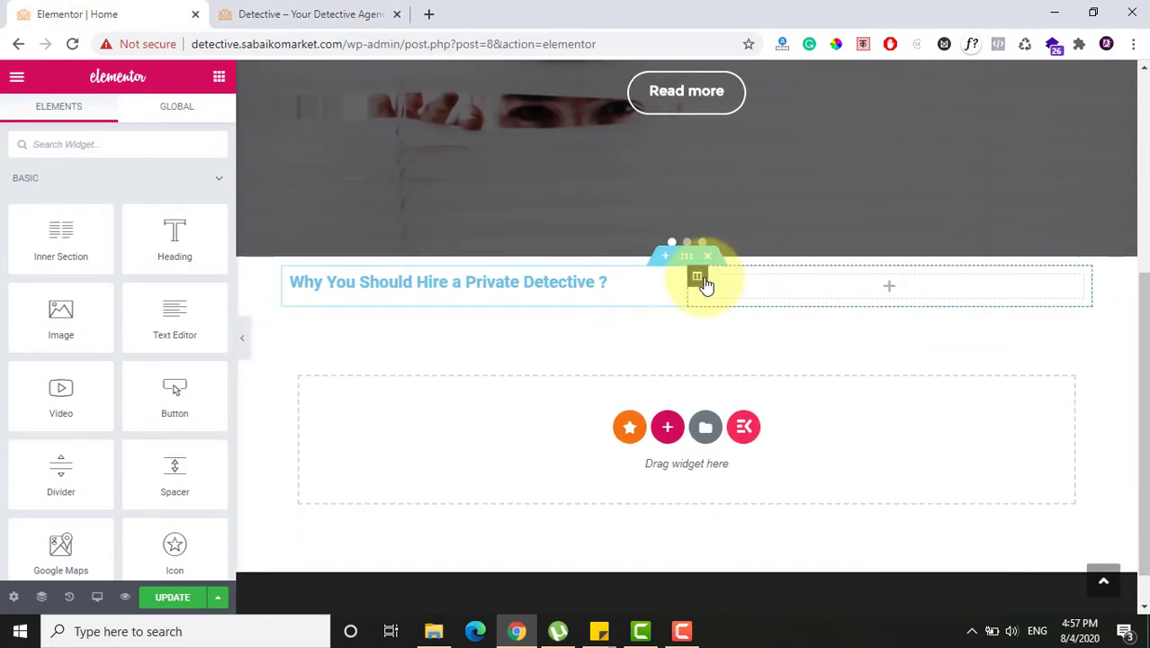
left_click(702, 279)
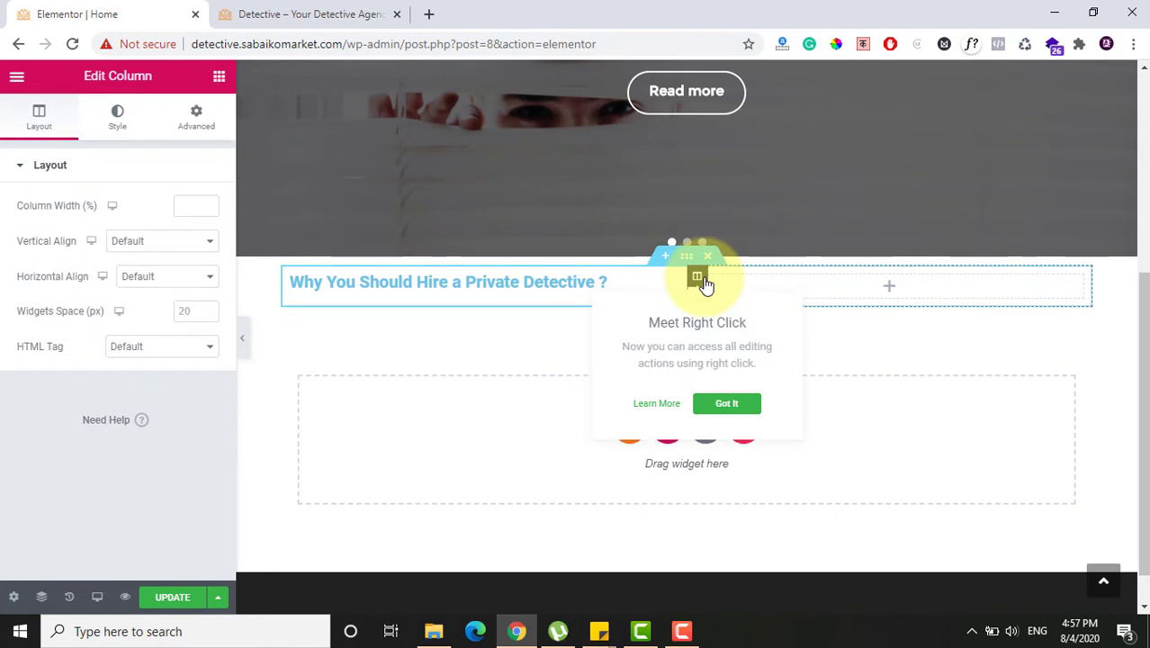
left_click(194, 111)
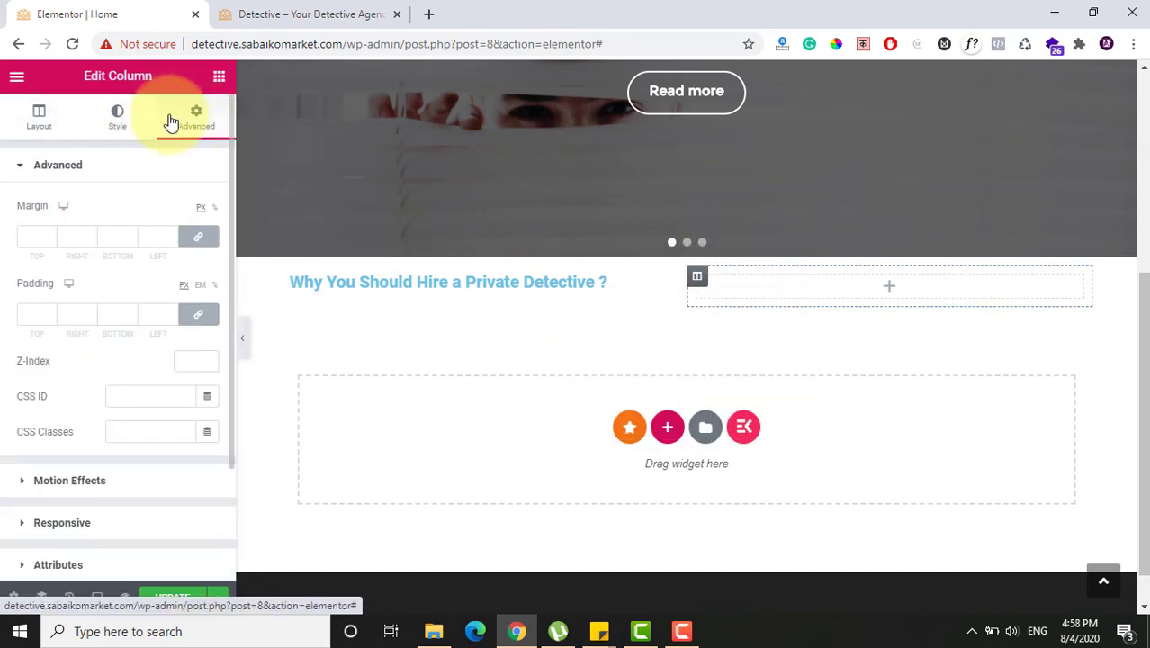
left_click(117, 121)
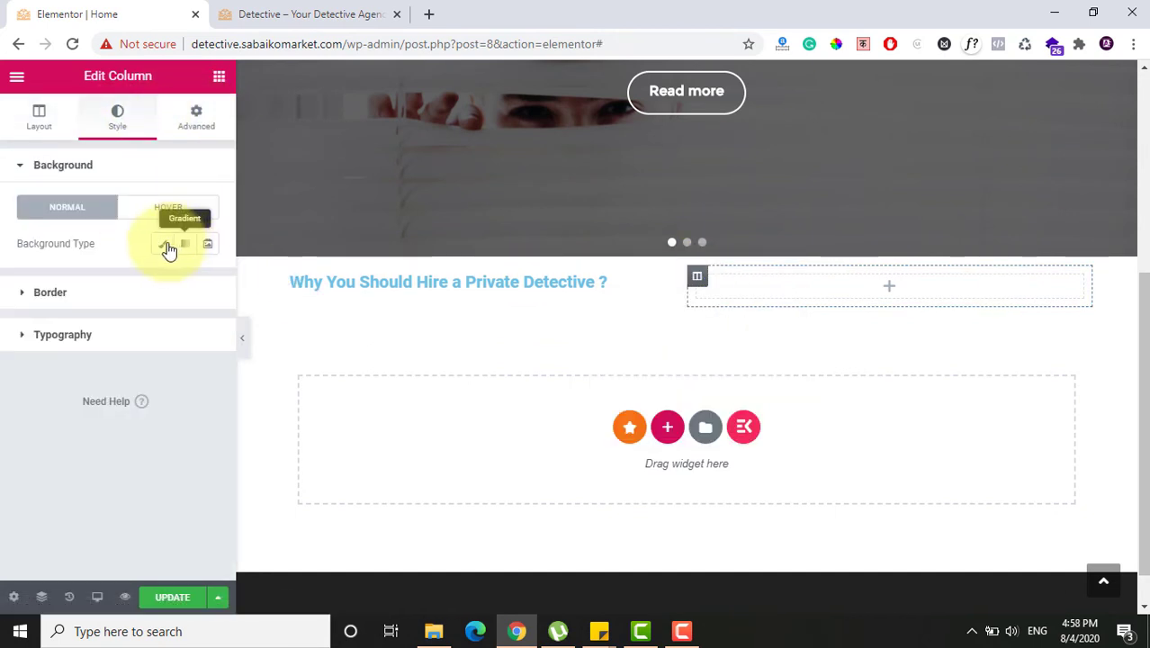
left_click(164, 245)
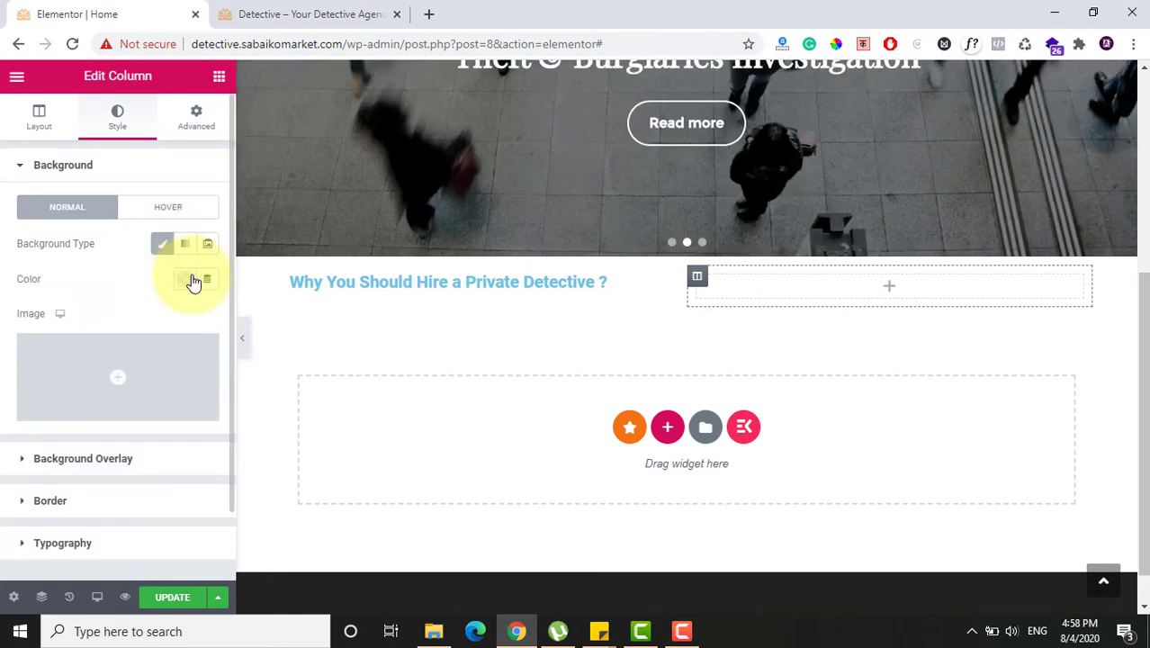
left_click(185, 280)
key("ctrl+v")
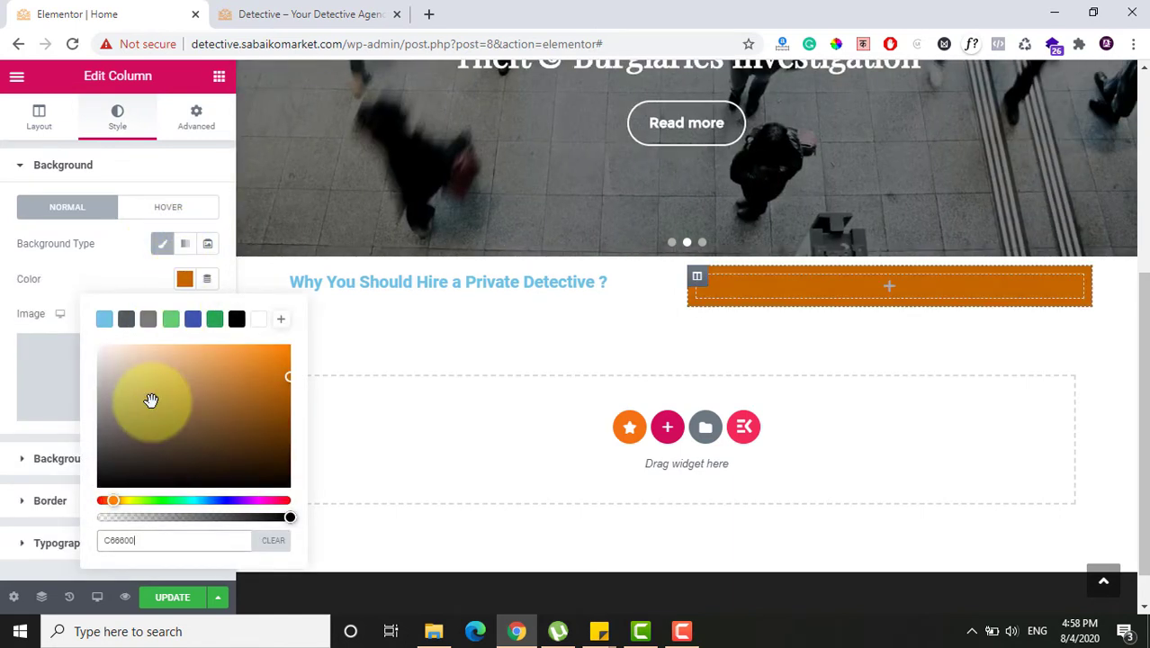
left_click(11, 355)
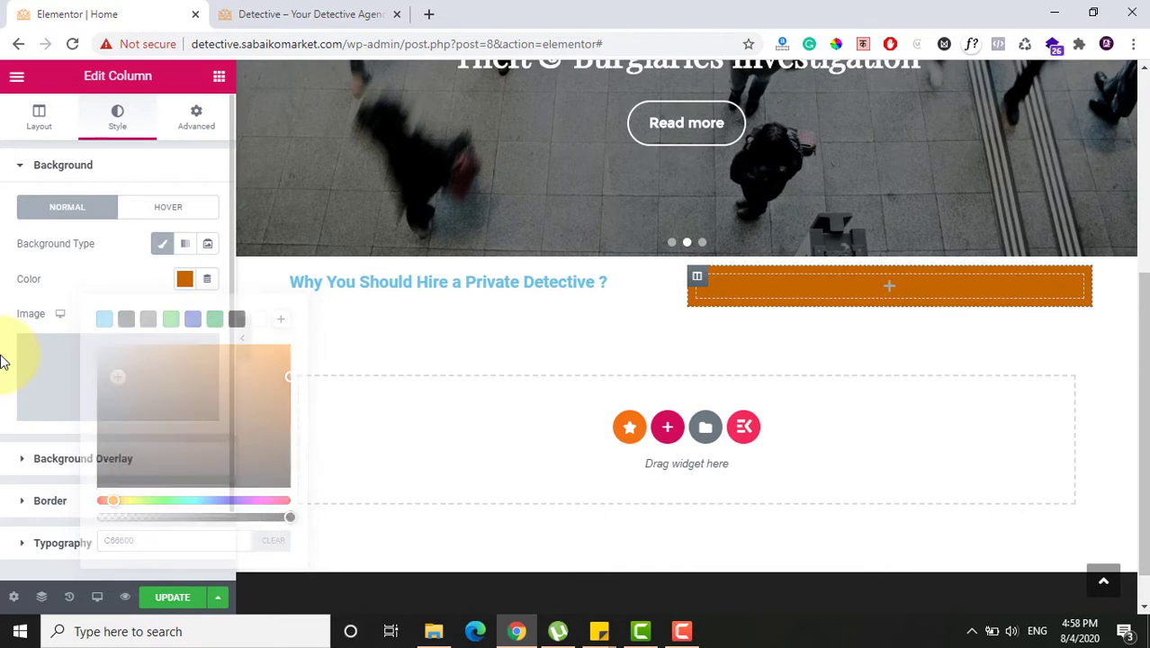
Step: Add a Heading widget to the orange column, title it "Try a Free" and center it
left_click(218, 77)
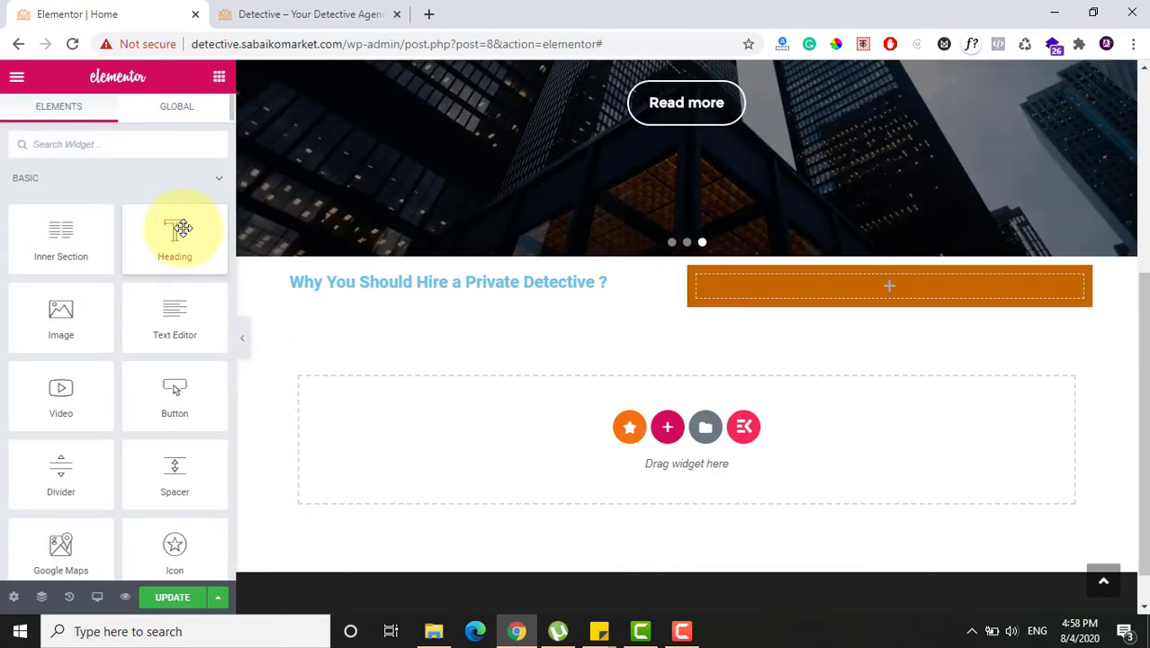
left_click_drag(175, 233, 885, 279)
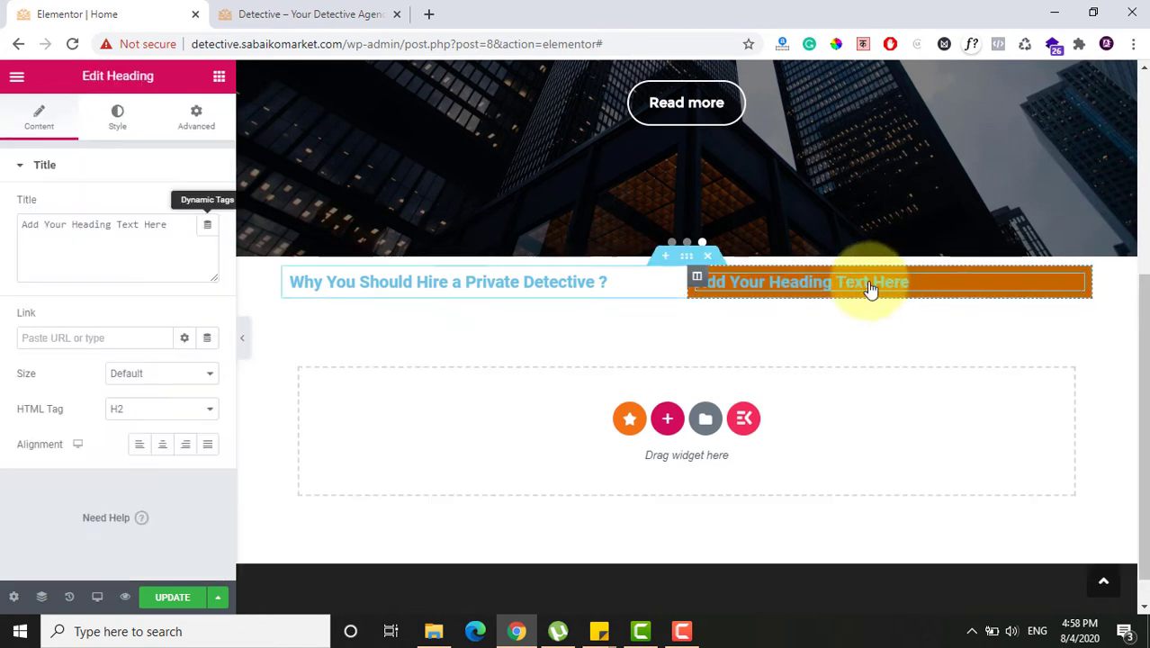
key("ctrl+a")
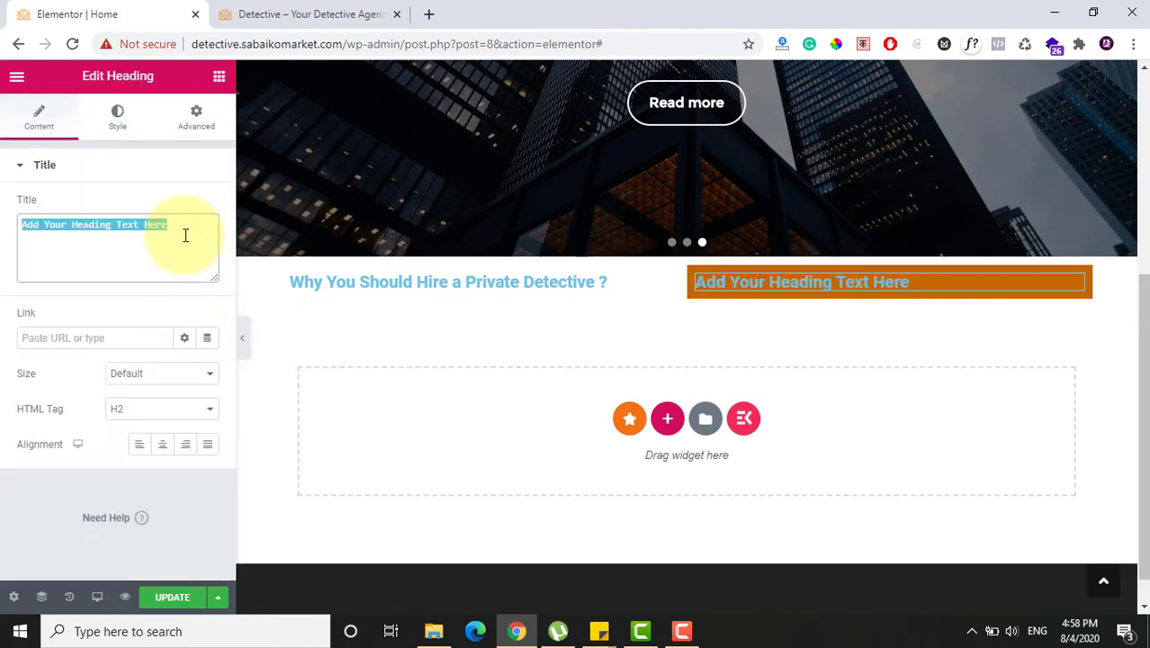
type("Try a F")
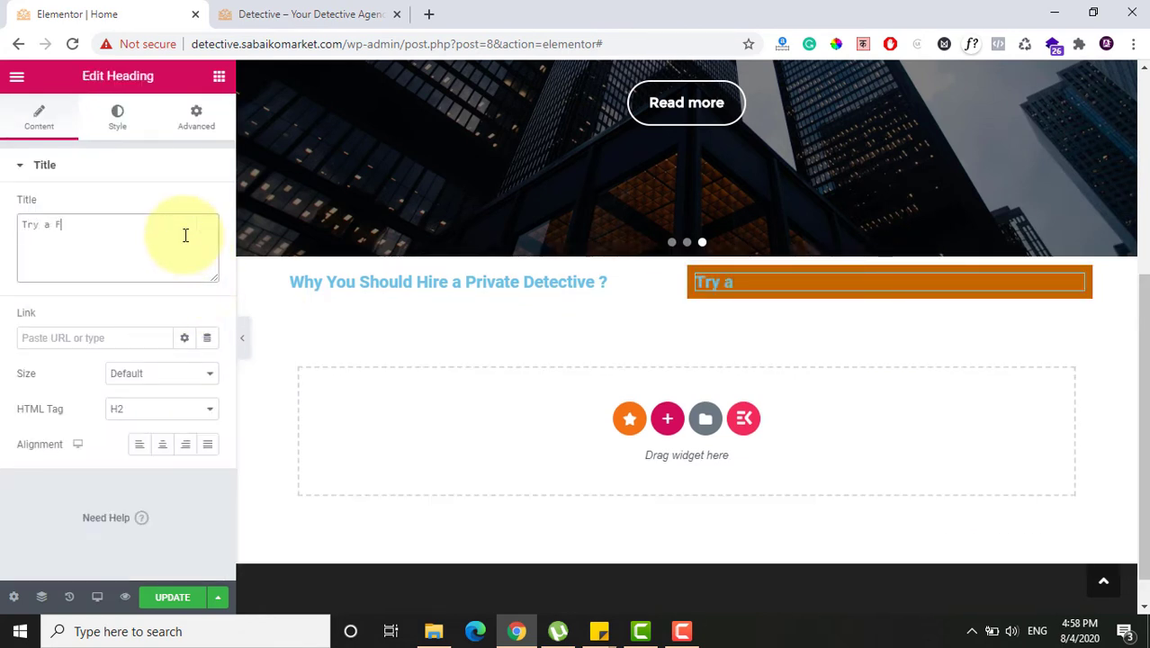
type("ree")
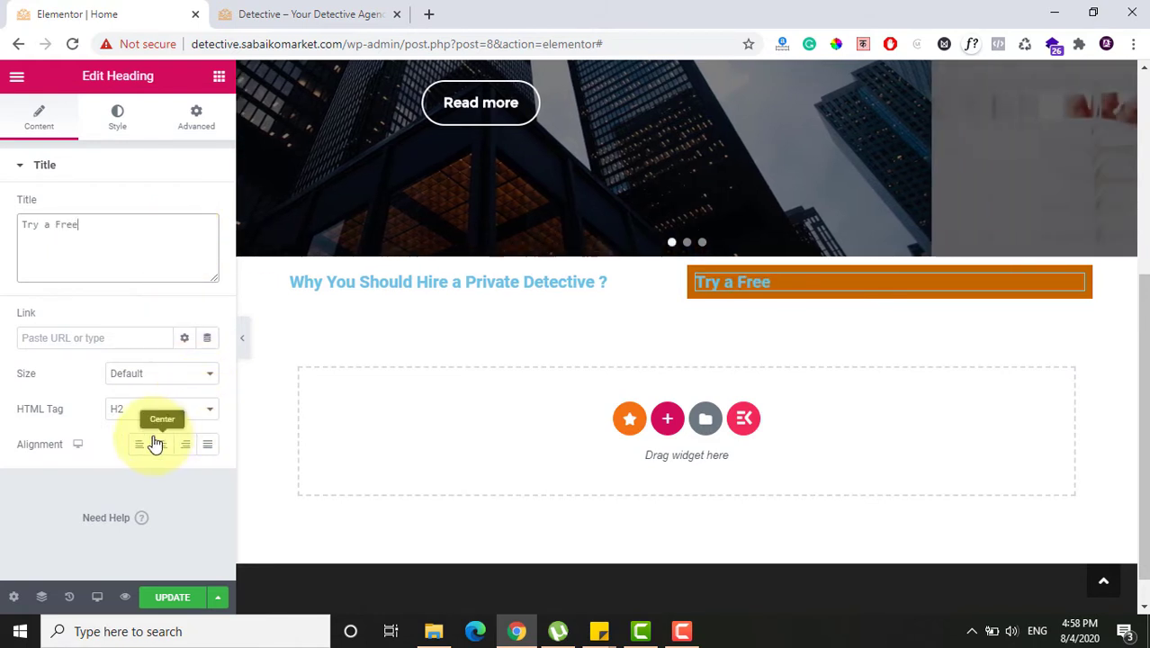
left_click(163, 450)
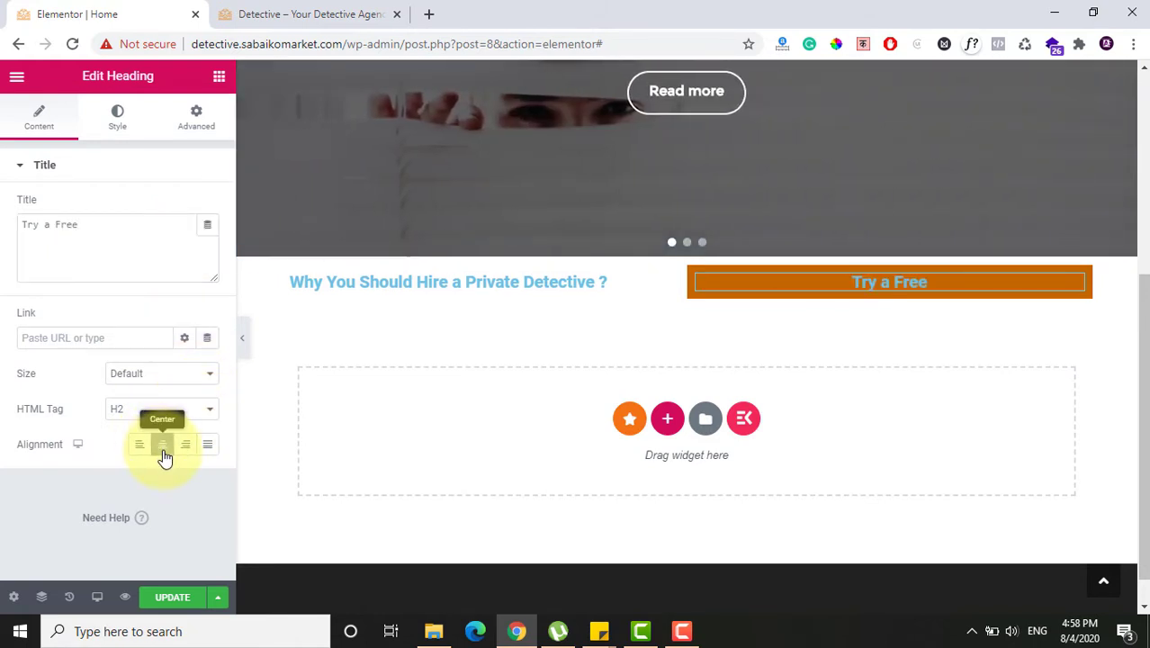
left_click(97, 231)
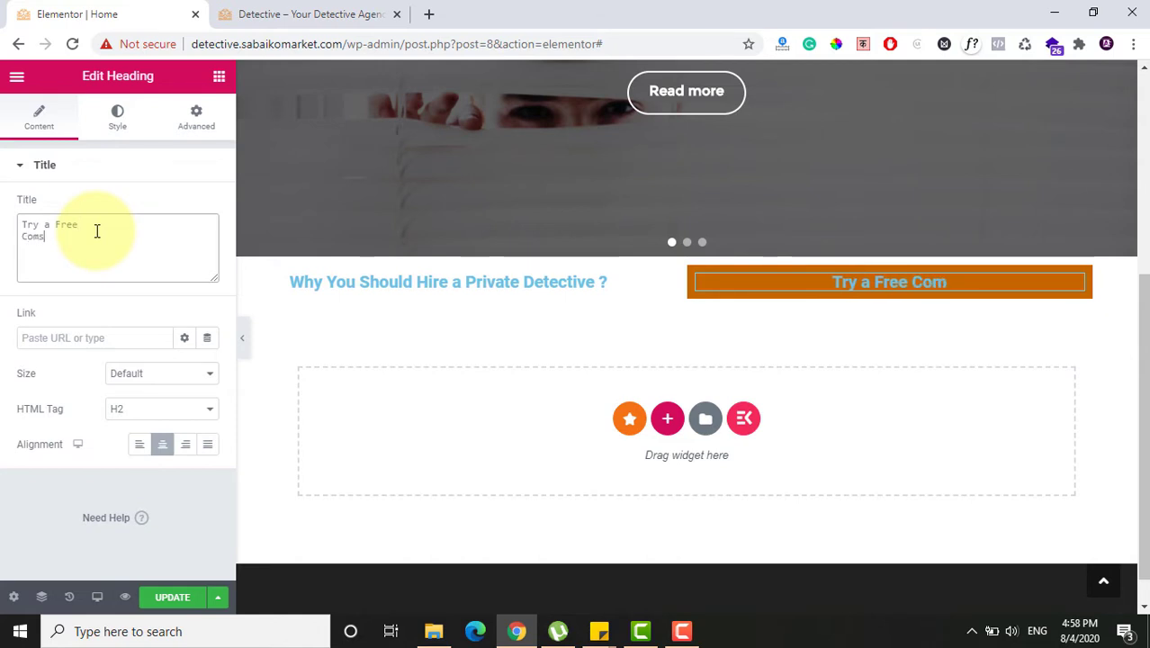
key("BackSpace")
key("BackSpace")
key("BackSpace")
key("BackSpace")
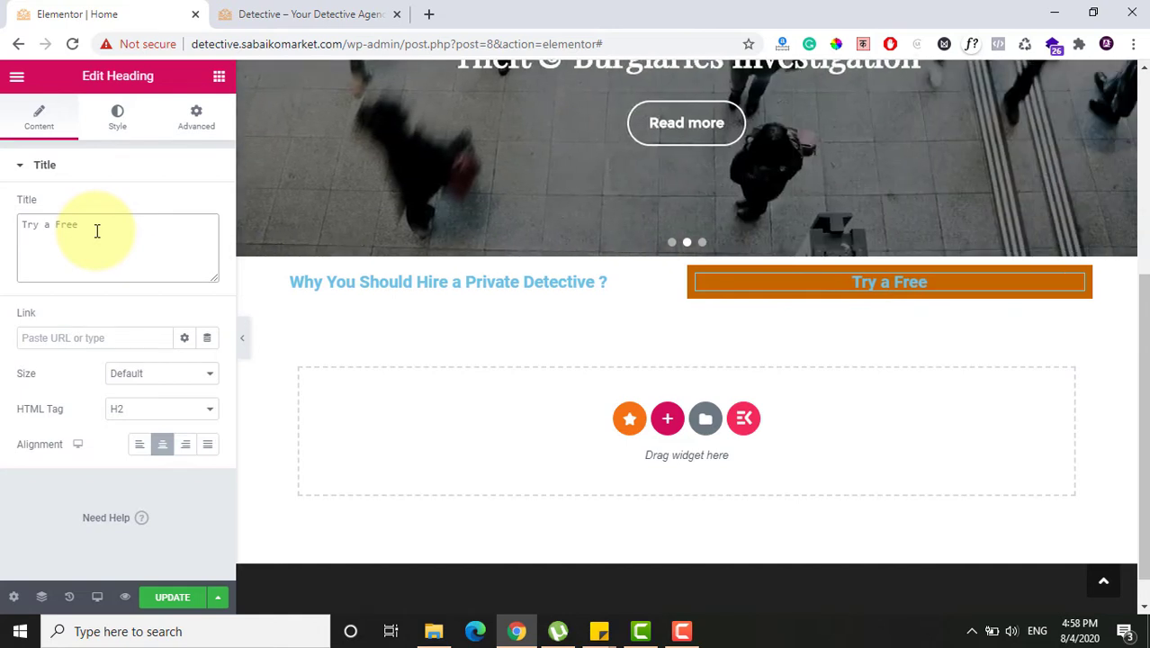
Step: Add a second Heading widget below "Try a Free", center it and title it "Consulation Today"
left_click(216, 90)
left_click_drag(176, 236, 893, 298)
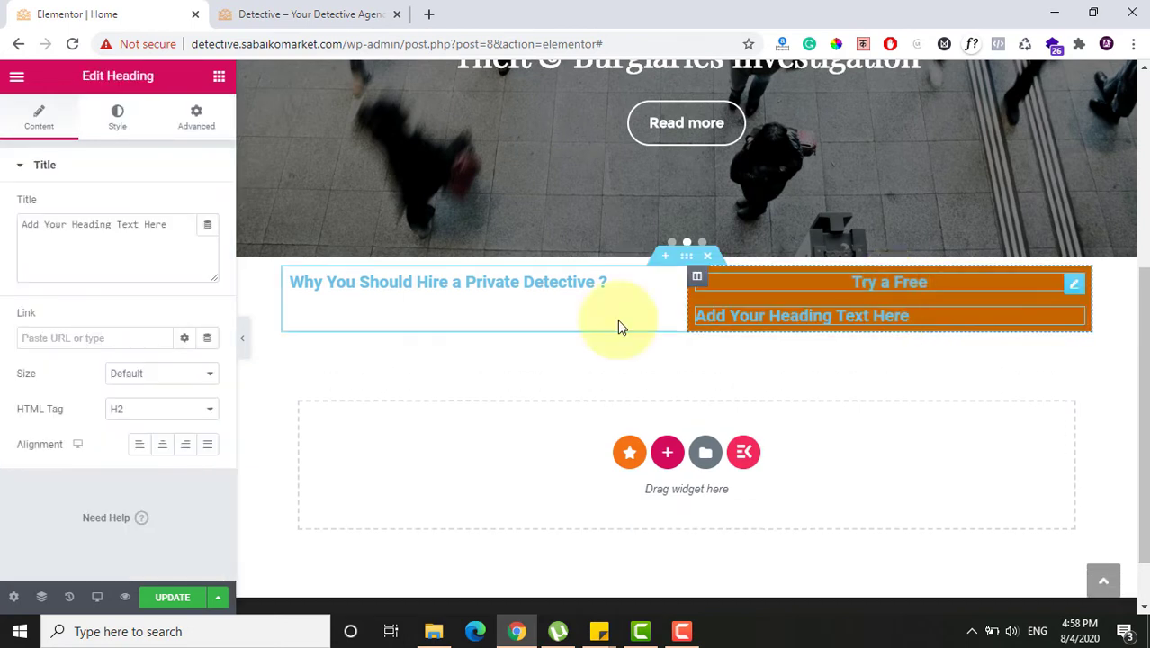
left_click(167, 444)
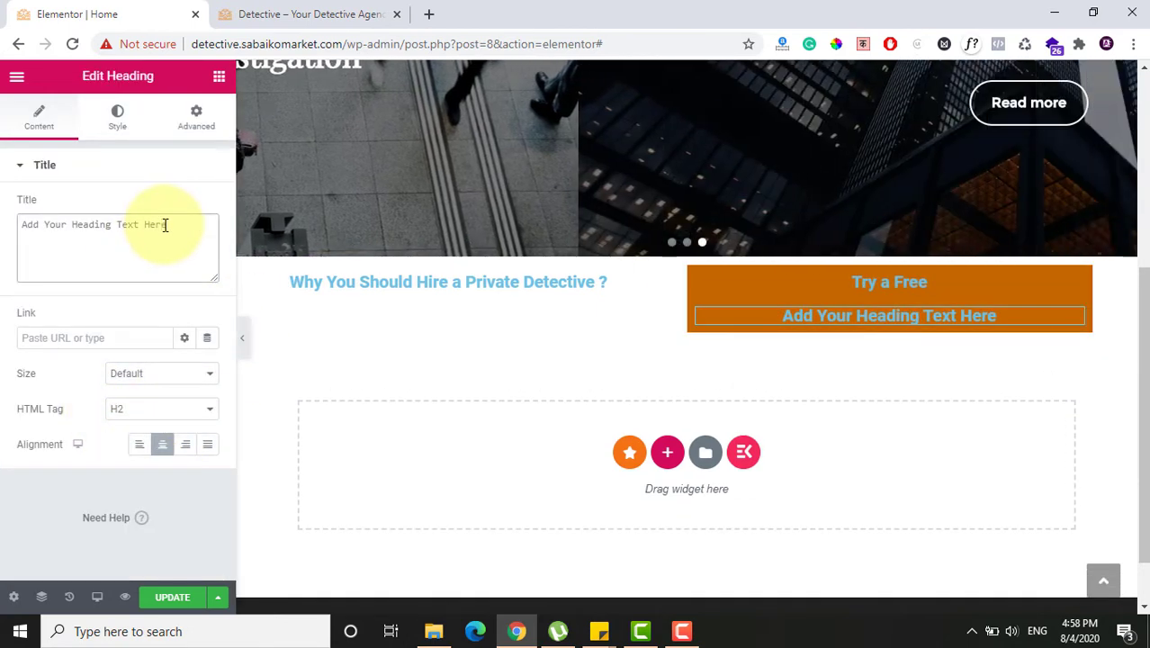
triple_click(164, 225)
key("BackSpace")
type("Consulation Today")
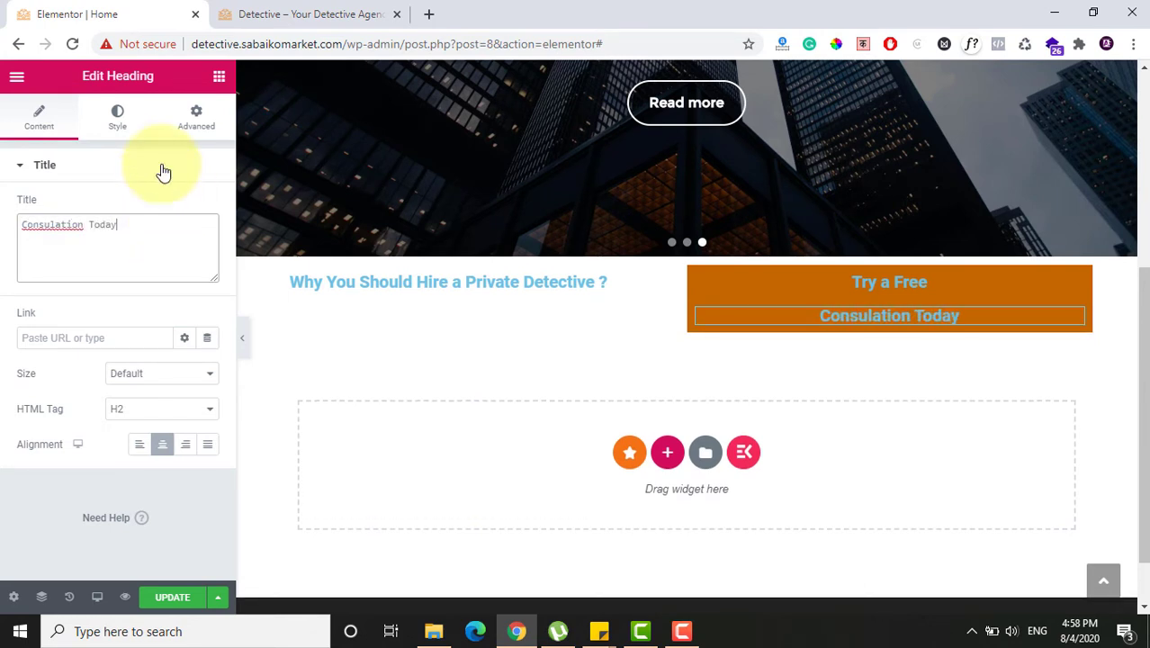
Step: Set the text color of the "Consulation Today" and "Try a Free" headings to white (#FFFFFF)
left_click(117, 115)
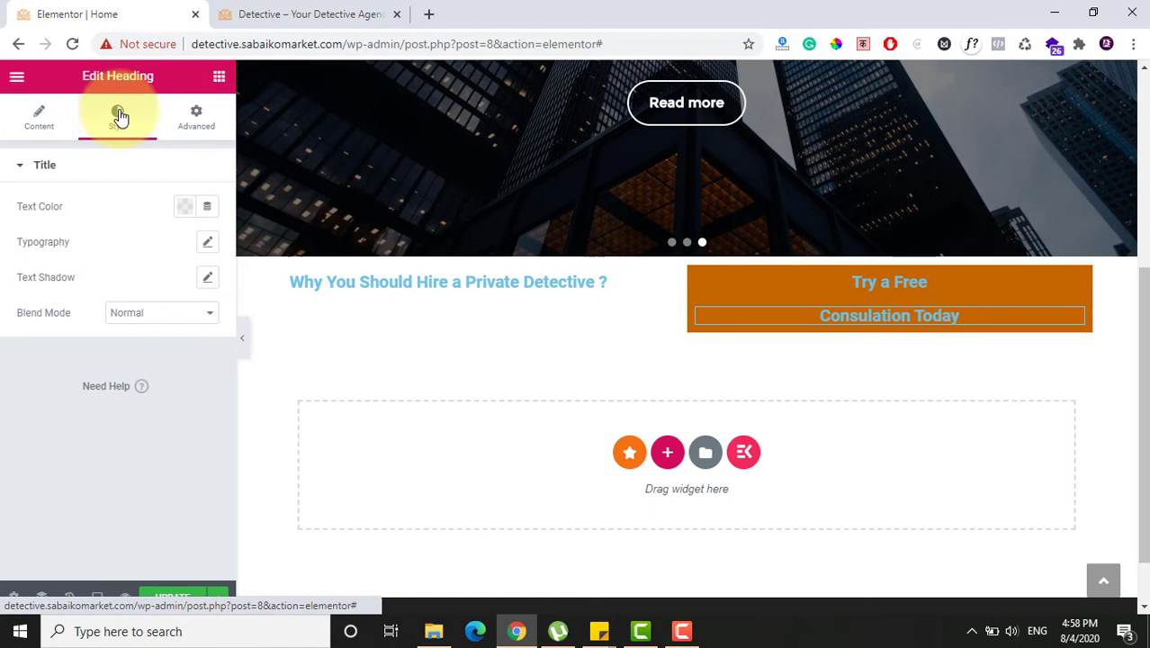
left_click(185, 209)
left_click(256, 247)
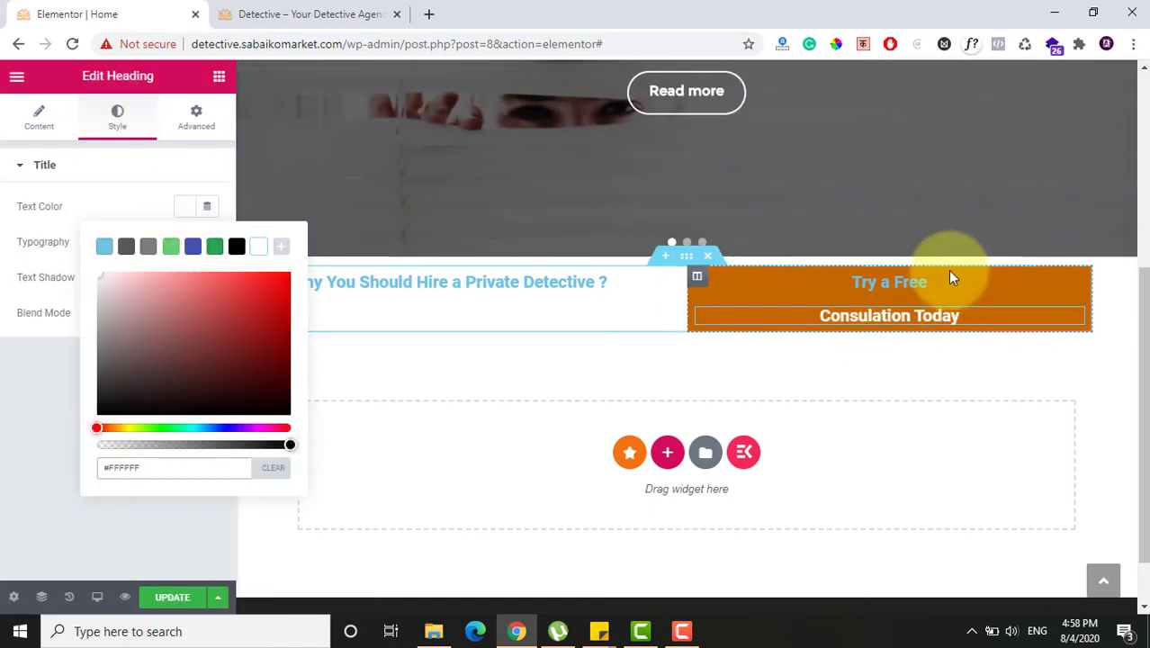
left_click(1076, 287)
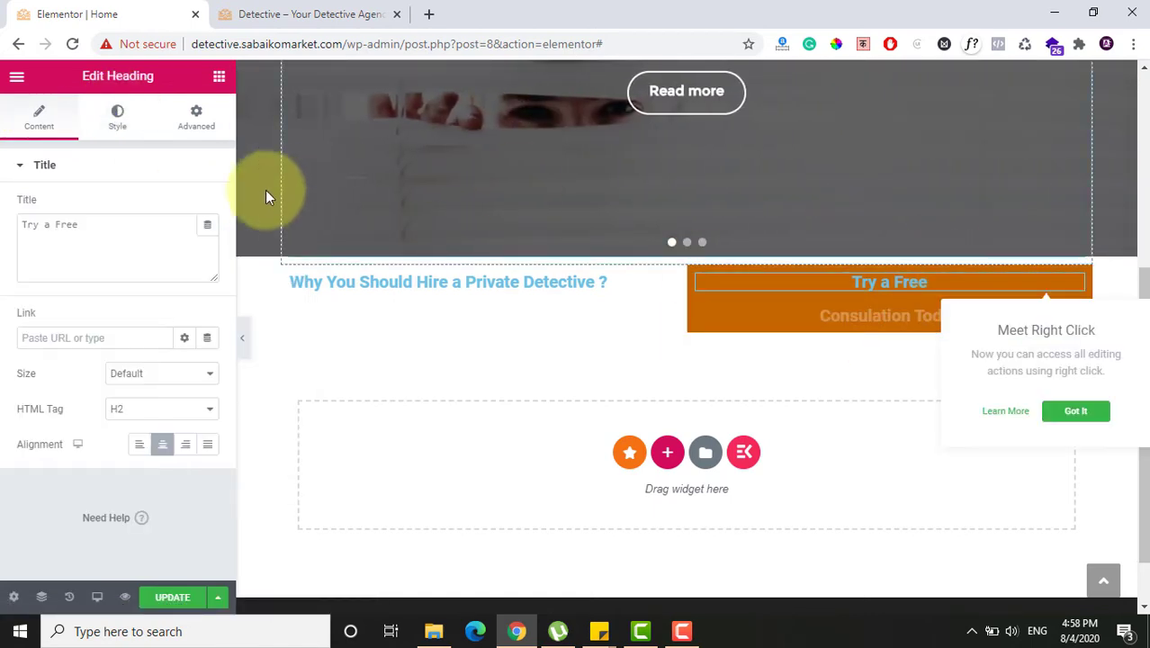
left_click(119, 117)
left_click(182, 209)
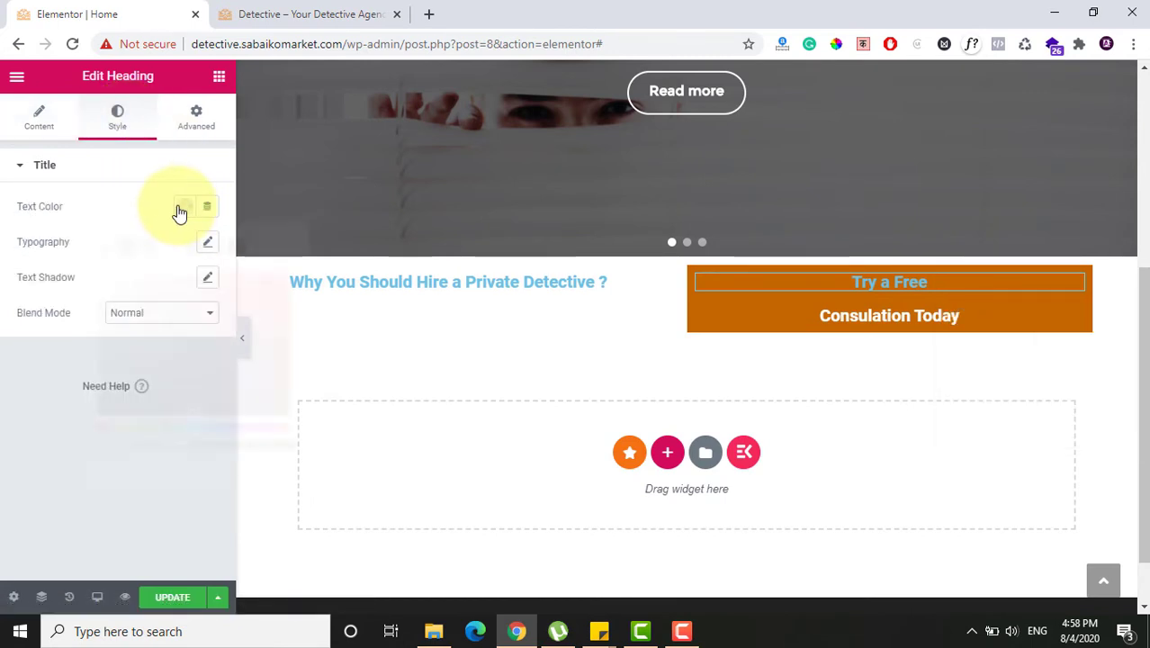
left_click(3, 448)
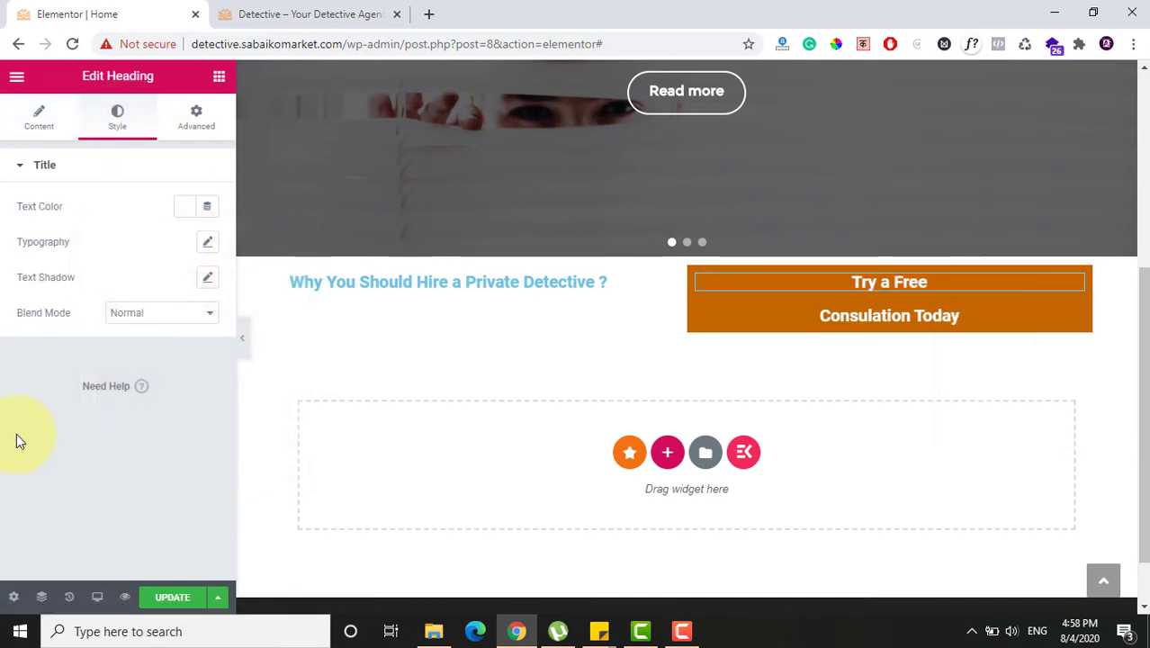
left_click(16, 171)
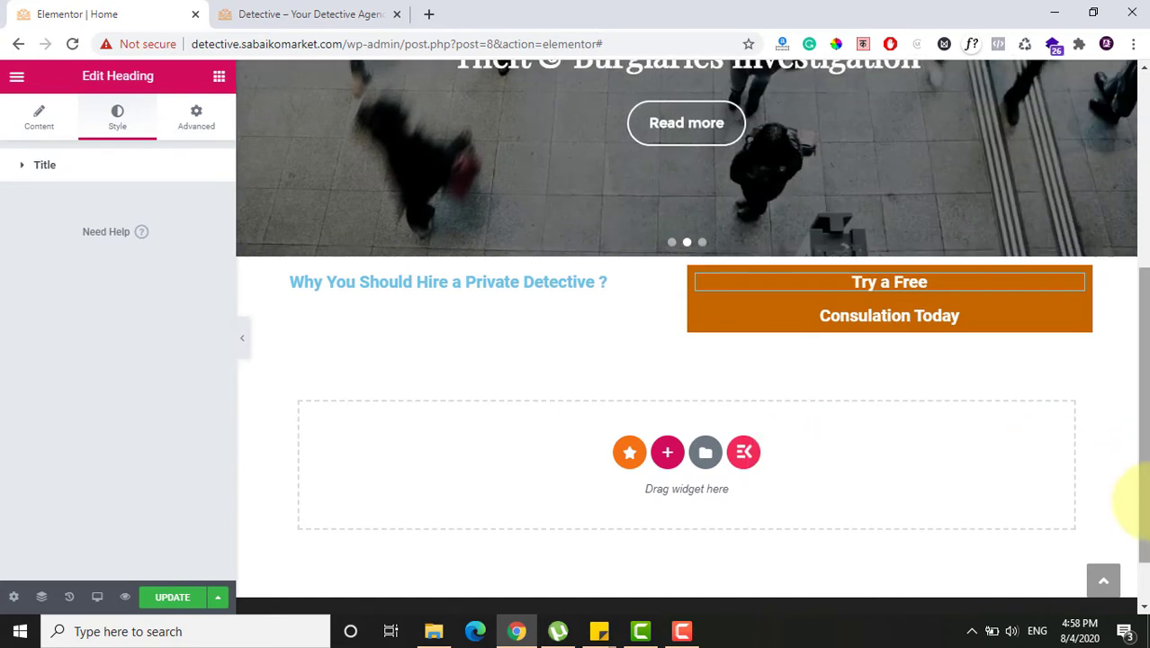
Step: Find the Button widget, place it below the "Consulation Today" heading and center it
left_click(219, 79)
type("buttoion")
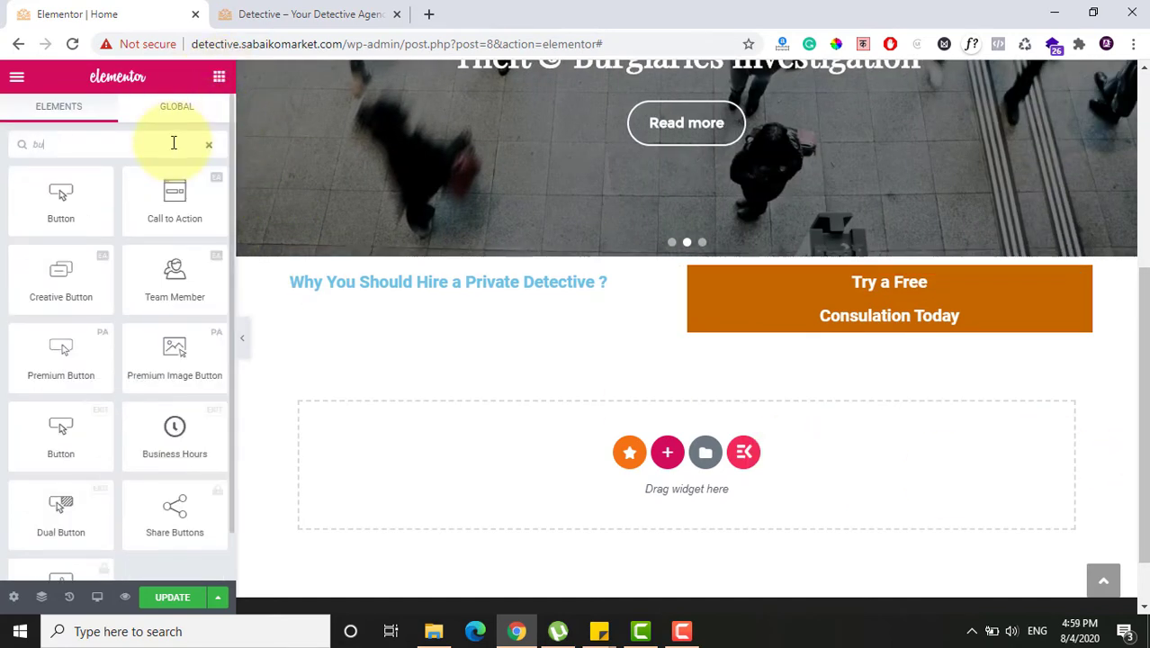
key("BackSpace")
key("BackSpace")
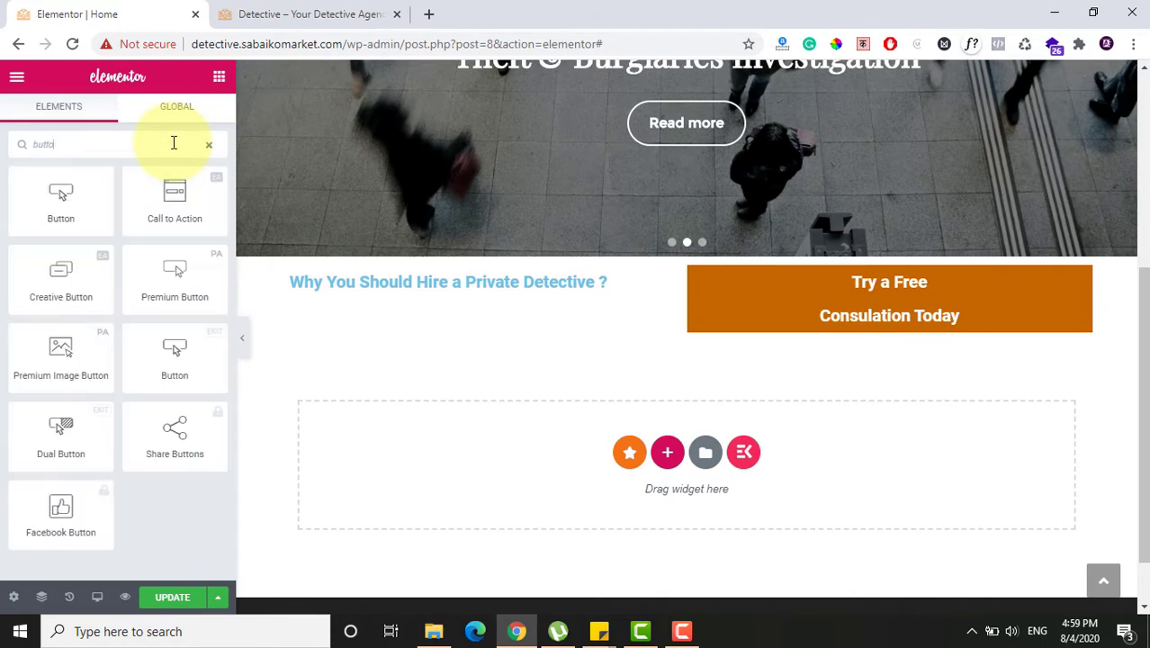
left_click_drag(61, 199, 873, 331)
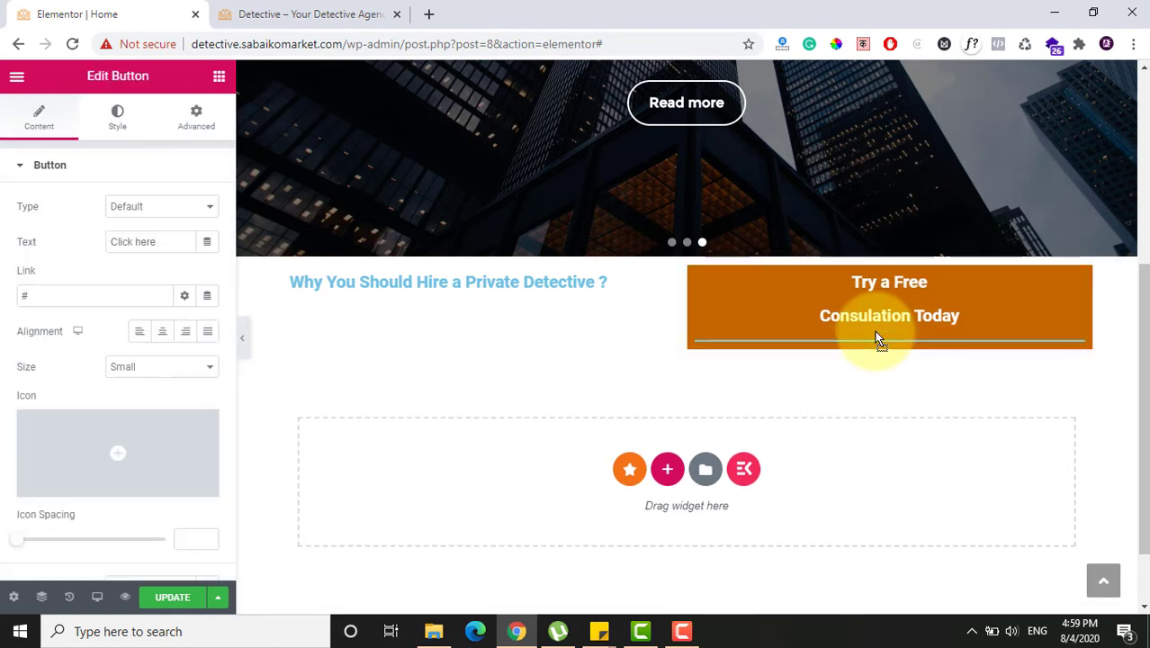
left_click(162, 333)
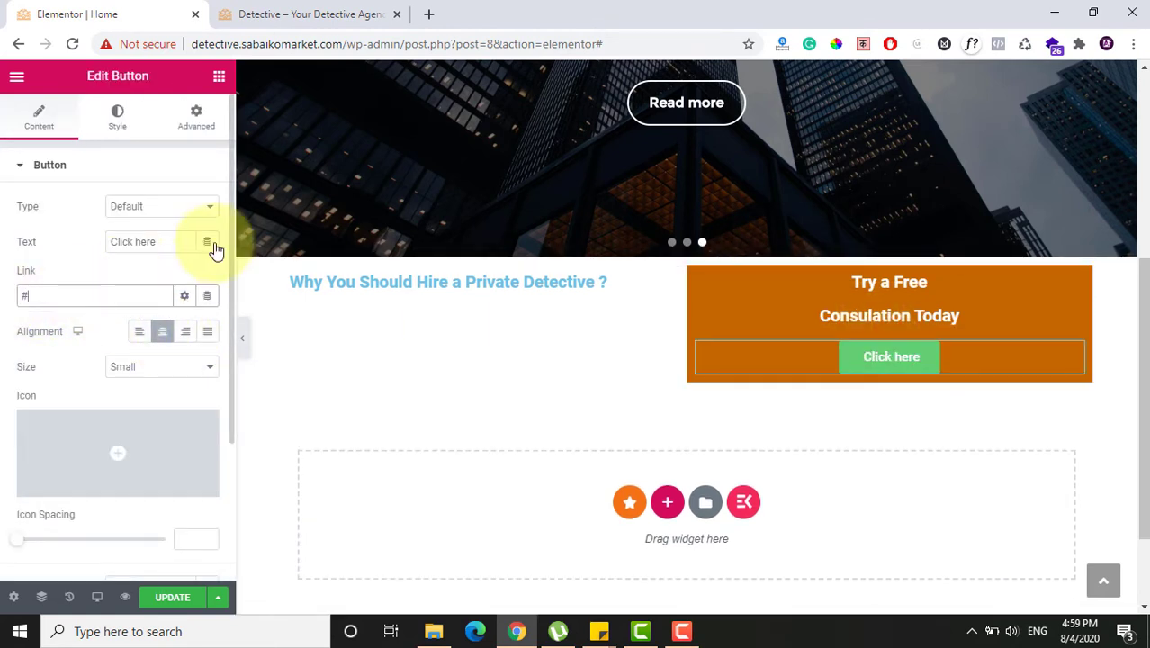
Step: Set the button's text to "Contact Us"
left_click_drag(164, 240, 8, 201)
type("Conta")
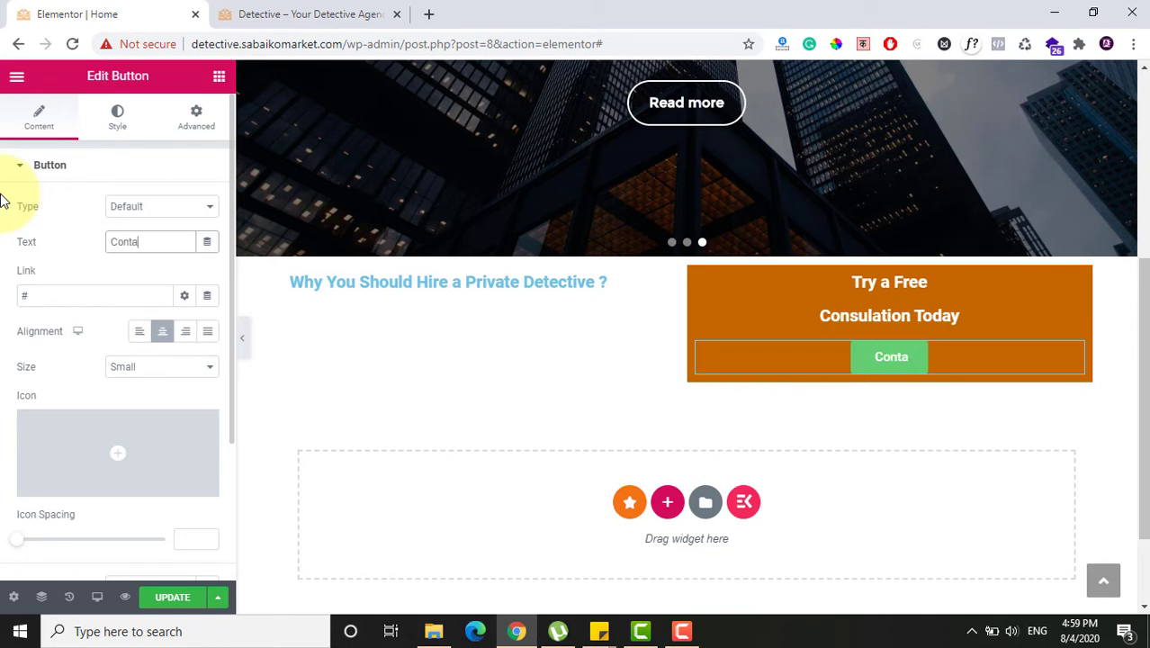
type("ct Us")
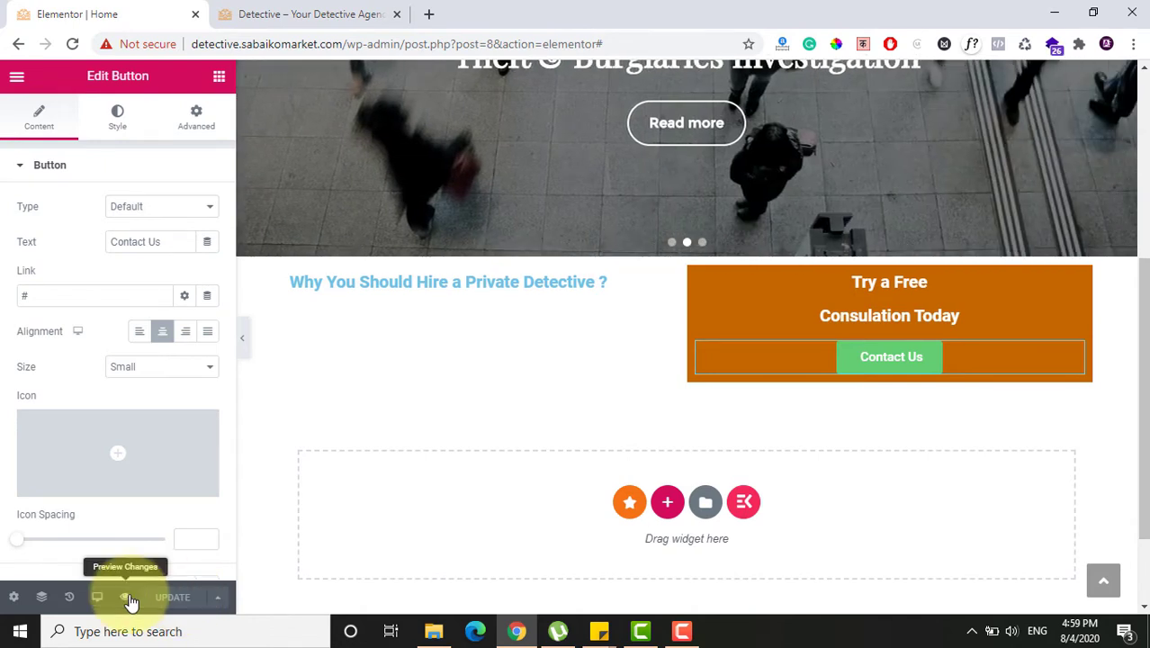
Step: Preview the Home page, examine the new two-column section below the slider, and return to the Elementor editor
left_click(131, 600)
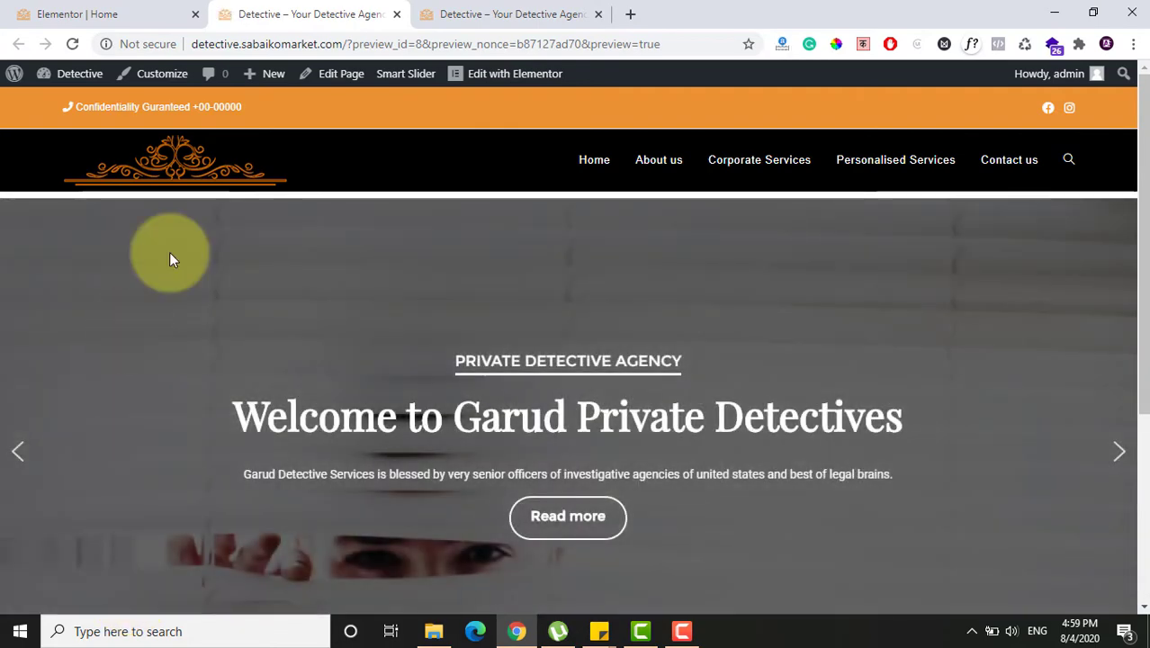
left_click(90, 14)
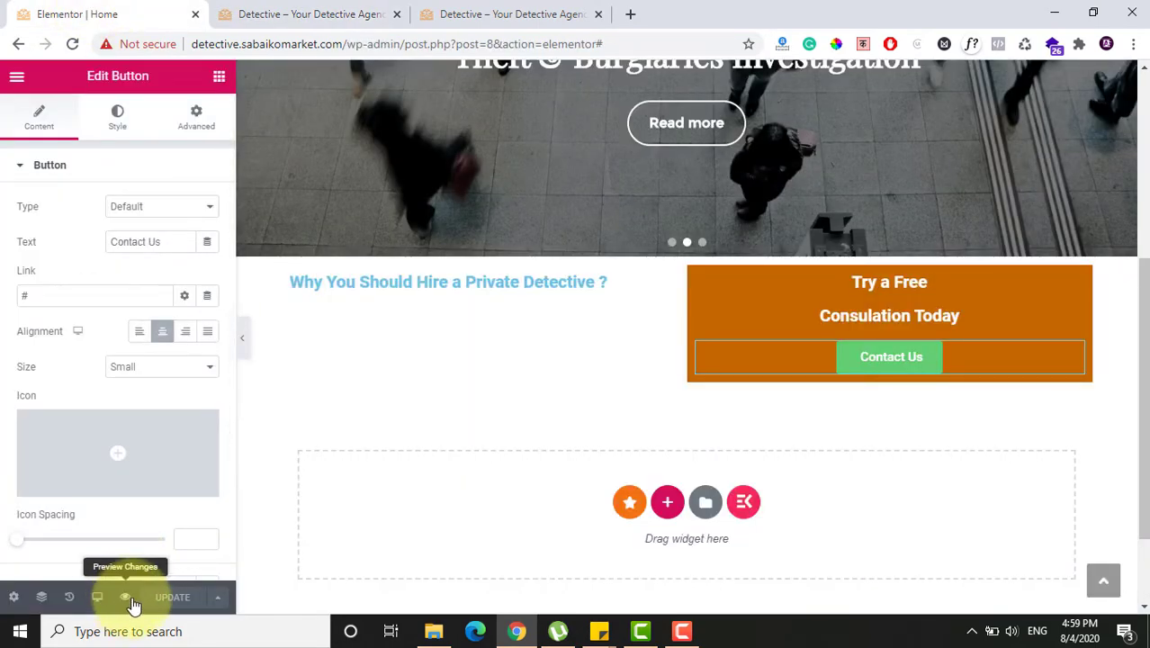
left_click(297, 13)
left_click_drag(1142, 238, 1141, 410)
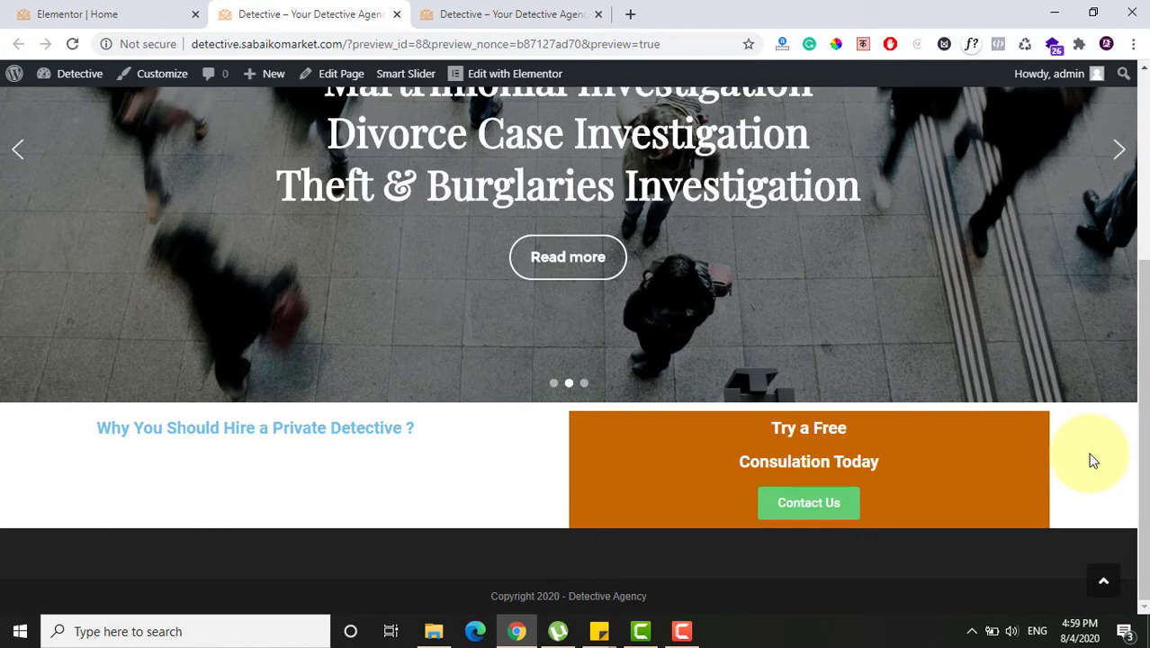
left_click(135, 11)
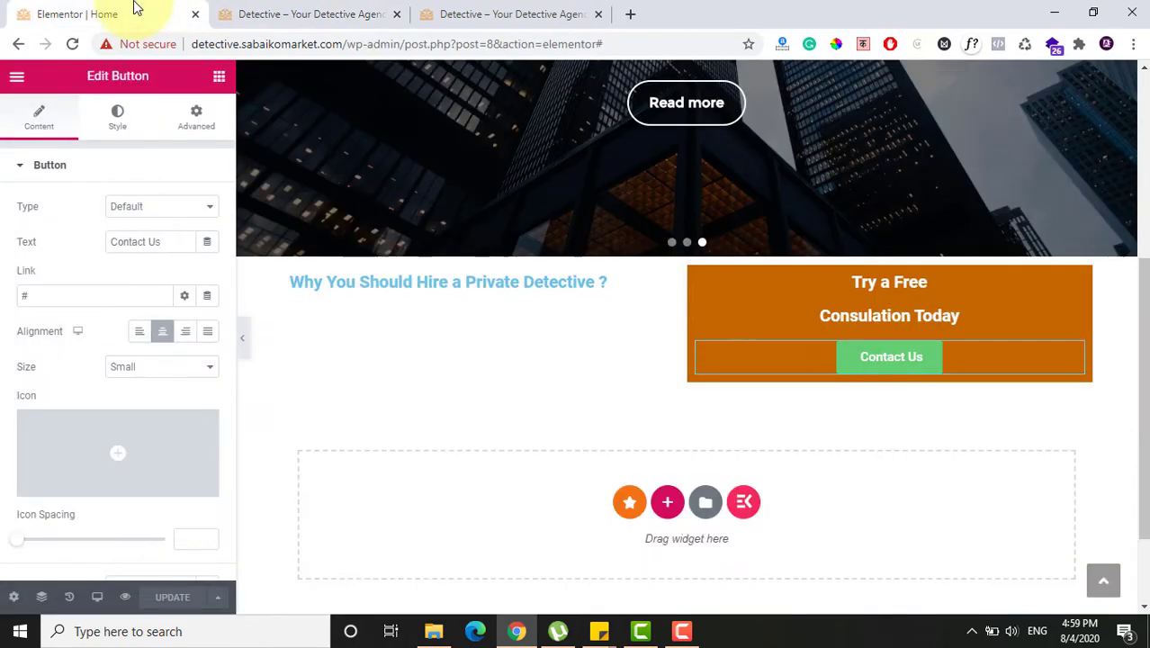
Step: Search the web for "lorem text" in a new browser tab and open lipsum.com at its "What is Lorem Ipsum?" passage
left_click(631, 15)
type("lorem text")
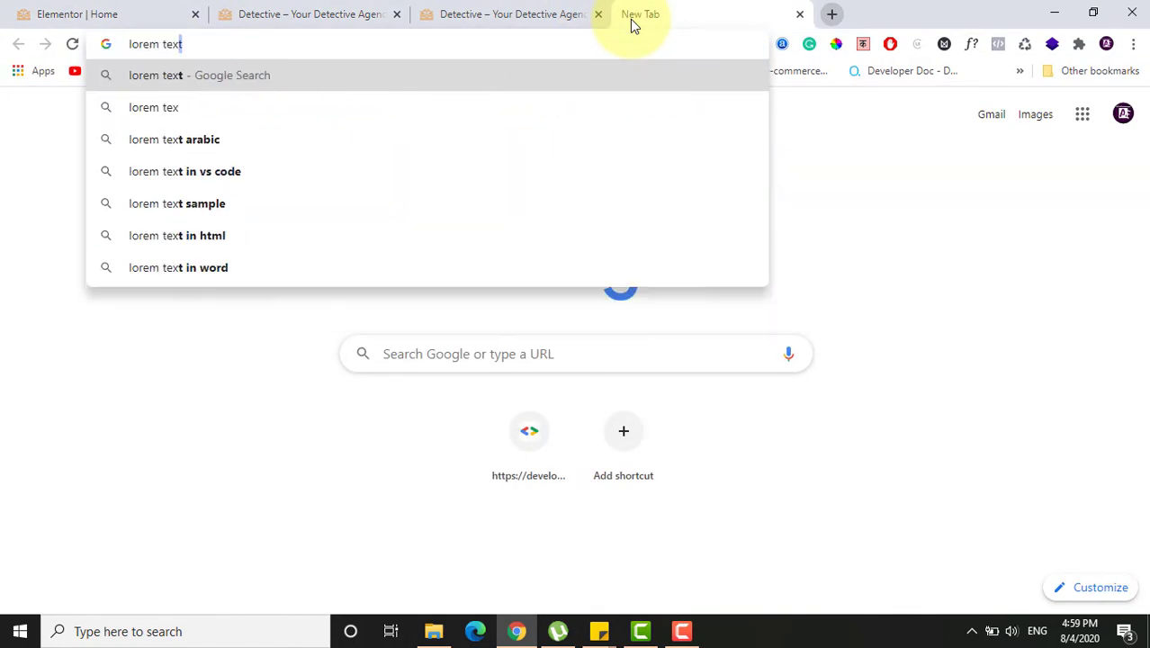
key("Return")
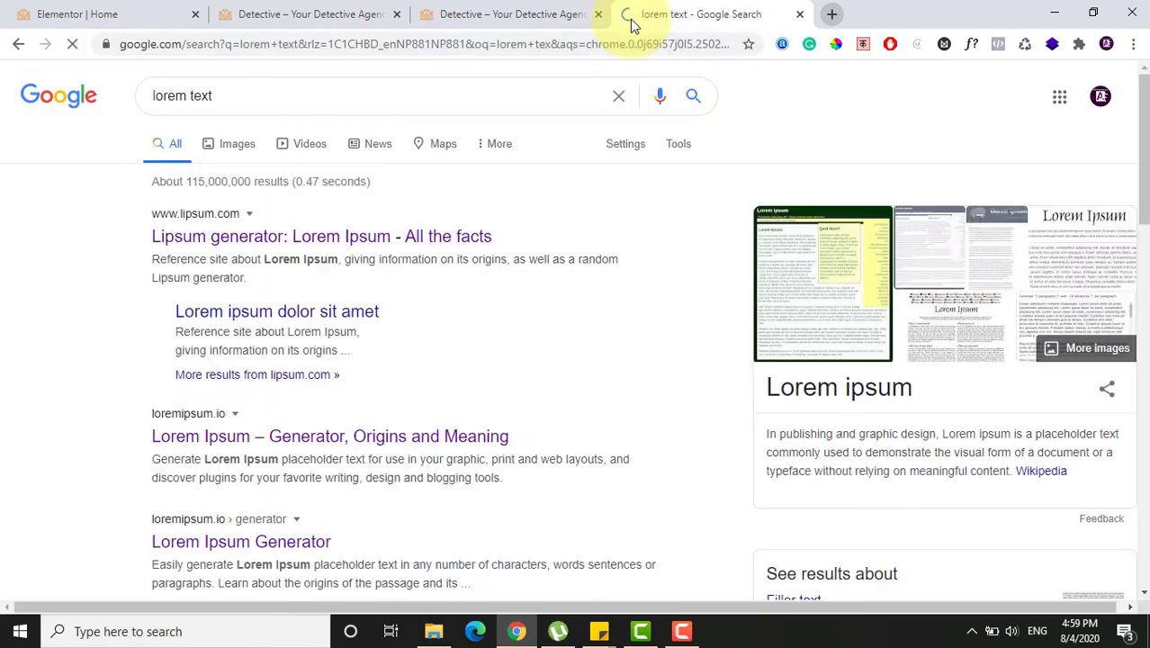
left_click(276, 238)
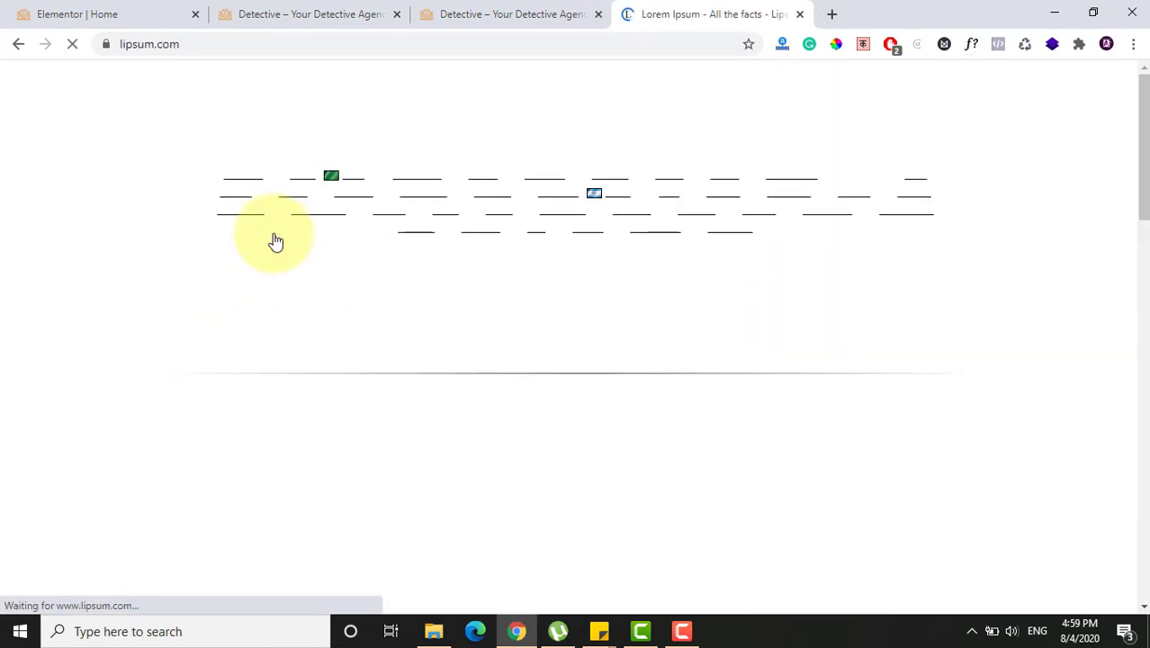
left_click_drag(1140, 167, 1141, 223)
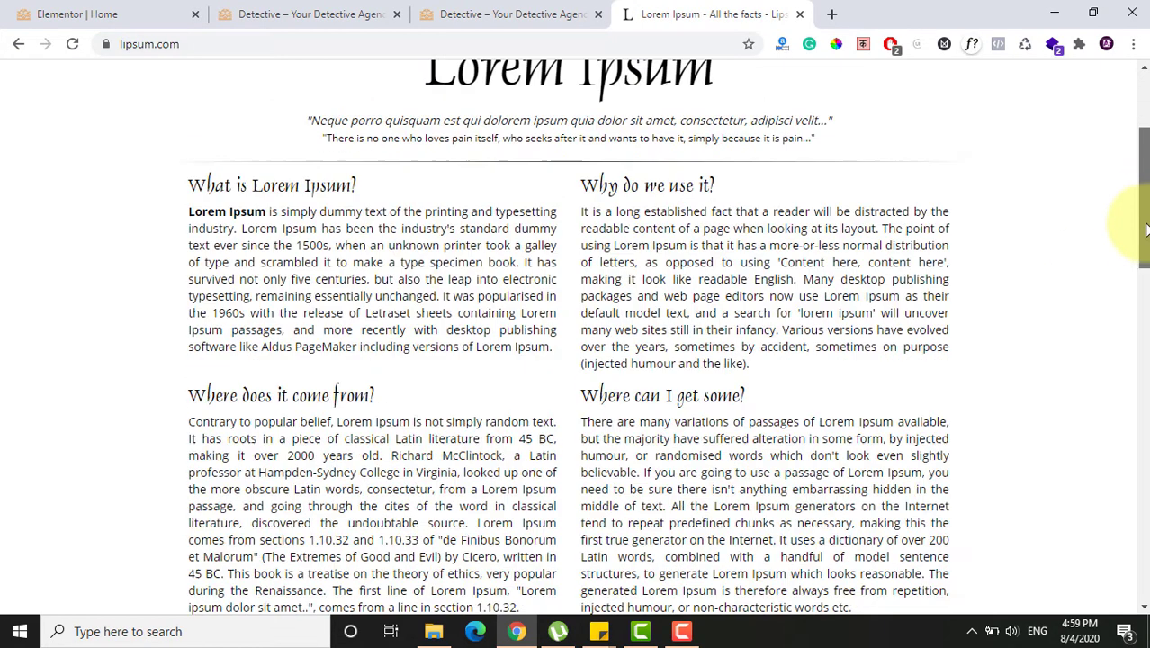
Step: Check the empty area below the heading in the Home page preview and return to the Elementor editor's widget list
left_click(585, 11)
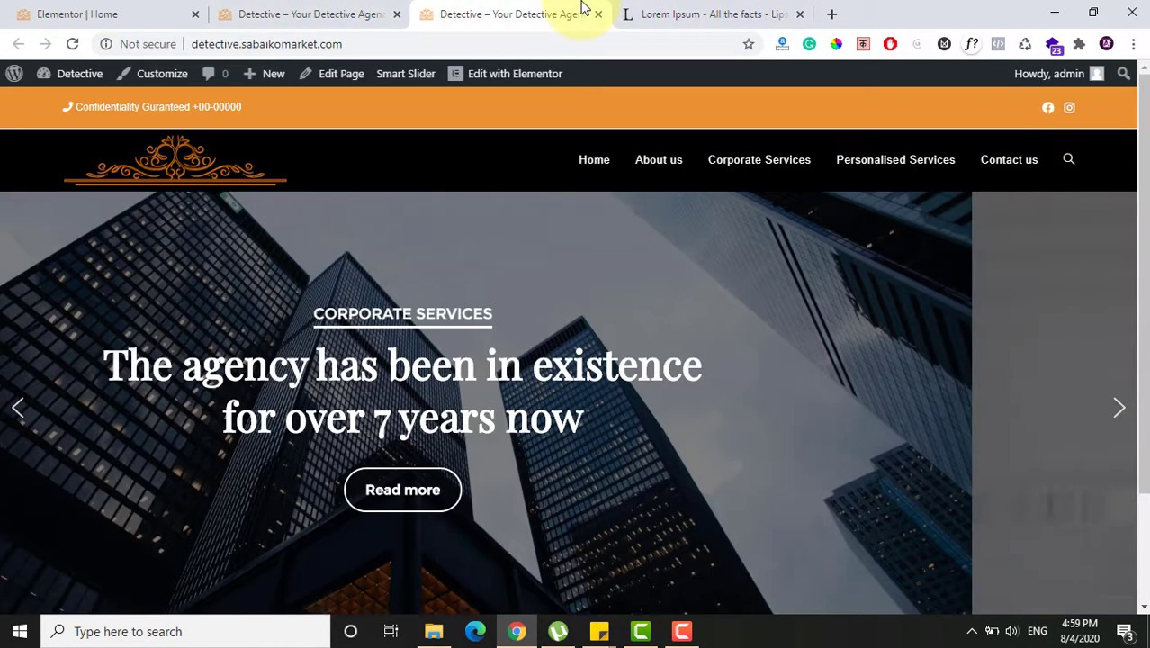
left_click(356, 9)
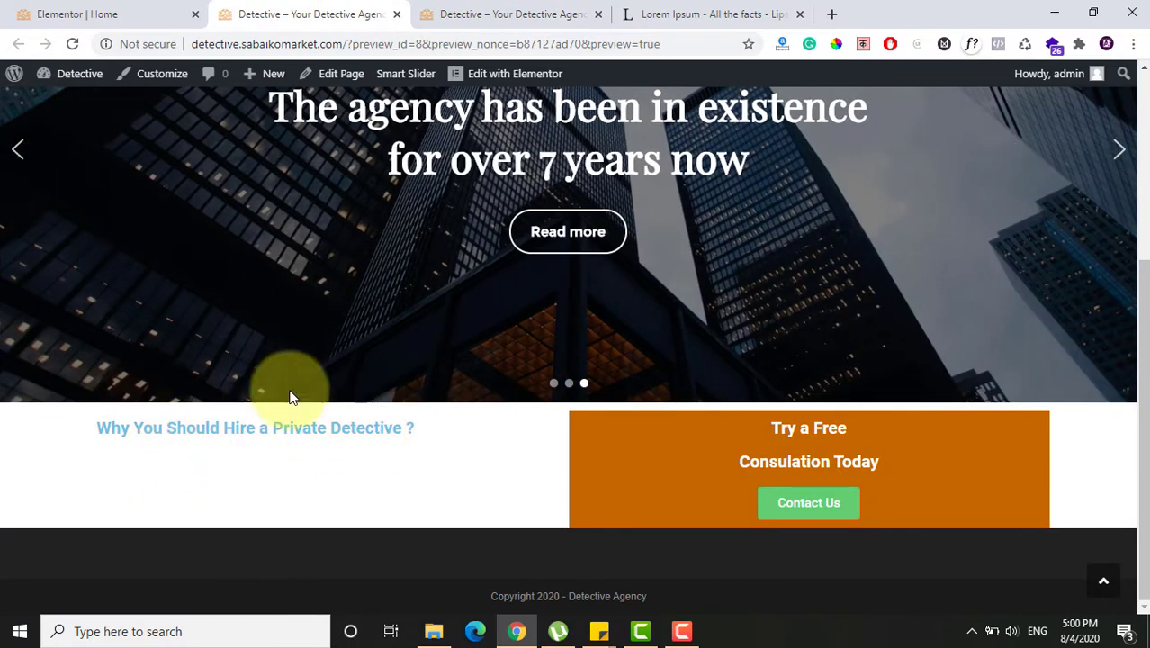
left_click(54, 11)
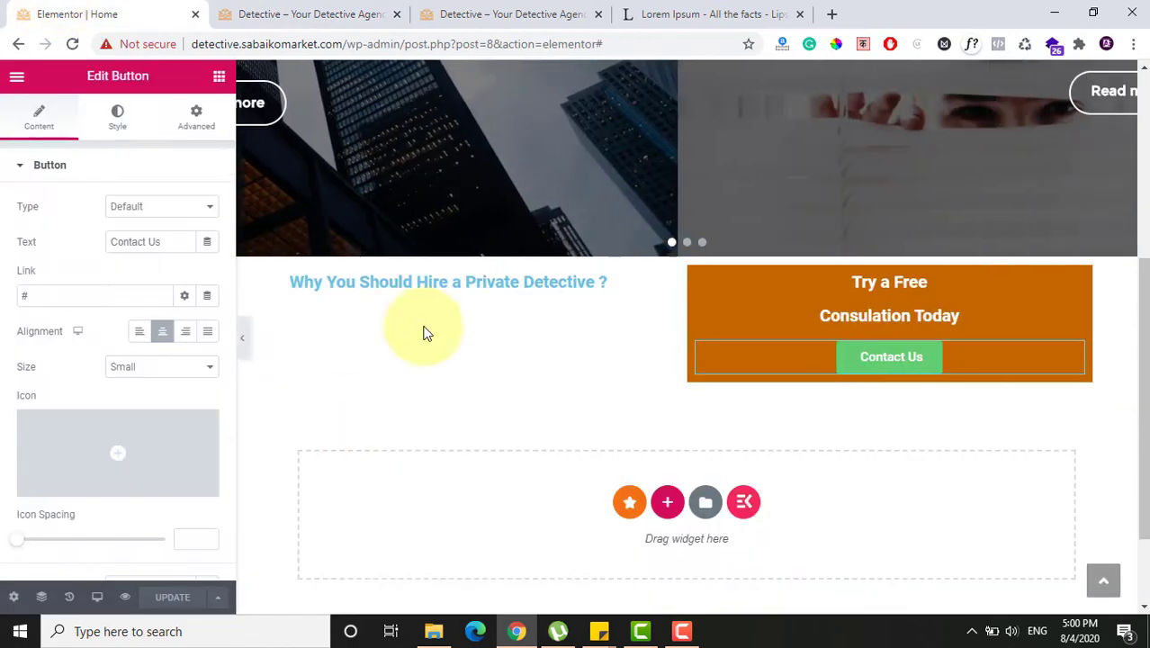
left_click(183, 304)
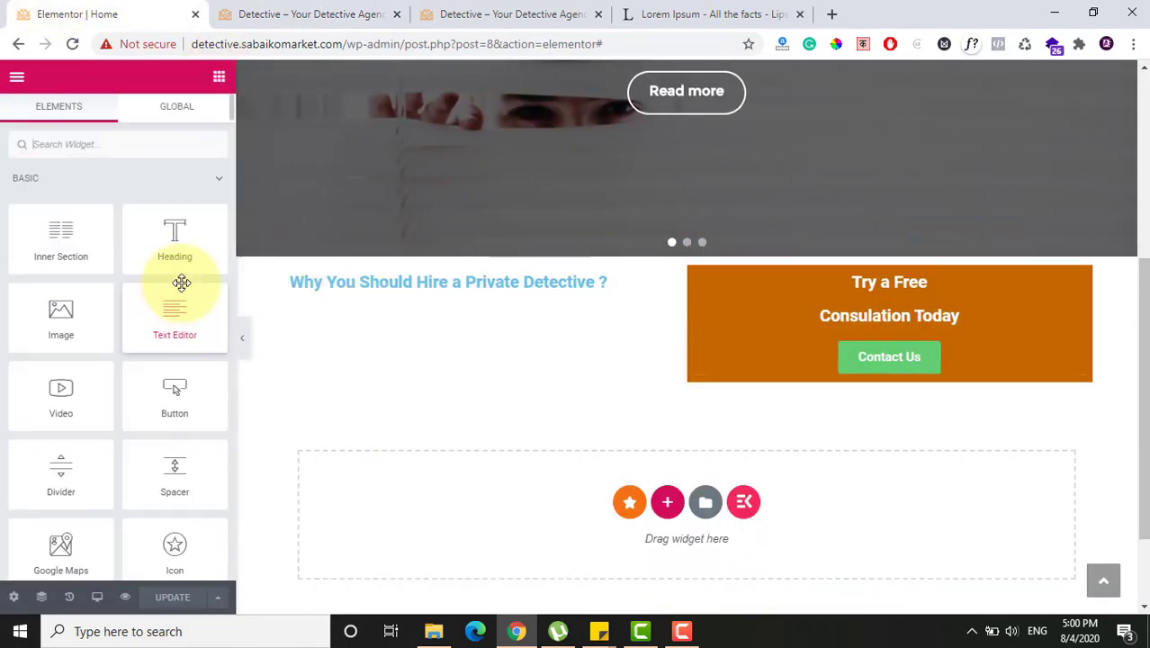
Step: Copy the "What is Lorem Ipsum?" paragraph from lipsum.com
left_click(640, 14)
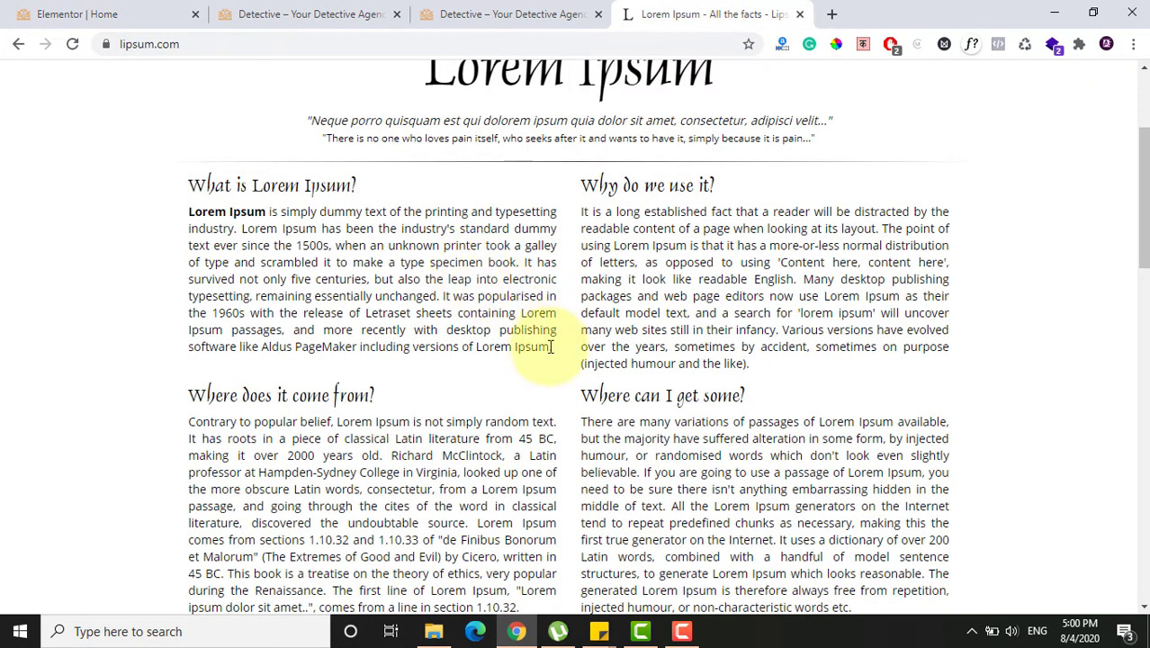
left_click_drag(550, 346, 191, 214)
key("ctrl+c")
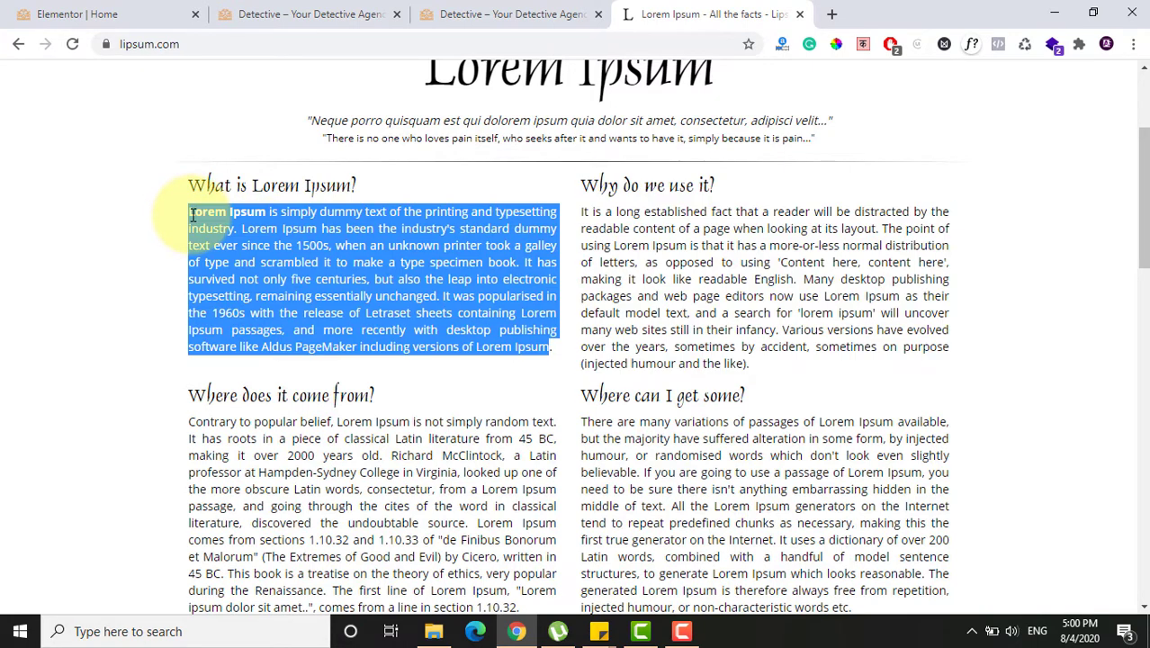
Step: Place a Text Editor widget below the "Why You Should Hire a Private Detective ?" heading and replace its placeholder text with the copied paragraph
left_click(146, 12)
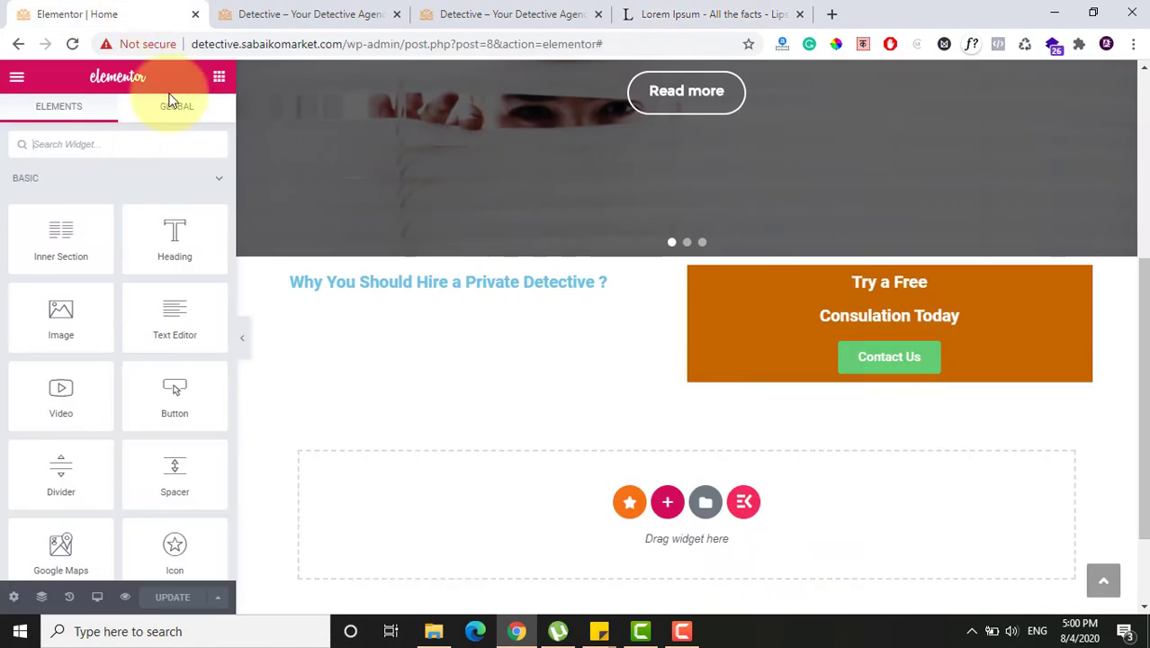
left_click_drag(174, 314, 446, 293)
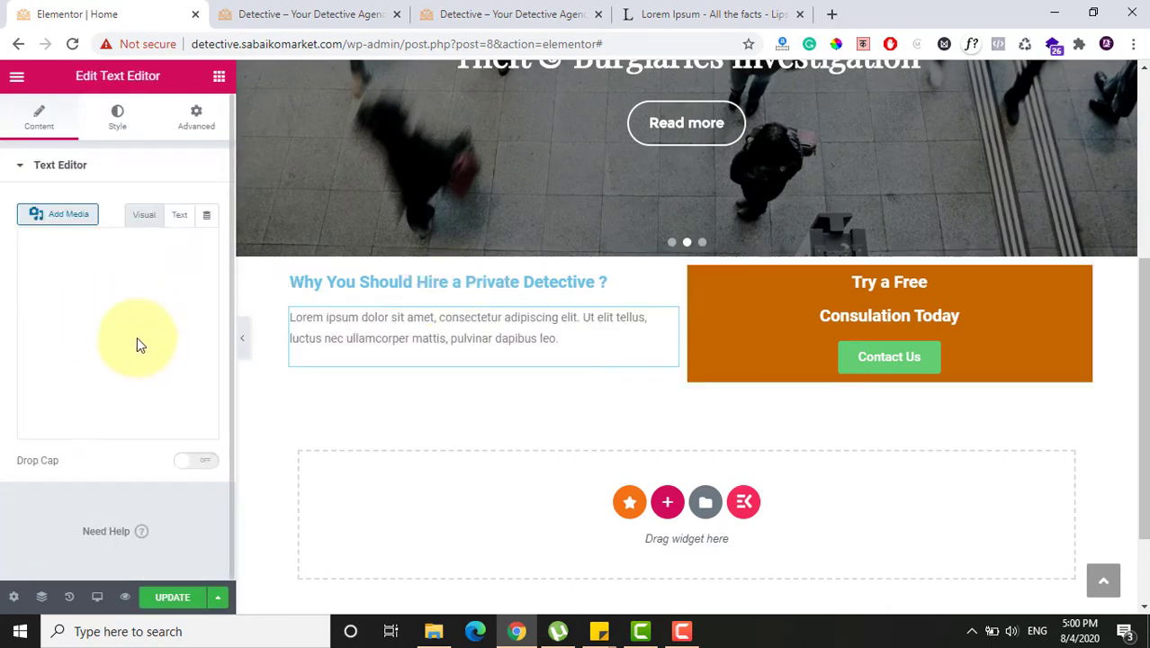
left_click(113, 265)
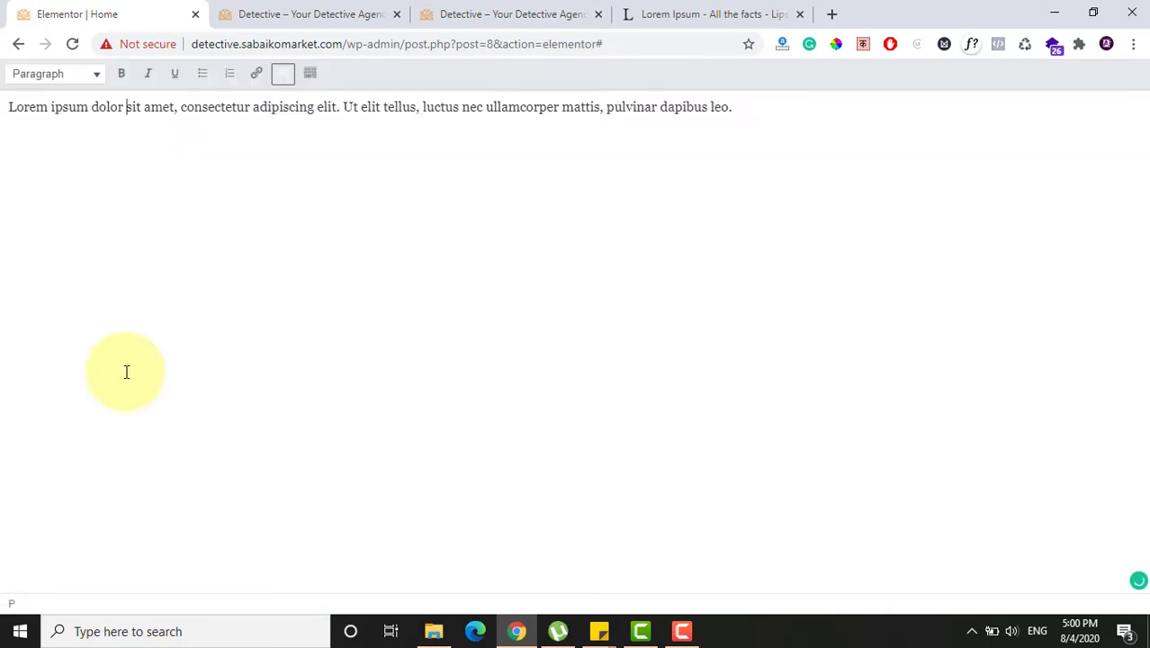
left_click(282, 73)
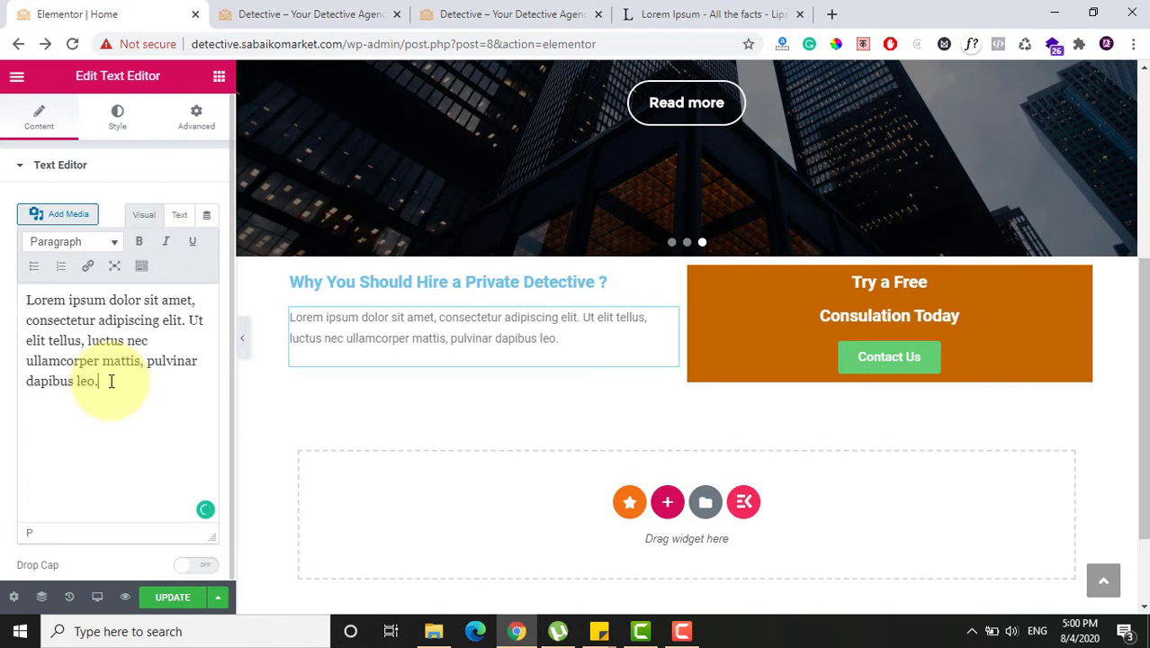
key("ctrl+a")
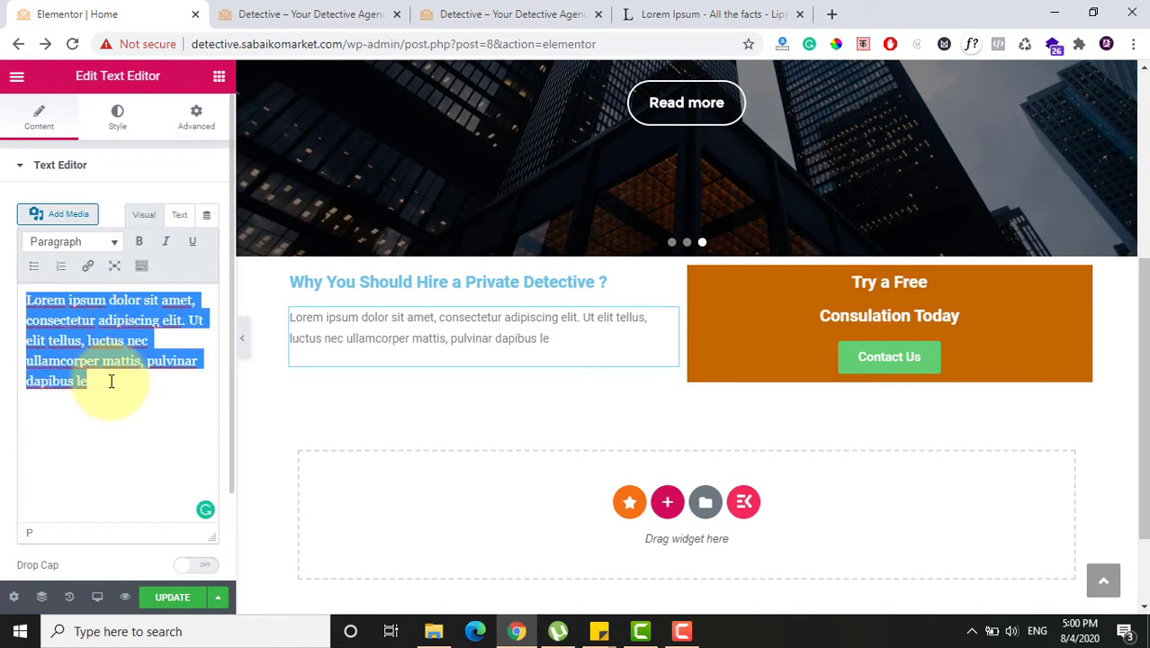
key("BackSpace")
key("ctrl+v")
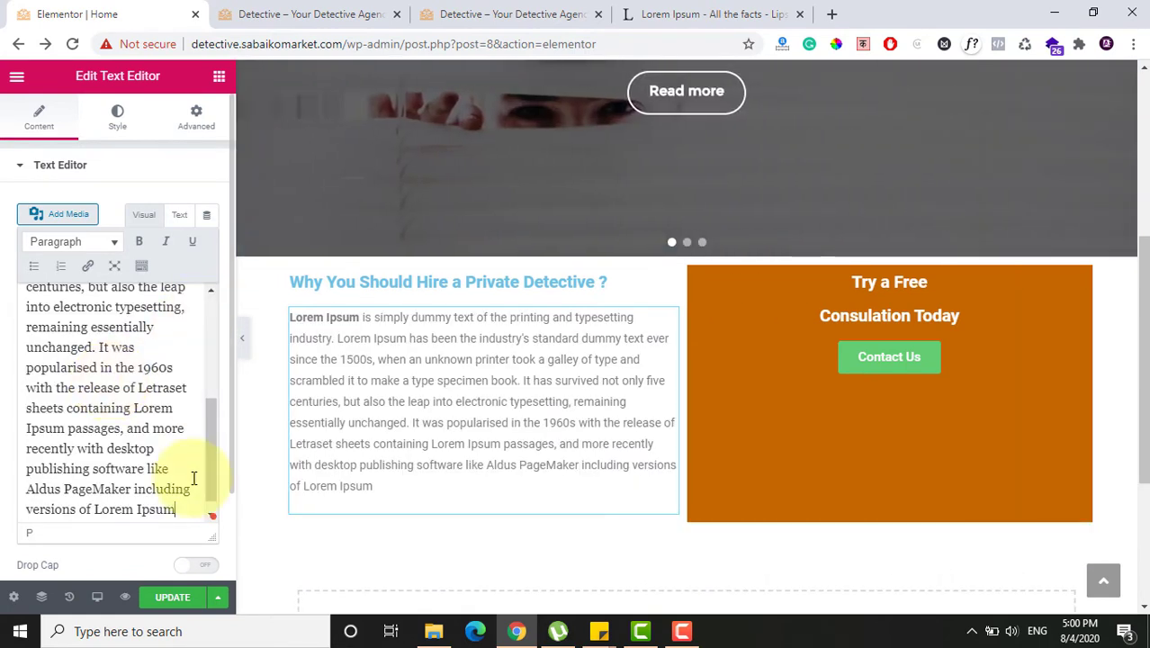
Step: Preview the Home page, examine the paragraph beside the orange box, and return to the Elementor editor
left_click(127, 601)
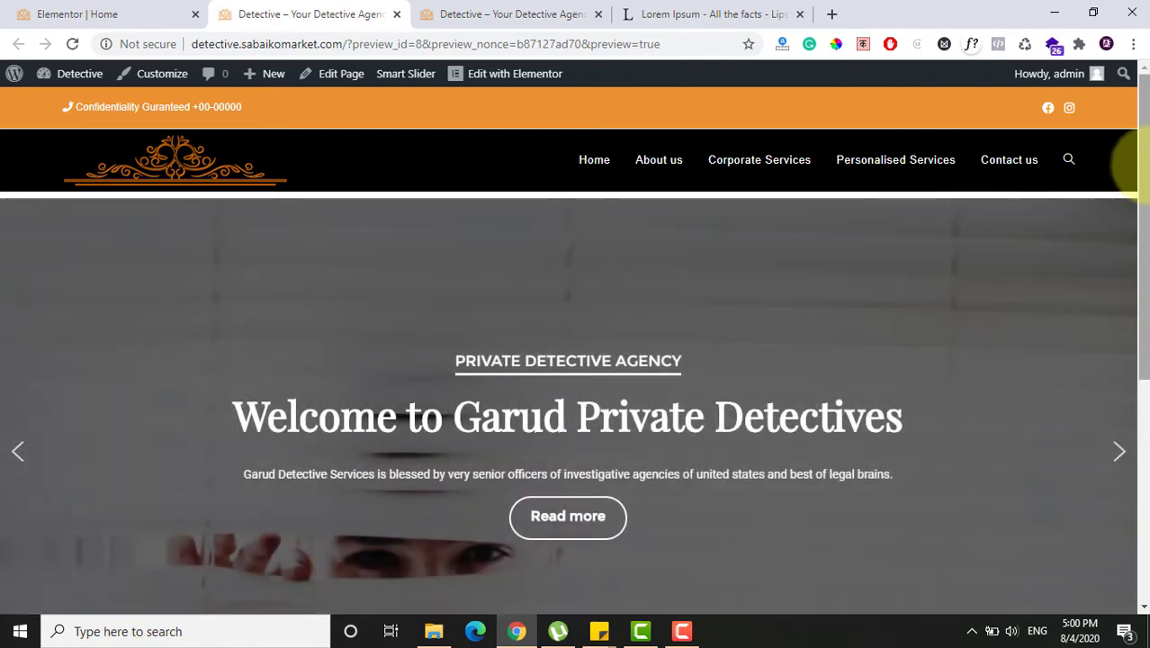
left_click_drag(1135, 162, 1125, 418)
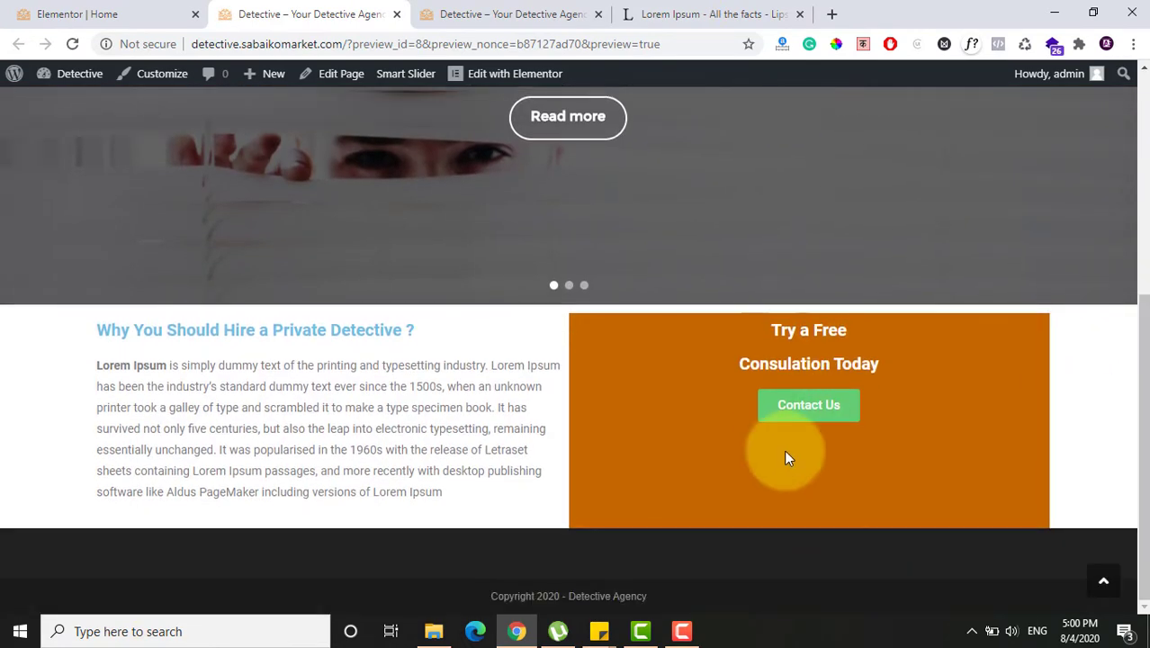
left_click(80, 12)
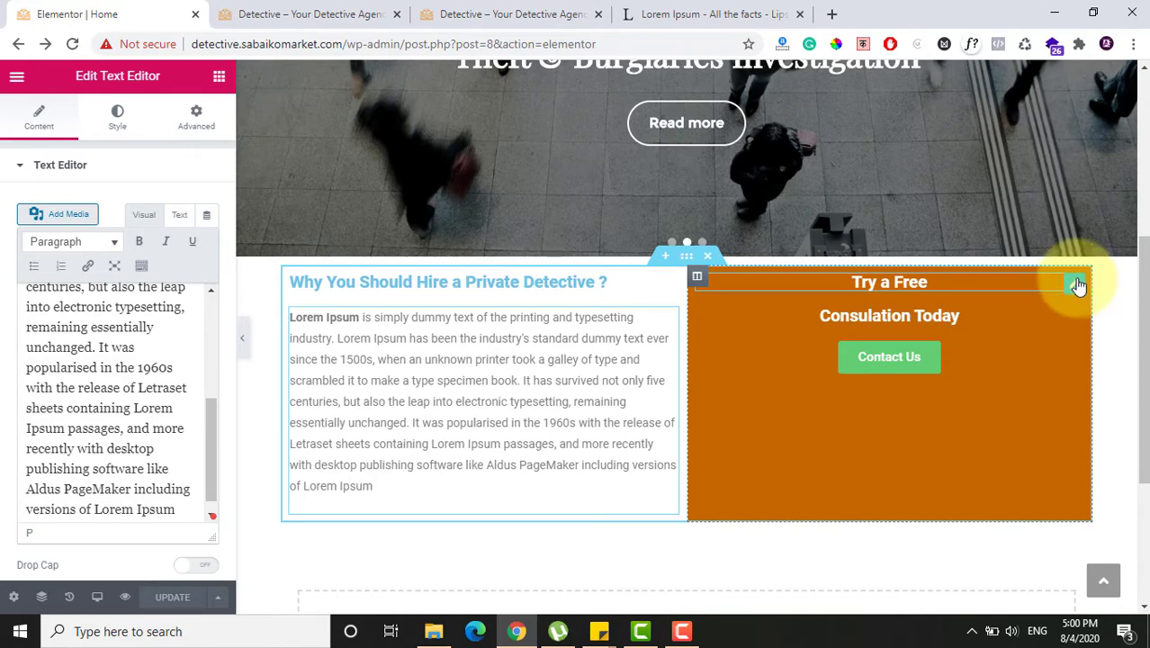
Step: Look through the "Try a Free" heading's content, style and advanced settings
left_click(1077, 286)
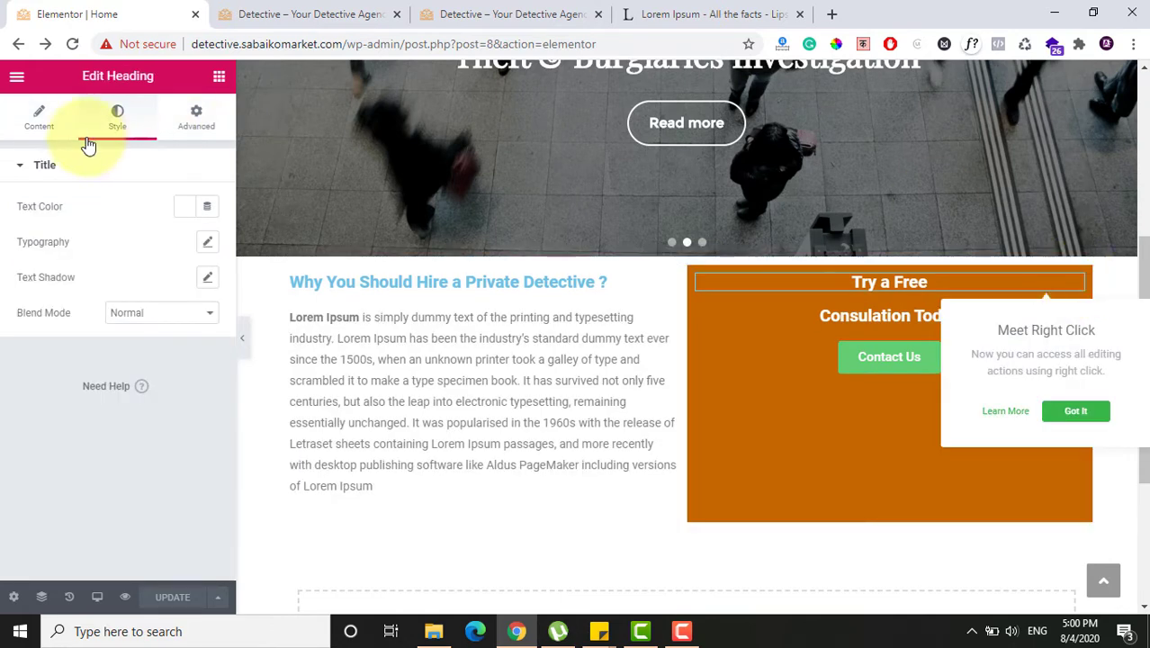
left_click(39, 126)
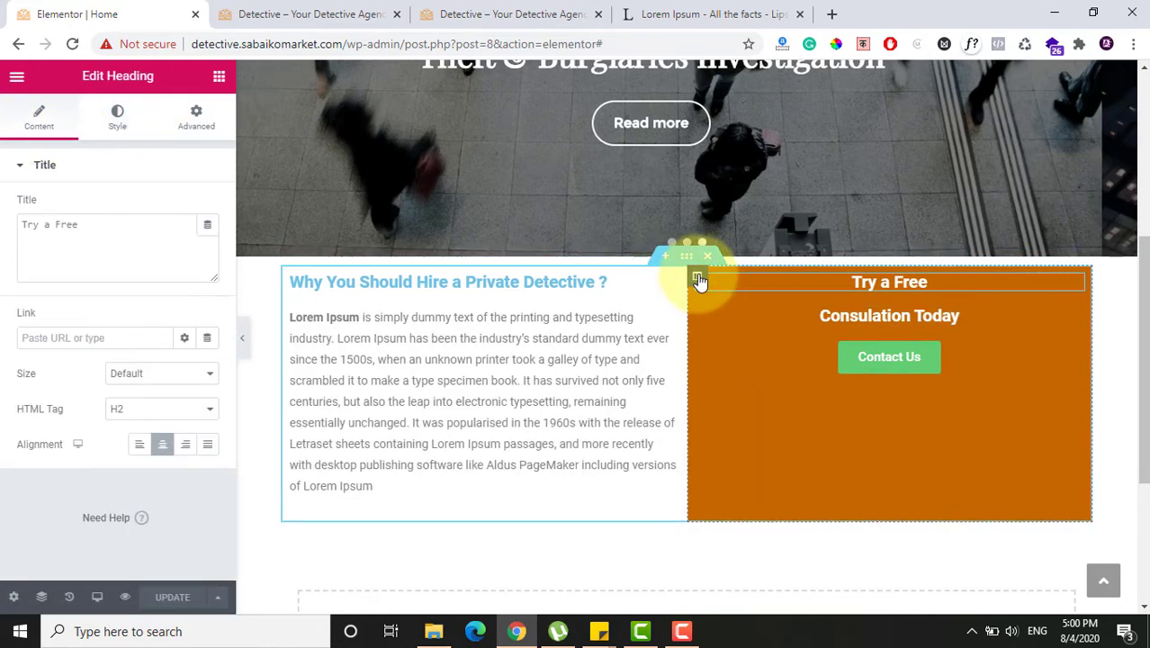
left_click(1077, 287)
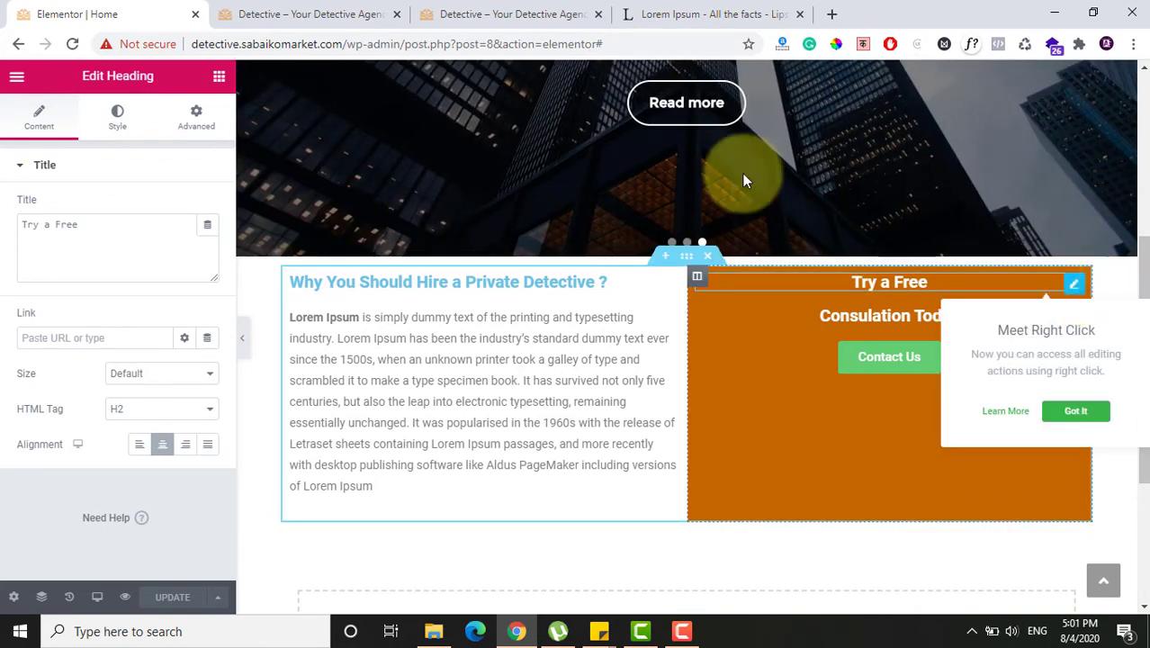
left_click(22, 171)
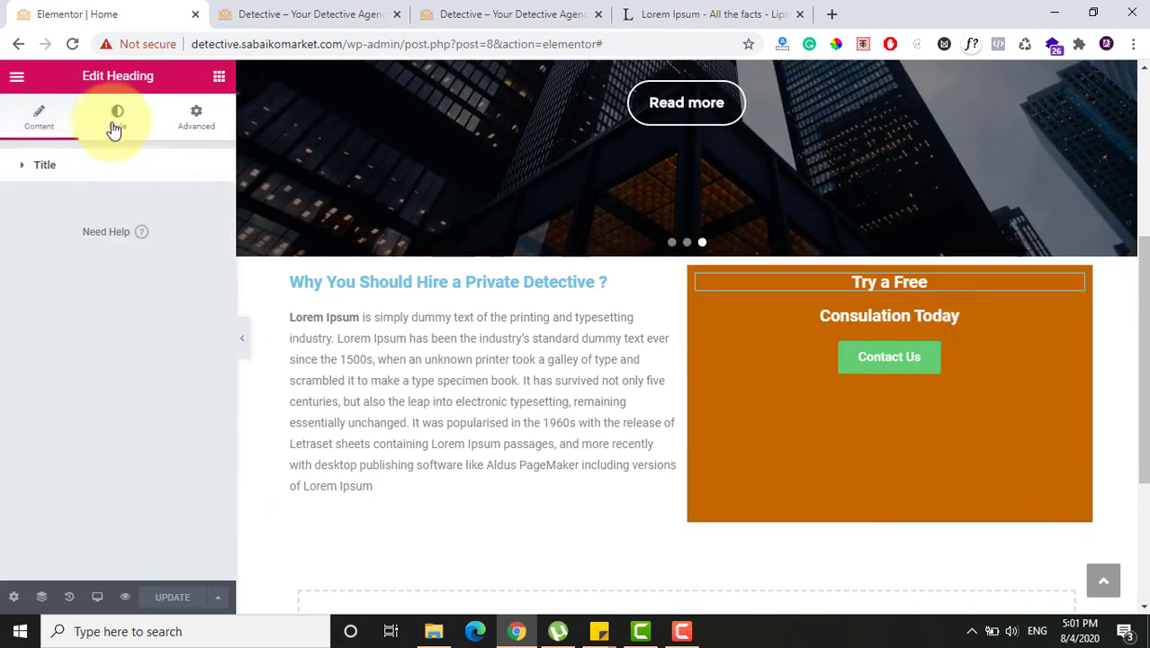
left_click(116, 120)
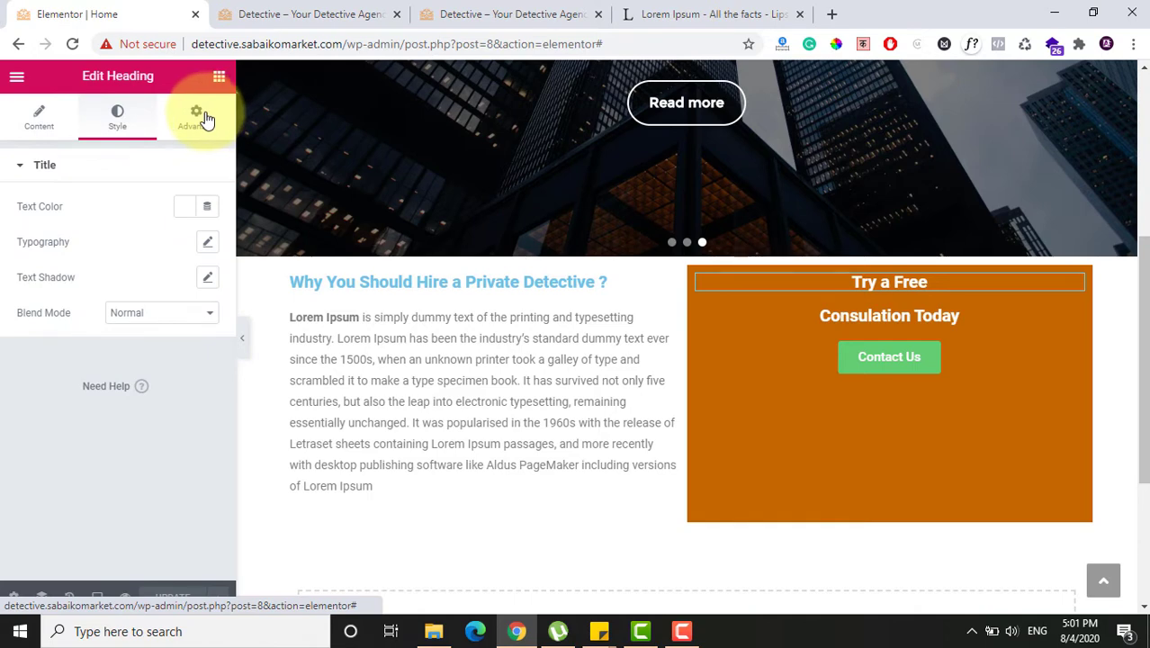
left_click(203, 119)
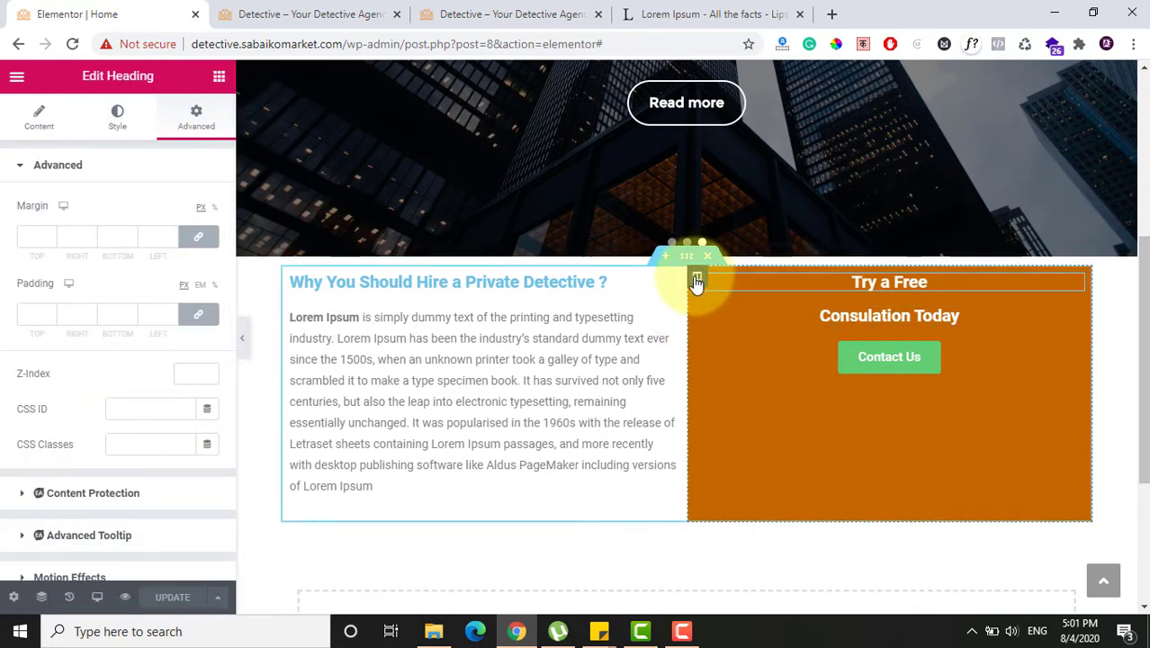
Step: Open the orange call-to-action column's layout settings and set its column width to 25%
left_click(697, 282)
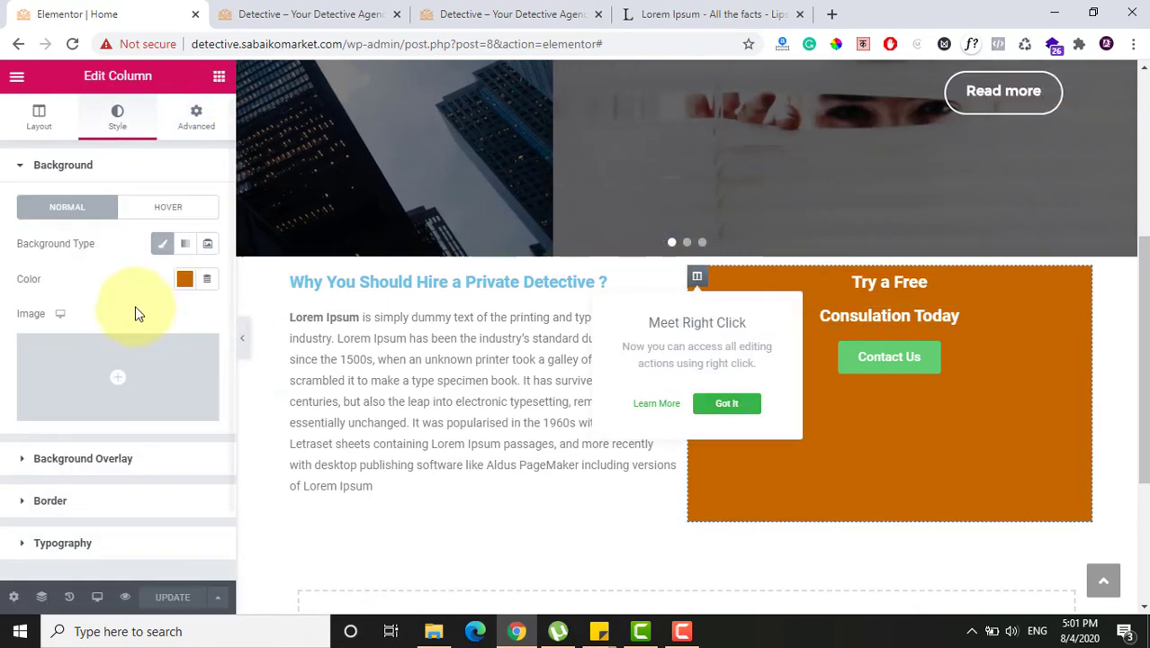
left_click(49, 121)
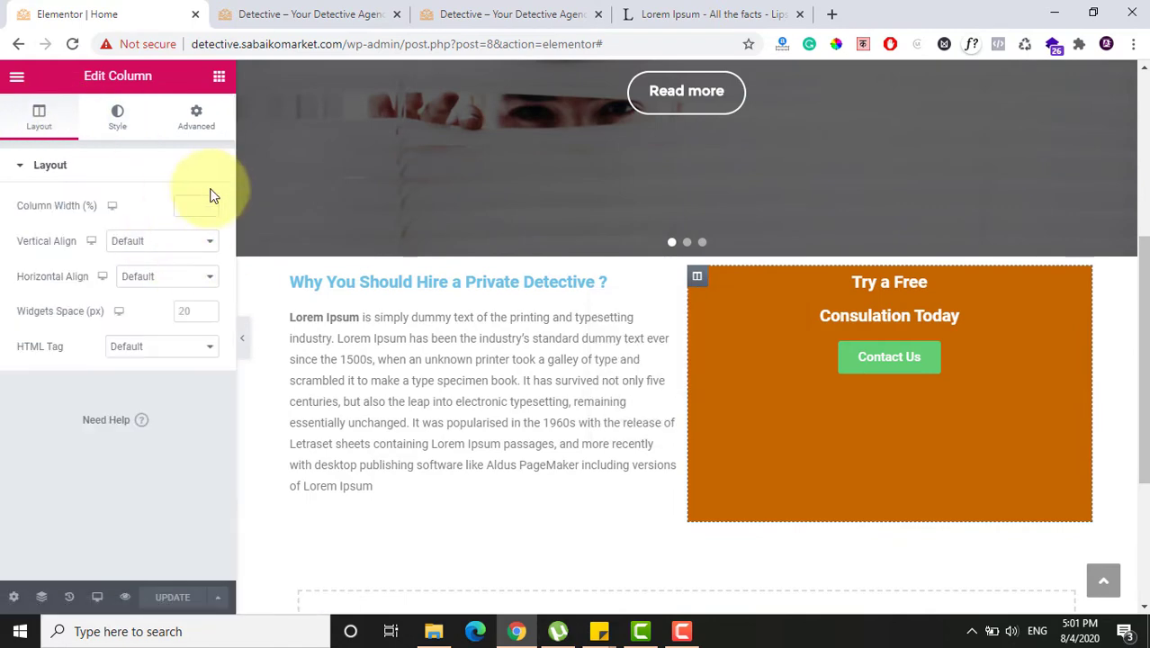
left_click(324, 13)
left_click(65, 13)
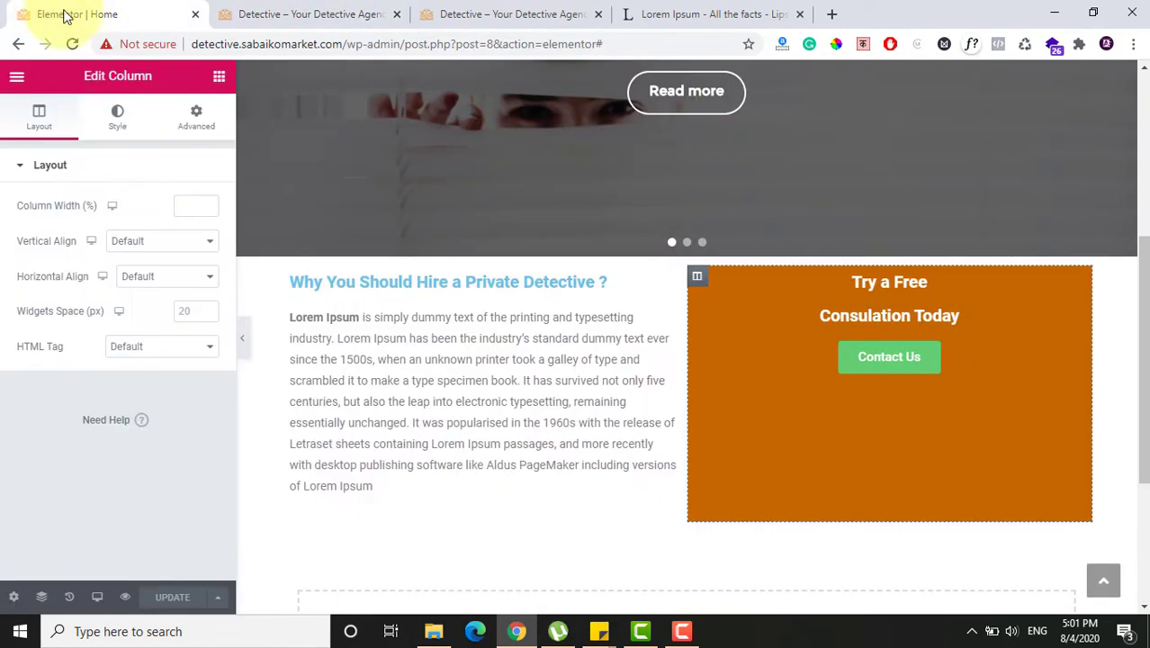
left_click(187, 205)
type("25")
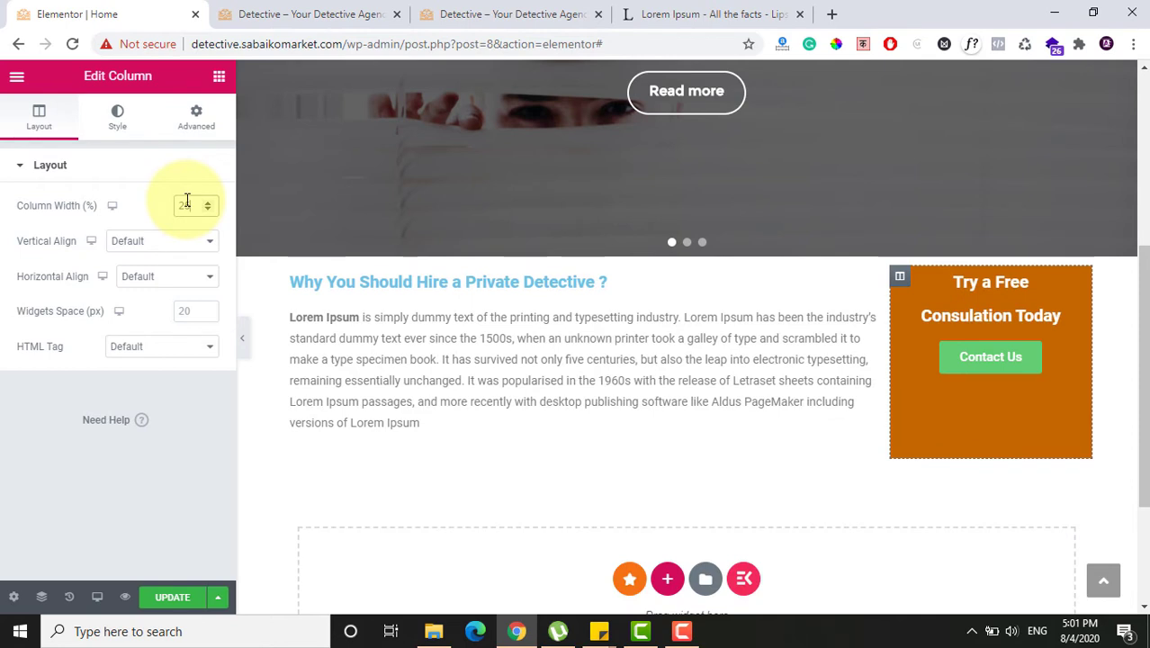
Step: Increase the orange column's width stepwise to 40%
key("Up")
key("Up")
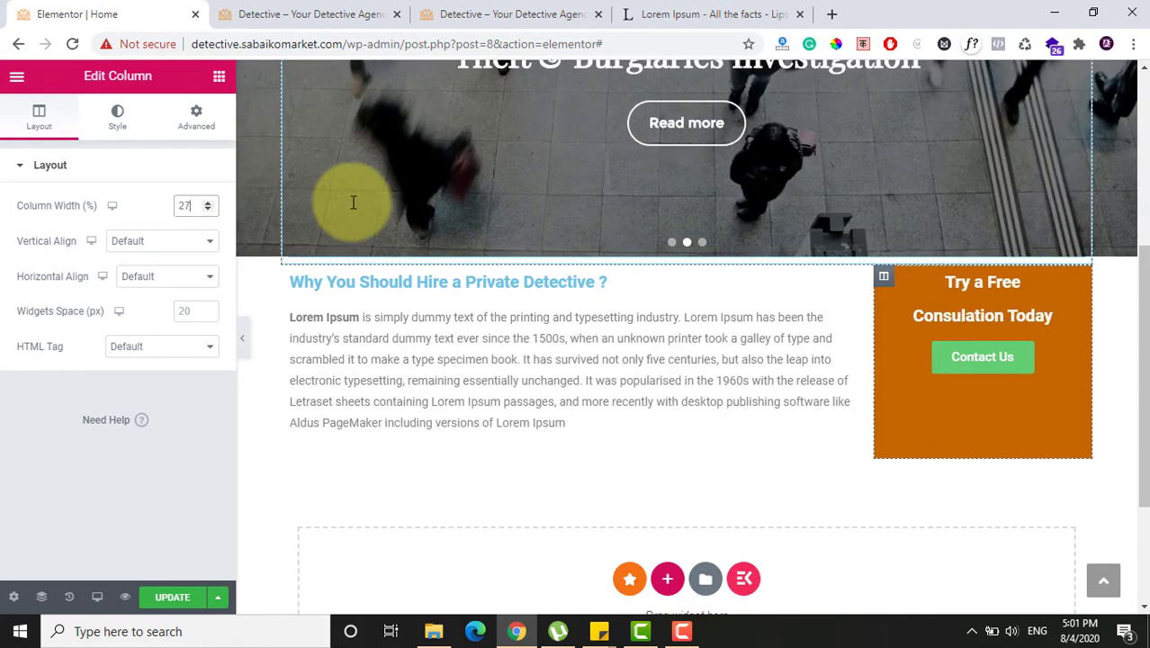
key("Up")
key("Up")
key("Up")
key("Up")
key("Up")
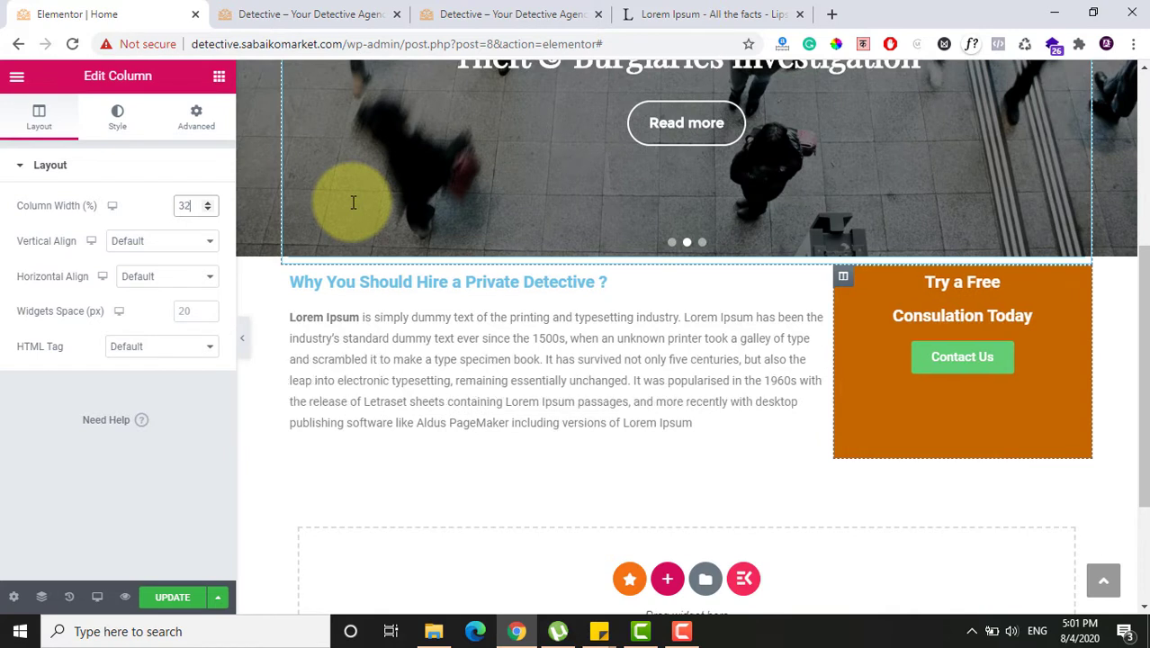
key("Up")
key("Up")
key("Up")
key("Up")
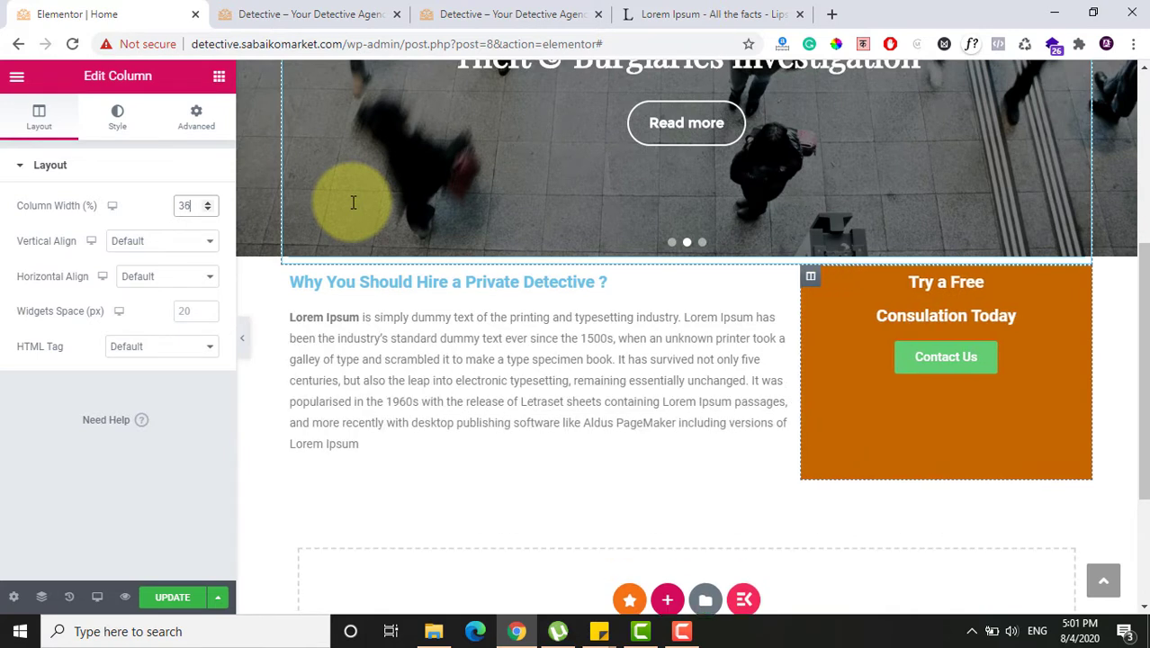
key("Up")
key("Up")
key("Up")
key("Up")
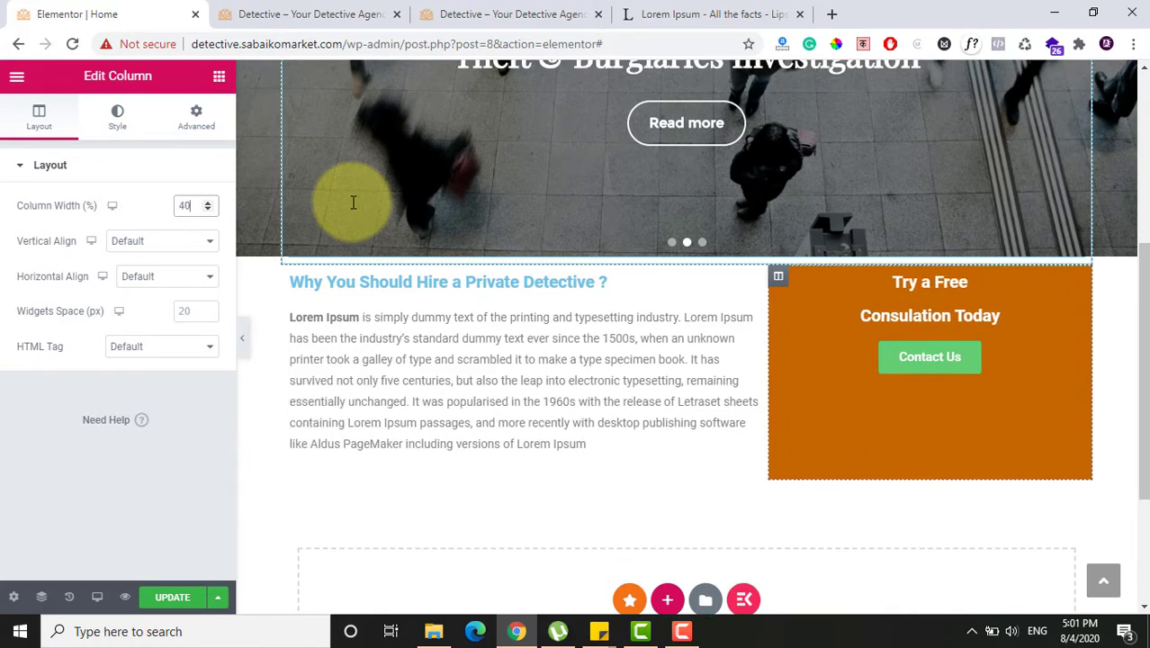
Step: Update the Home page and reload its preview
left_click(169, 600)
left_click(289, 11)
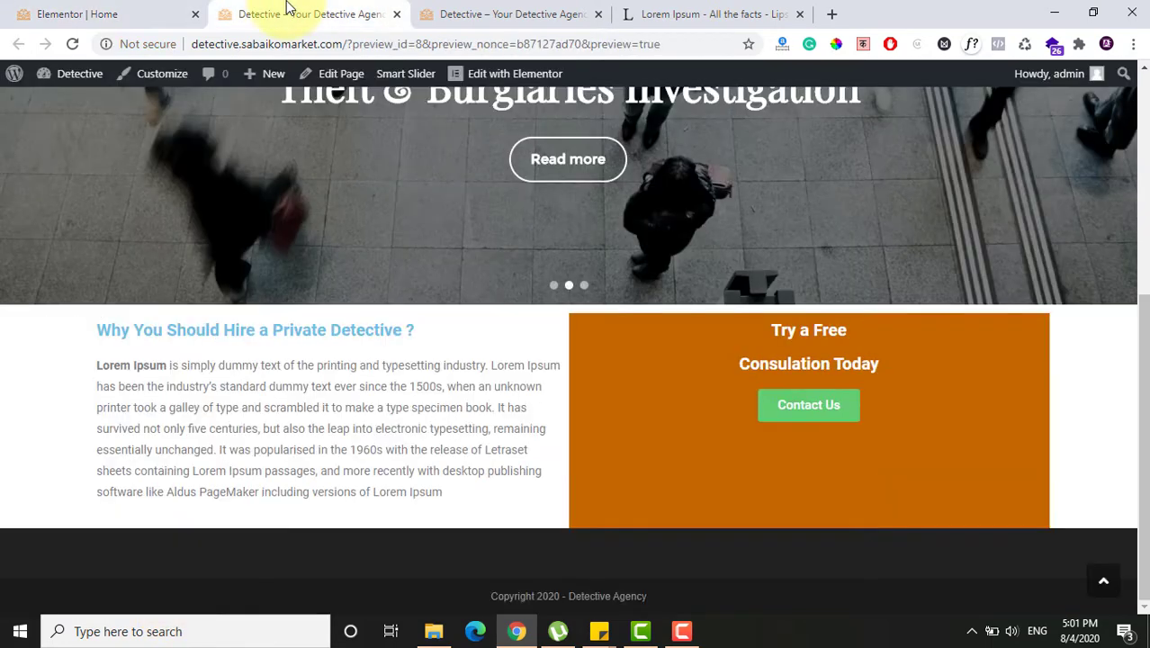
key("F5")
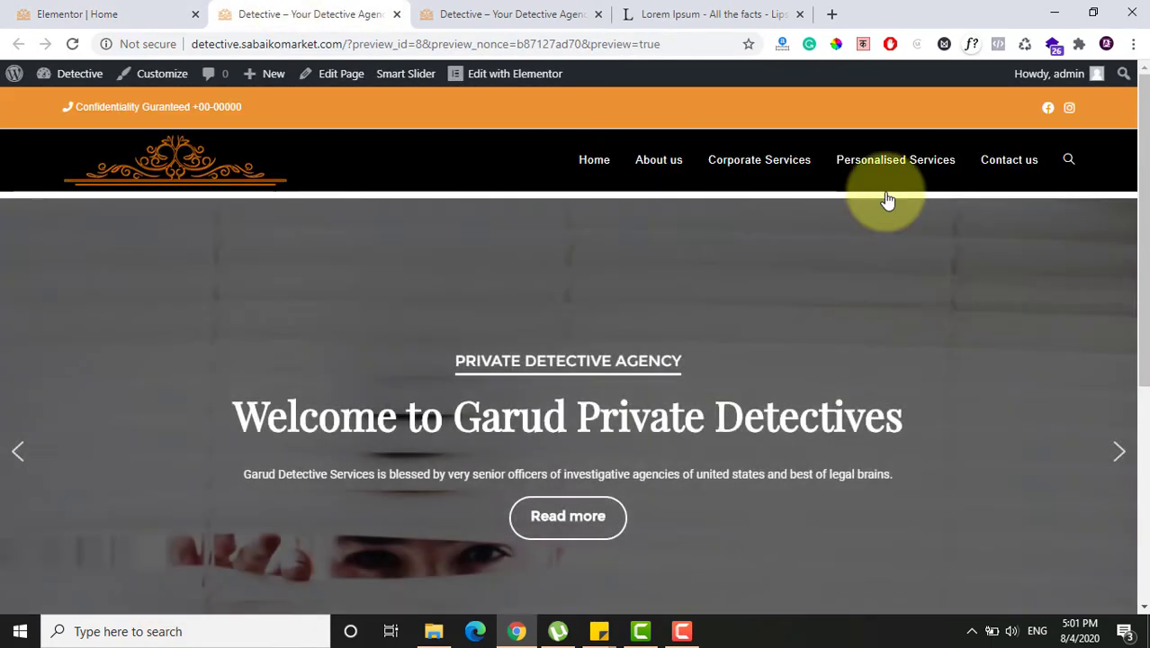
Step: Check the two-column section below the slider in the page preview and return to the Elementor editor
left_click_drag(1141, 207, 1141, 382)
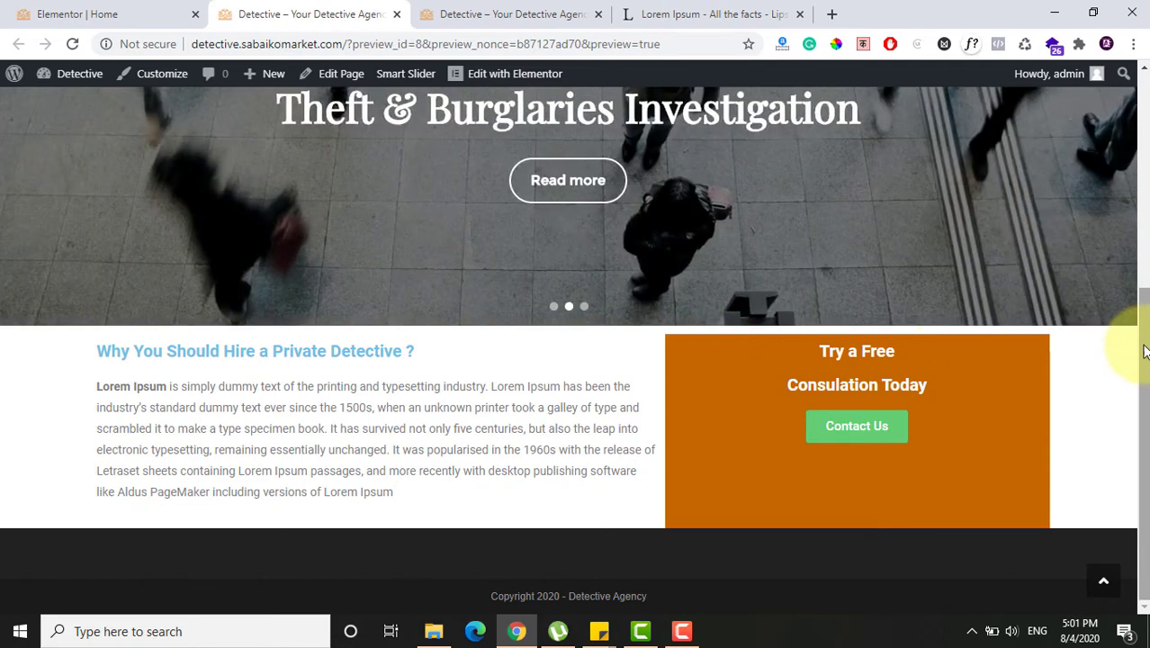
left_click_drag(1145, 352, 1103, 361)
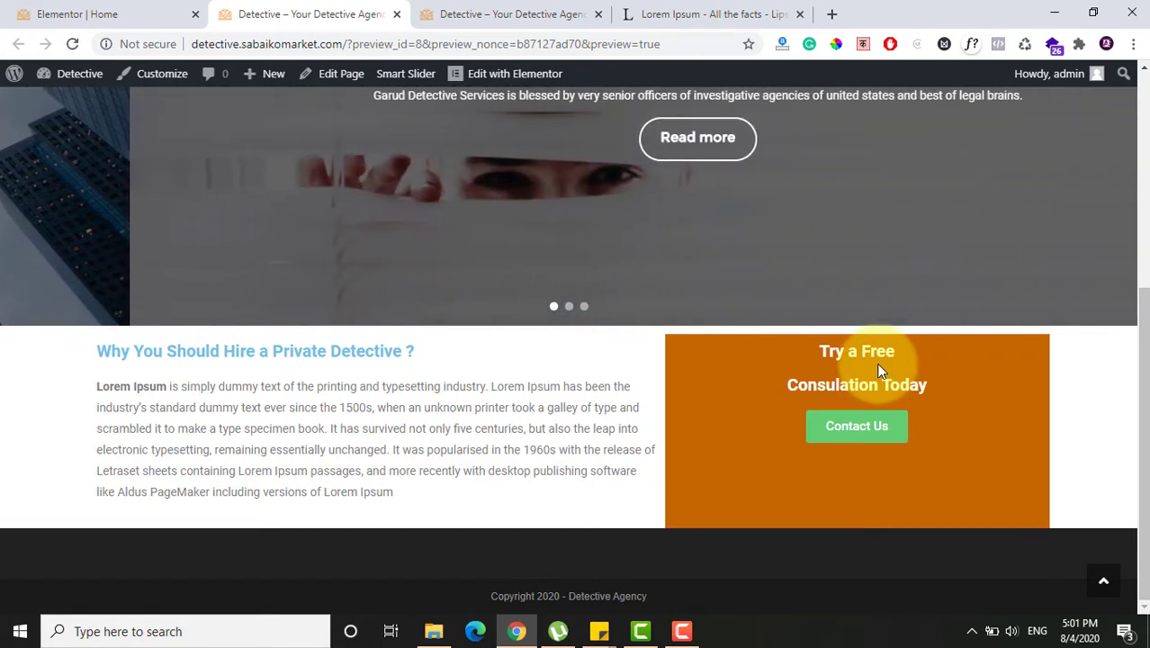
left_click(202, 12)
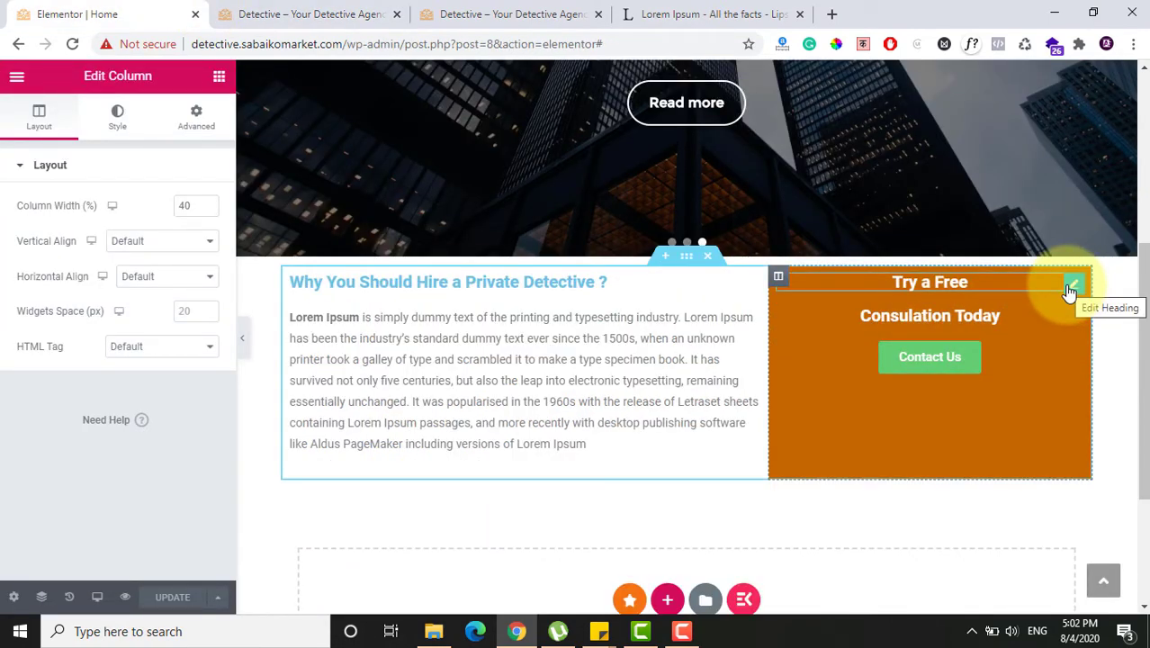
Step: Delete the "Try a Free" and "Consulation Today" headings and the "Contact Us" button from the orange column
left_click(117, 115)
left_click(192, 128)
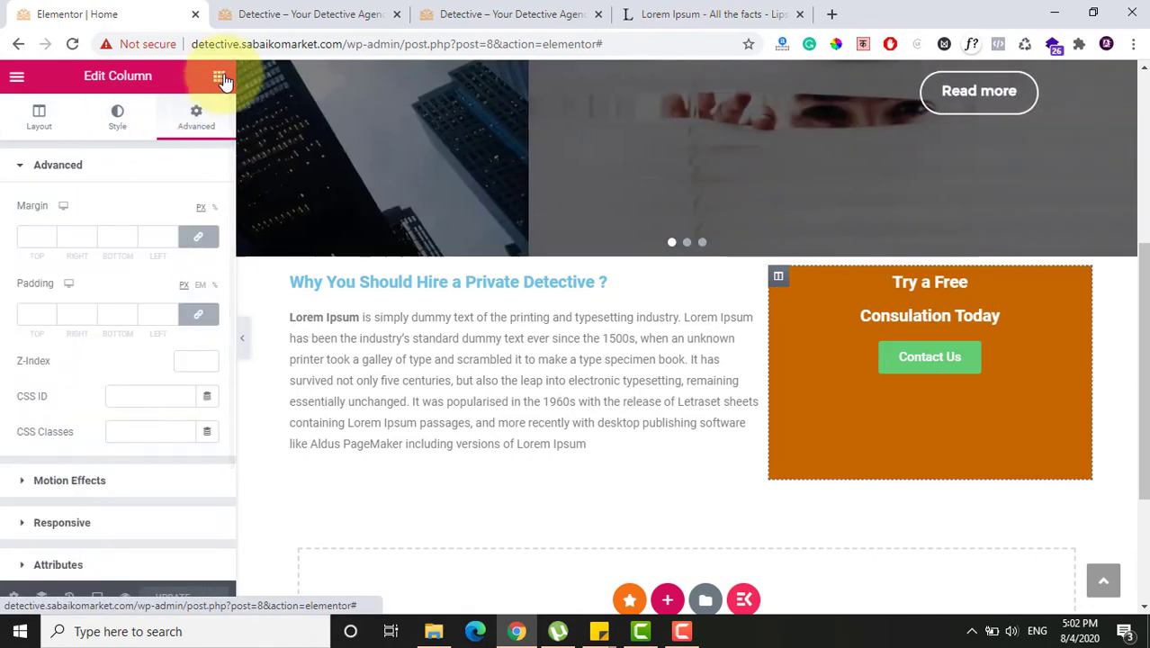
left_click(221, 77)
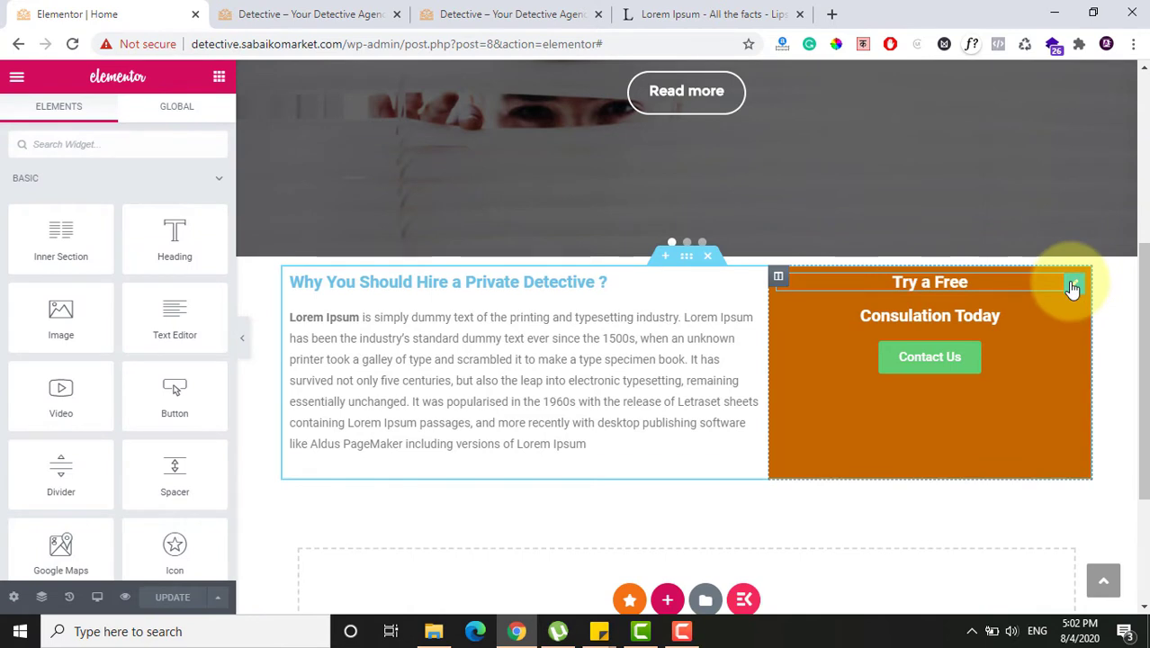
right_click(1072, 286)
left_click(1000, 522)
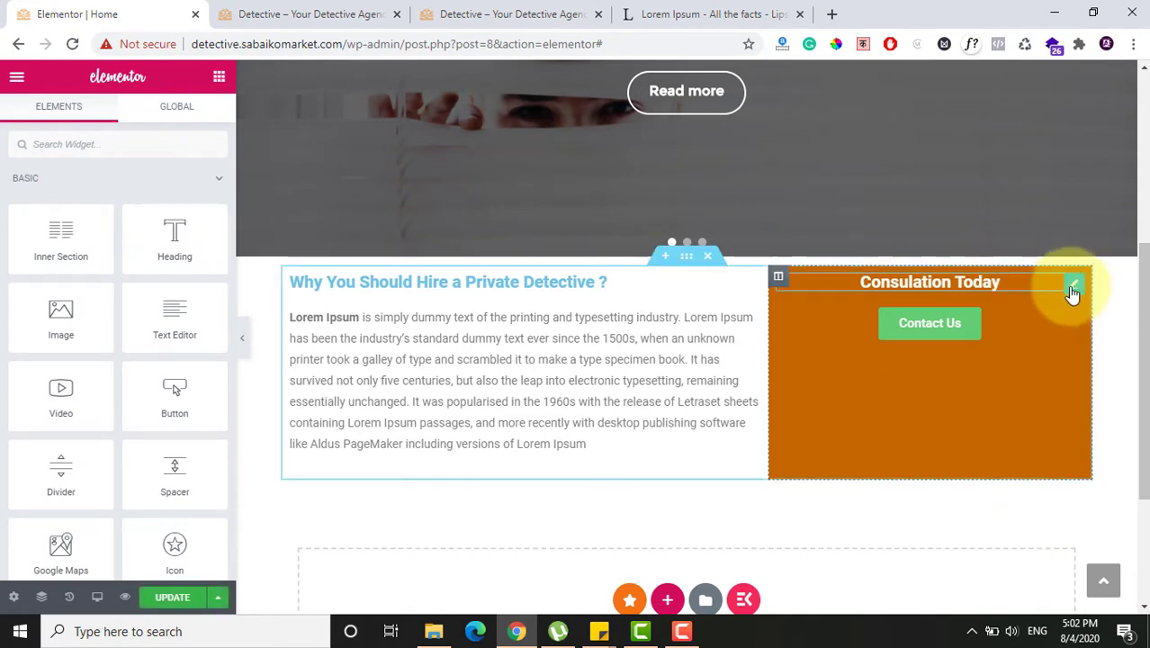
right_click(1072, 288)
left_click(1040, 529)
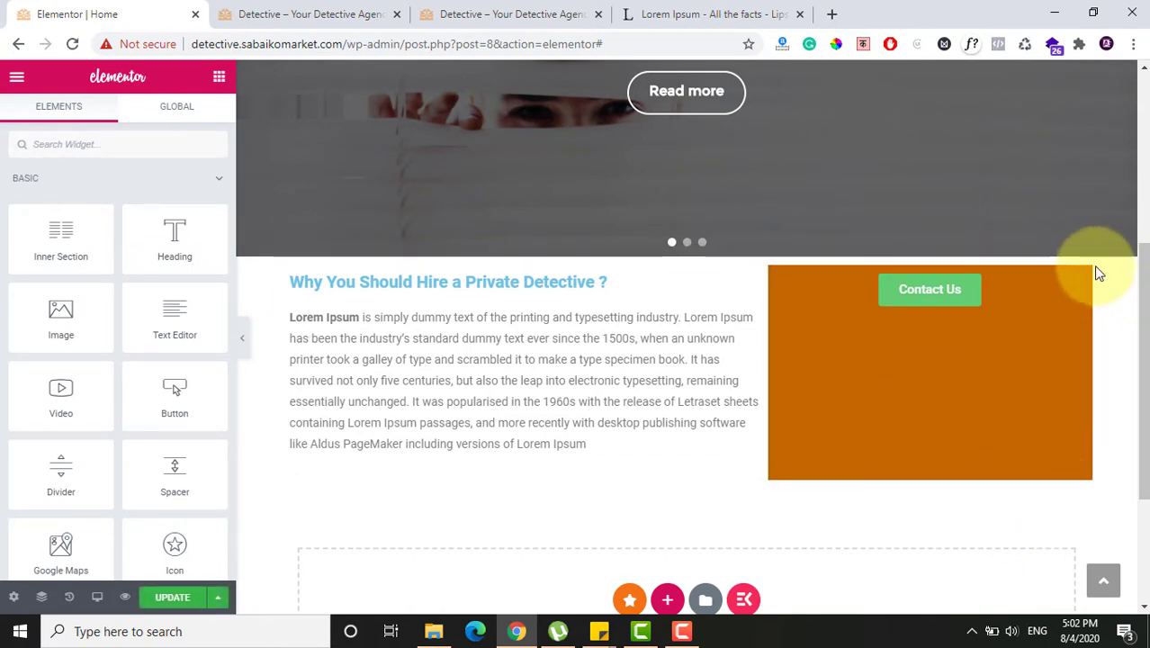
right_click(1072, 288)
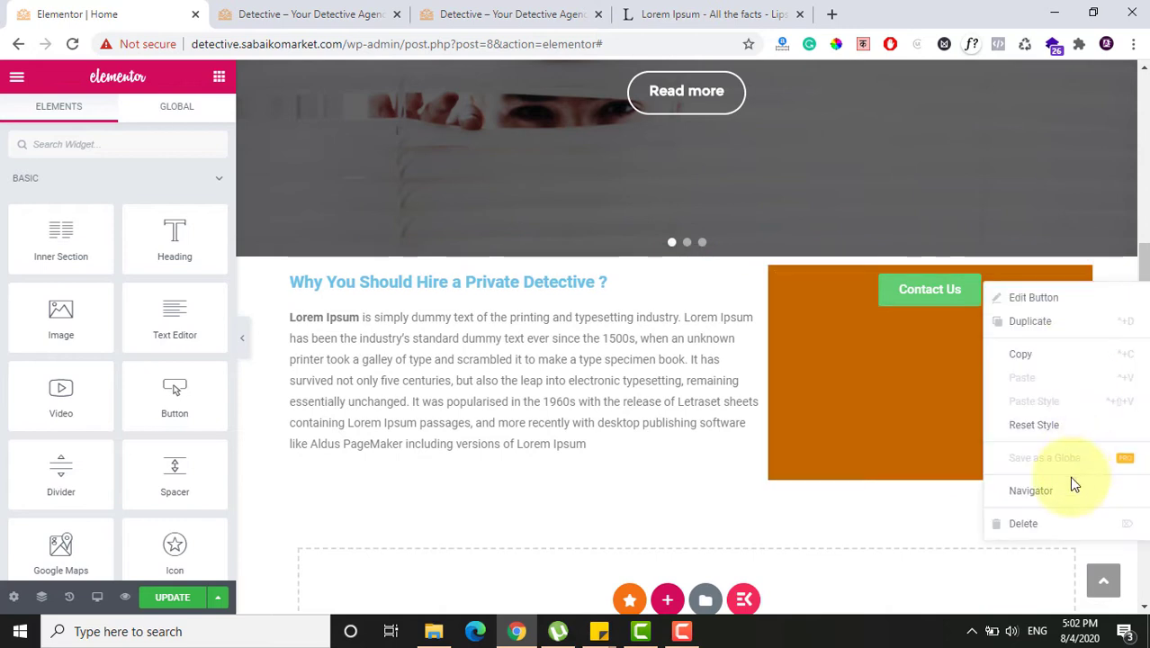
left_click(1040, 529)
Step: Add a Heading widget reading "Try a Free" to the orange column and center it
left_click_drag(160, 234, 942, 365)
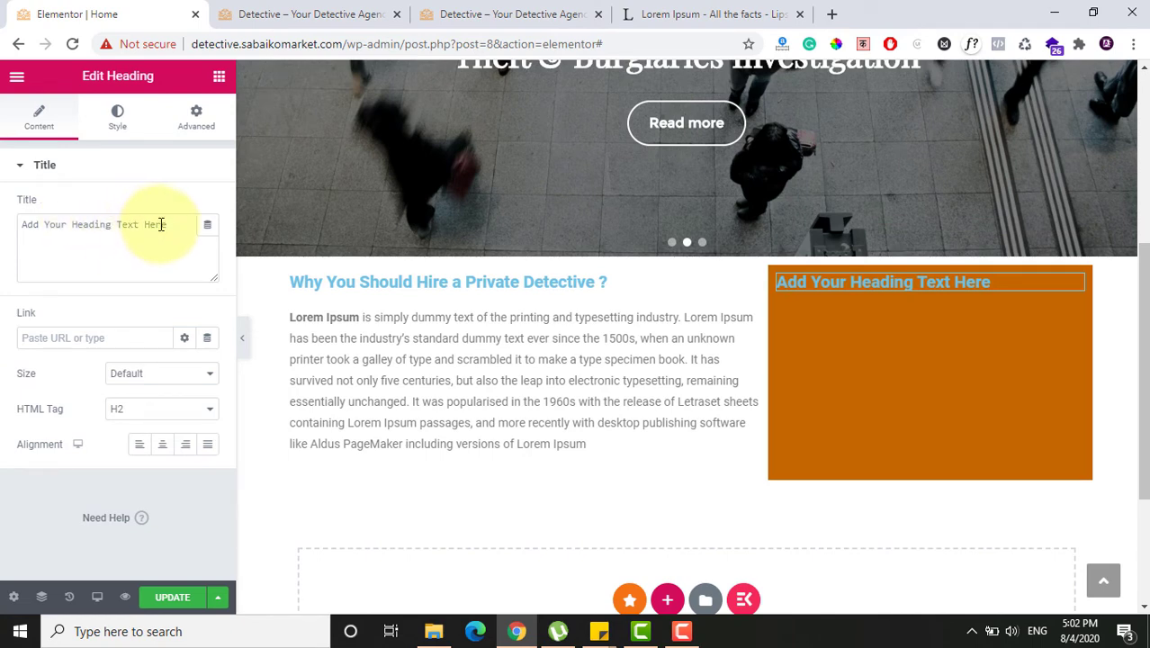
left_click(260, 13)
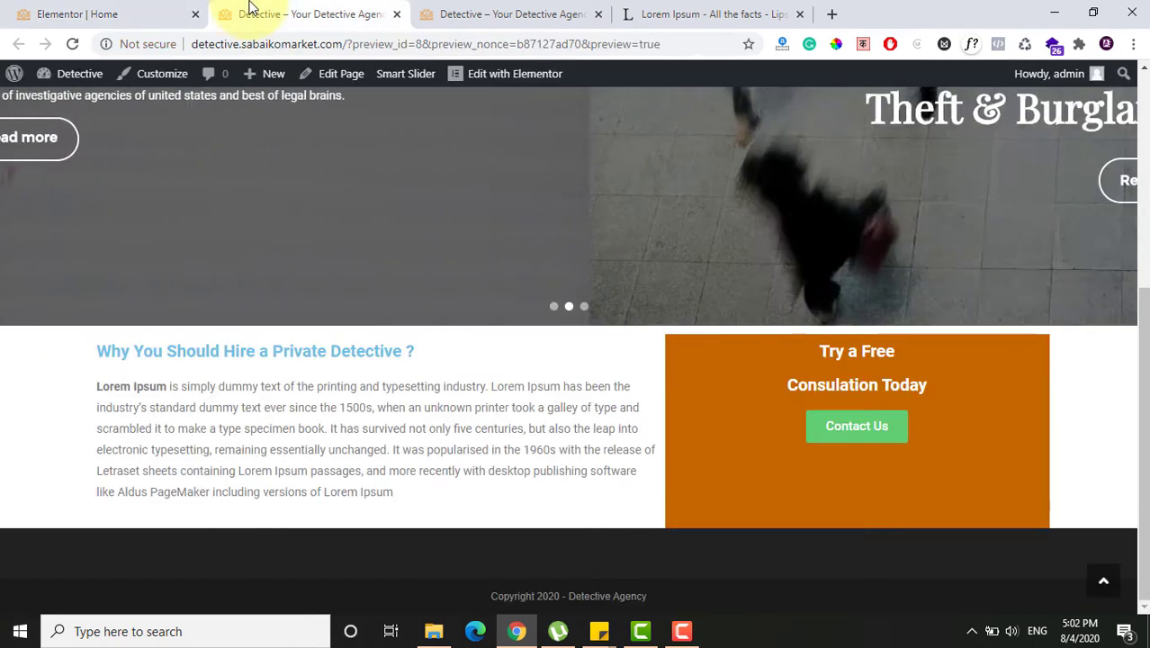
left_click(158, 10)
type("Try a Free")
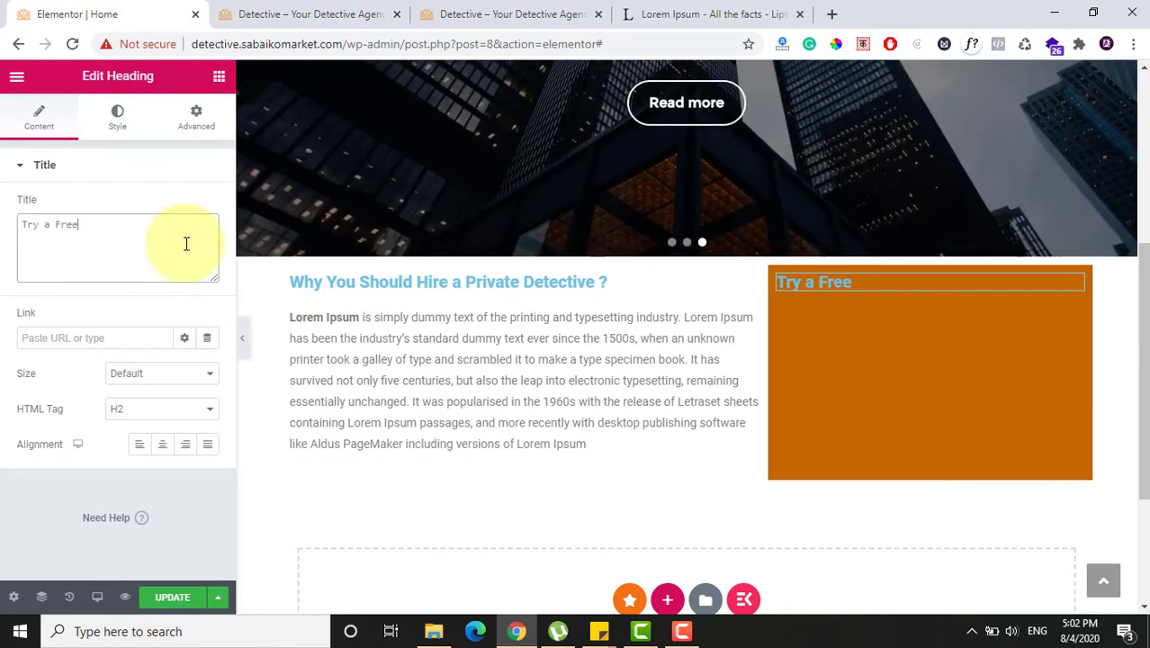
left_click(162, 443)
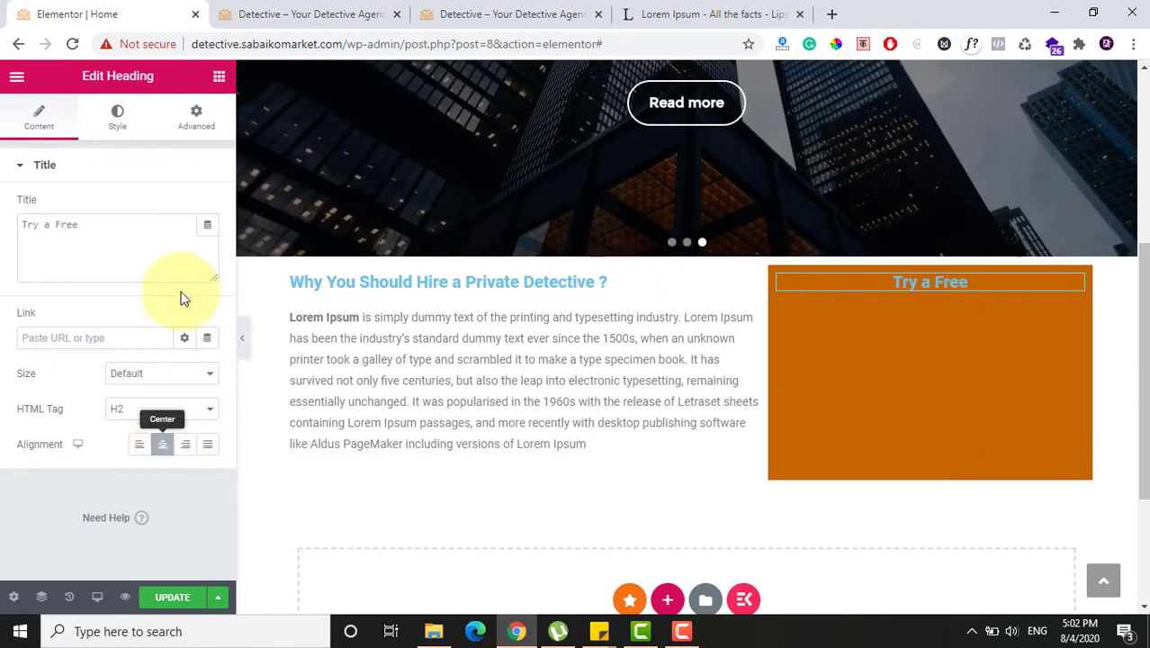
Step: Set the "Try a Free" heading's text color to white
left_click(117, 119)
left_click(185, 206)
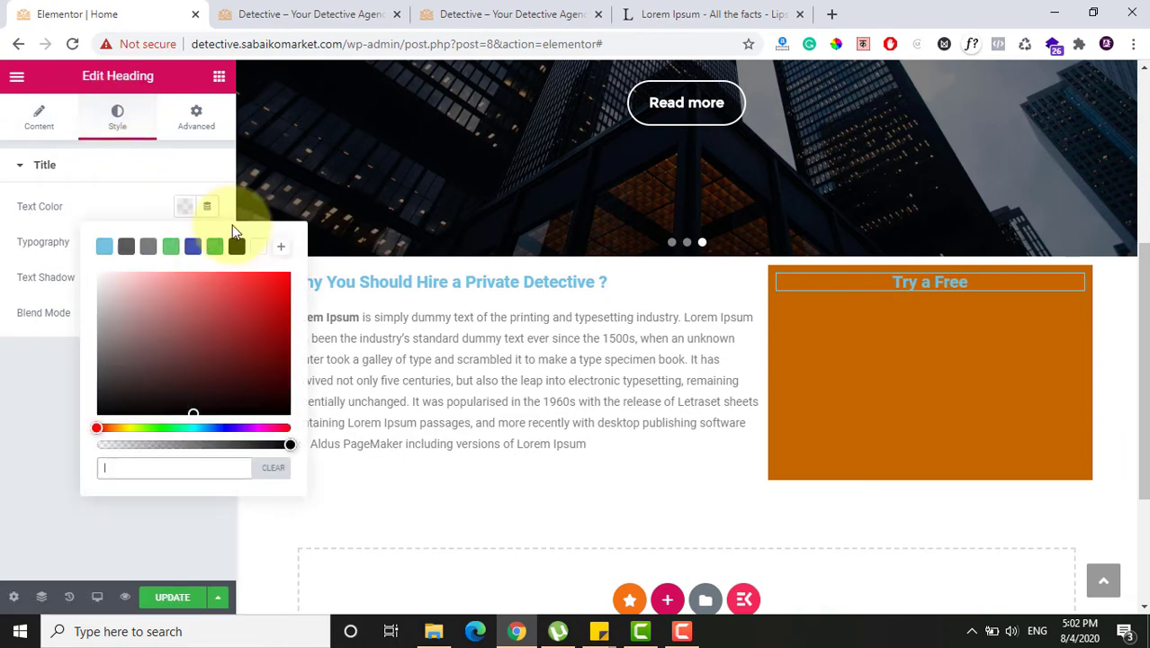
left_click(4, 453)
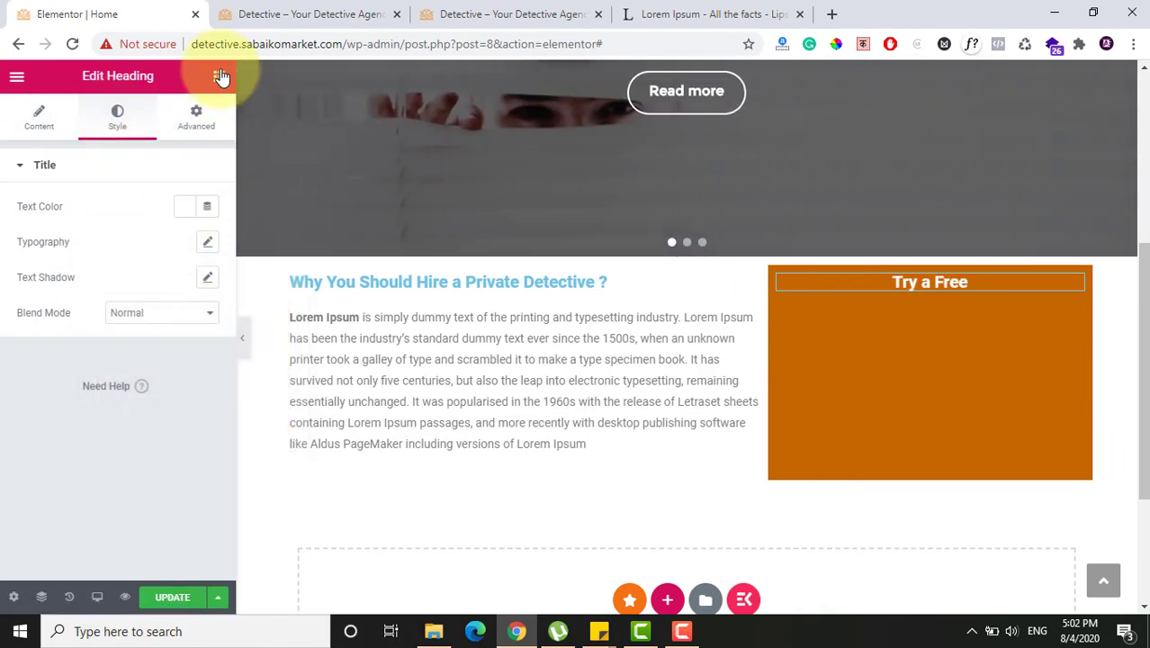
Step: Try to extend the "Try a Free" title with a <br> line break for a second line of text
left_click(37, 117)
left_click(110, 234)
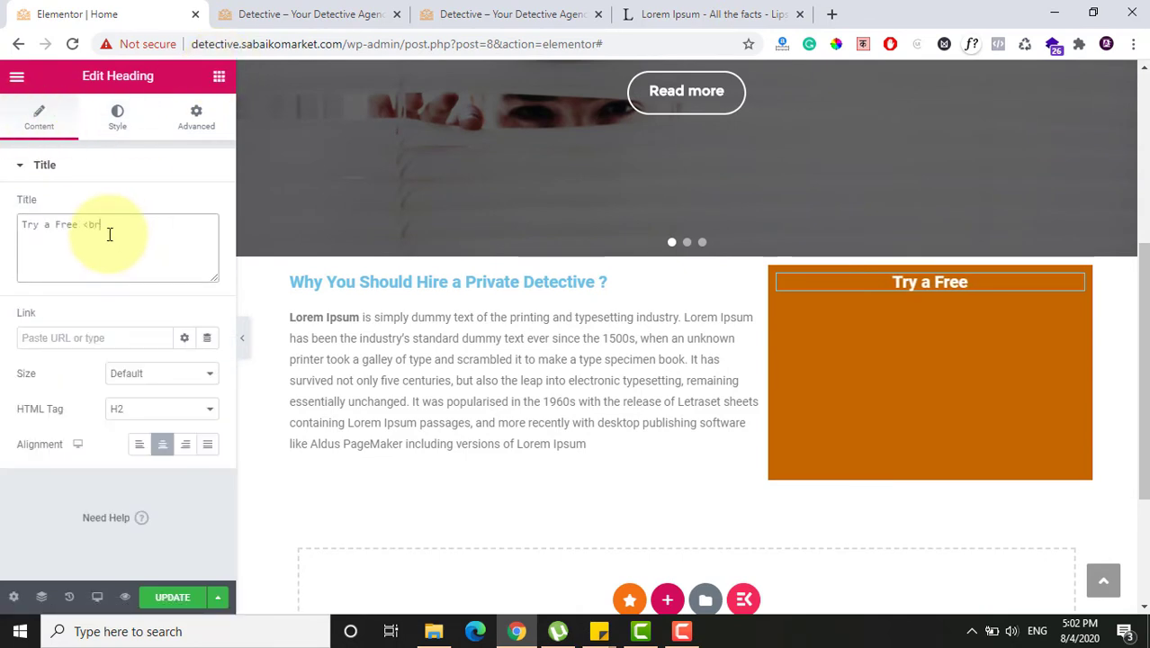
left_click(361, 13)
left_click(141, 13)
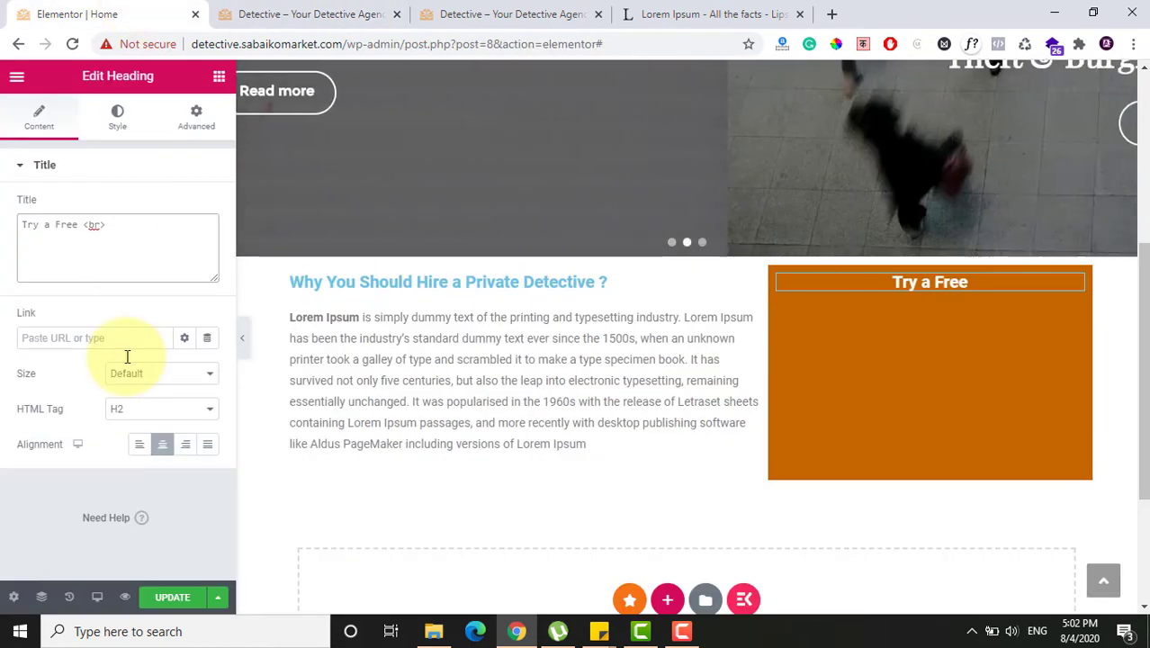
type("Cons")
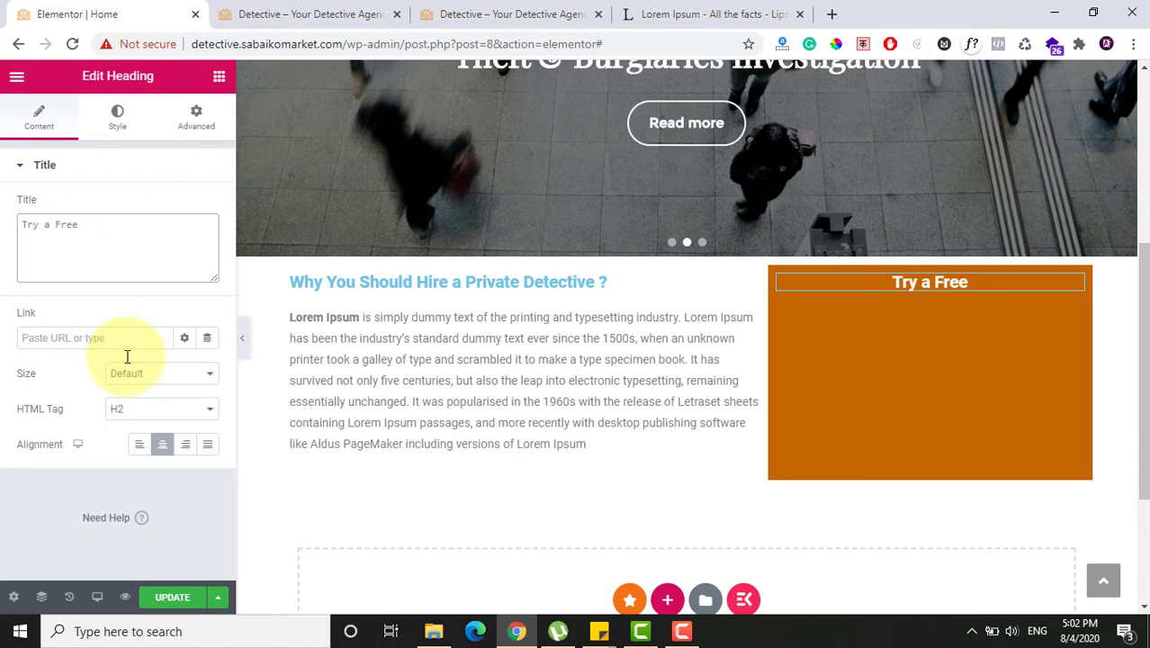
Step: Add a second Heading widget reading "Consulation Today" below "Try a Free" and center it
left_click(218, 75)
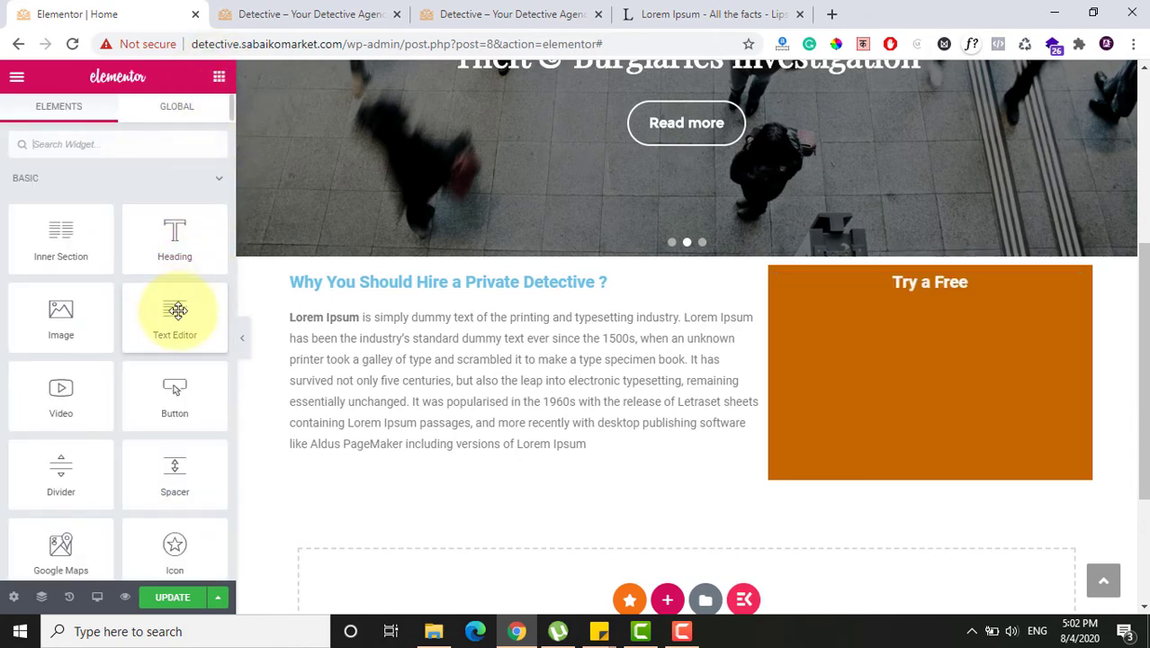
left_click_drag(175, 242, 927, 329)
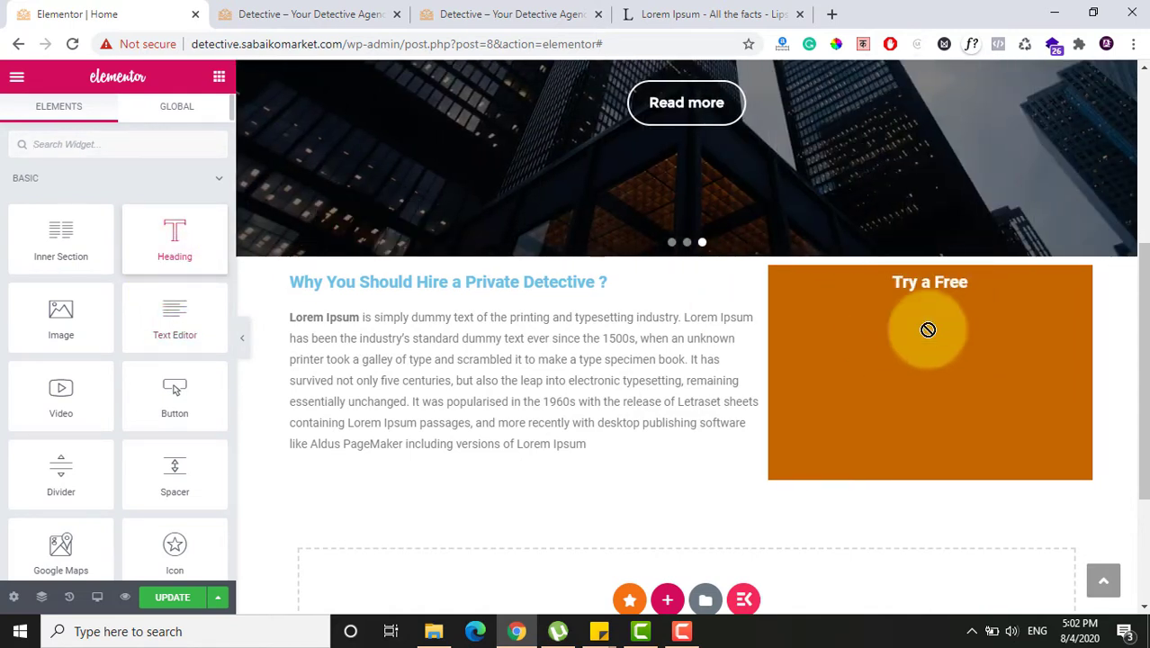
left_click_drag(171, 235, 931, 288)
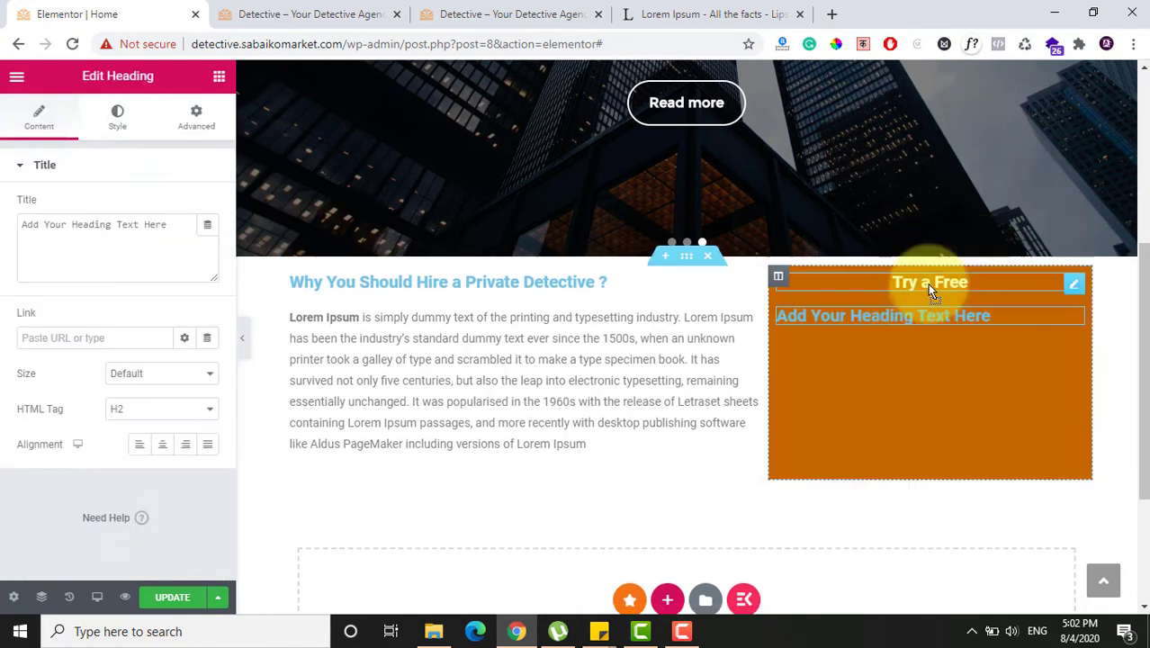
left_click(176, 228)
key("ctrl+a")
type("C")
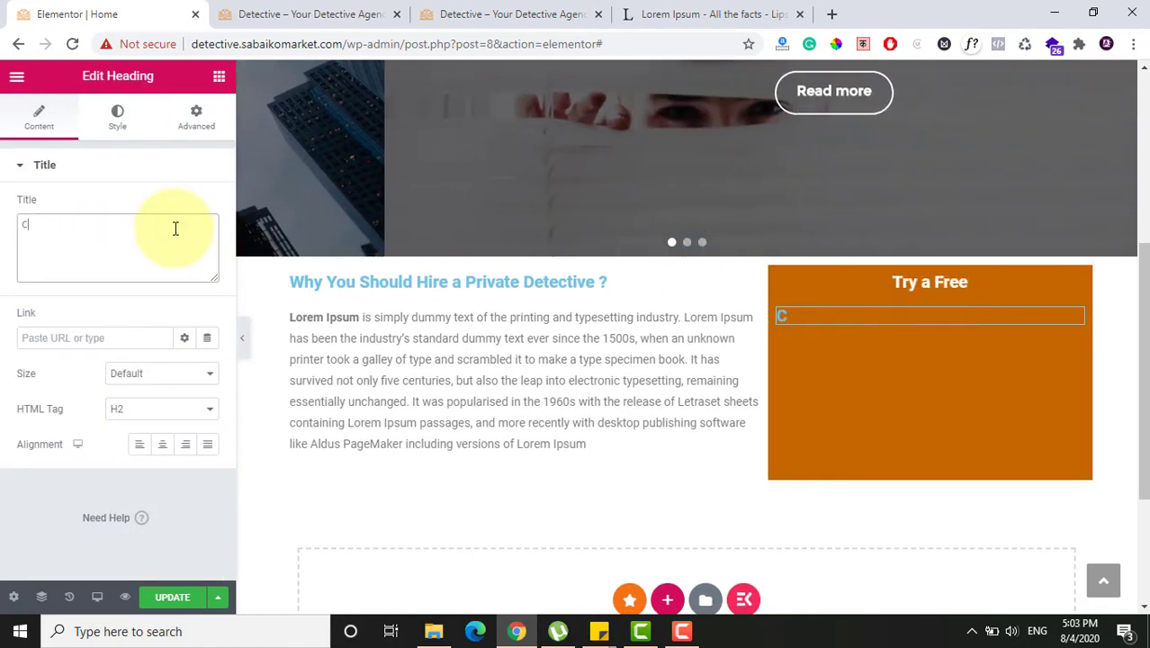
type("onsulation Today")
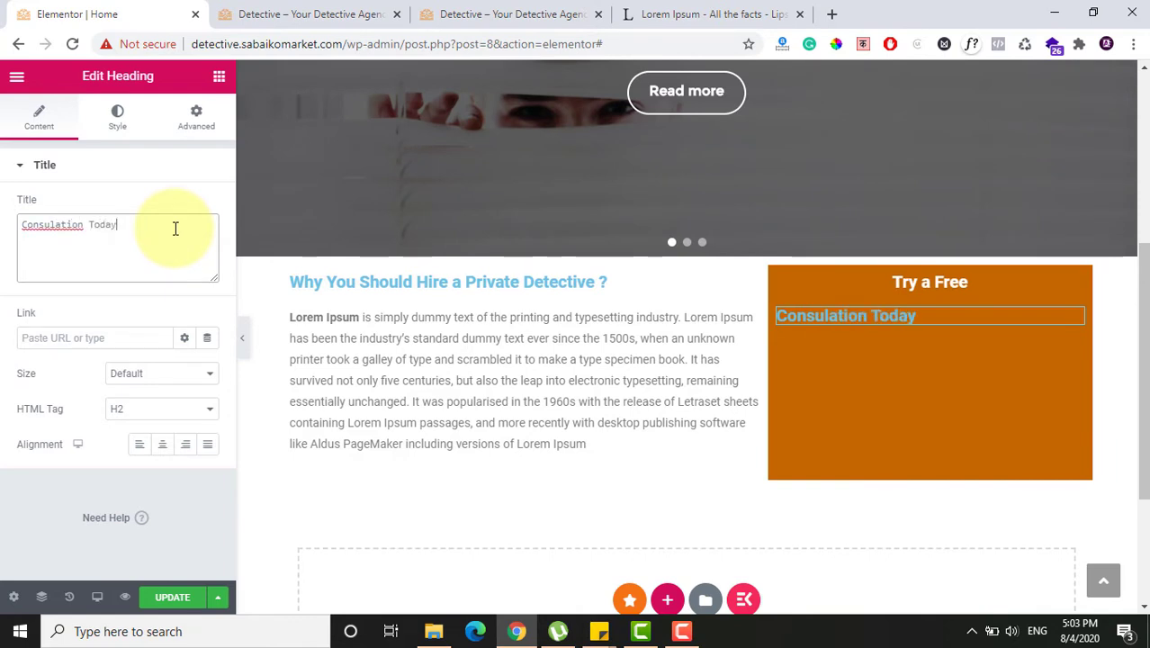
left_click(162, 445)
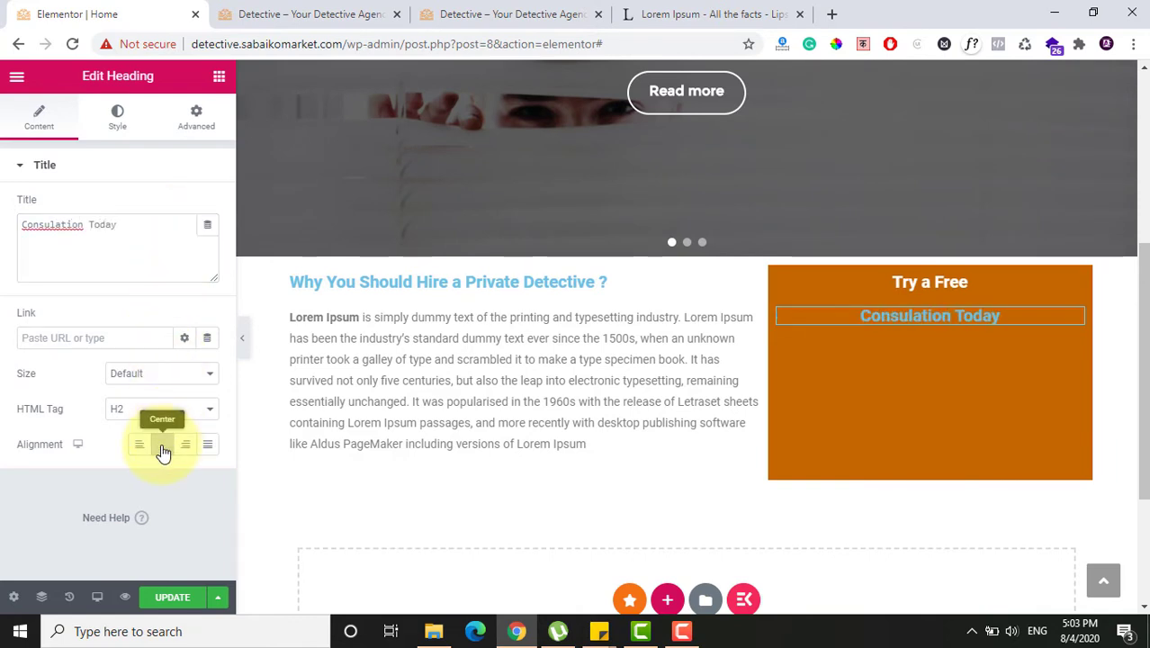
Step: Set the "Consulation Today" heading's text color to white (#FFFFFF)
left_click(117, 117)
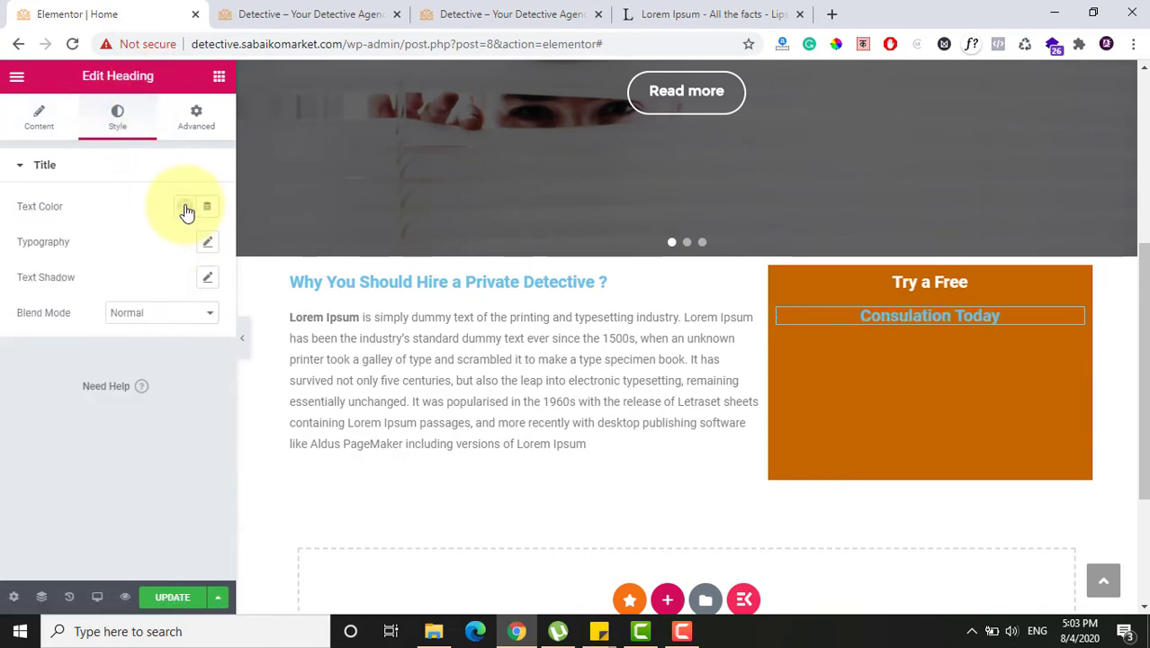
left_click(184, 207)
left_click(259, 246)
left_click(5, 471)
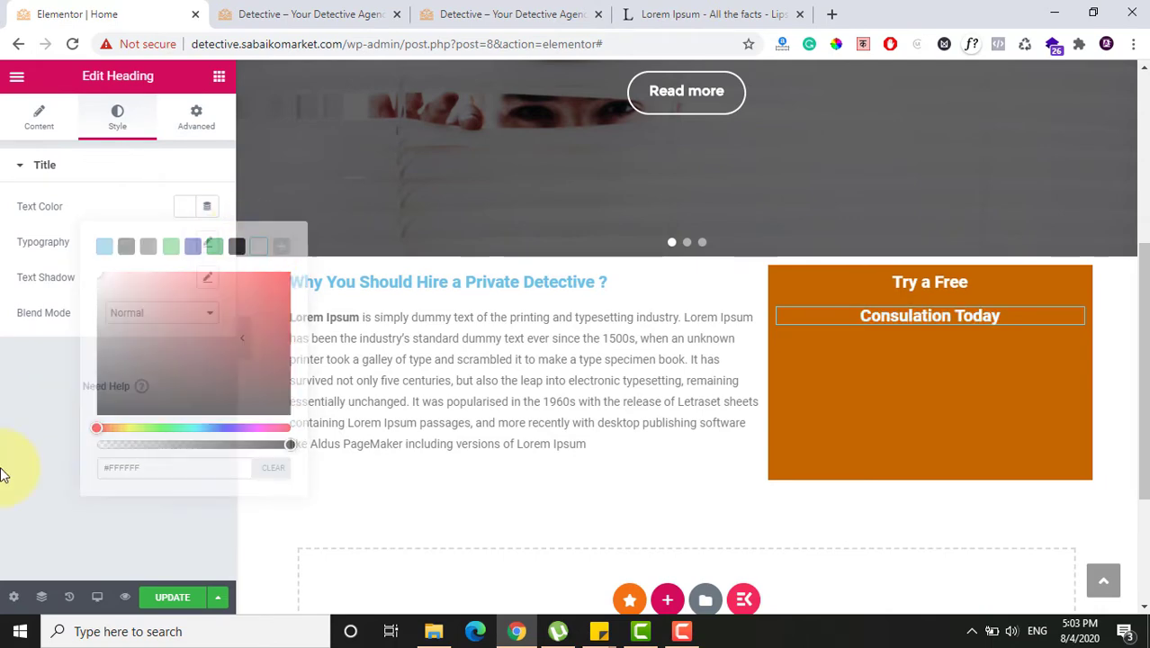
Step: Add a centered Button widget labelled "Contact us" below the "Consulation Today" heading in the orange column
left_click(322, 8)
left_click(126, 9)
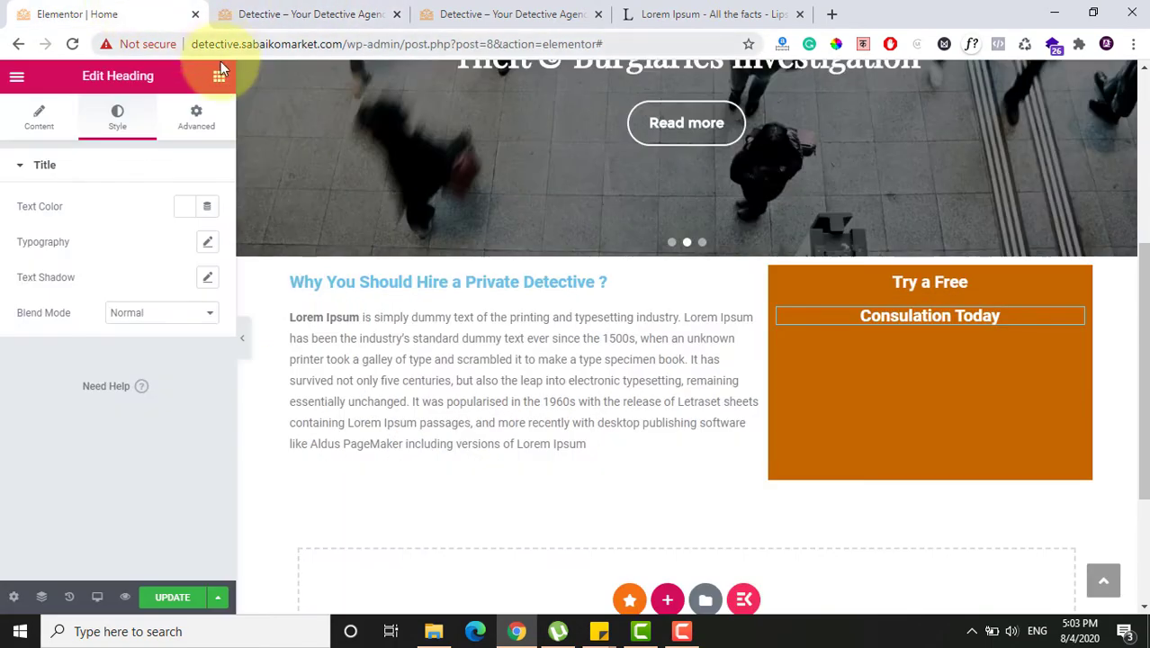
left_click(218, 81)
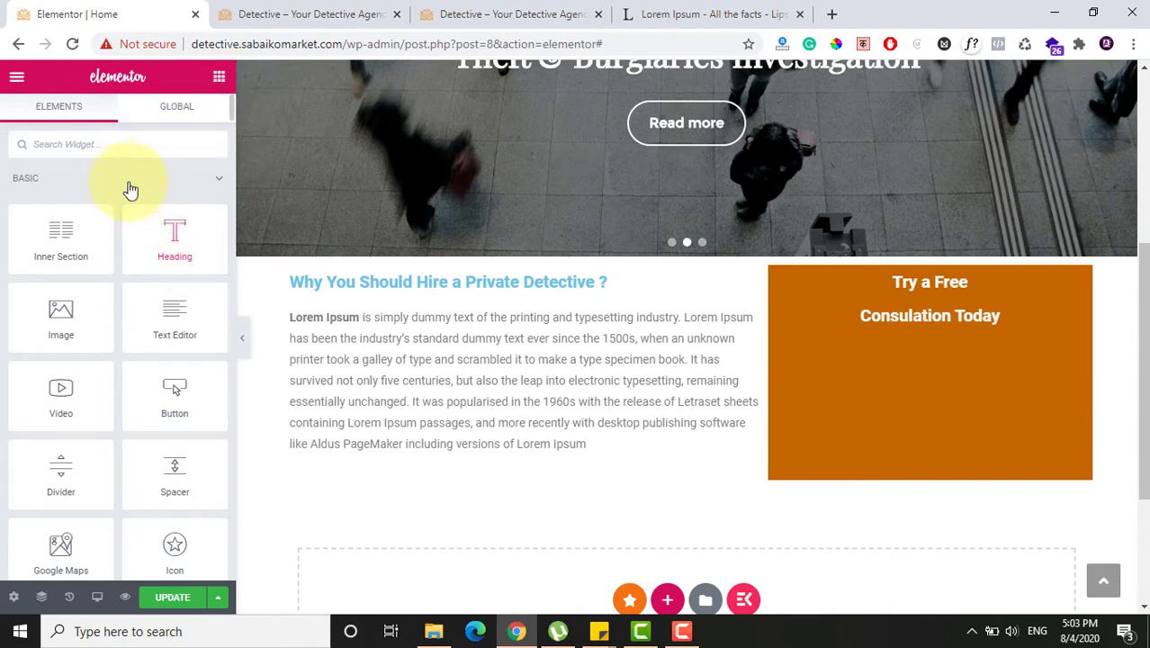
left_click(89, 145)
type("but")
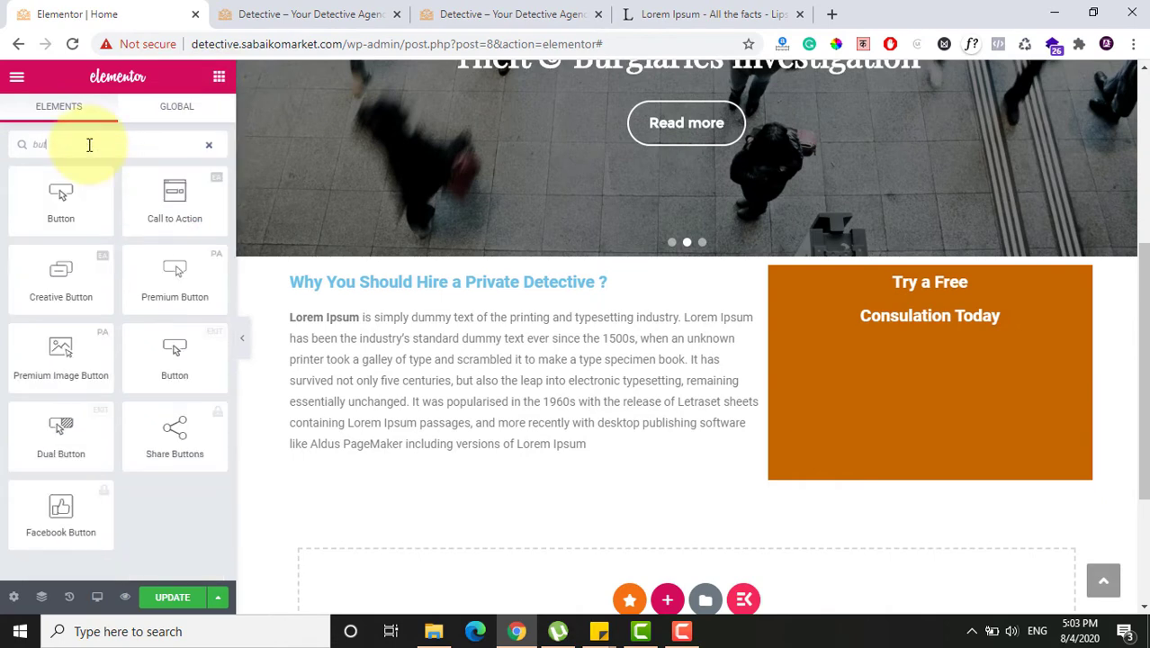
left_click_drag(63, 194, 930, 320)
left_click_drag(154, 243, 26, 244)
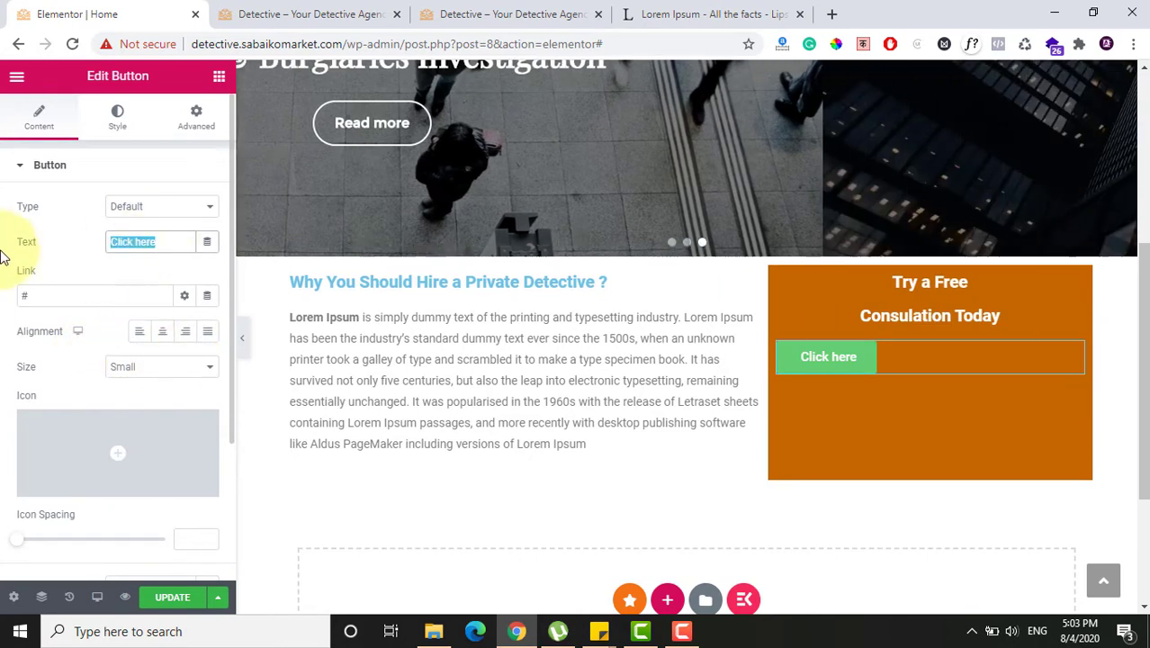
type("Contact us")
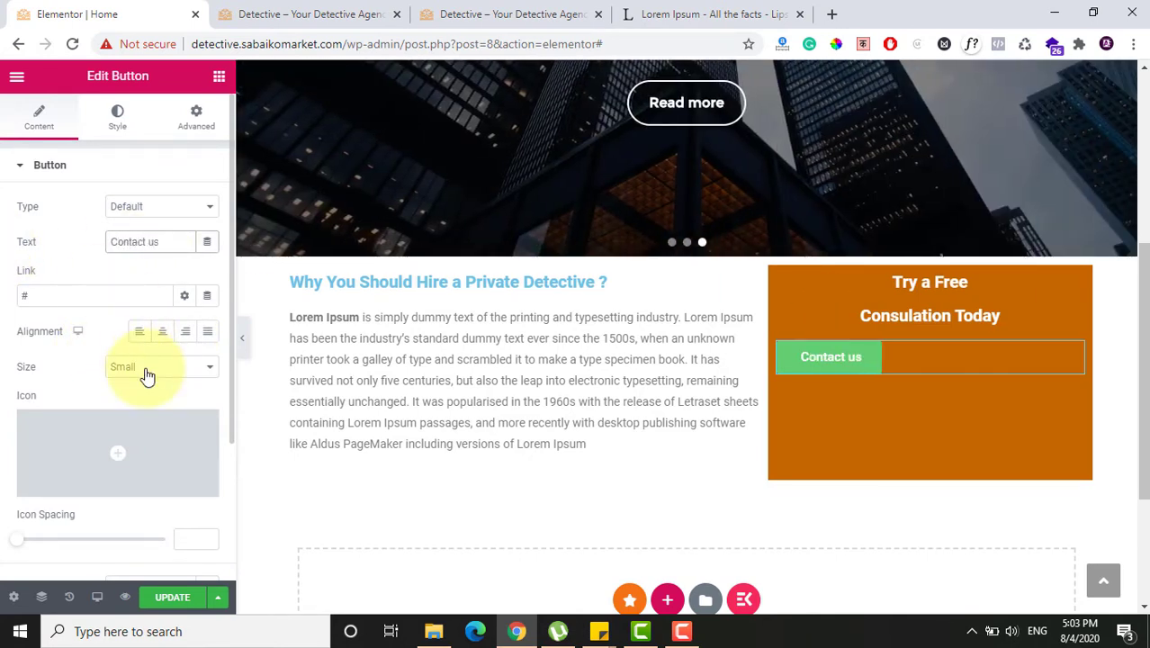
left_click(163, 331)
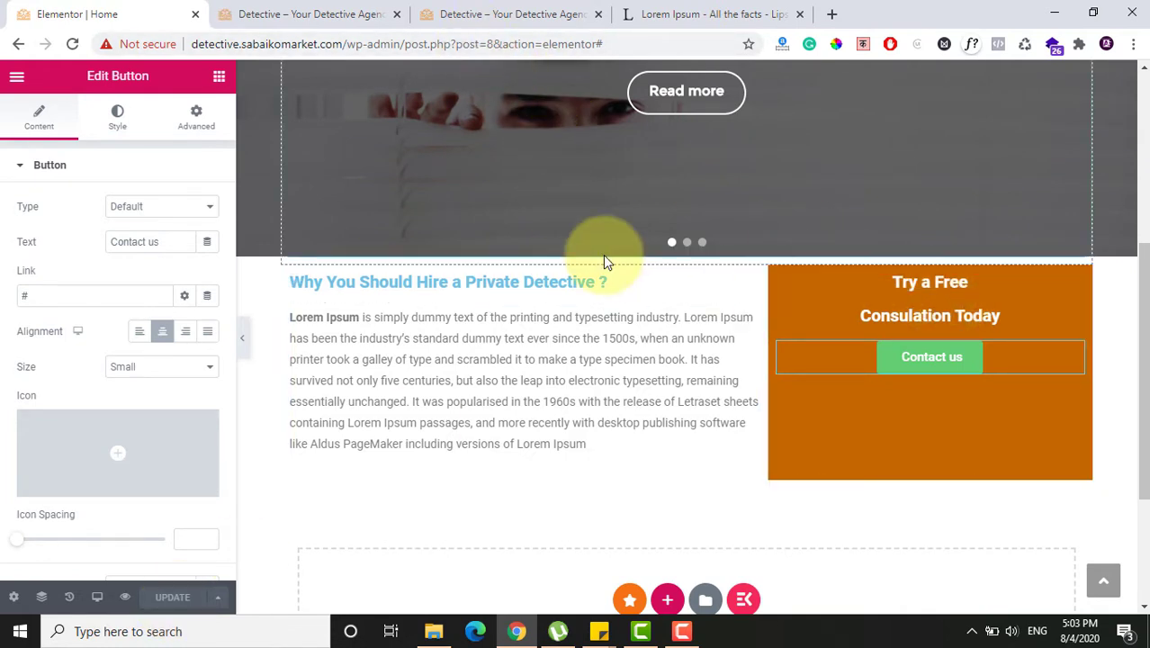
Step: Look through the "Contact us" button's content, style and advanced settings
left_click(1077, 355)
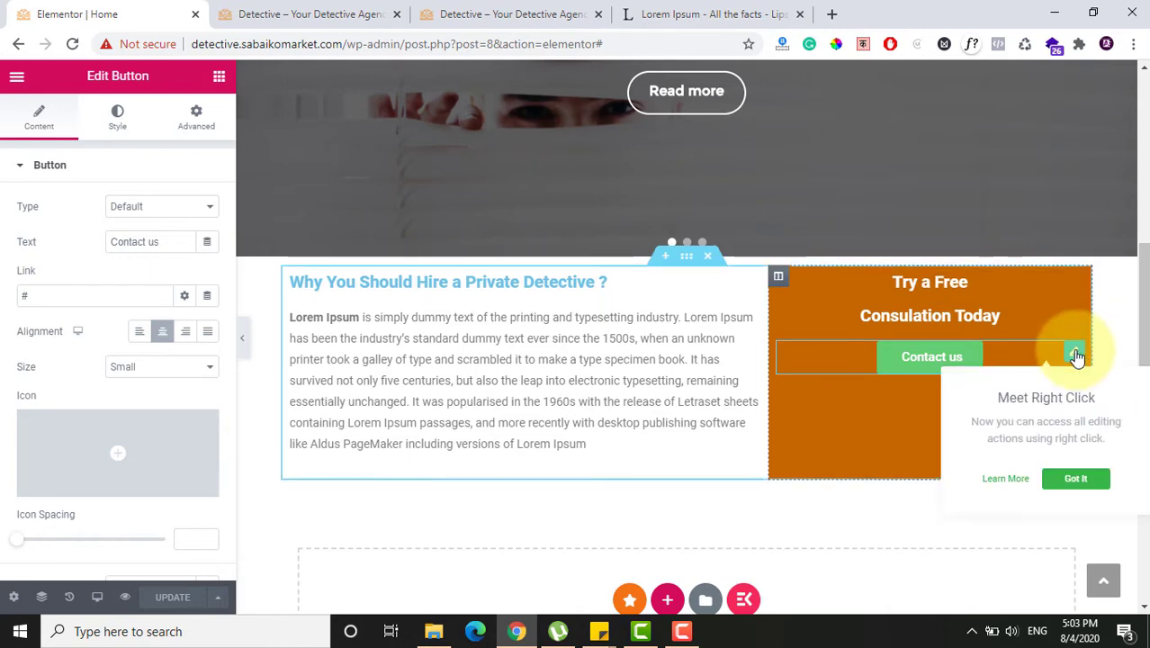
left_click(25, 167)
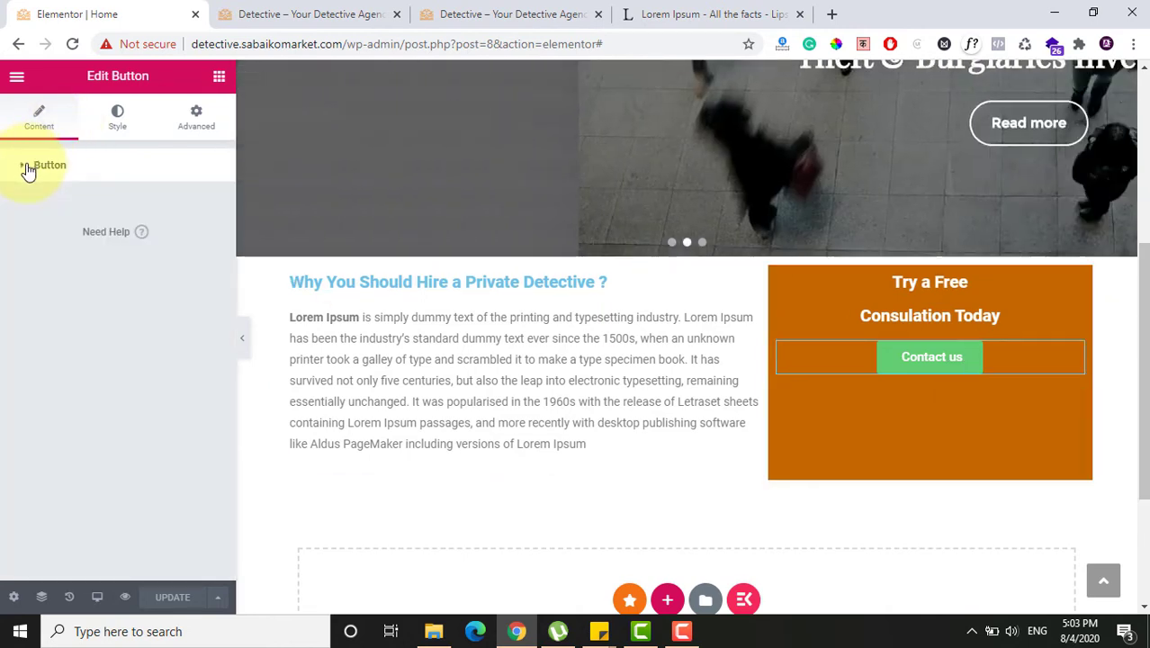
left_click(116, 119)
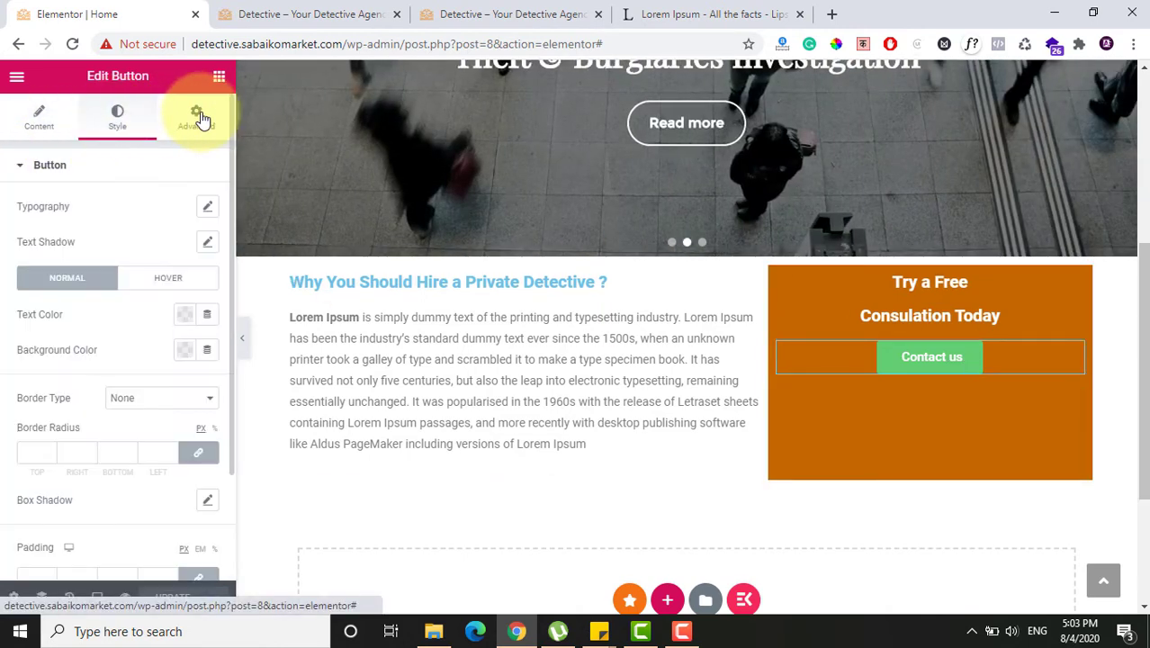
left_click(200, 118)
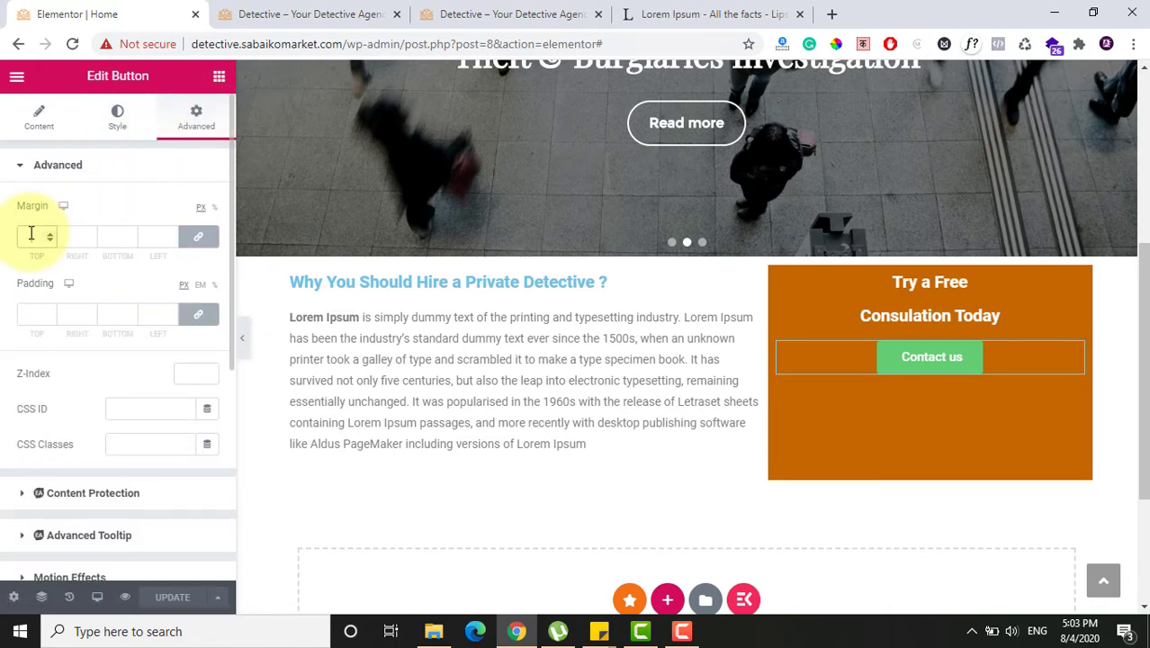
Step: Unlink the "Contact us" button's margin values and set its top margin to 65 px
left_click(199, 236)
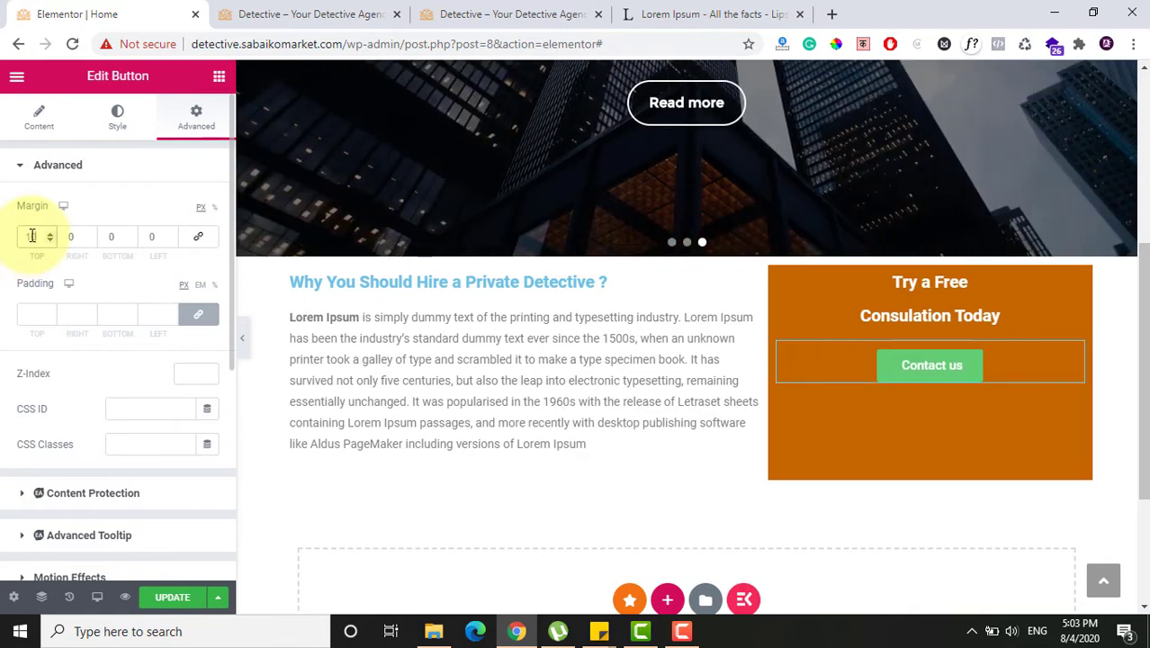
key("Up")
key("Up")
key("Up")
key("Up")
key("Up")
key("Up")
key("Up")
key("Up")
key("Up")
key("Up")
key("Up")
key("Up")
key("Up")
key("Up")
key("Up")
key("Up")
key("Up")
key("Up")
key("Up")
key("Up")
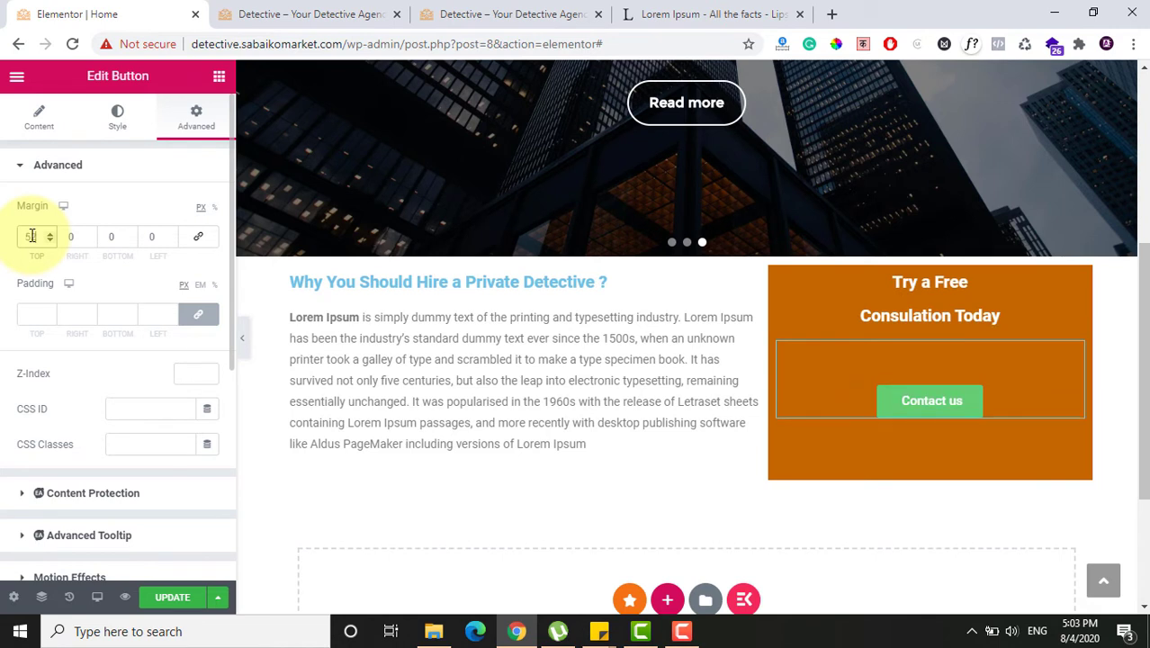
key("Up")
key("Up")
key("Up")
key("Up")
key("Up")
key("Up")
key("Up")
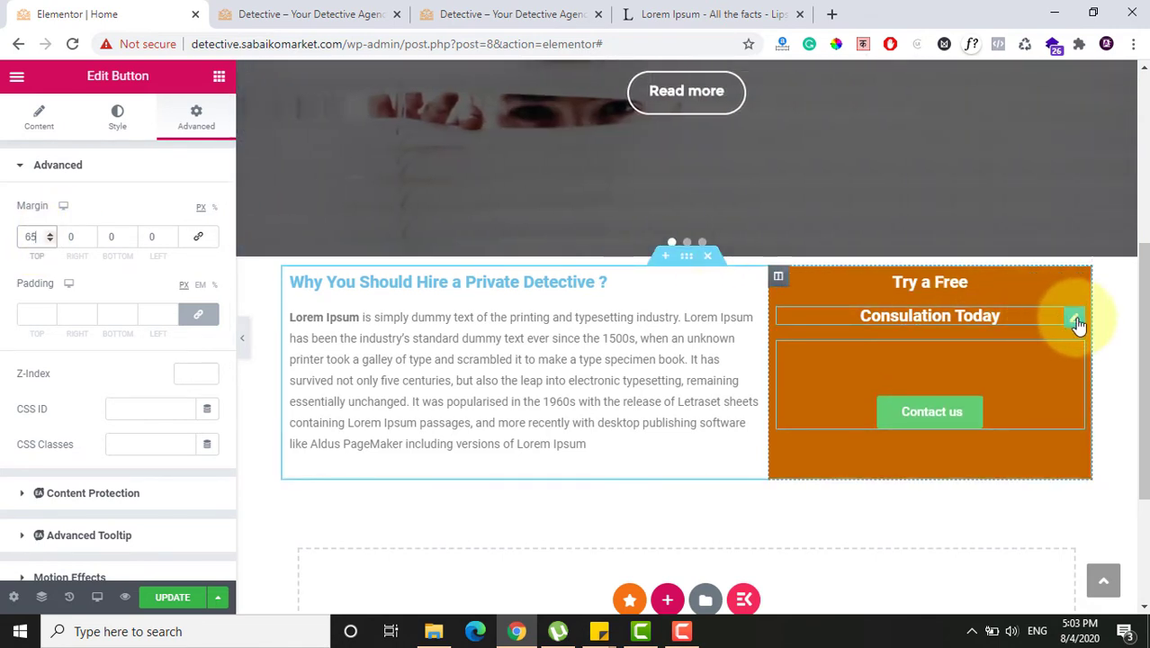
Step: Unlink the "Consulation Today" heading's margin values and set its top margin to 60 px
left_click(1077, 322)
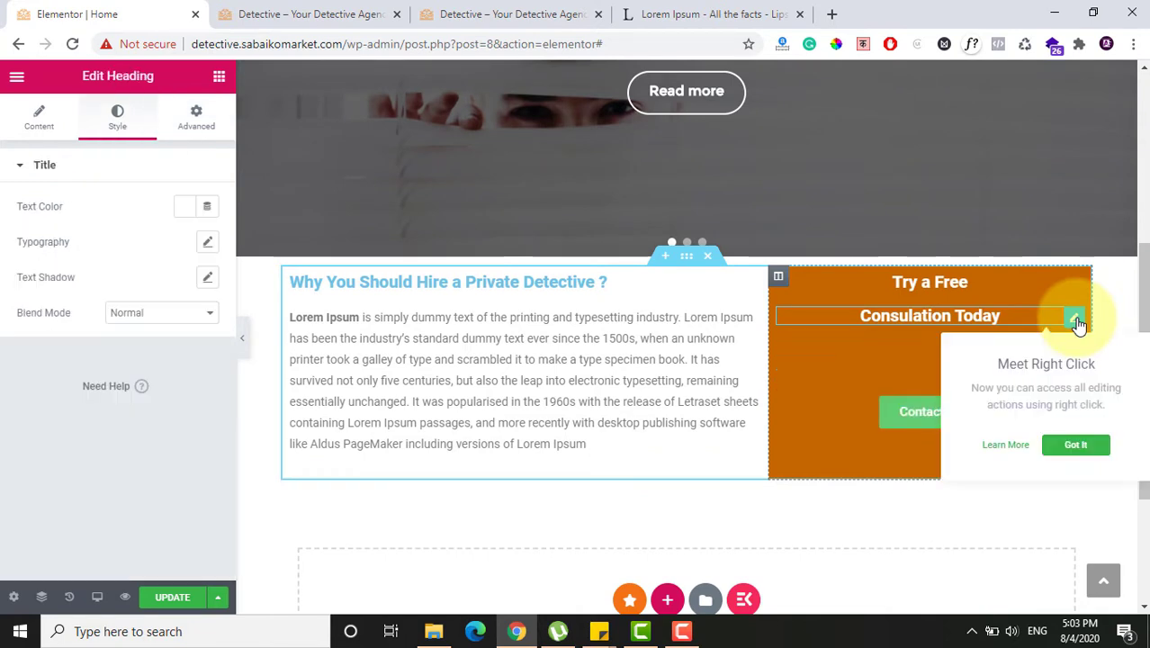
left_click(197, 115)
left_click(198, 237)
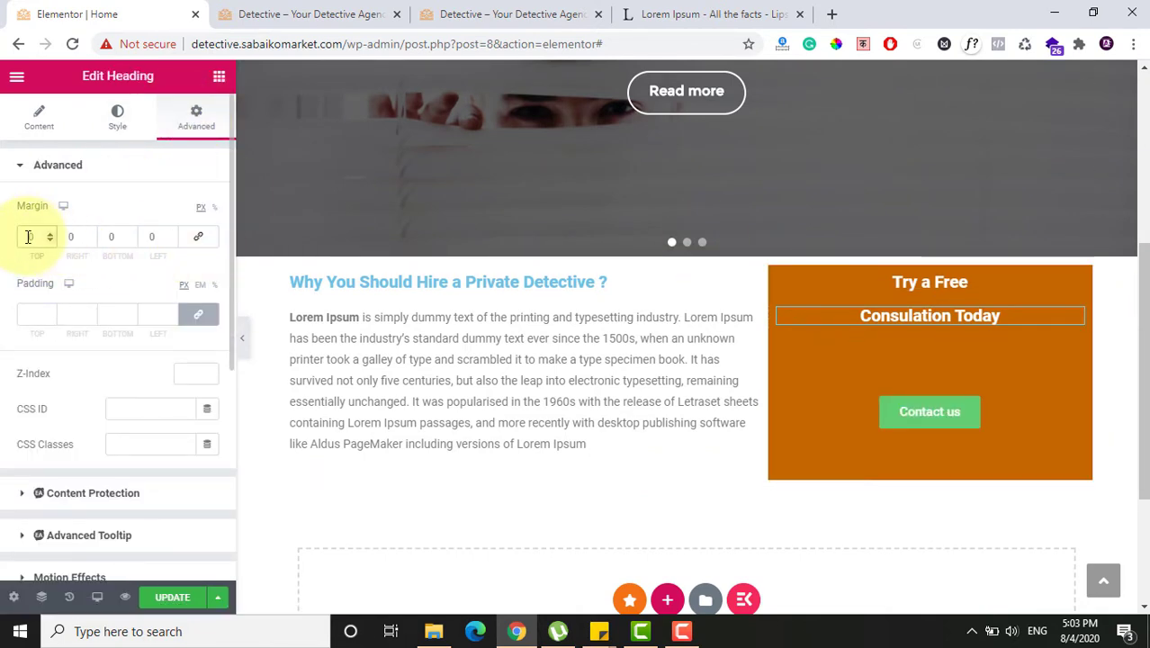
type("6")
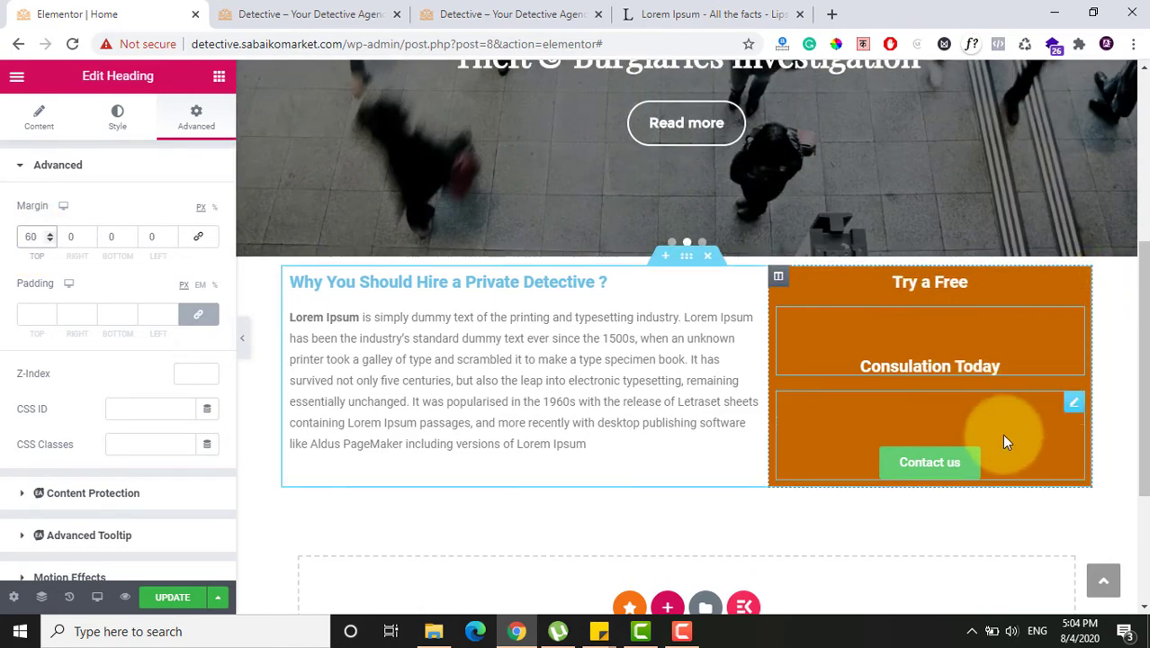
Step: Set the "Contact us" button's top margin to 0 px
left_click(1075, 409)
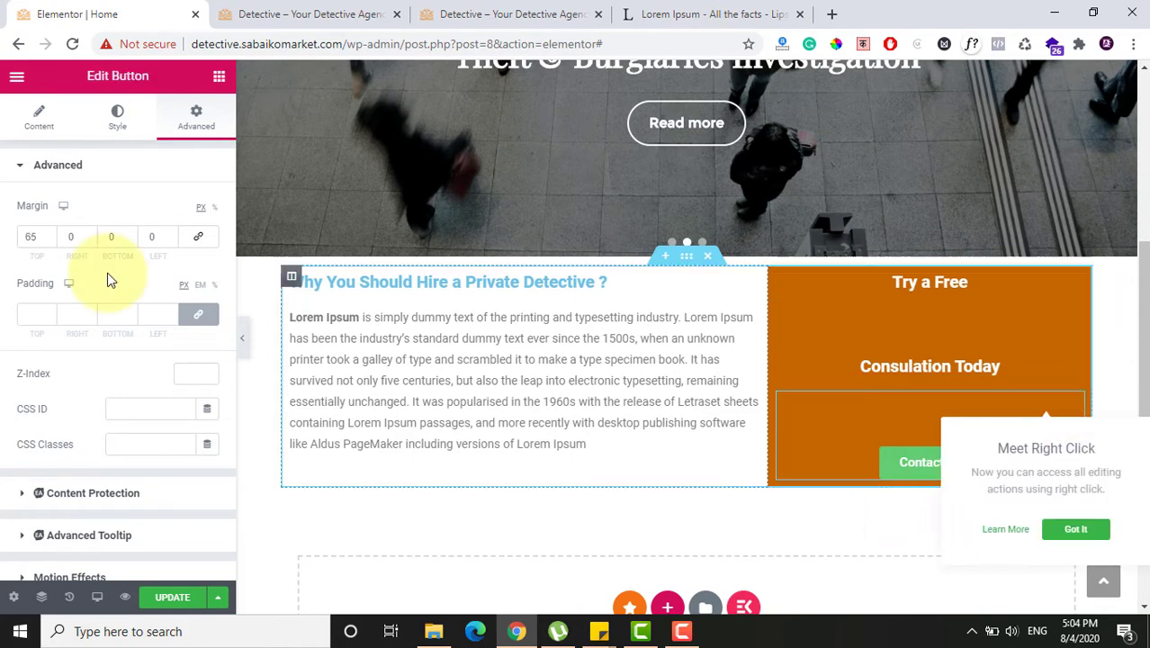
left_click(35, 235)
key("Down")
key("Down")
key("Down")
key("Down")
key("Down")
key("Down")
key("Down")
key("Down")
key("Down")
key("Down")
key("Down")
key("Down")
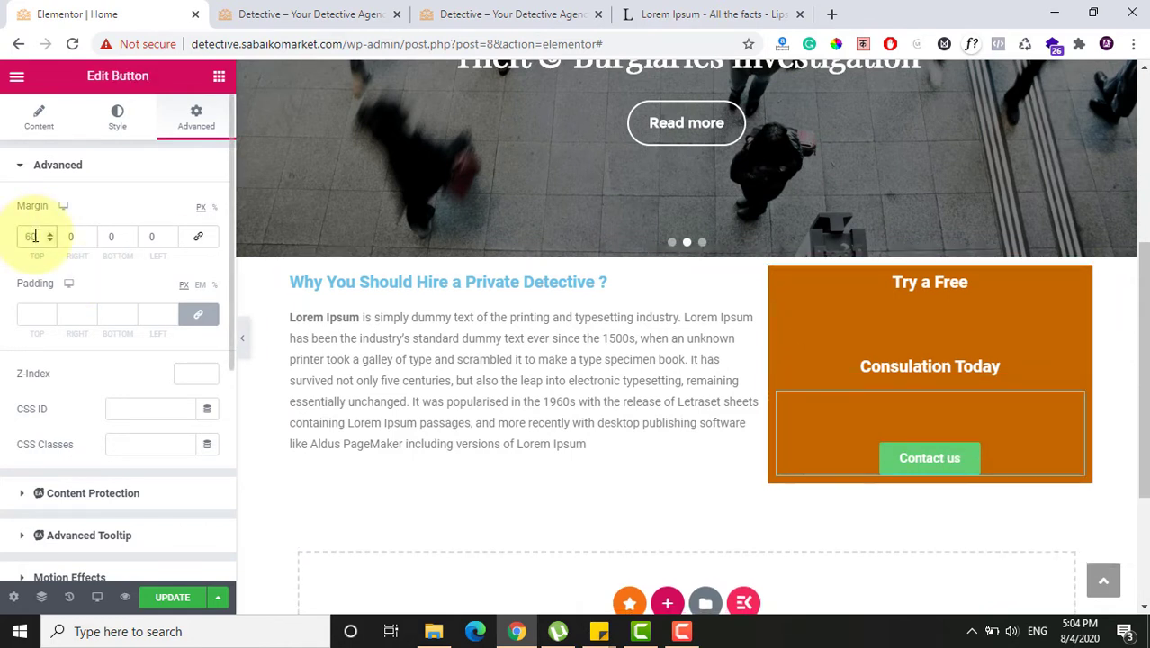
key("Down")
key("Down")
key("Down")
key("Down")
key("Down")
key("Down")
key("Down")
key("Down")
key("Down")
key("Down")
key("Down")
key("Down")
key("Down")
key("Down")
key("Down")
key("Down")
key("Down")
key("Down")
key("Down")
key("Down")
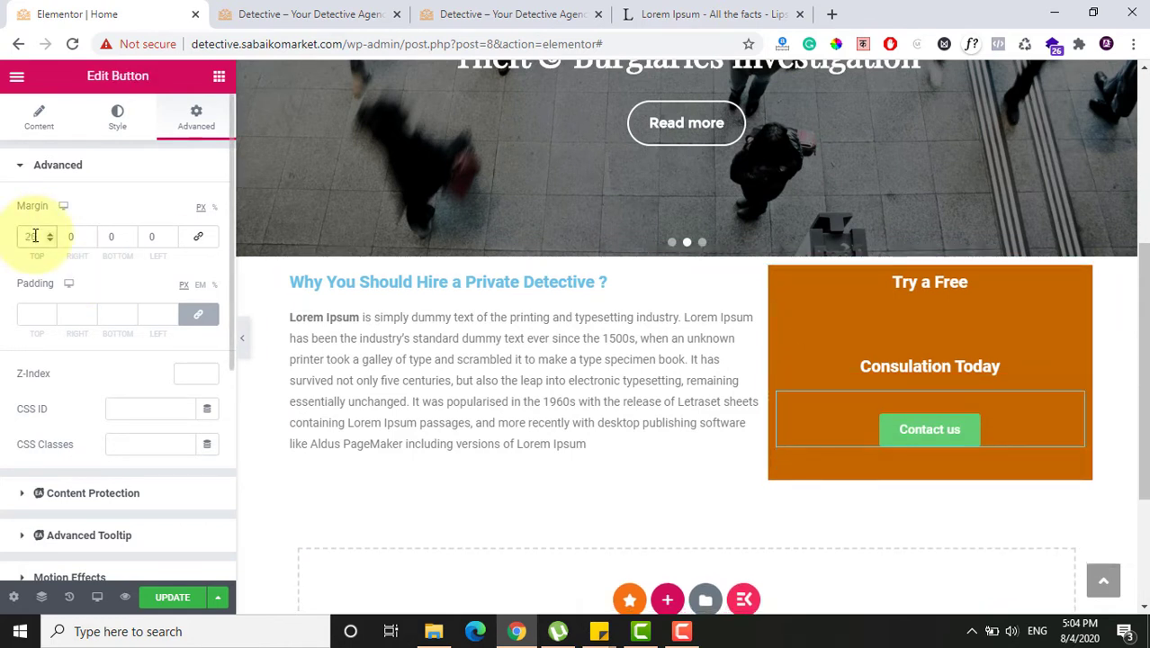
key("Down")
key("Down")
key("Down")
key("Down")
key("Down")
key("Down")
key("Down")
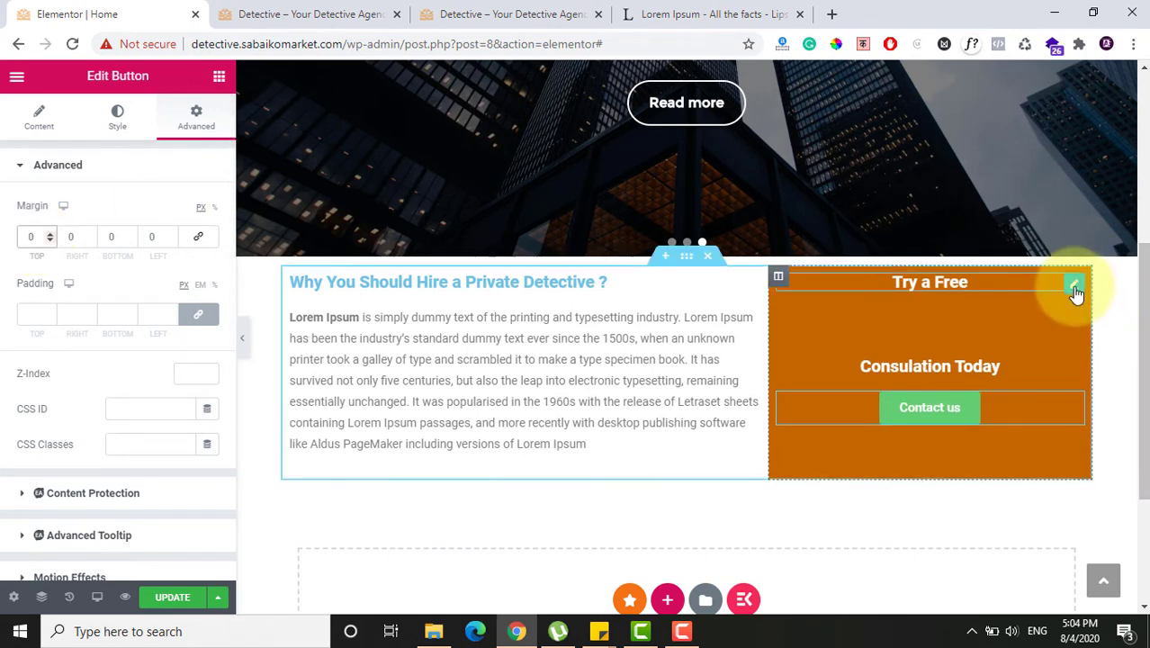
Step: Unlink the "Try a Free" heading's margin values and set only its top margin to 60 px
left_click(1074, 288)
left_click(198, 115)
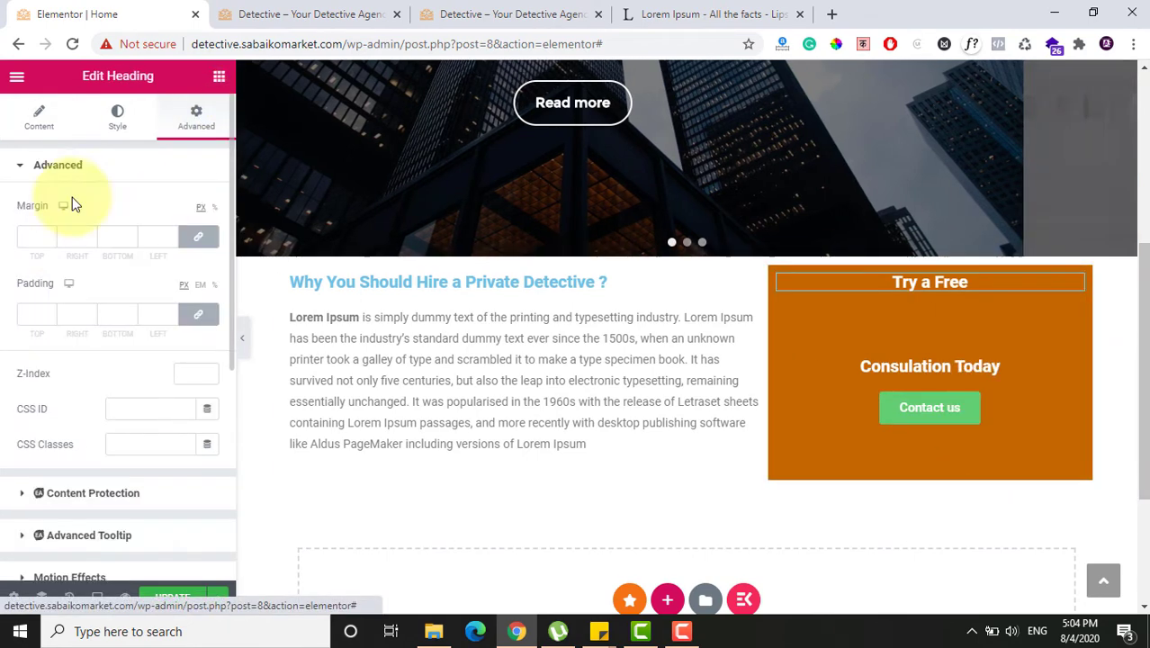
left_click(35, 236)
type("60")
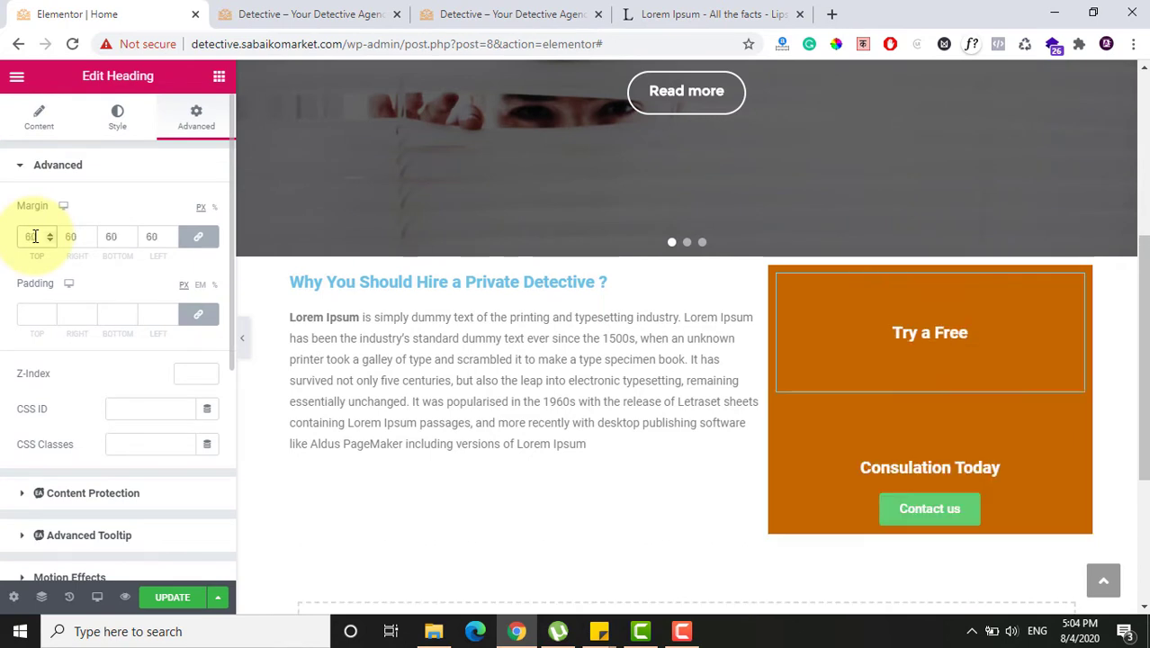
left_click(198, 239)
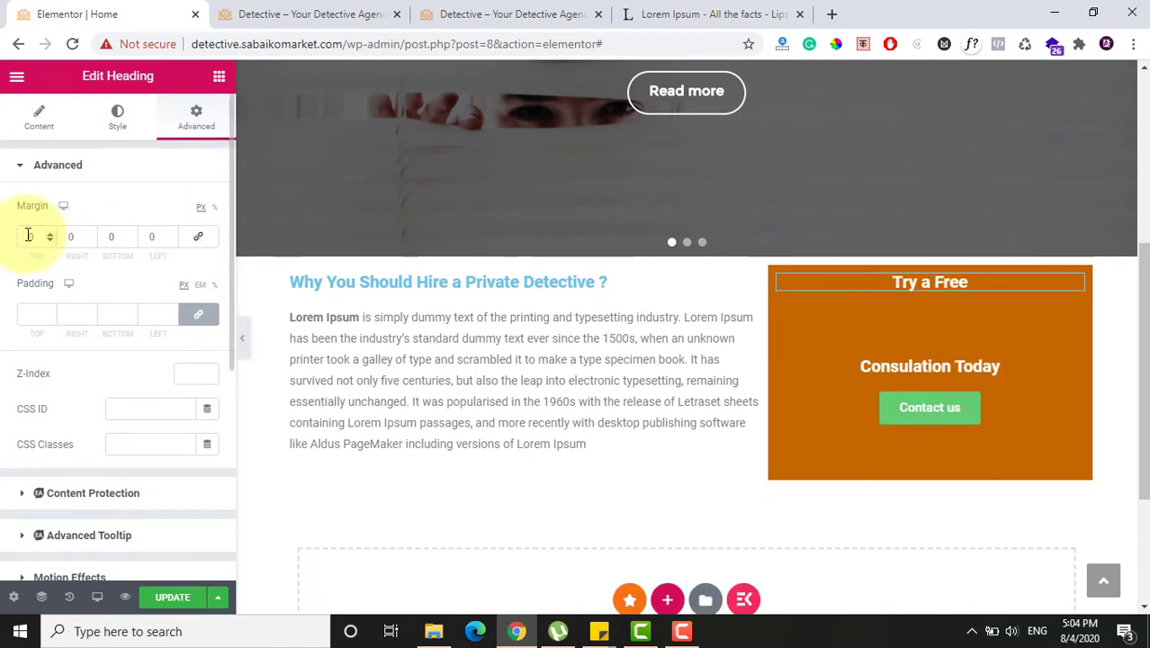
type("60")
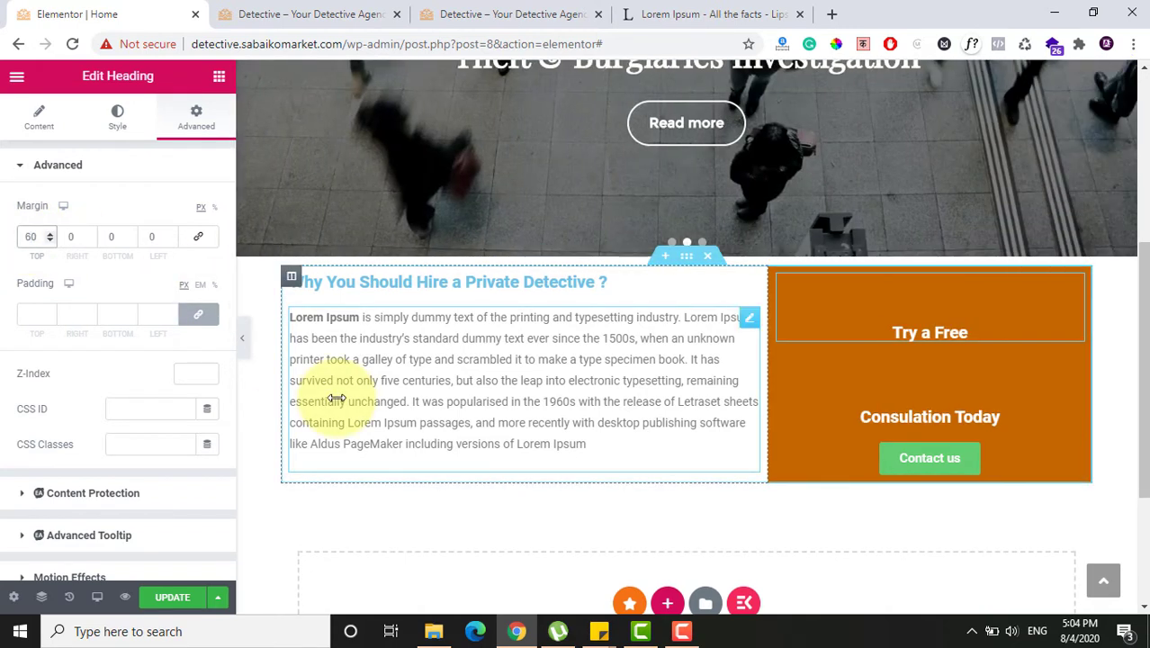
Step: Set the "Consulation Today" heading's top margin to 0 px
left_click(1074, 373)
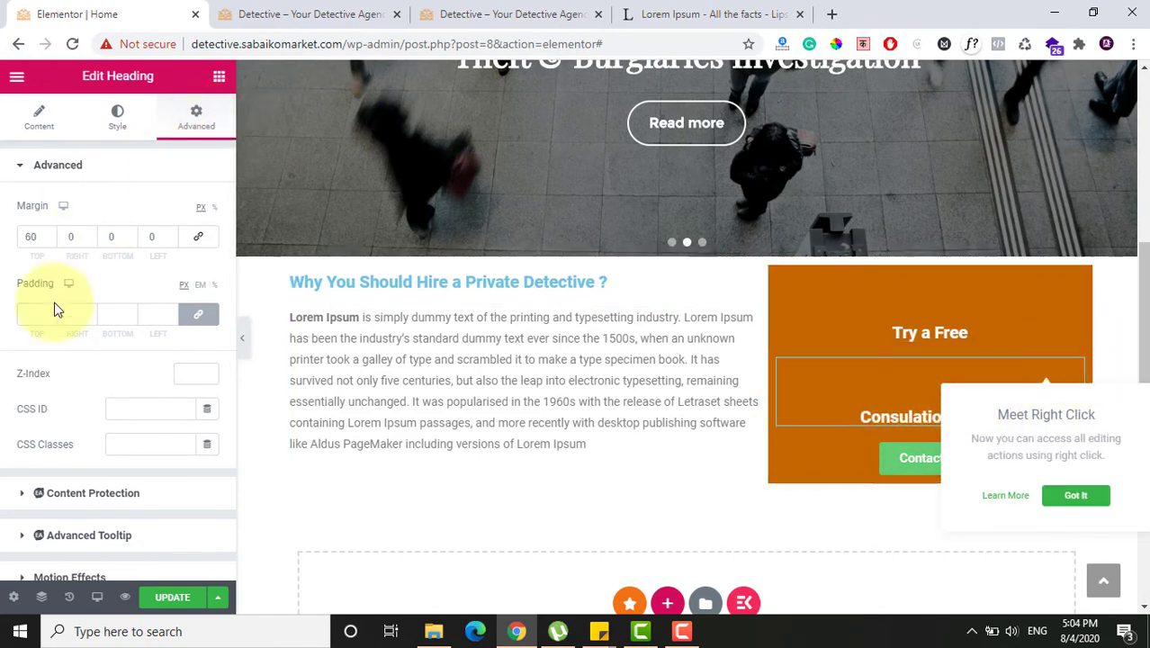
double_click(43, 231)
type("55")
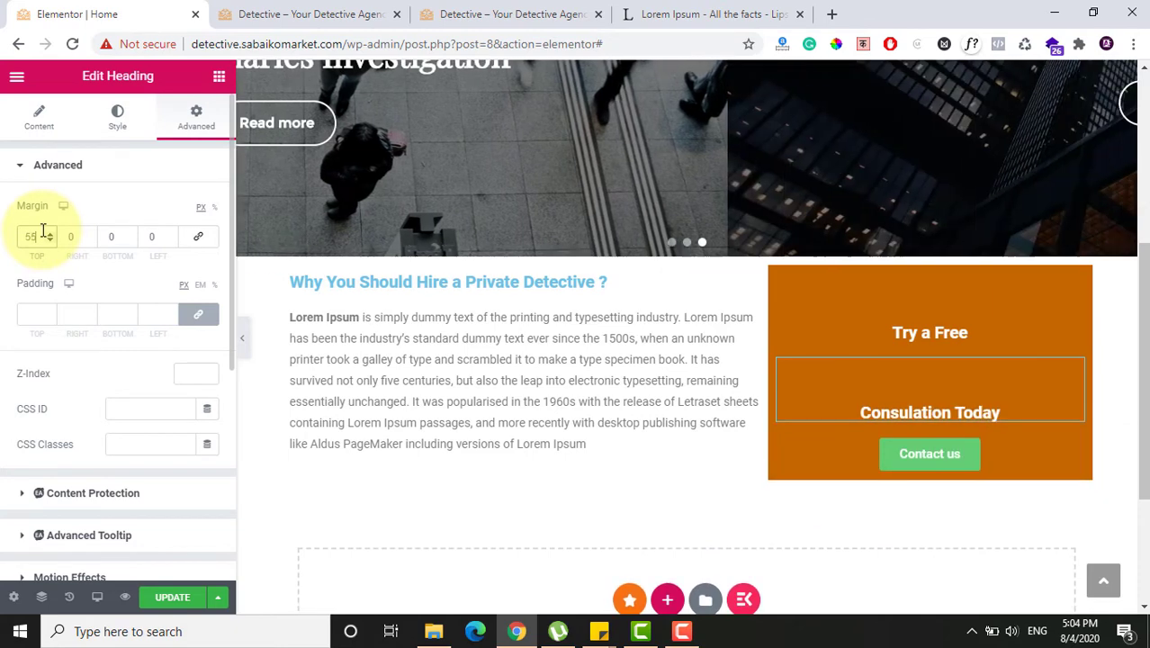
key("Down")
key("Down")
key("Down")
key("Down")
key("Down")
key("Down")
key("Down")
key("Down")
key("Down")
key("Down")
key("Down")
key("Down")
key("Down")
key("Down")
key("Down")
key("Down")
key("Down")
key("Down")
key("Down")
key("Down")
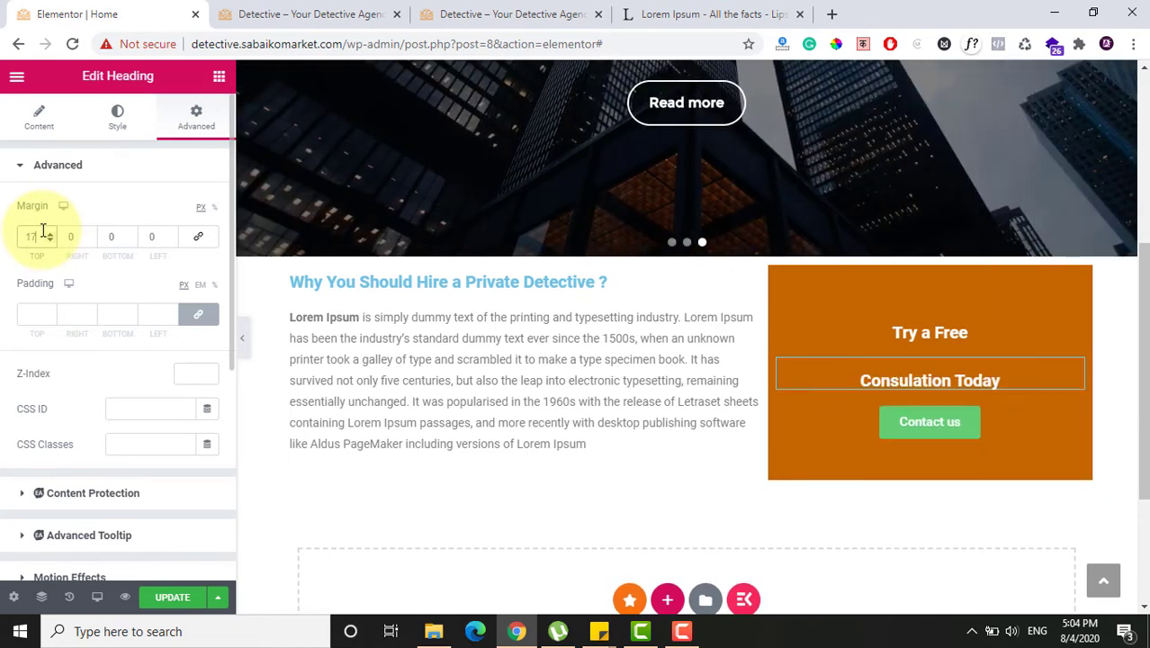
key("Down")
key("Down")
key("Down")
key("Down")
key("Down")
key("Down")
key("Down")
key("Down")
key("Down")
key("Down")
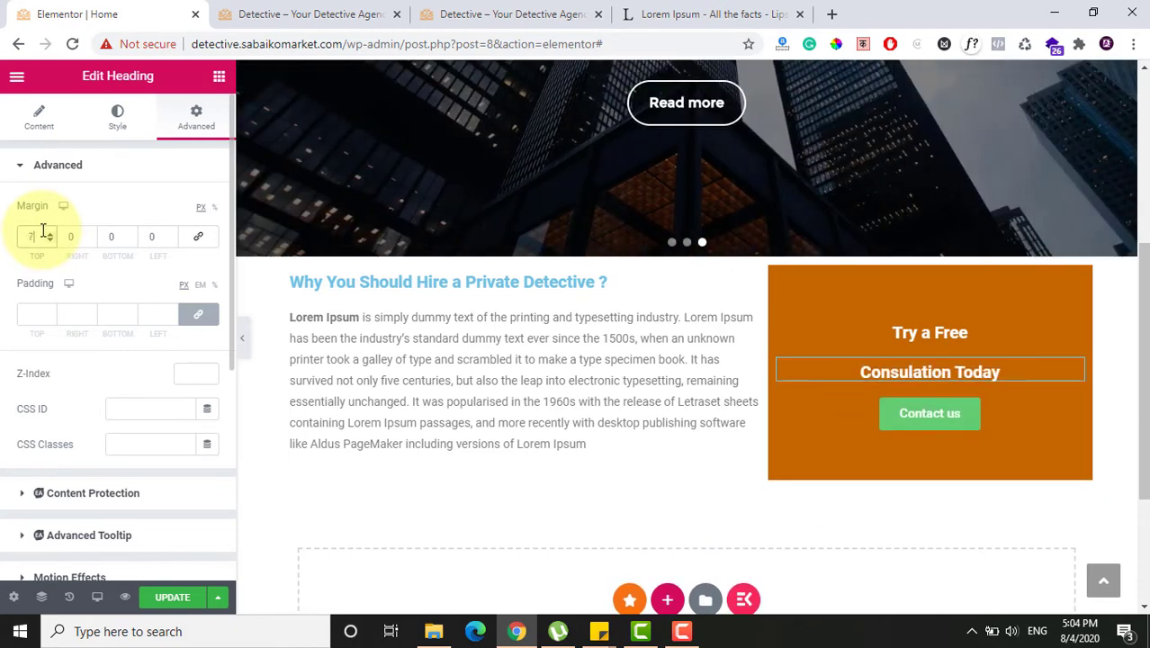
key("Down")
key("Down")
key("Down")
key("Down")
key("Down")
key("Down")
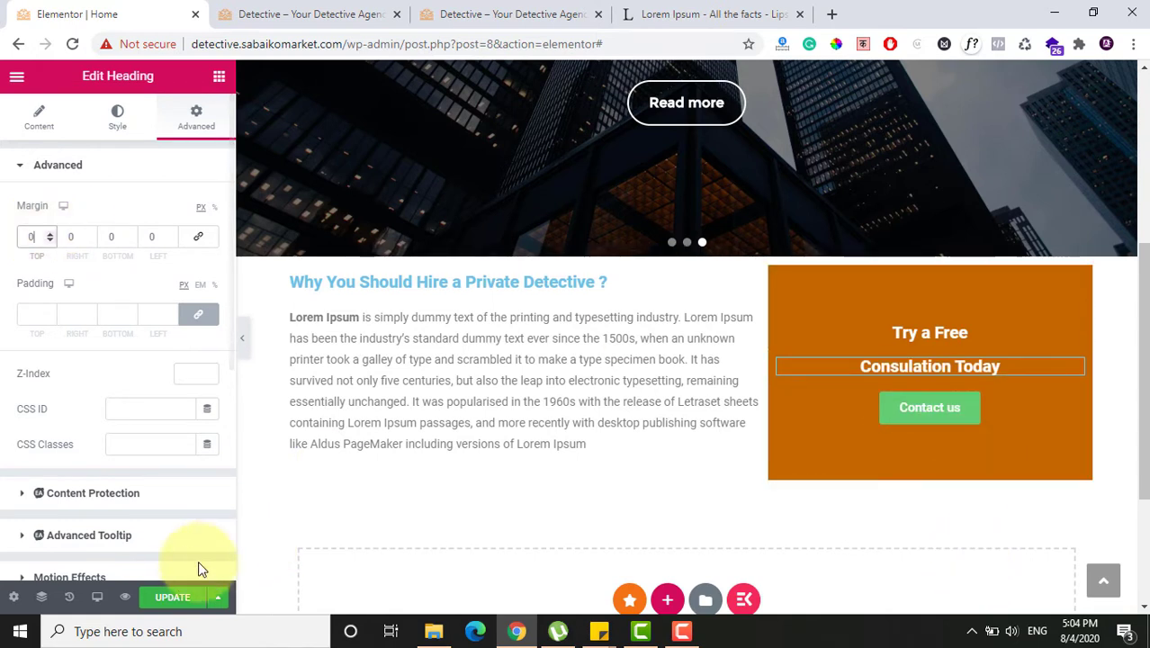
Step: Update the Home page and open its preview
left_click(173, 601)
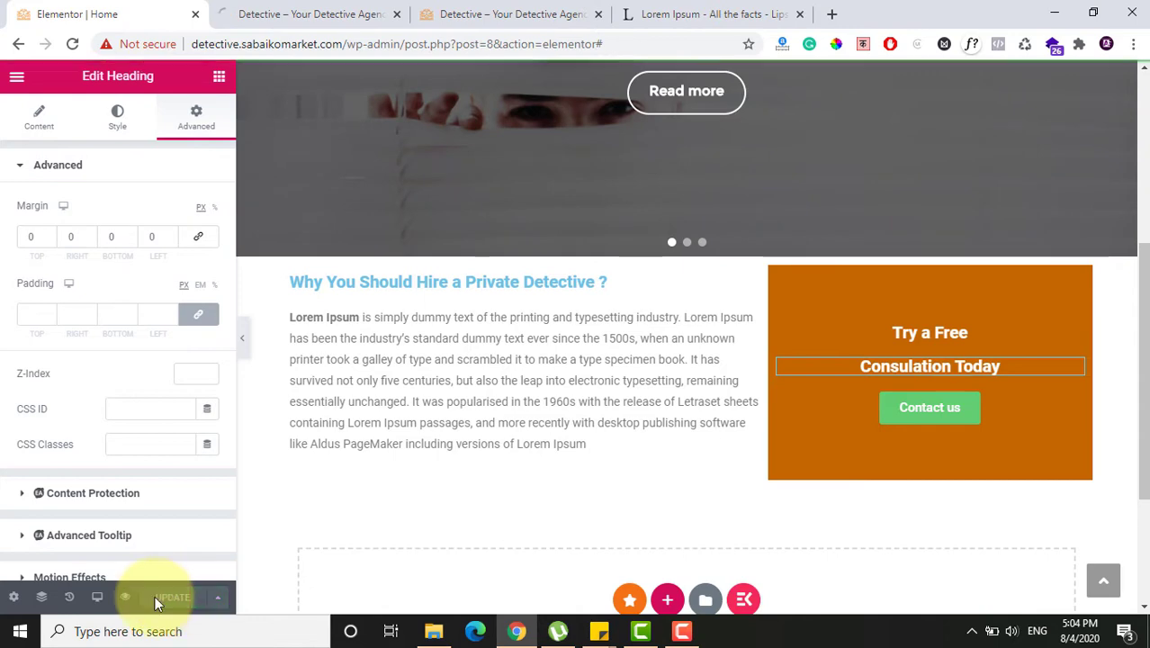
left_click(124, 599)
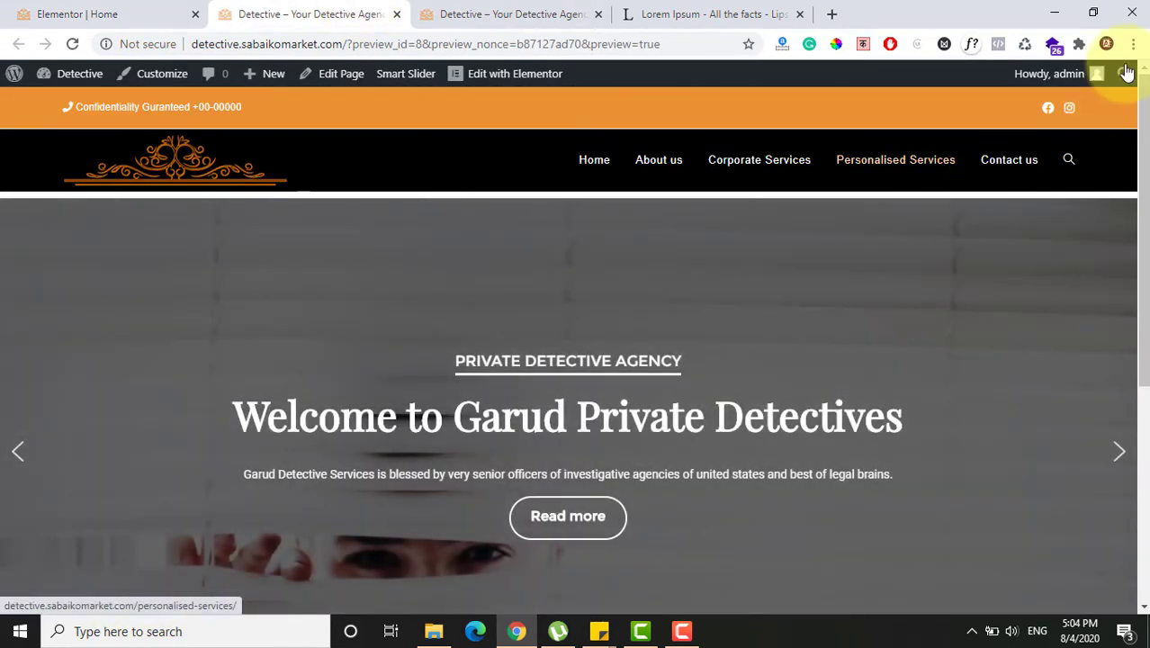
left_click(1123, 74)
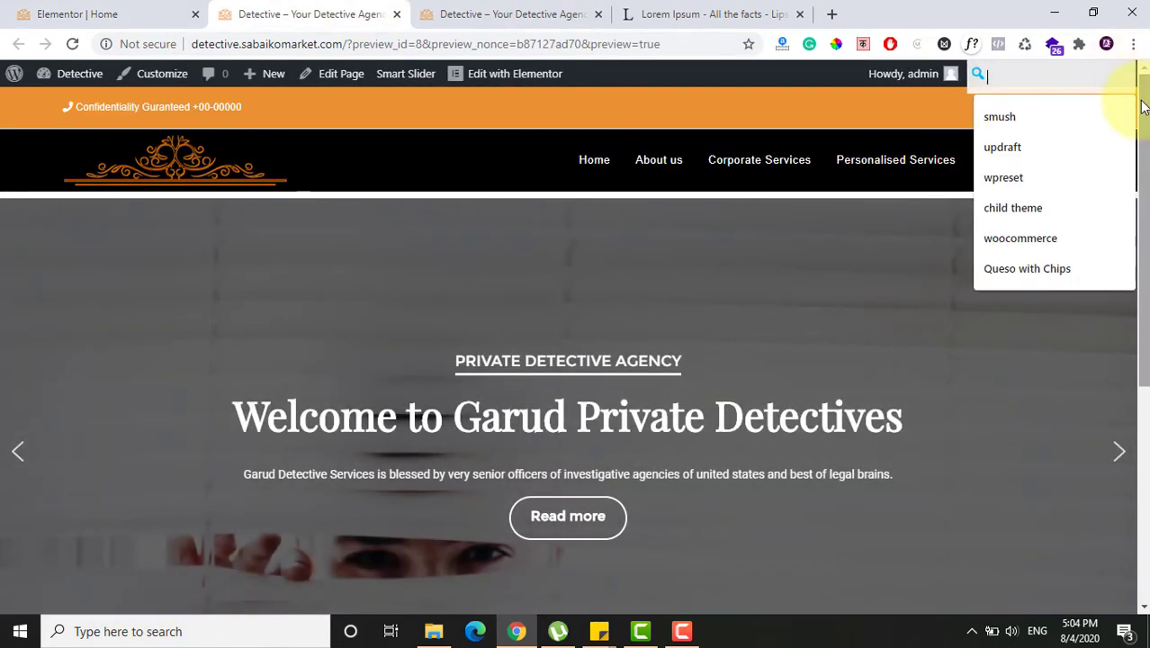
left_click(964, 354)
Step: Examine the slider and the two-column section below it in the page preview
left_click_drag(1143, 160, 1132, 437)
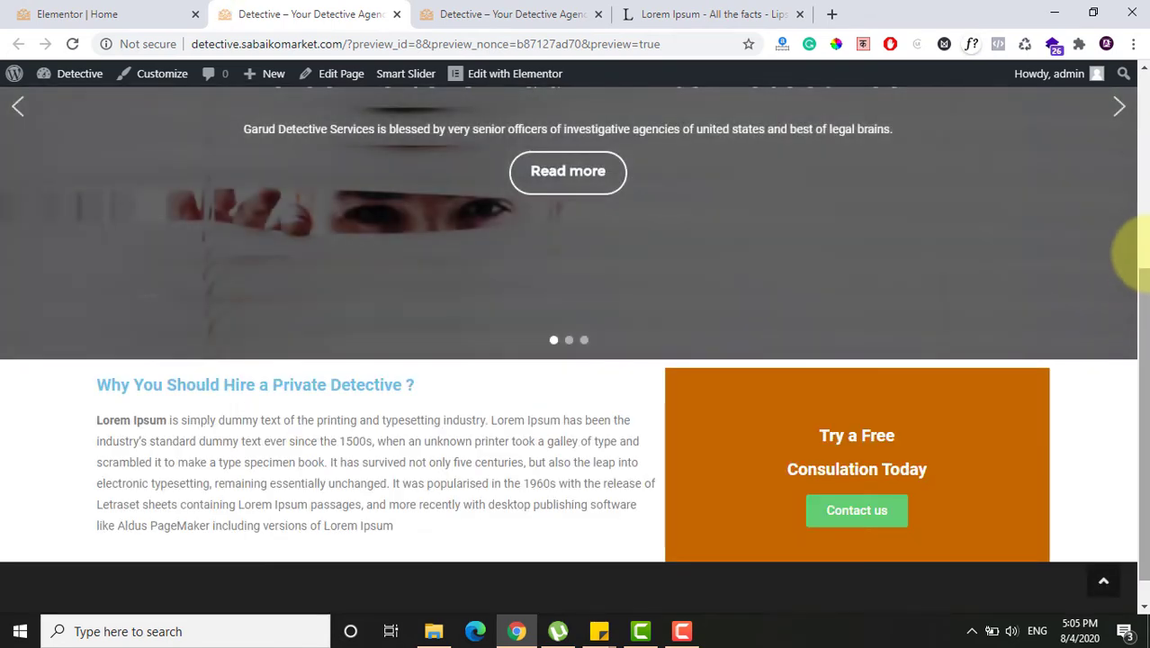
left_click(1144, 257)
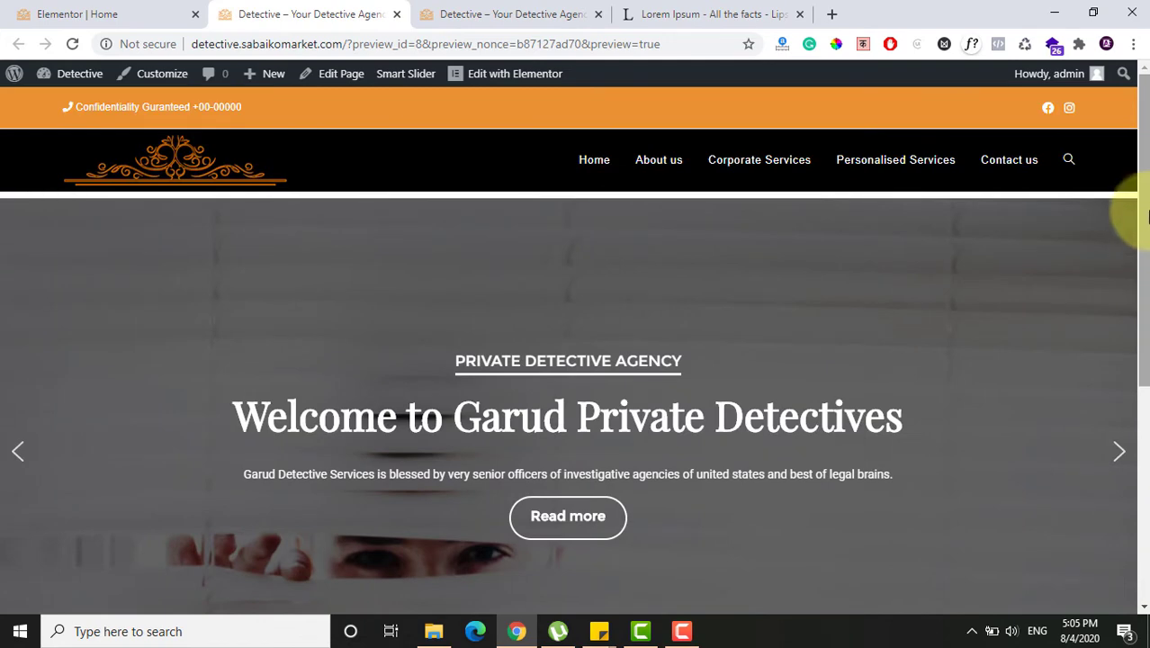
left_click_drag(1147, 215, 1145, 480)
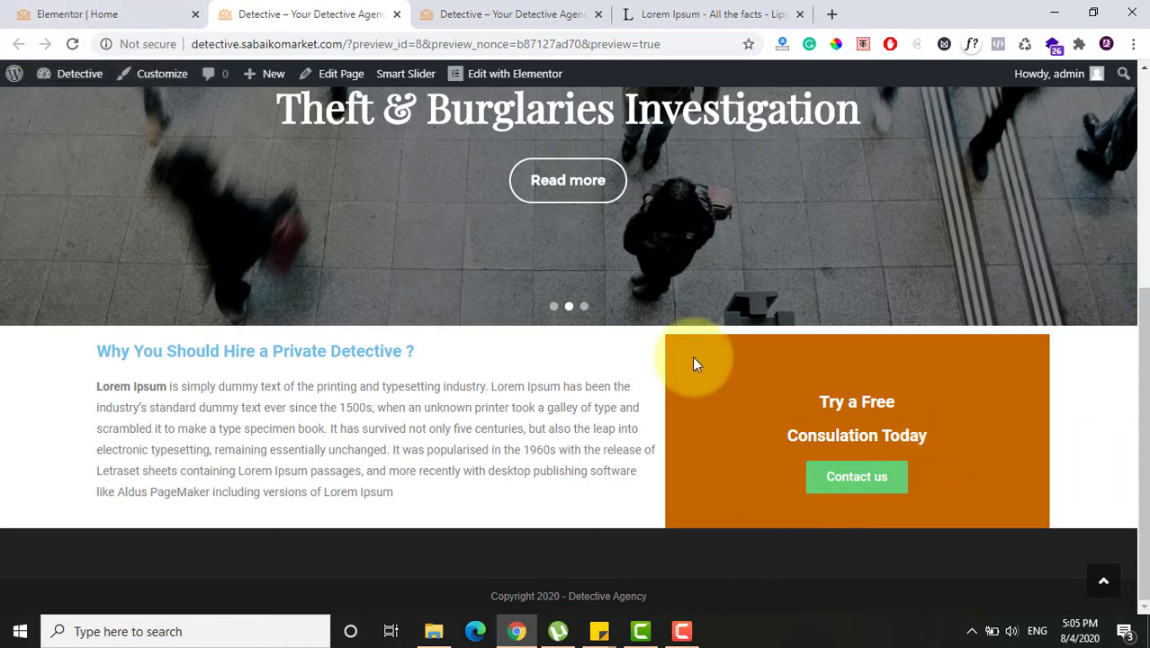
left_click_drag(1136, 410, 1129, 88)
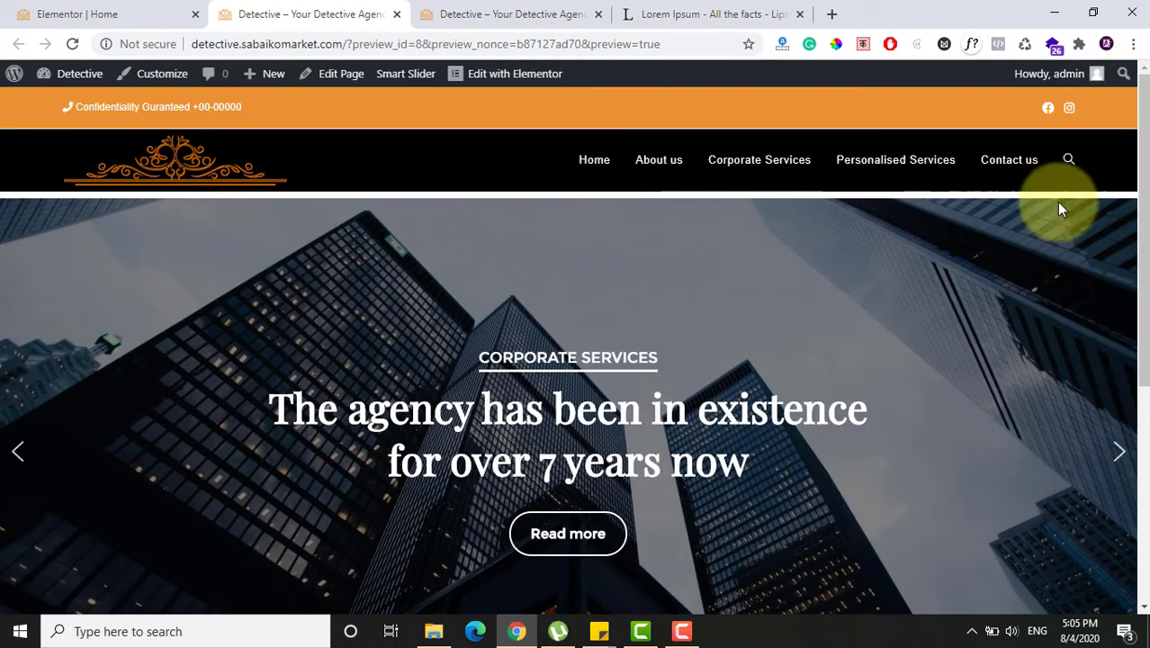
left_click_drag(1141, 206, 1147, 509)
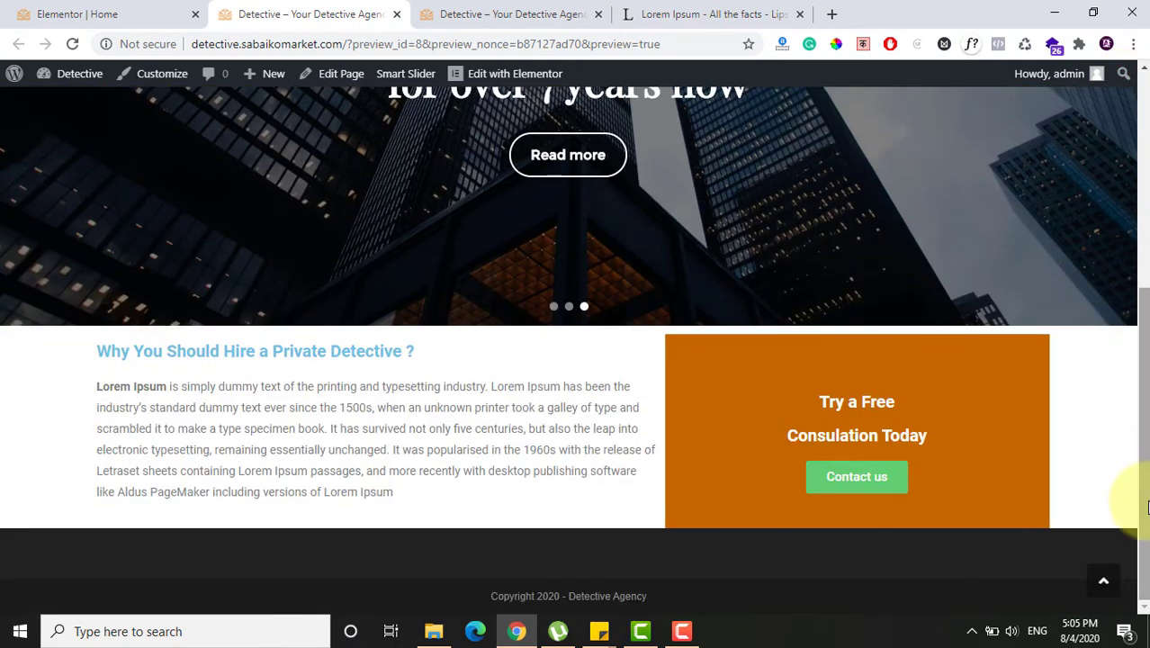
left_click_drag(1129, 398, 1127, 177)
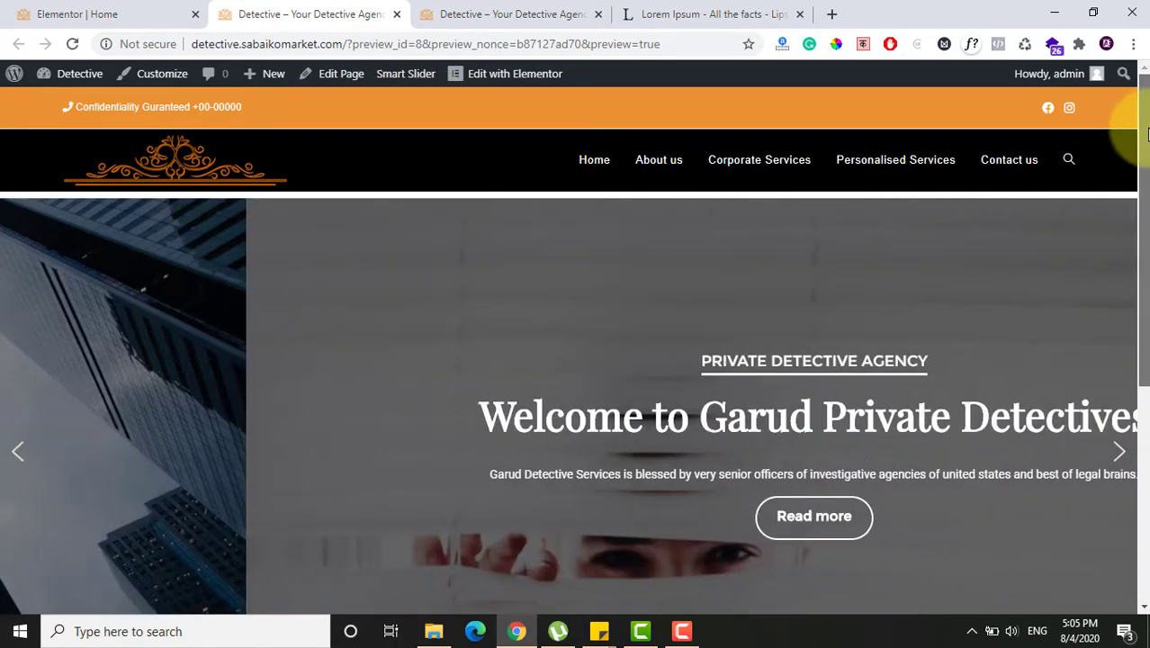
left_click_drag(1145, 133, 1129, 321)
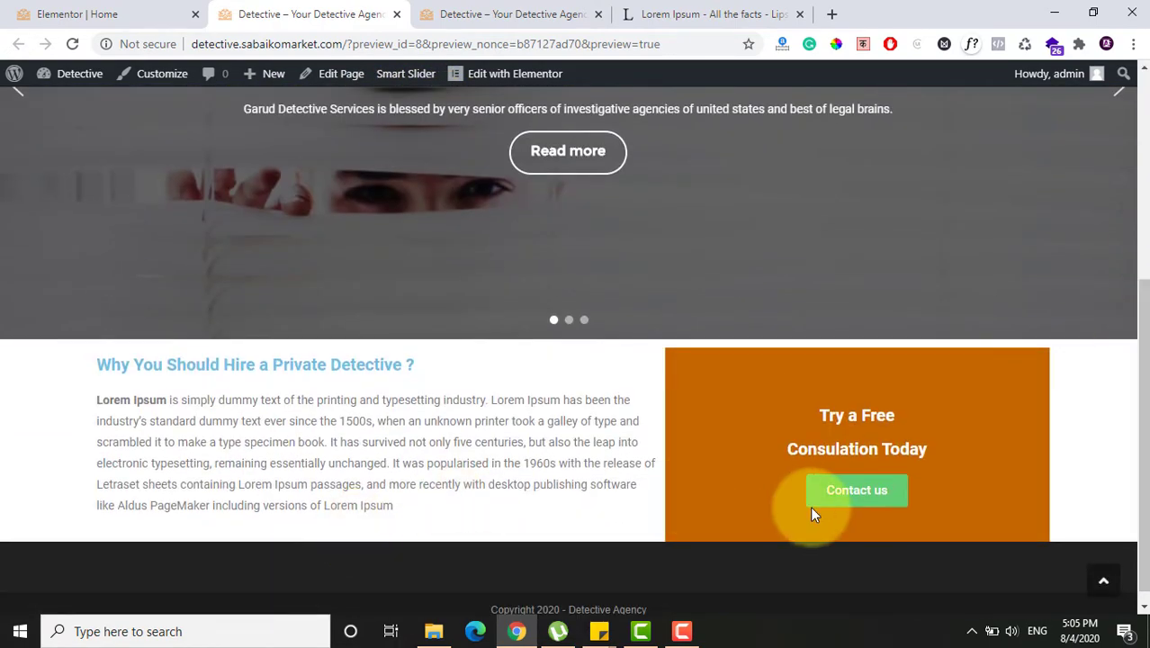
scroll(1138, 469, "down", 1)
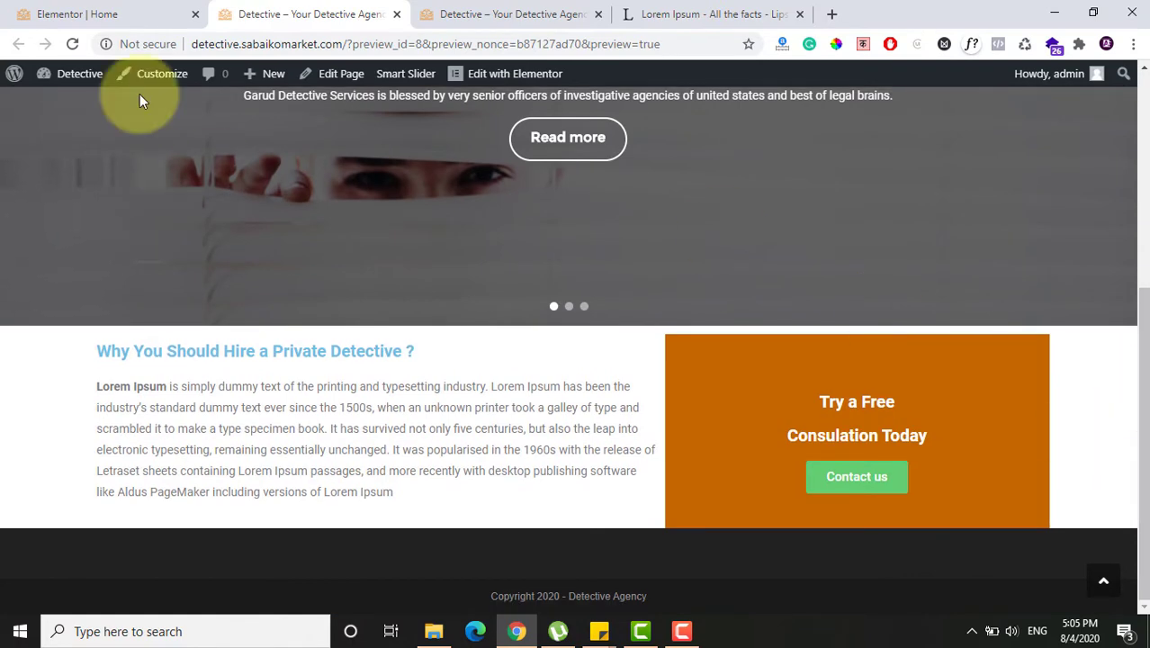
Step: Return to the Elementor editor and briefly view the page with the editing panel collapsed
left_click(78, 14)
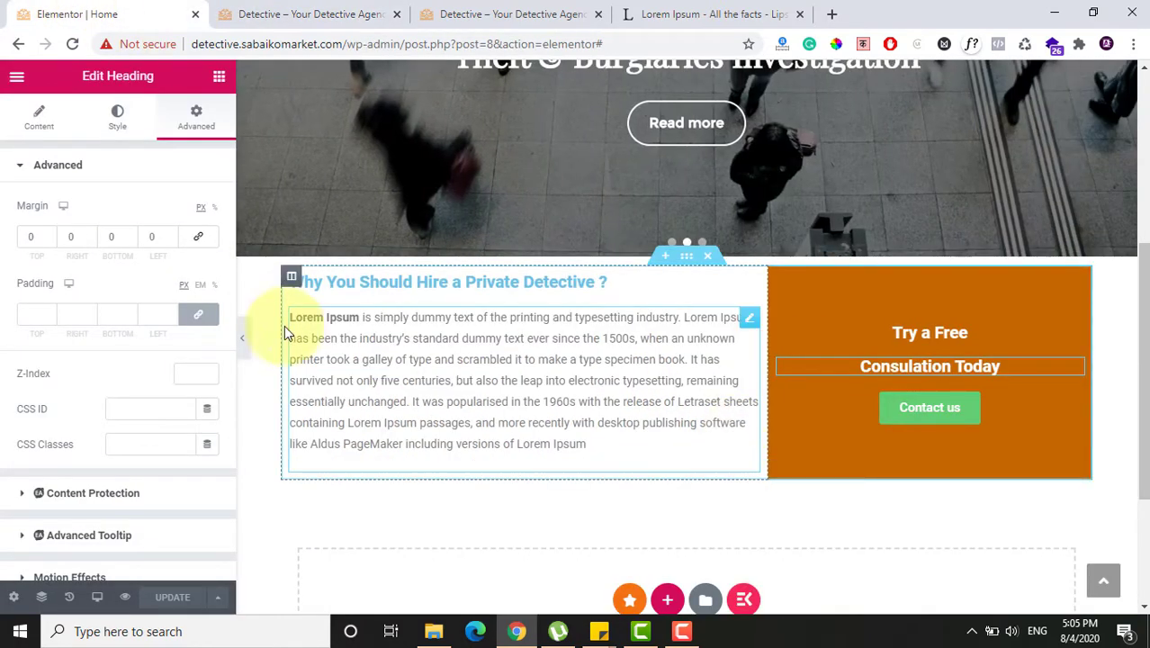
left_click(244, 346)
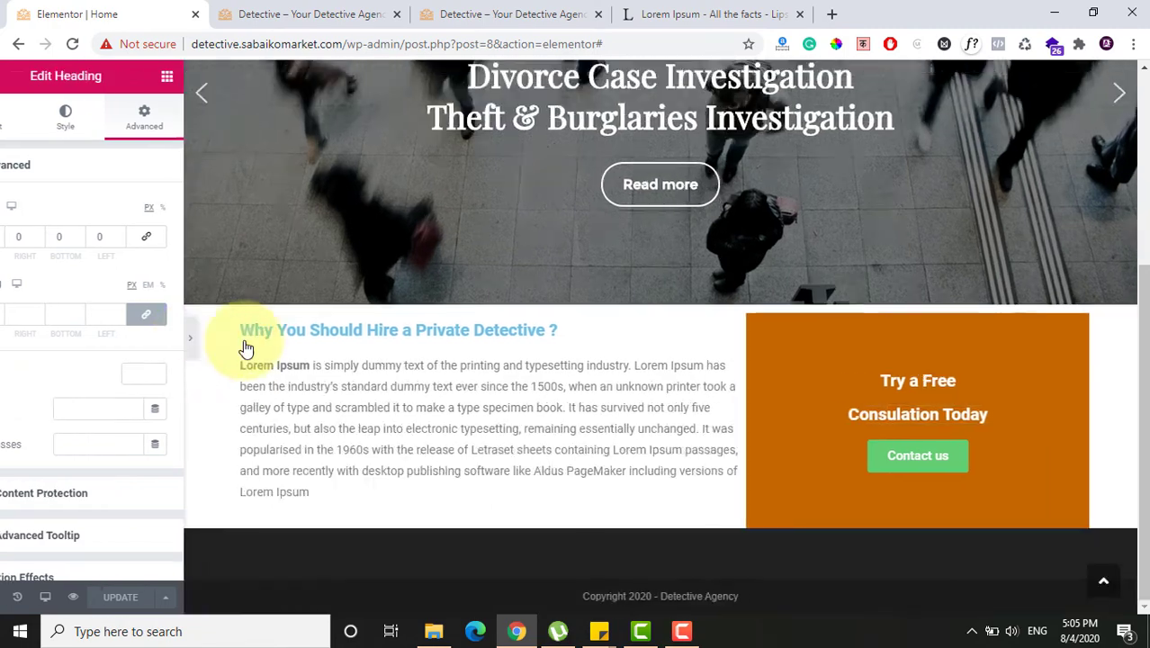
left_click(7, 336)
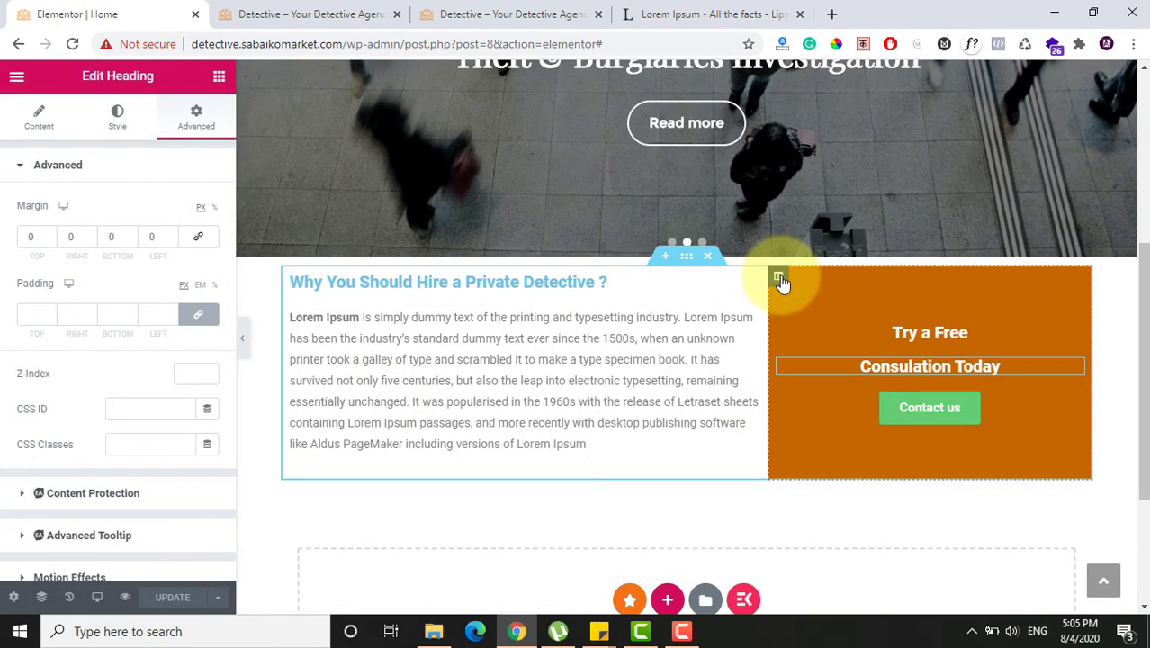
Step: Set the orange call-to-action column's width to 30% and update the page
left_click(780, 277)
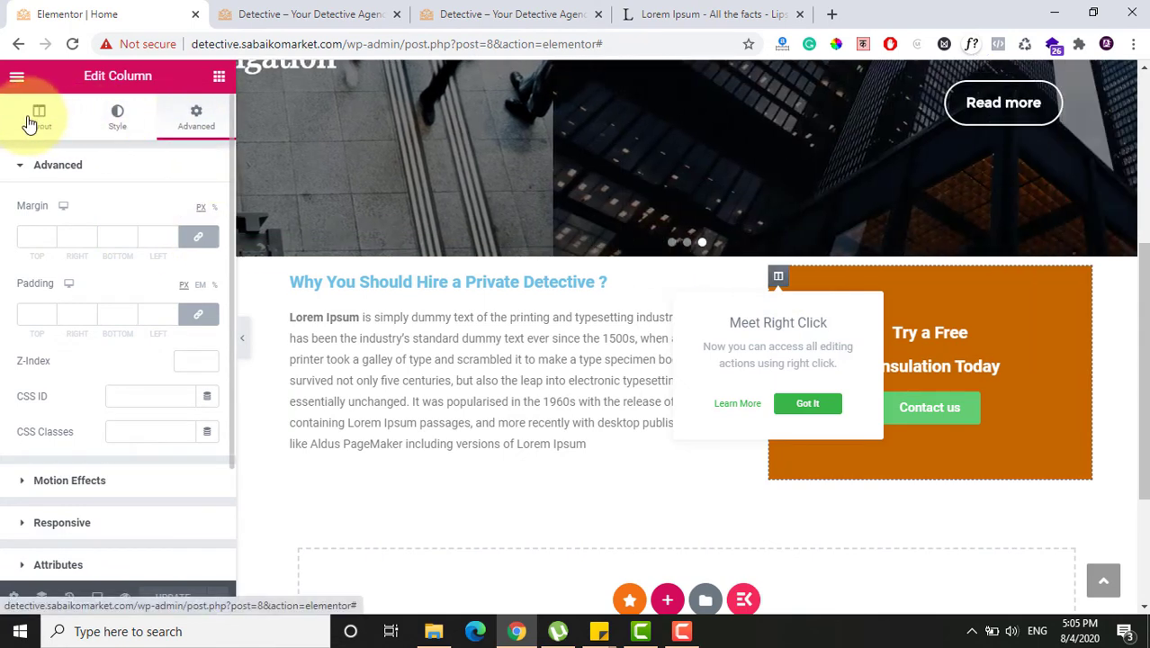
left_click(35, 117)
key("Down")
key("Down")
key("Down")
key("Down")
key("Down")
key("Down")
key("Down")
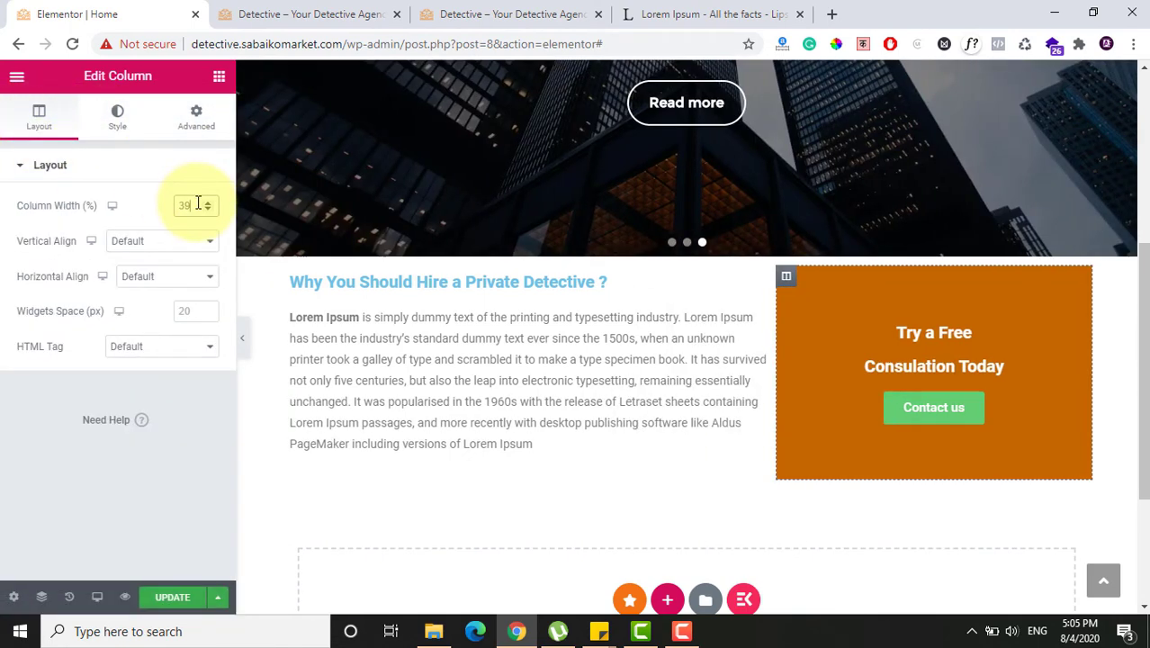
key("Down")
key("Down")
key("Down")
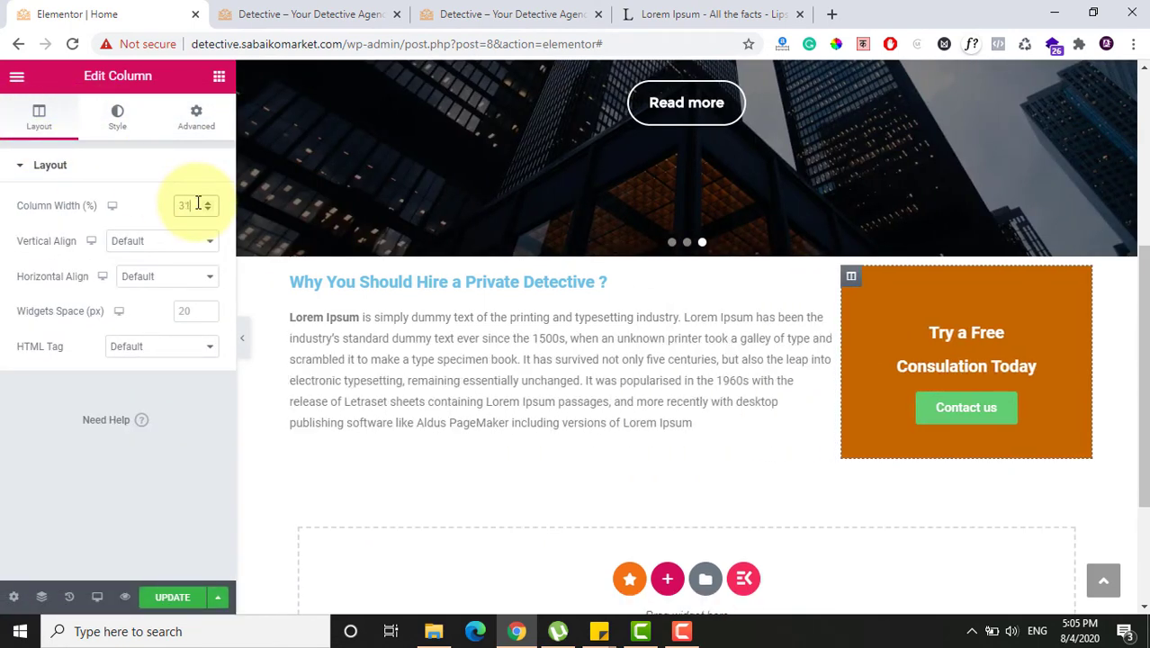
left_click(169, 599)
Step: Examine how the narrowed call-to-action column sits beside the paragraph in the page preview
left_click(286, 11)
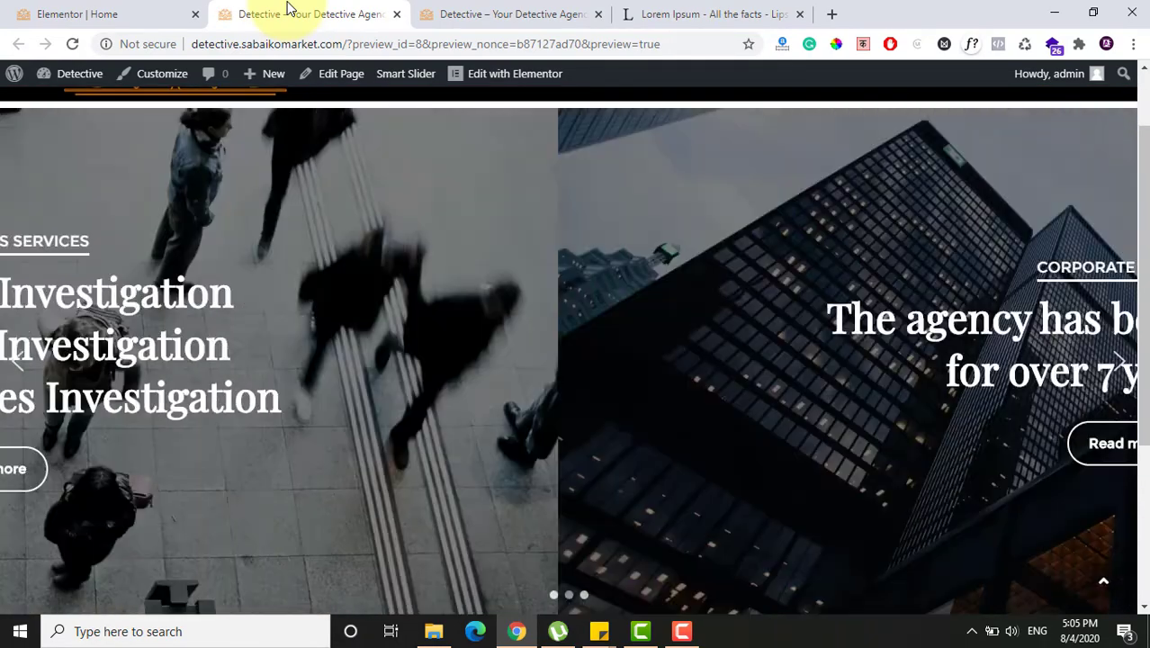
key("Down")
key("Down")
key("Down")
key("Down")
key("Down")
key("Down")
key("Down")
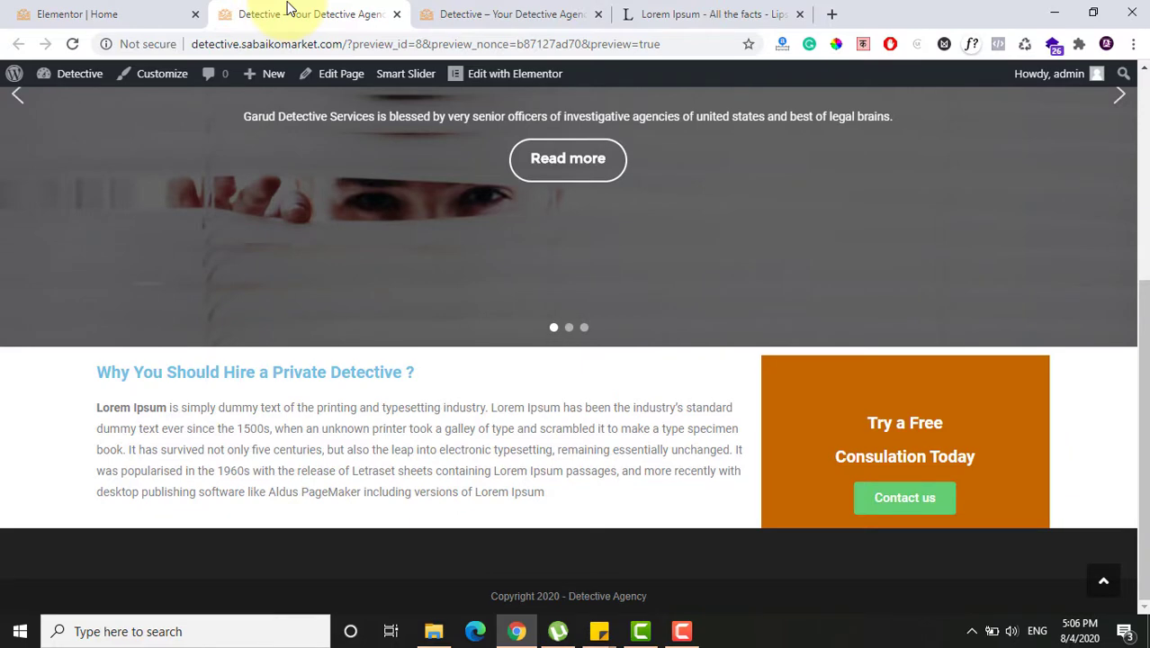
Step: Return to the Elementor editor, set the orange call-to-action column's width to 40%, and update the page
left_click(97, 9)
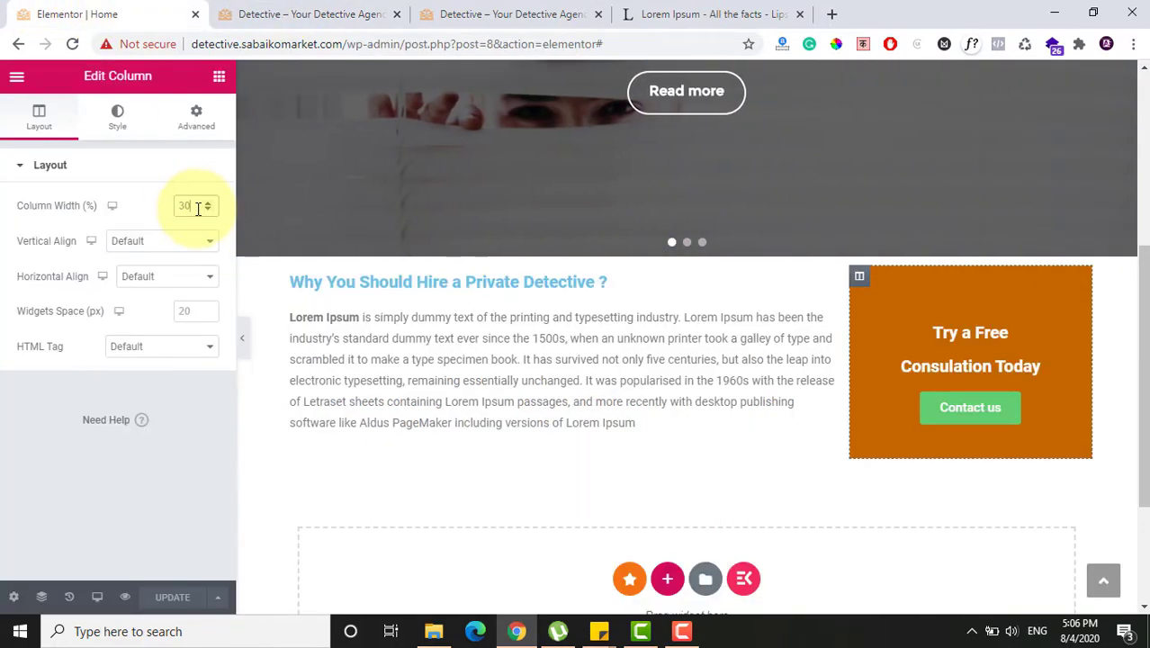
key("Up")
key("Up")
key("Up")
key("Up")
key("Up")
key("Up")
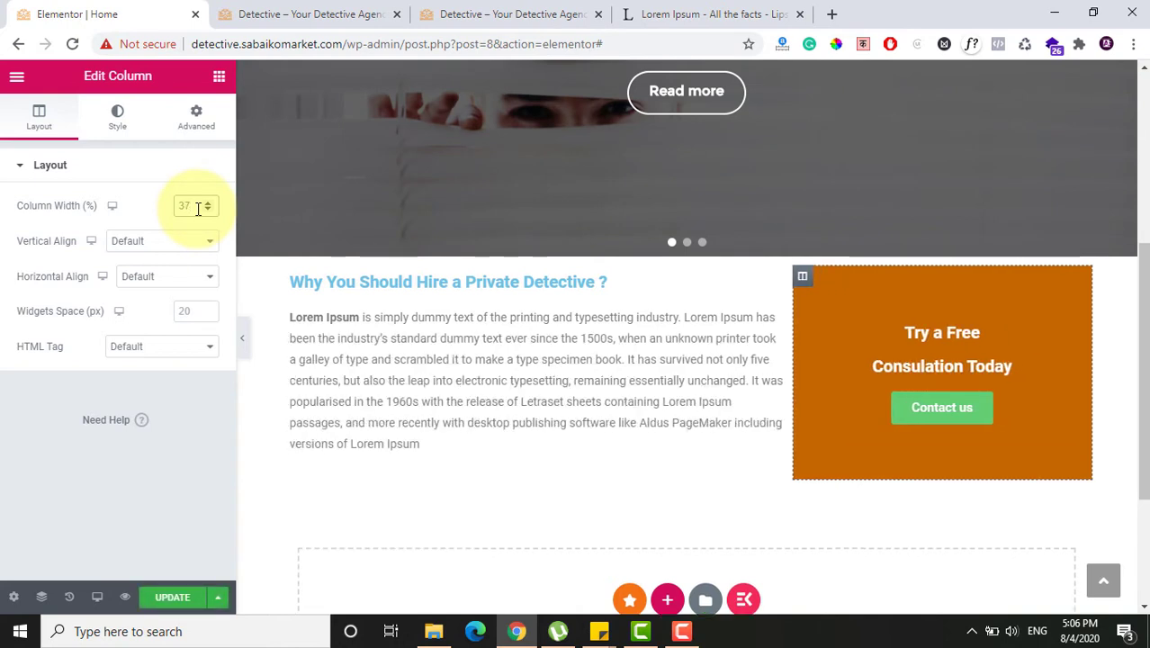
key("Up")
key("Up")
key("Up")
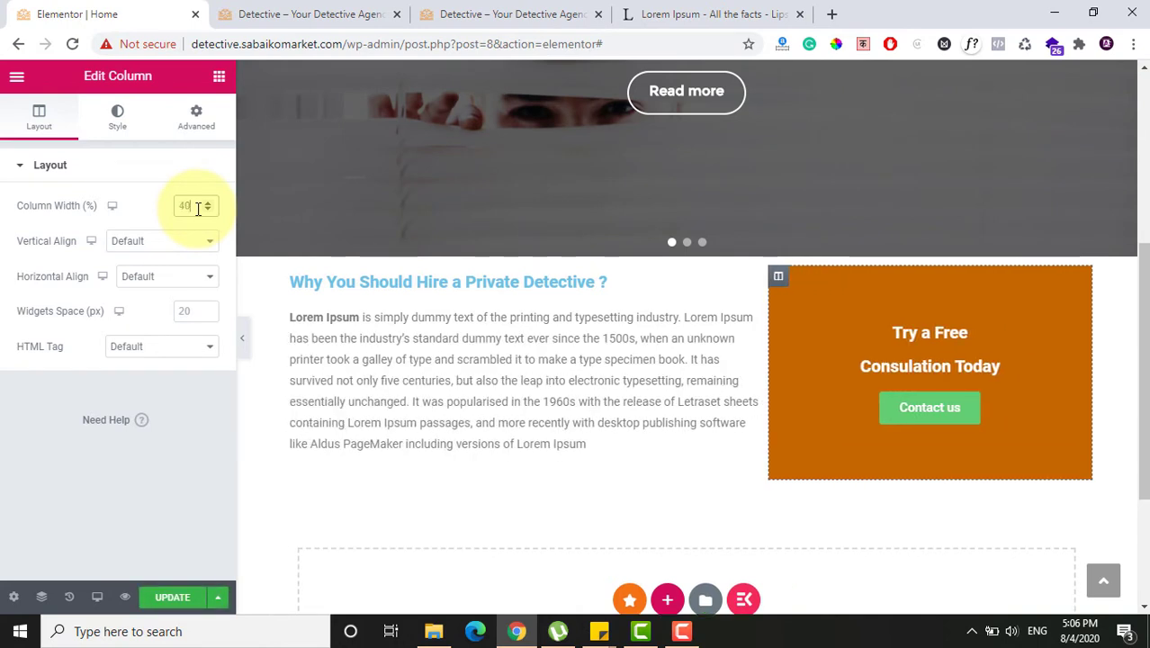
left_click(164, 598)
Step: Check the widened call-to-action column below the slider in the page preview
left_click(290, 11)
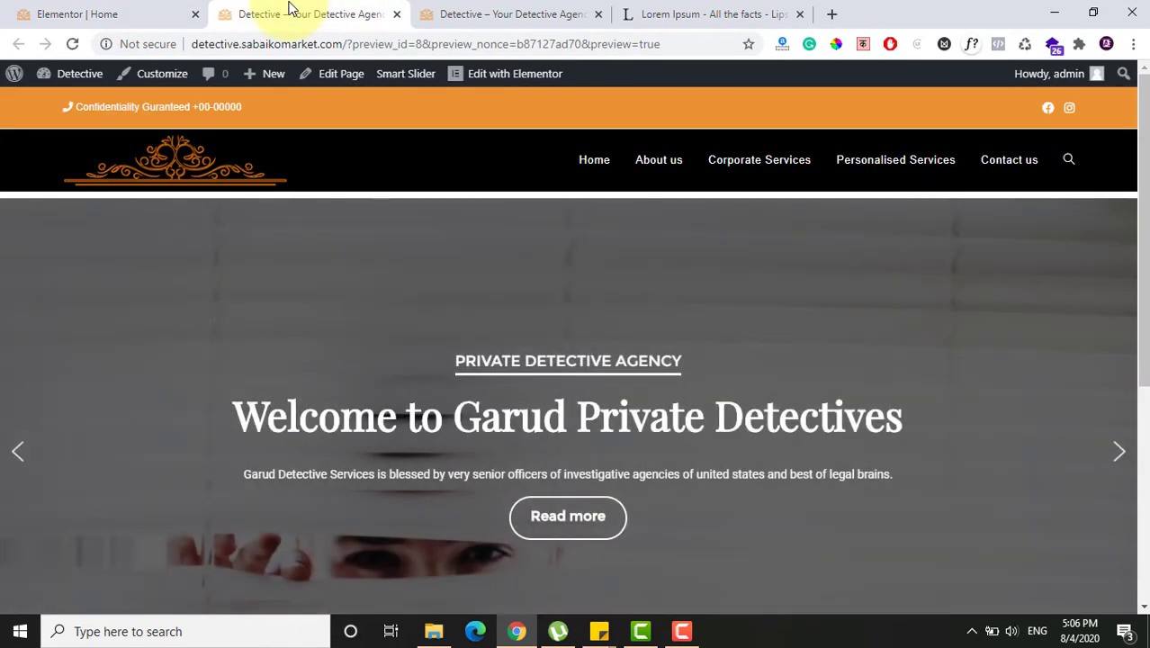
scroll(1125, 351, "down", 4)
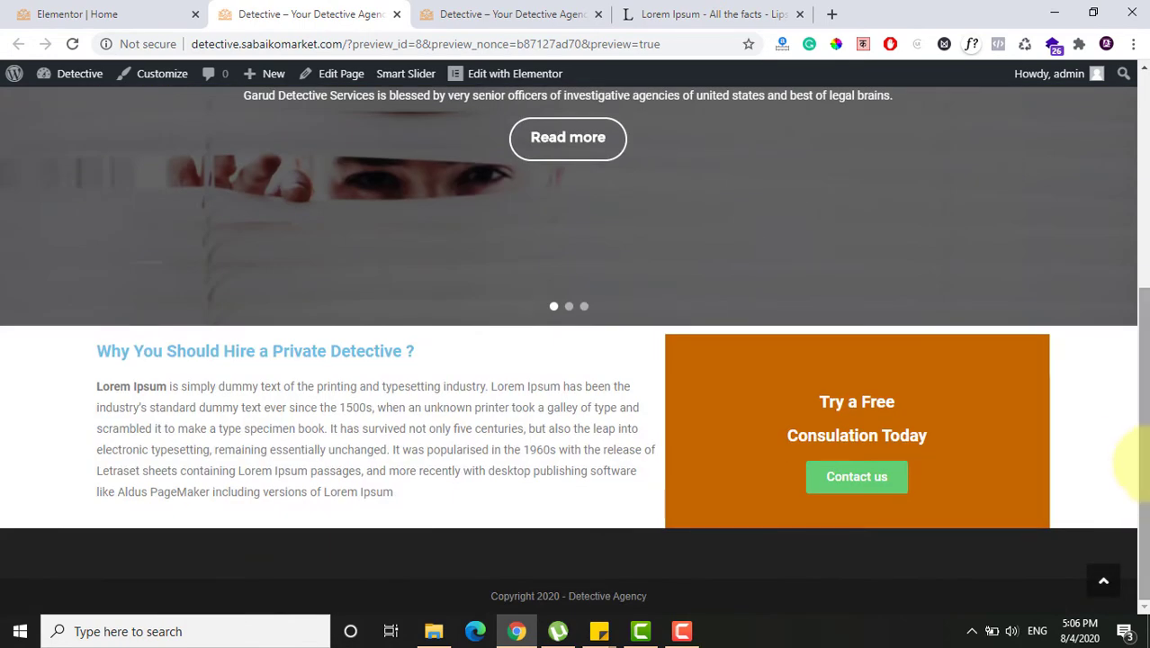
scroll(1129, 387, "up", 3)
scroll(1122, 436, "down", 3)
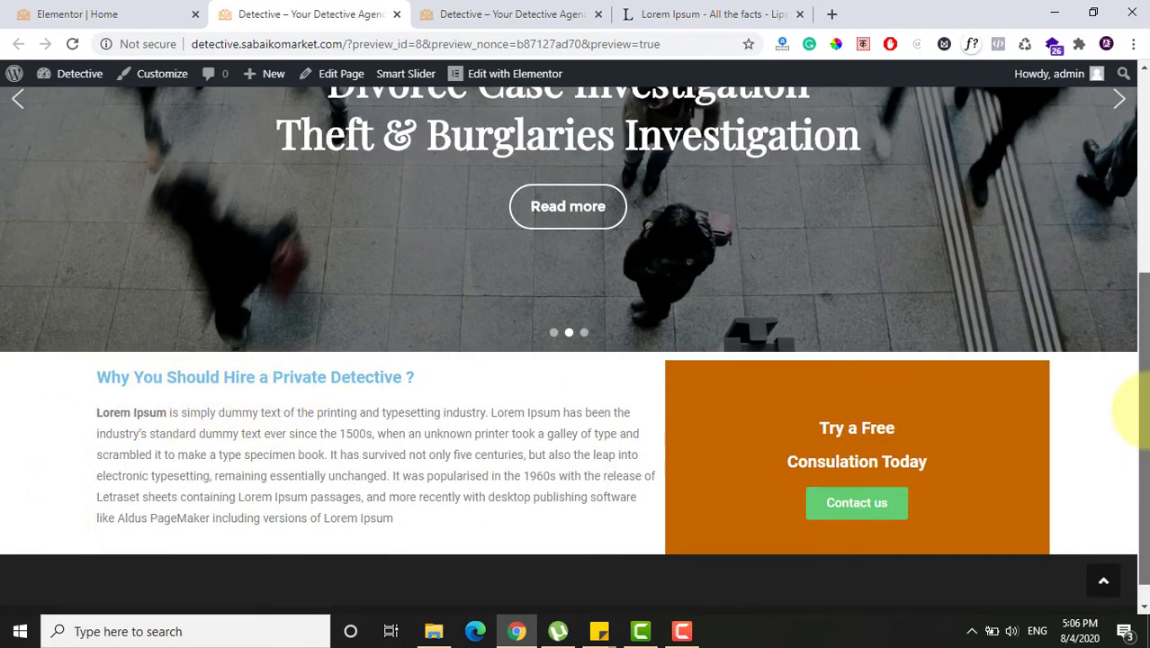
scroll(1129, 405, "up", 1)
scroll(1130, 398, "down", 1)
Step: Return to the Elementor editor and add a single-column section below the two-column section
left_click(54, 13)
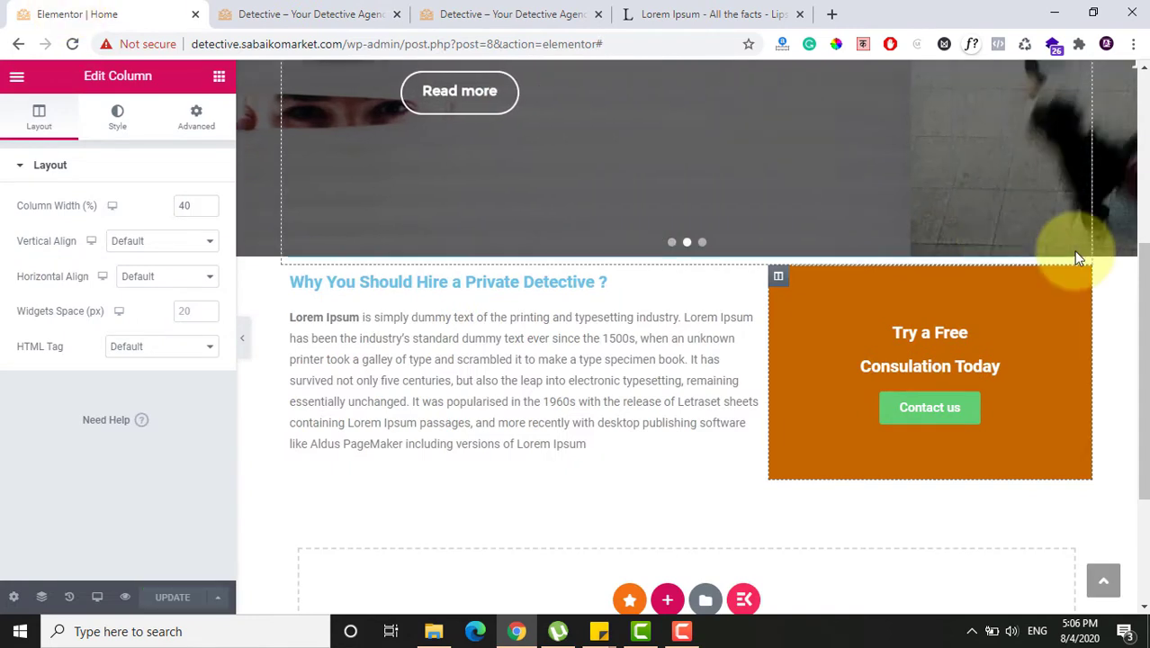
scroll(1132, 324, "down", 2)
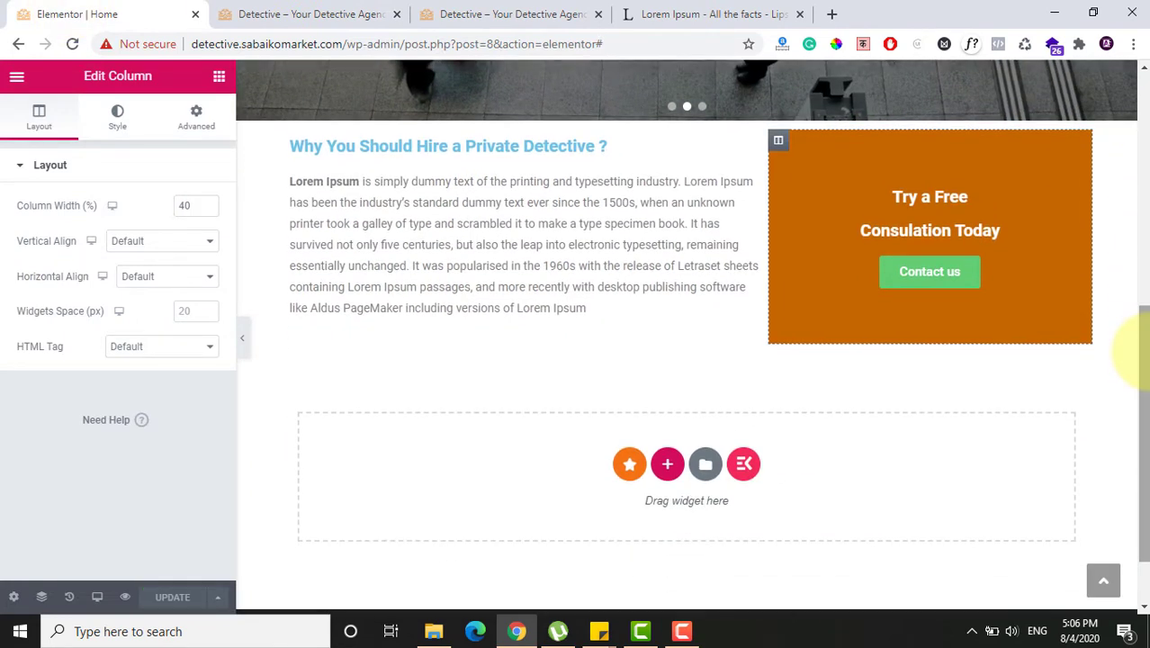
left_click(667, 463)
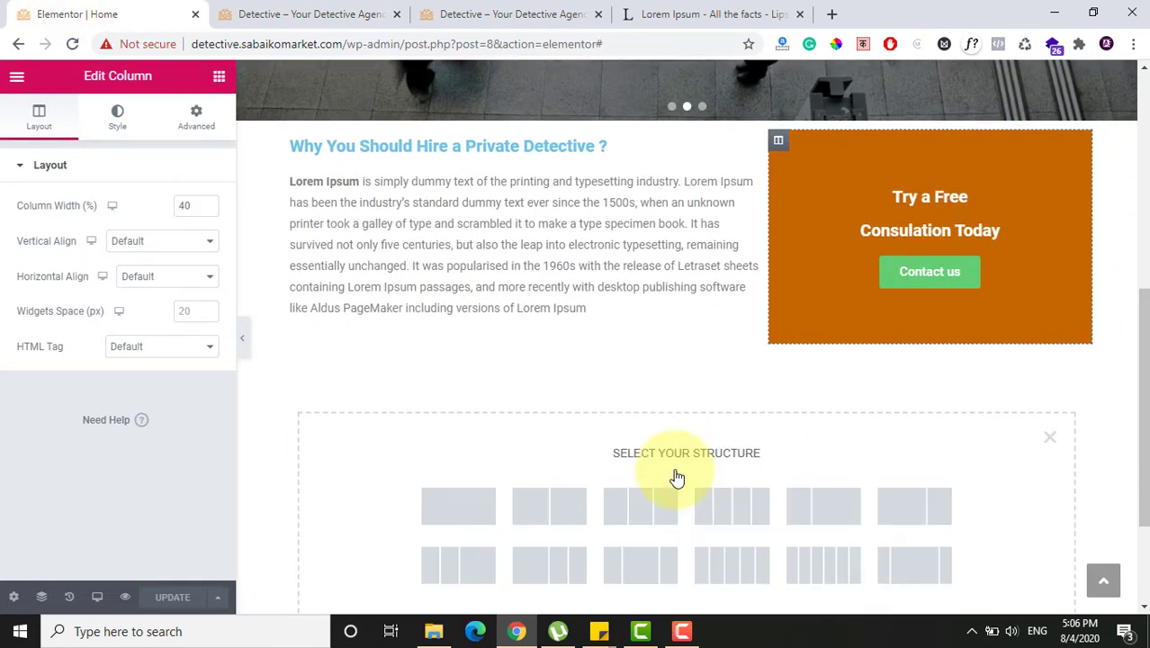
left_click(467, 513)
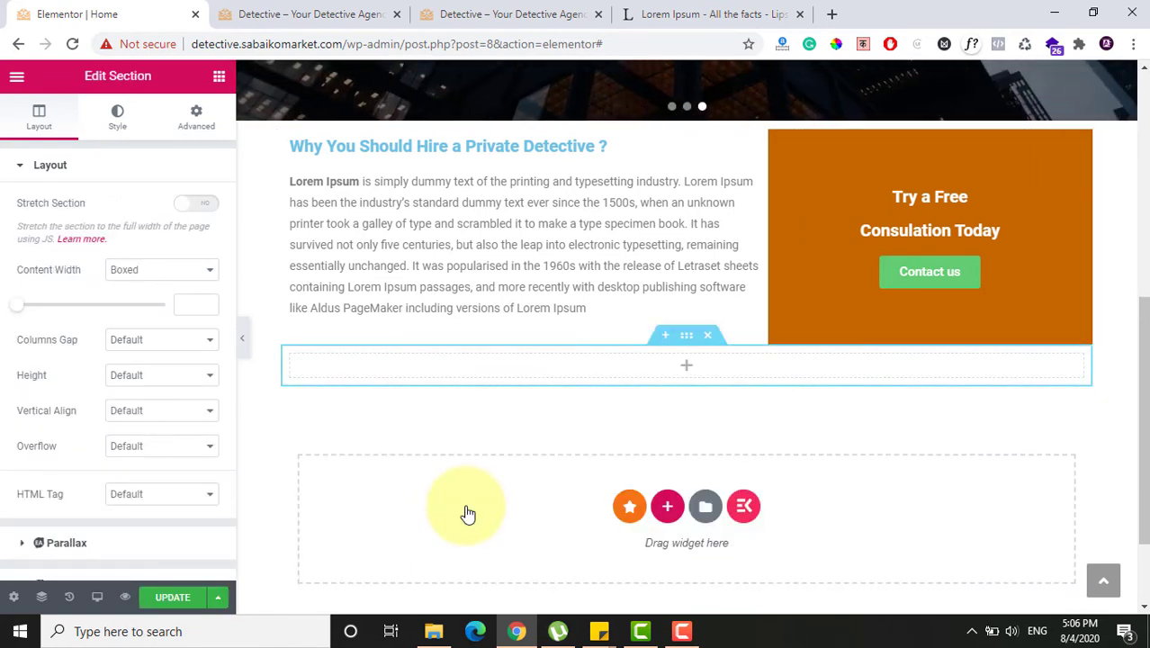
Step: Open the sticky note holding the colour codes and copy the code DBDBDD
left_click(598, 631)
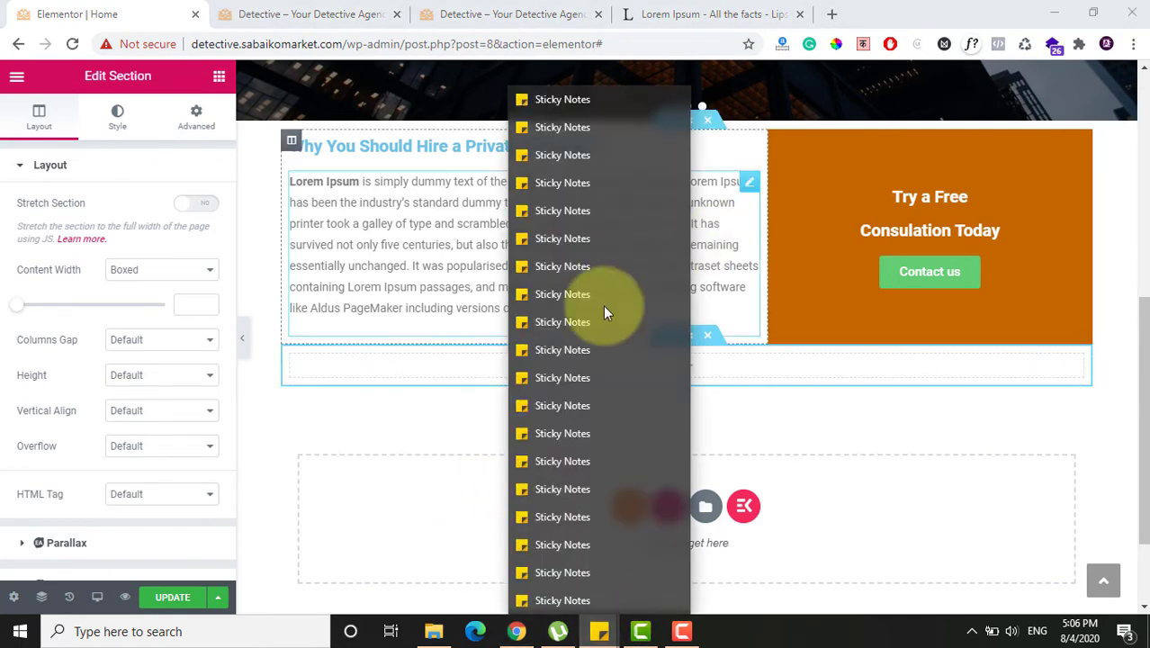
left_click(616, 595)
left_click_drag(975, 107, 923, 103)
key("ctrl+c")
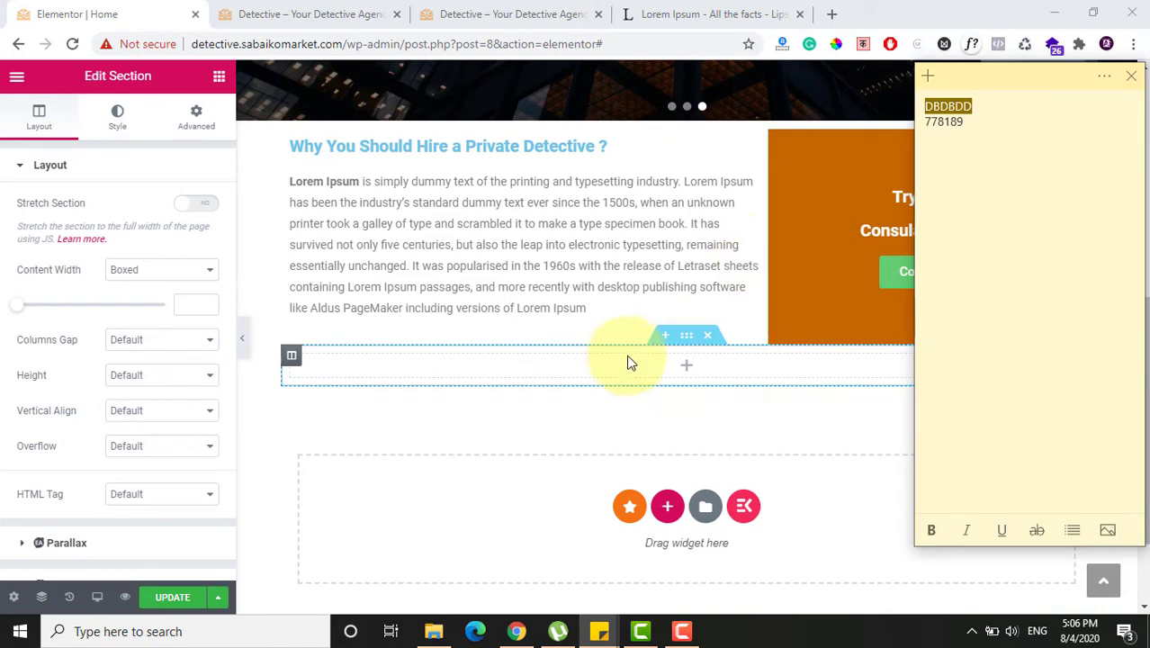
Step: Give the new empty section a Classic background type and open its background colour picker
left_click(686, 338)
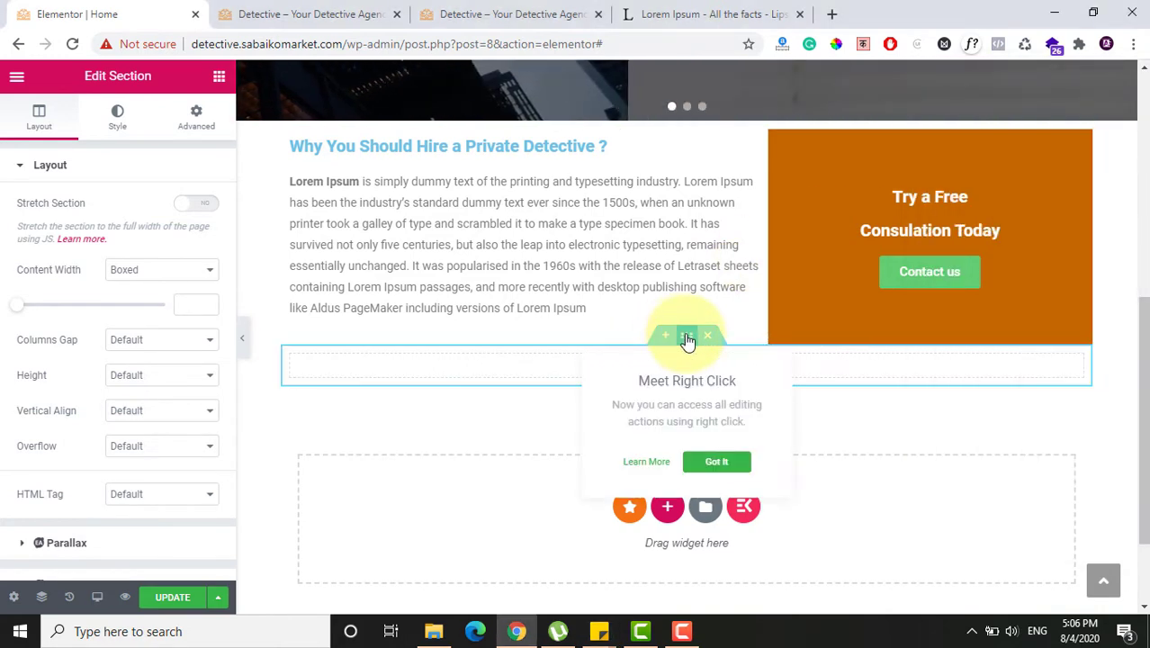
left_click(122, 123)
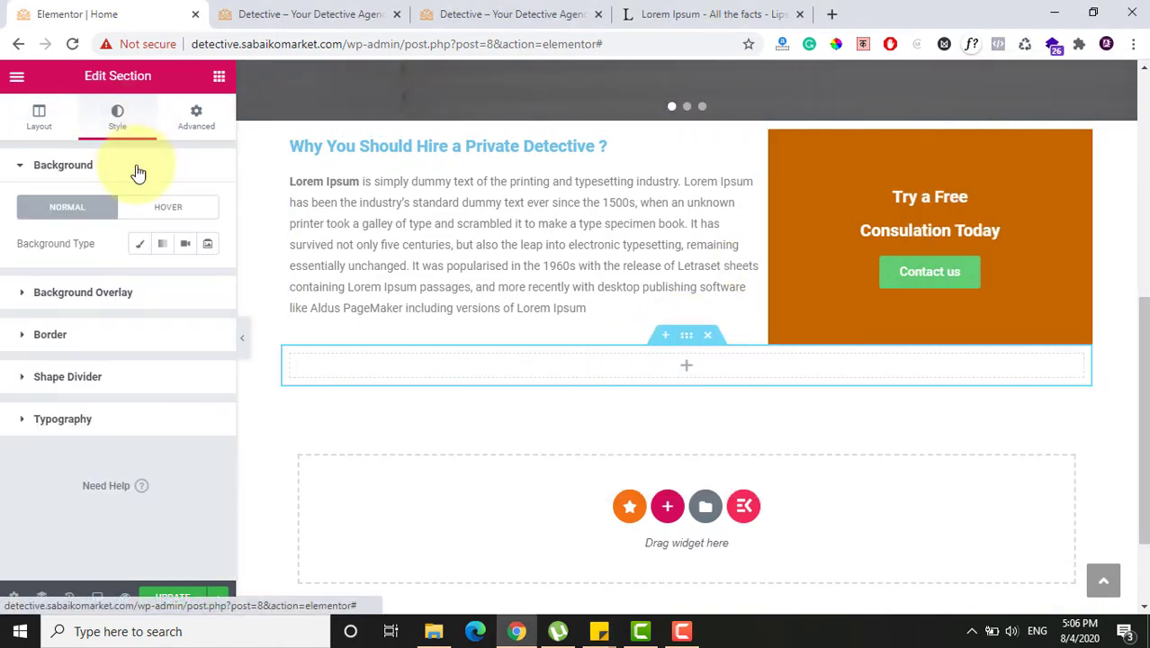
left_click(139, 245)
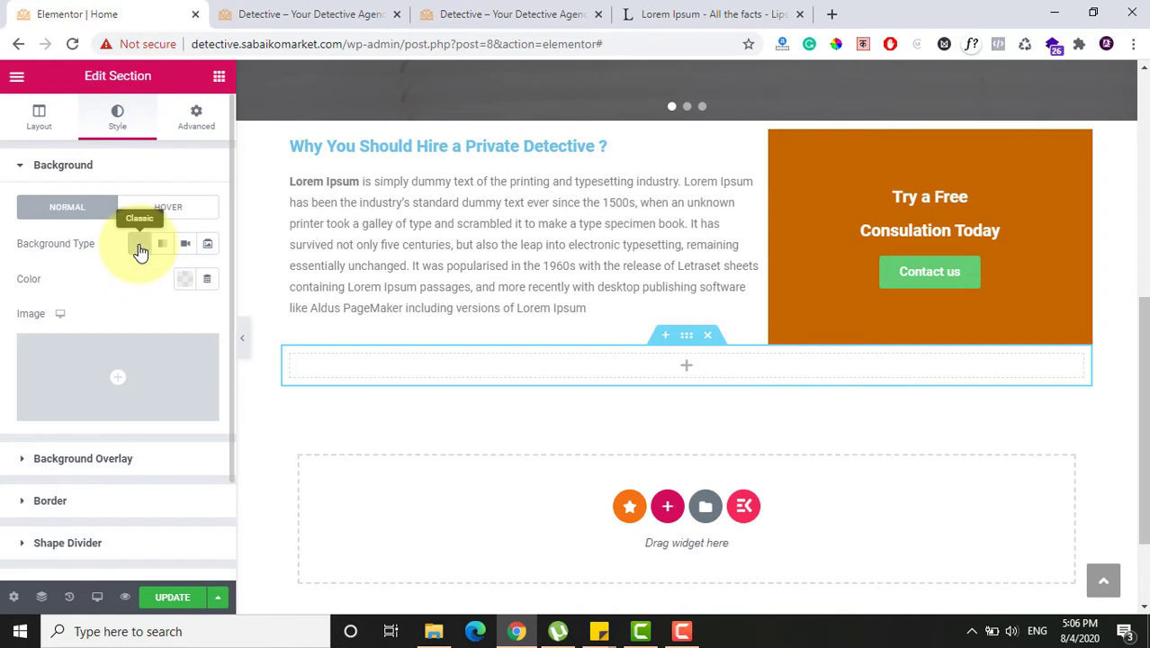
left_click(186, 279)
Step: Try to apply the copied code DBDBDD as the section's background colour, clearing and re-entering it once
left_click(185, 536)
key("ctrl+v")
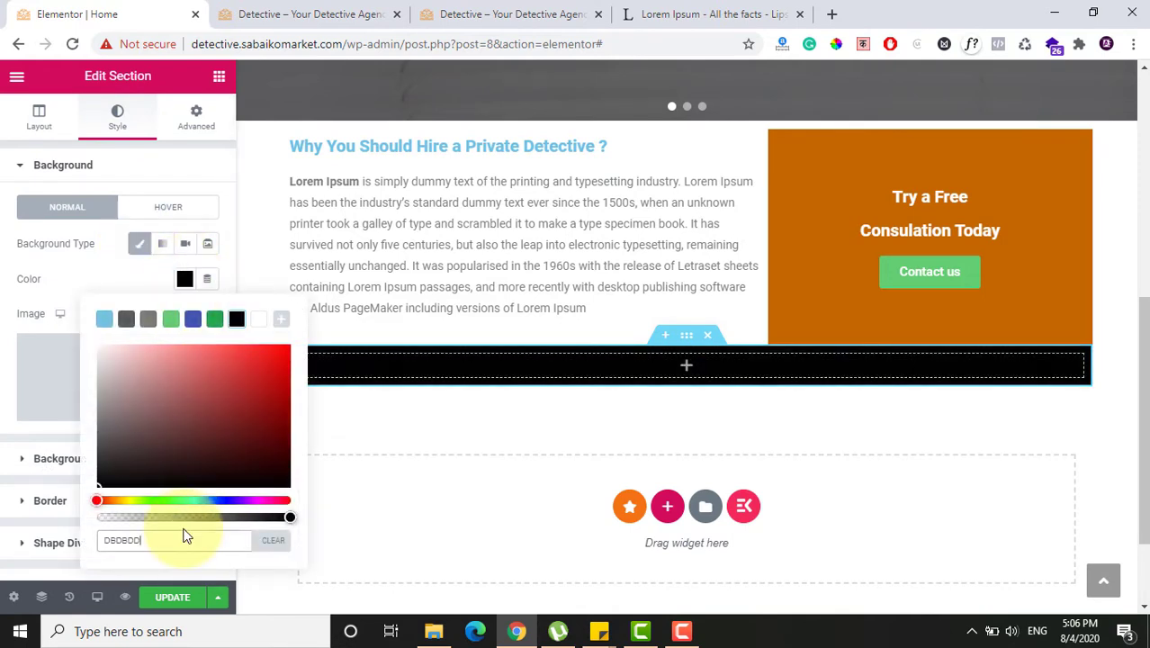
left_click(271, 540)
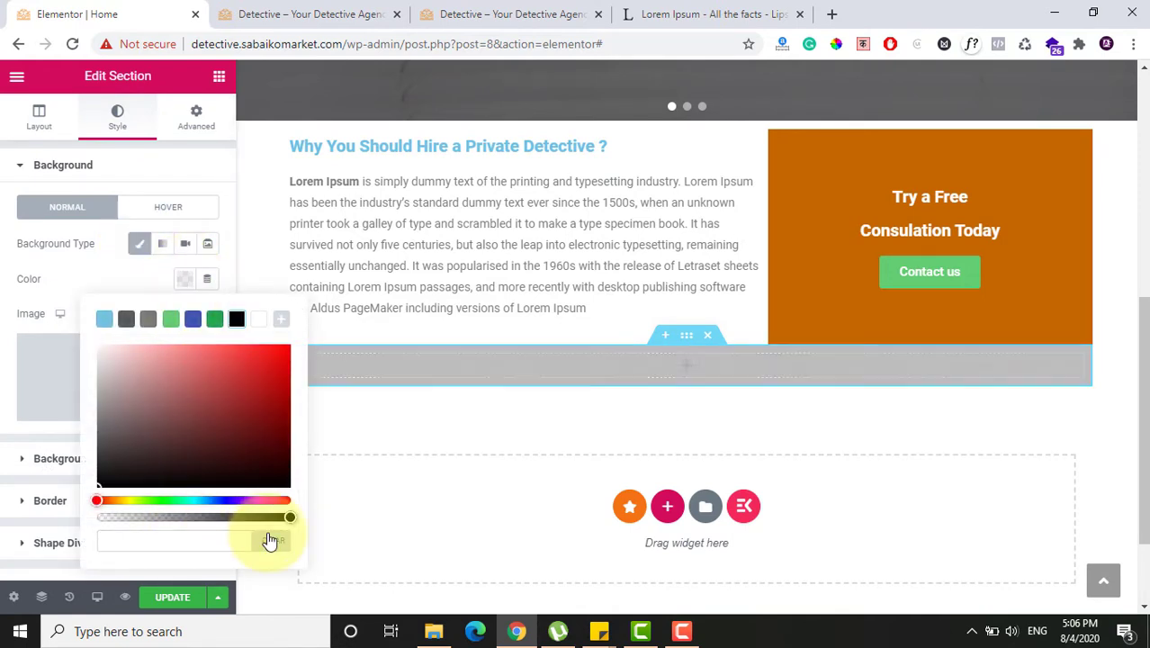
key("ctrl+v")
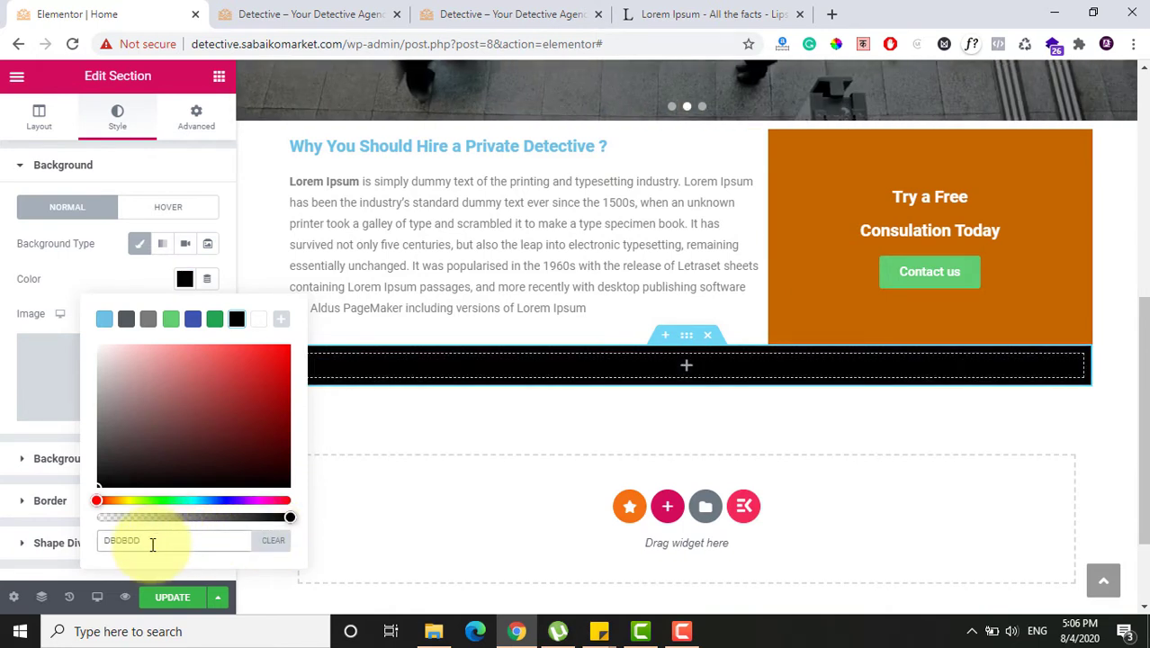
left_click(214, 543)
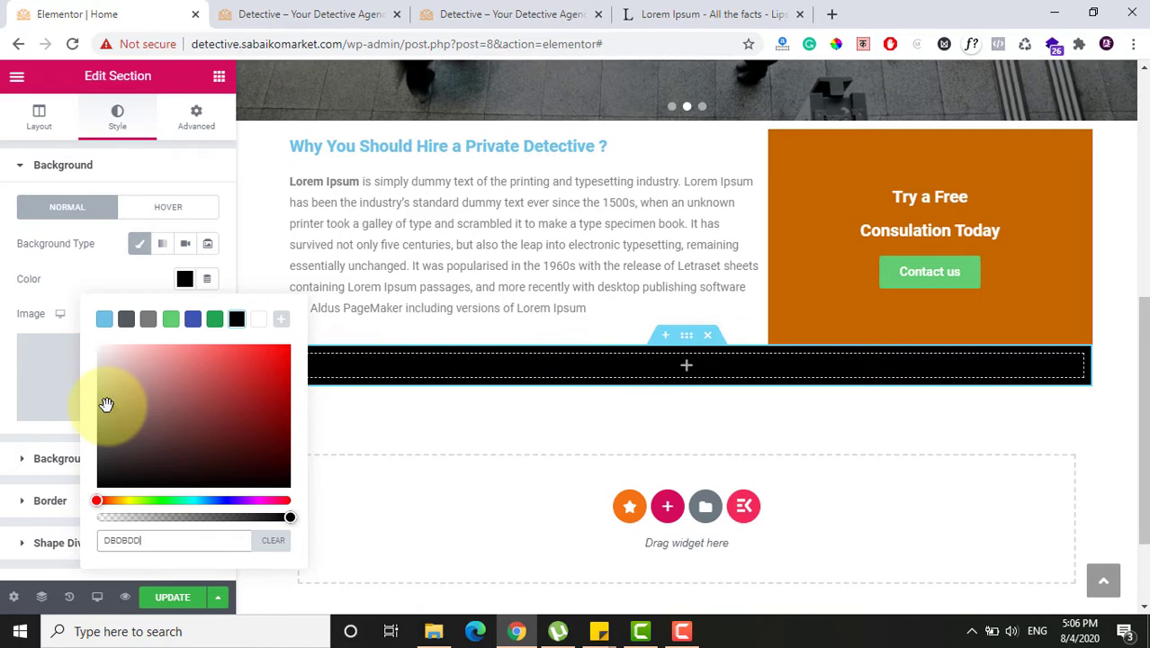
Step: Set the new section's background colour to the grey #928A8A and update the page
left_click(106, 405)
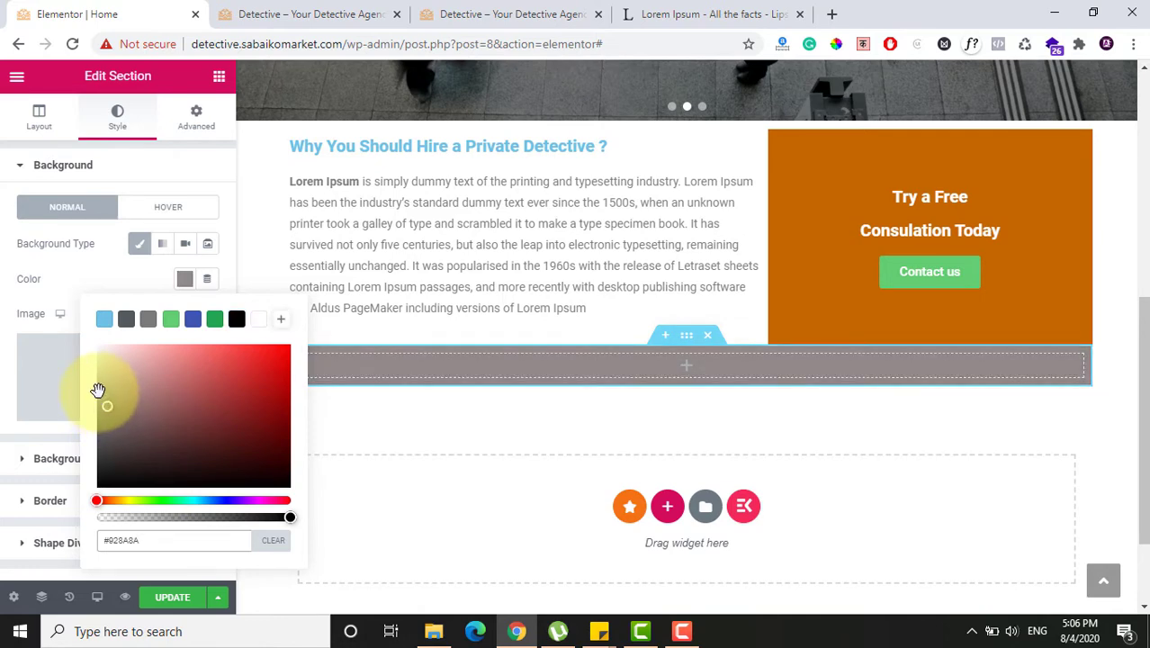
left_click(3, 418)
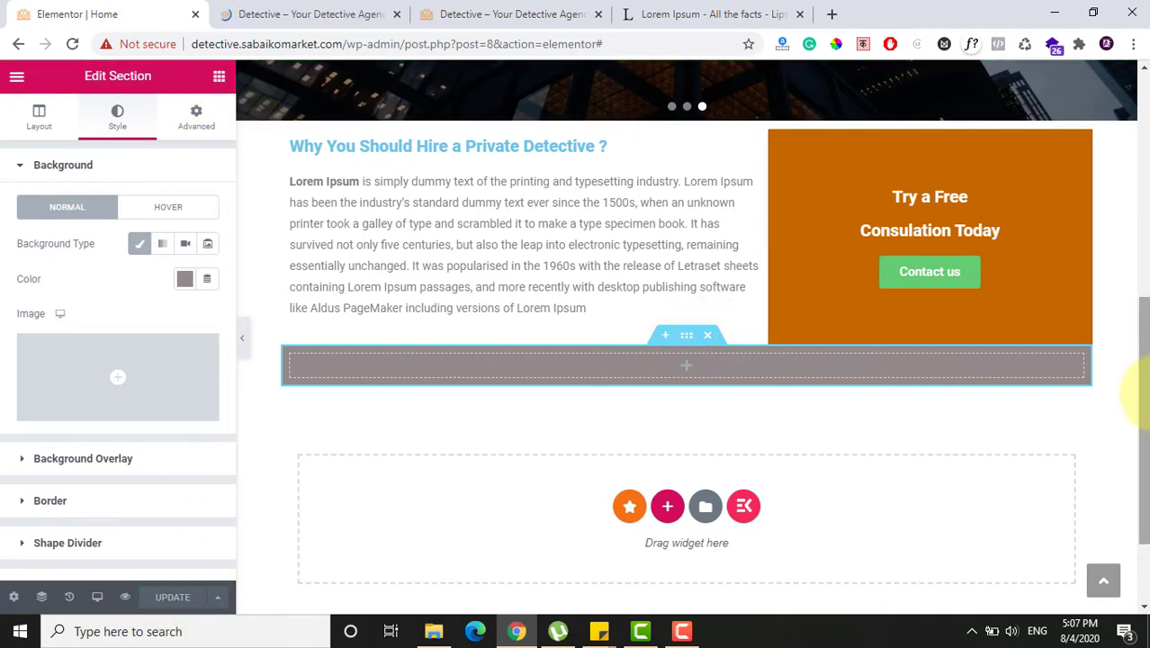
left_click(1141, 77)
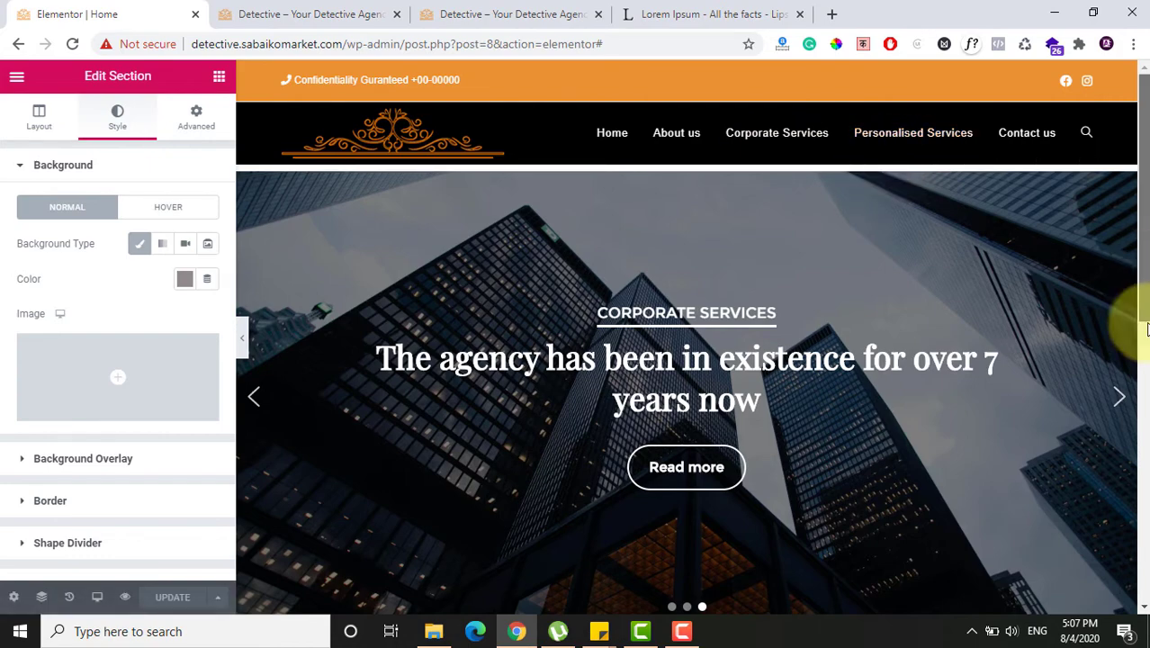
left_click_drag(1130, 321, 1133, 514)
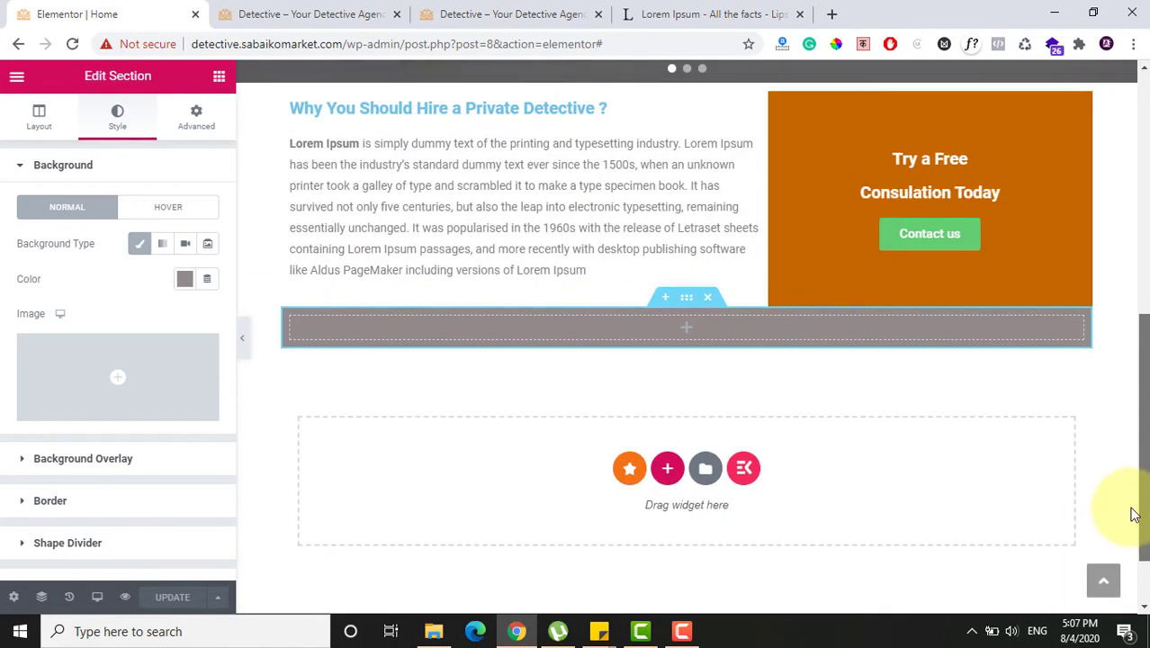
Step: Try a Dual Color Heading widget in the grey section, found by searching for "dual", and delete it
left_click(218, 77)
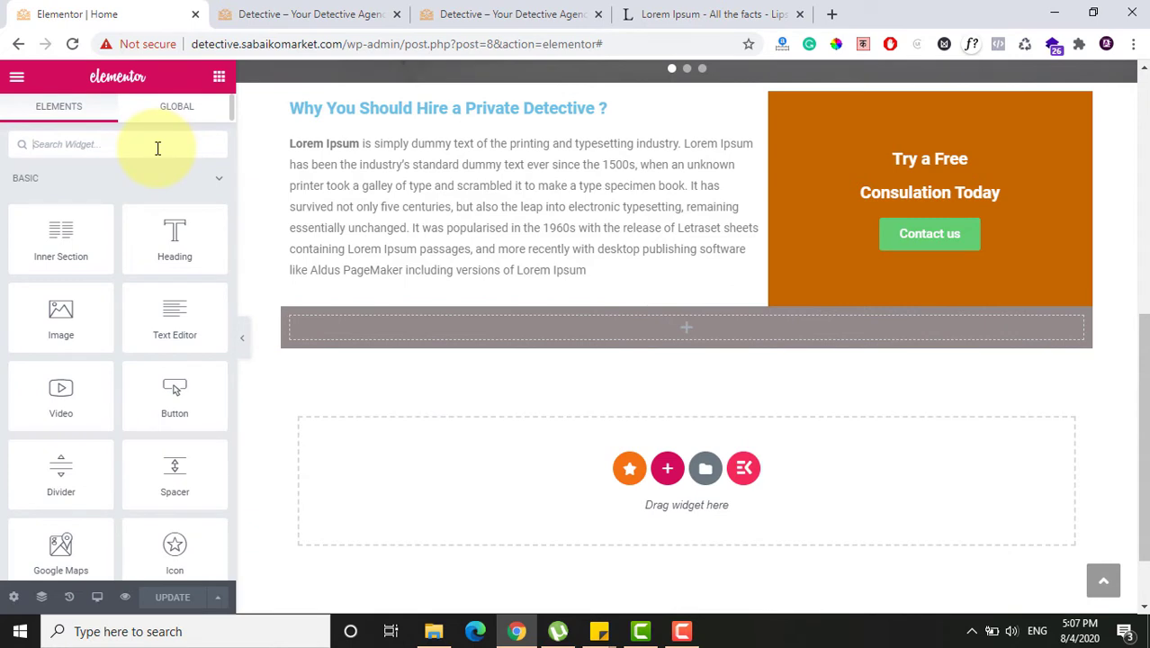
type("dual")
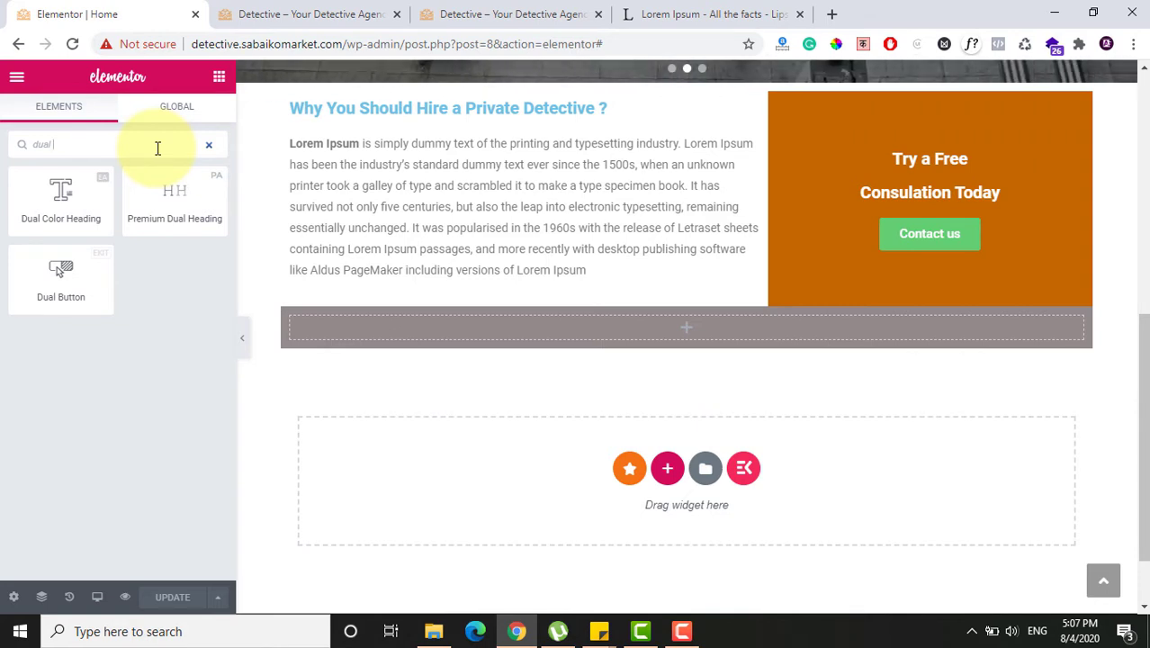
left_click_drag(83, 197, 665, 339)
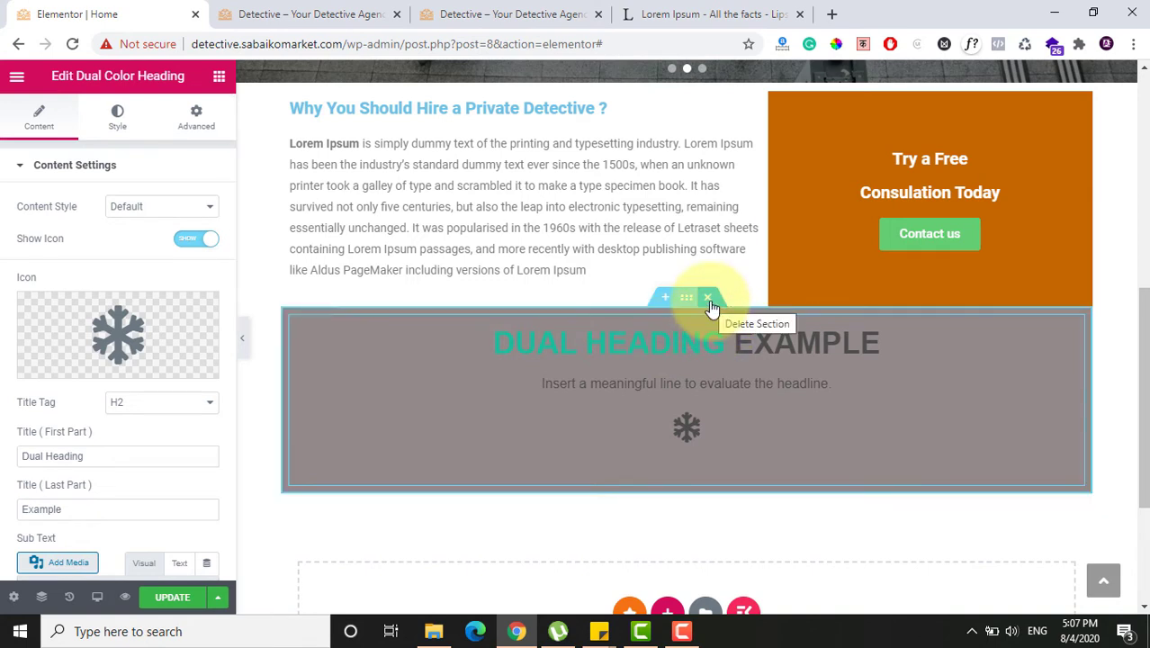
right_click(1077, 340)
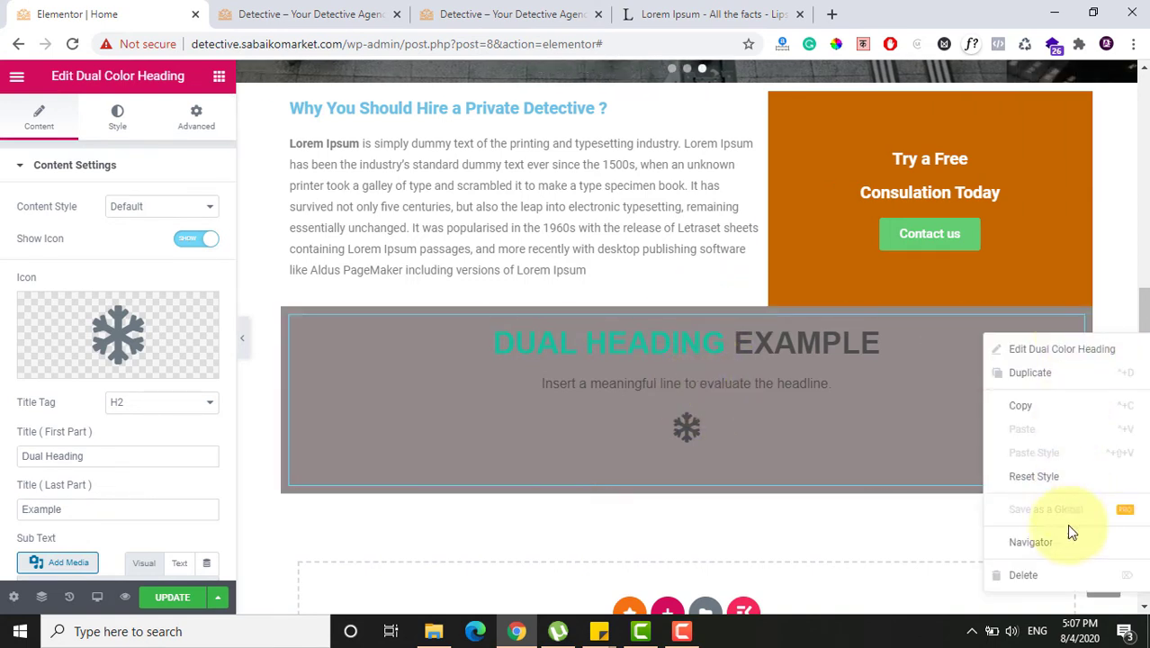
left_click(1052, 576)
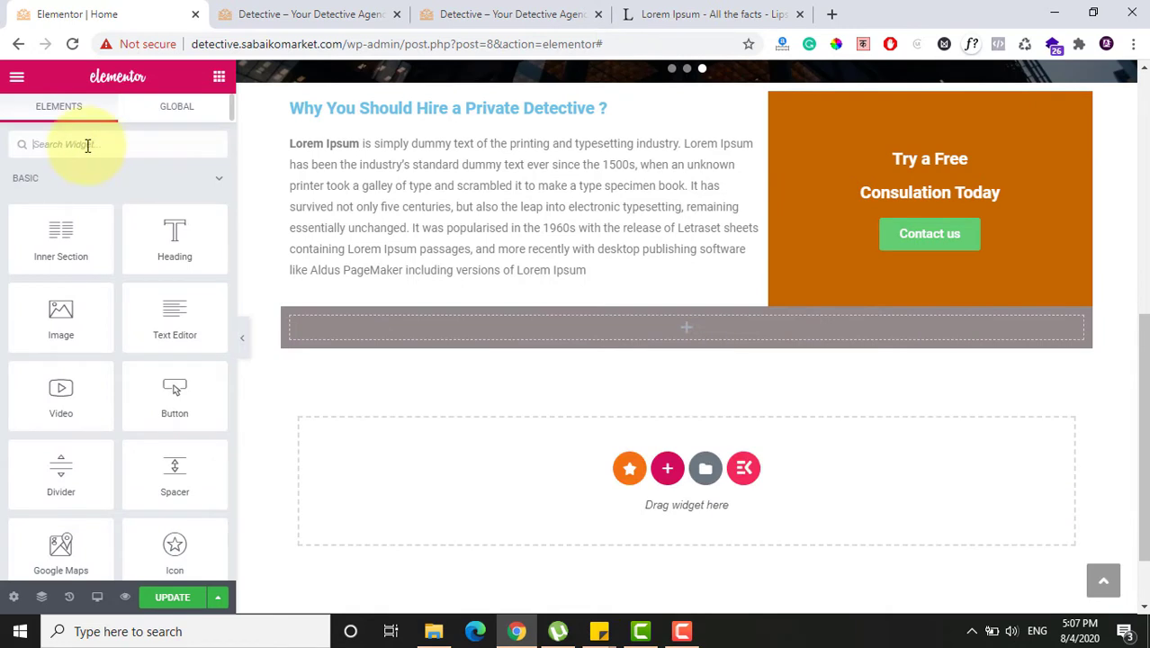
Step: Add a Premium Dual Heading widget to the grey section, found by searching the widgets for "dual"
type("dual")
left_click_drag(154, 190, 694, 326)
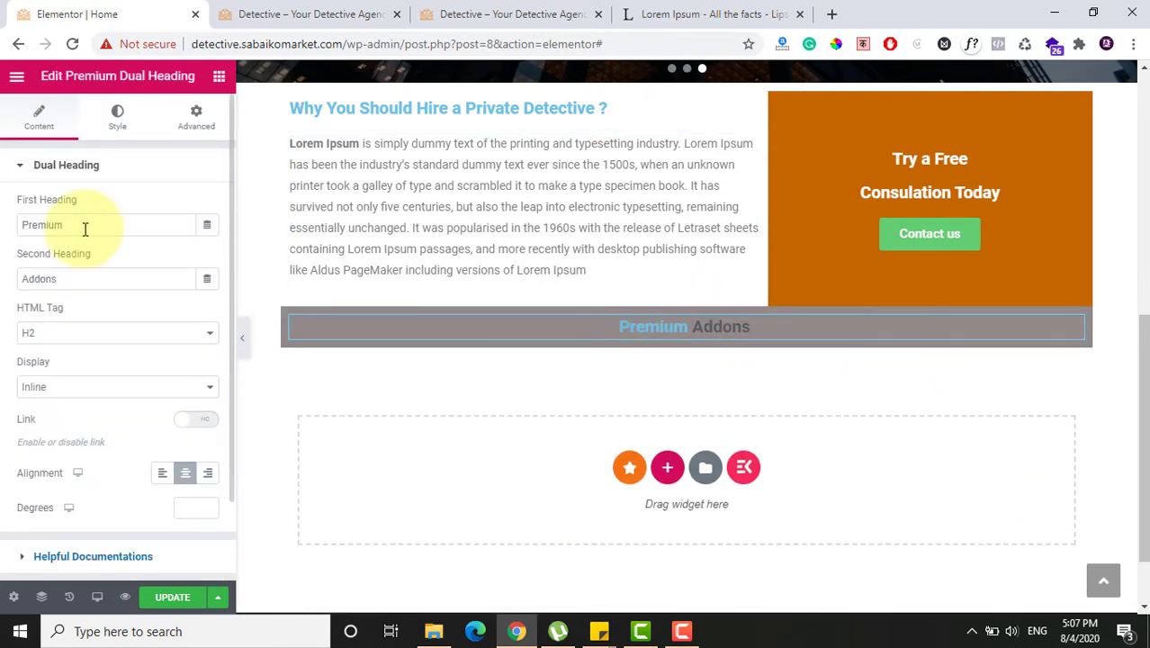
left_click_drag(81, 225, 23, 229)
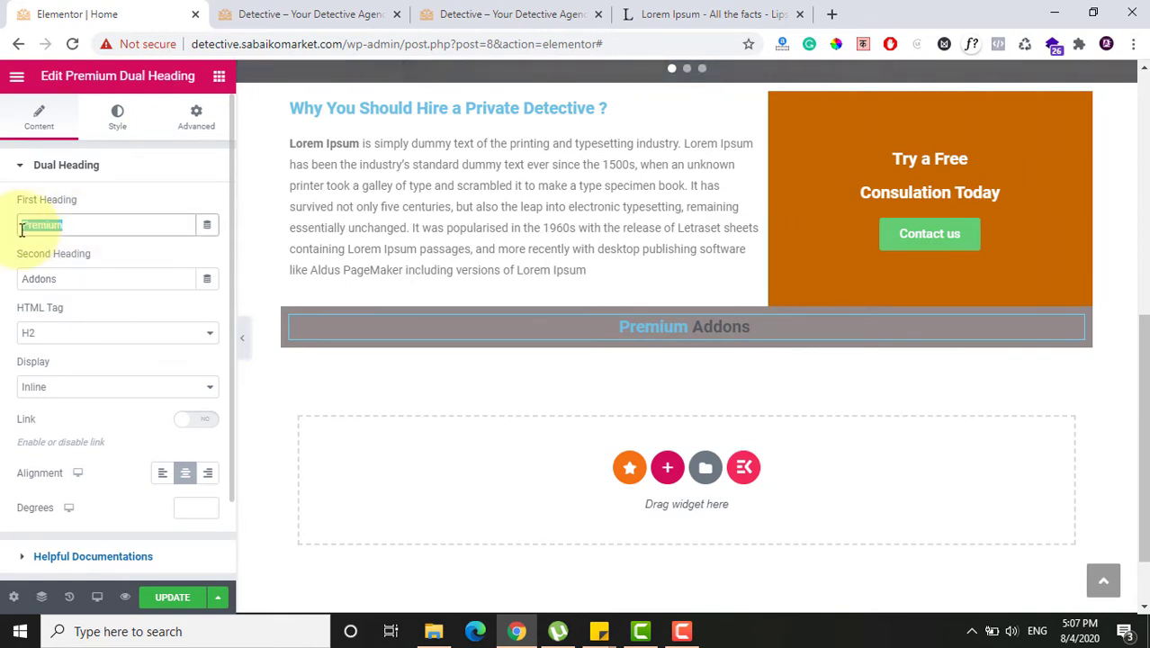
Step: Search the widgets for "dual" again and look through the site's installed plugins for the addon that supplies the dual heading
left_click(219, 76)
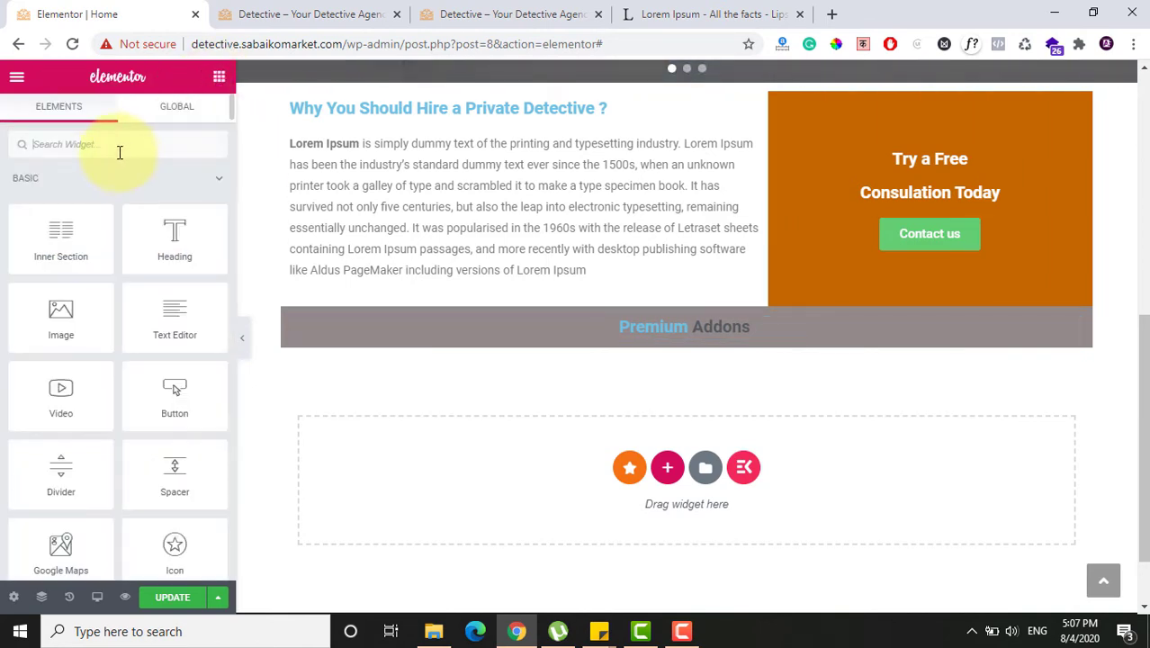
type("dual")
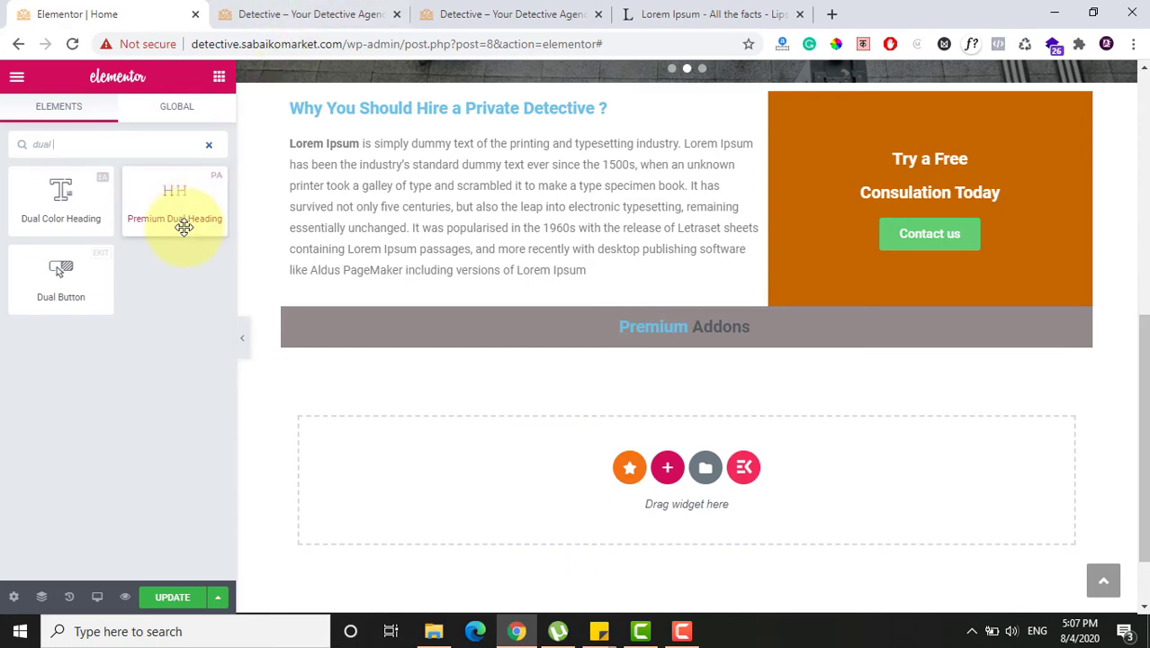
left_click(346, 12)
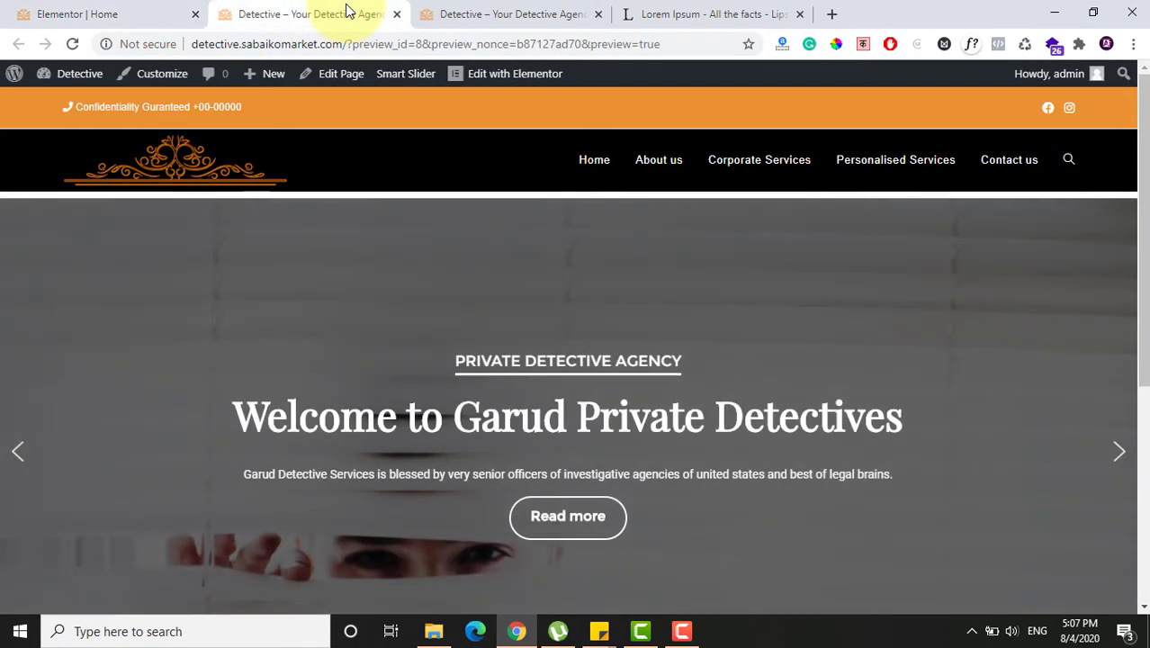
left_click(80, 73)
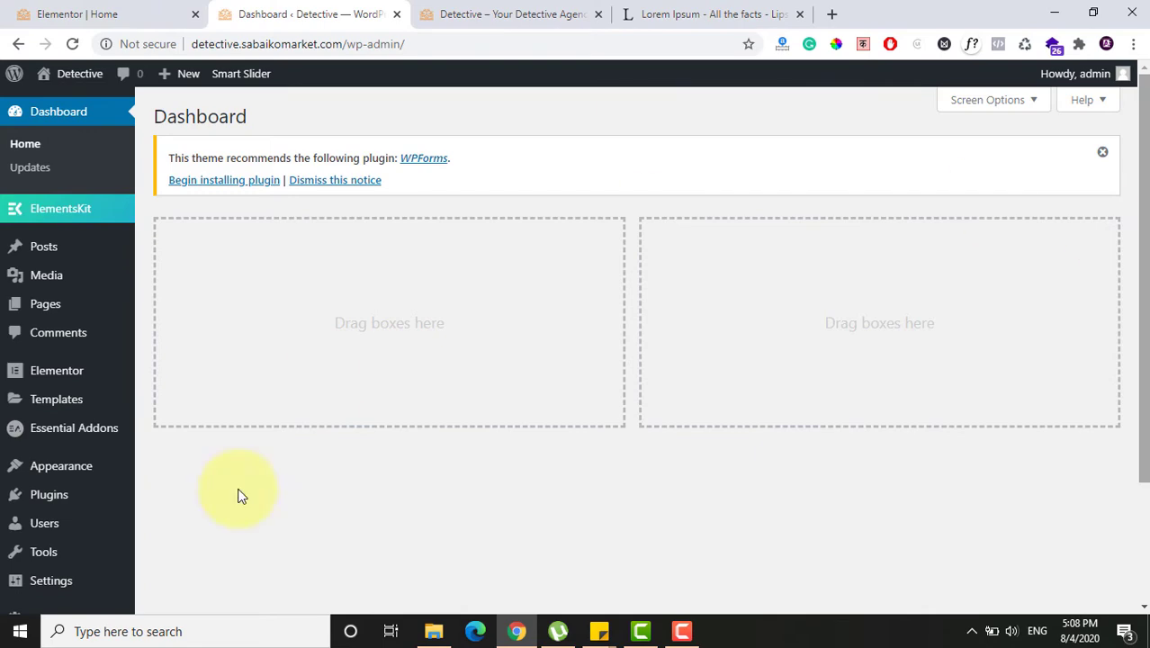
left_click(41, 494)
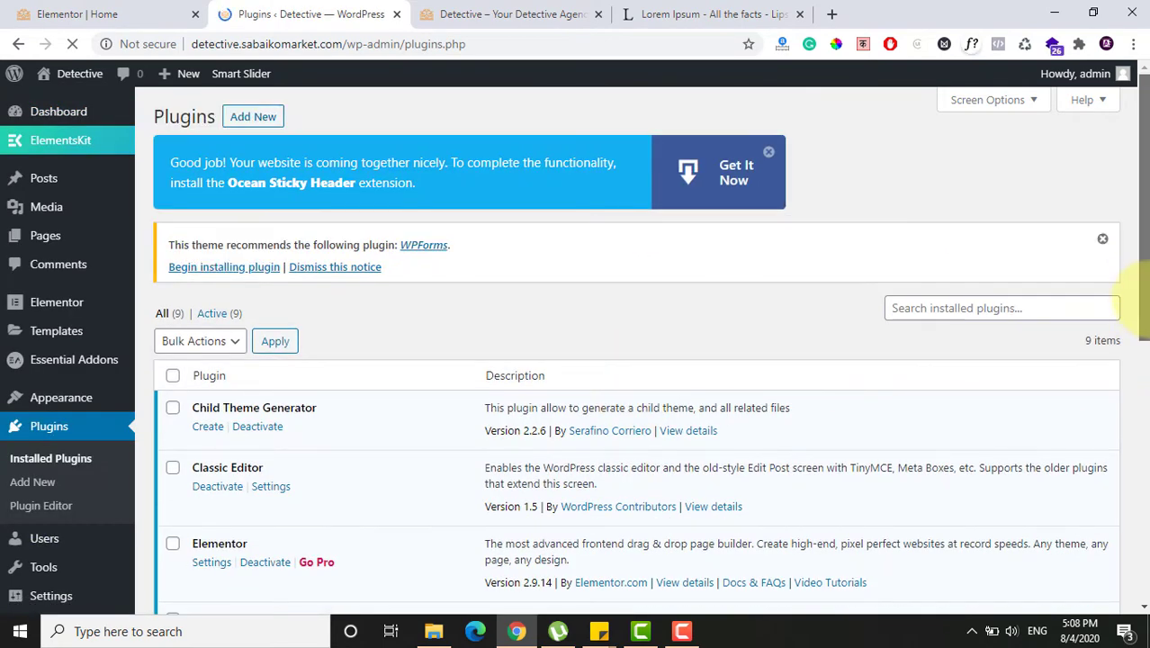
left_click_drag(1141, 297, 1143, 558)
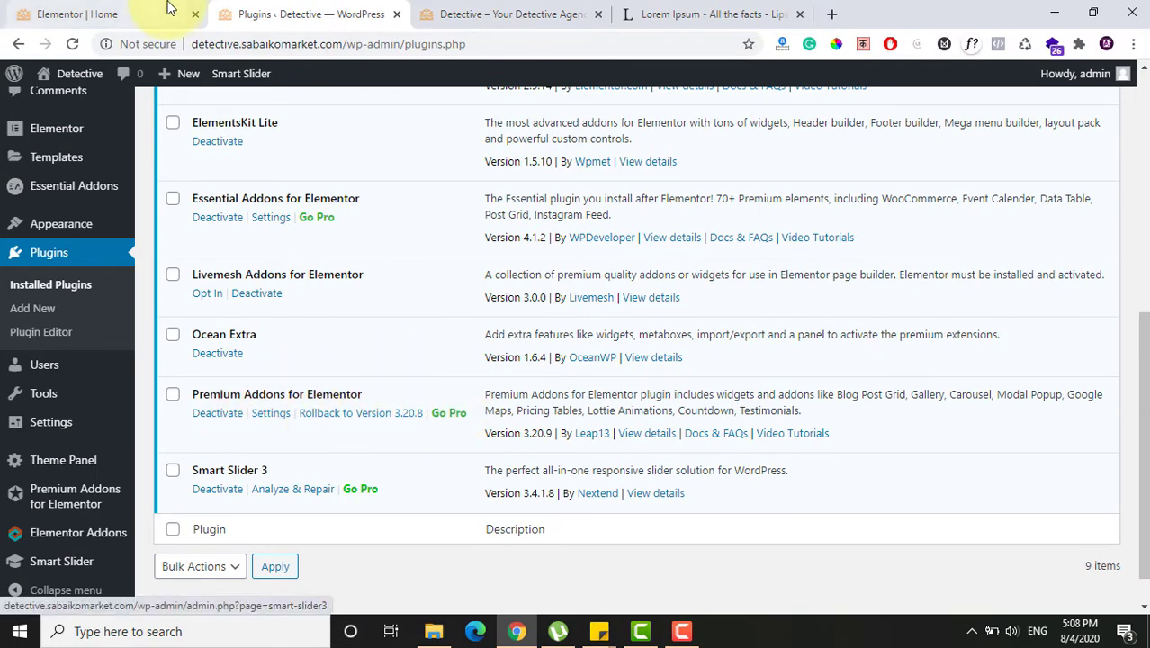
left_click(90, 14)
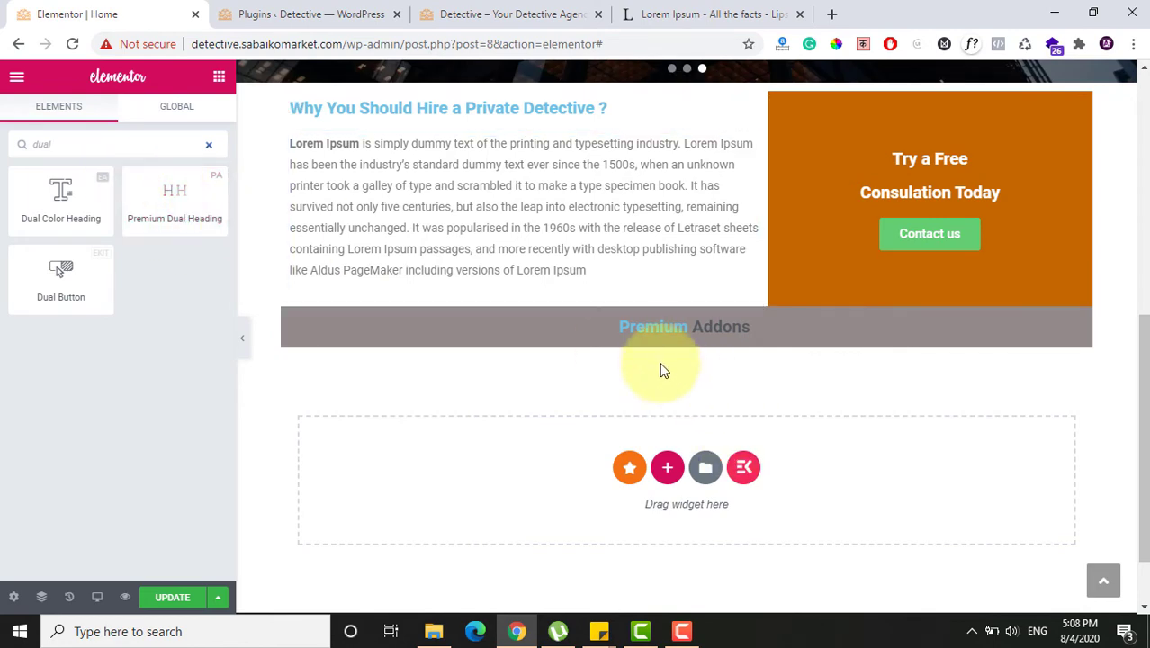
Step: Set the dual heading's first part to "Personalised" and its second part to "Services", and update the page
left_click(676, 326)
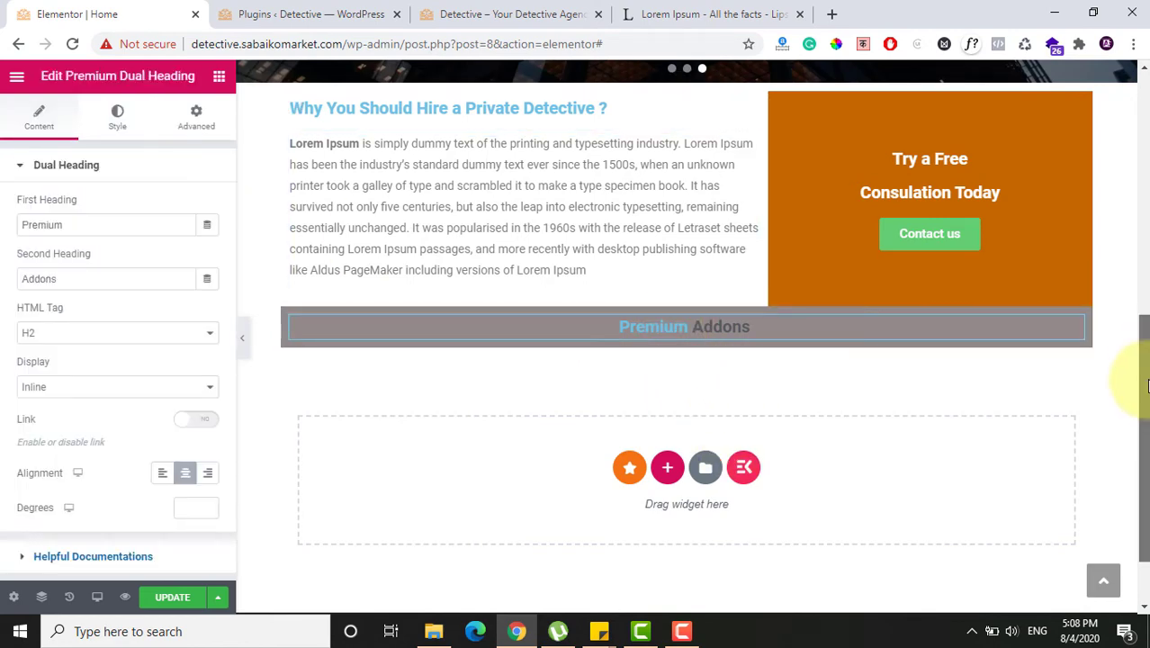
left_click_drag(1142, 378, 1135, 311)
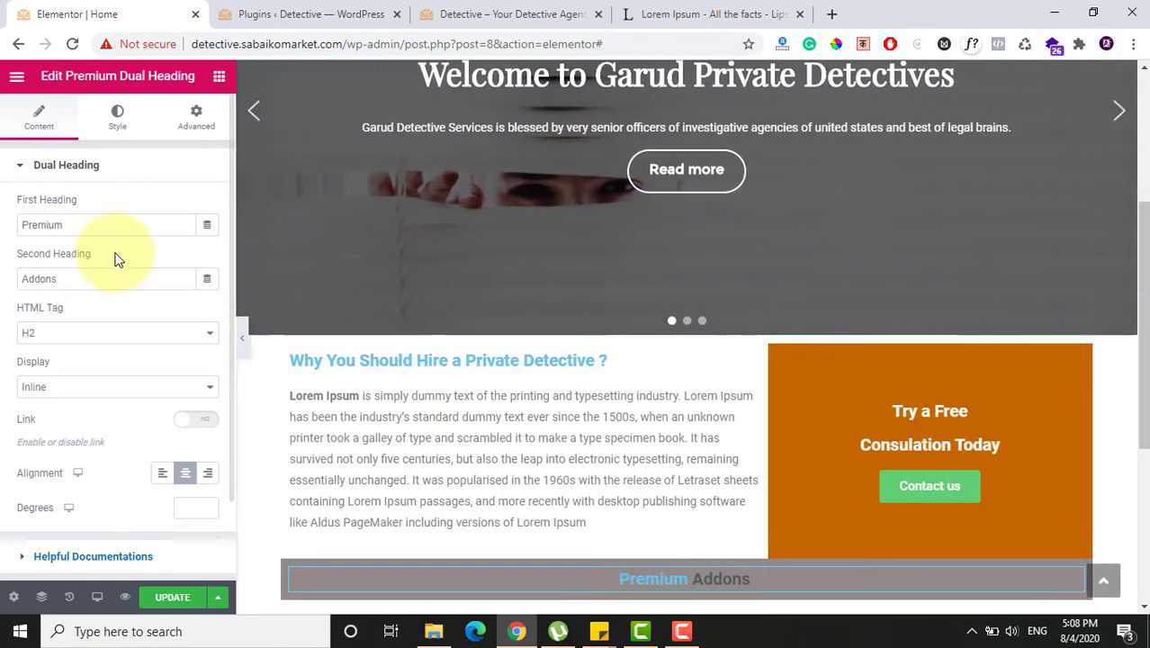
left_click_drag(68, 225, 25, 225)
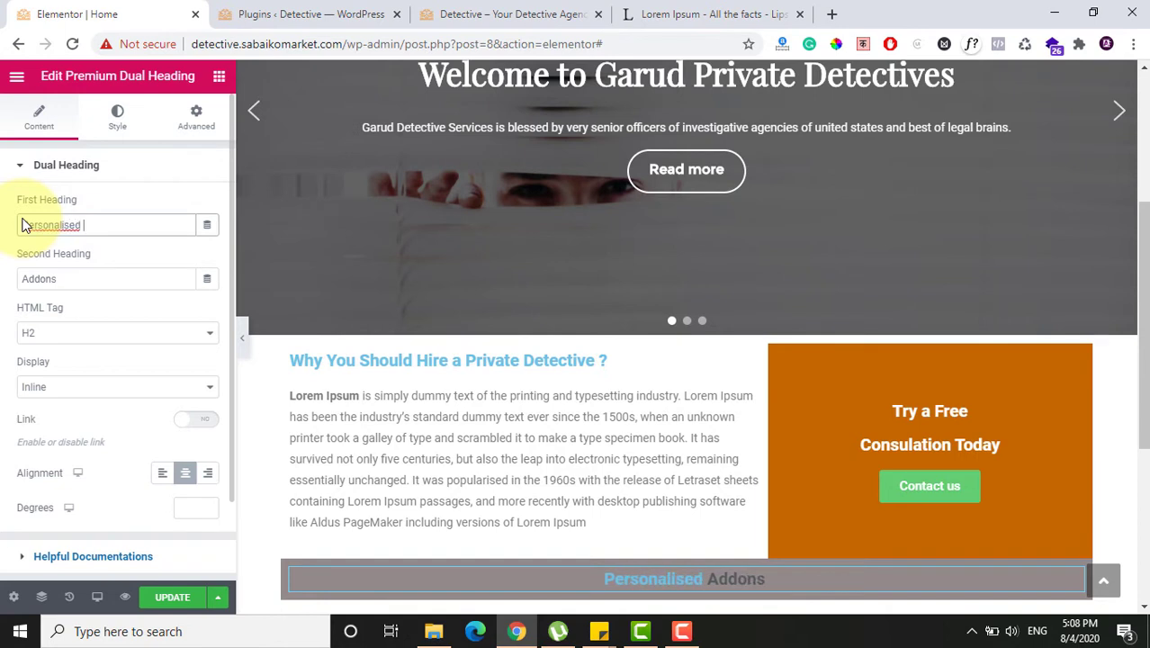
left_click_drag(1139, 304, 1140, 385)
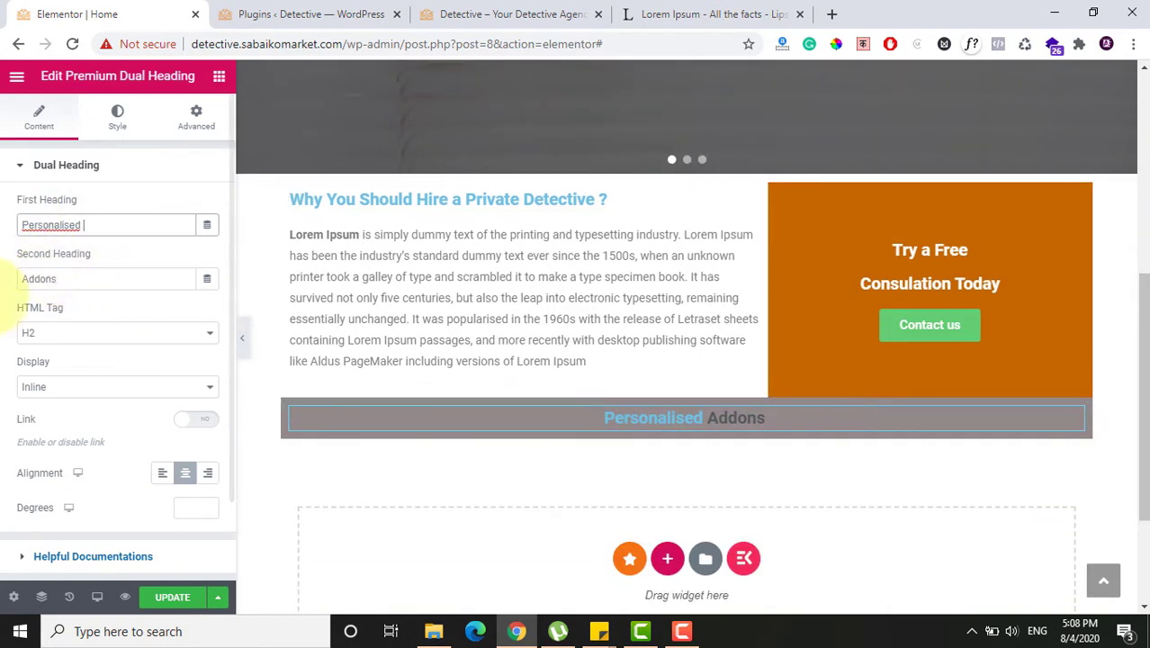
left_click_drag(85, 276, 4, 290)
type("Servi")
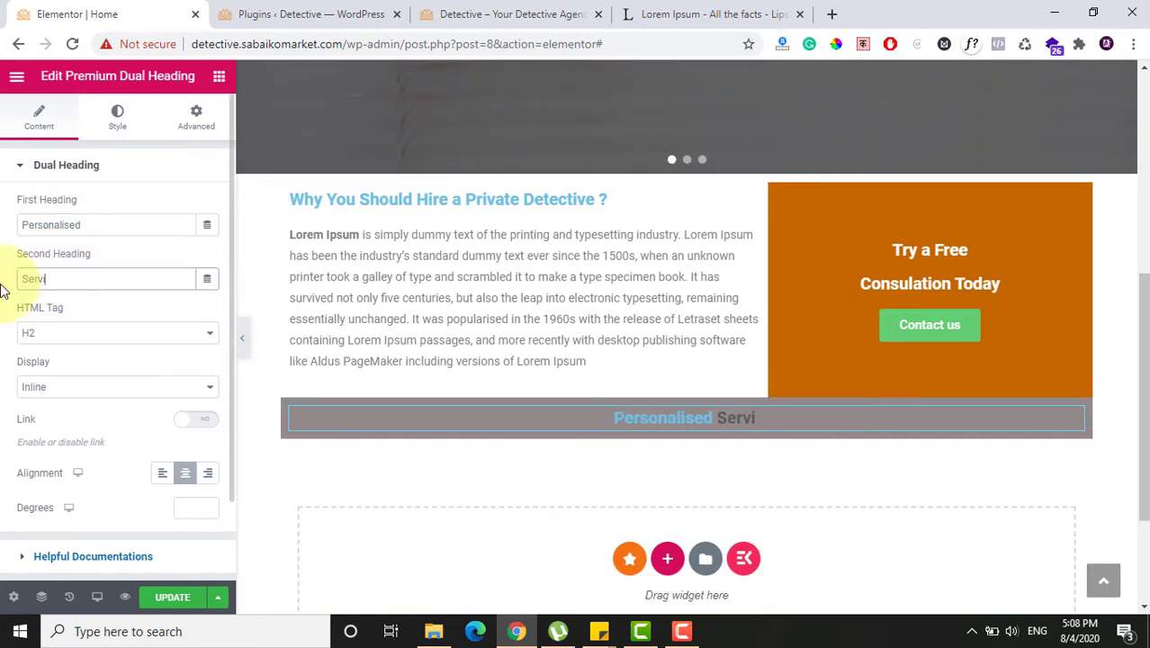
type("ces")
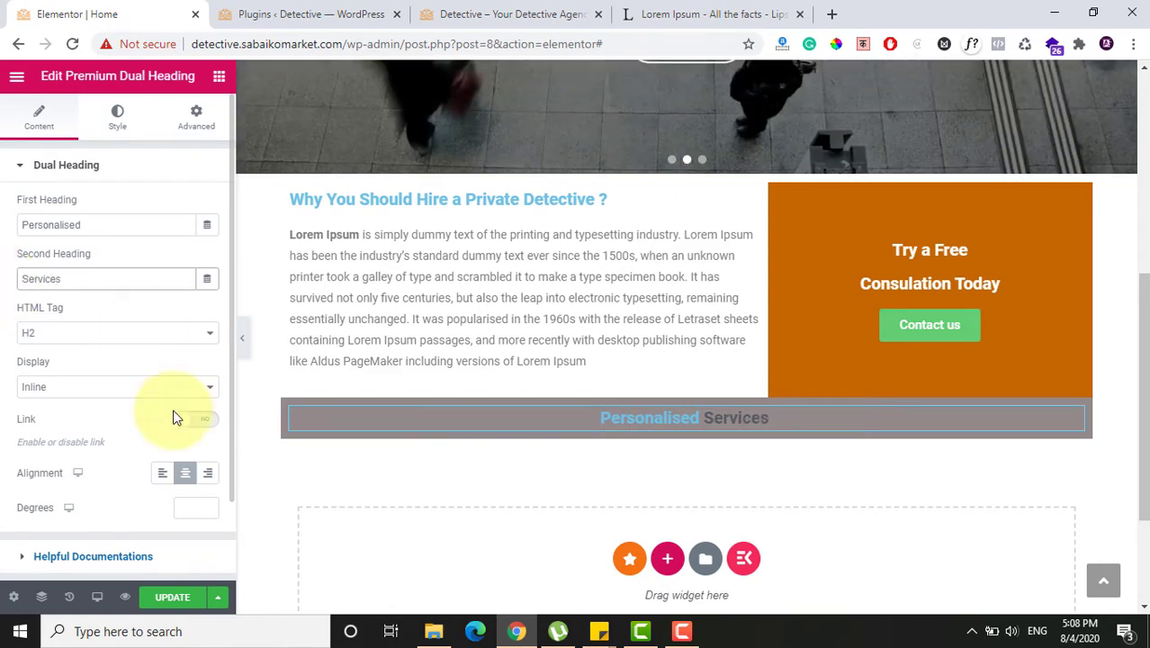
left_click(172, 599)
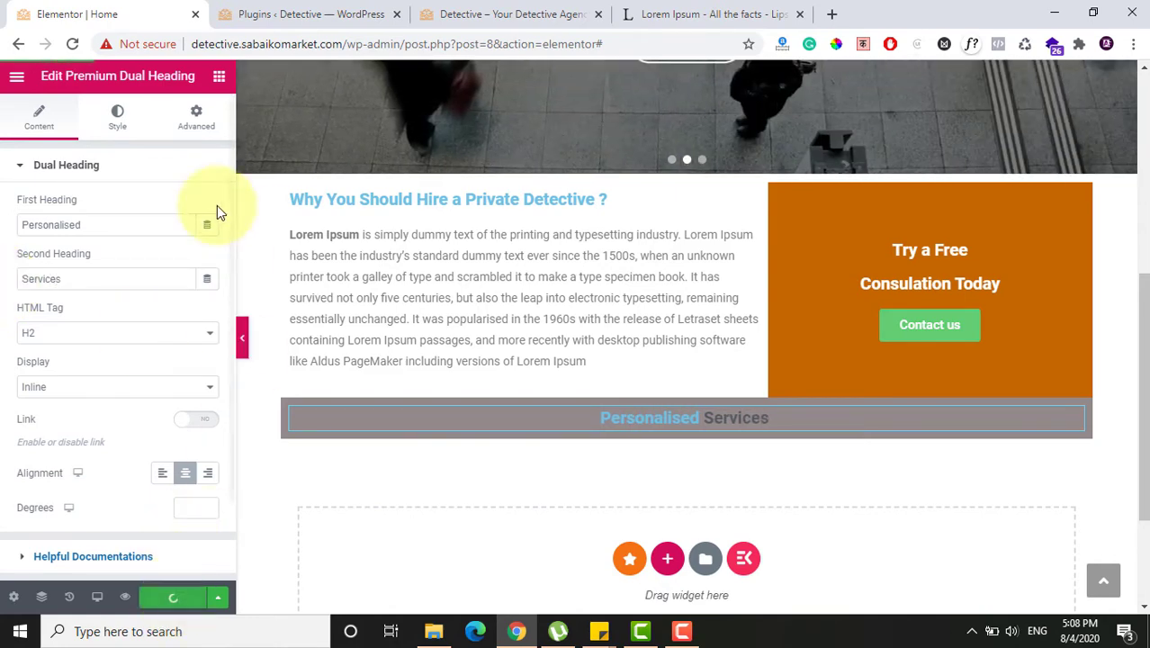
Step: Check the heading in the page preview, extend its first part to "Personalised Detective" and update the page
left_click(309, 10)
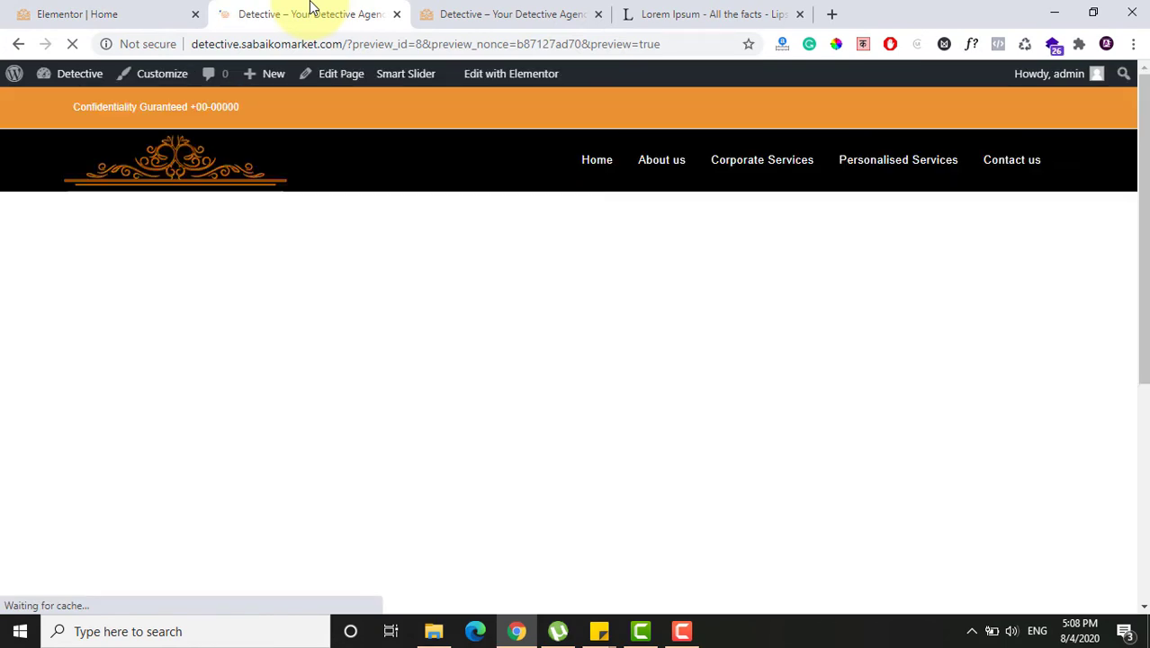
left_click_drag(1144, 119, 1138, 478)
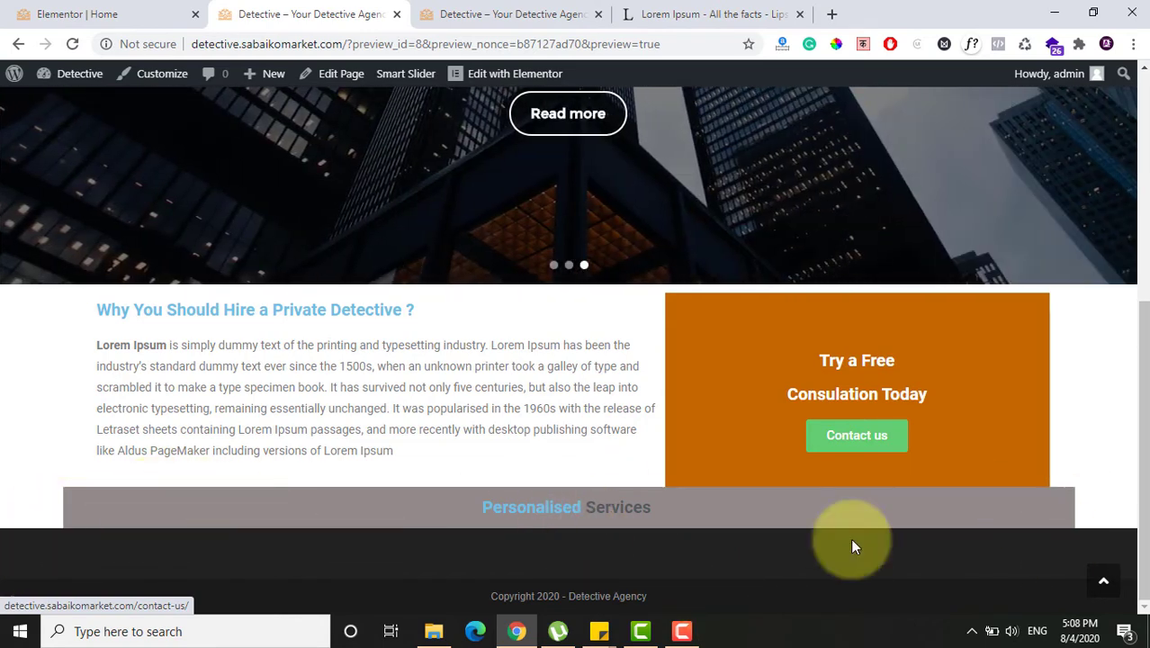
left_click(146, 11)
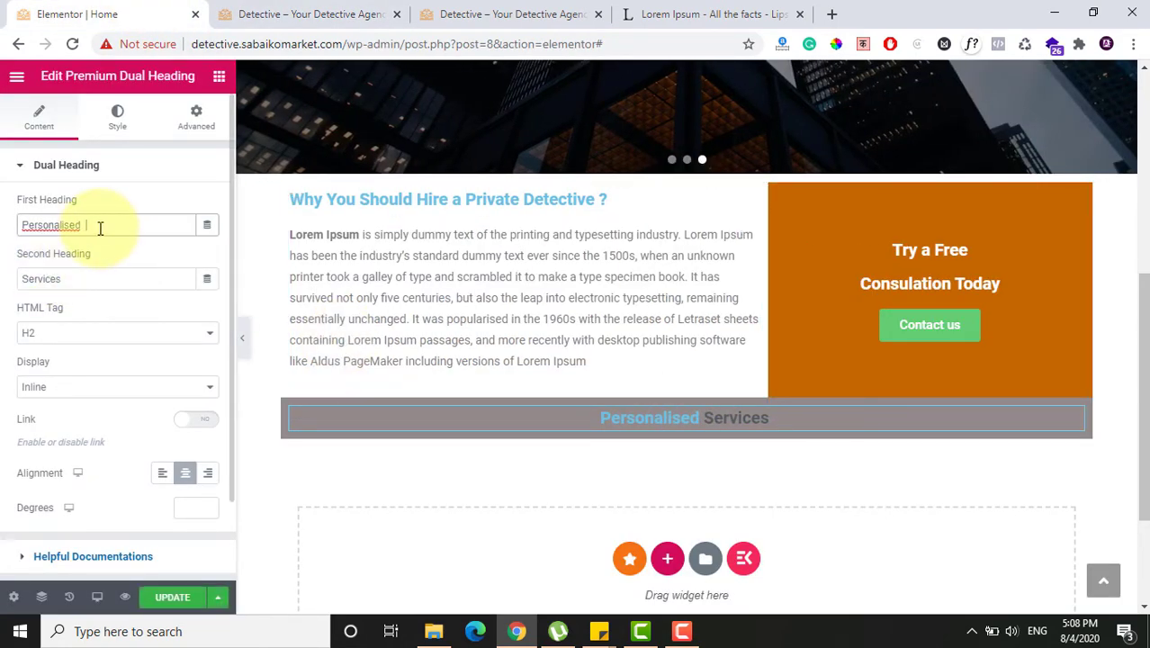
type("Detective")
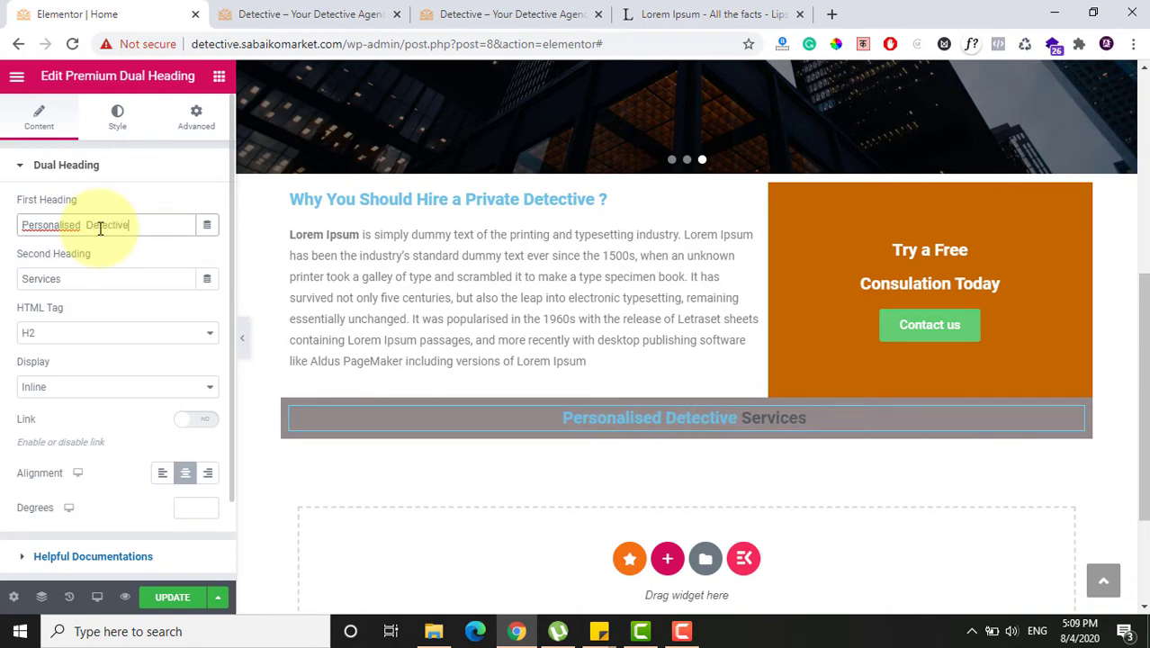
left_click(174, 598)
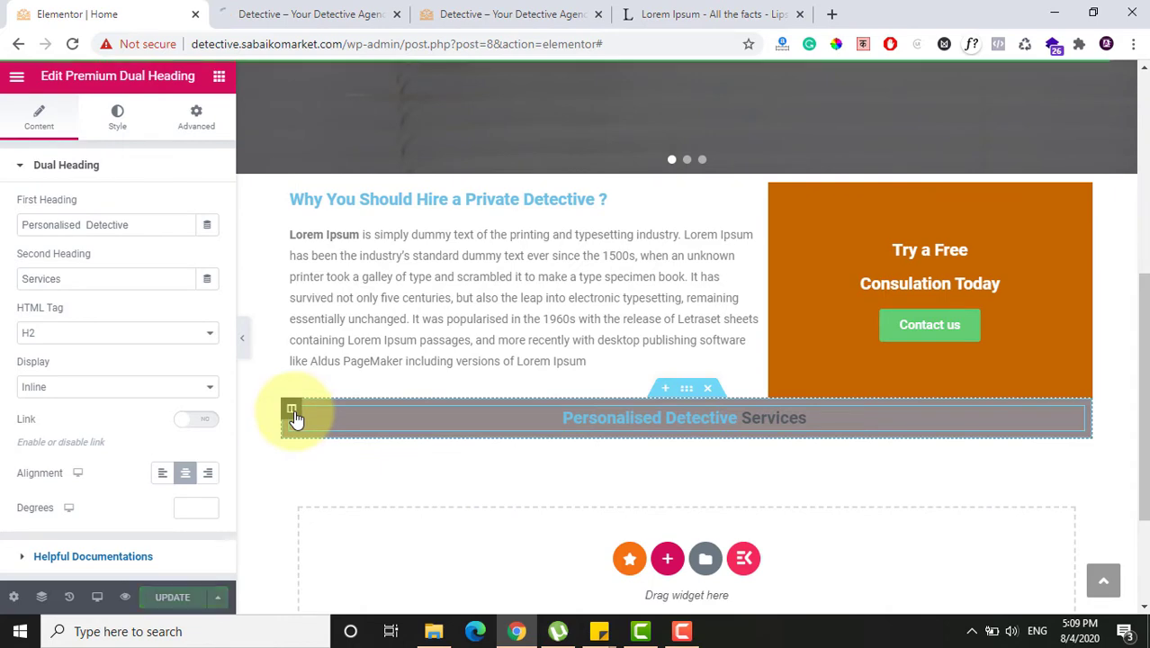
Step: Open the grey section's column settings and examine the width of the section in the page preview
left_click(291, 410)
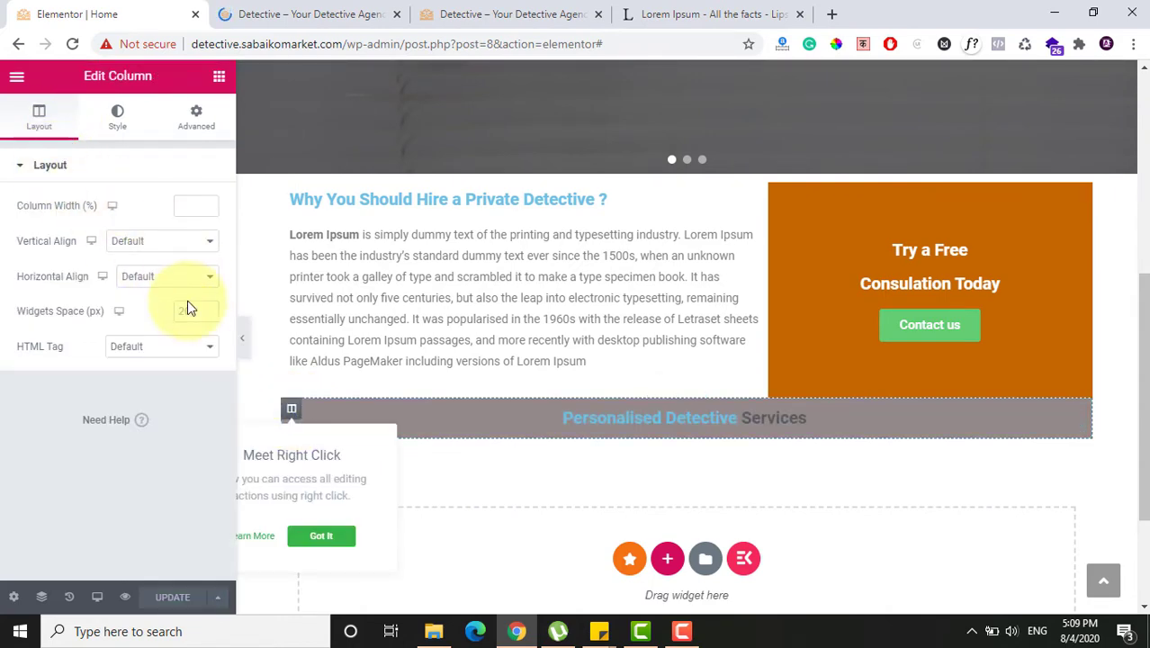
left_click(282, 11)
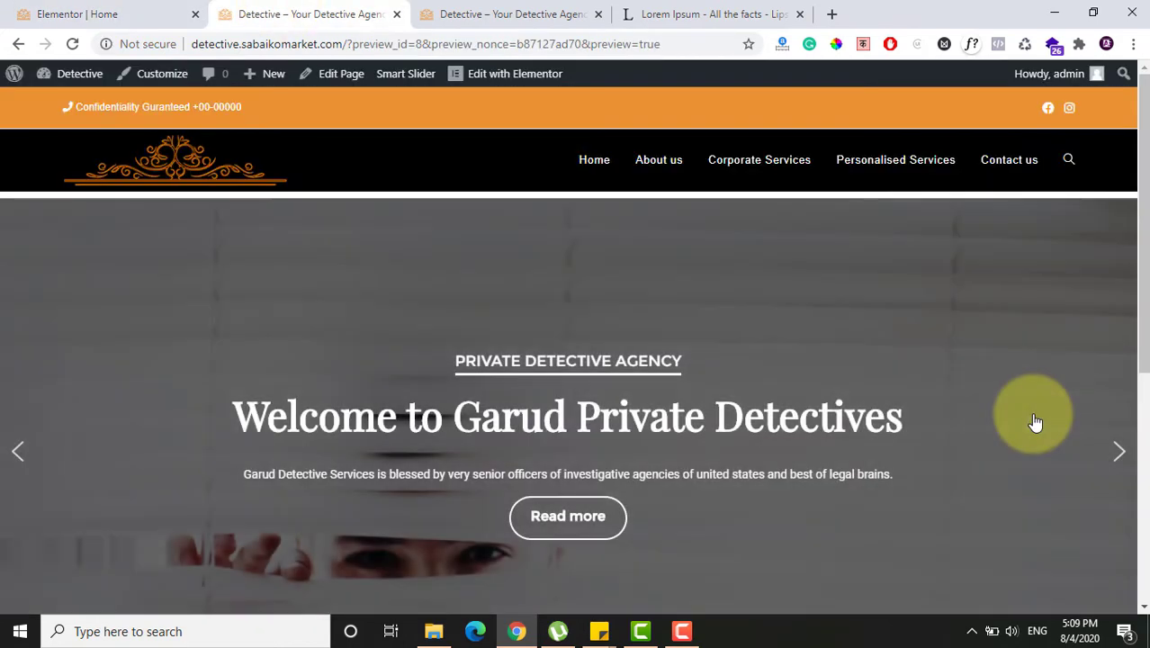
left_click_drag(1139, 207, 1110, 581)
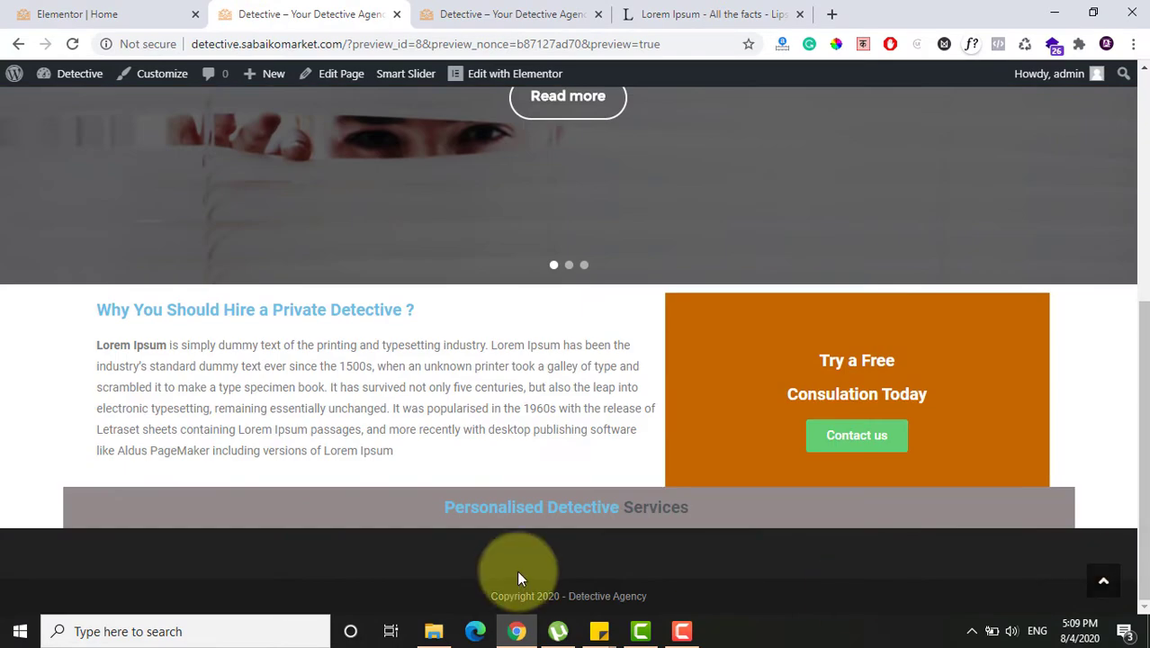
left_click(94, 11)
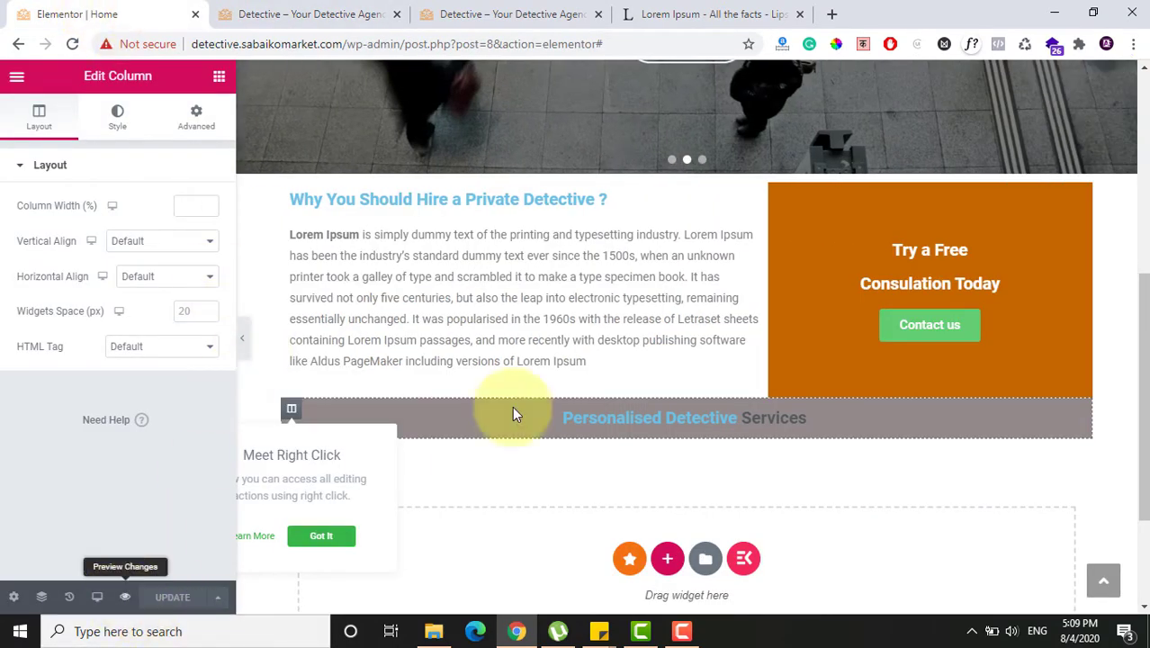
left_click_drag(1136, 385, 1142, 441)
Step: On the Home page's WordPress edit screen, set the OceanWP Content Layout to 100% Full Width and update the page
left_click(295, 11)
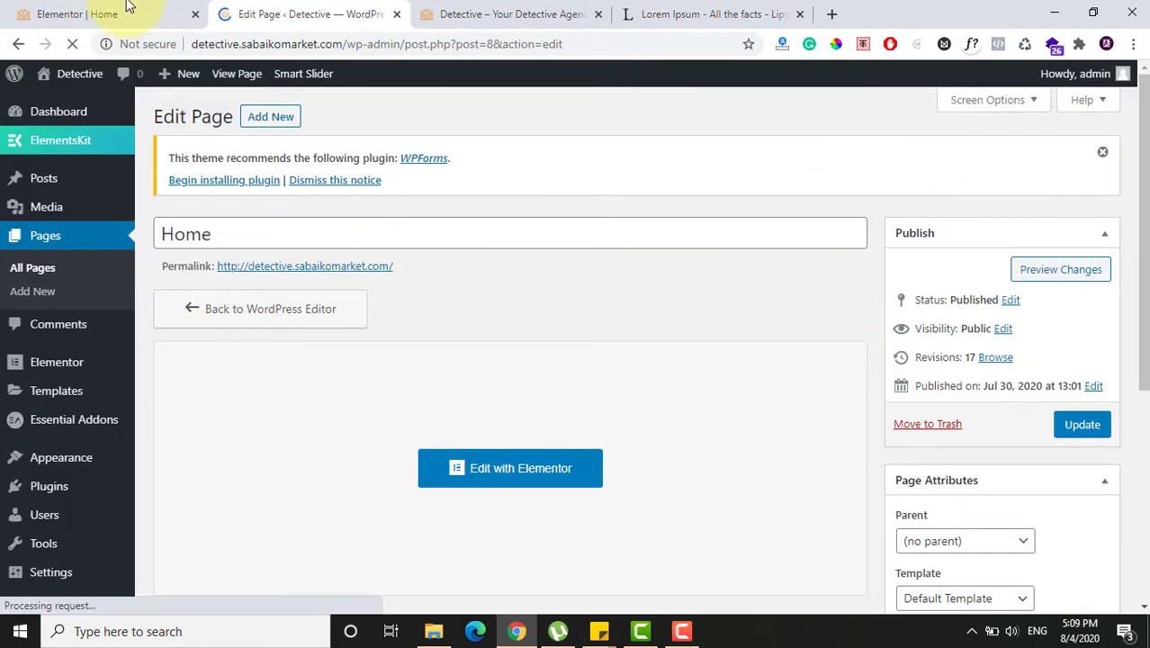
left_click(127, 7)
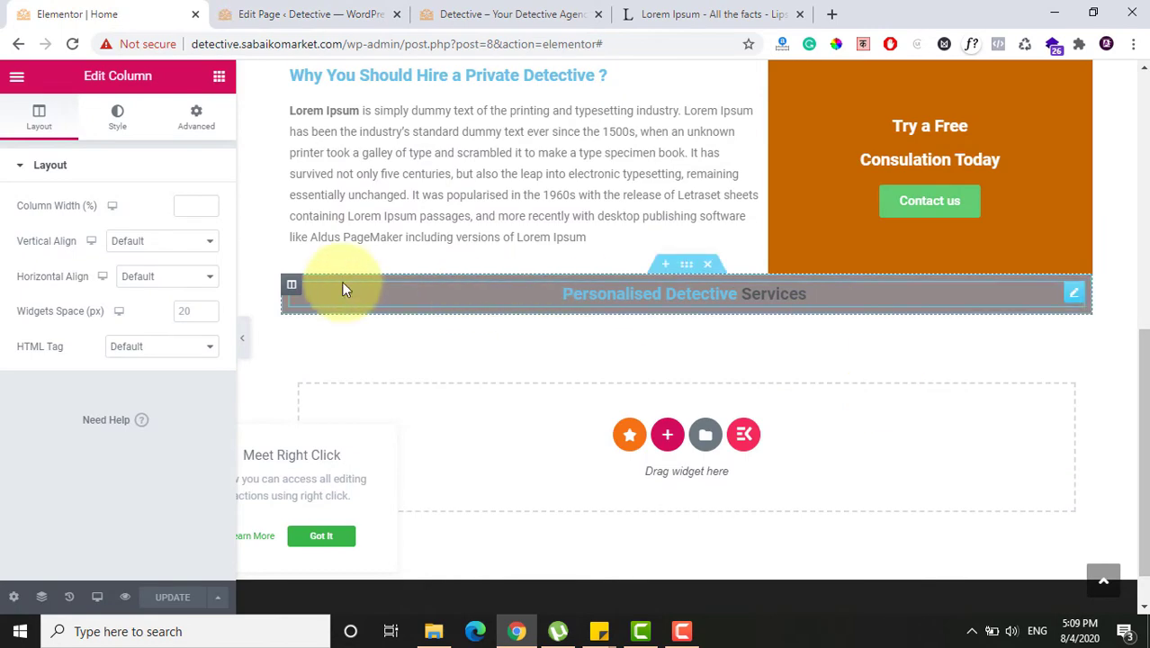
left_click(291, 288)
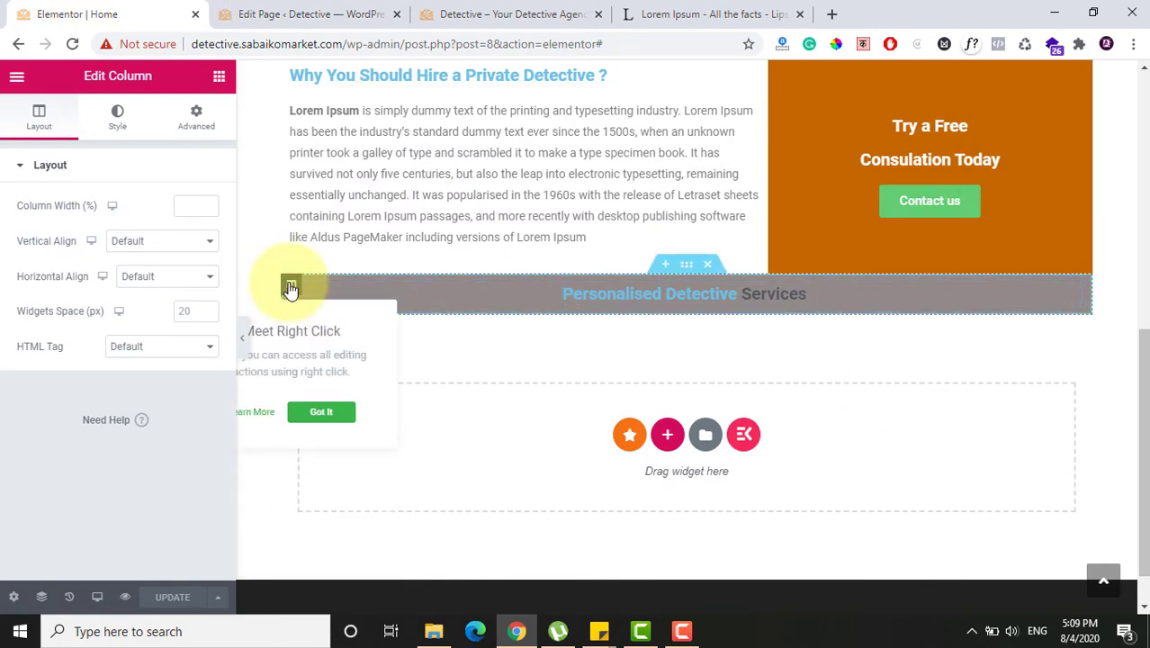
left_click(266, 11)
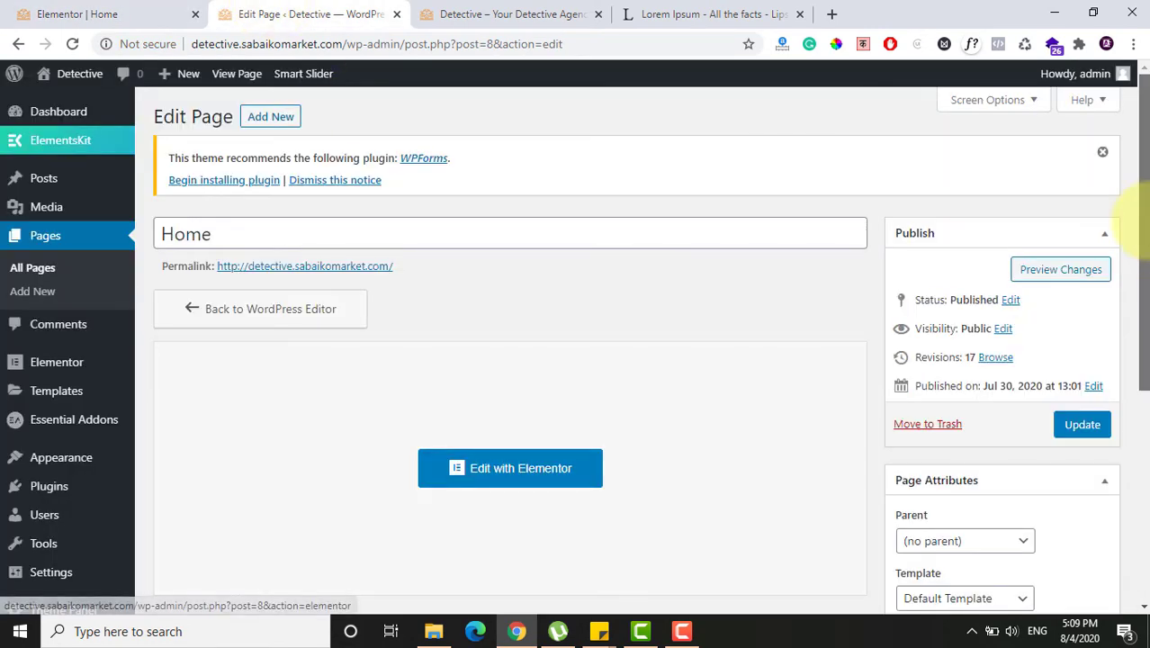
left_click_drag(1138, 212, 1144, 437)
left_click(691, 354)
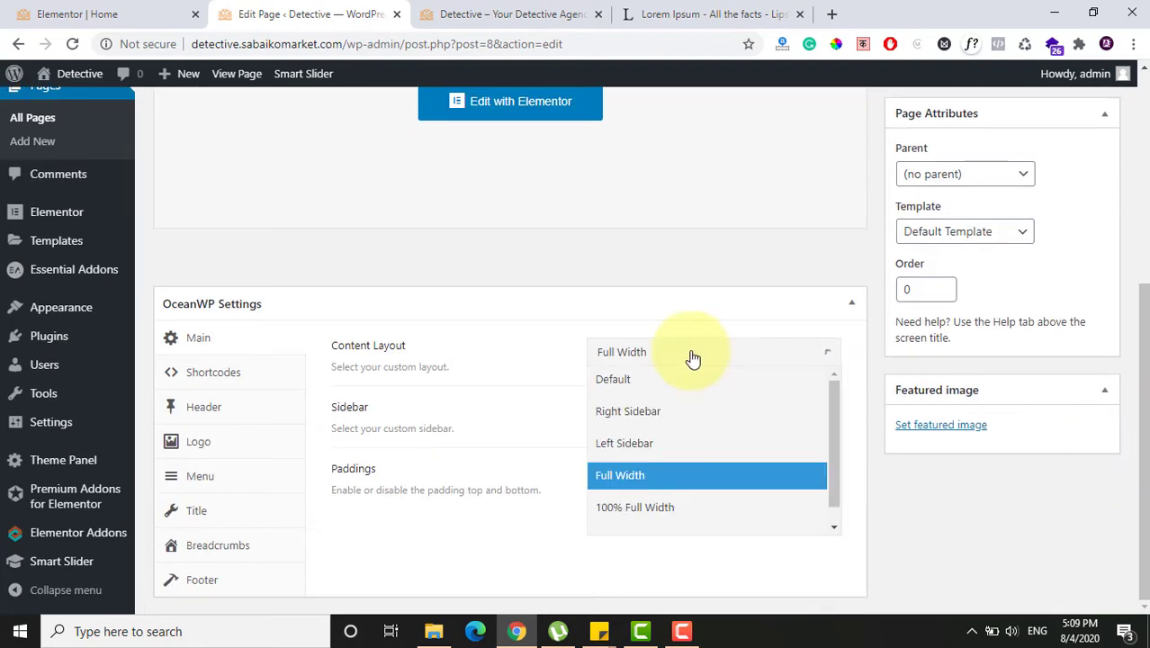
left_click(647, 507)
scroll(1129, 360, "up", 4)
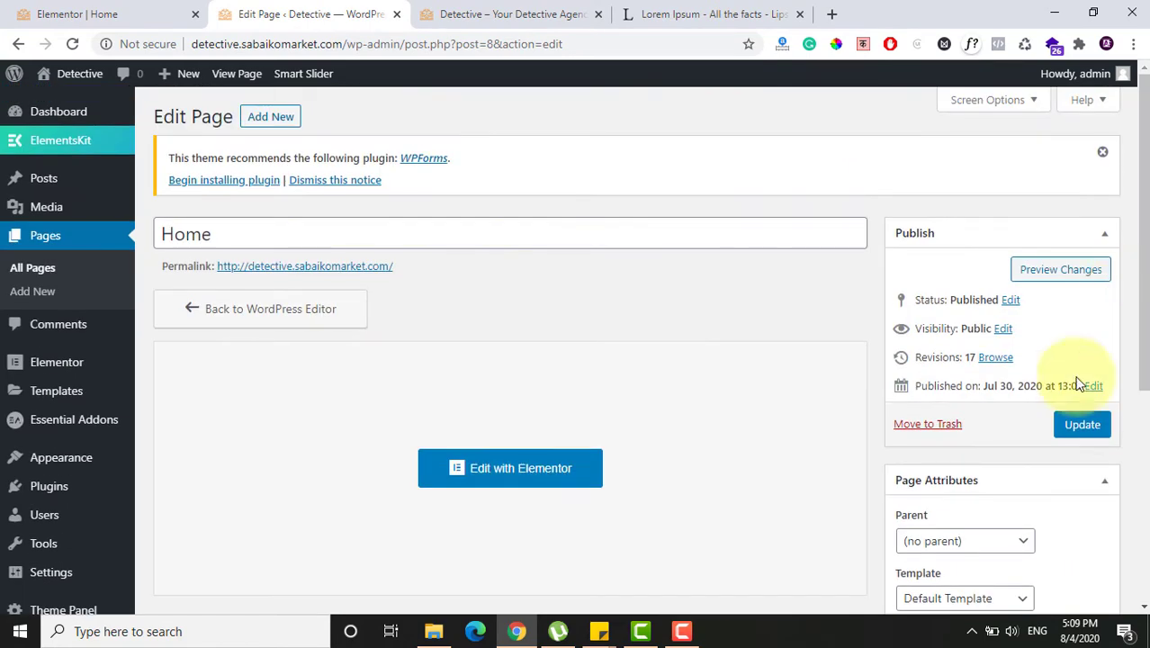
left_click(1078, 426)
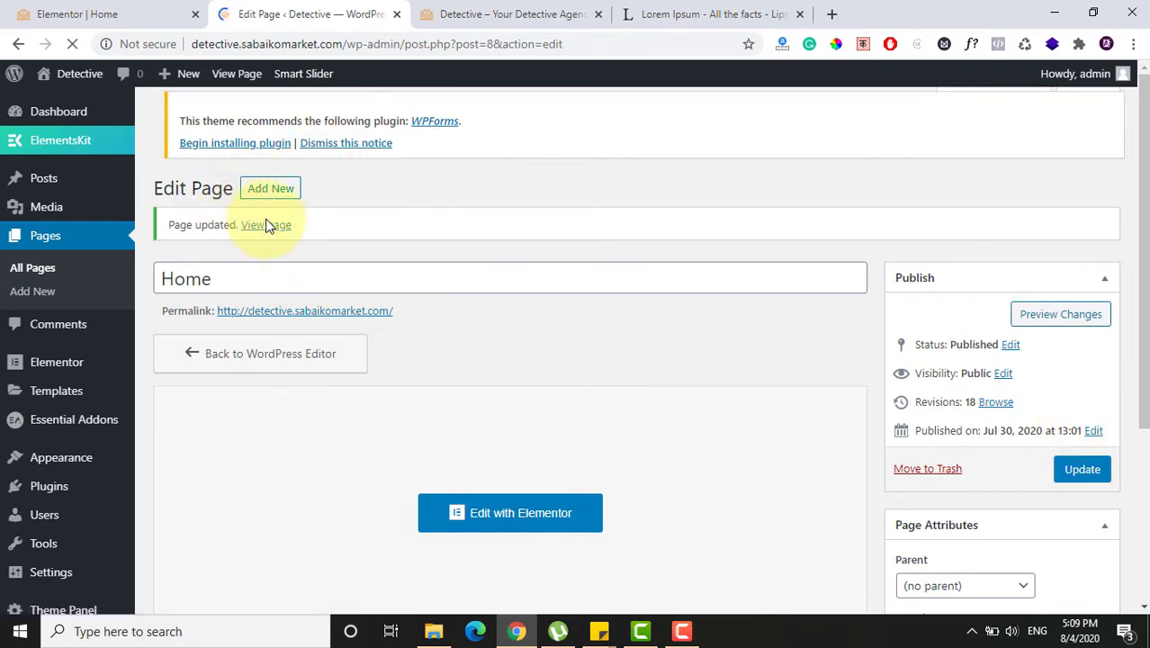
Step: View the Home page in a new browser tab and examine how wide the grey heading section is
right_click(266, 229)
left_click(308, 236)
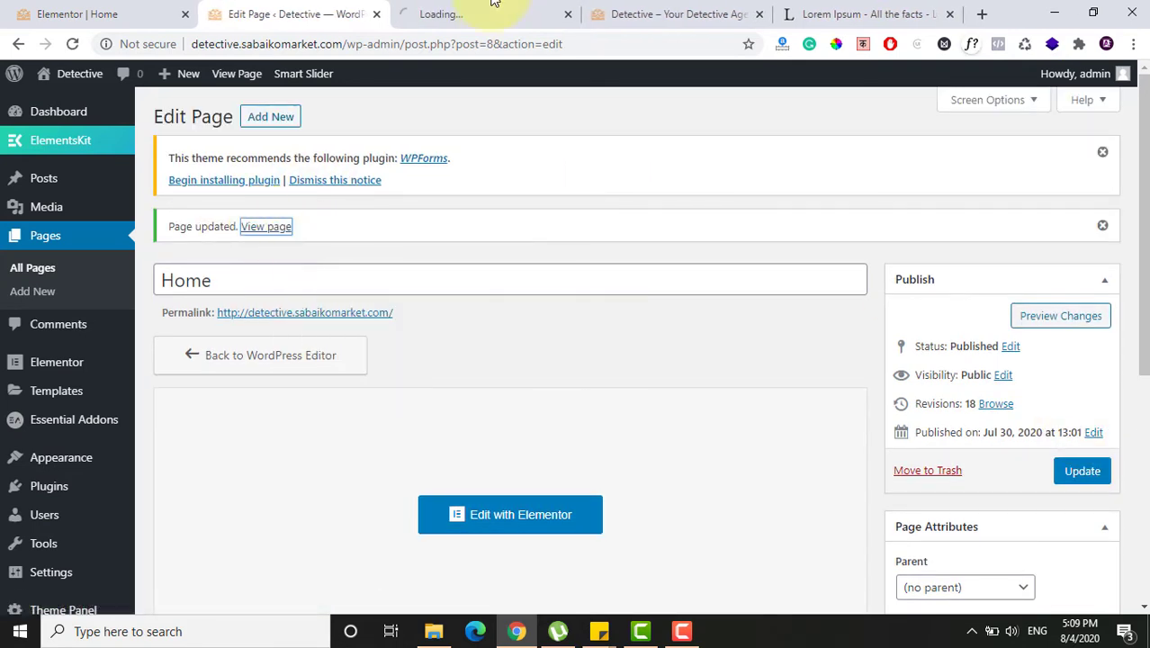
left_click(491, 11)
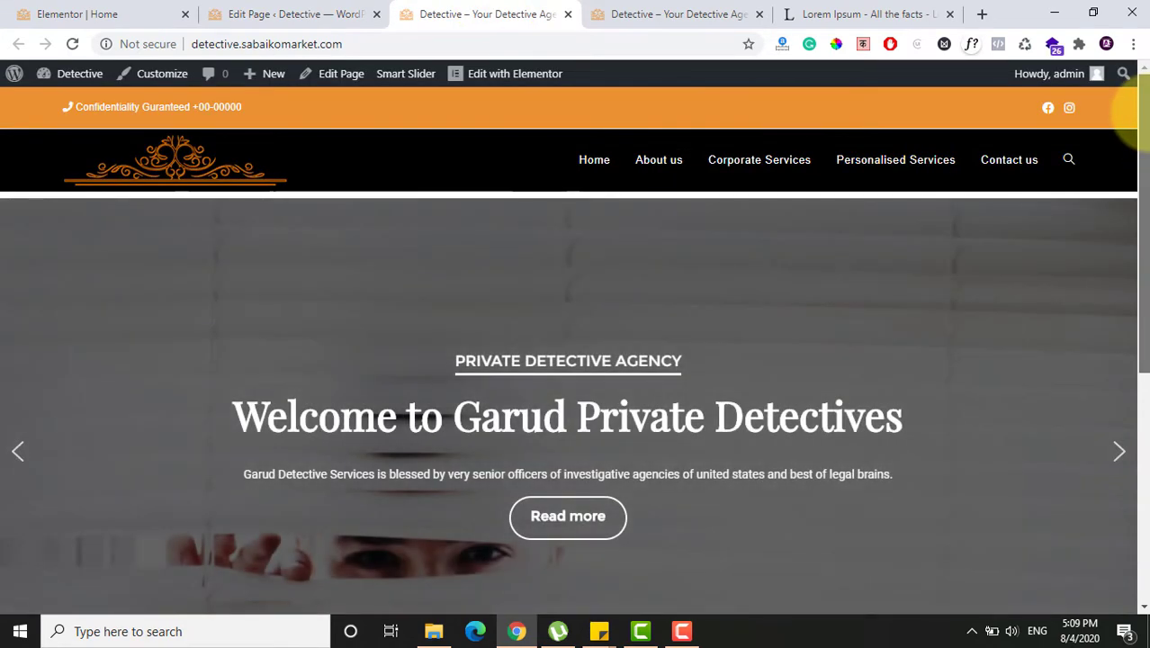
left_click_drag(1142, 112, 1144, 389)
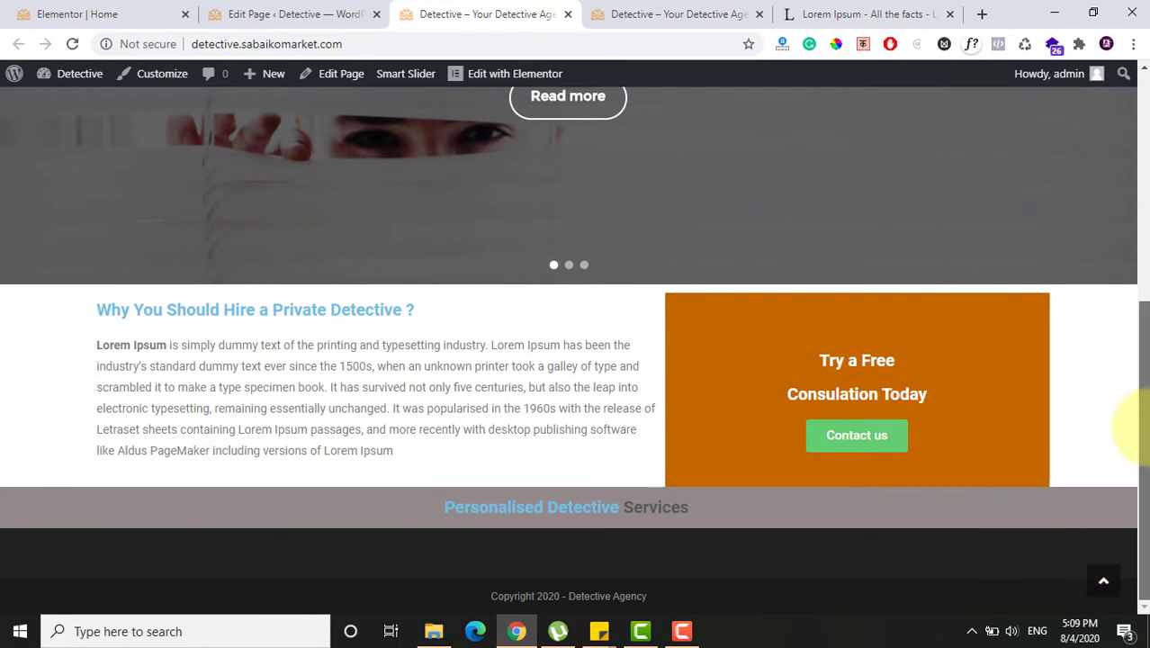
Step: Check the grey section's width on the live Home page, return to its Elementor editor and reload the editor
left_click_drag(1132, 431, 1134, 486)
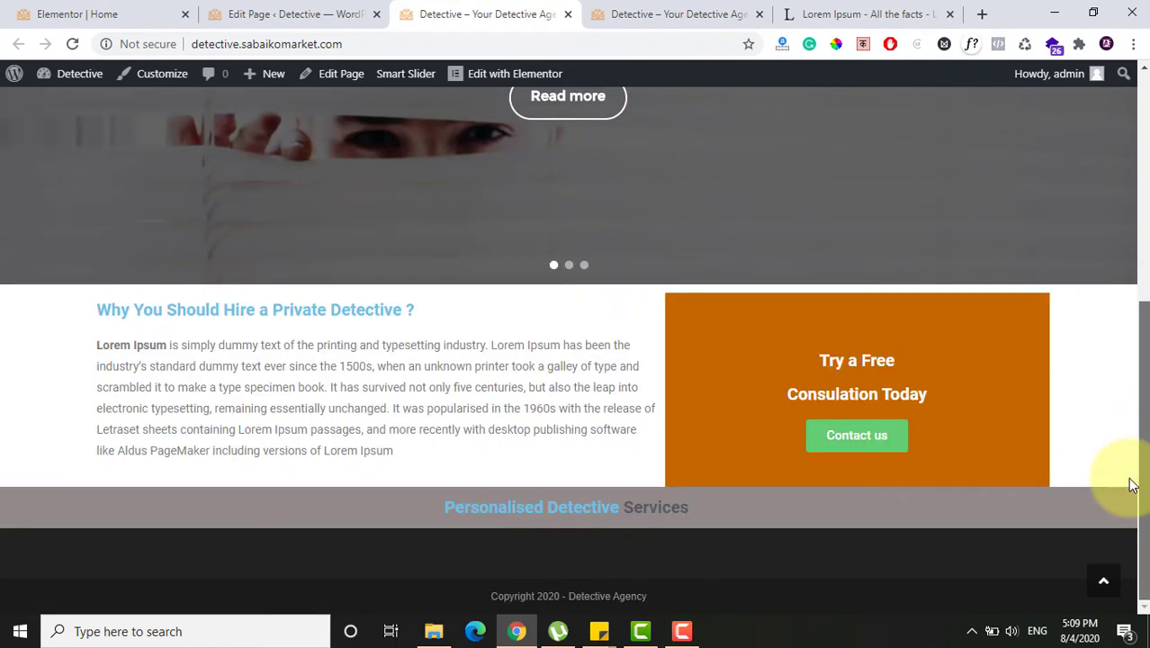
left_click_drag(1131, 396, 684, 352)
left_click(259, 13)
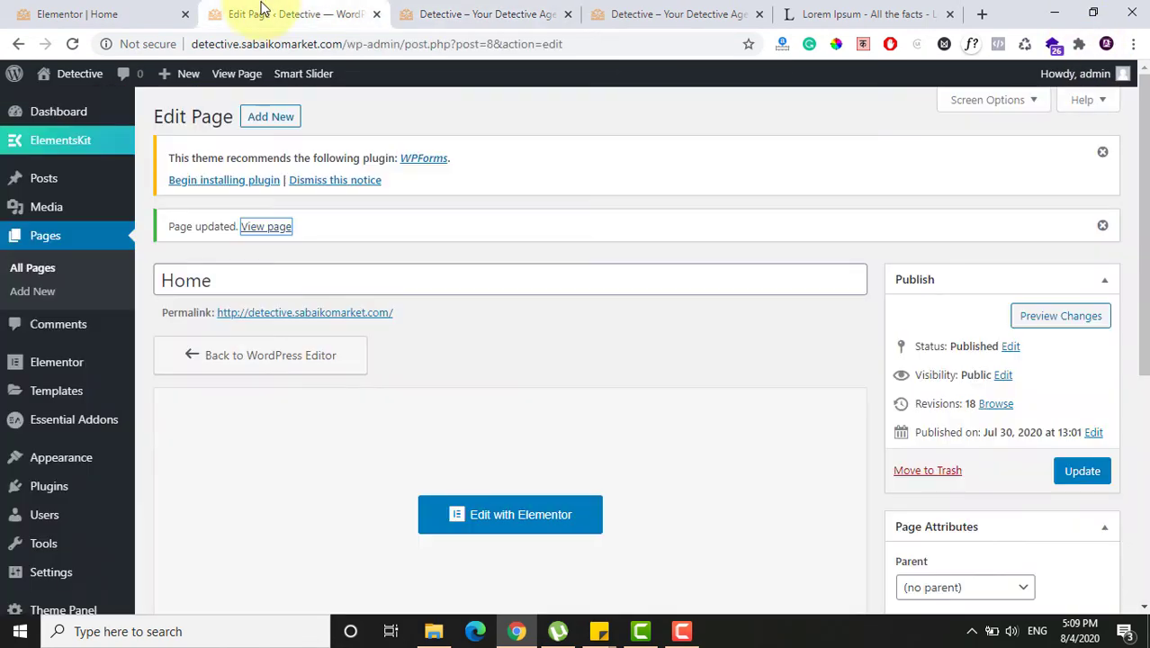
left_click(146, 12)
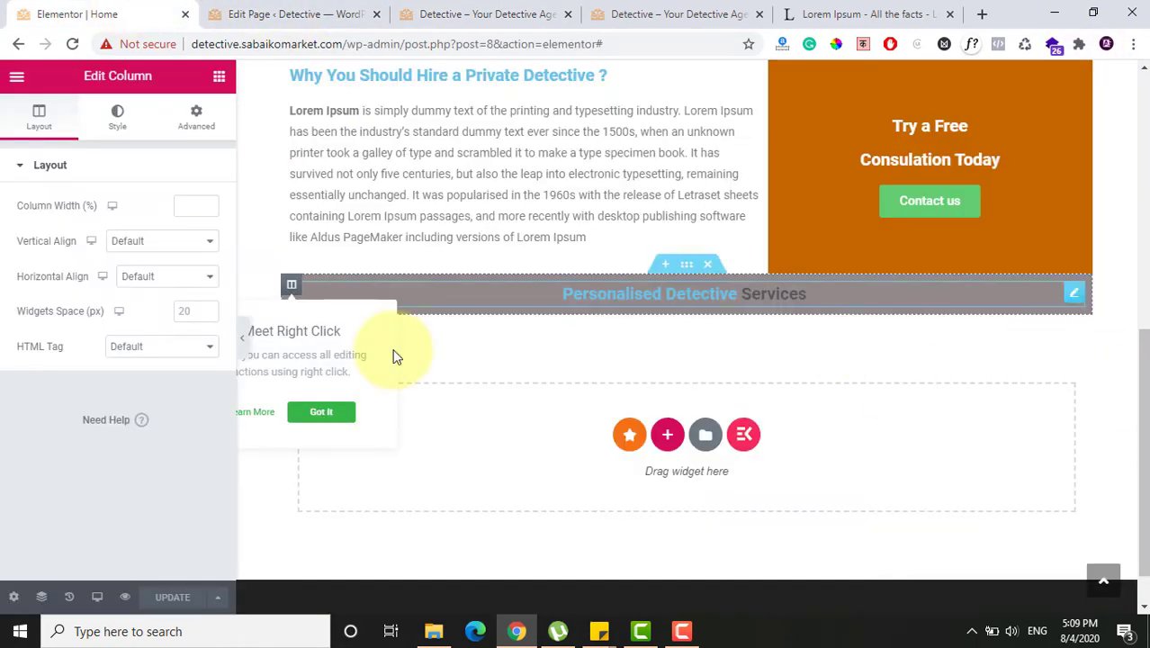
left_click(73, 44)
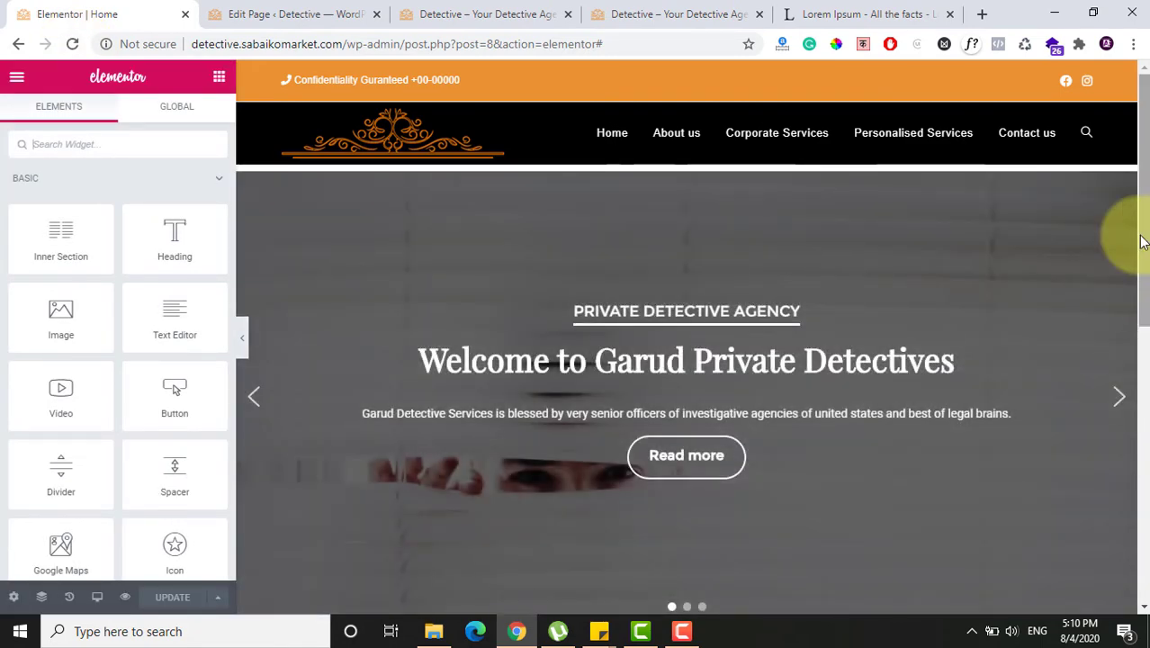
Step: Set the grey heading section's top and bottom margins to 20 px and update the page
left_click_drag(1141, 241, 1140, 424)
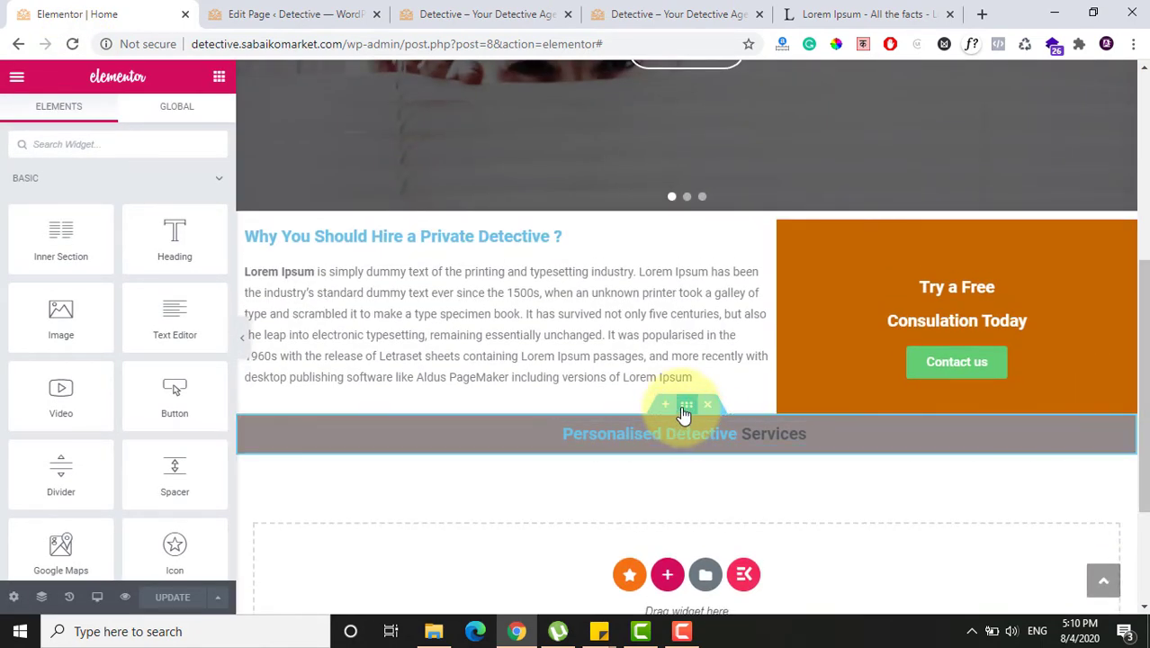
left_click(684, 410)
left_click(196, 117)
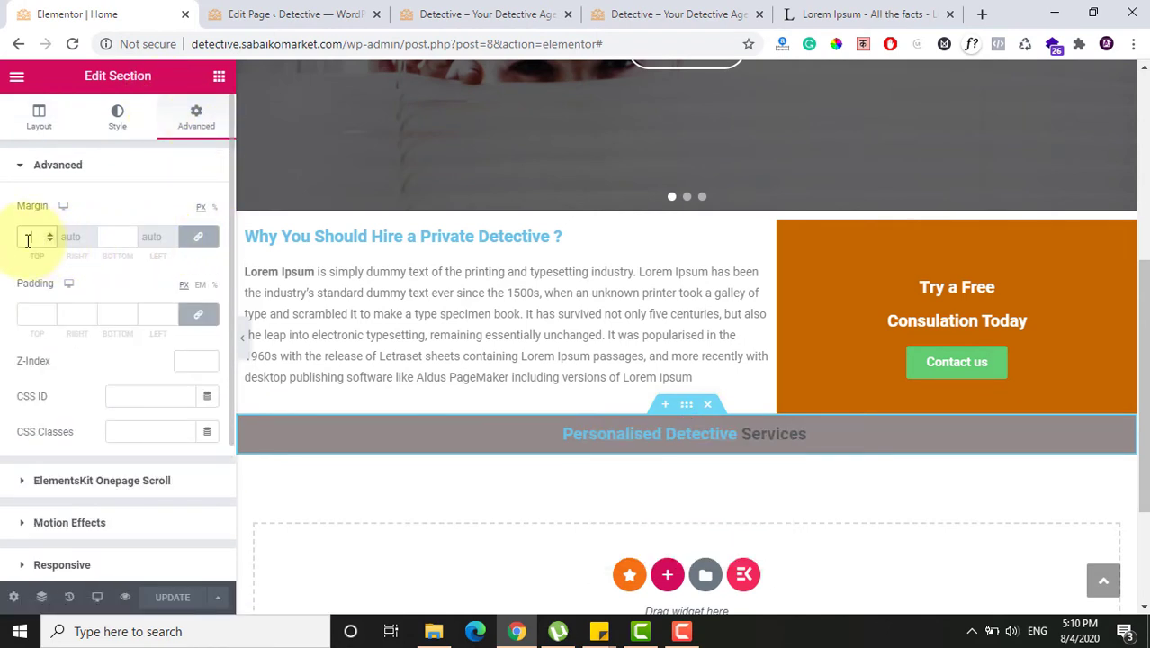
type("1")
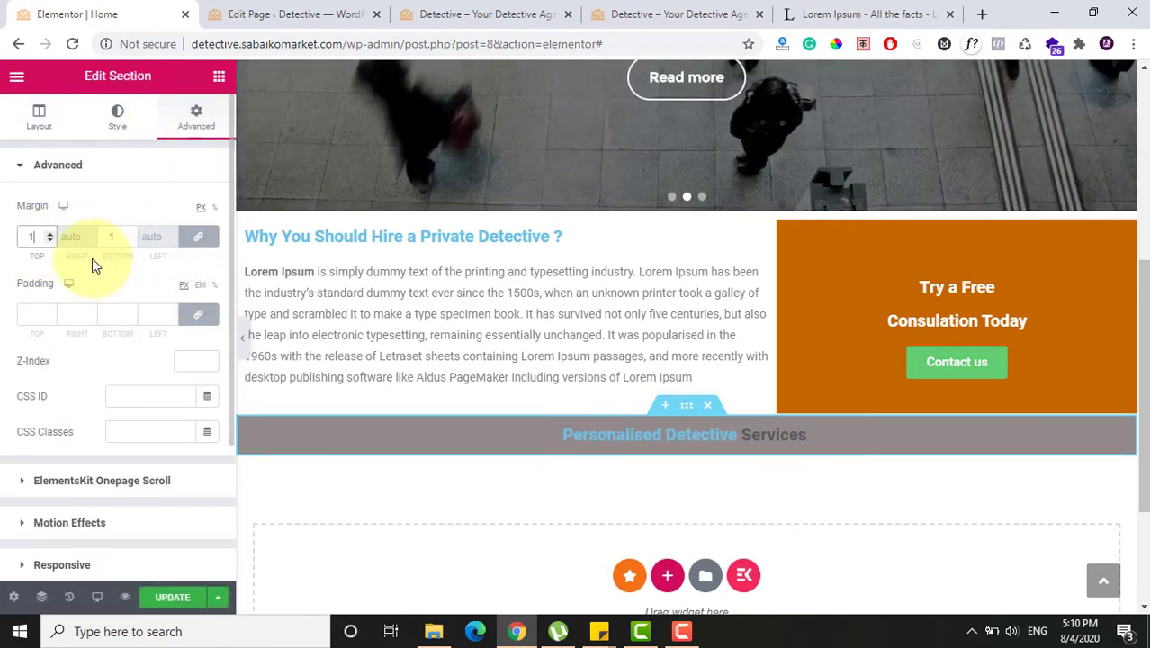
type("1")
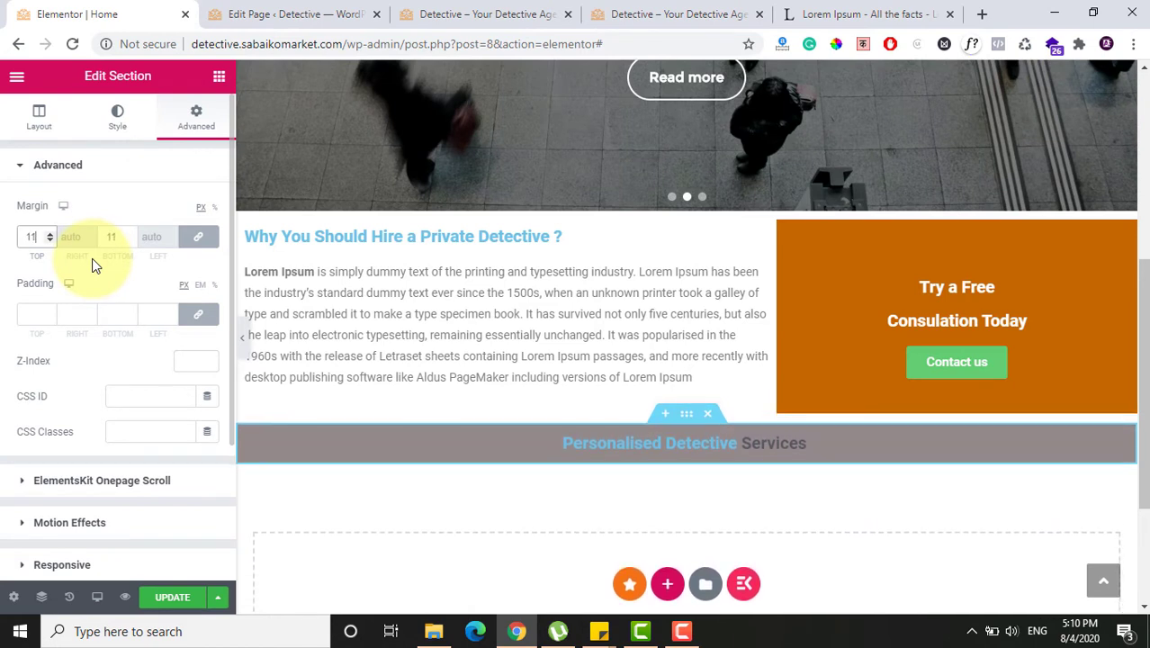
key("Up")
key("Up")
key("Up")
key("Up")
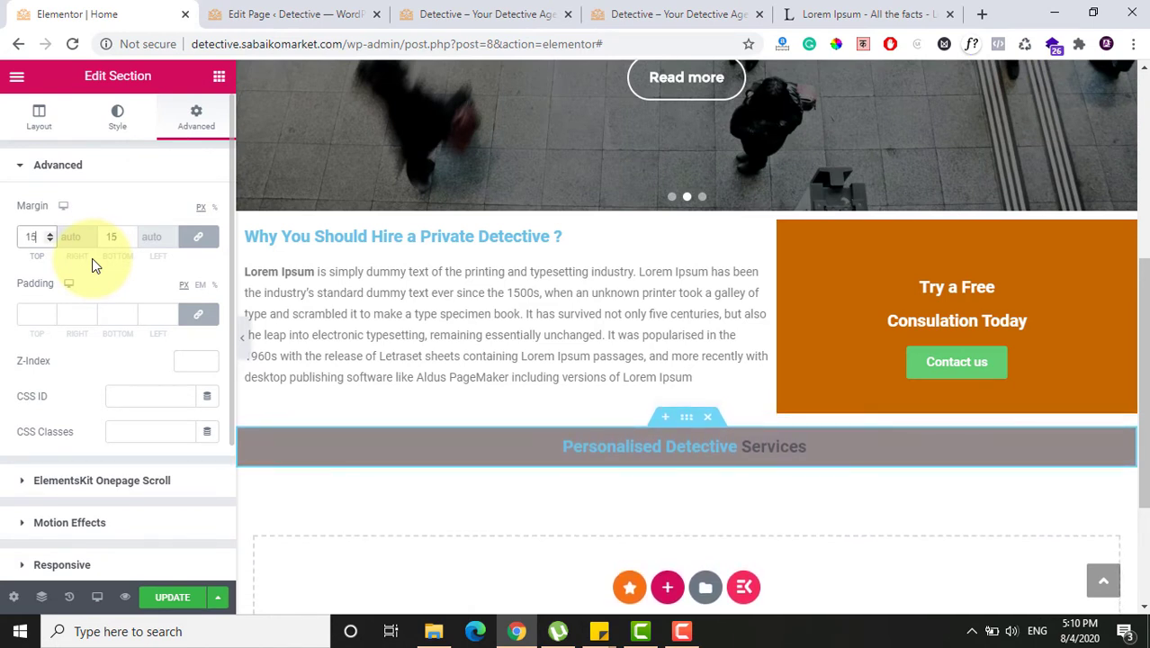
key("Up")
key("Up")
key("Up")
key("Up")
key("Up")
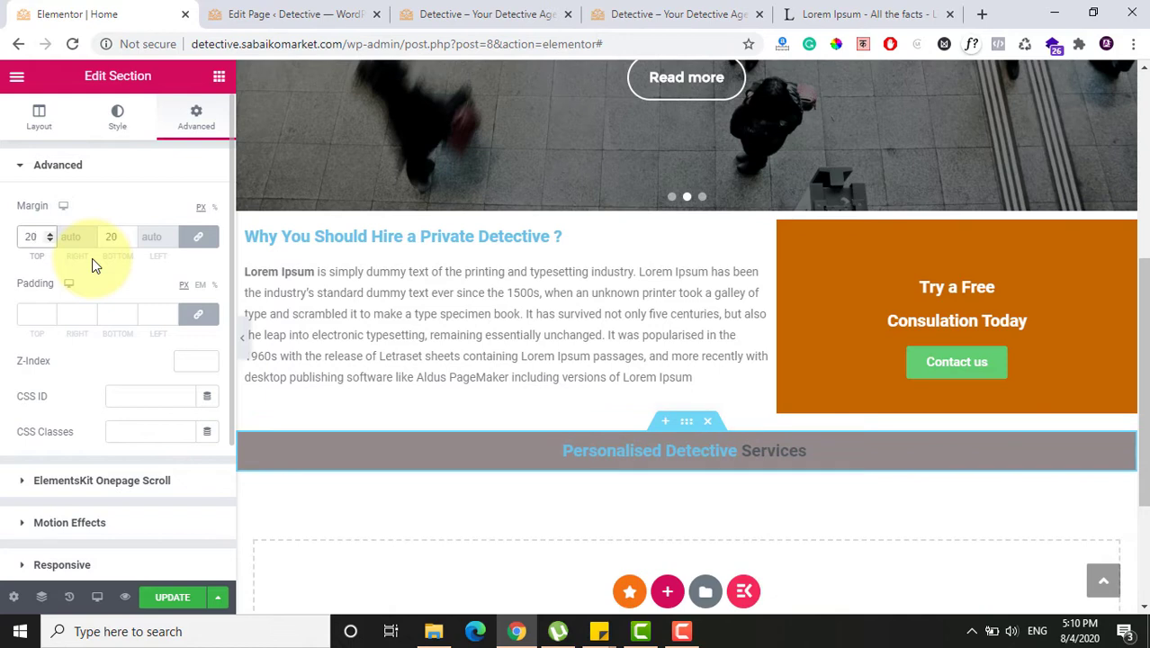
left_click(189, 602)
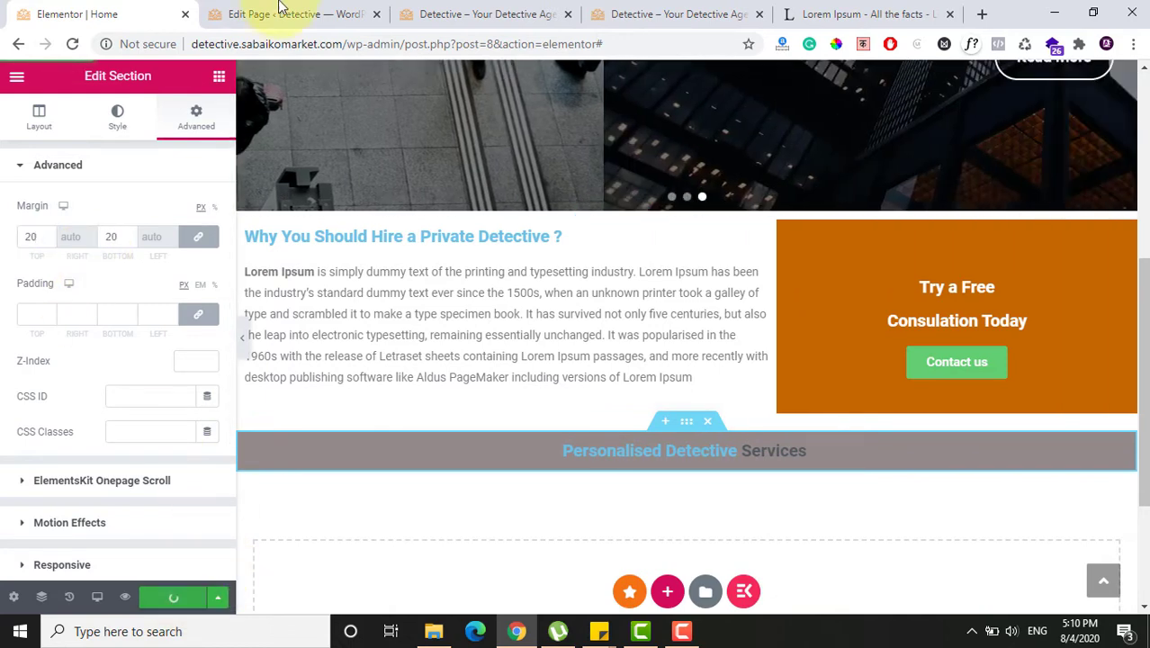
Step: Check the site's navigation menu in the page preview and open the post categories screen in the WordPress admin
left_click(281, 10)
left_click(104, 11)
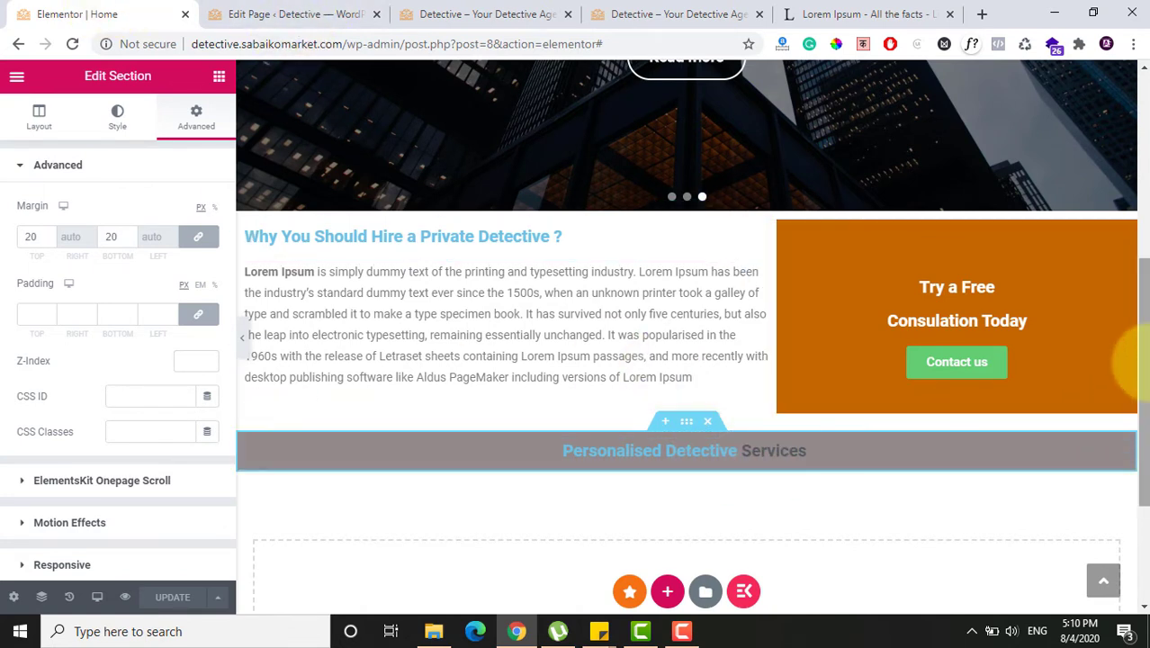
left_click_drag(1130, 360, 1120, 161)
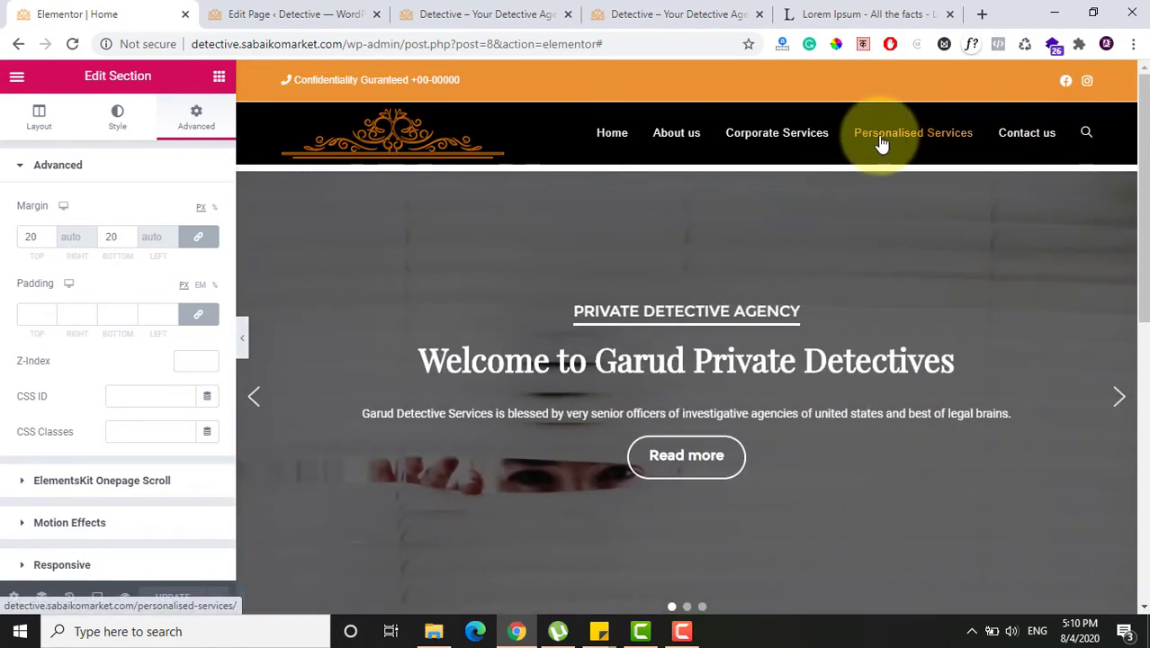
left_click(334, 10)
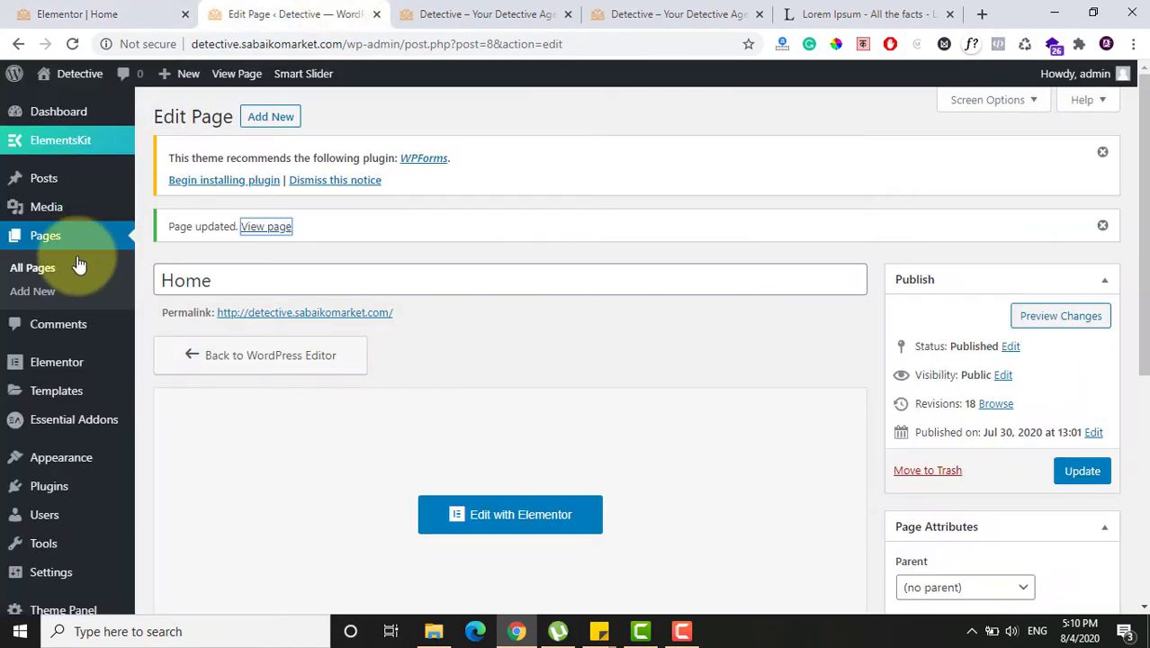
left_click(50, 184)
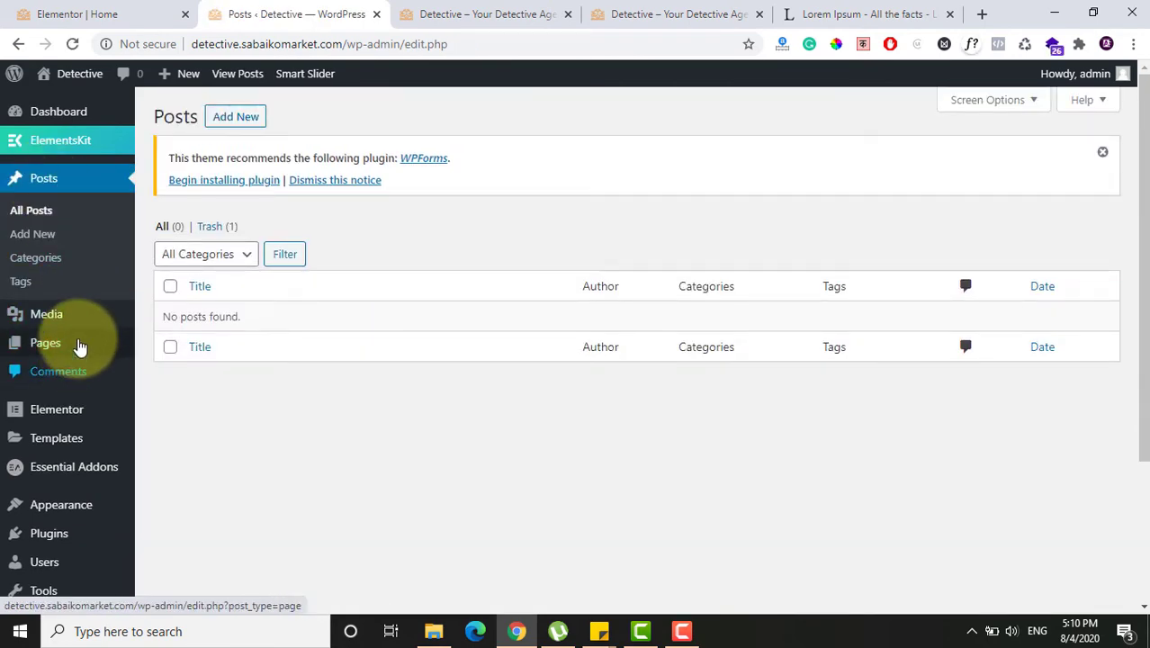
left_click(71, 262)
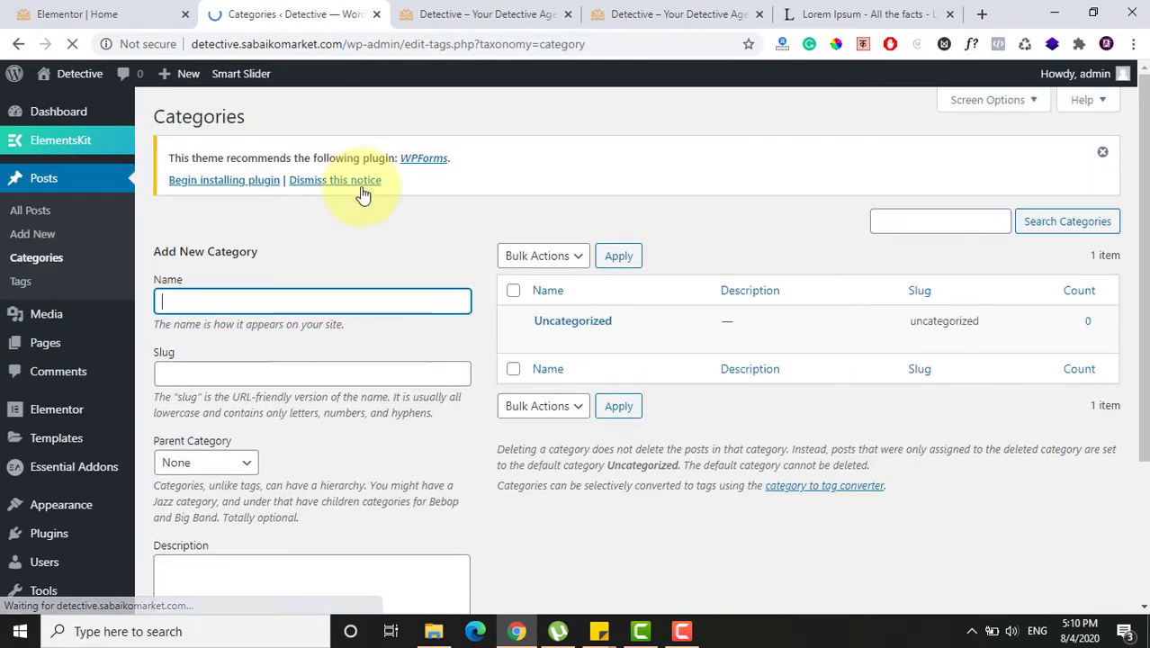
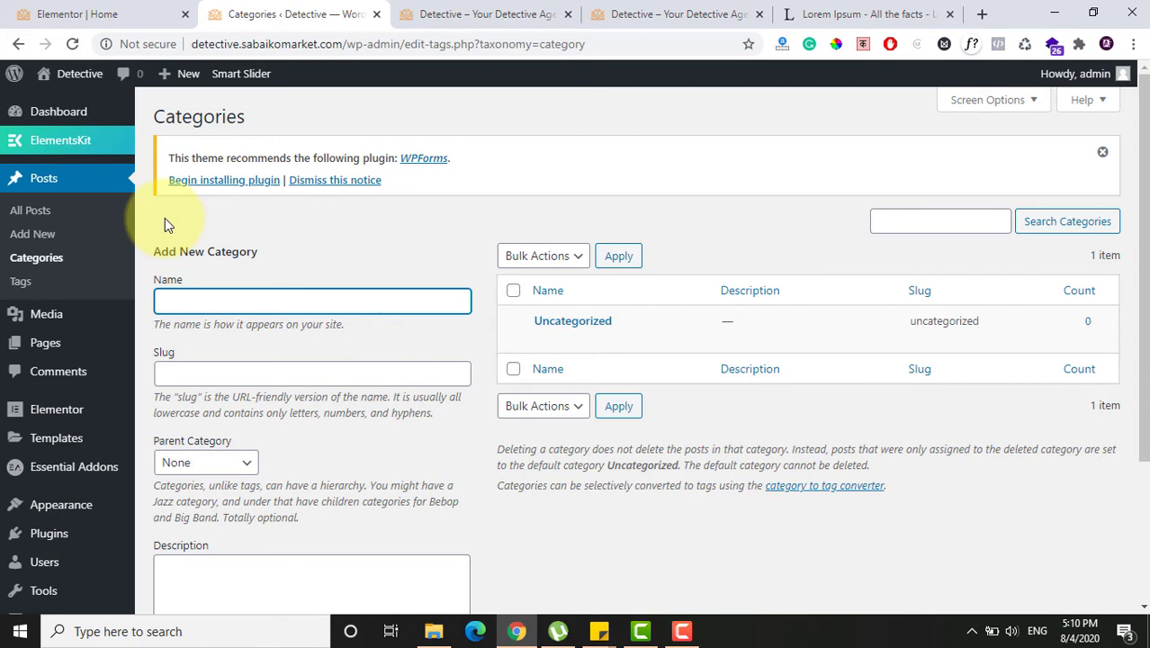
Step: Check the service names in the live site's menu and add a post category named "Personalised Services"
left_click(531, 14)
left_click_drag(1145, 397, 1130, 166)
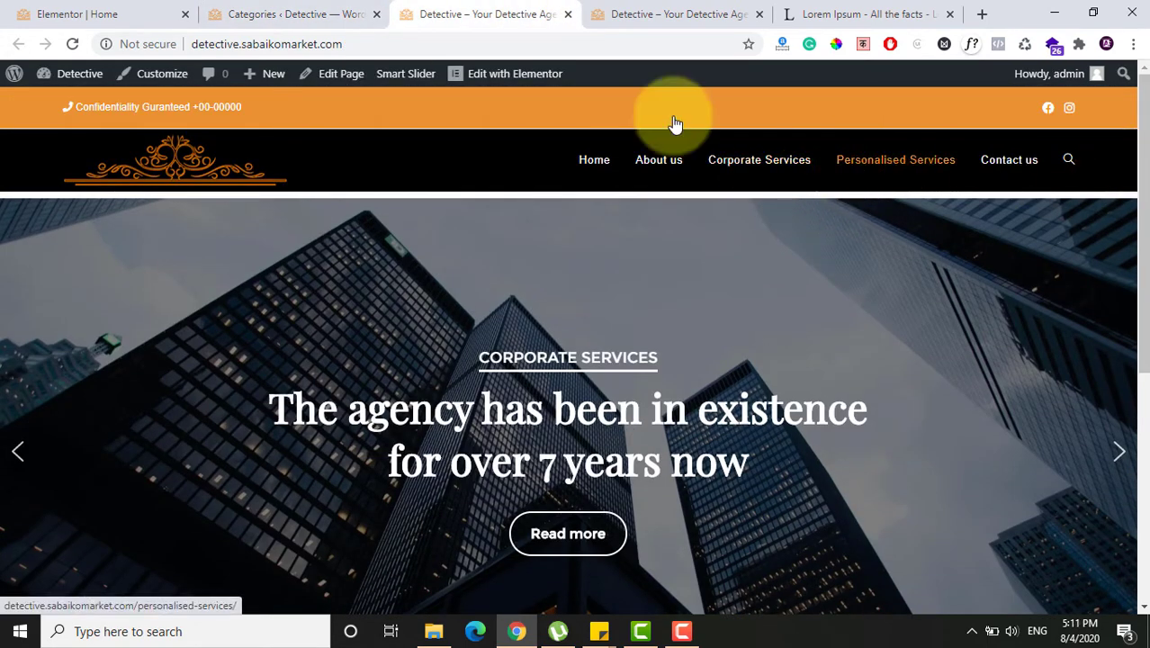
left_click(218, 9)
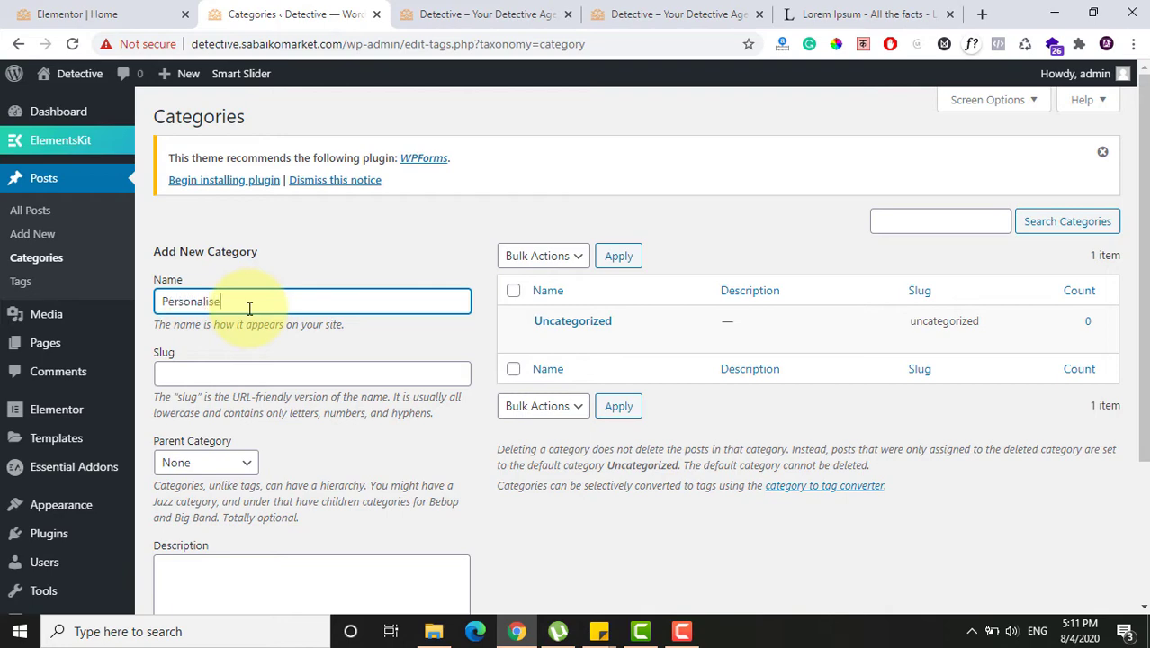
left_click(475, 14)
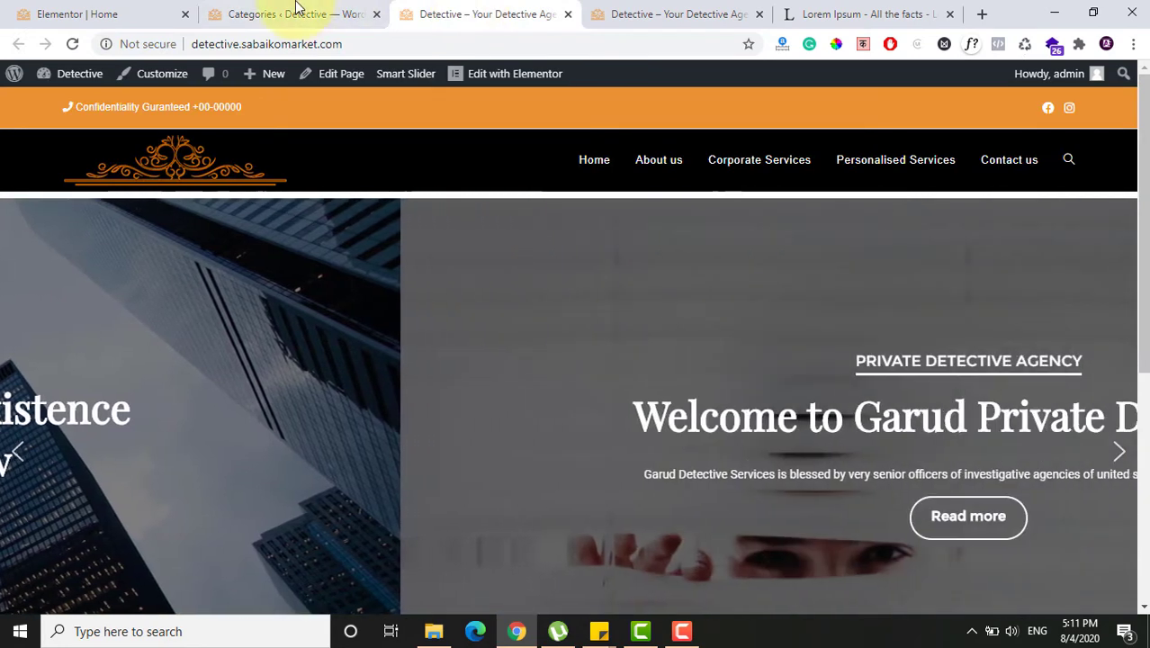
left_click(297, 15)
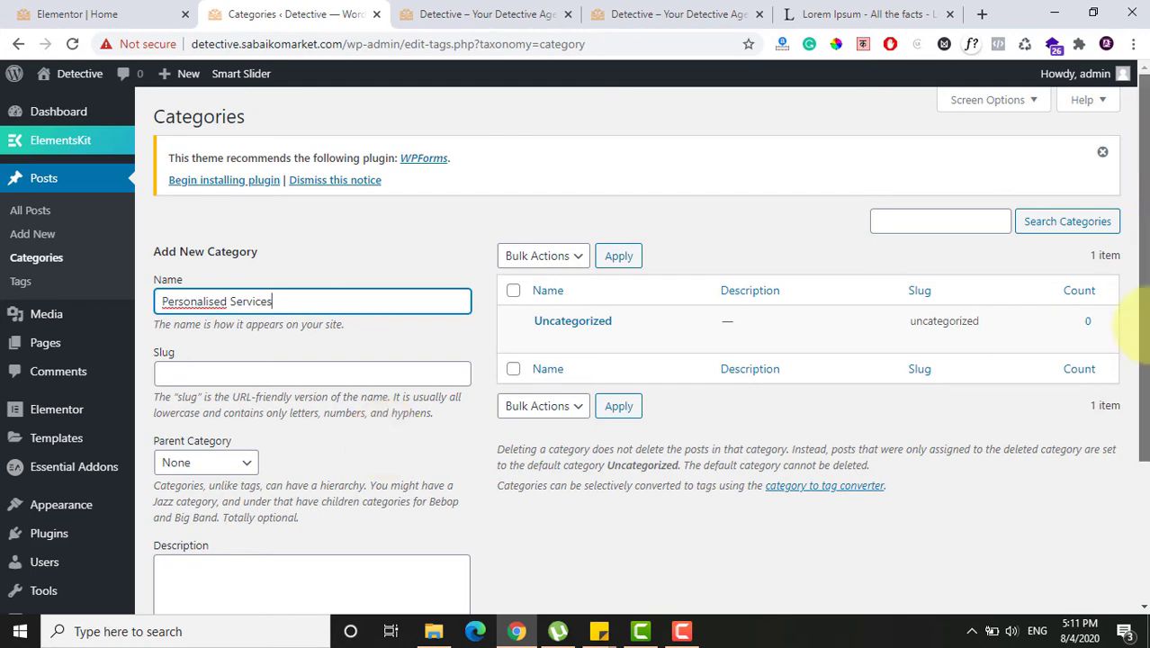
scroll(353, 398, "down", 3)
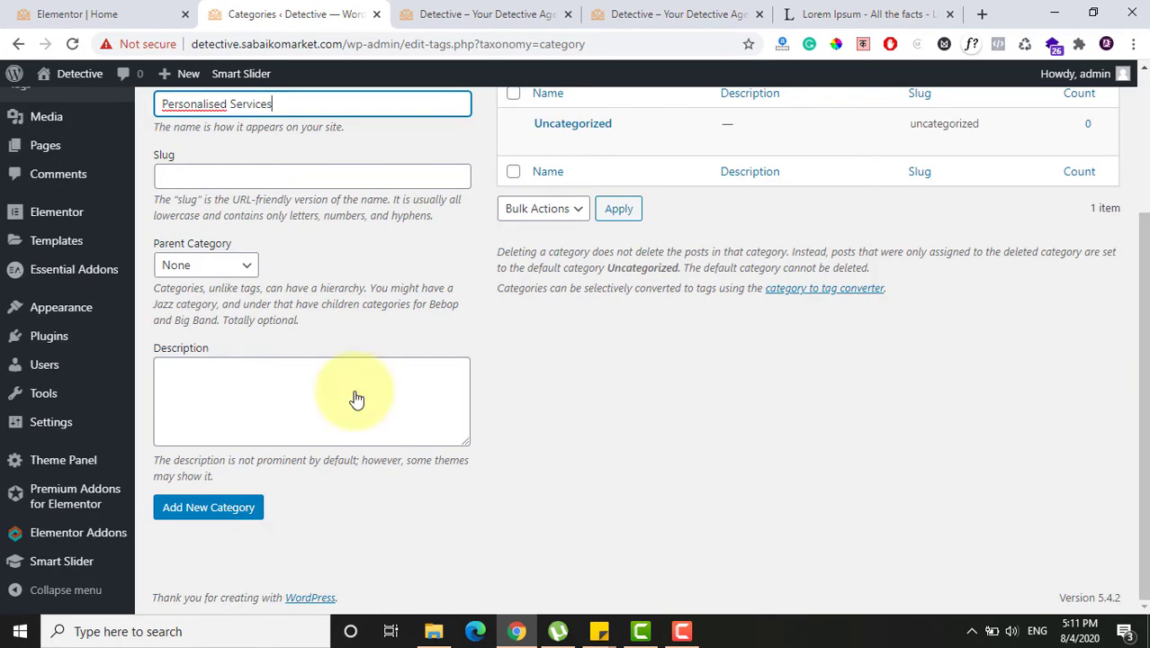
left_click(211, 506)
Step: Look up the other service name in the live site's menu and add a post category named "Corporate Services"
left_click(485, 13)
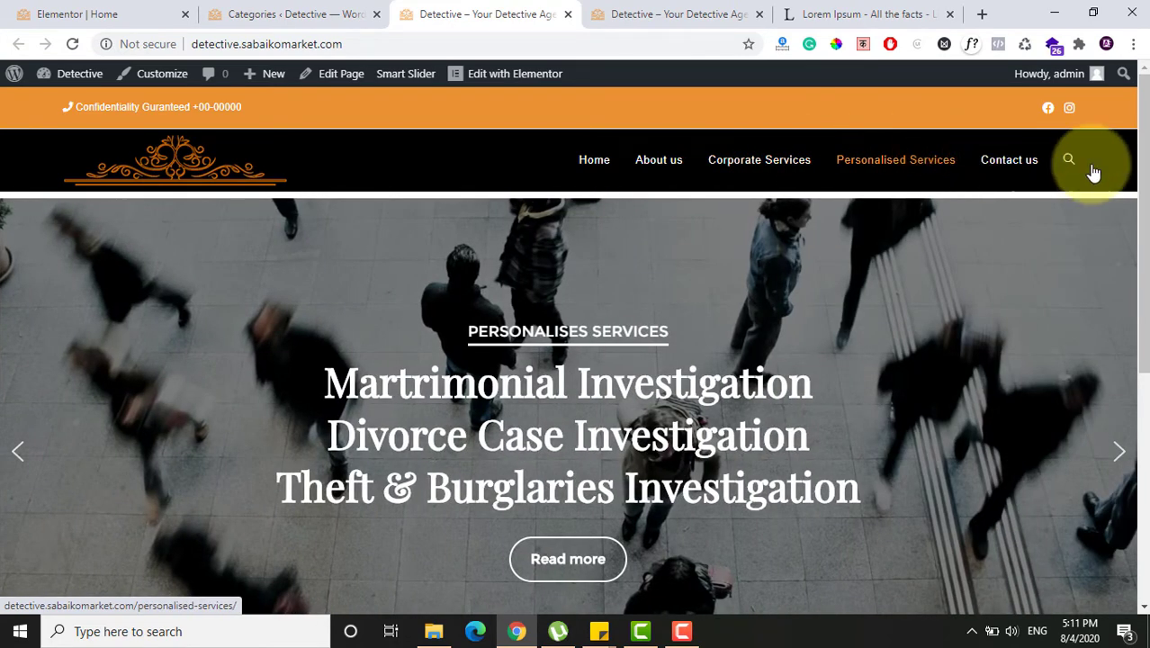
left_click_drag(1141, 162, 1141, 90)
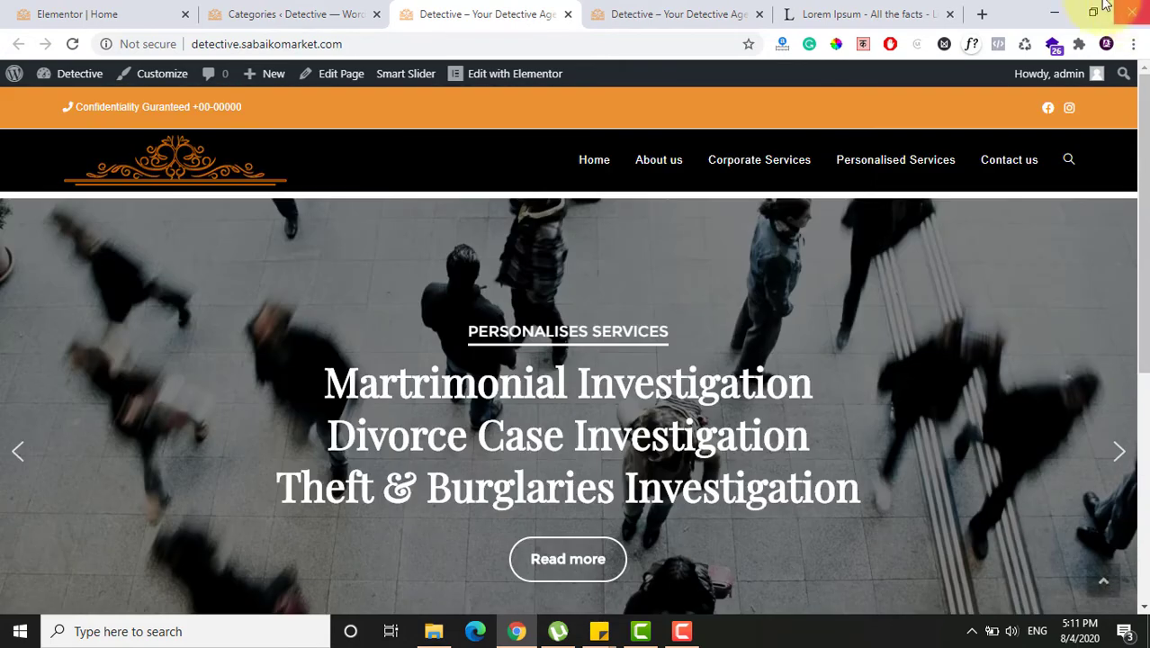
left_click(315, 13)
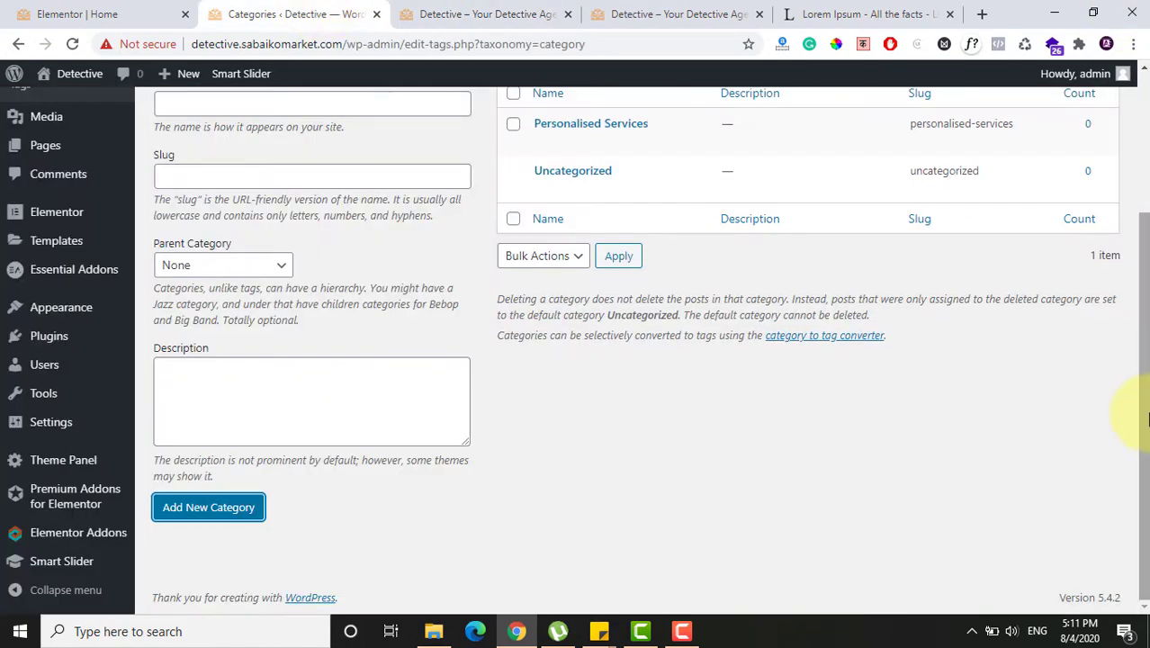
scroll(1135, 347, "up", 1)
left_click(558, 11)
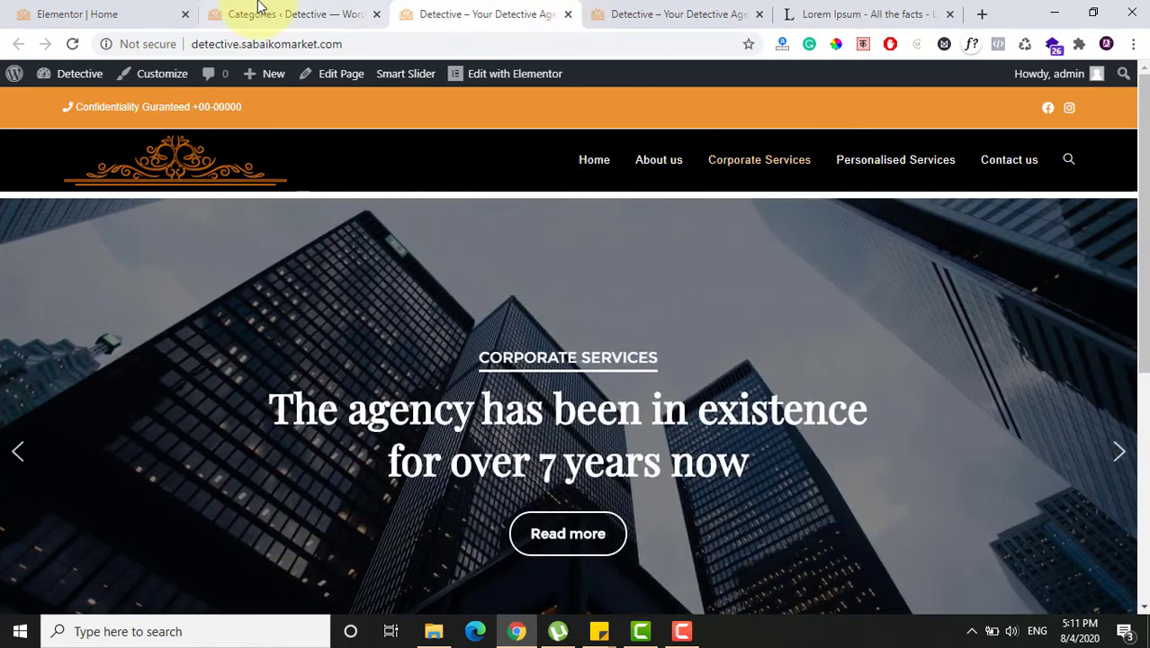
left_click(257, 11)
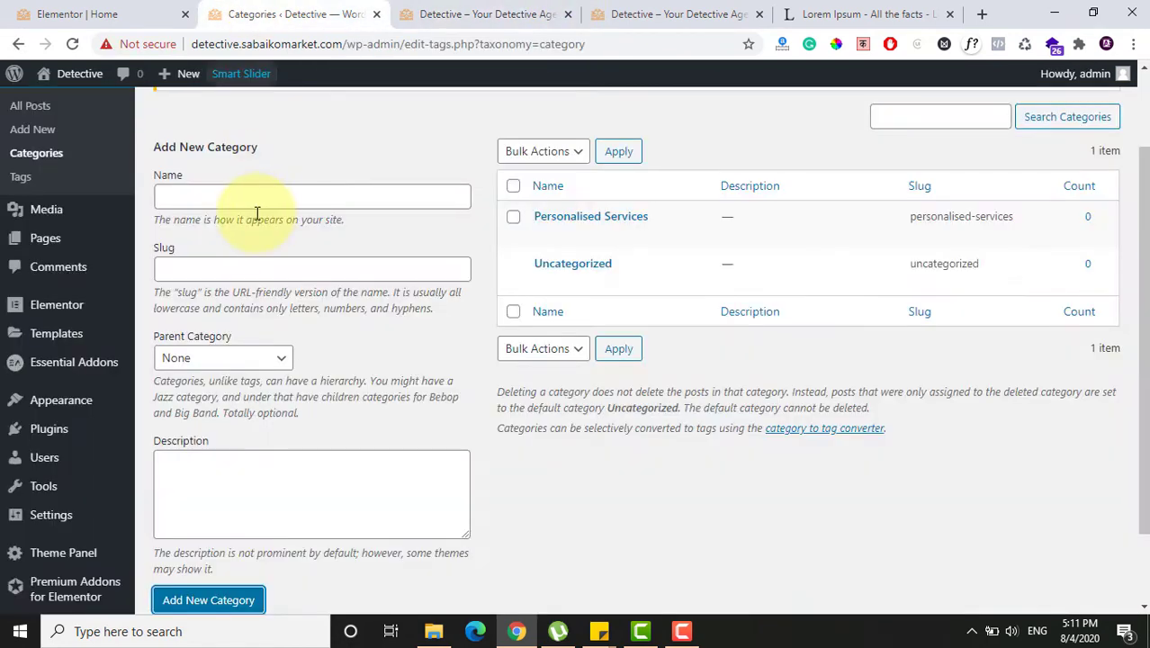
left_click(199, 206)
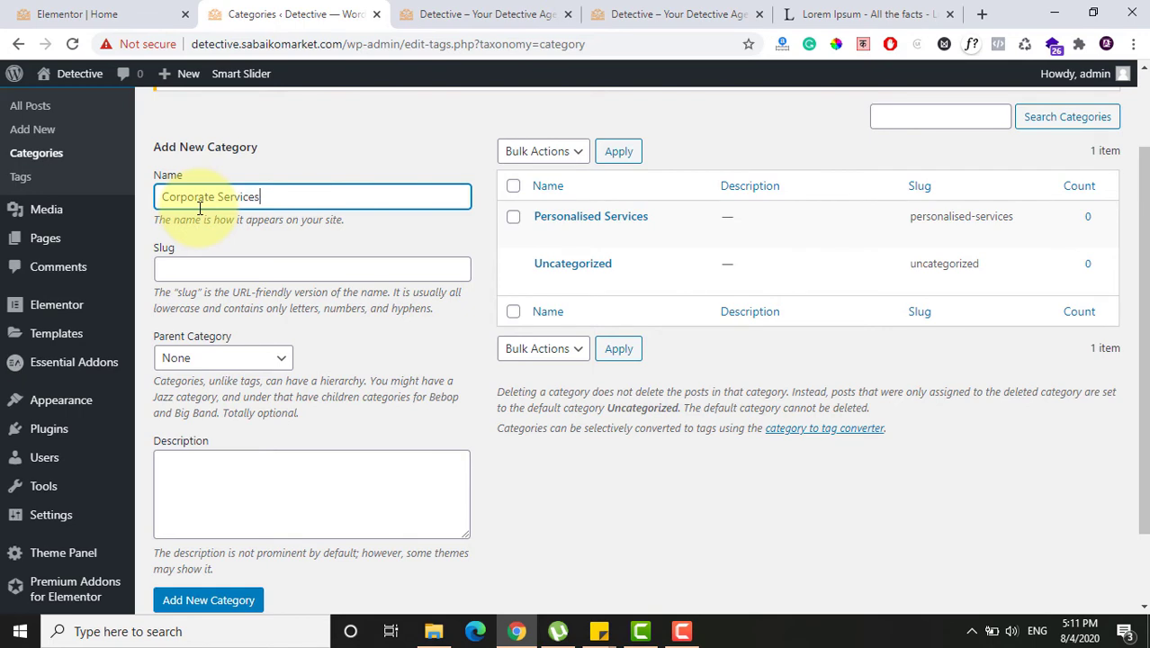
type("Corporate Services")
left_click(232, 604)
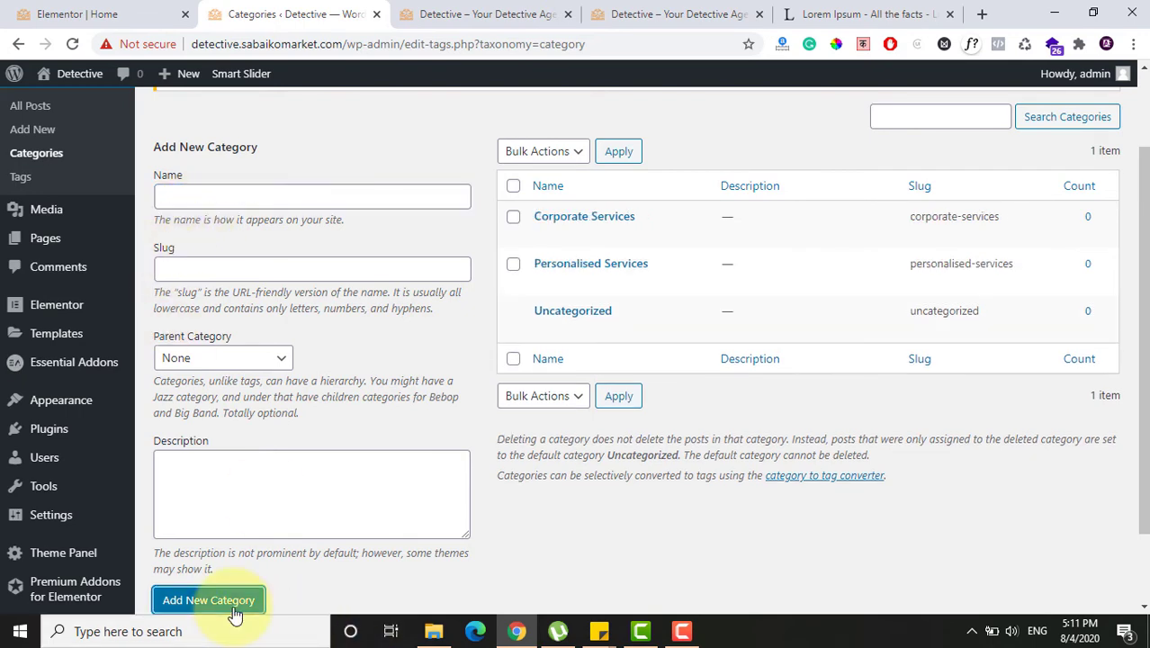
Step: Start a new post and assign it to the Personalised Services category
scroll(1139, 315, "up", 1)
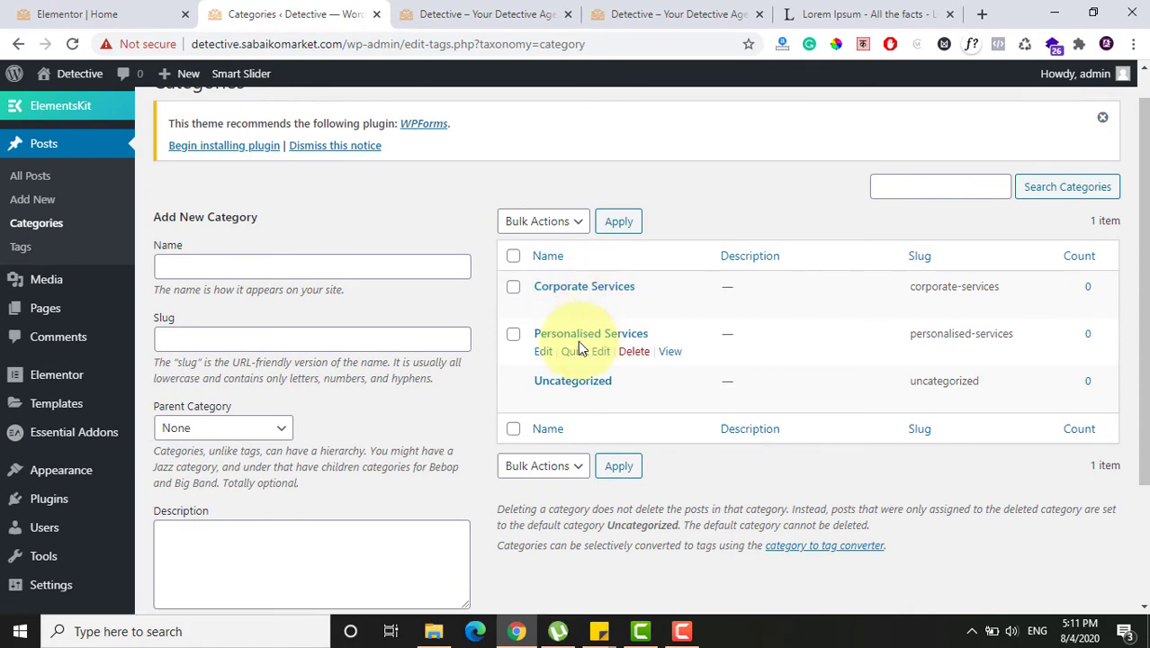
scroll(1132, 360, "up", 1)
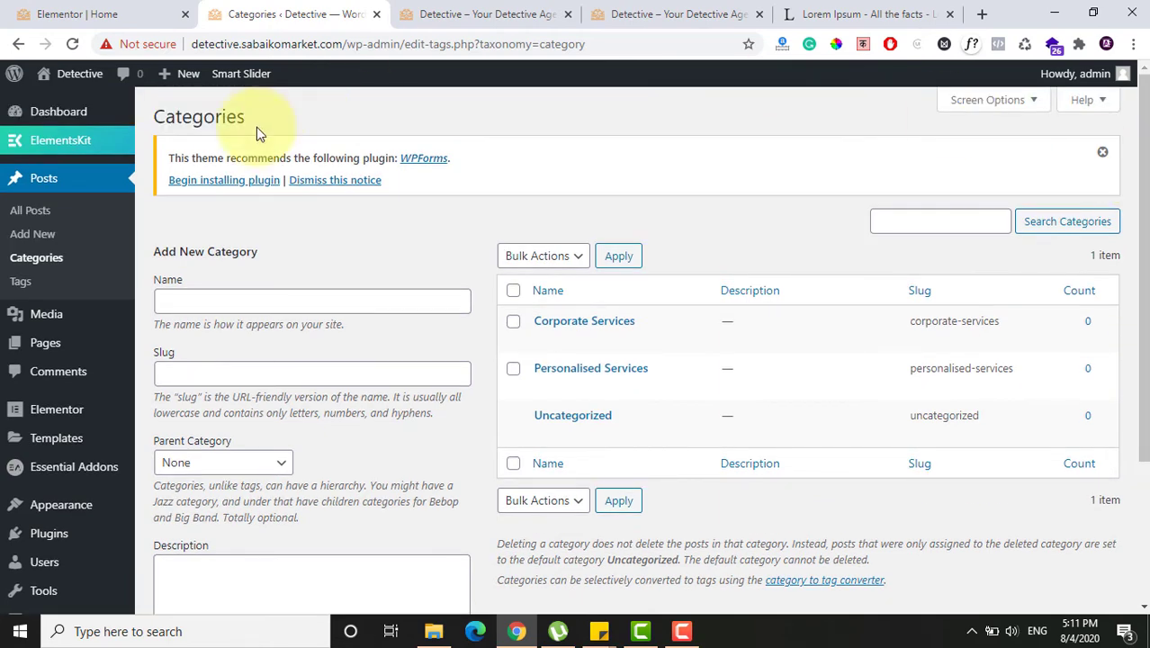
left_click(40, 194)
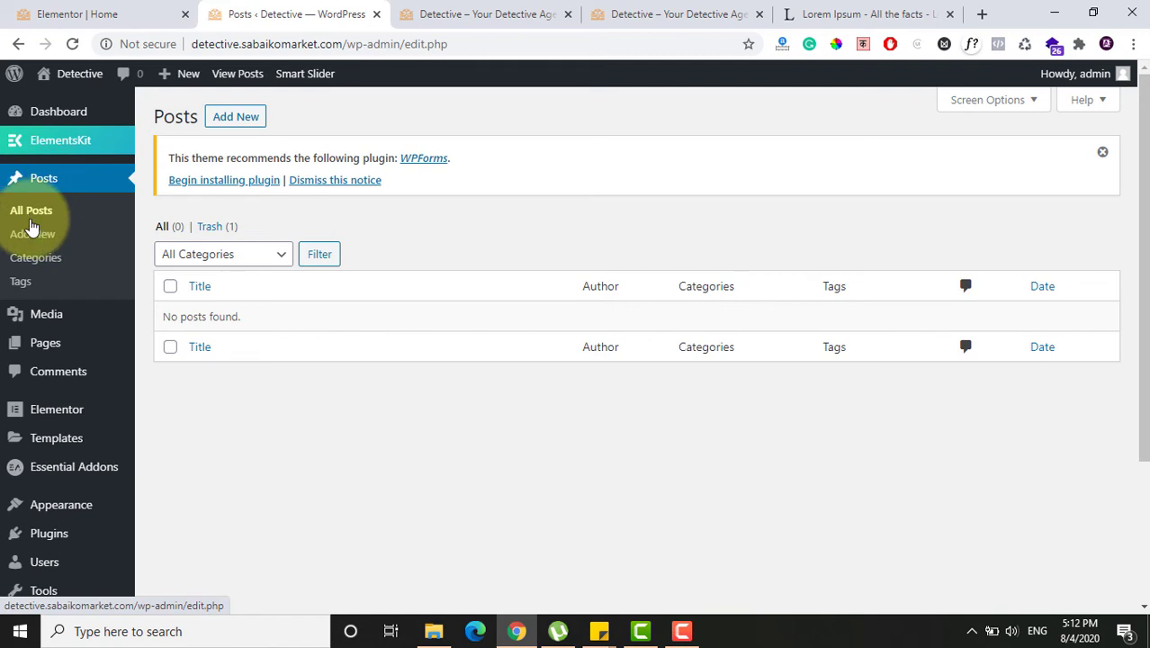
left_click(30, 235)
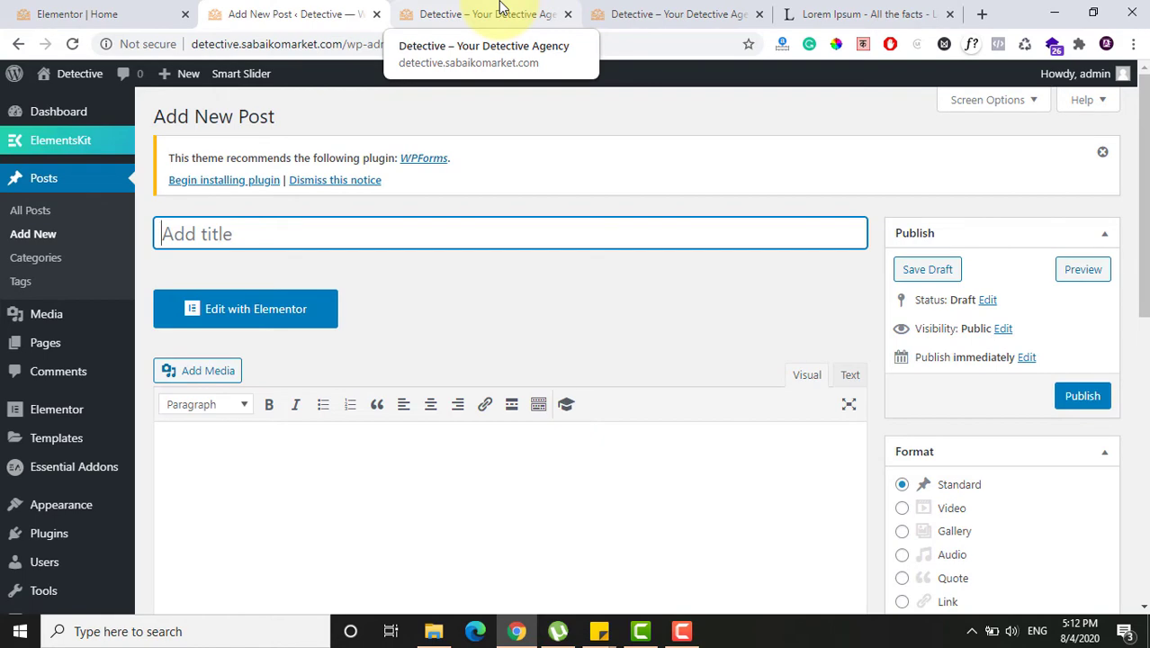
left_click_drag(1140, 170, 1135, 304)
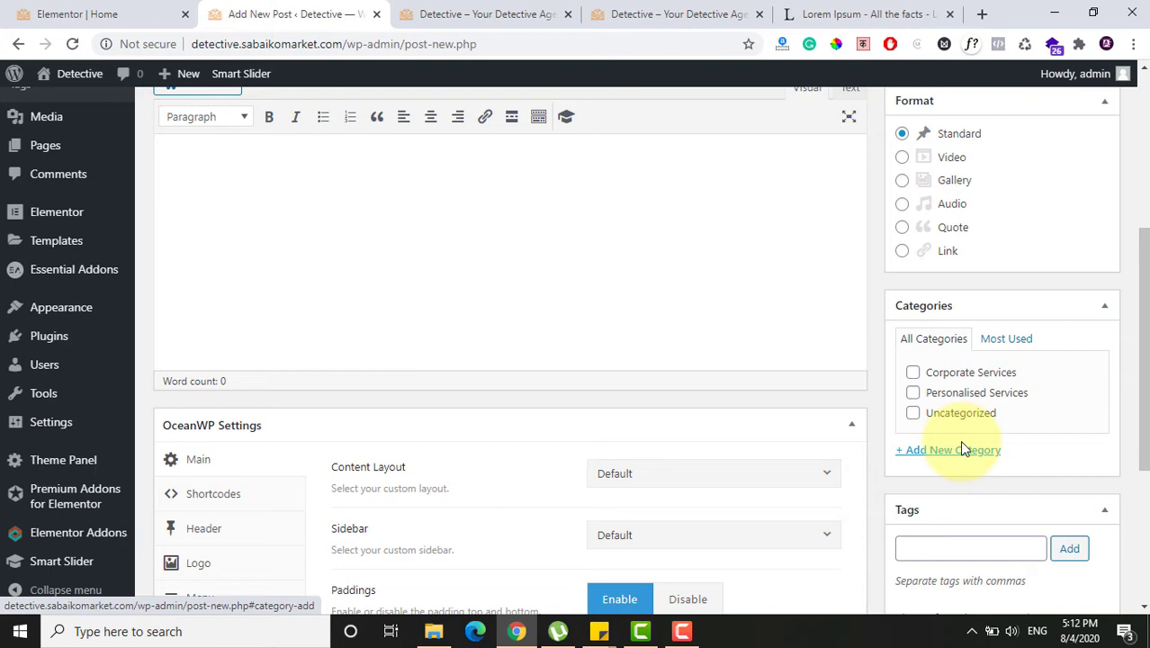
left_click(913, 392)
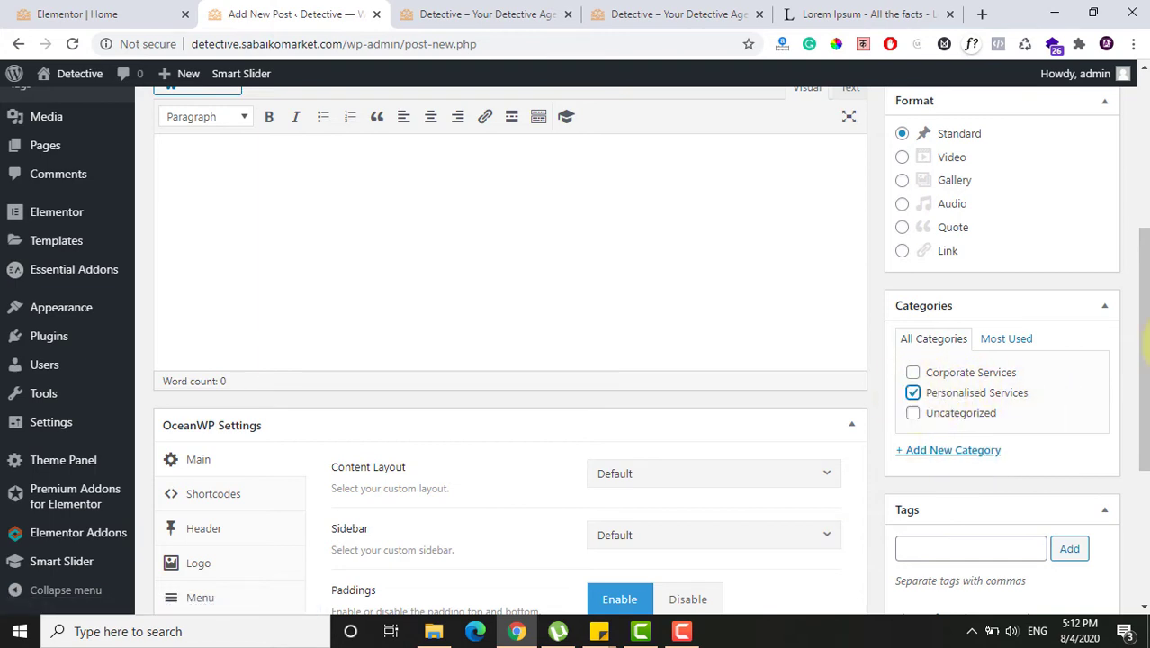
Step: Title the new post "Theft & Burglaries Investigation"
scroll(1143, 351, "up", 5)
left_click(260, 203)
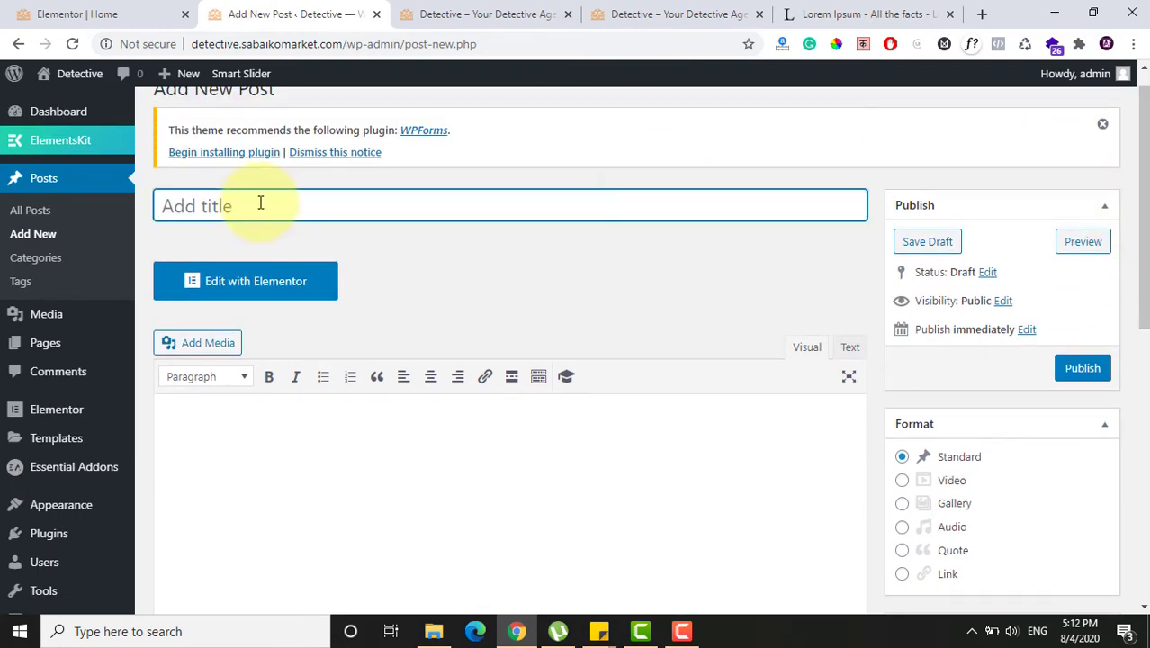
type("Theft & Burglaries Inves")
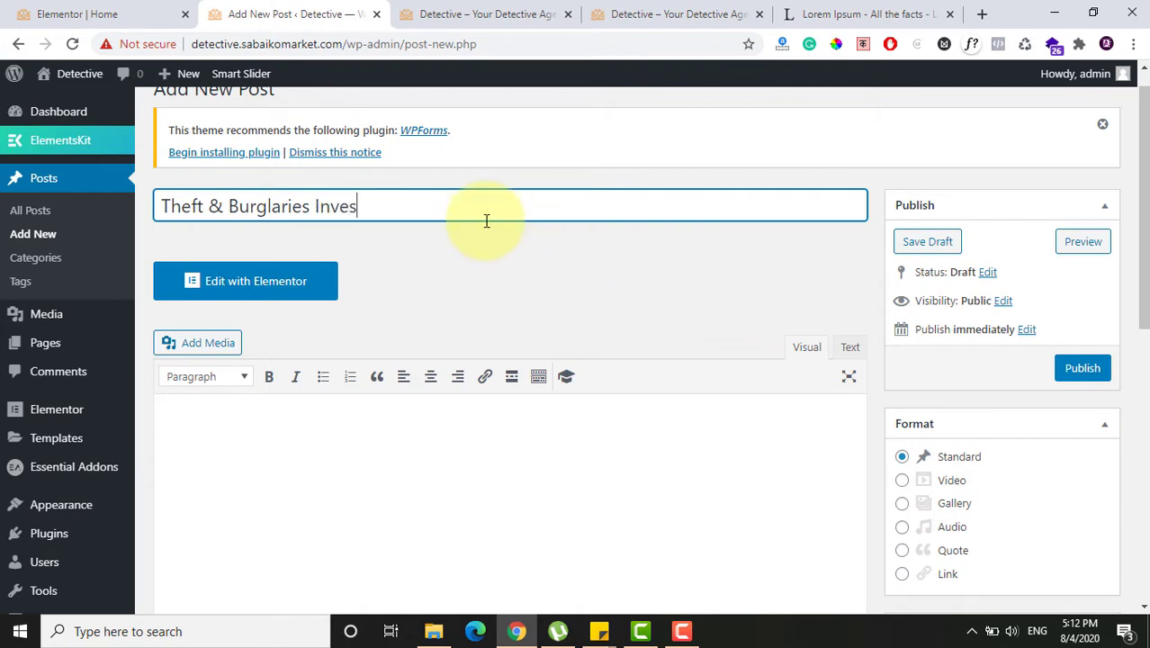
type("ation")
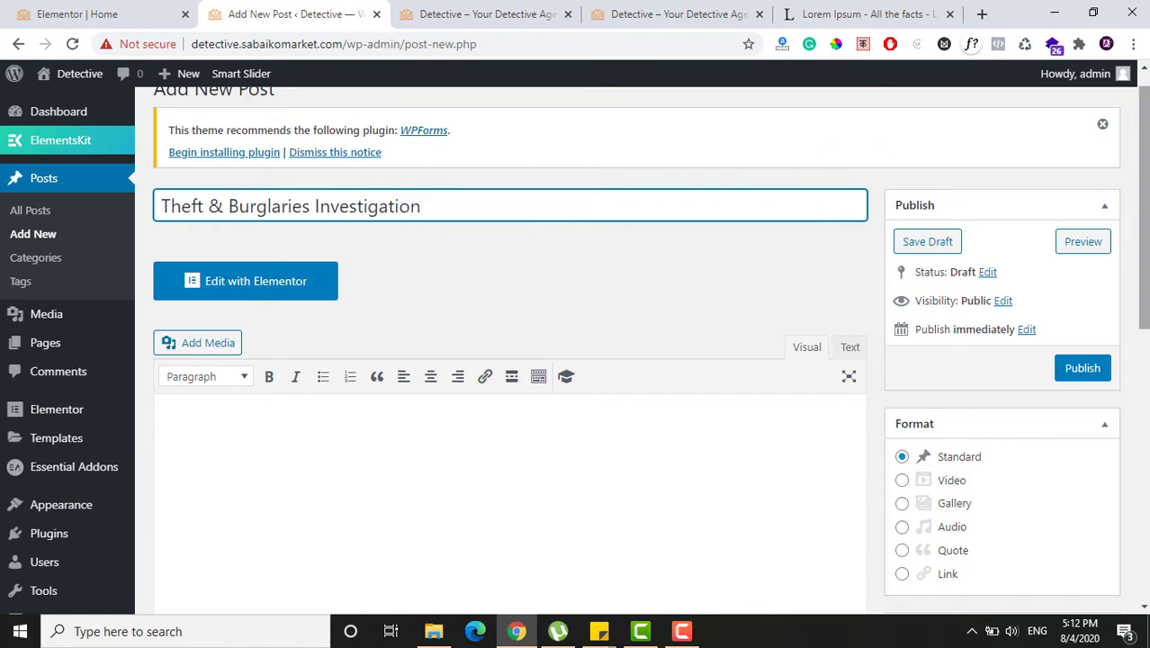
Step: Disable the page title display for the post in the OceanWP title settings
left_click_drag(1144, 181, 1144, 180)
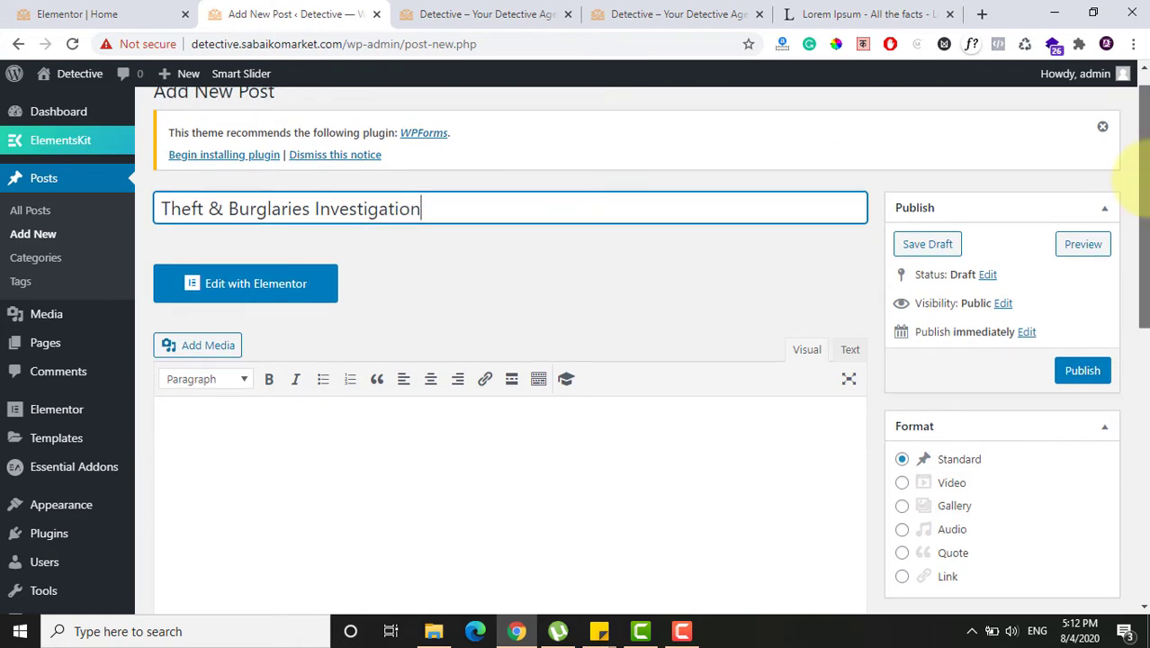
scroll(1116, 297, "down", 3)
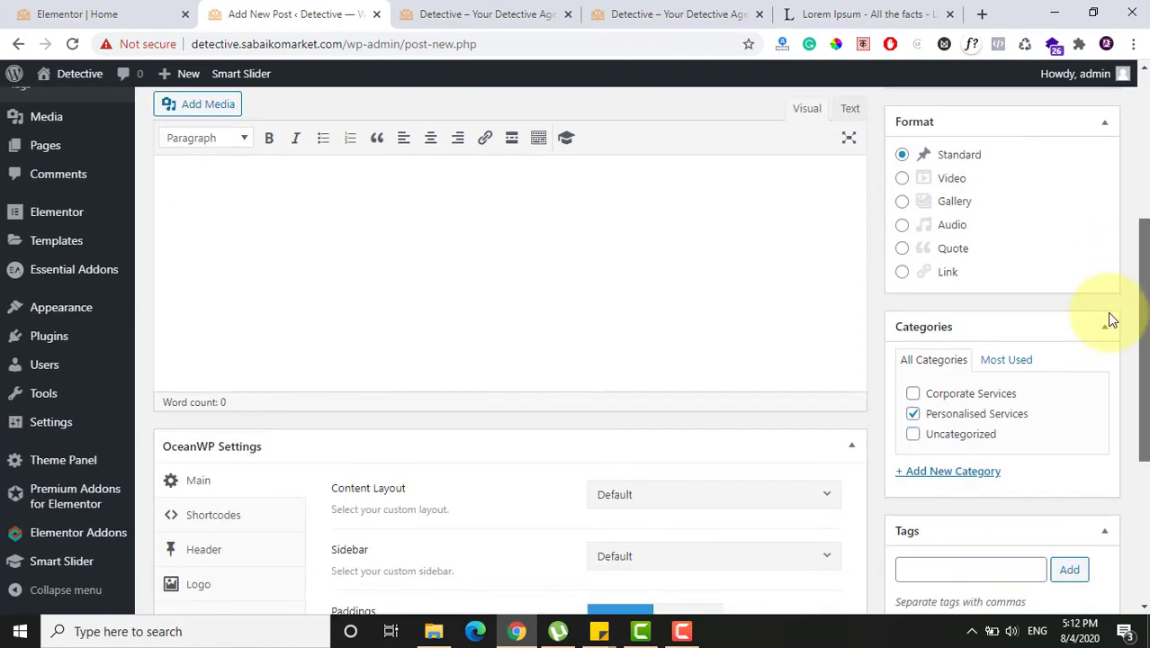
scroll(1107, 333, "down", 1)
scroll(1098, 346, "down", 2)
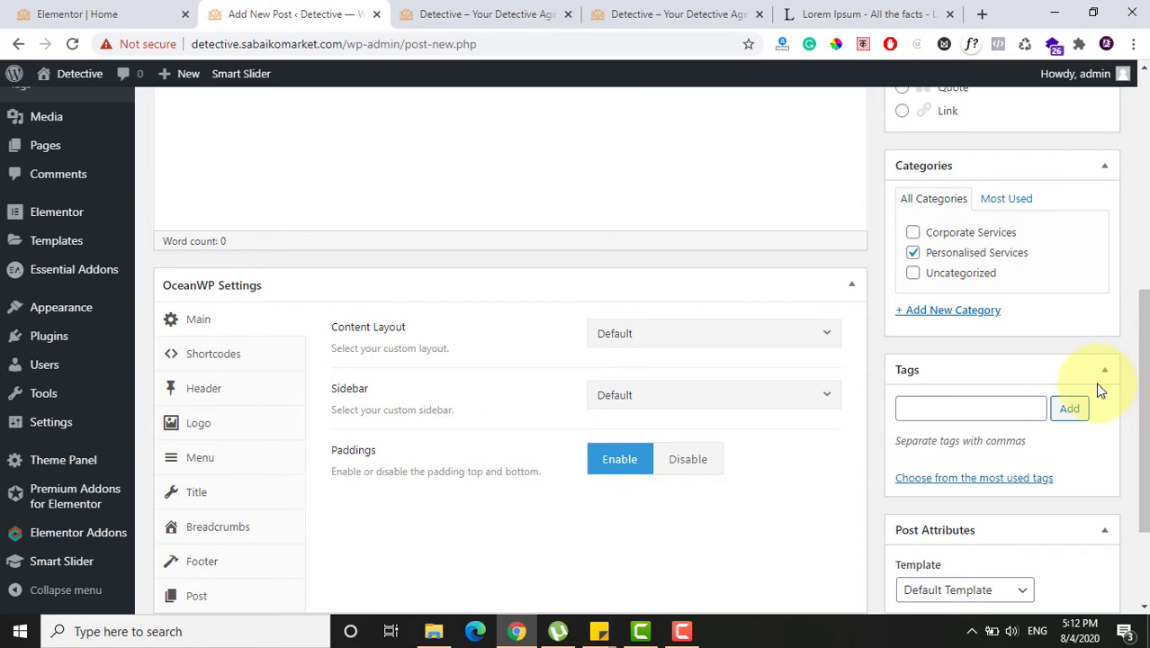
scroll(1137, 504, "down", 2)
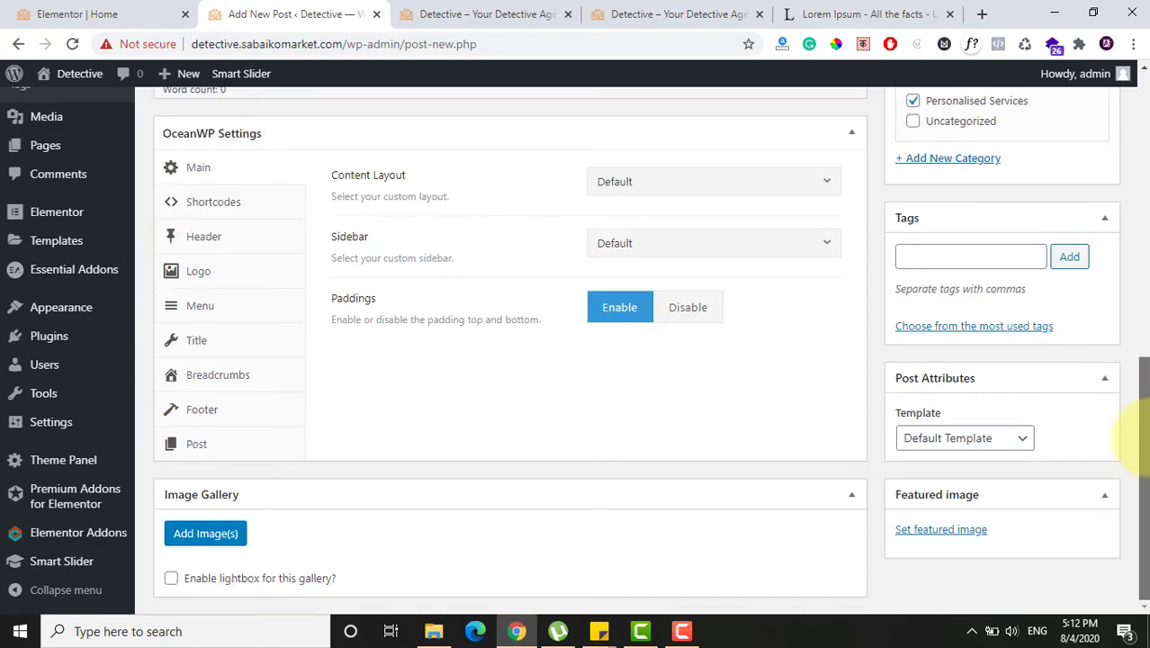
left_click_drag(1141, 441, 1132, 398)
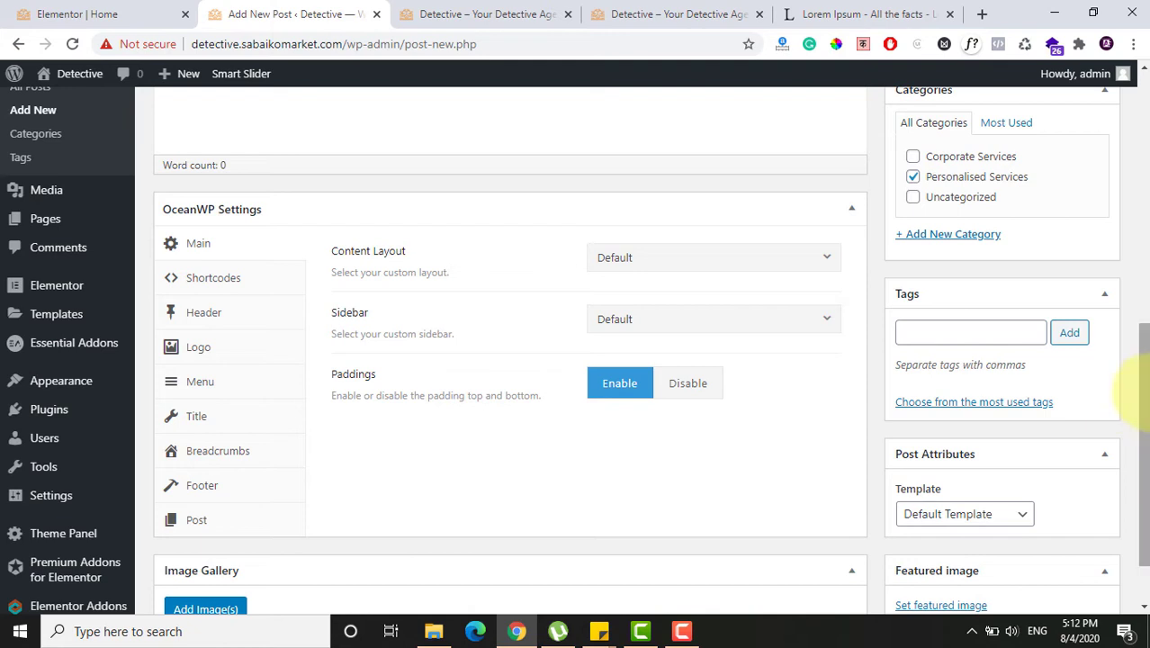
left_click(200, 416)
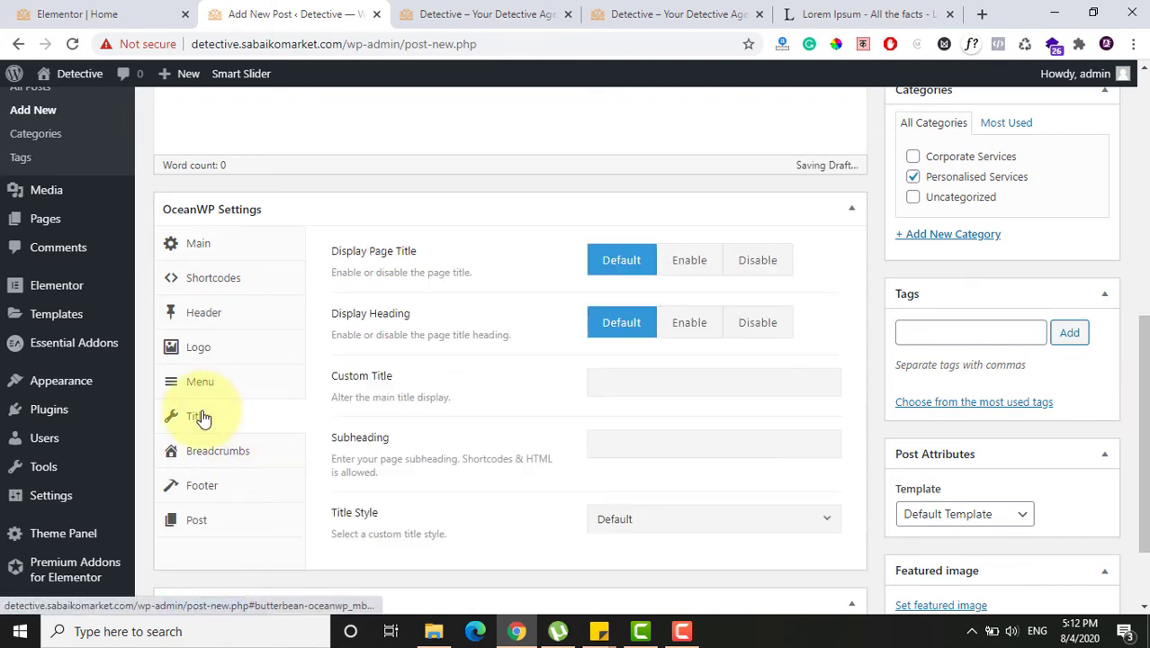
left_click(760, 262)
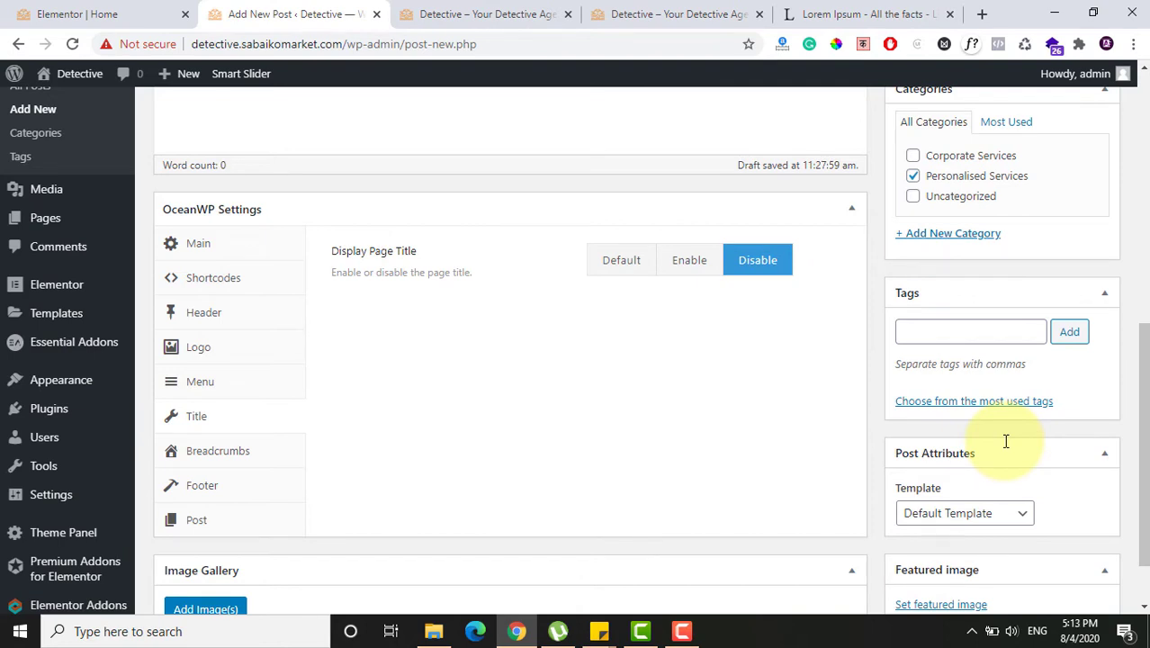
Step: Copy the "What is Lorem Ipsum?" paragraph from lipsum.com and paste it as the post's body text
left_click_drag(1141, 424, 1141, 213)
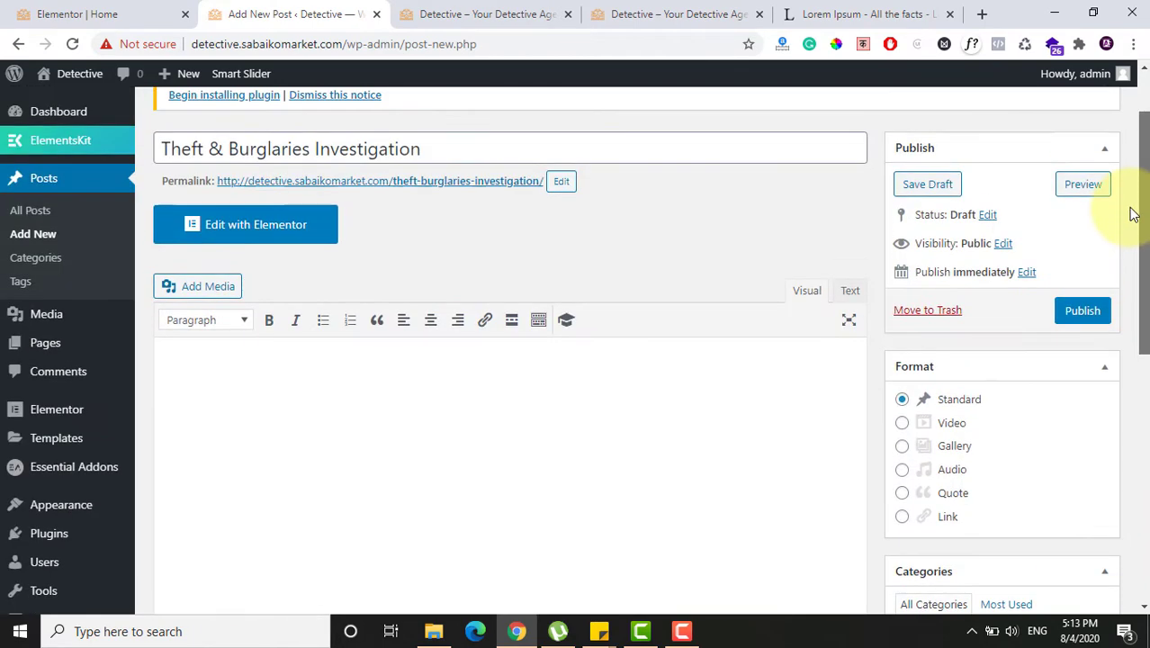
left_click(868, 15)
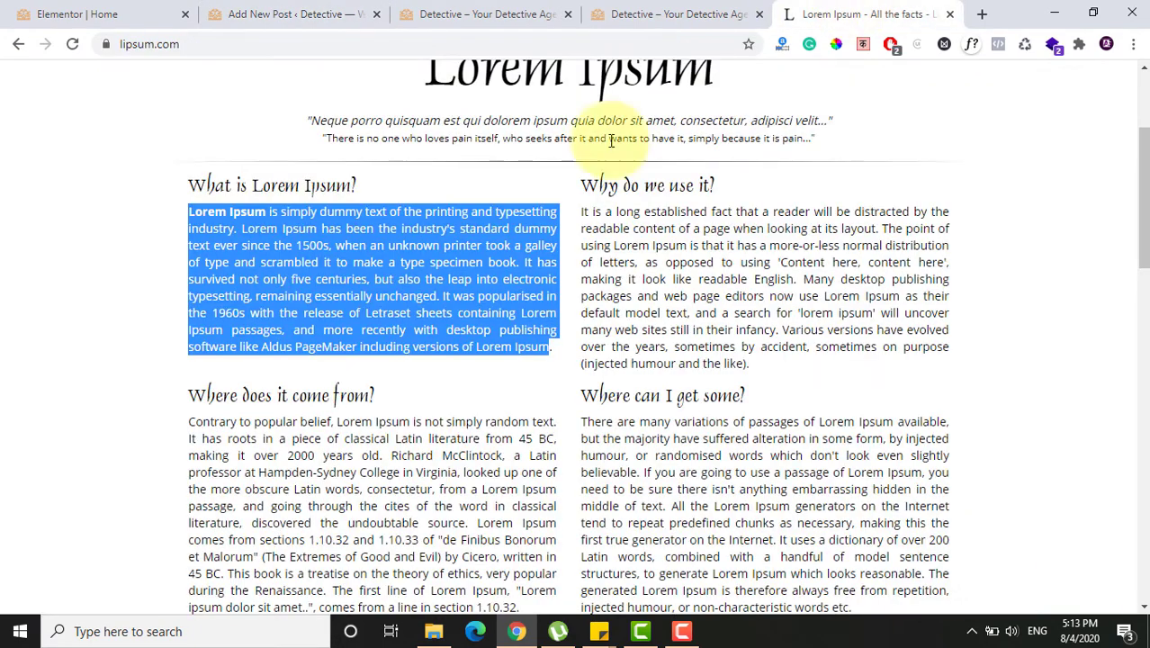
right_click(374, 280)
left_click(414, 291)
left_click(287, 15)
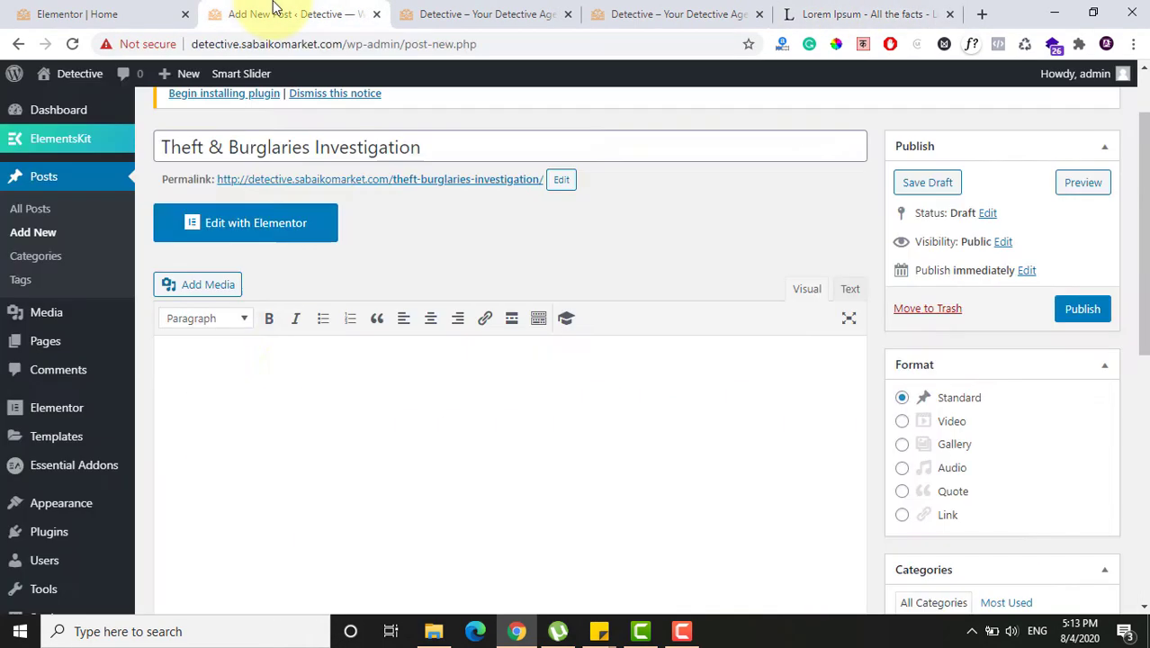
left_click(274, 418)
key("ctrl+v")
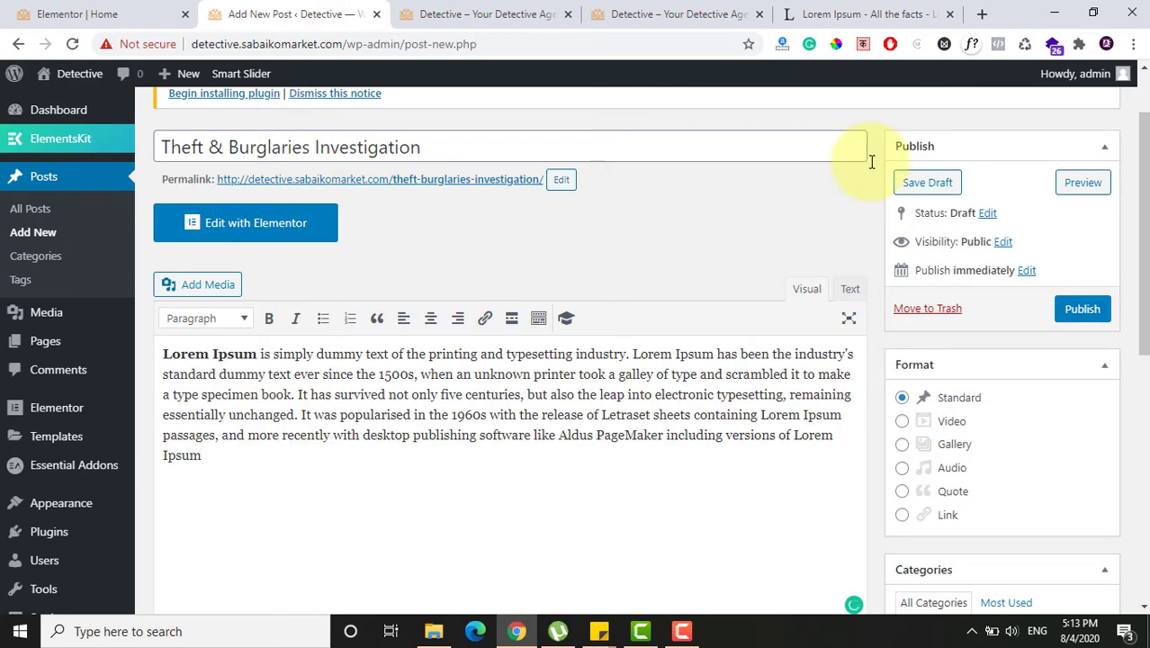
Step: Start setting the post's featured image and upload employment-investigation-rakcha from the DETECTIVE folder on the Desktop
left_click_drag(1138, 196, 1122, 374)
scroll(1120, 374, "down", 2)
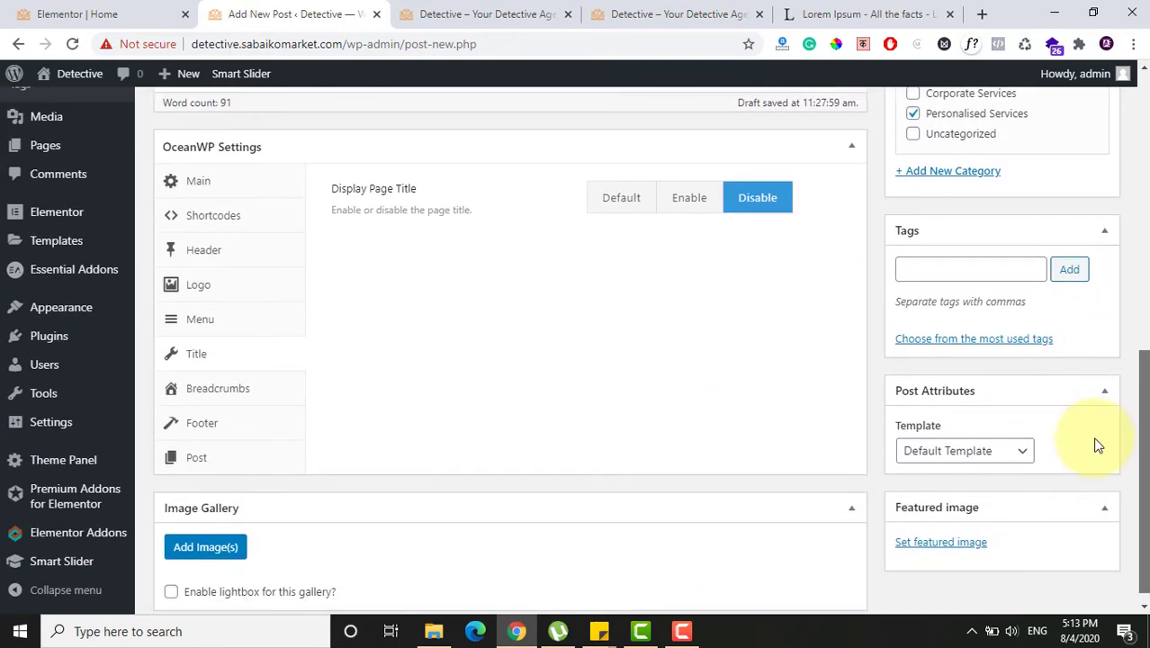
left_click(935, 529)
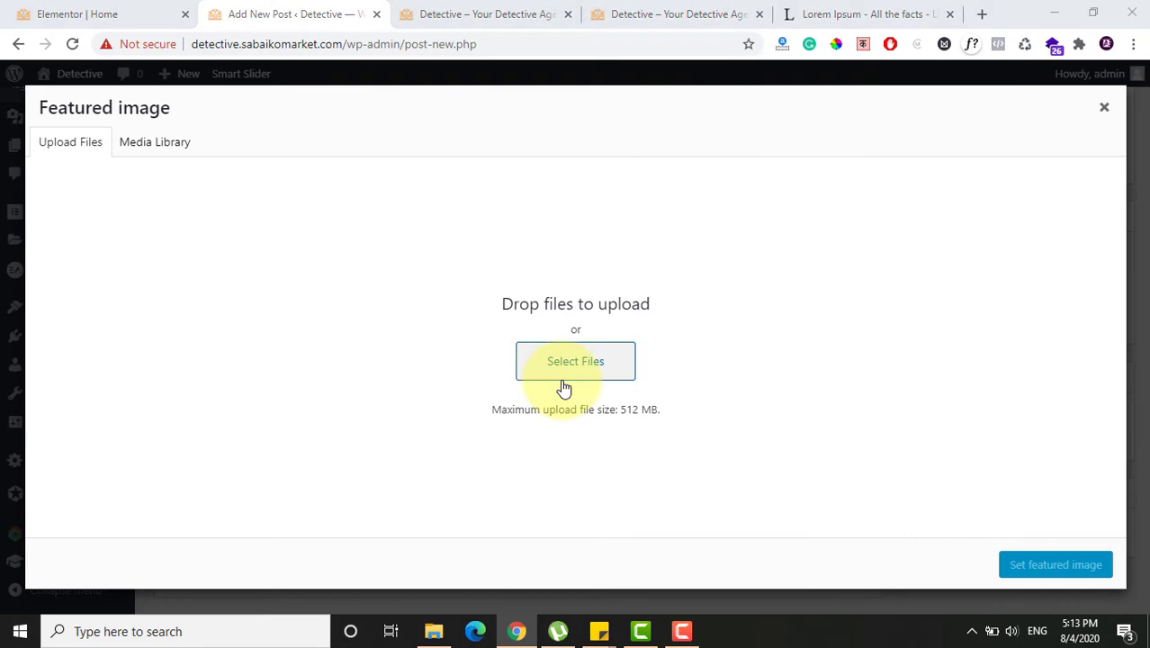
left_click(563, 386)
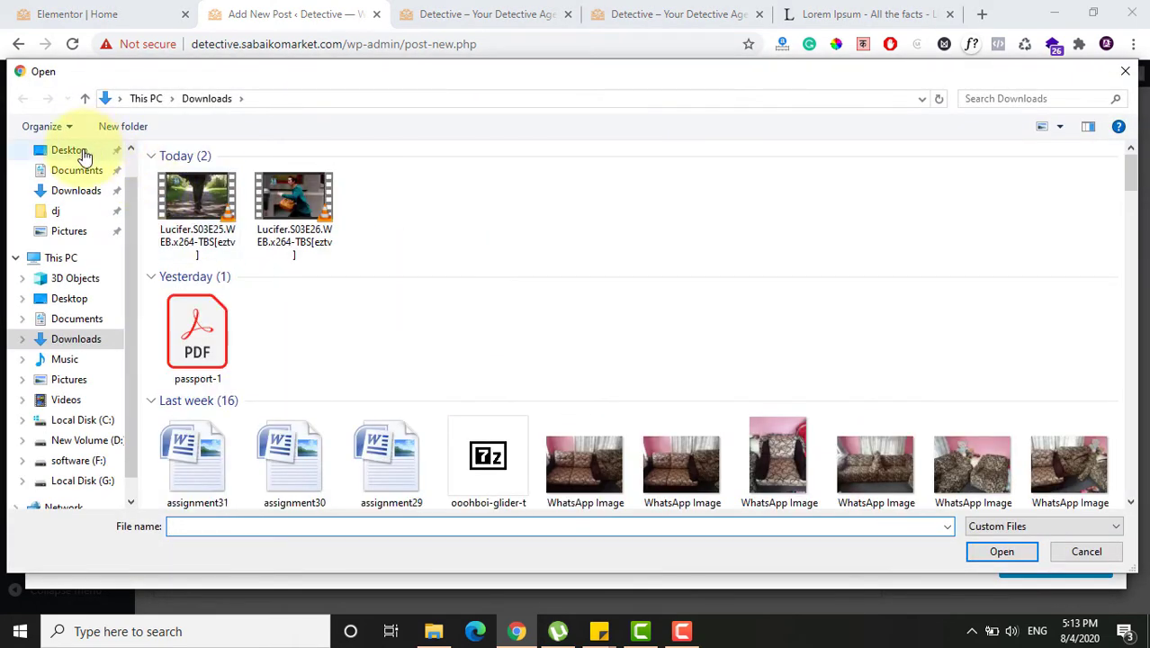
left_click(83, 155)
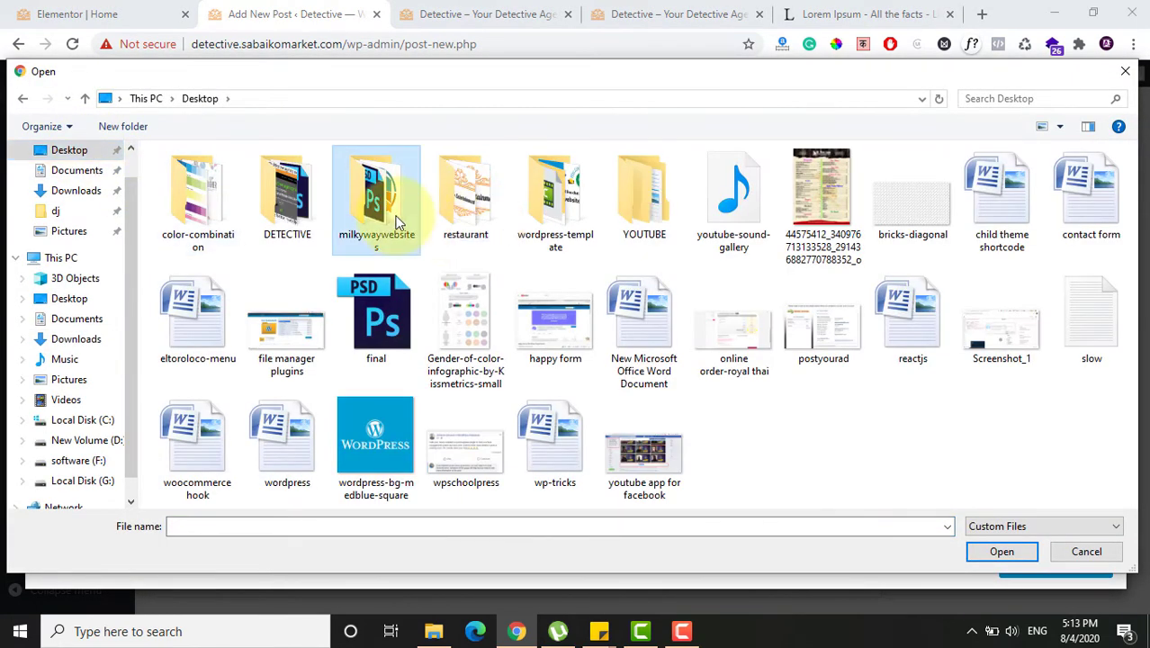
key("d")
key("Return")
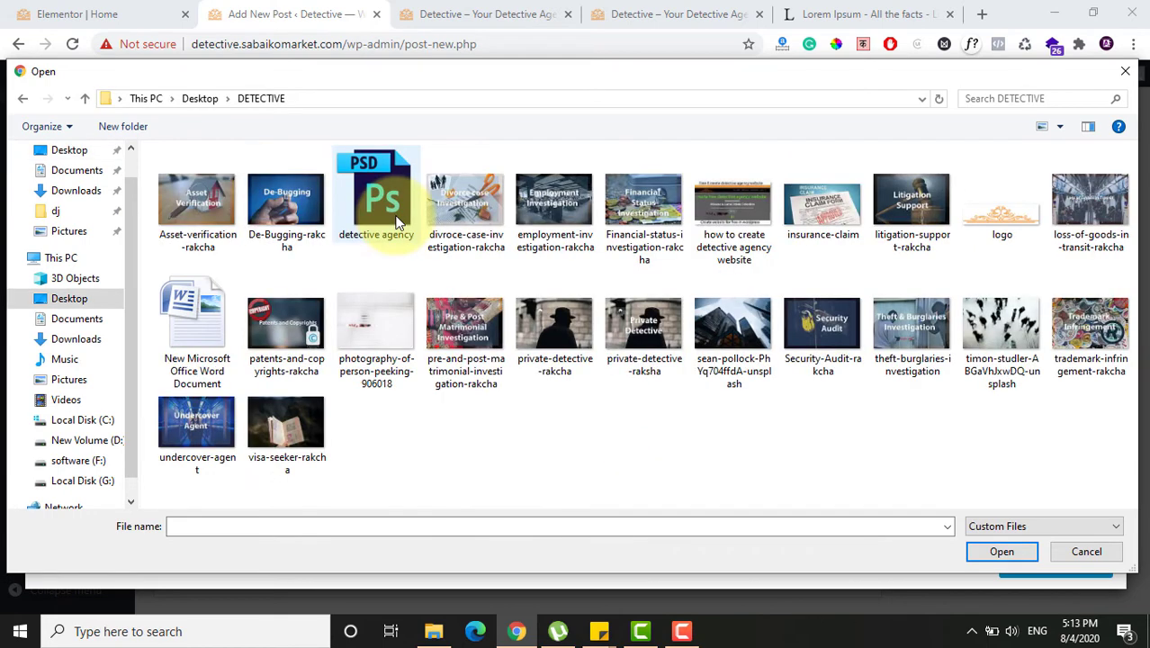
double_click(545, 234)
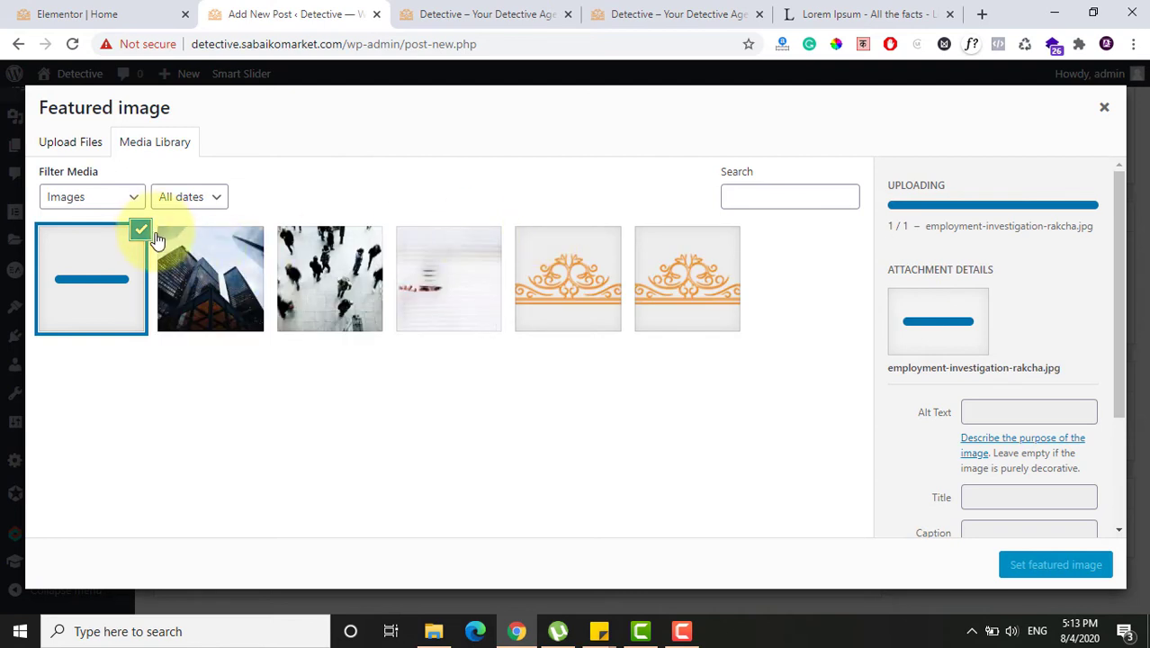
Step: Upload theft-burglaries-investigation from the DETECTIVE folder and set it as the post's featured image
left_click(71, 144)
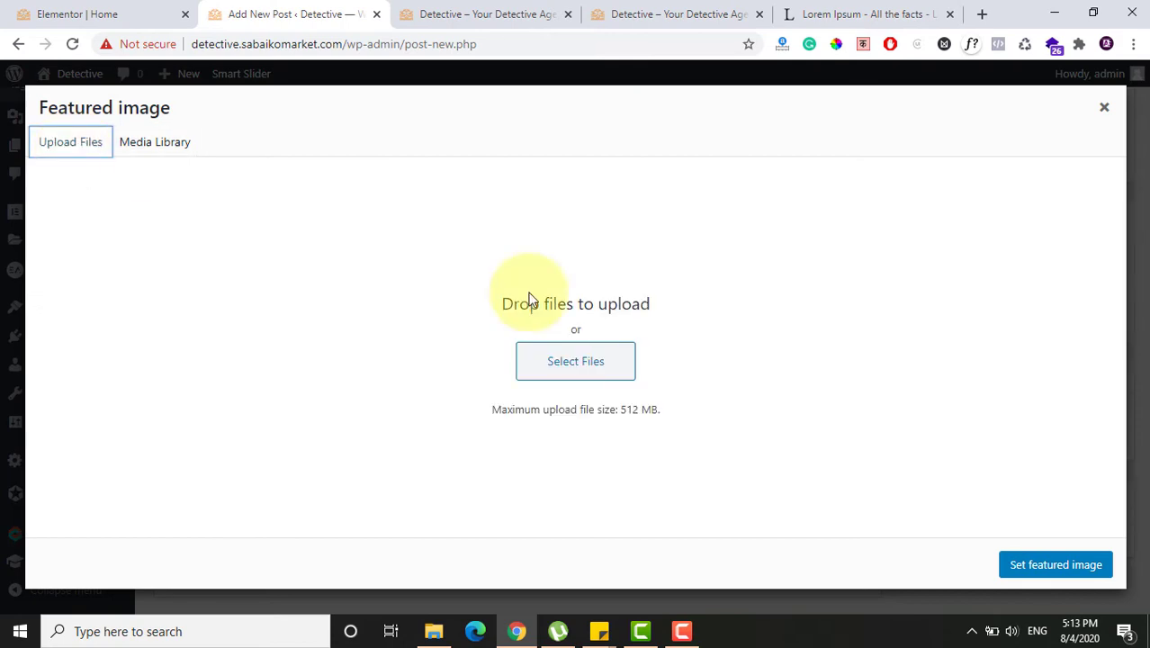
left_click(580, 366)
left_click(476, 237)
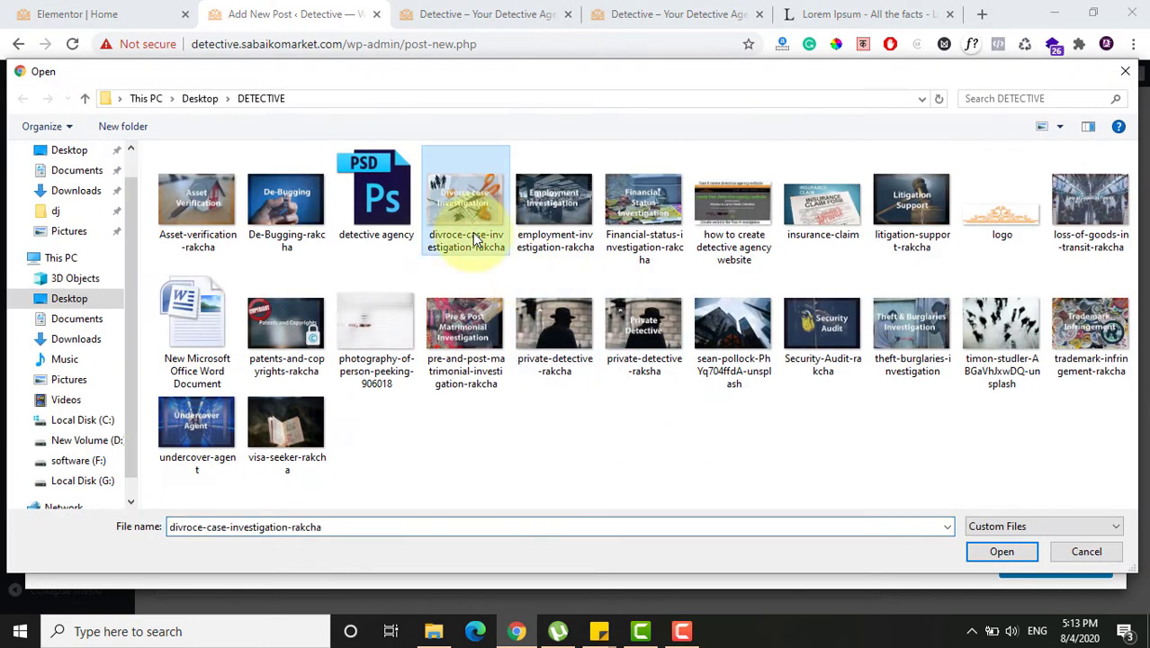
key("t")
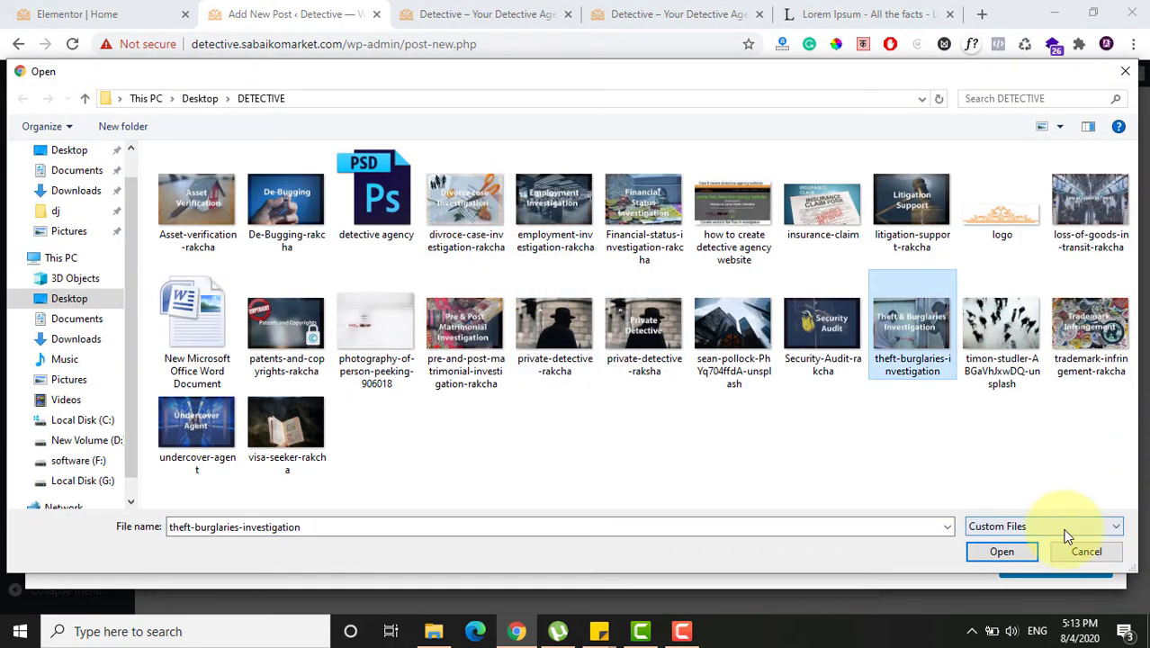
left_click(1016, 552)
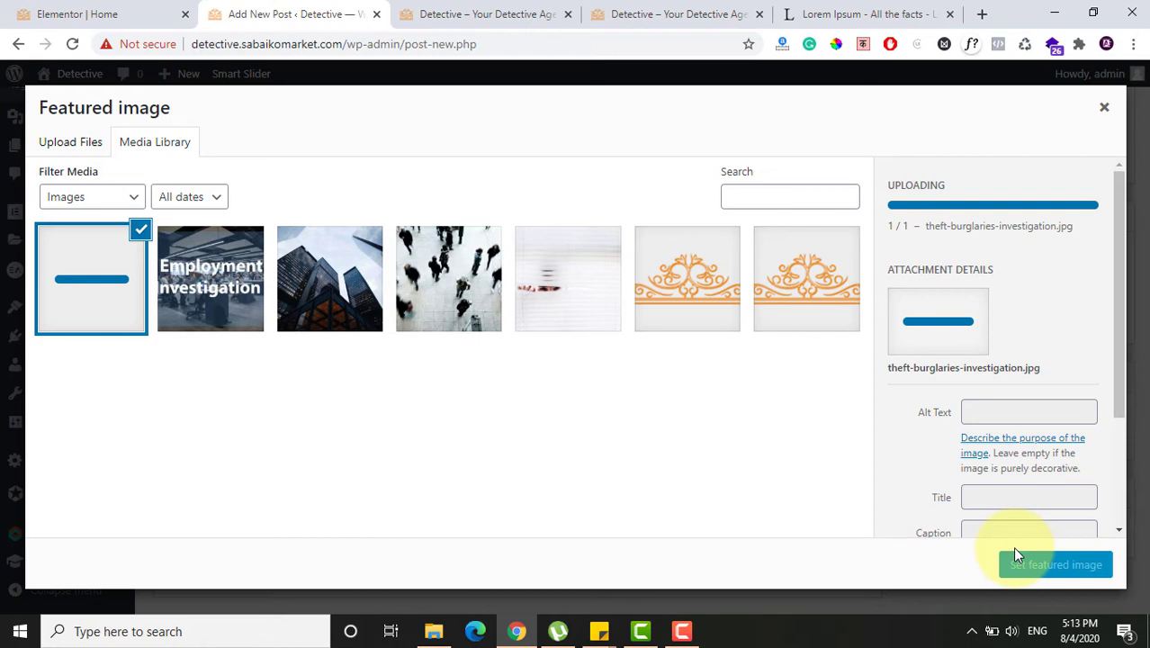
left_click(1052, 563)
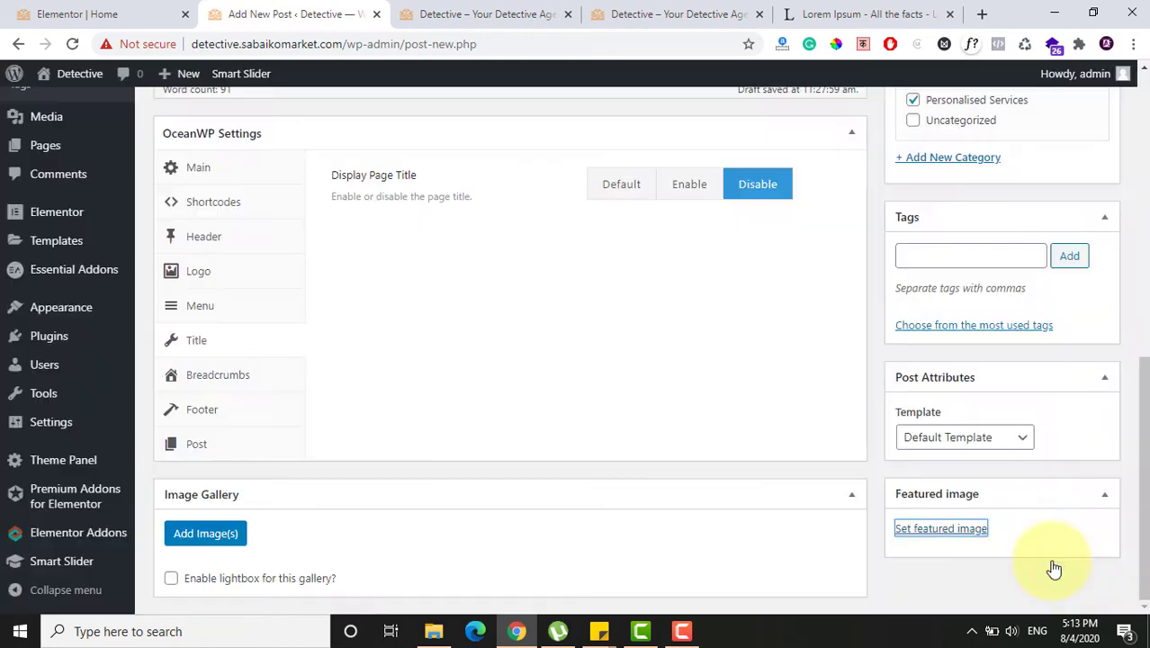
Step: Publish the theft and burglaries post and check its live page in a separate browser tab
left_click_drag(1144, 469, 1121, 263)
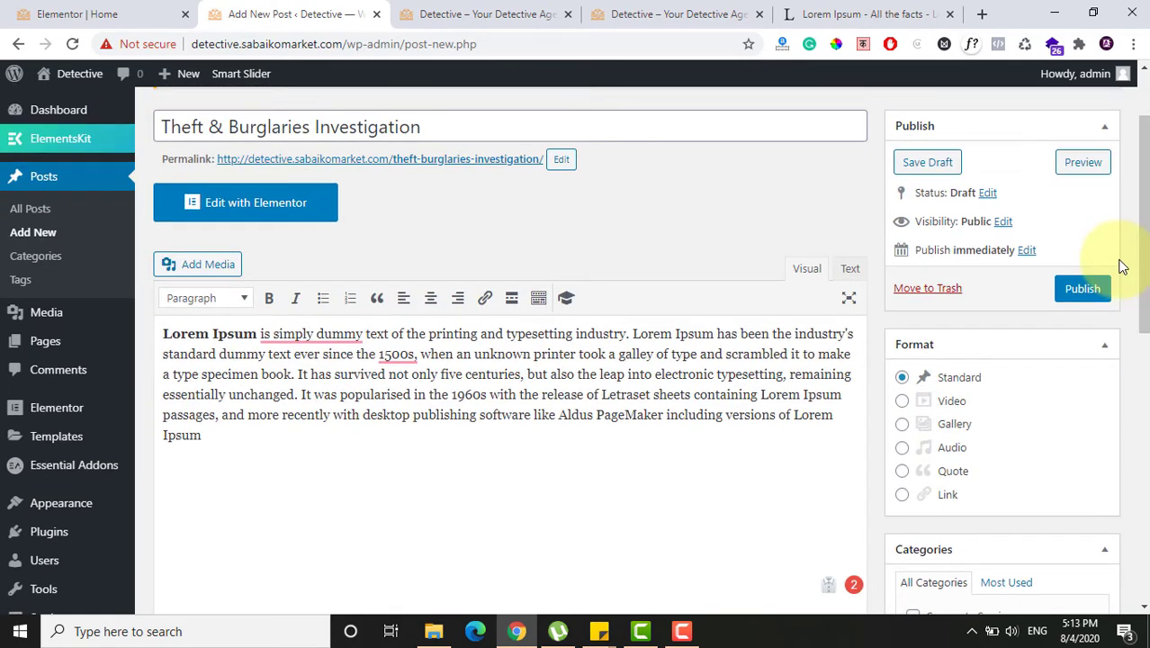
left_click(1082, 290)
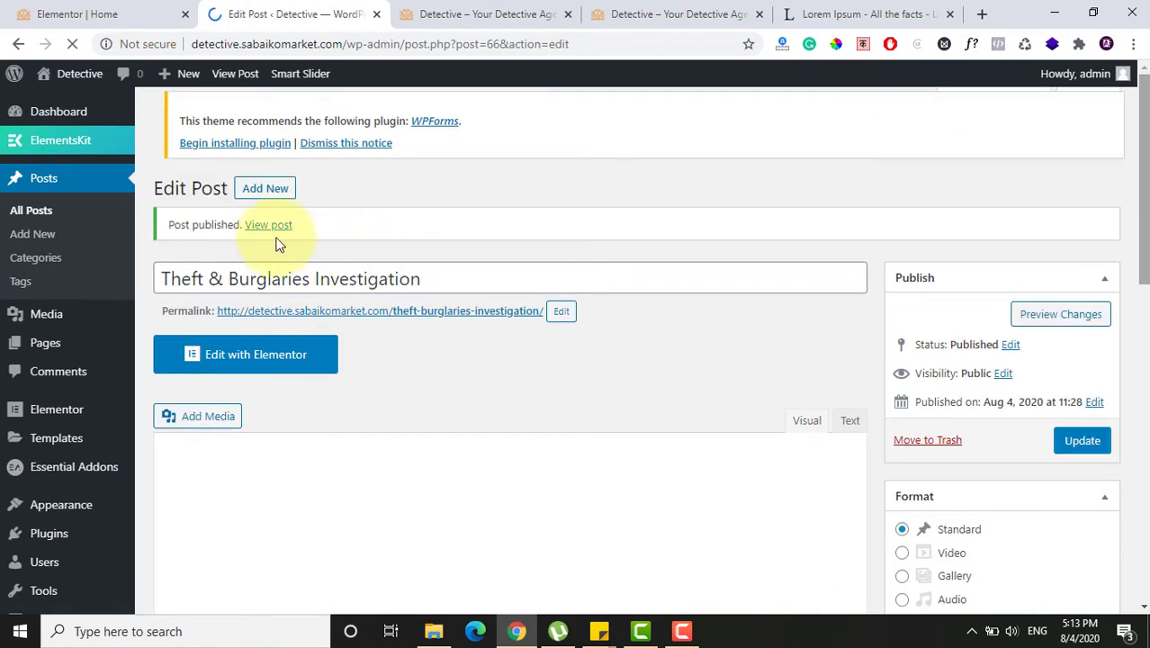
right_click(277, 231)
left_click(306, 236)
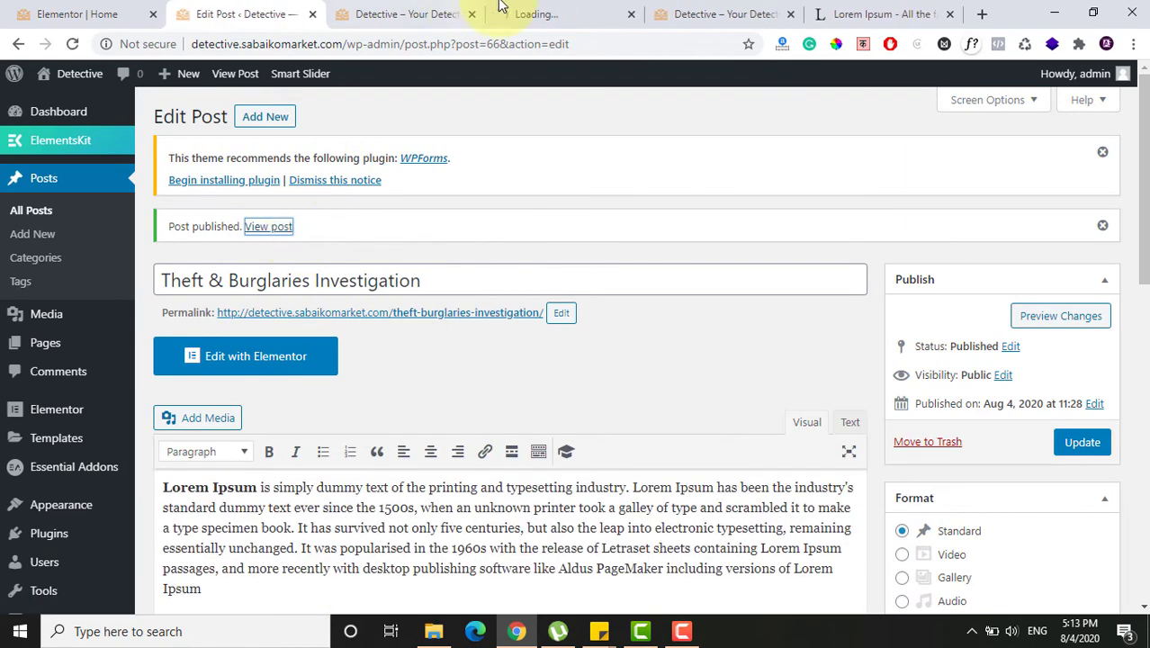
left_click(553, 11)
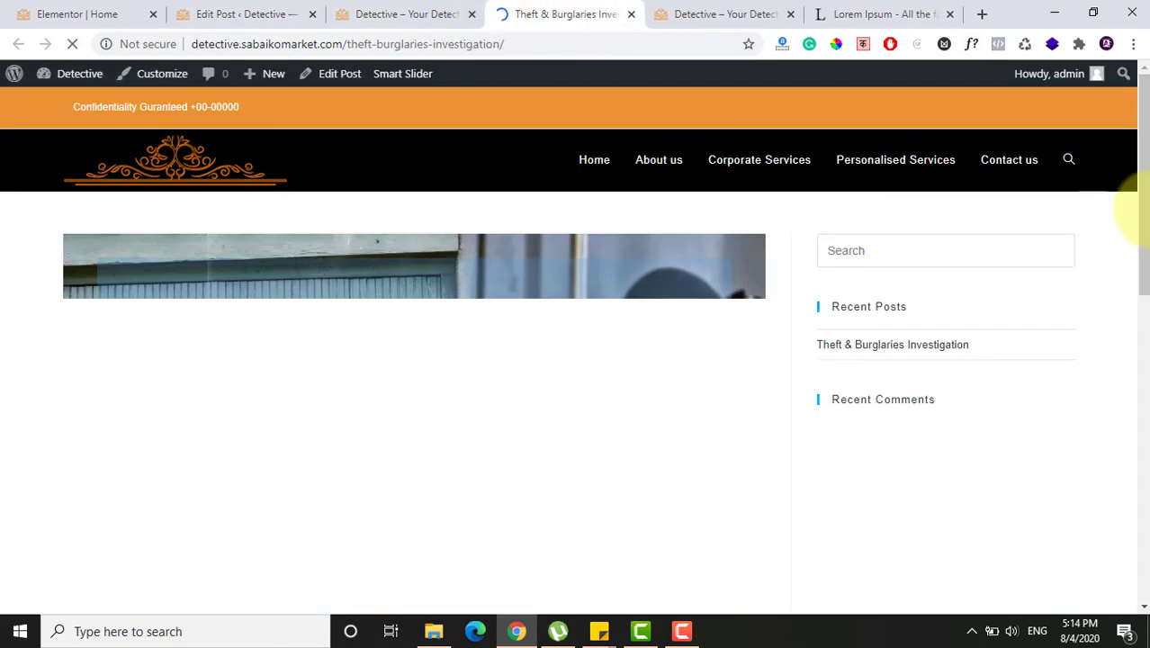
left_click_drag(1147, 200, 1131, 9)
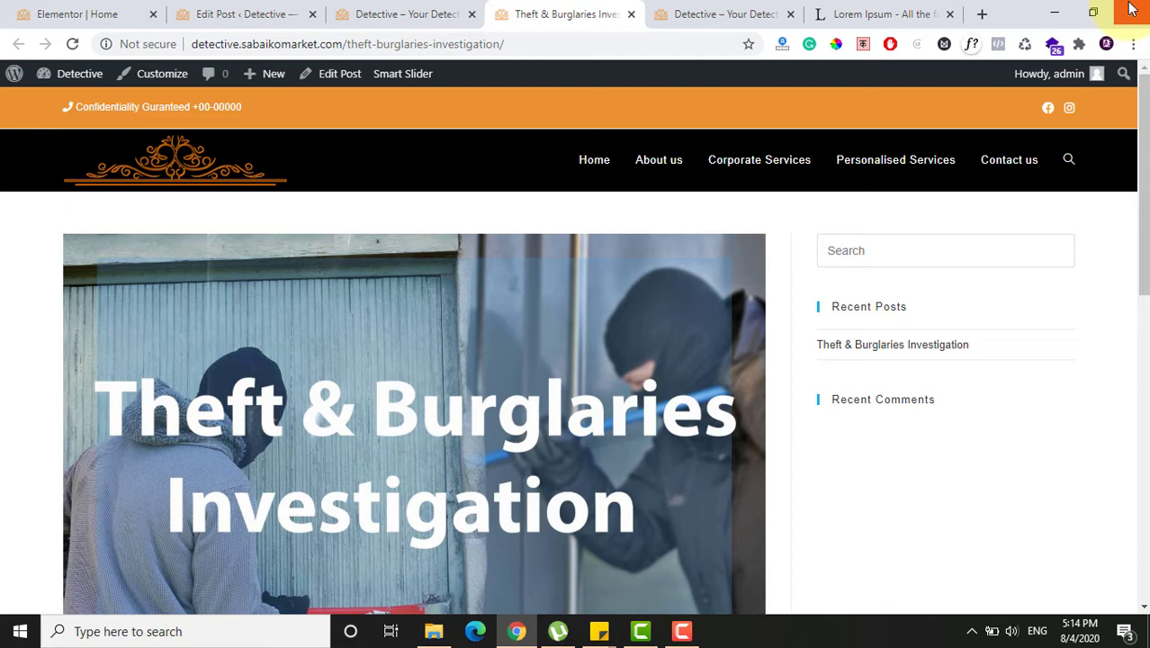
left_click(630, 13)
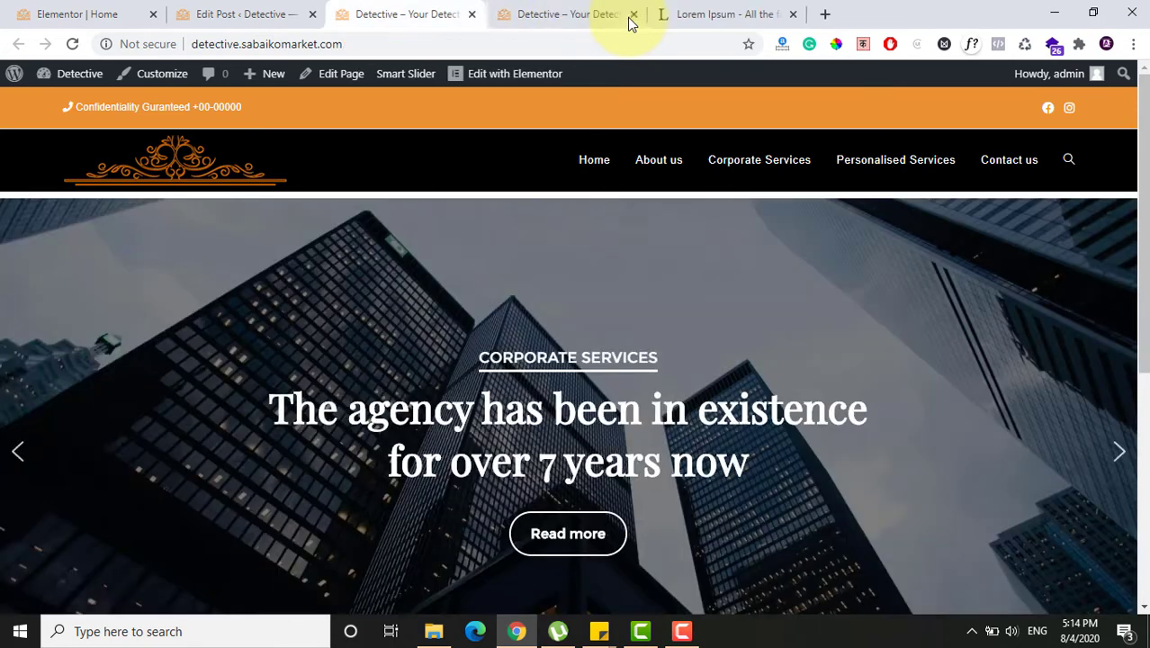
left_click(270, 14)
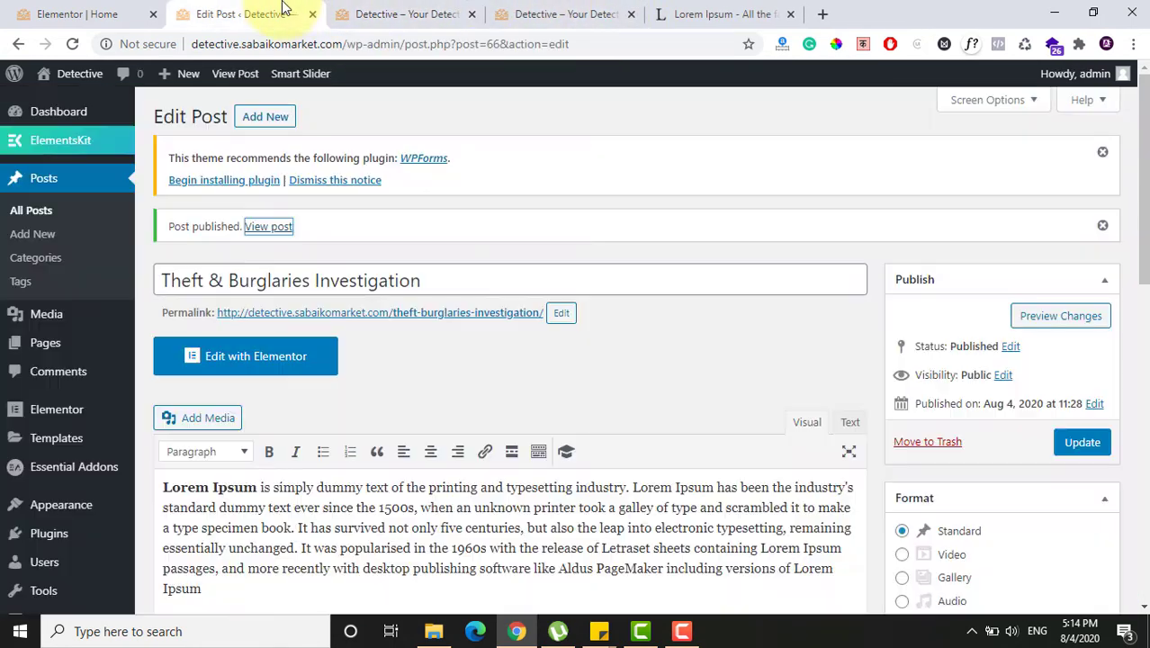
Step: Create a new post titled "Pre and Post Matrimonial Investigation"
left_click(270, 117)
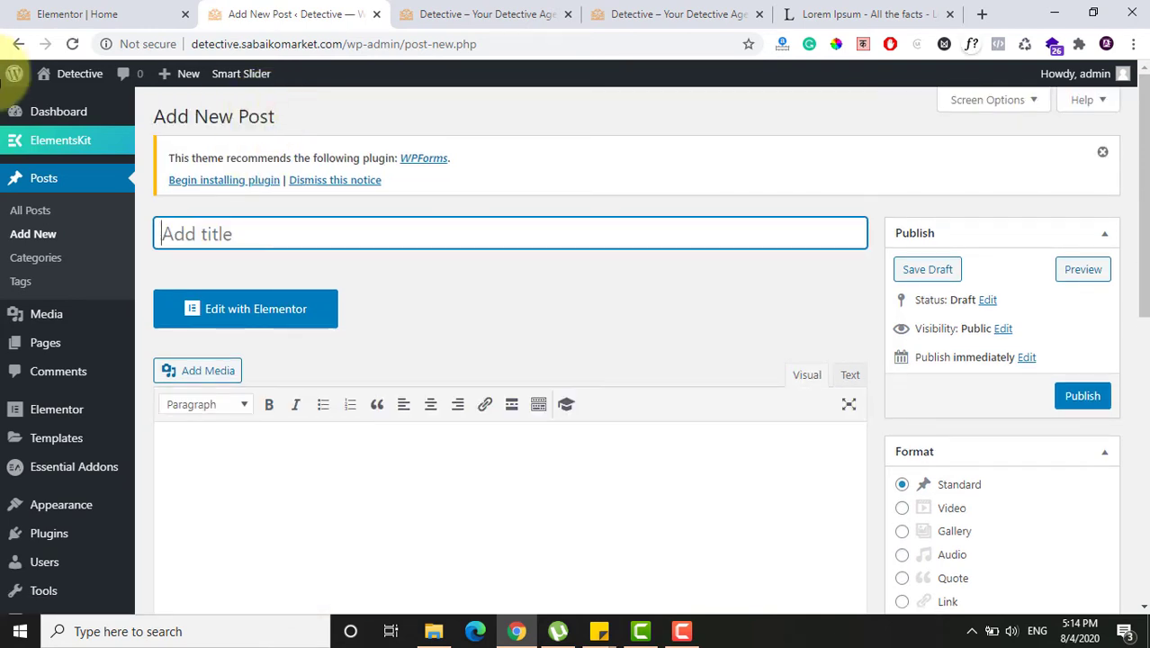
left_click(256, 237)
type("Pre")
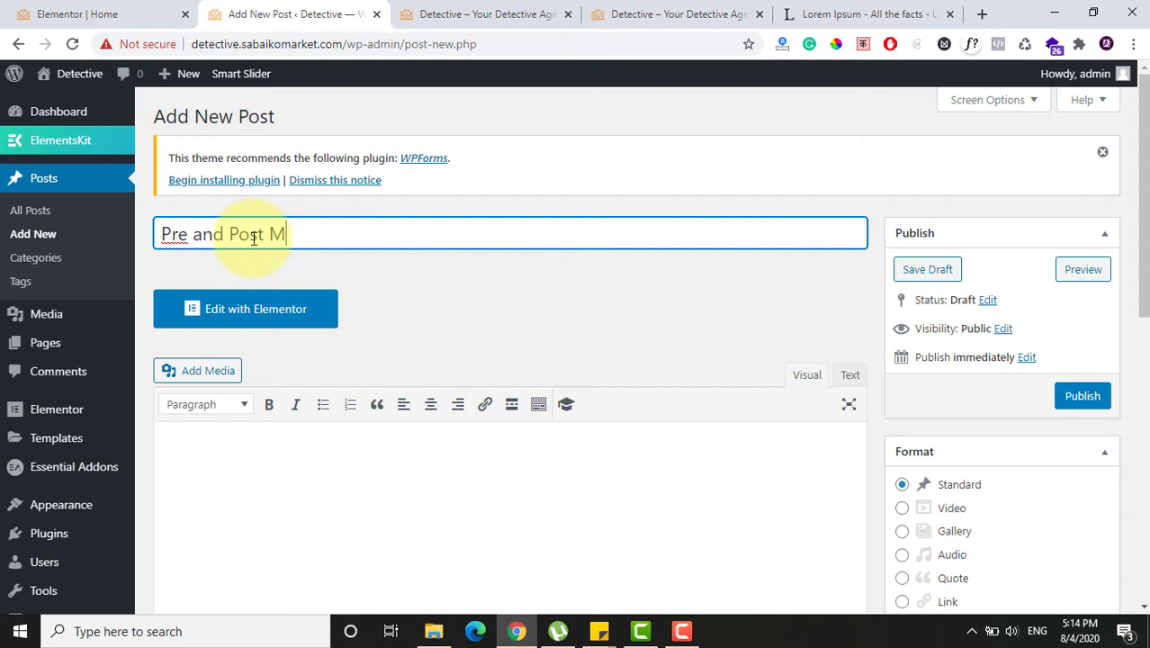
type("and Post Matrimonial Inve")
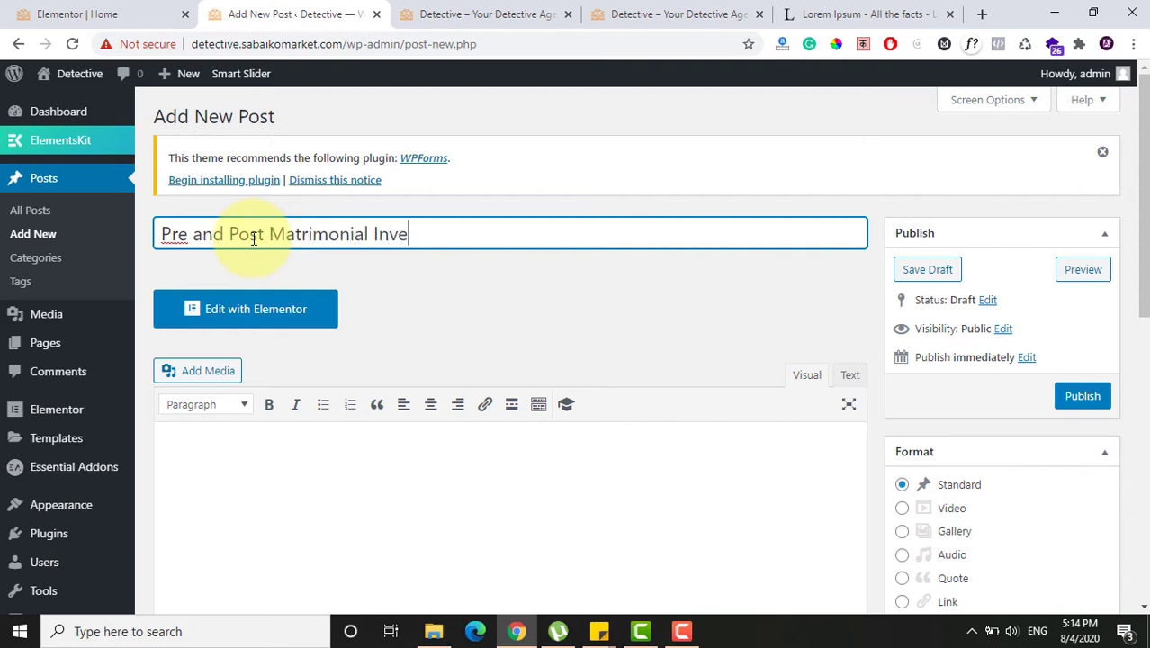
type("stigation")
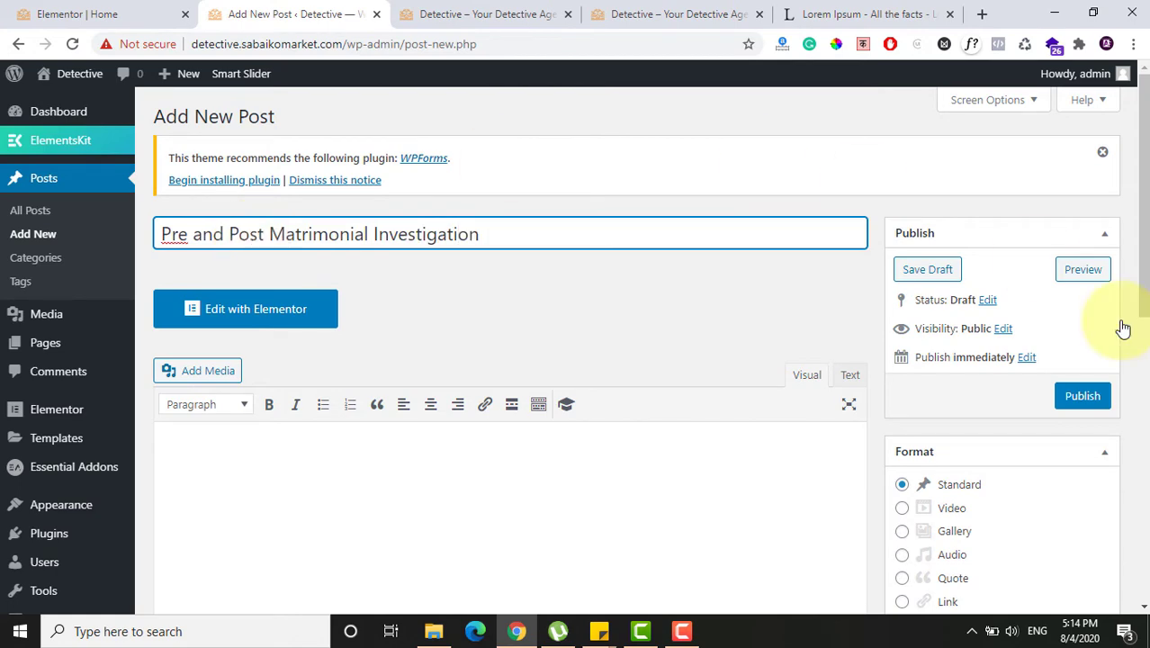
Step: Assign the matrimonial post to the Personalised Services category and disable its page title display in the OceanWP settings
scroll(1138, 324, "down", 4)
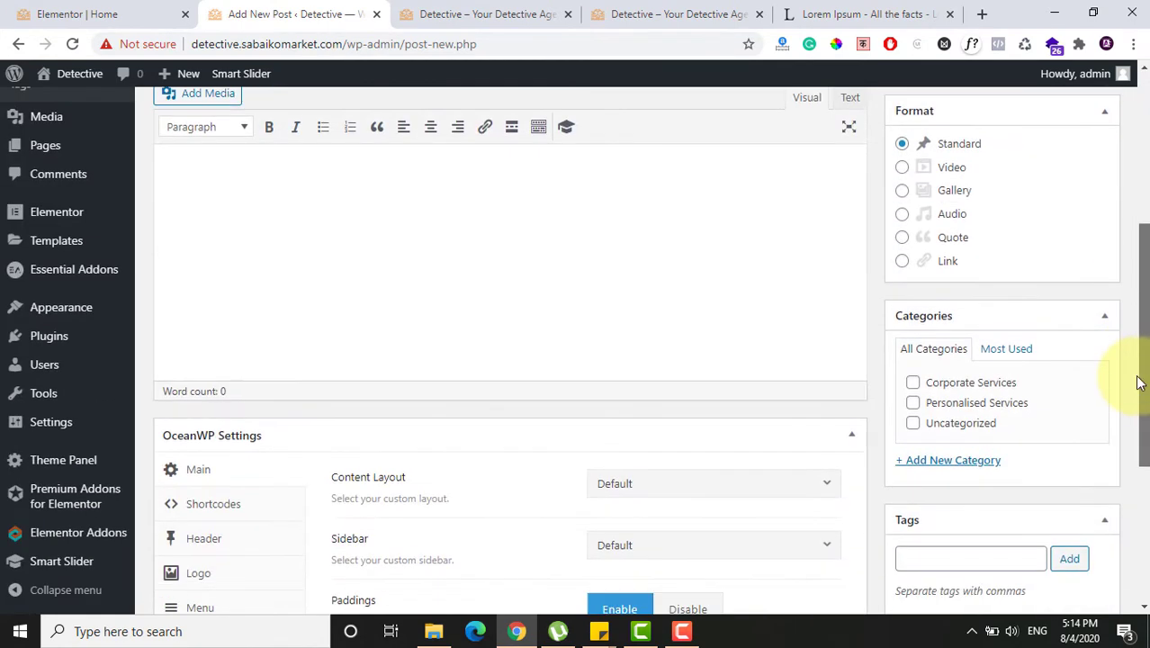
left_click(913, 405)
scroll(1137, 457, "down", 3)
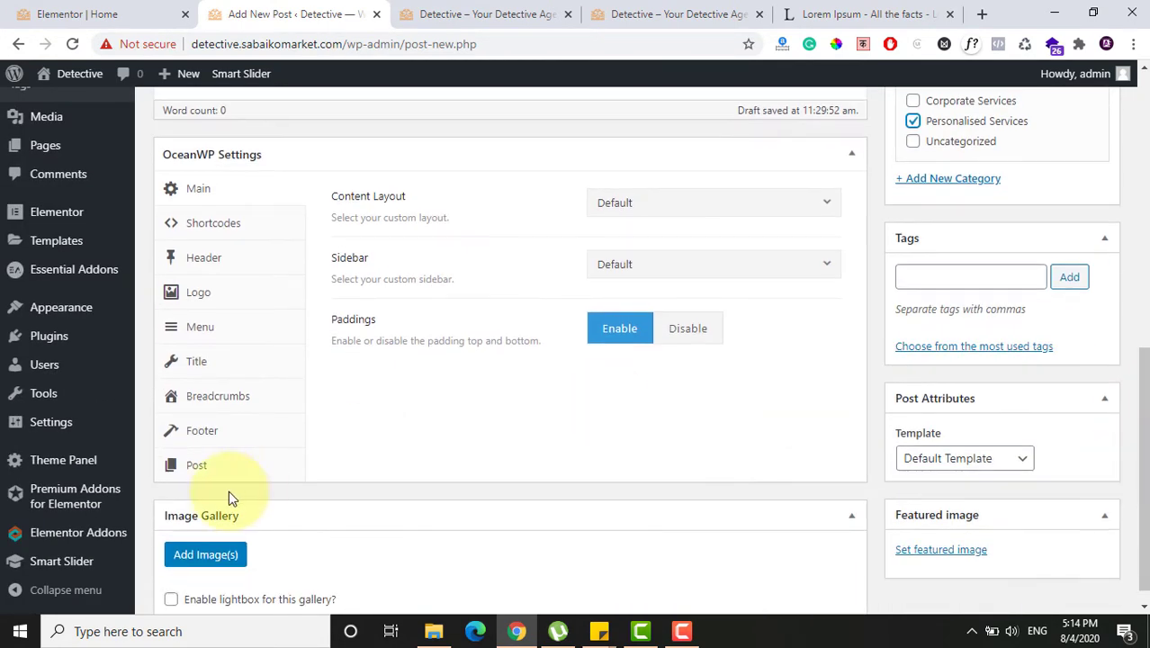
left_click(213, 376)
left_click(760, 205)
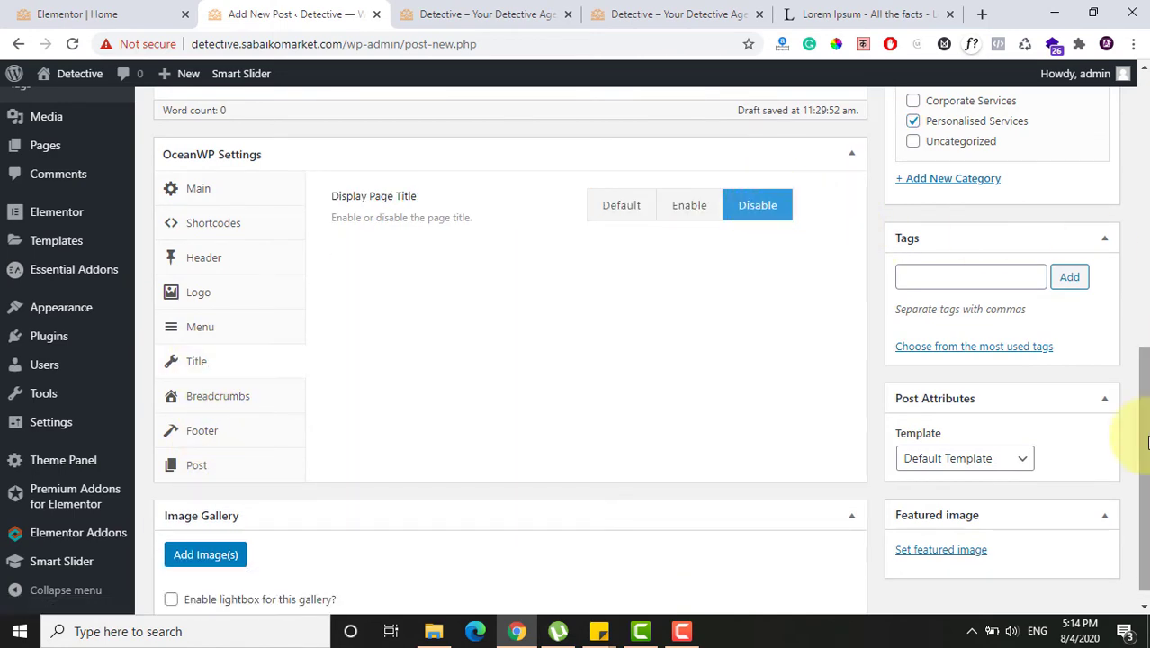
Step: Upload the image pre-and-post-matrimonial-investigation-rakcha from the DETECTIVE folder for the post's featured image
scroll(1135, 476, "down", 1)
scroll(1123, 261, "up", 8)
scroll(1091, 205, "down", 1)
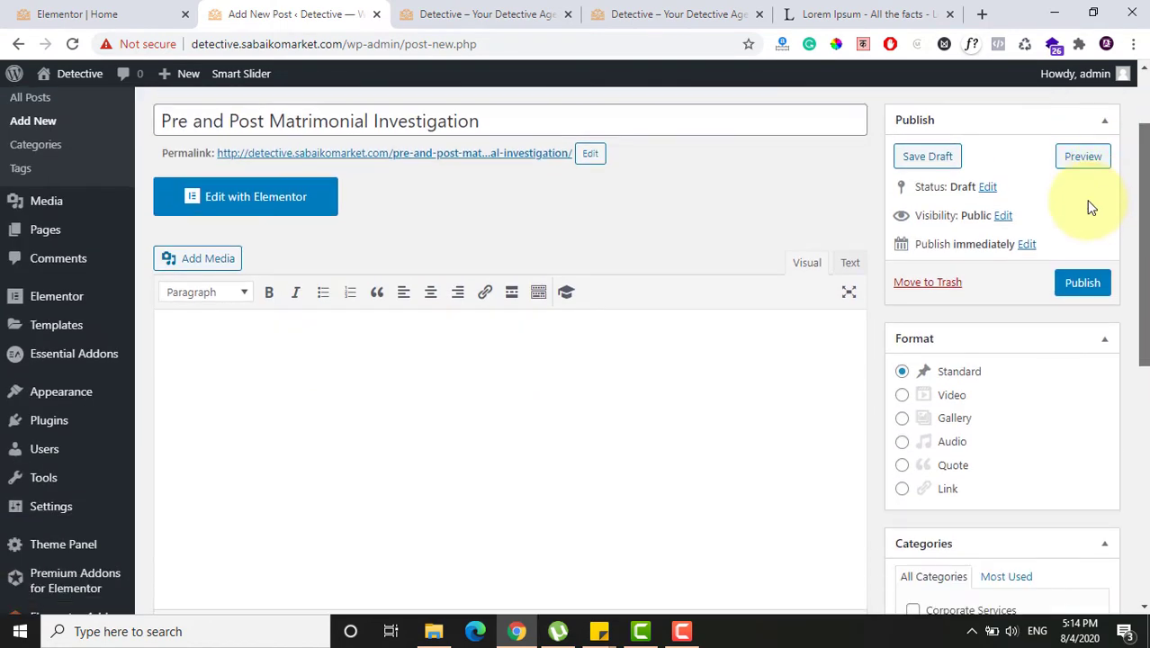
scroll(1133, 144, "up", 1)
left_click_drag(1137, 135, 1132, 428)
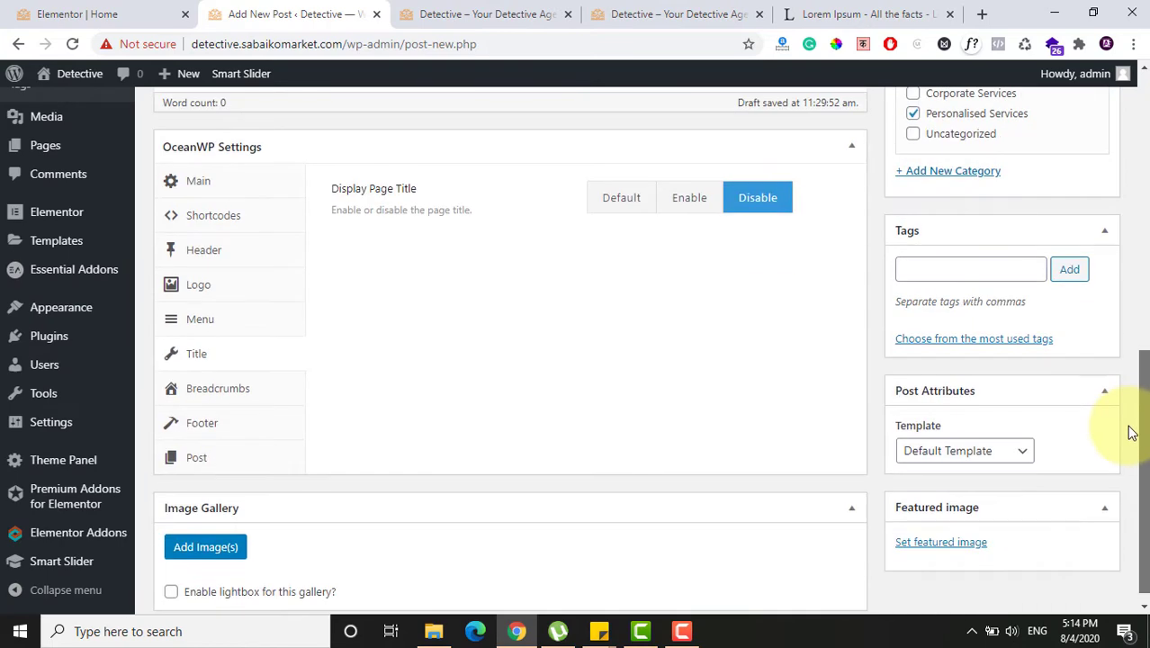
left_click(911, 542)
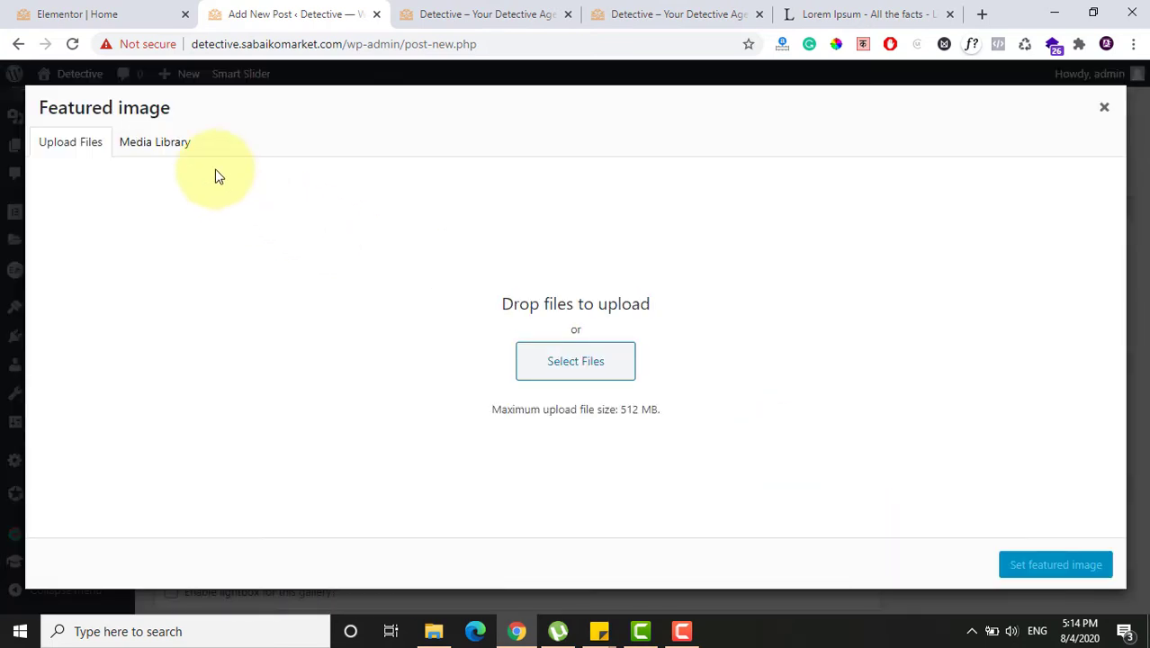
left_click(185, 151)
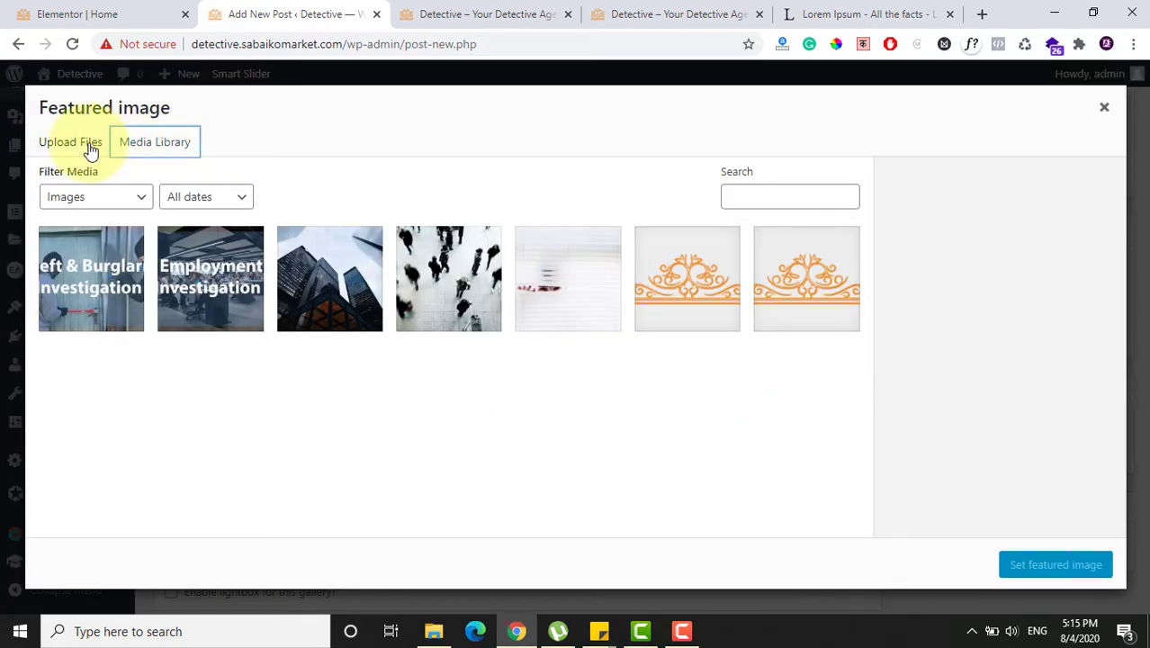
left_click(90, 151)
left_click(574, 374)
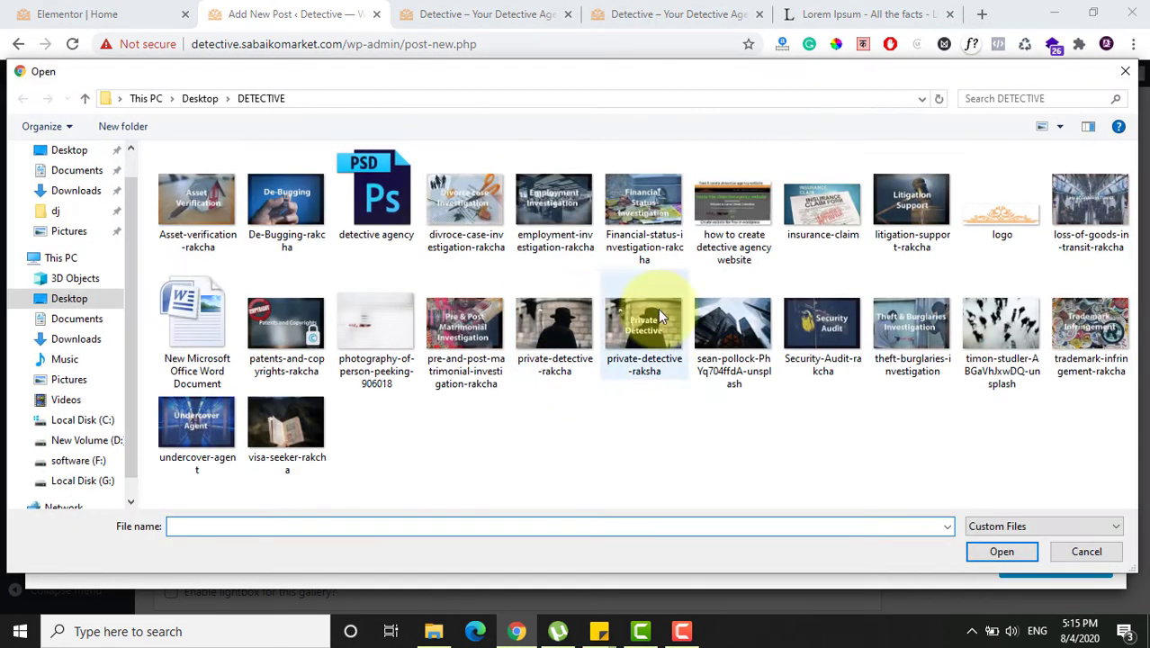
left_click(624, 211)
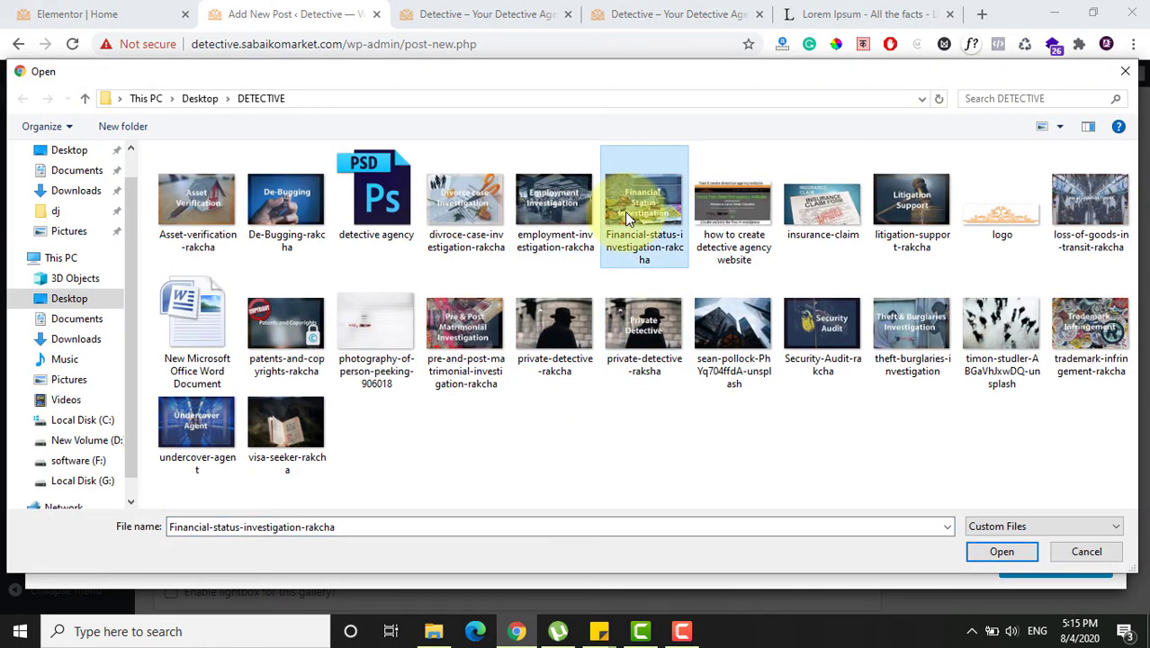
key("p")
key("p")
key("p")
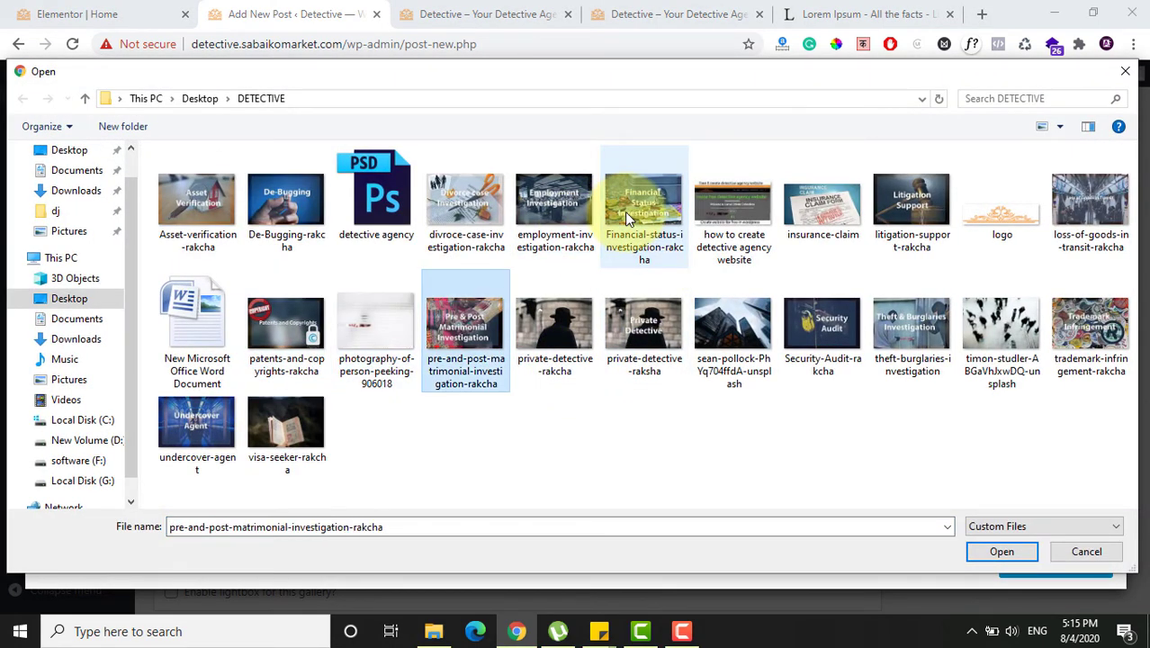
key("Return")
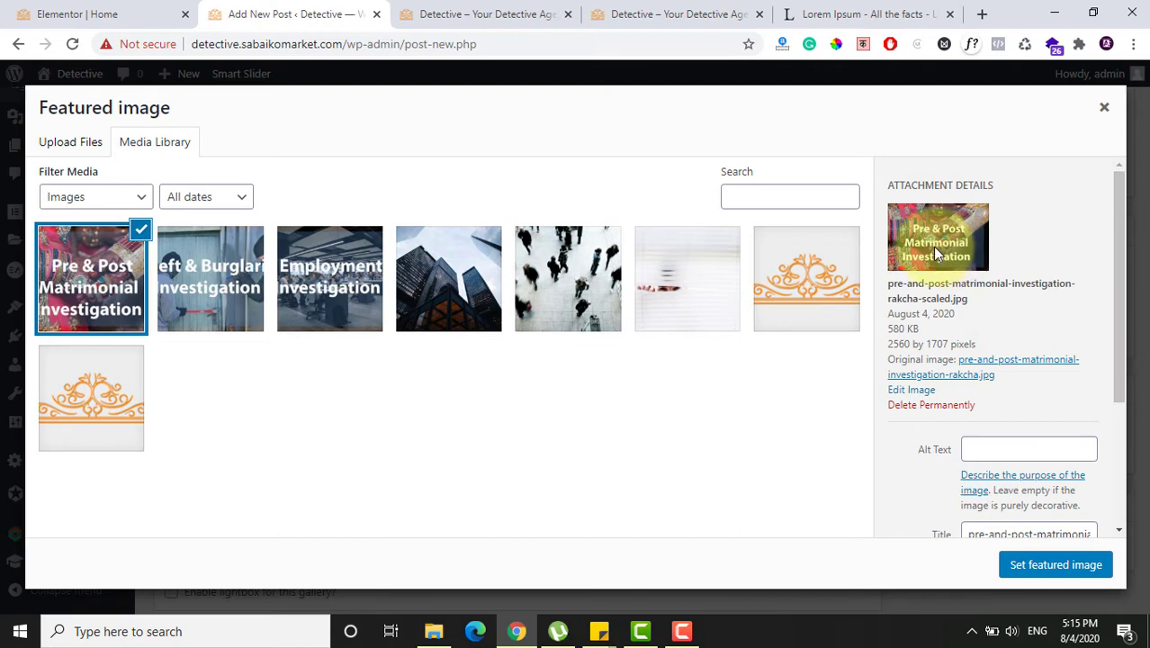
Step: Set the uploaded matrimonial investigation picture as the featured image and publish the post
left_click(1043, 564)
left_click_drag(1141, 442, 1140, 226)
left_click(1082, 319)
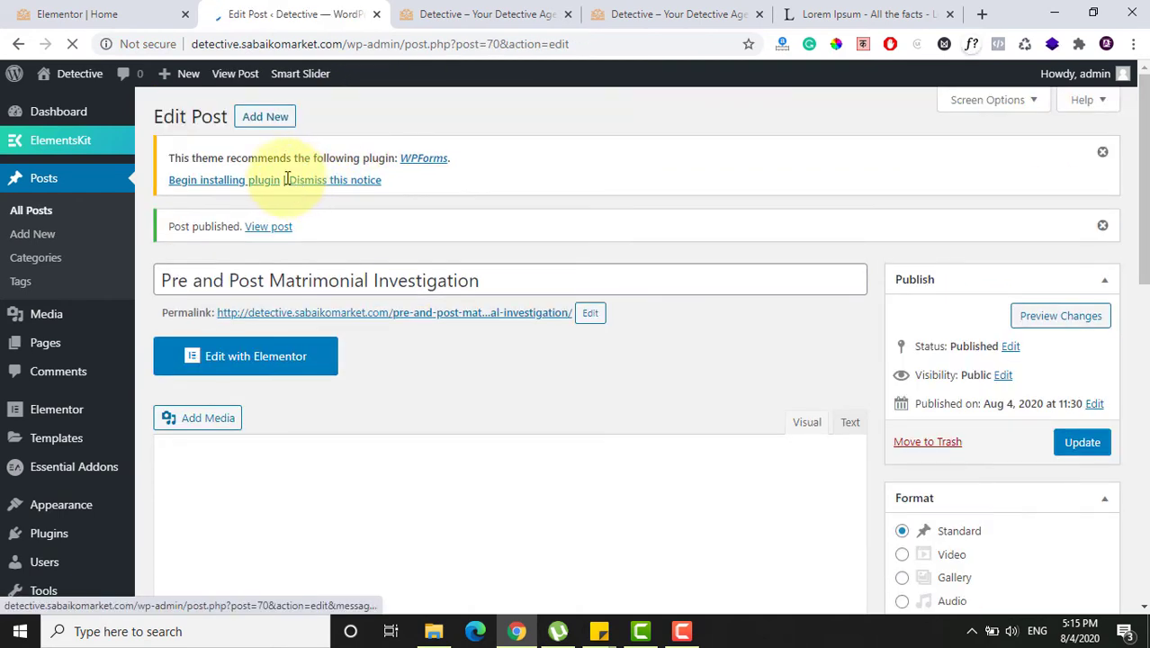
Step: Create another new post titled "Divorce Case Investigation"
left_click(268, 124)
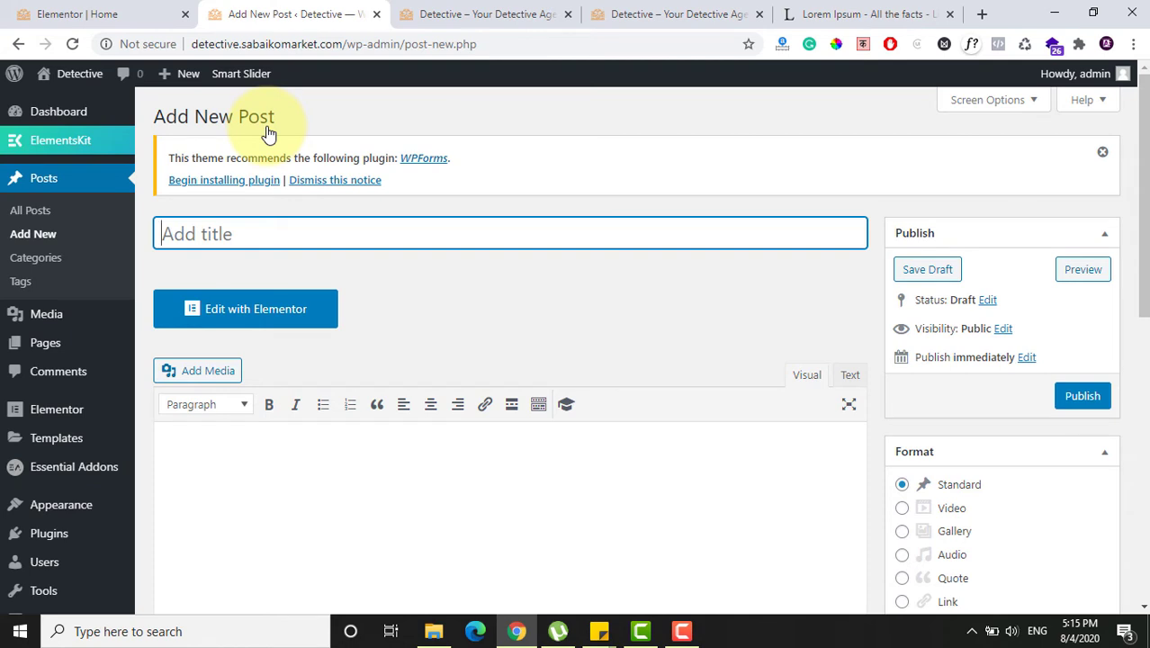
type("Divroce")
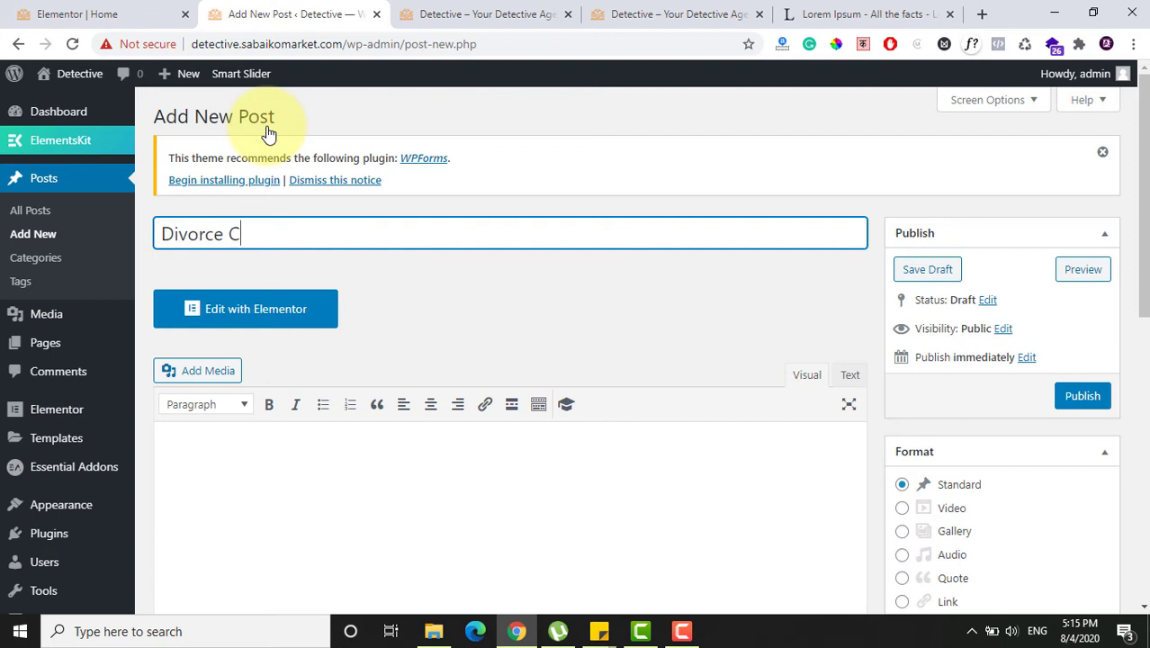
type("Case Investigation")
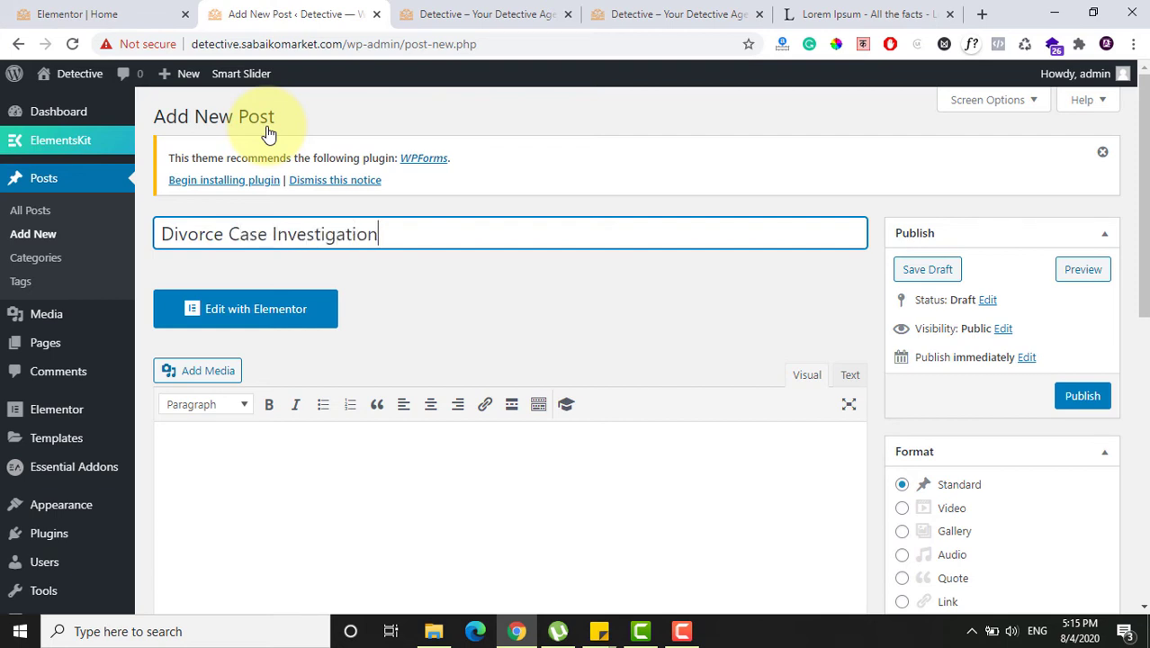
Step: Assign the divorce post to the Personalised Services category and disable its page title display in the OceanWP settings
scroll(1140, 301, "down", 3)
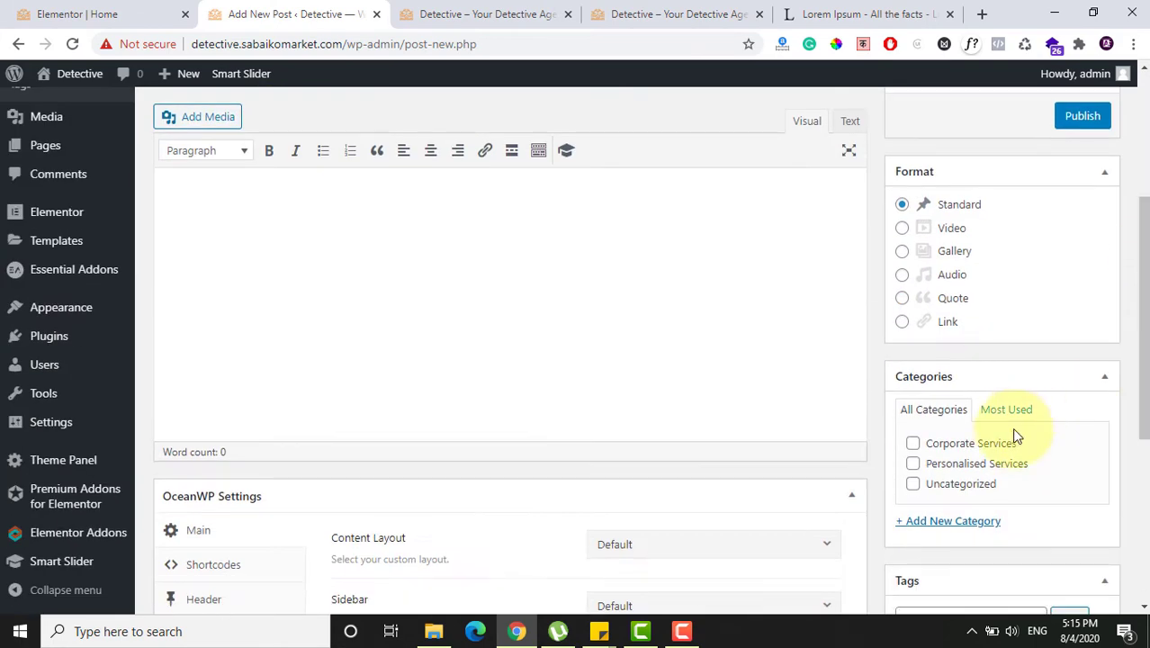
left_click(912, 463)
scroll(572, 477, "down", 3)
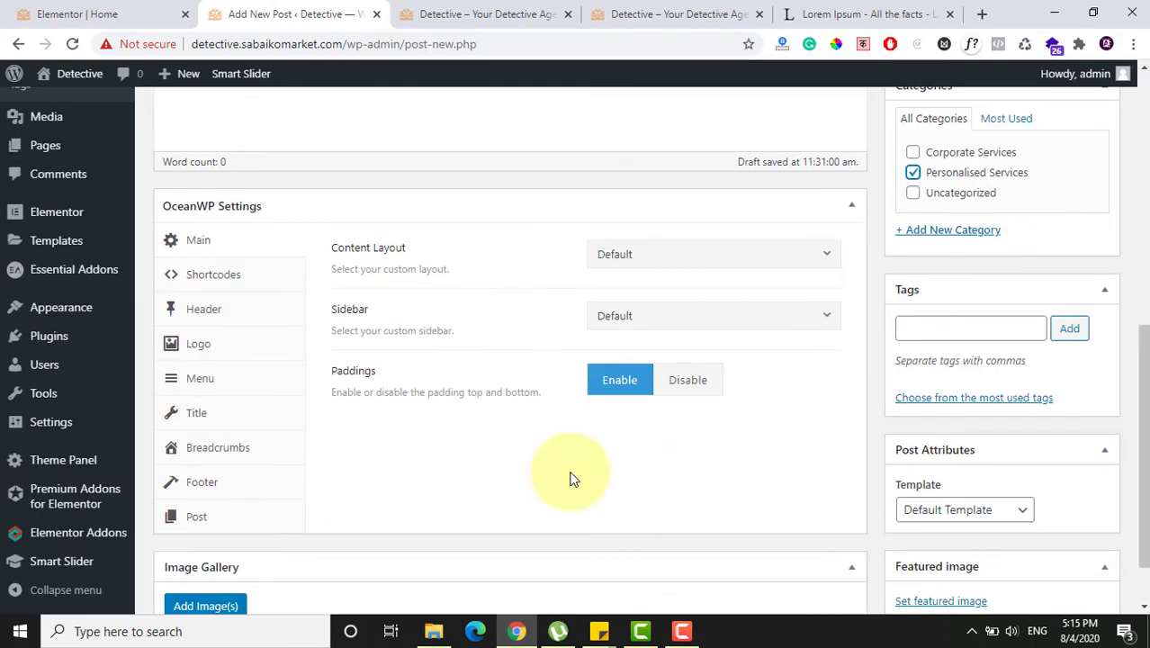
left_click(241, 474)
left_click(236, 412)
left_click(760, 256)
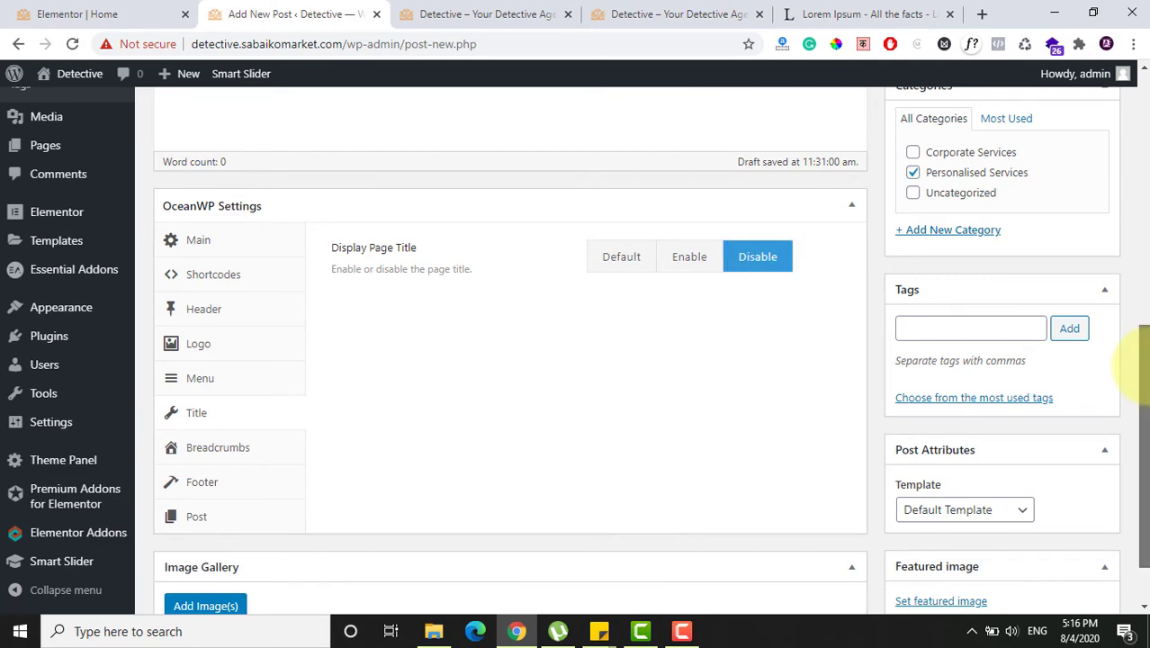
Step: Upload the image divroce-case-investigation-rakcha from the DETECTIVE folder for the divorce post's featured image
scroll(1139, 365, "down", 1)
left_click(931, 534)
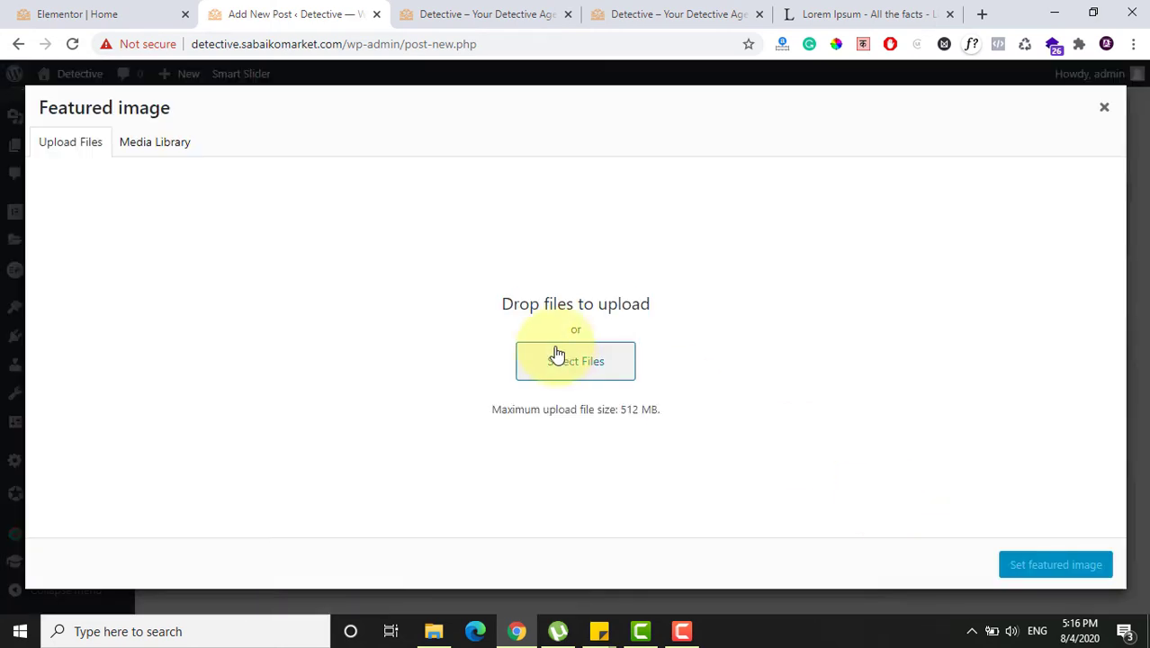
left_click(570, 369)
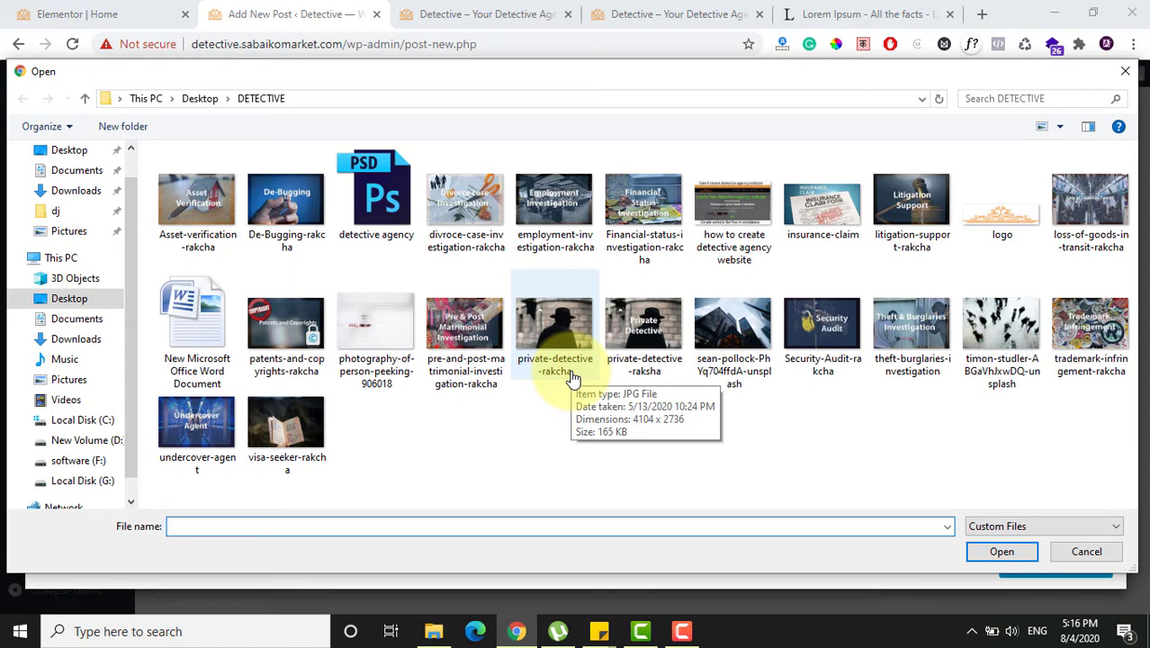
left_click(465, 205)
left_click(1015, 564)
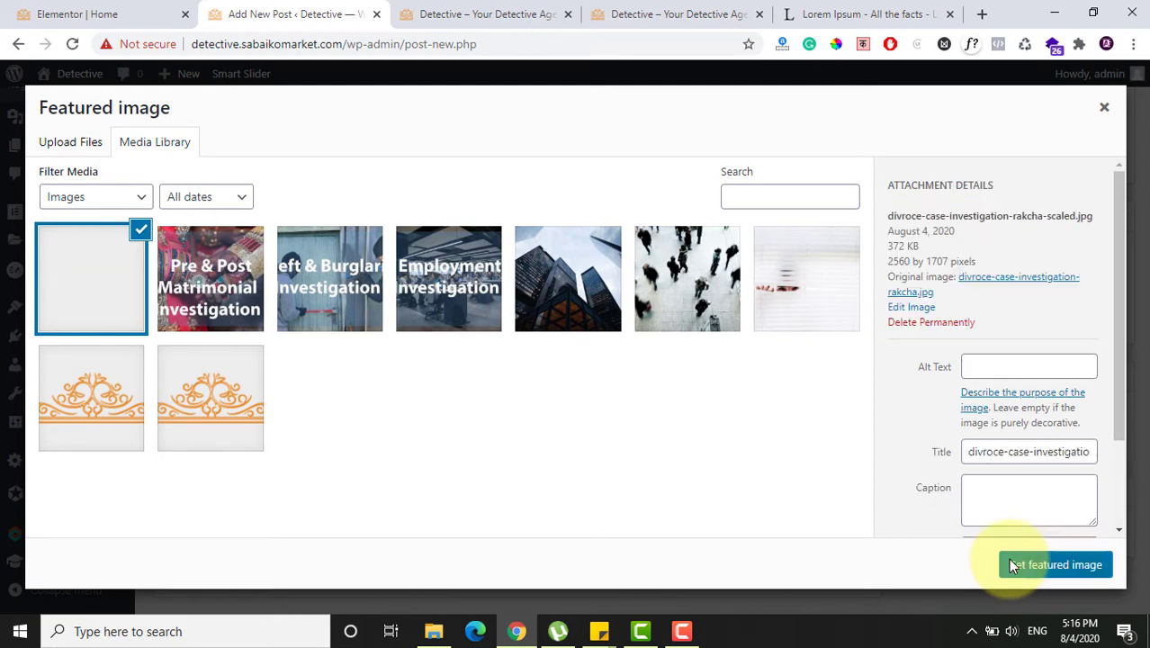
Step: Set the uploaded divorce case picture as the featured image and publish the post
left_click(1058, 563)
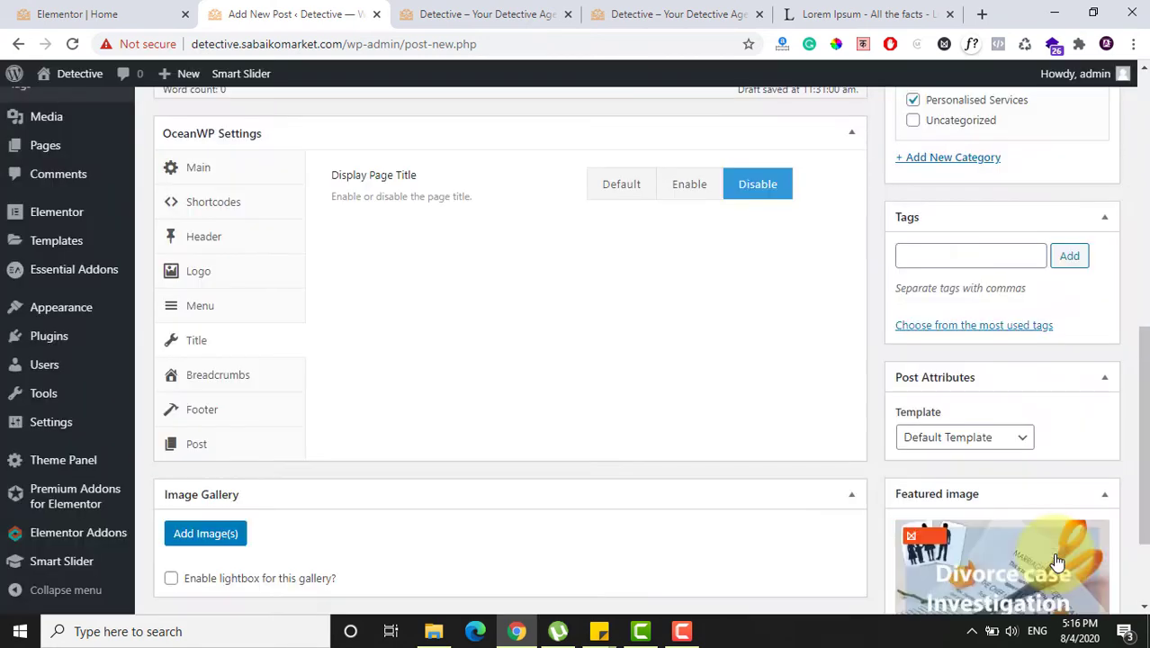
scroll(1129, 462, "up", 10)
left_click(1089, 301)
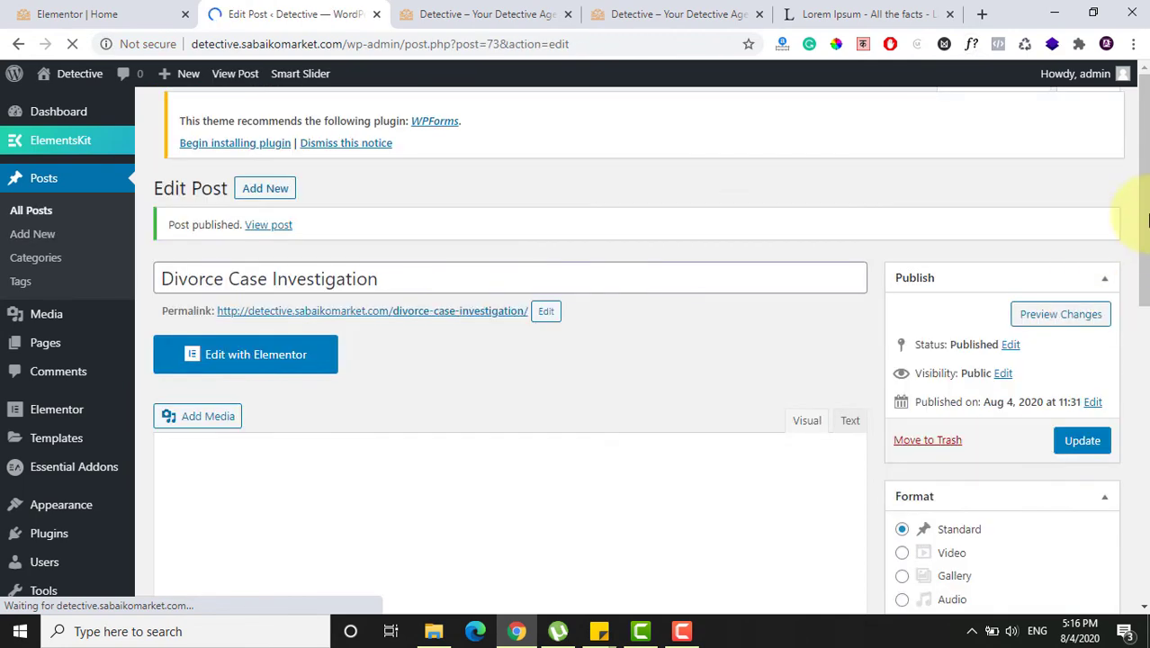
mouse_move(1147, 218)
left_mouse_down()
mouse_move(1145, 324)
mouse_move(1146, 210)
left_mouse_up()
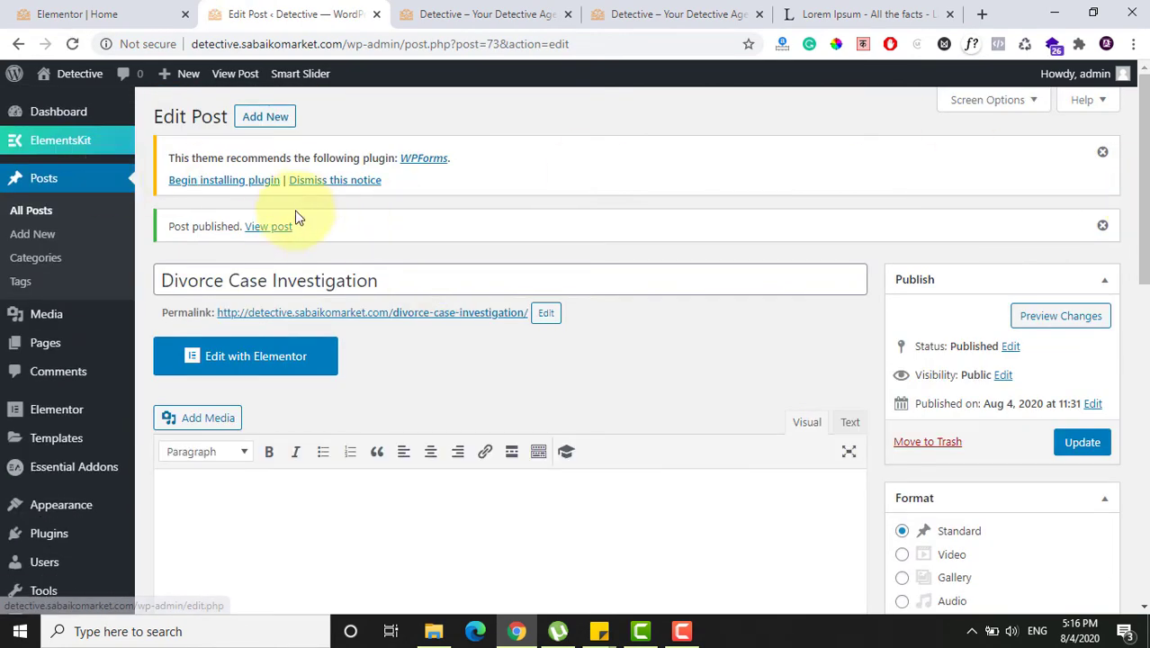
Step: Review the categories in the list of all posts and check the service menu items on the site's homepage
left_click(52, 176)
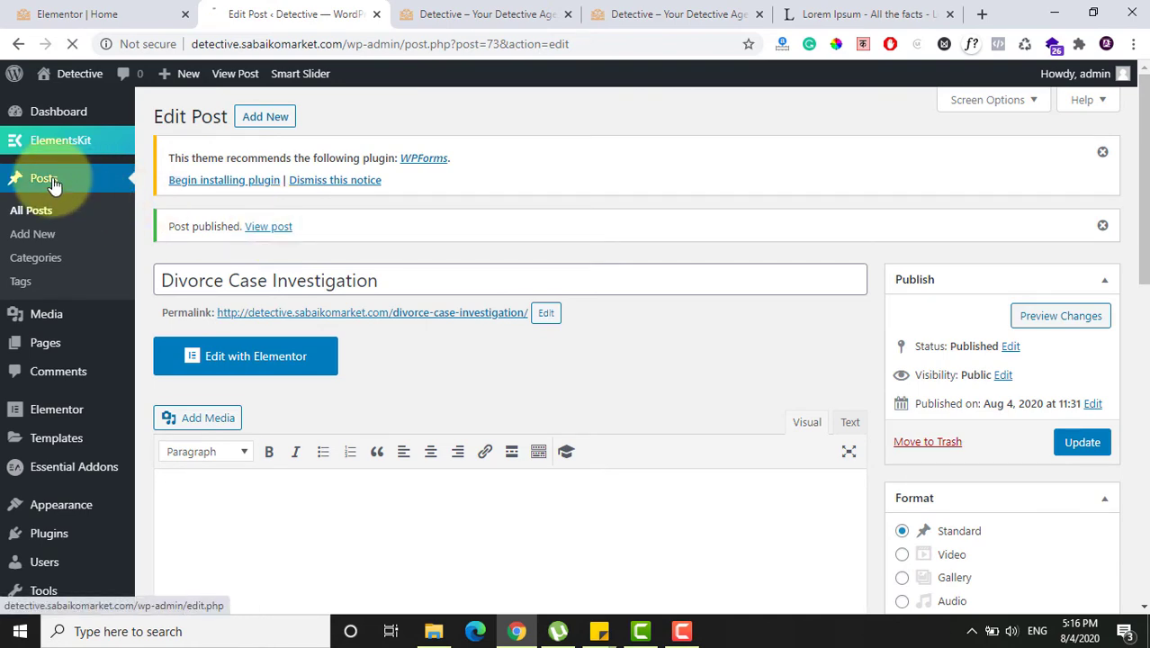
scroll(1124, 265, "down", 2)
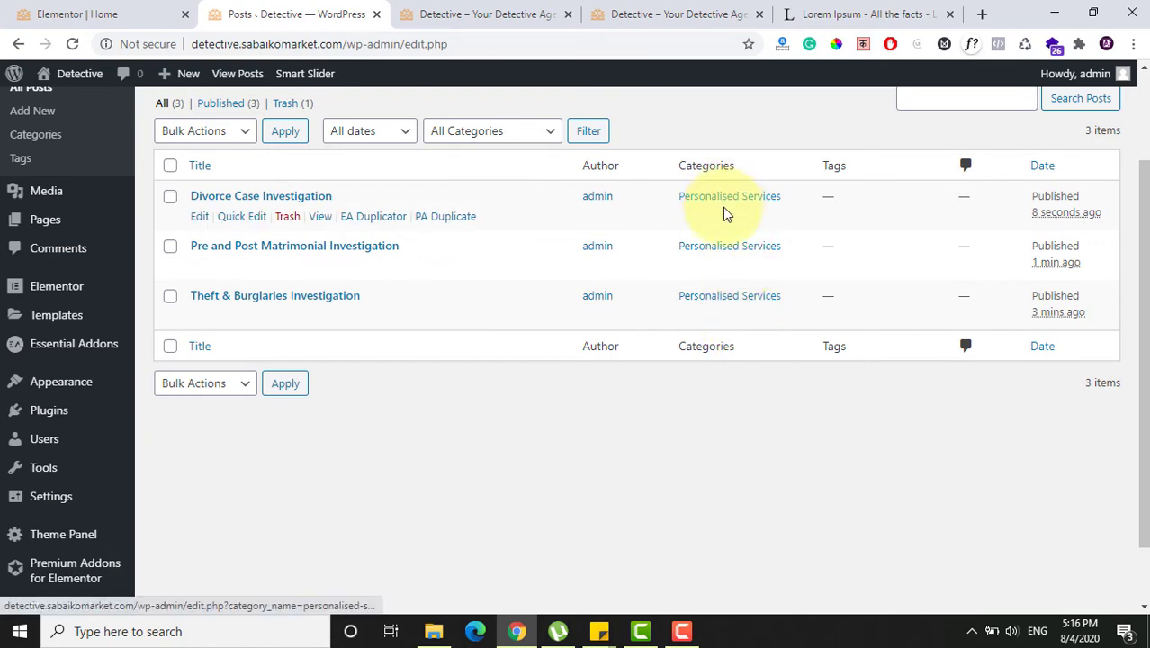
scroll(1120, 321, "up", 3)
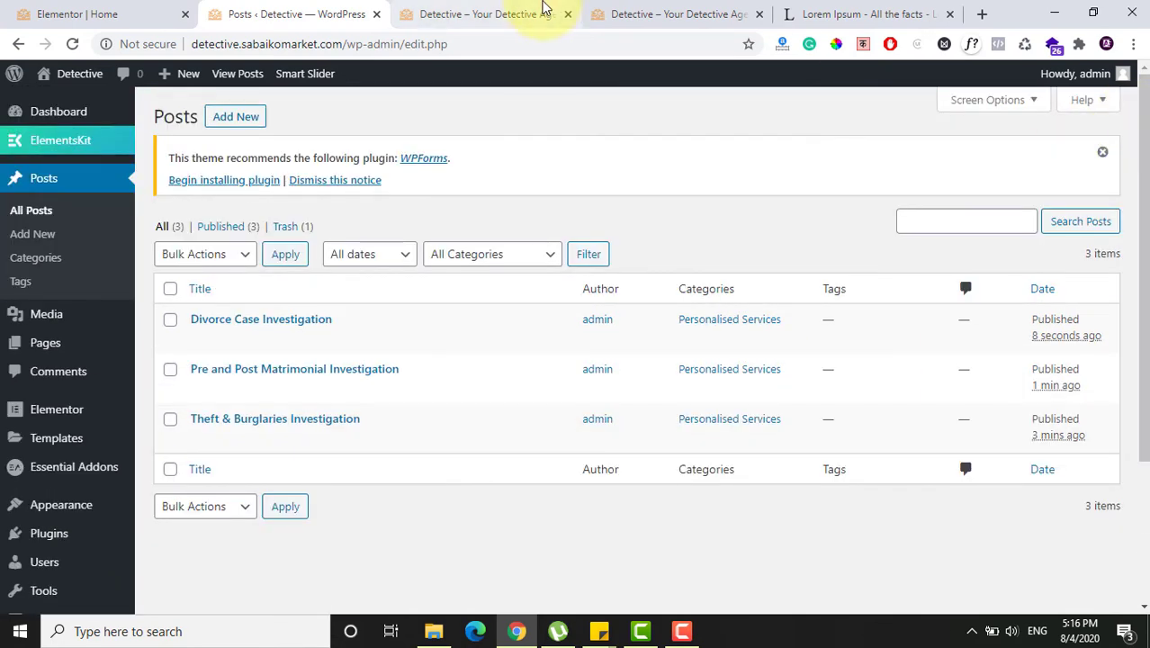
left_click(544, 11)
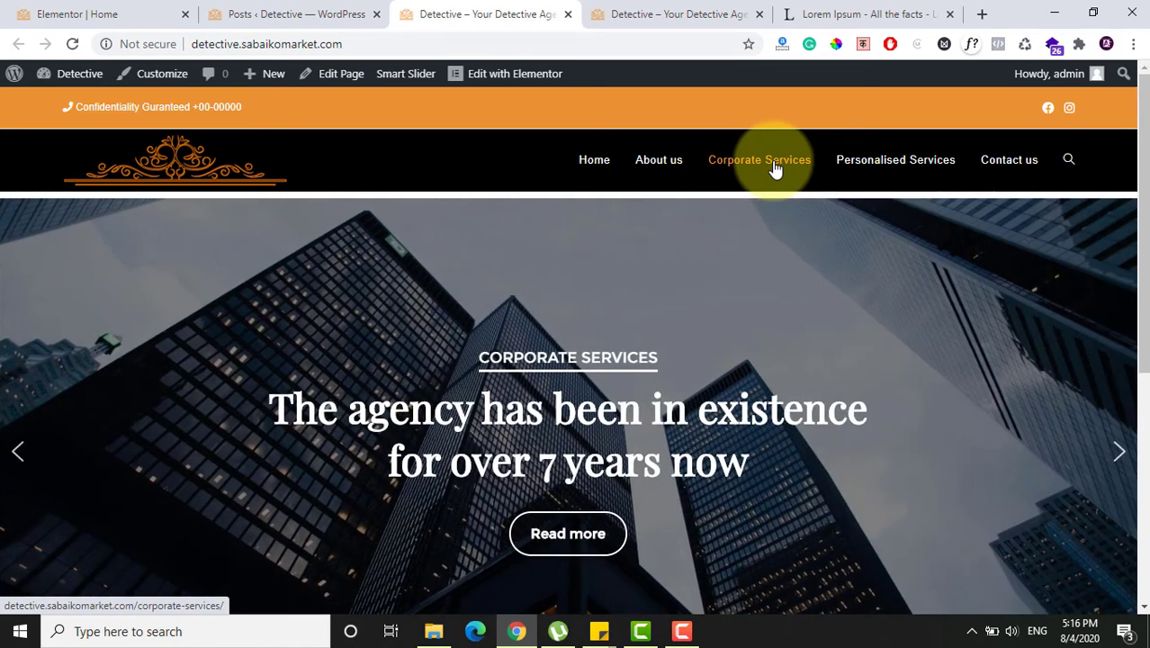
left_click(307, 13)
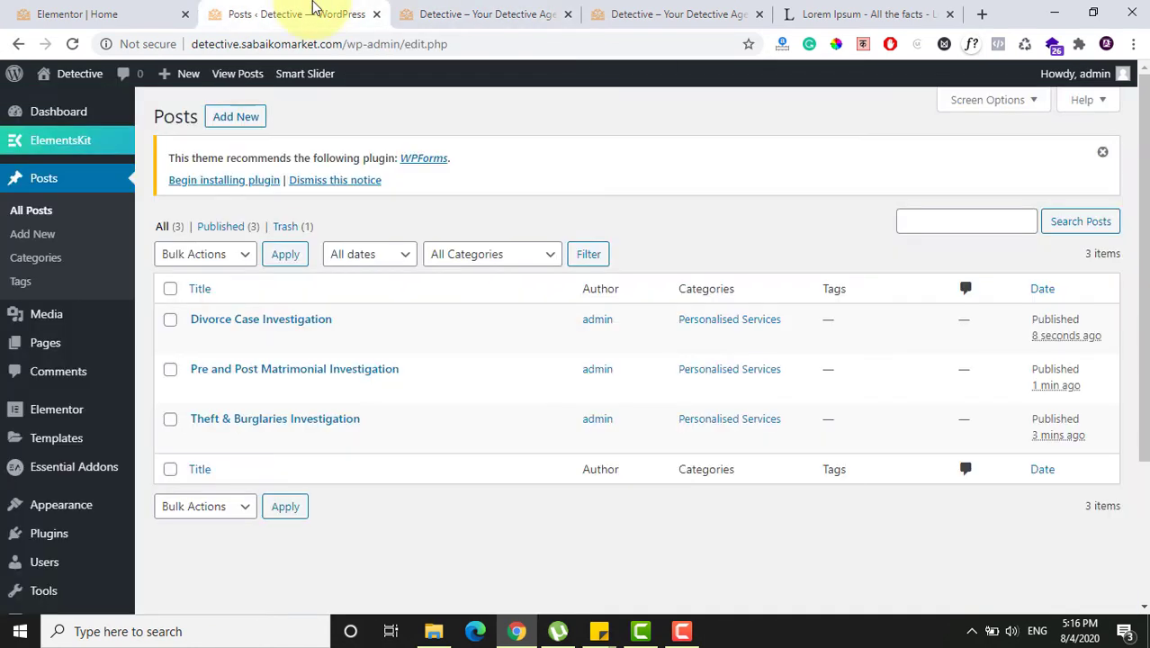
Step: Start a new post and assign it to the Corporate Services category
left_click(236, 116)
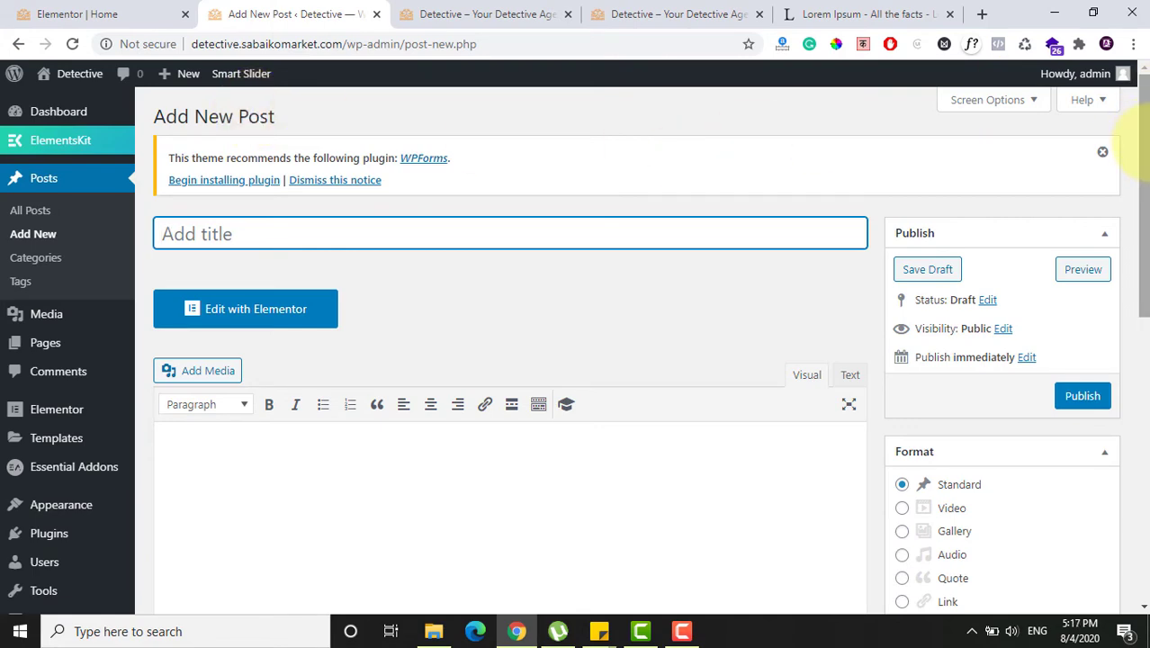
scroll(1138, 142, "down", 1)
left_click_drag(1138, 142, 1135, 309)
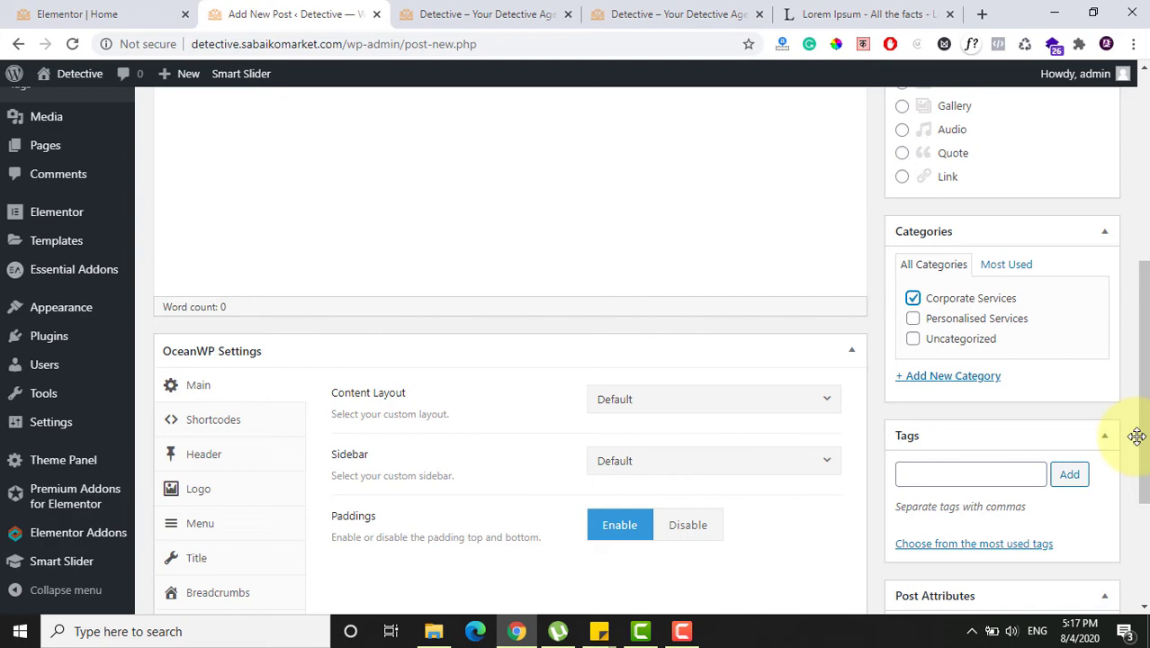
Step: Turn off the display of the page title for the new post in its OceanWP title settings
mouse_move(1143, 441)
left_mouse_down()
mouse_move(1145, 309)
mouse_move(1141, 450)
left_mouse_up()
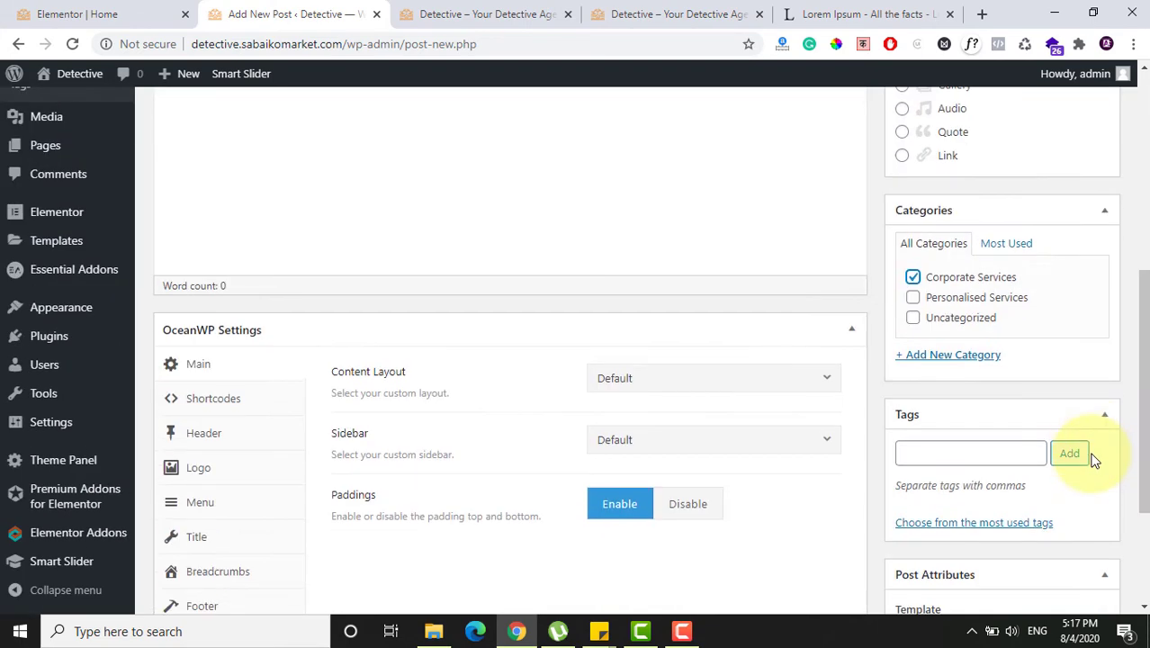
left_click(189, 537)
left_click(757, 385)
left_click_drag(1139, 367, 1141, 171)
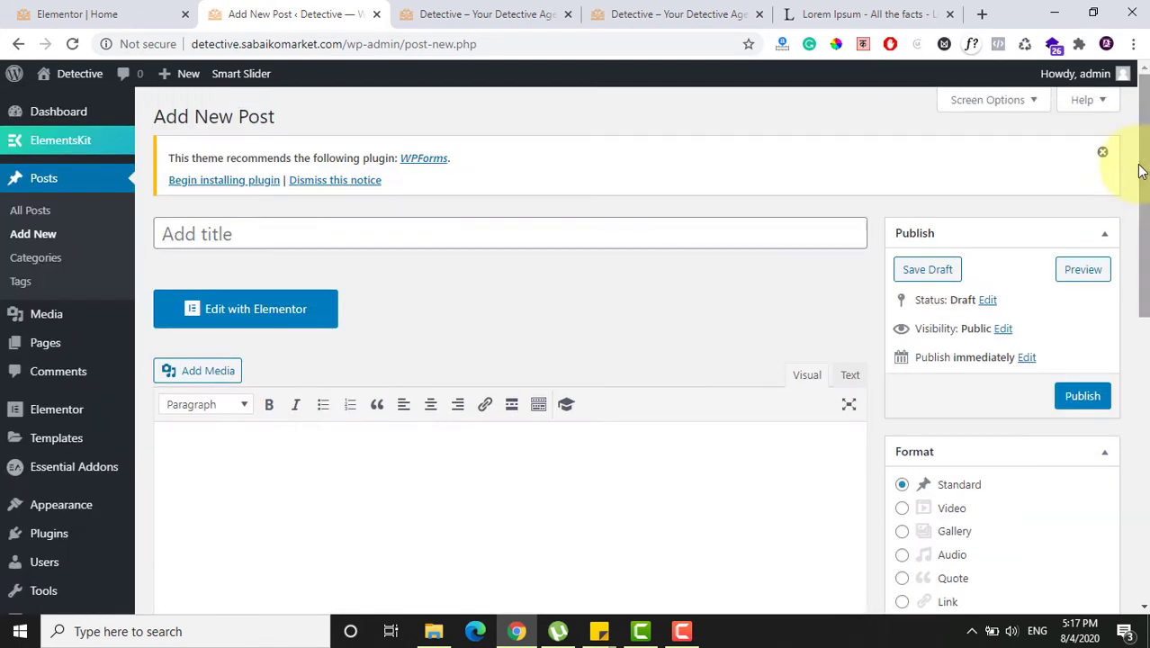
Step: Title the new Corporate Services post "Pre & Post Employment Investigation"
left_click(238, 232)
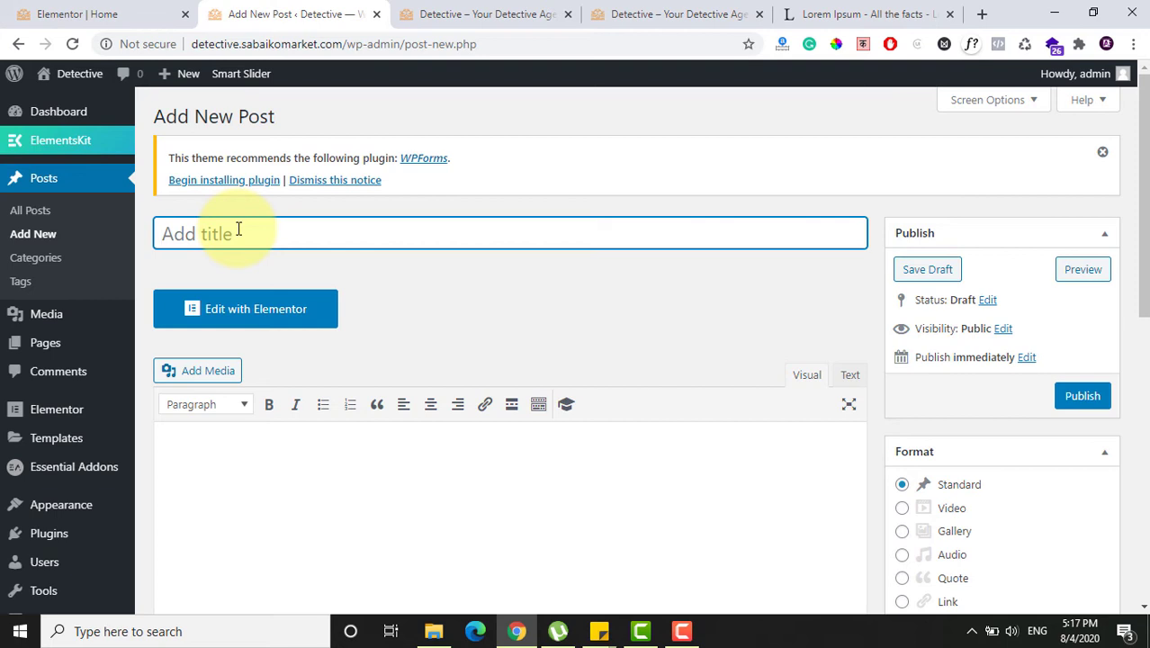
type("Pre")
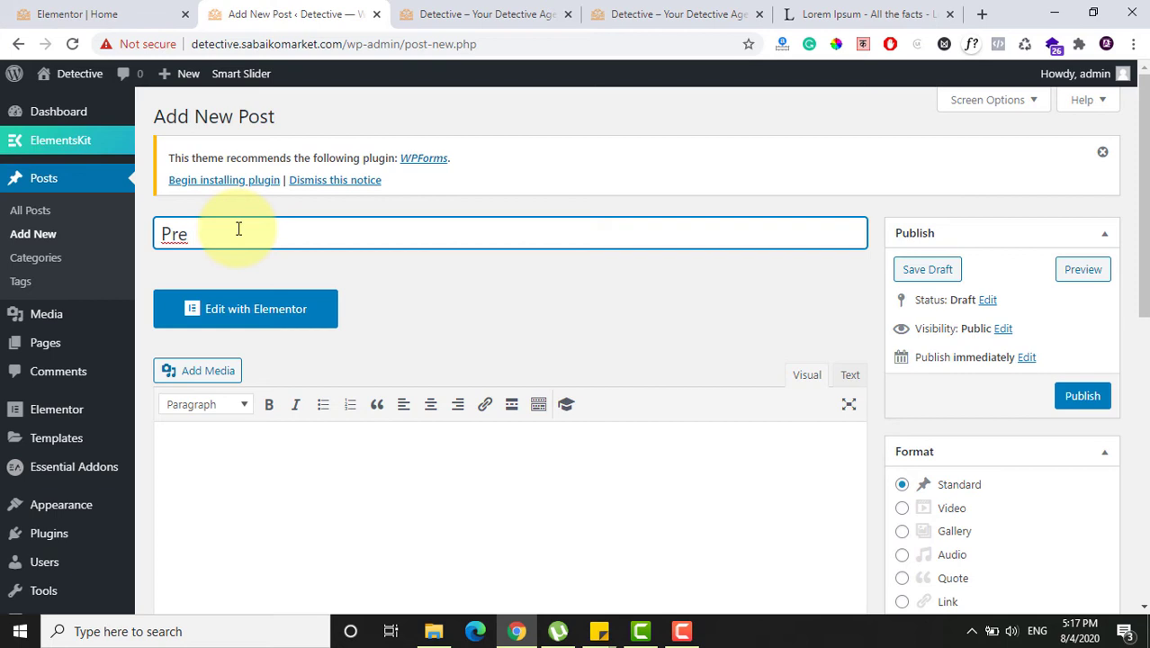
type(" & Post Employment Investiga")
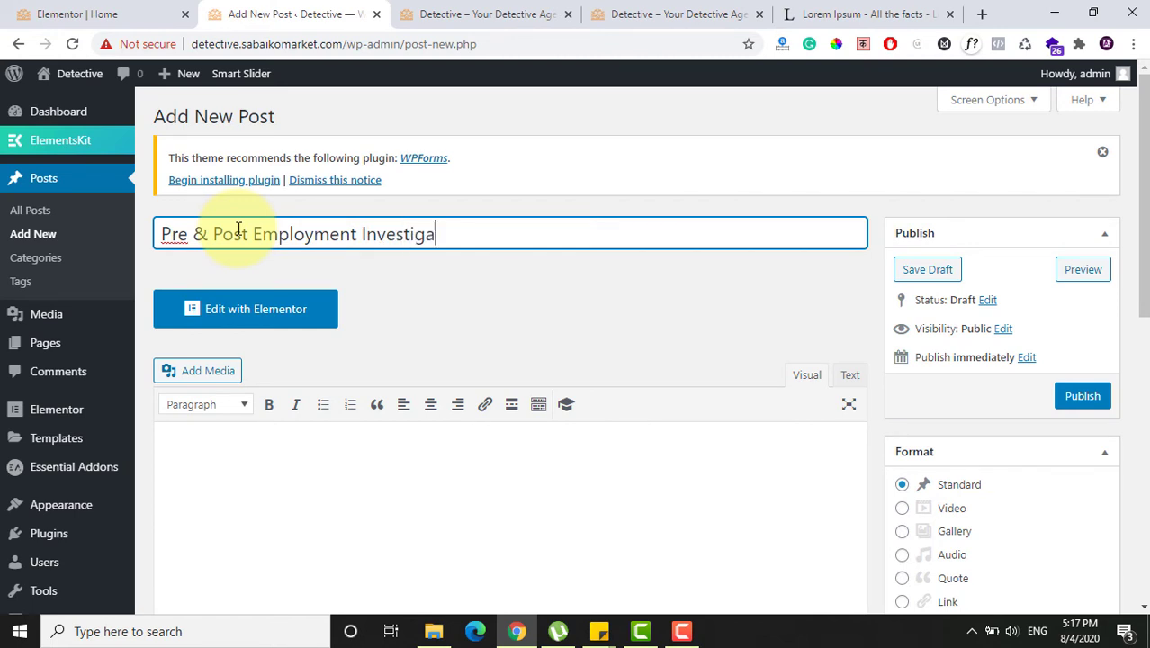
type("tion")
Step: Fill the employment investigation post's body with the Lorem Ipsum paragraph and publish the post
left_click(292, 506)
type("Lorem Ipsum is simply dummy text of the printing and typesetting industry. Lorem Ipsum has been the industry's standard dummy text ever since the 1500s, when an unknown printer took a galley of type and scrambled it to make a type specimen book. It has survived not only five centuries, but also the leap into electronic typesetting, remaining essentially unchanged. It was popularised in the 1960s with the release of Letraset sheets containing Lorem Ipsum passages, and more recently with desktop publishing software like Aldus PageMaker including versions of Lorem Ipsum")
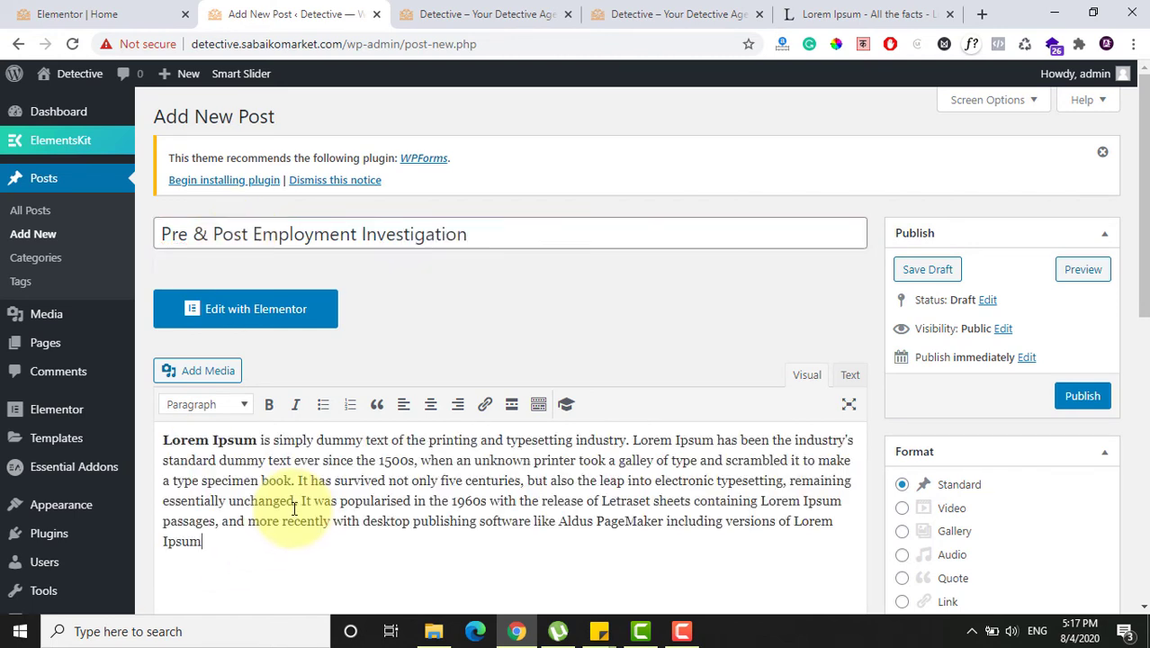
mouse_move(1145, 166)
left_mouse_down()
mouse_move(1145, 380)
mouse_move(1146, 184)
left_mouse_up()
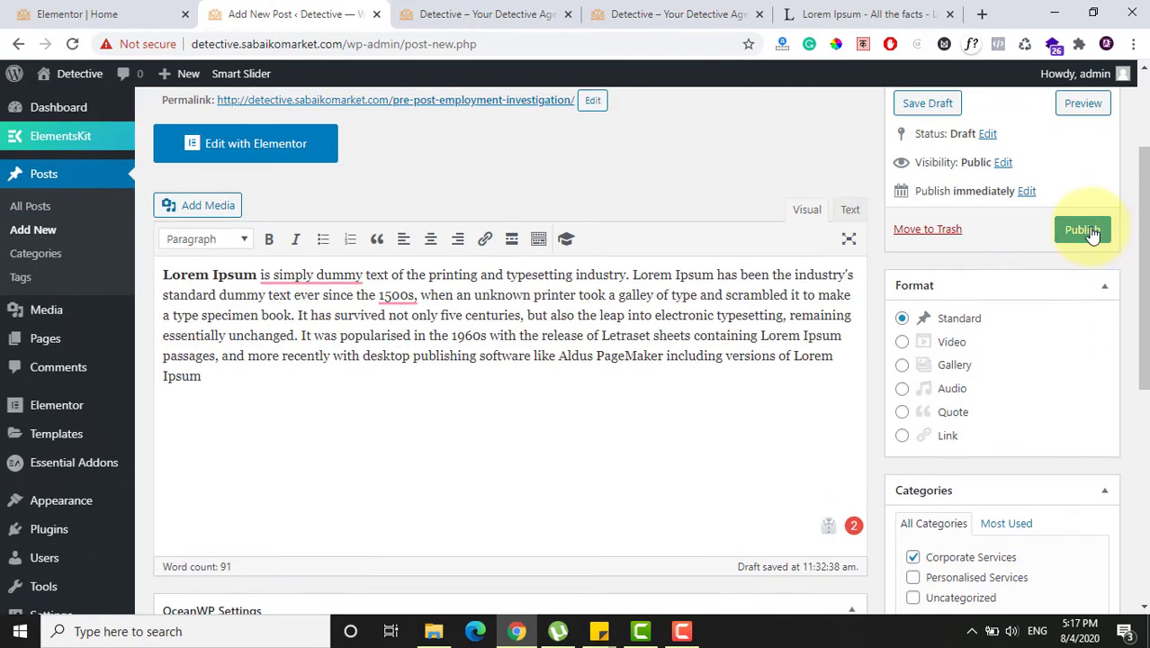
left_click(1082, 230)
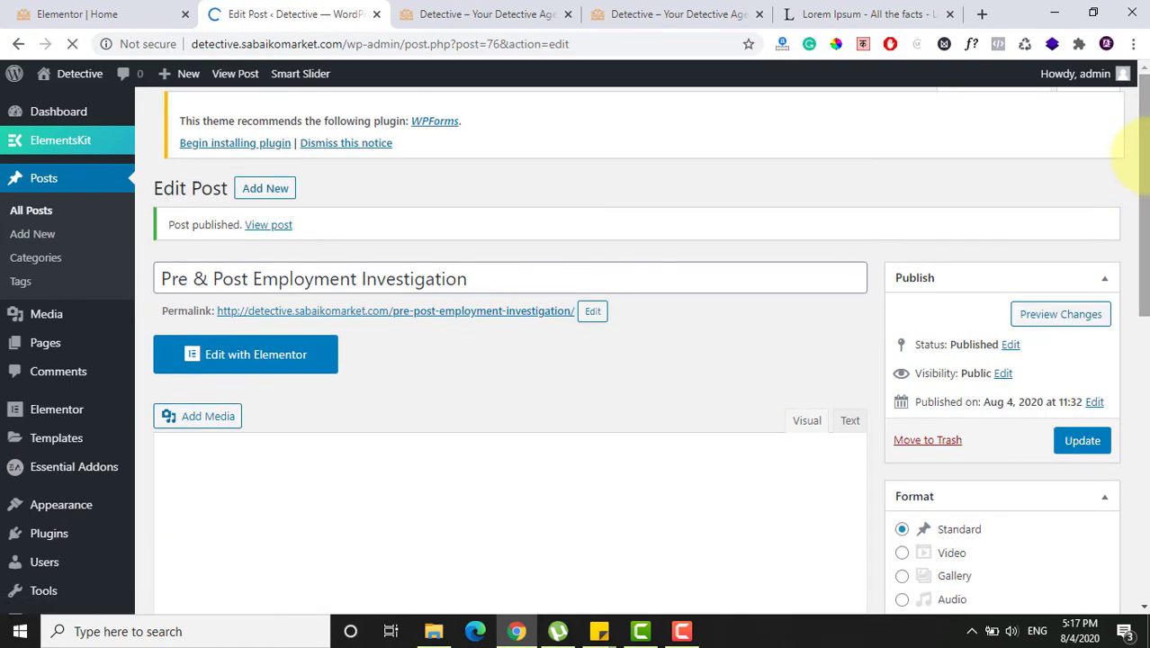
Step: Set the existing employment-investigation-rakcha picture from the media library as the post's featured image and update the post
left_click_drag(1145, 227, 1131, 428)
scroll(1135, 450, "down", 2)
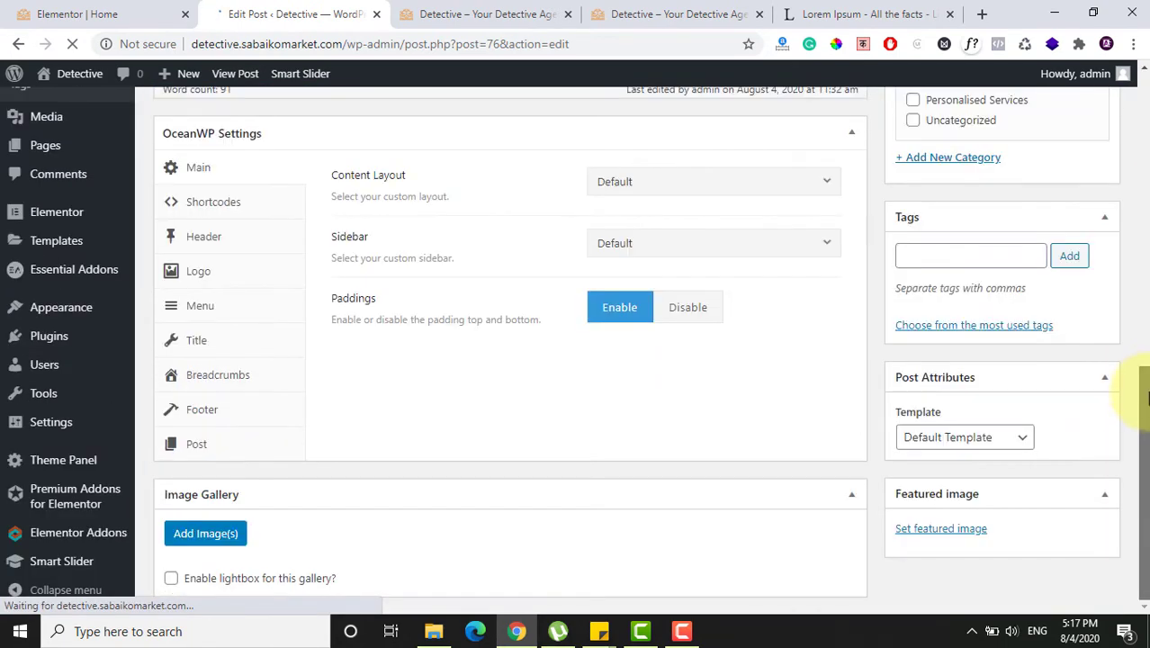
left_click(932, 565)
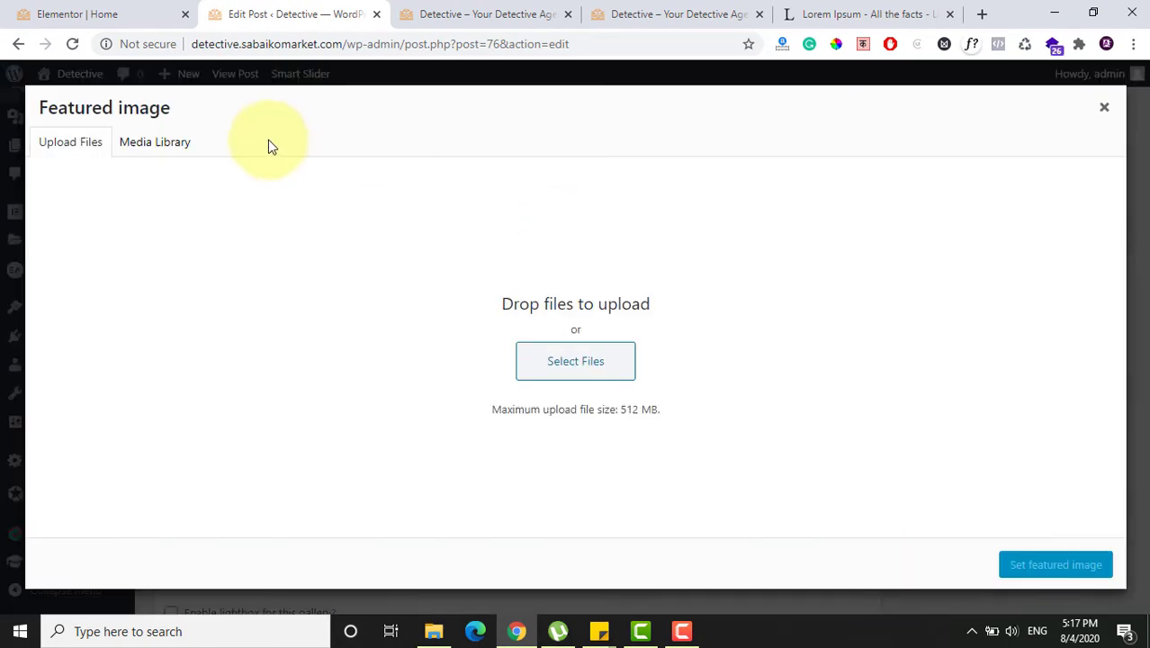
left_click(167, 141)
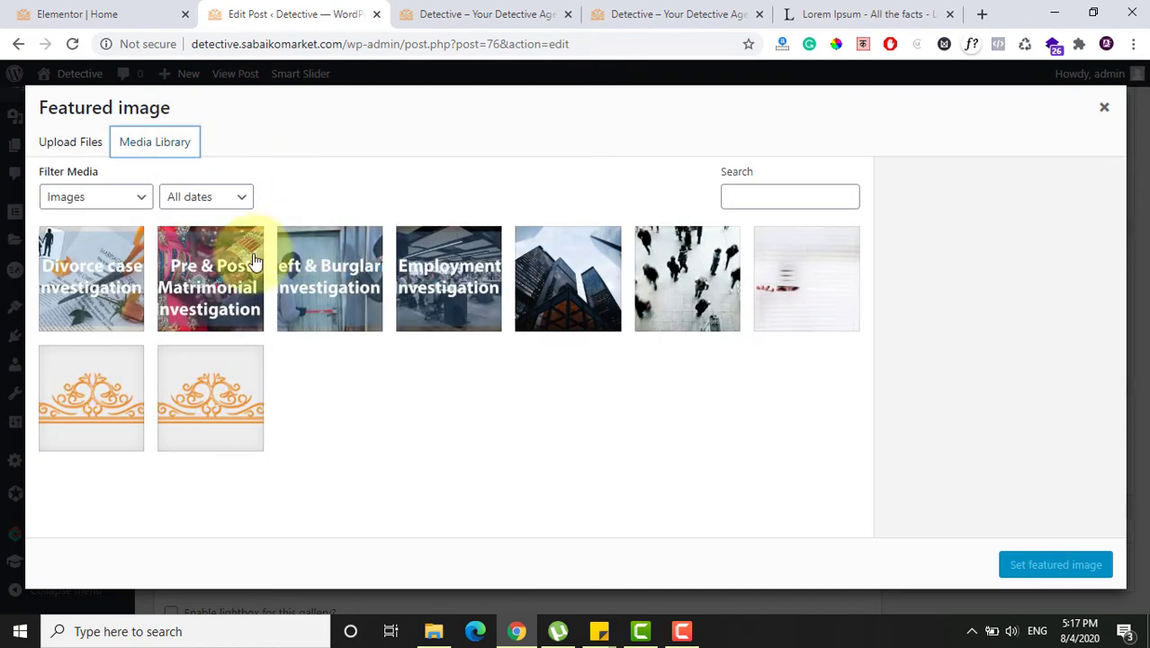
left_click(475, 301)
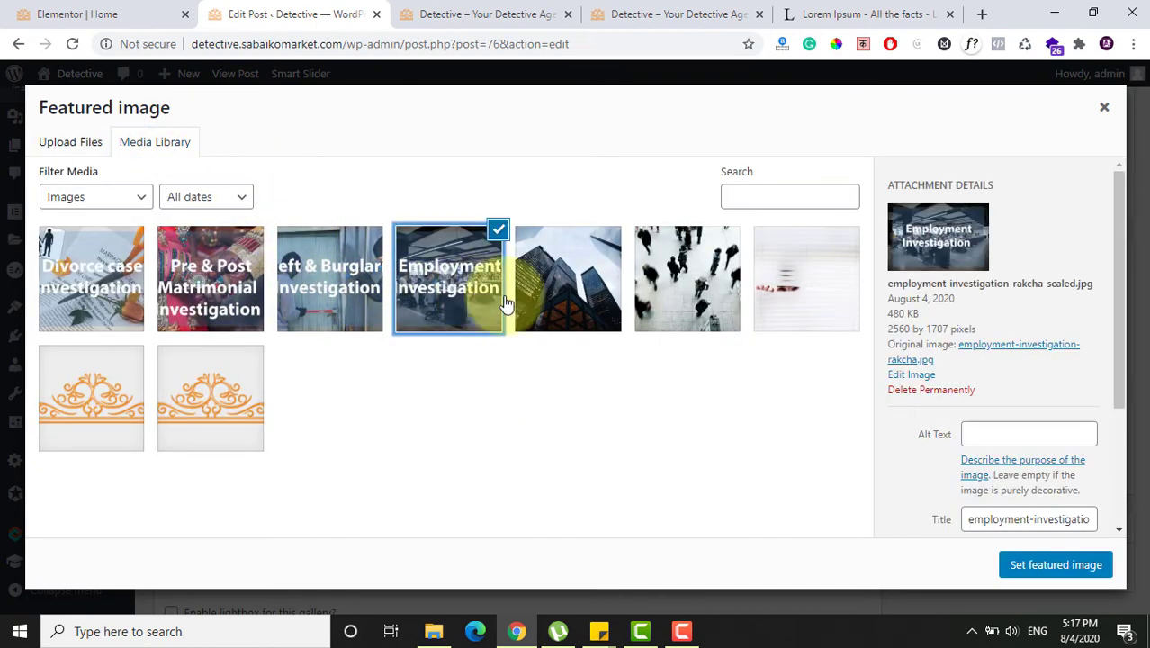
left_click(1044, 574)
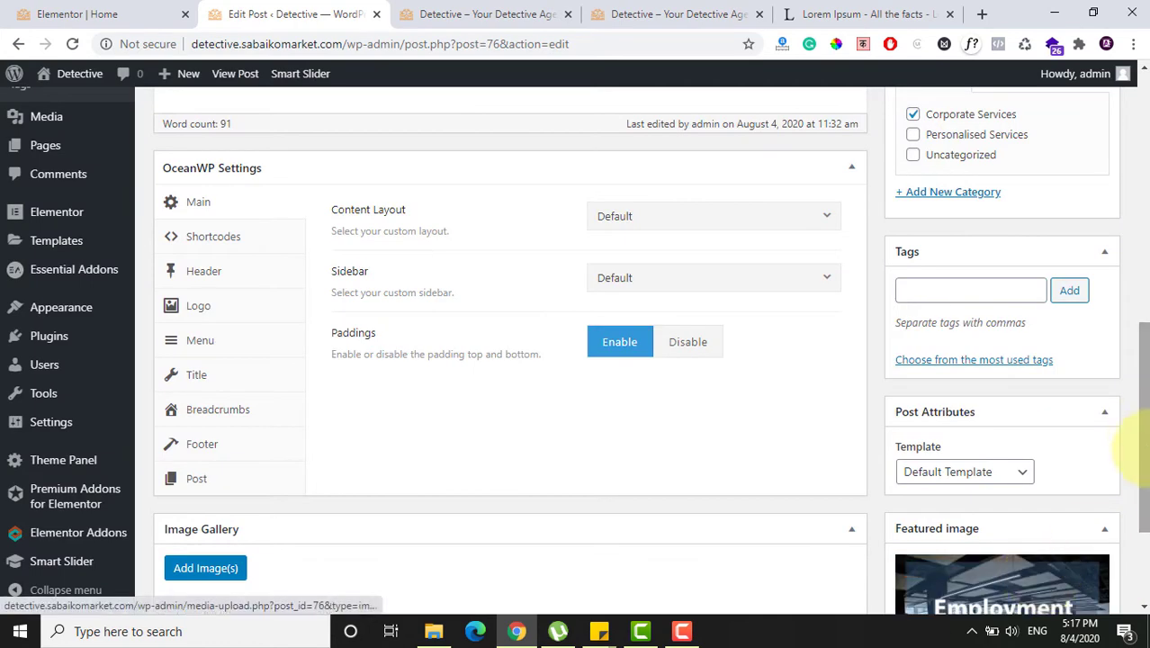
left_click_drag(1141, 460, 1116, 166)
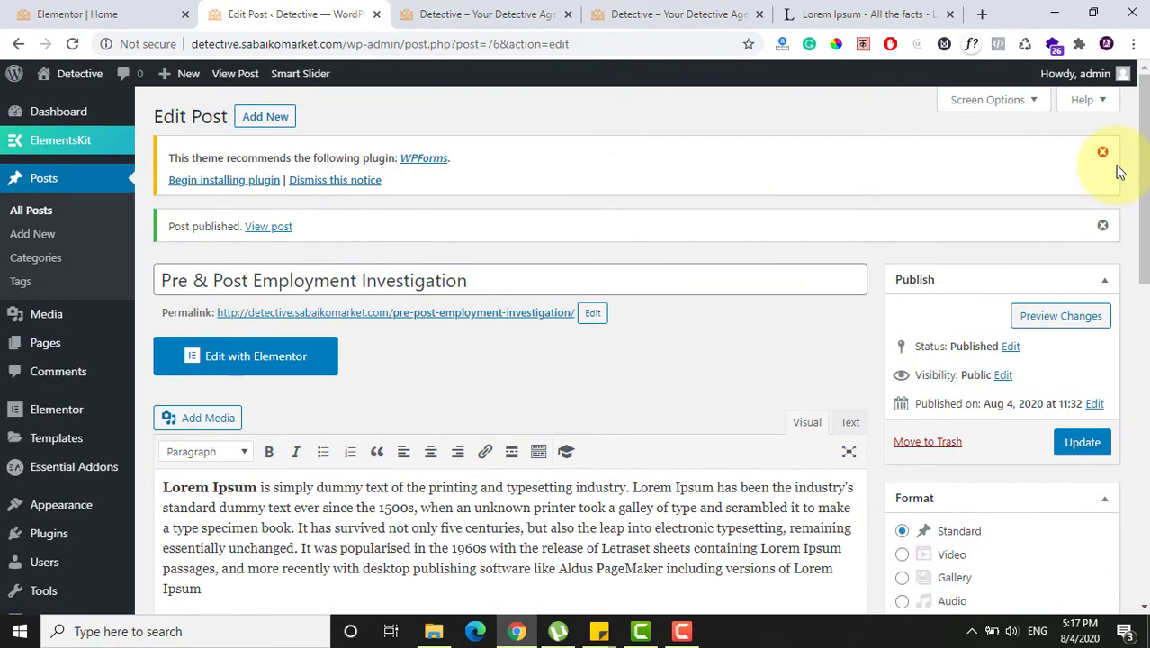
left_click(1084, 443)
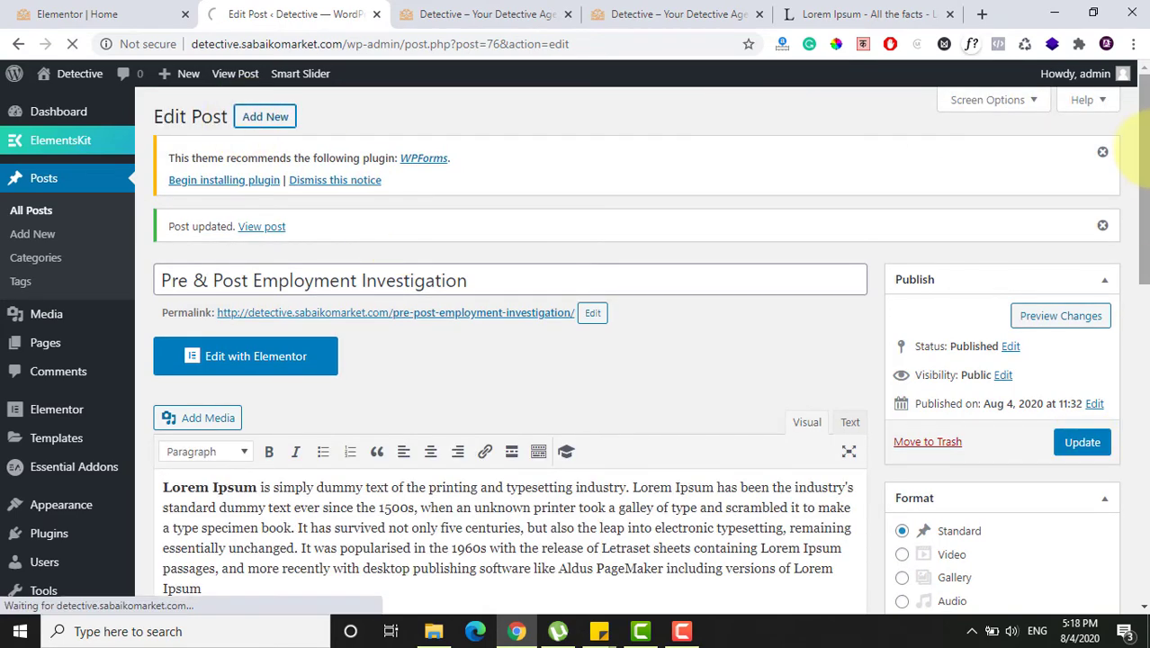
Step: Create another new post and assign it to the Corporate Services category
left_click_drag(1144, 149, 1147, 322)
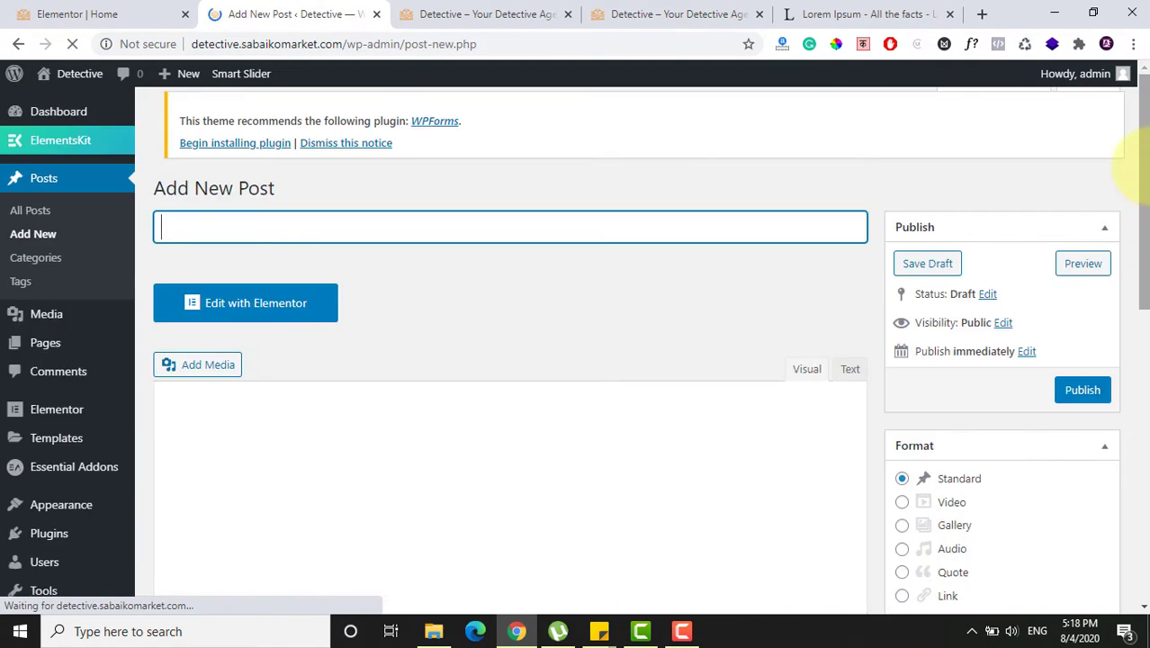
scroll(1126, 270, "down", 5)
left_click(913, 328)
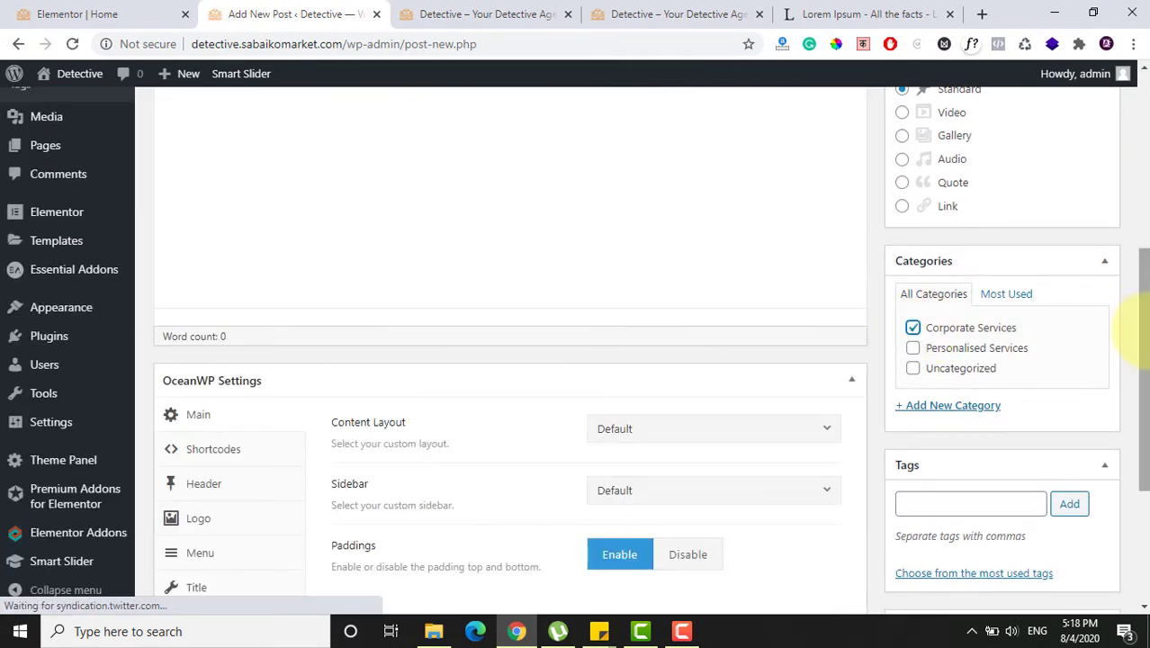
Step: Title the new post "Undercover Agent" and fill its body with the Lorem Ipsum paragraph
scroll(1129, 322, "up", 5)
left_click(230, 247)
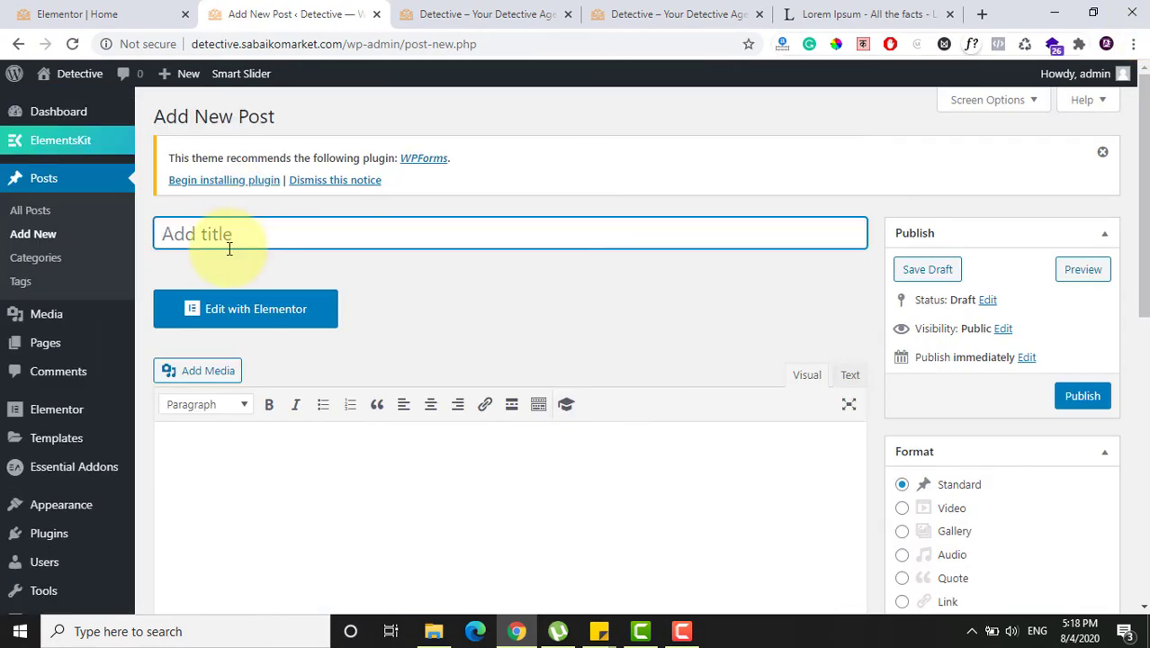
type("Undercover Agent")
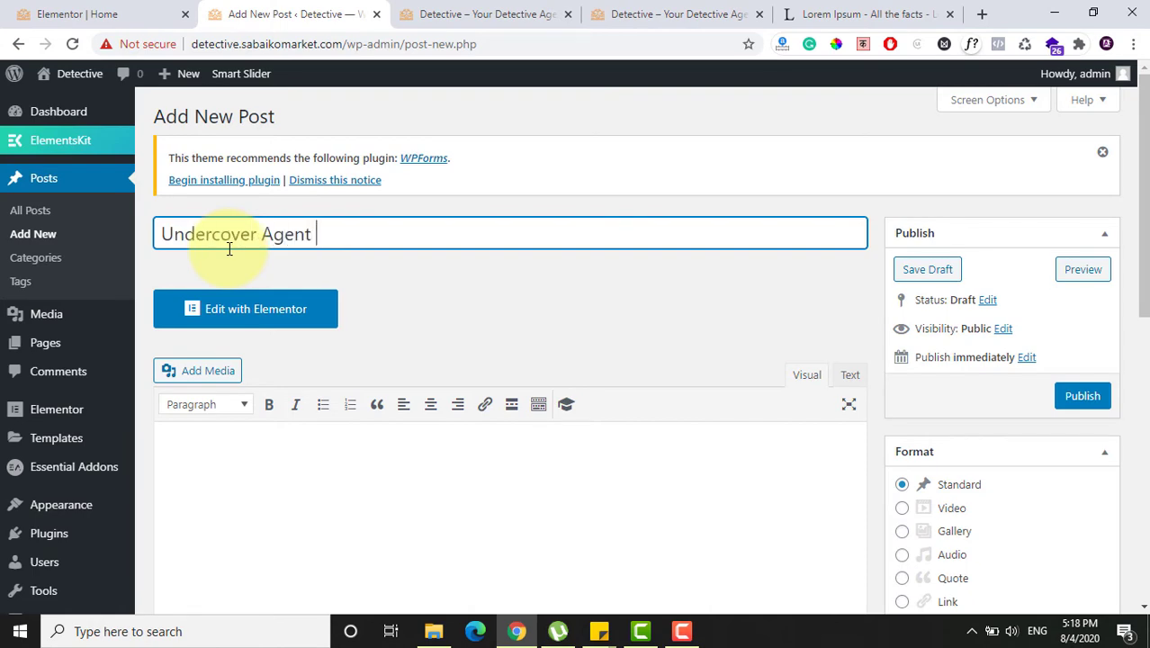
left_click_drag(1143, 140, 1129, 313)
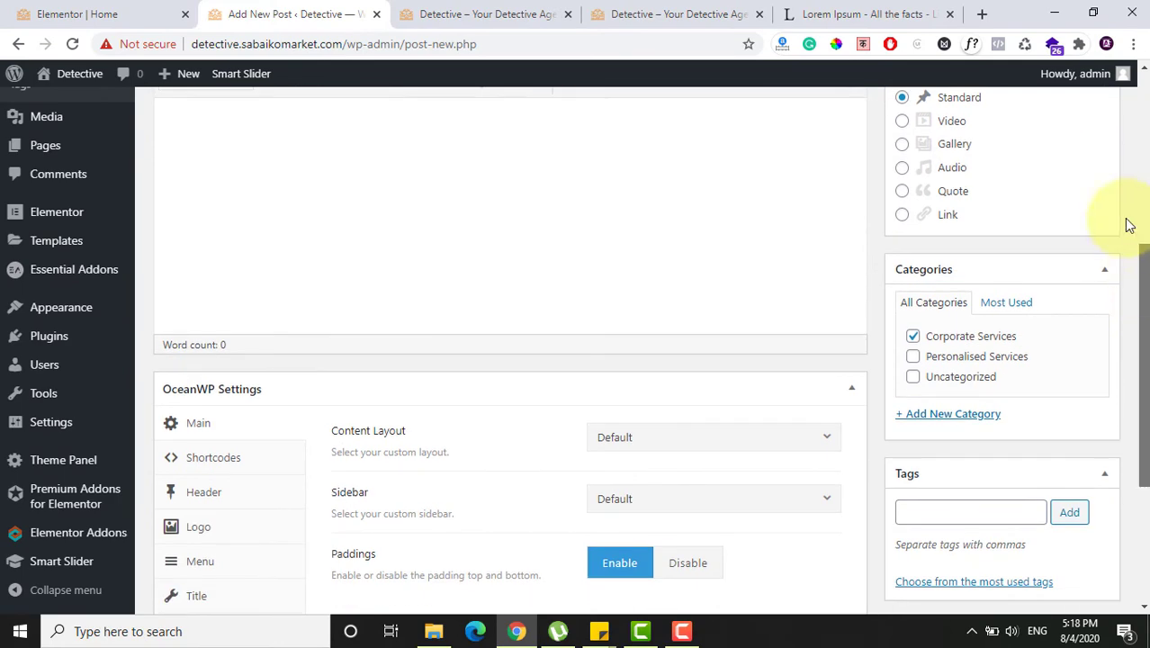
scroll(343, 429, "up", 3)
left_click(342, 429)
type("Lorem Ipsum is simply dummy text of the printing and typesetting industry. Lorem Ipsum has been the industry's standard dummy text ever since the 1500s, when an unknown printer took a galley of type and scrambled it to make a type specimen book. It has survived not only five centuries, but also the leap into electronic typesetting, remaining essentially unchanged. It was popularised in the 1960s with the release of Letraset sheets containing Lorem Ipsum passages, and more recently with desktop publishing software like Aldus PageMaker including versions of Lorem Ipsum")
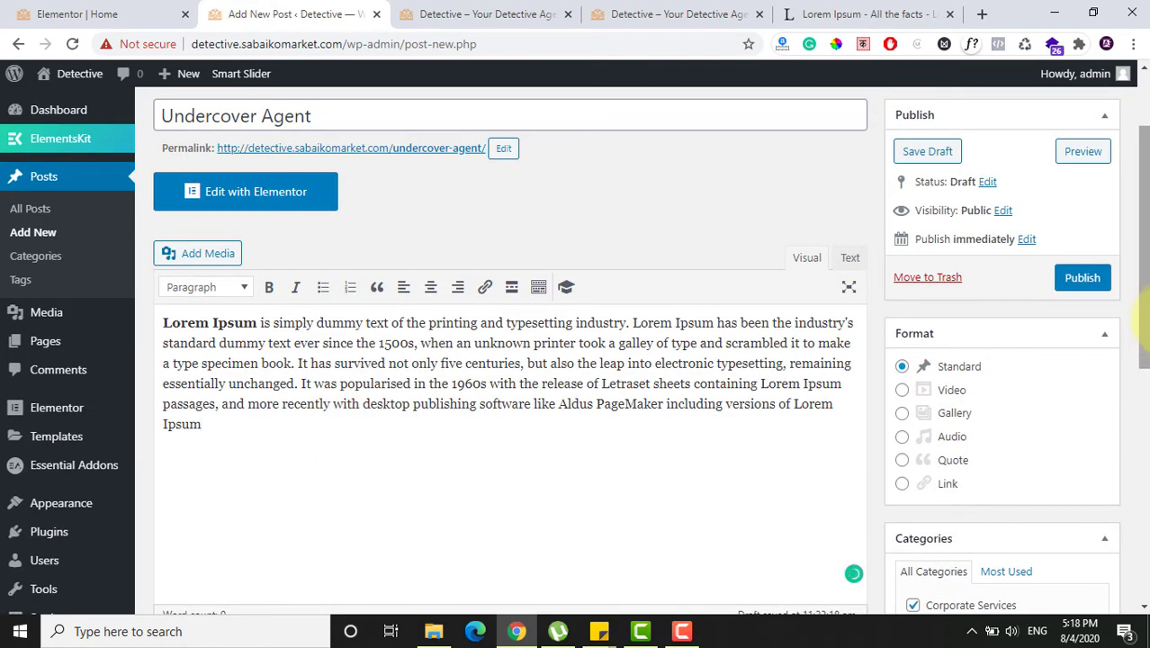
Step: Upload the image undercover-agent from the DETECTIVE folder for the post's featured image
left_click_drag(1138, 364, 1129, 513)
left_click(952, 529)
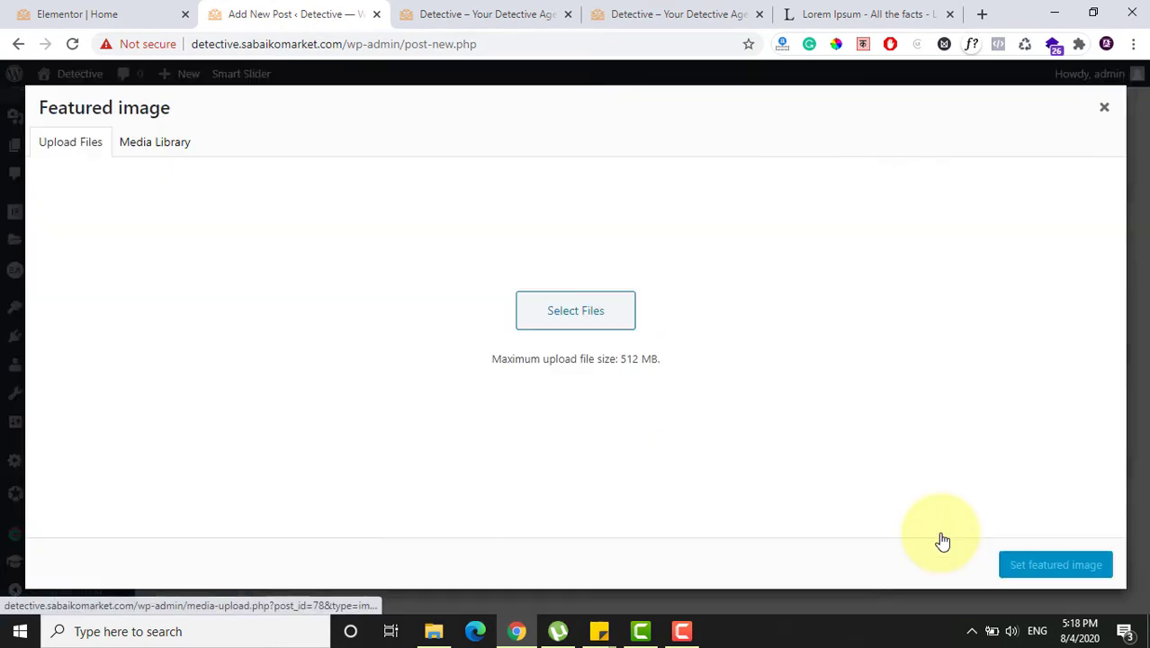
left_click(566, 364)
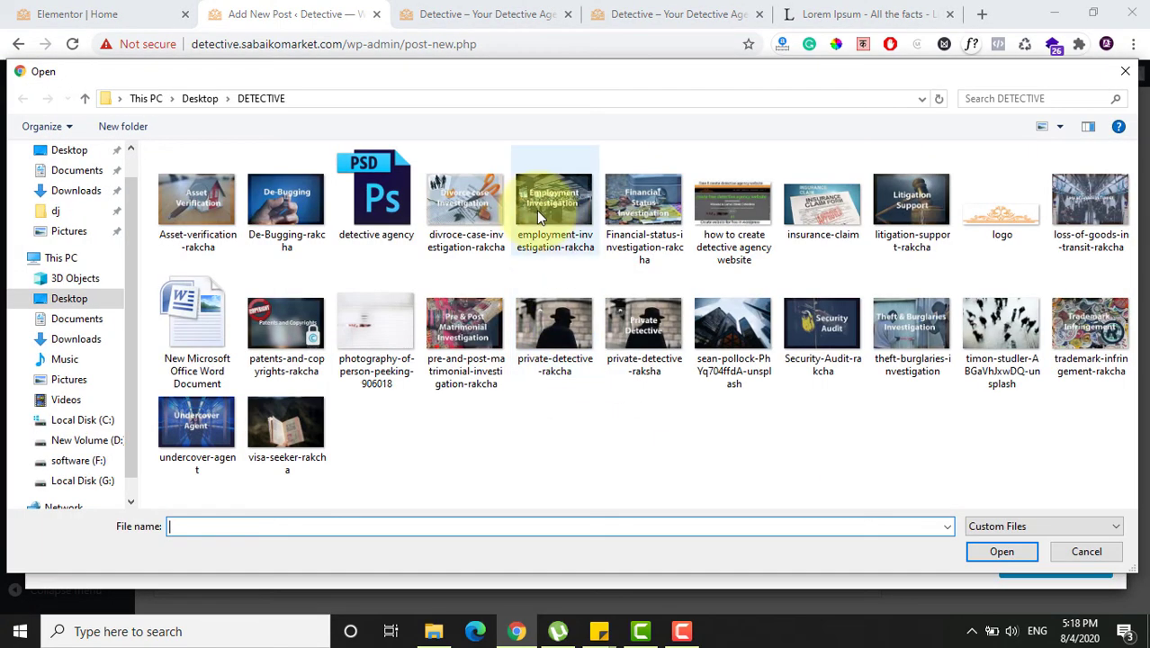
left_click(537, 217)
key("u")
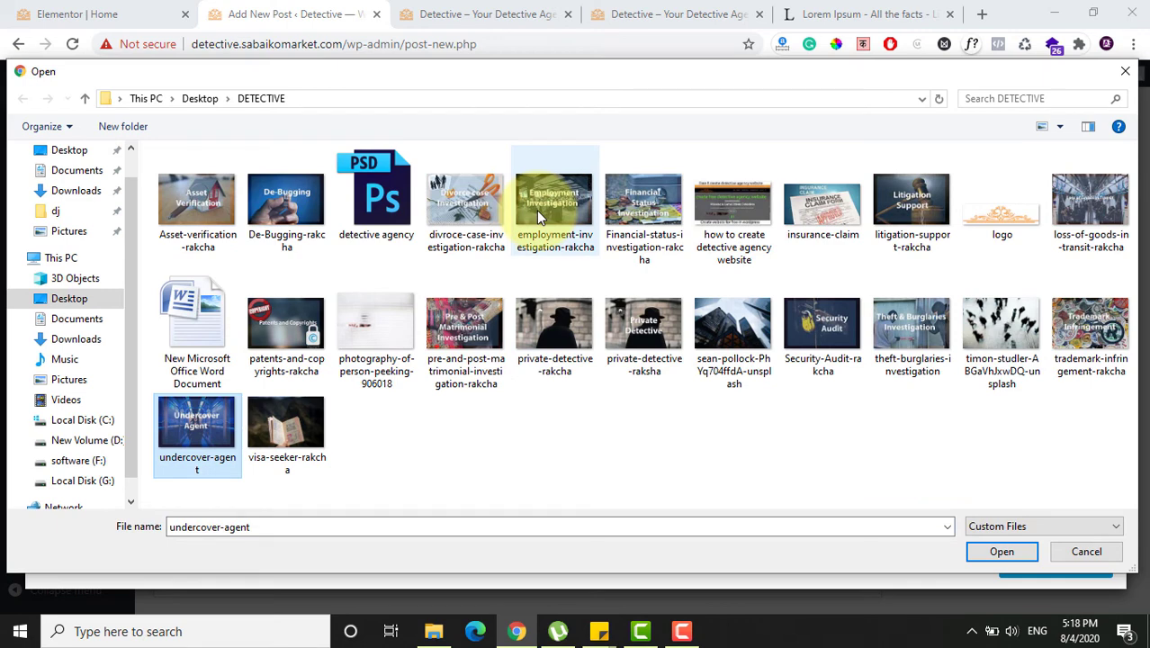
left_click(999, 549)
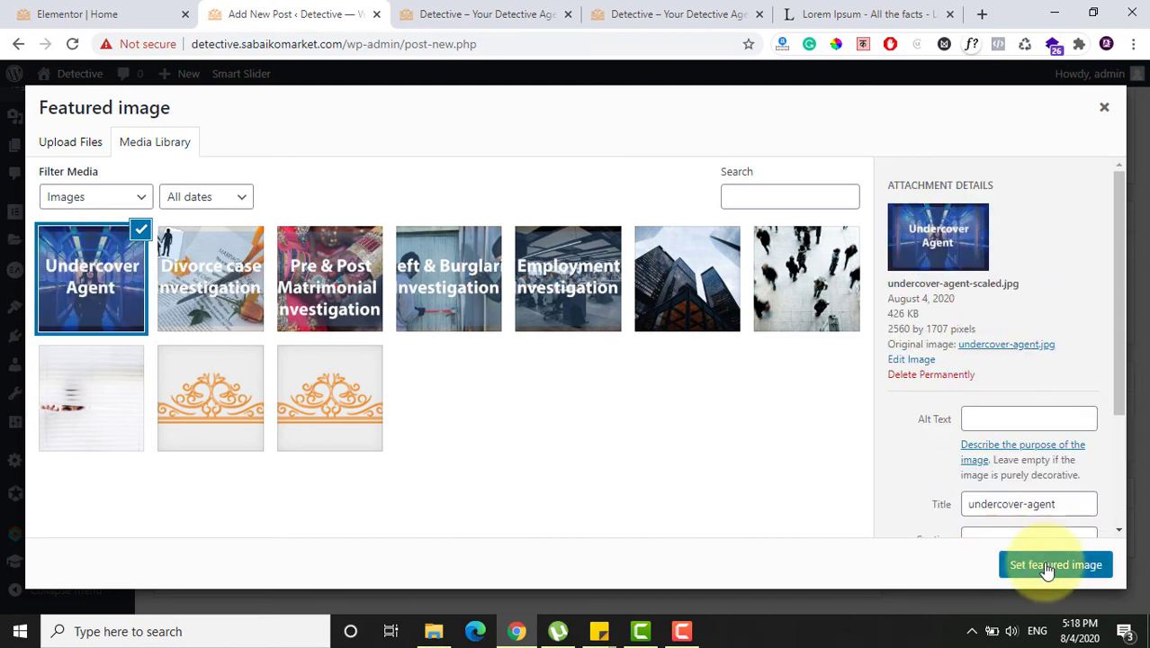
Step: Set the uploaded undercover agent picture as the featured image and publish the post
left_click(1048, 565)
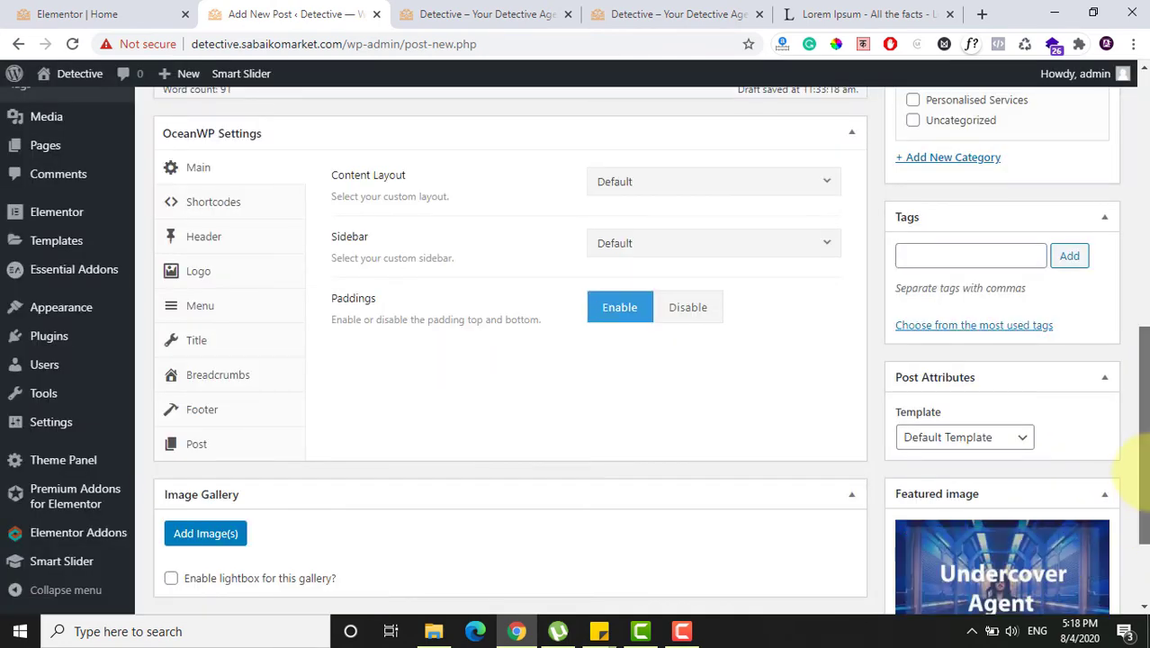
left_click_drag(1142, 486, 1140, 207)
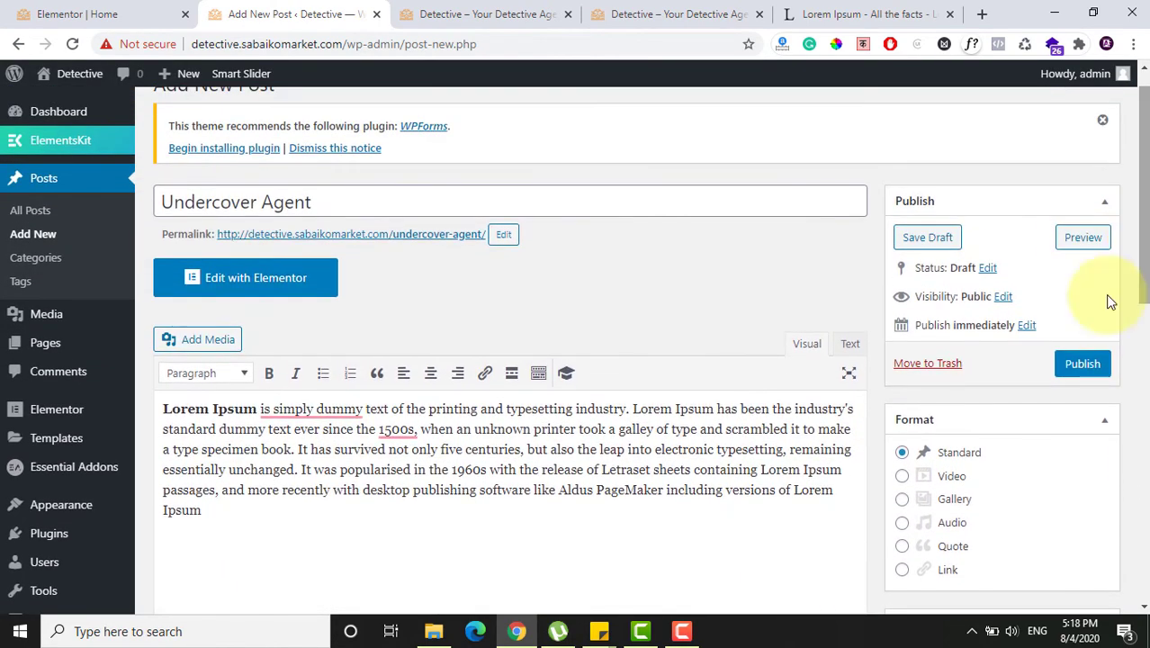
left_click(1083, 364)
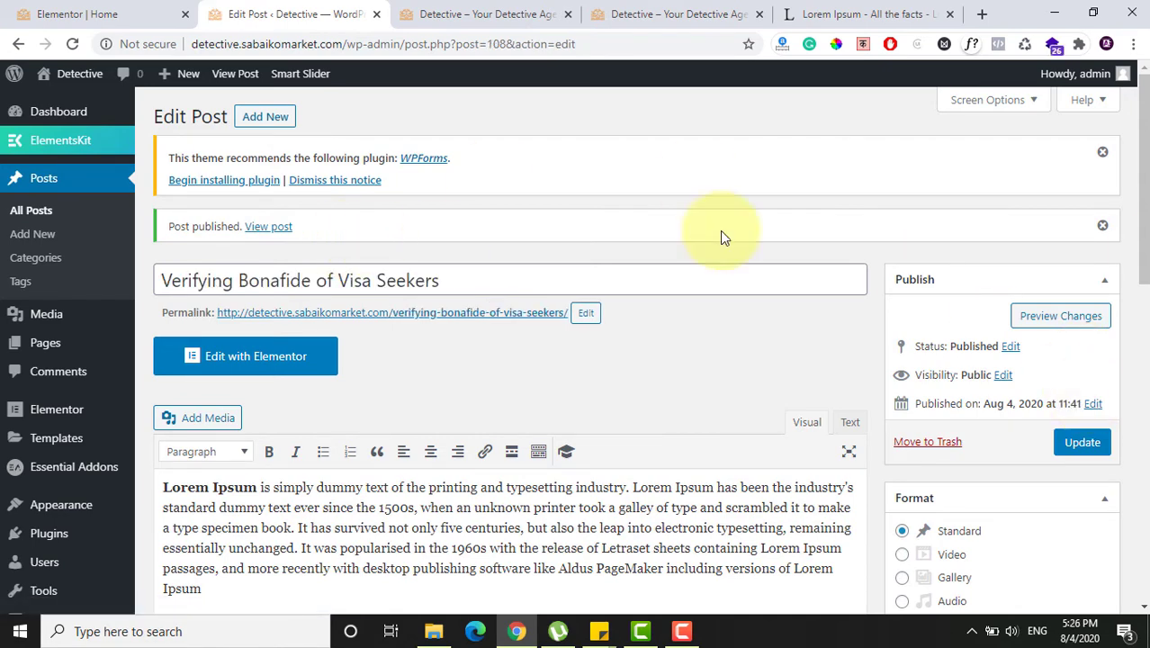
Step: Review the list of all service posts with their categories, and check the Personalised Detective Services section on the site's reloaded homepage
left_click_drag(1144, 196, 1102, 148)
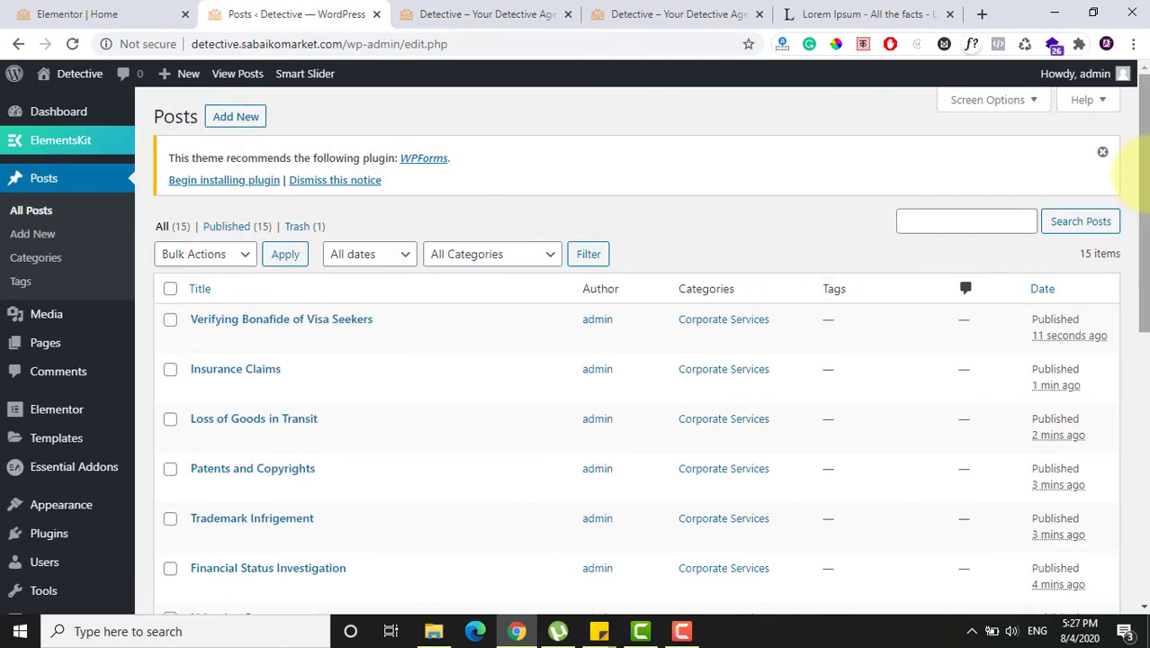
left_click_drag(1143, 216, 1123, 455)
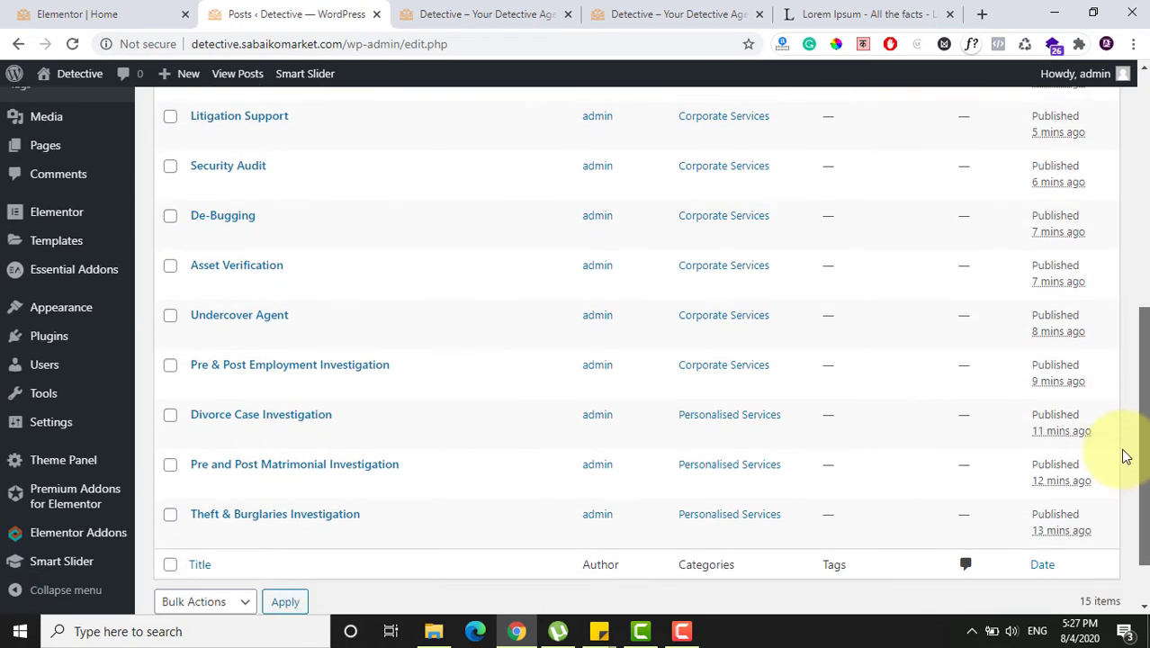
left_click_drag(1134, 412, 1117, 147)
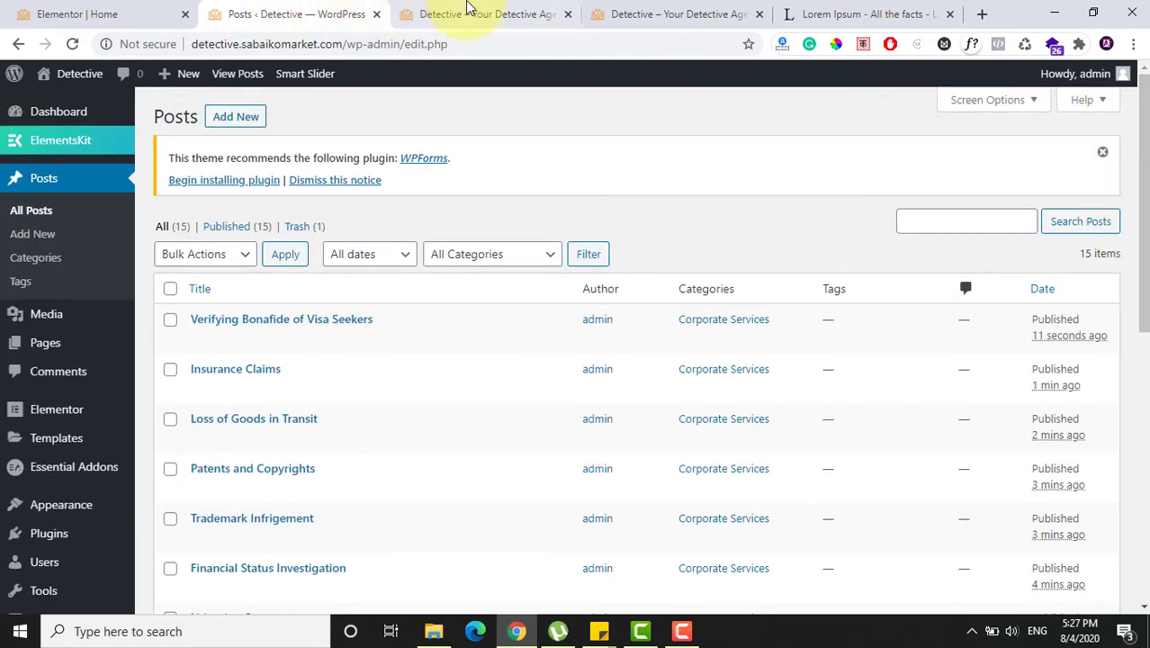
left_click(467, 7)
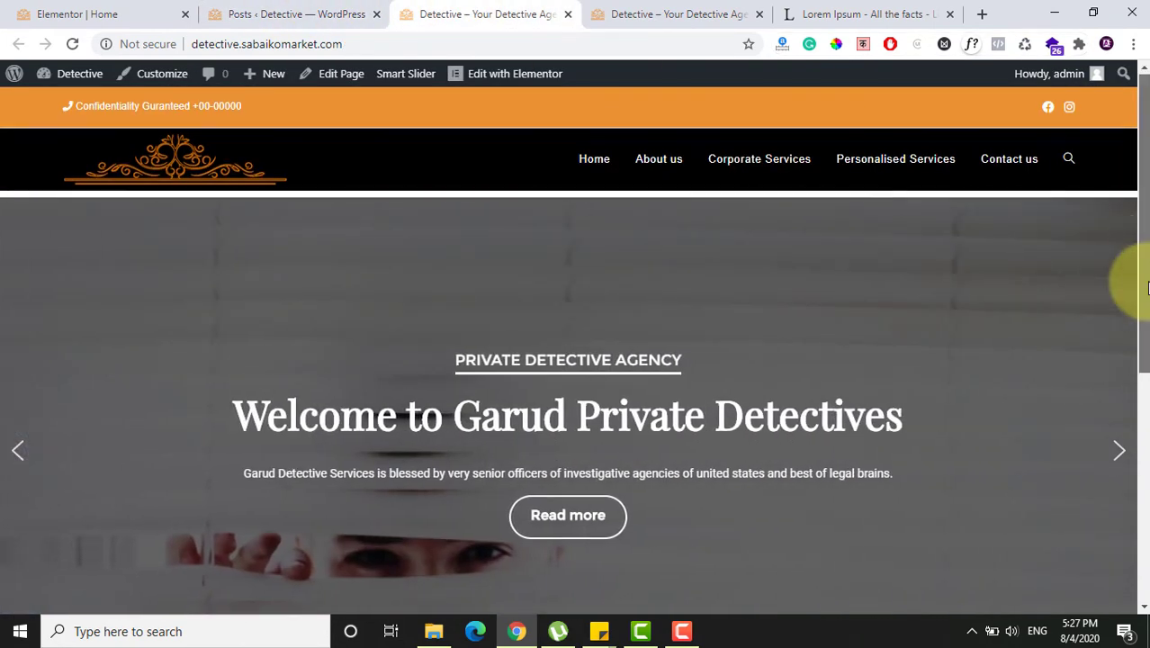
left_click_drag(1135, 282, 1147, 389)
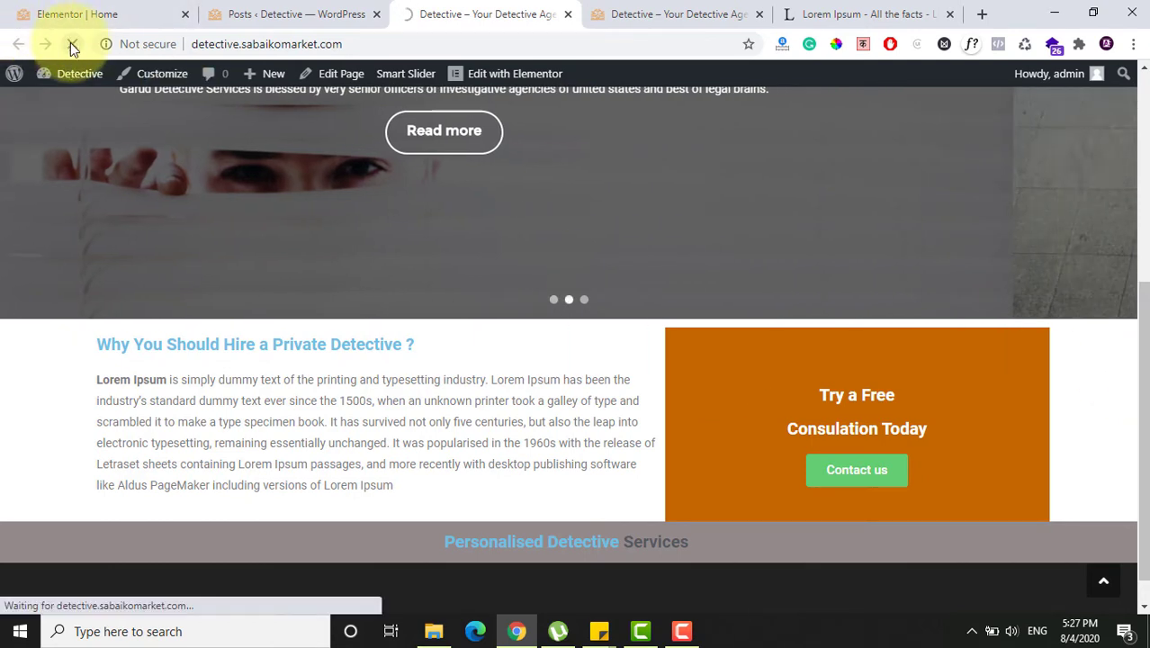
left_click(689, 11)
left_click(506, 11)
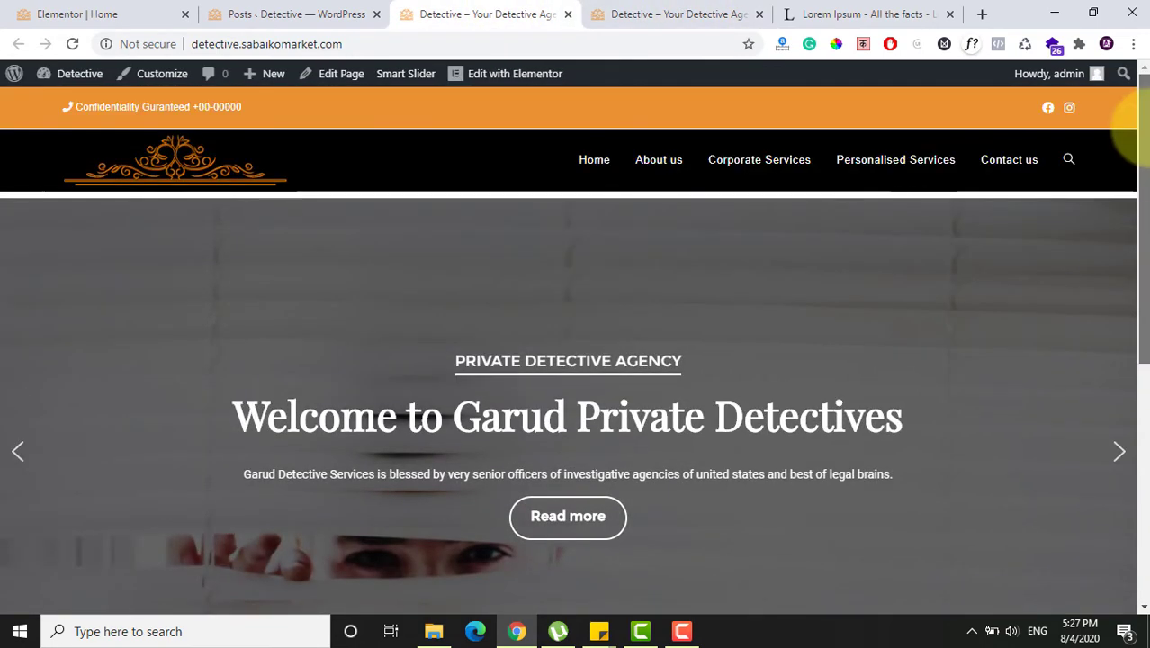
left_click_drag(1140, 86, 1140, 425)
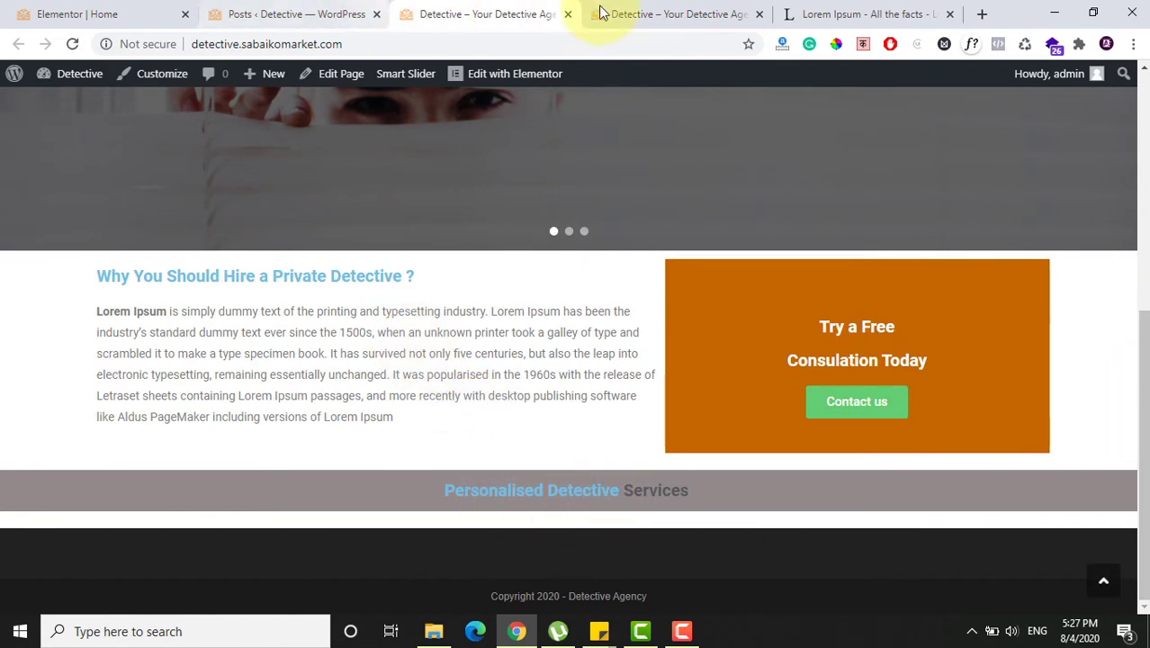
Step: Add a Post Grid widget beneath the Personalised Detective Services heading on the Home page in Elementor
left_click(334, 9)
left_click(437, 11)
left_click(81, 13)
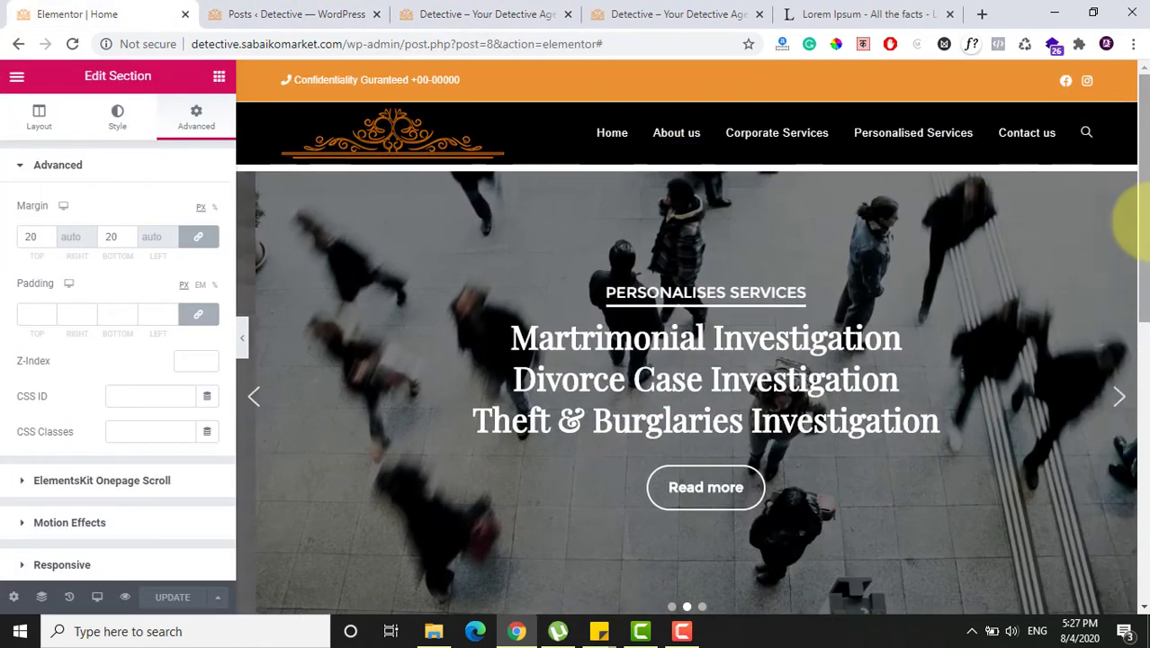
left_click_drag(1140, 220, 1129, 496)
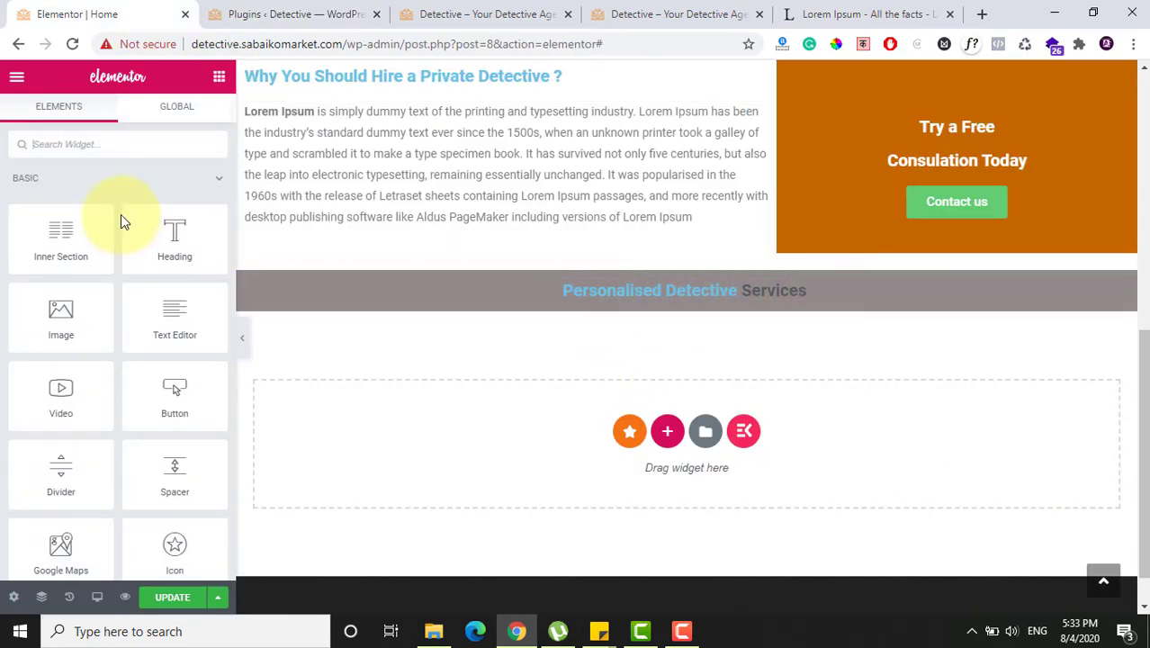
left_click(119, 155)
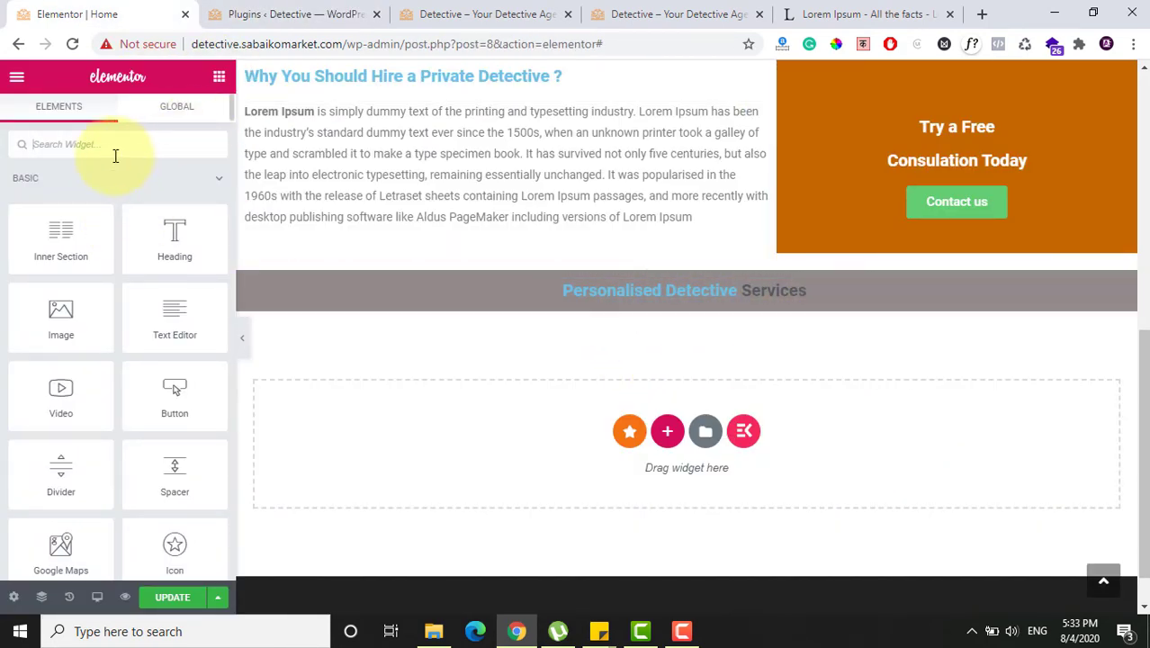
type("post gri")
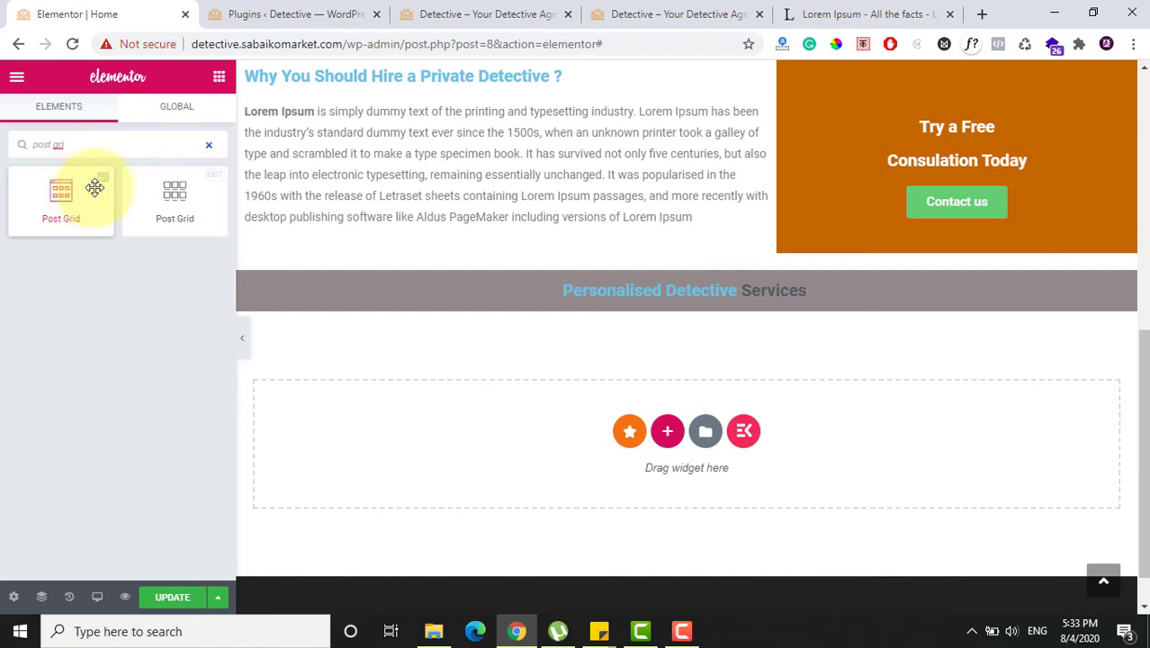
left_click_drag(95, 187, 606, 306)
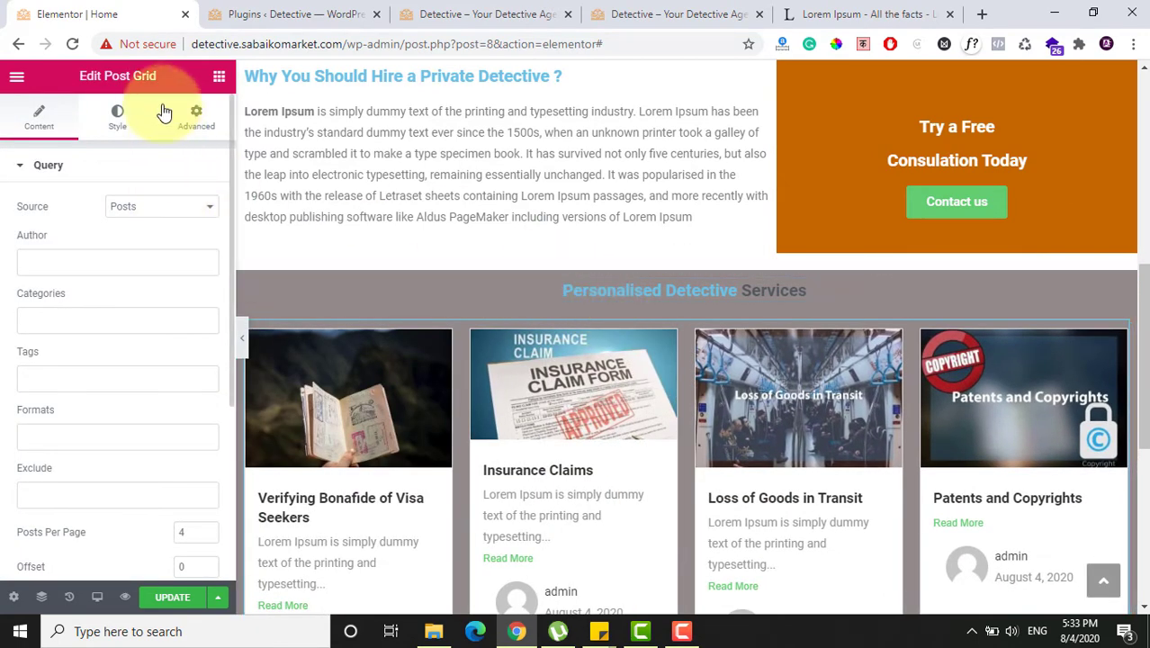
Step: Check the installed plugins list for the Essential Addons for Elementor plugin, and return to the Home page editor
left_click(286, 14)
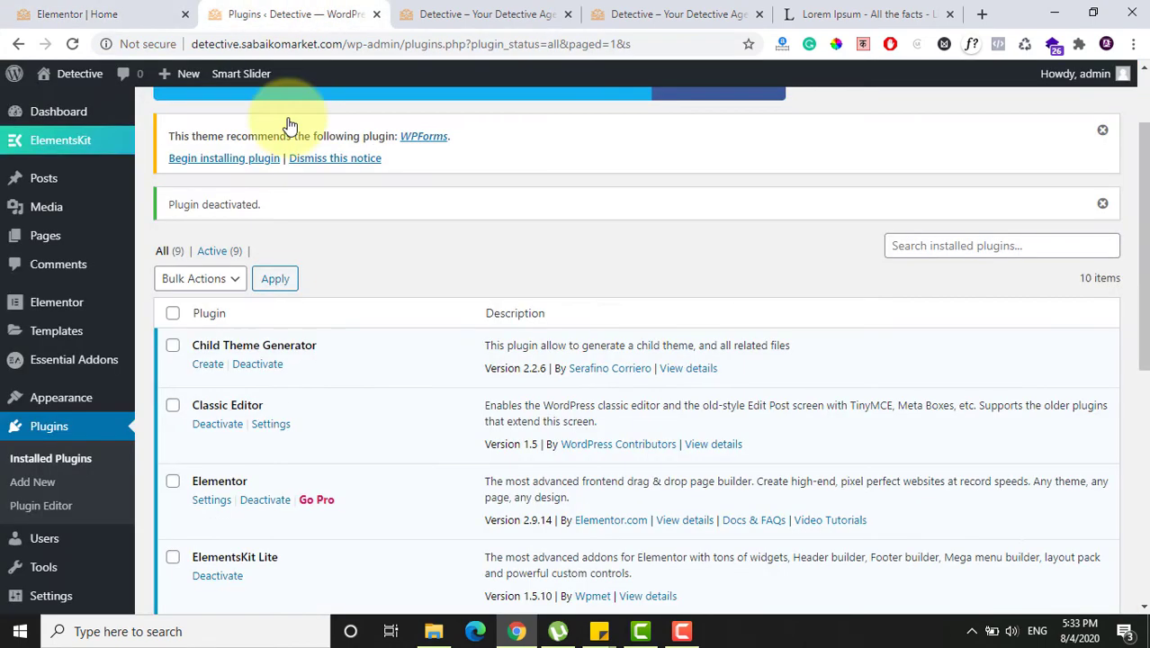
left_click_drag(1139, 205, 1139, 420)
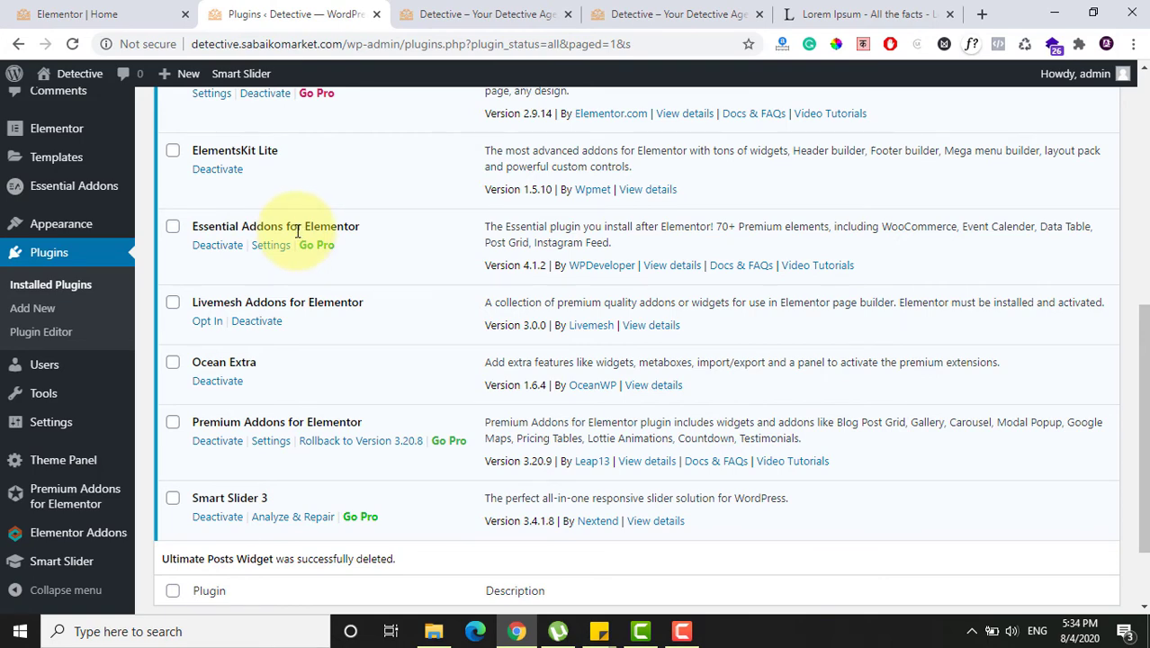
left_click(72, 14)
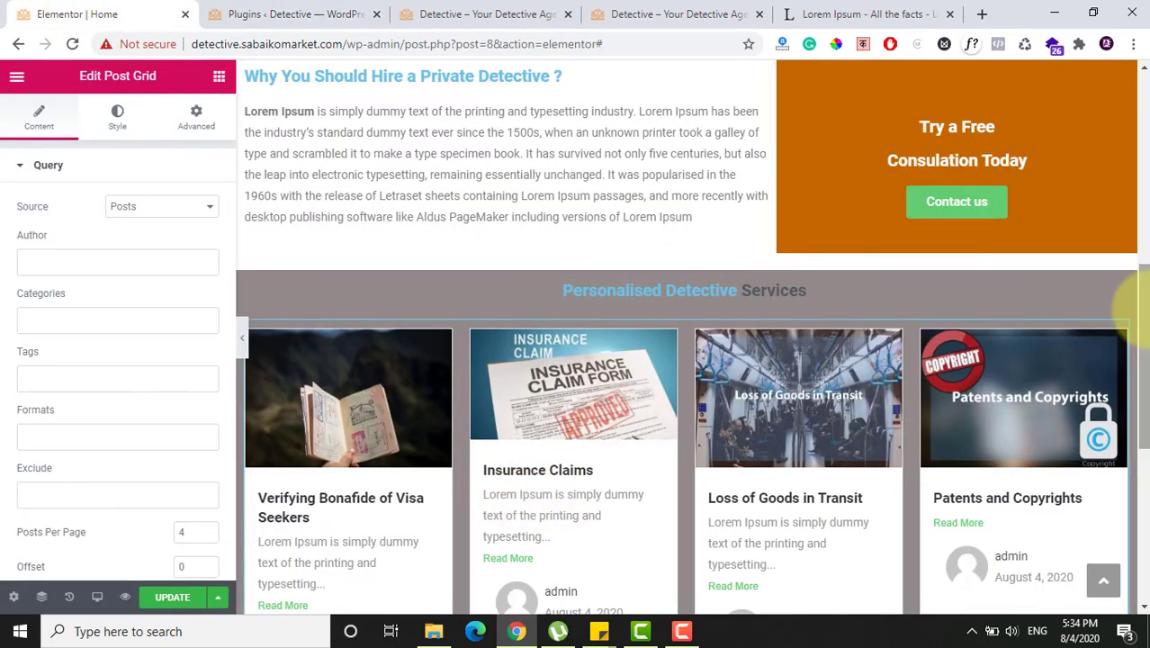
Step: Limit the post grid's query to the Personalised Services category
left_click_drag(1141, 307, 1142, 359)
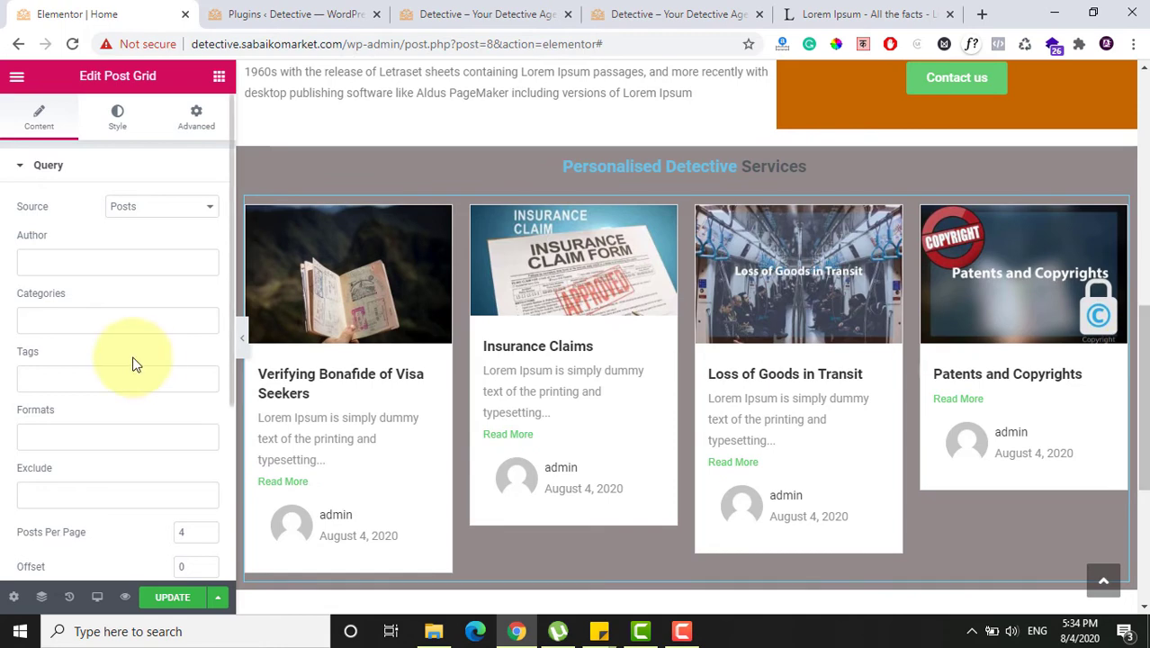
left_click(41, 315)
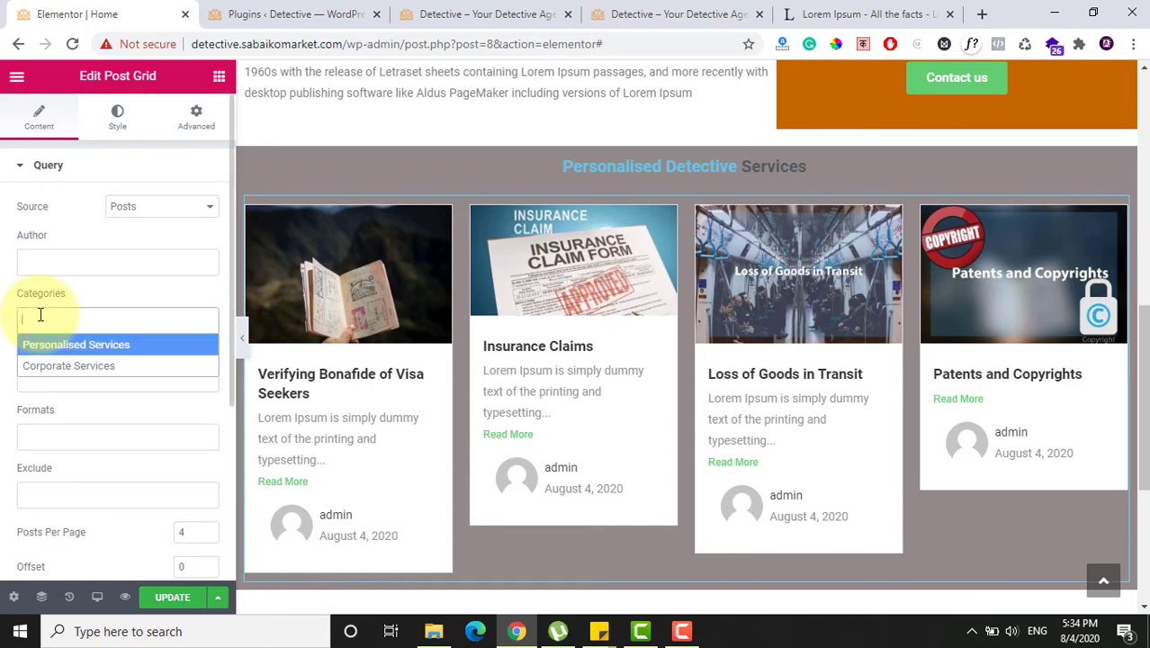
key("Return")
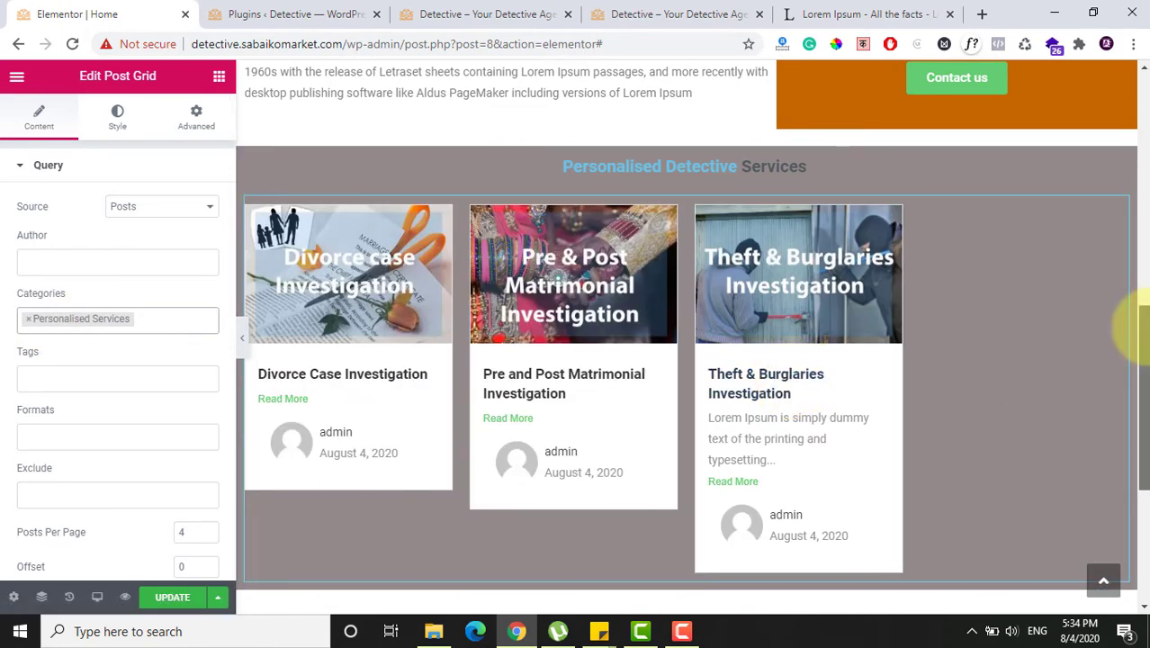
left_click_drag(1137, 326, 1135, 369)
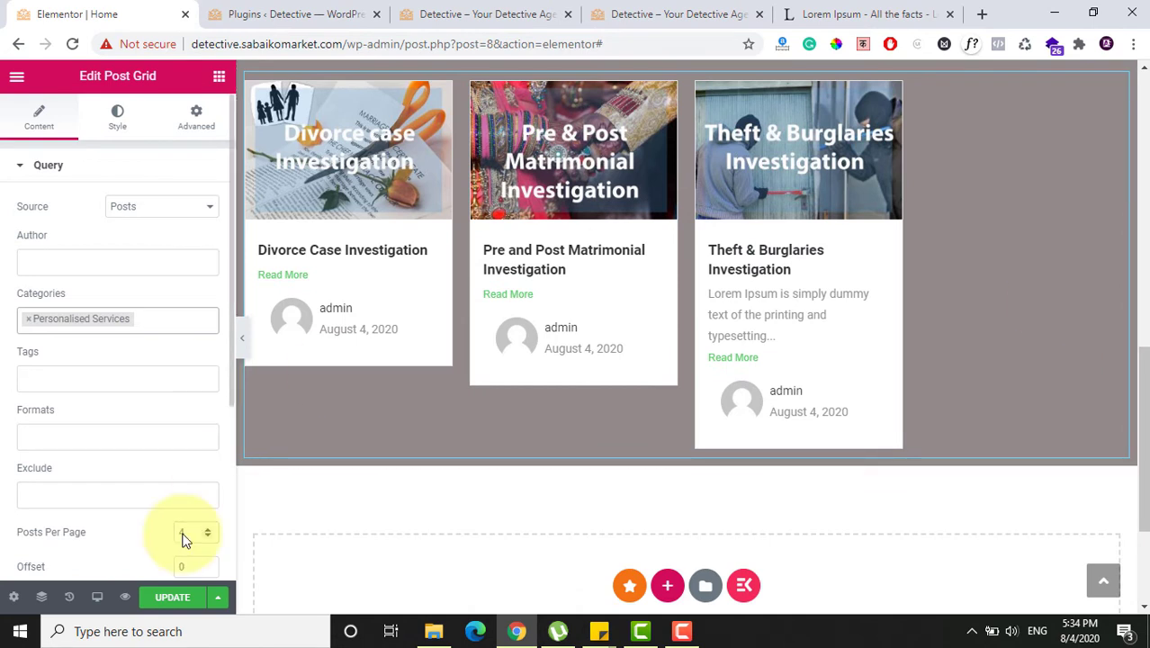
Step: Set the post grid's layout to Grid in its layout settings
scroll(5, 367, "down", 1)
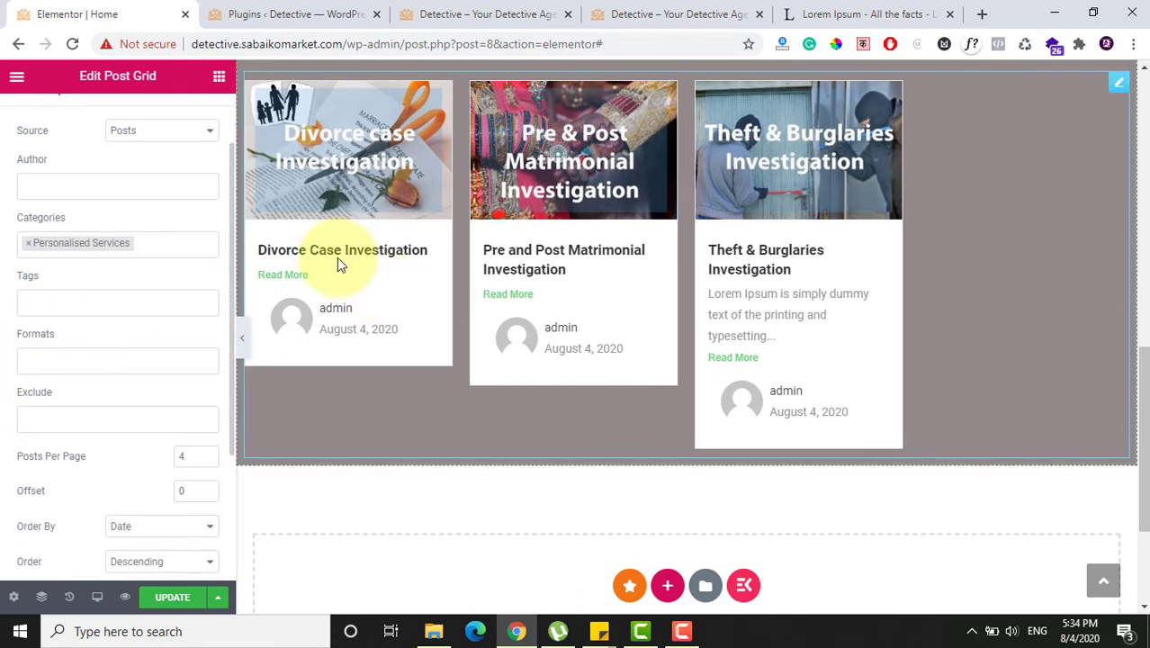
left_click_drag(1140, 398, 1140, 477)
scroll(2, 416, "down", 3)
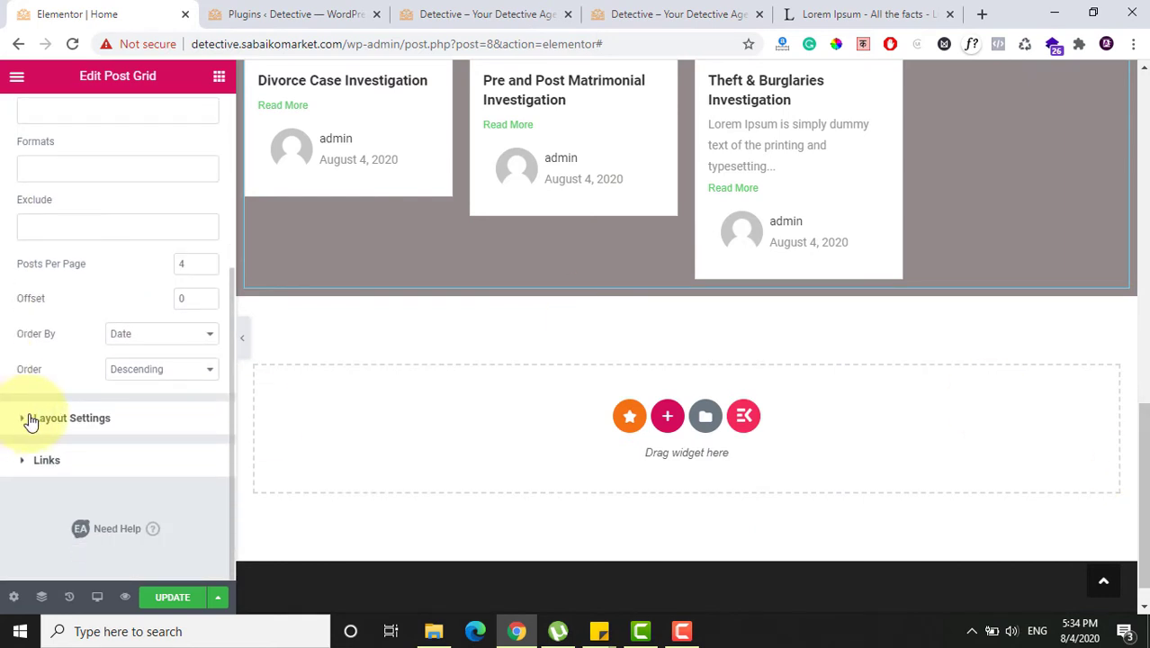
left_click(29, 420)
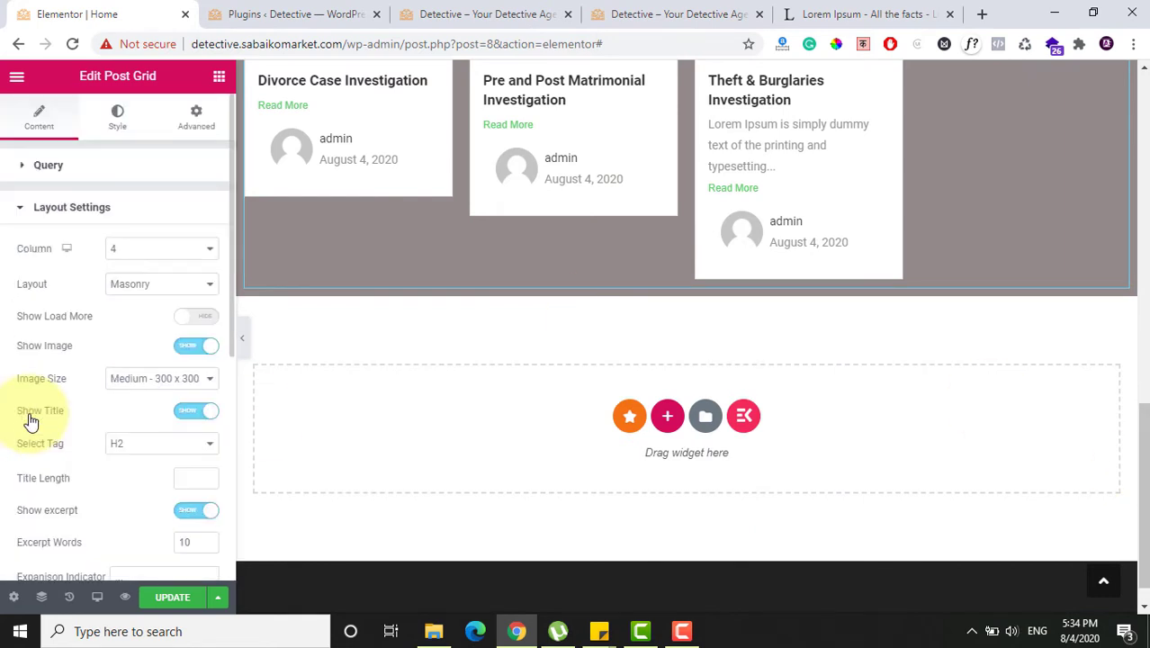
left_click(138, 284)
left_click(120, 307)
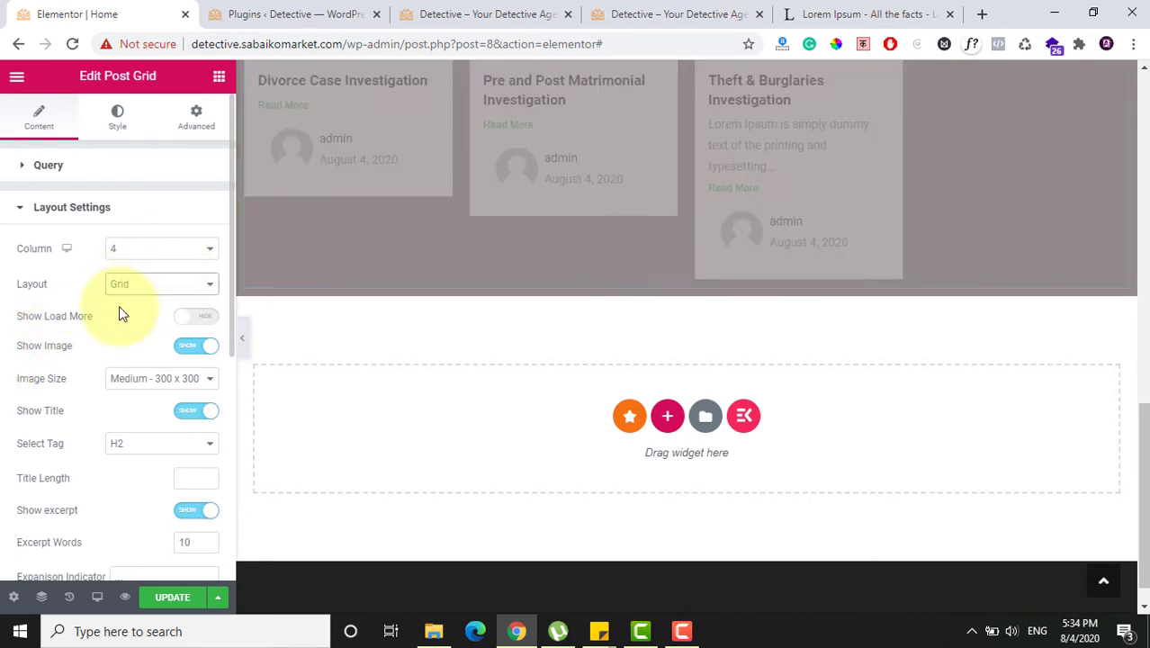
left_click_drag(1138, 499, 1135, 410)
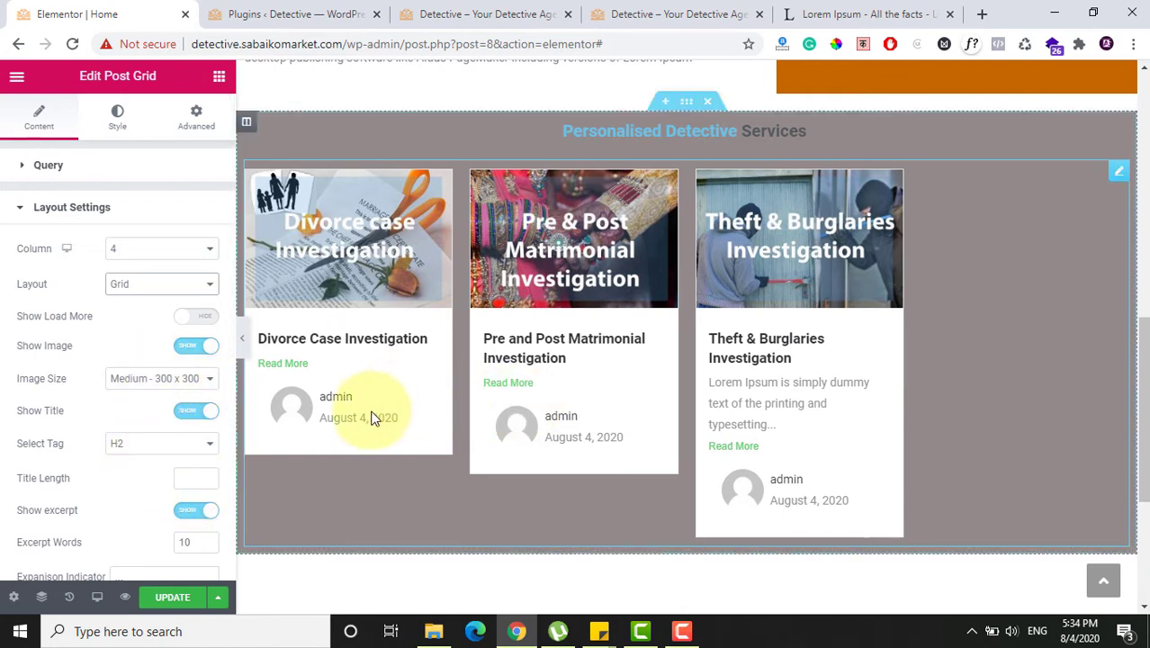
Step: Turn off Show Meta for the post grid and update the Home page
scroll(76, 414, "down", 5)
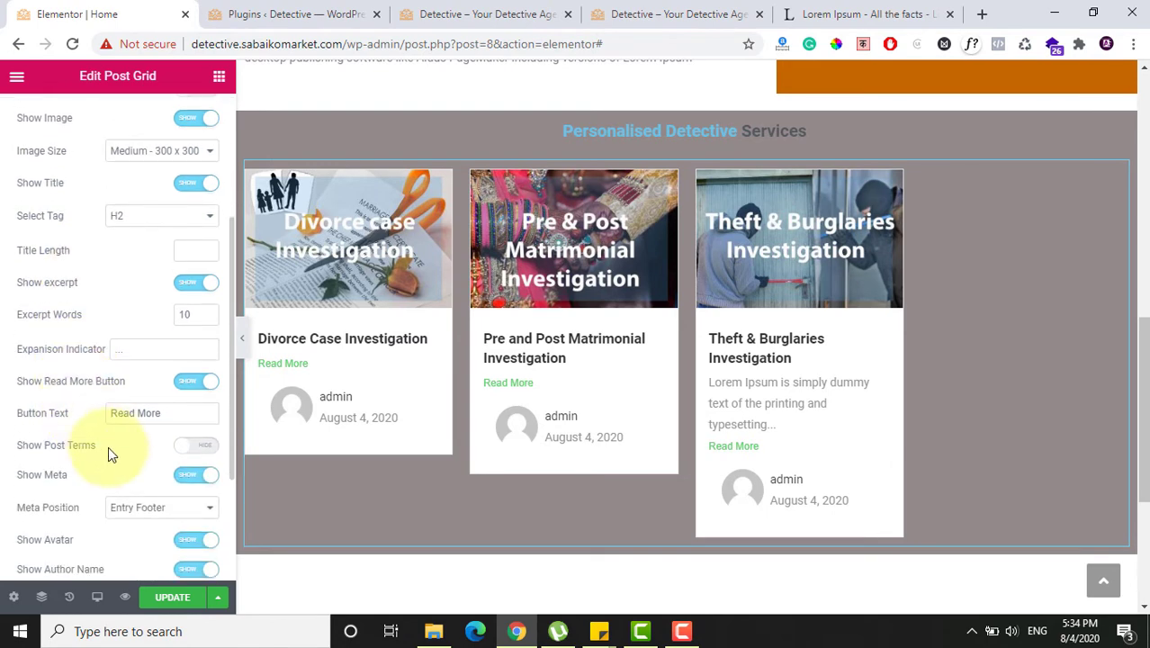
left_click(188, 478)
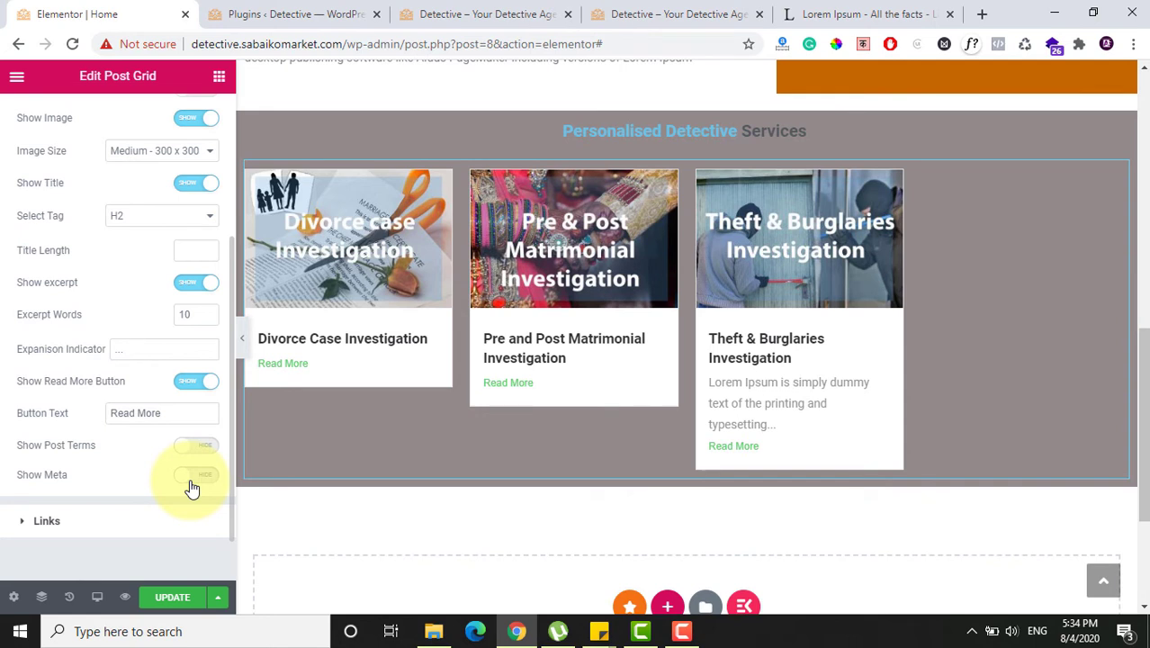
left_click(177, 600)
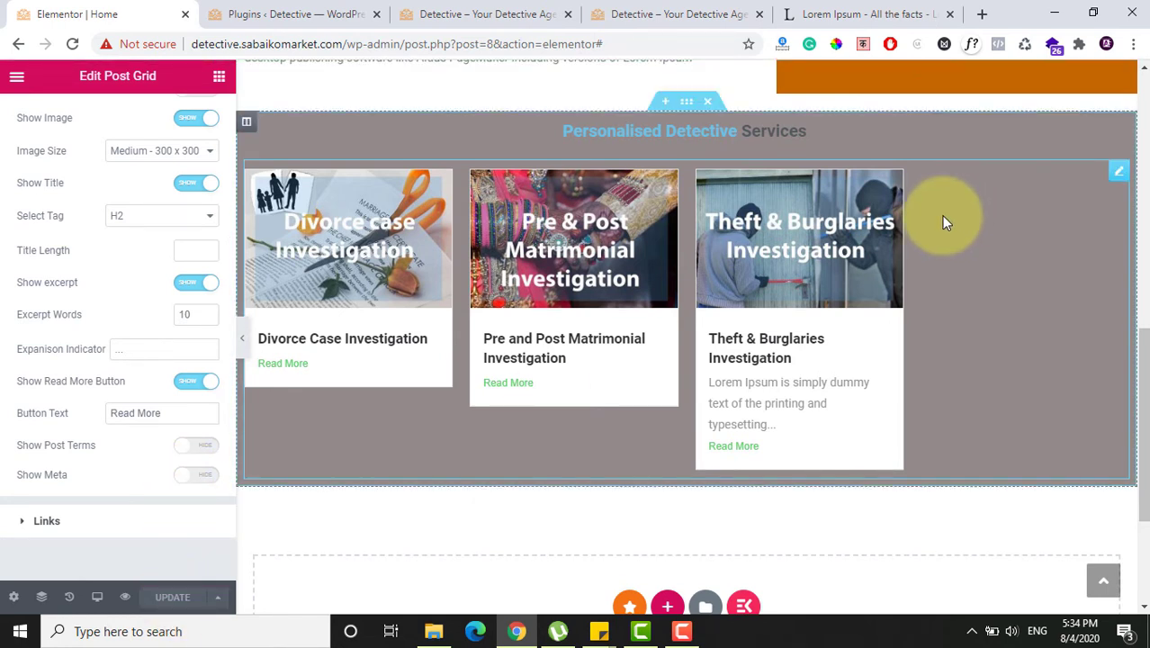
Step: Preview the Home page, examine the Personalised Detective Services grid, and return to the Elementor editor
left_click(127, 599)
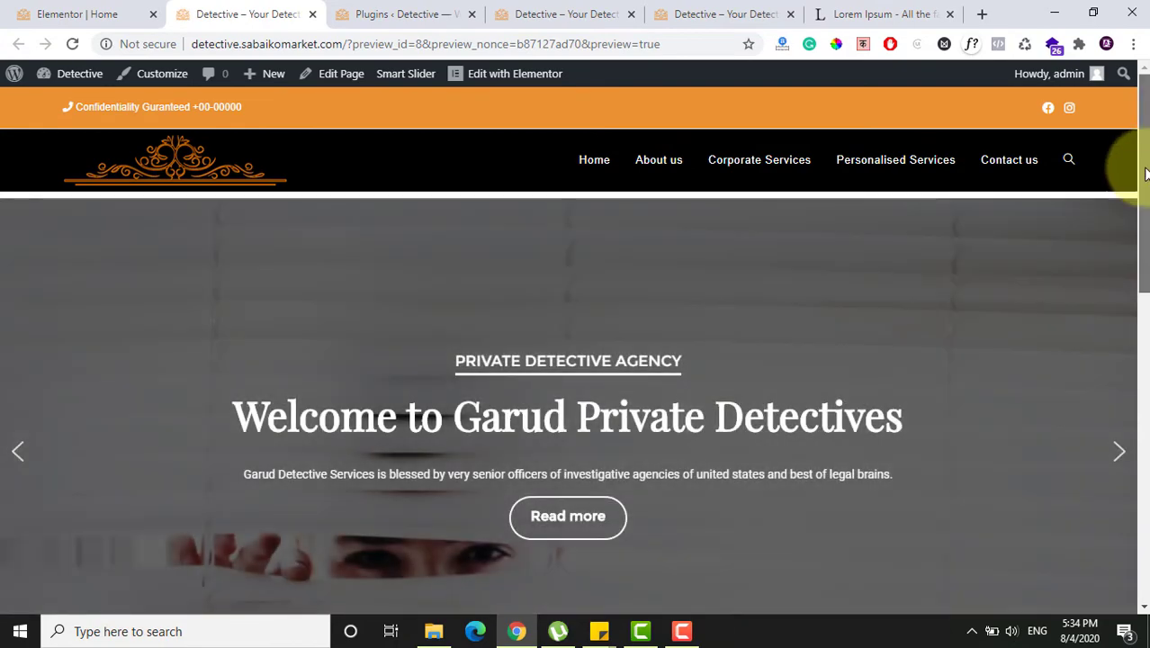
left_click_drag(1139, 162, 1122, 470)
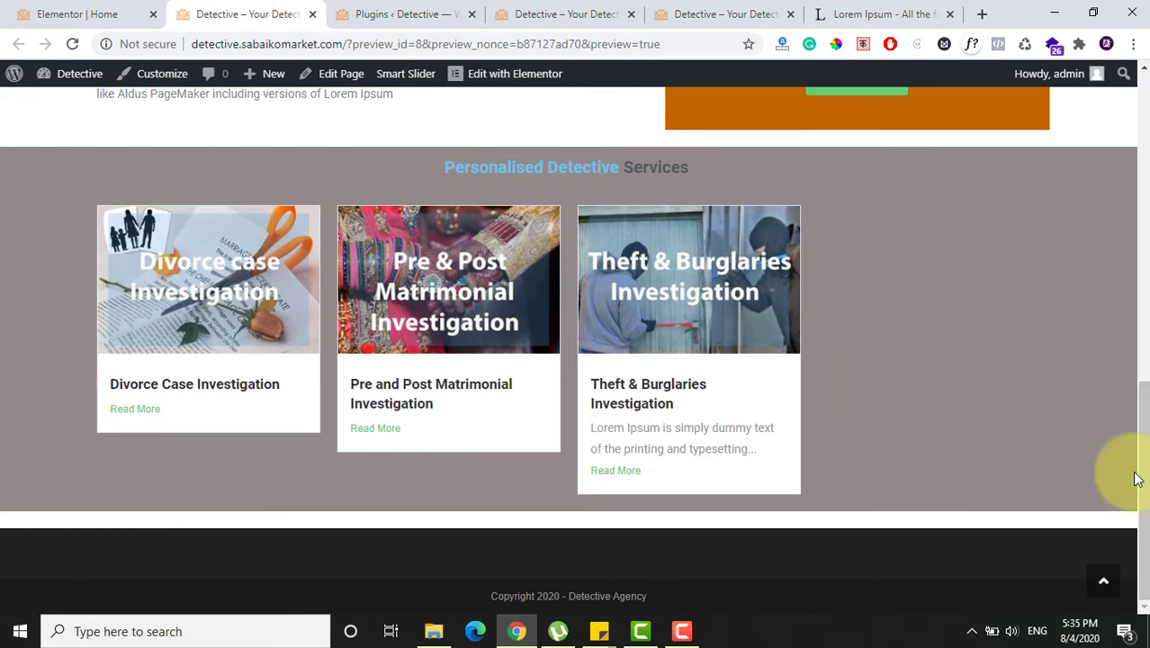
left_click(110, 9)
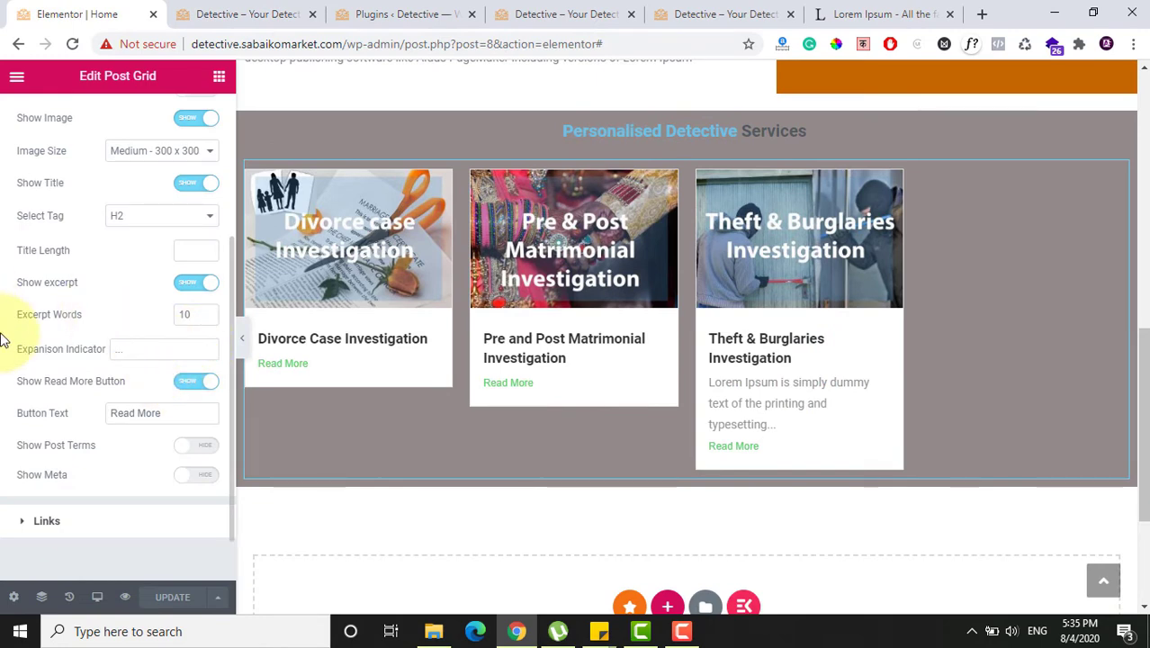
scroll(2, 340, "up", 1)
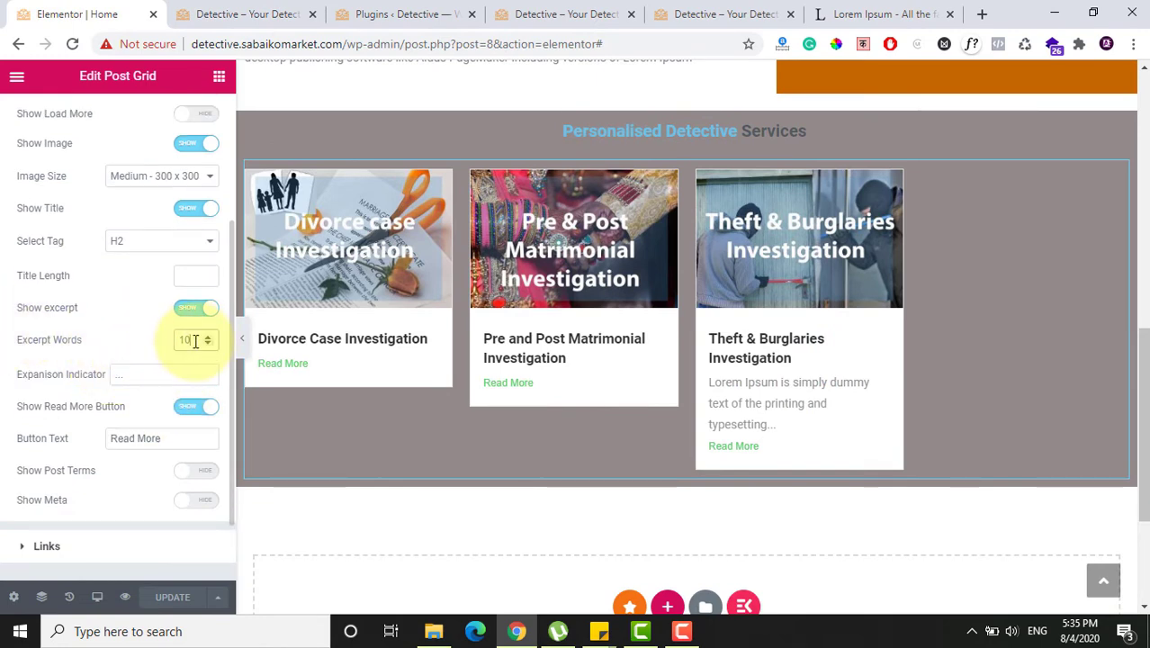
key("Down")
key("Down")
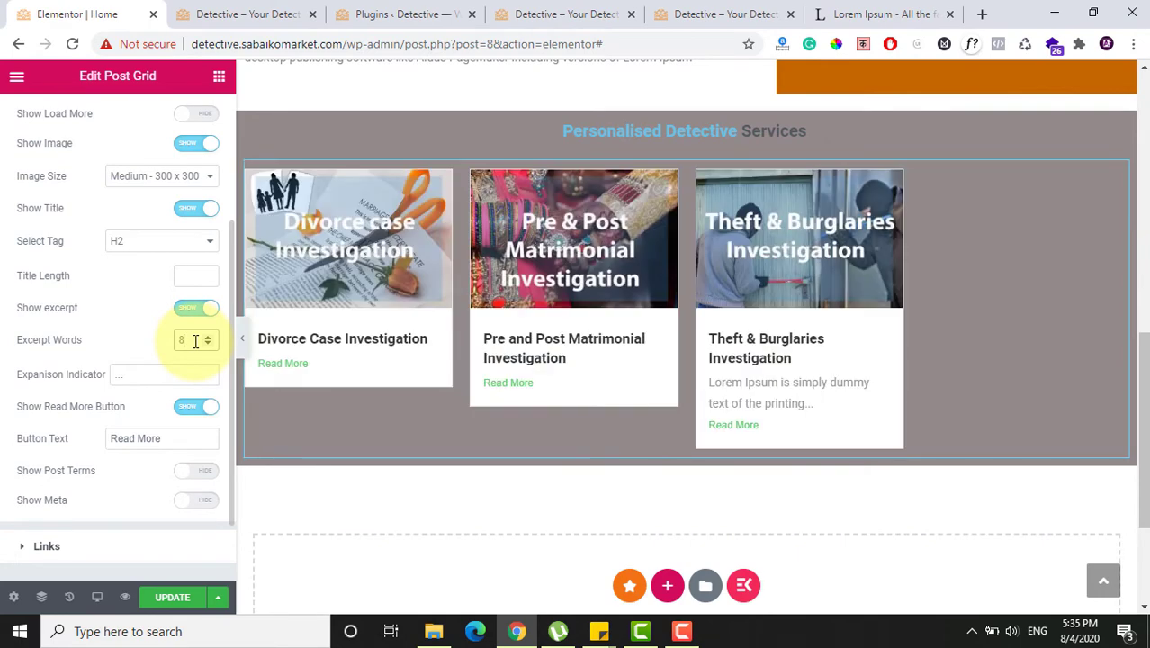
key("Down")
key("Down")
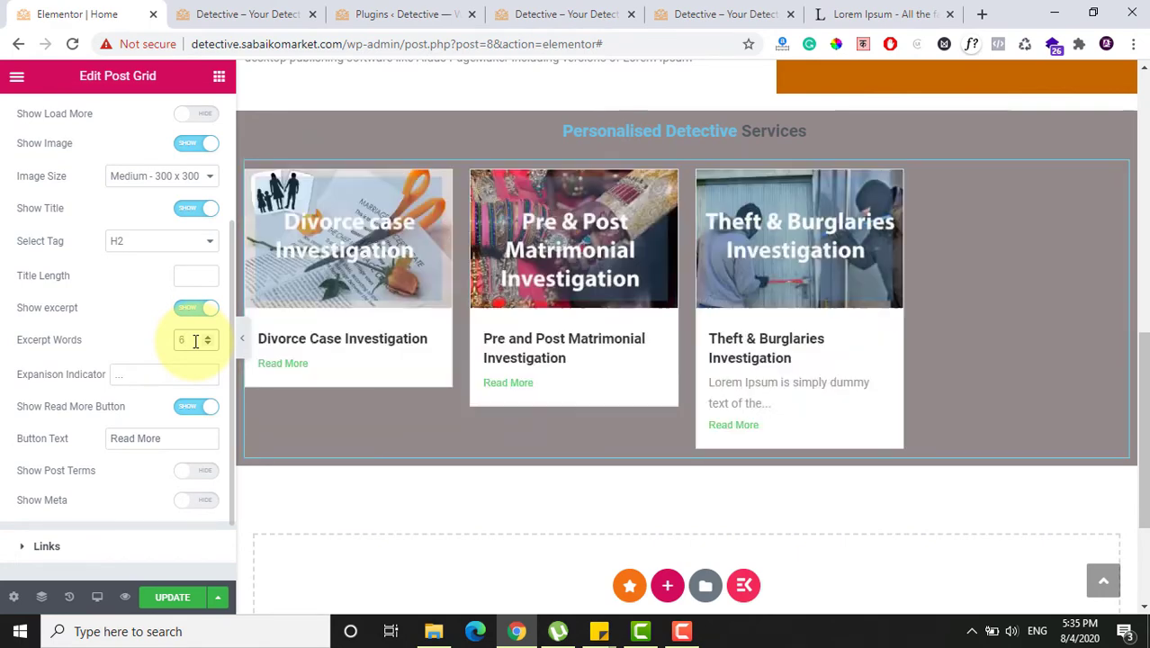
key("Down")
key("Down")
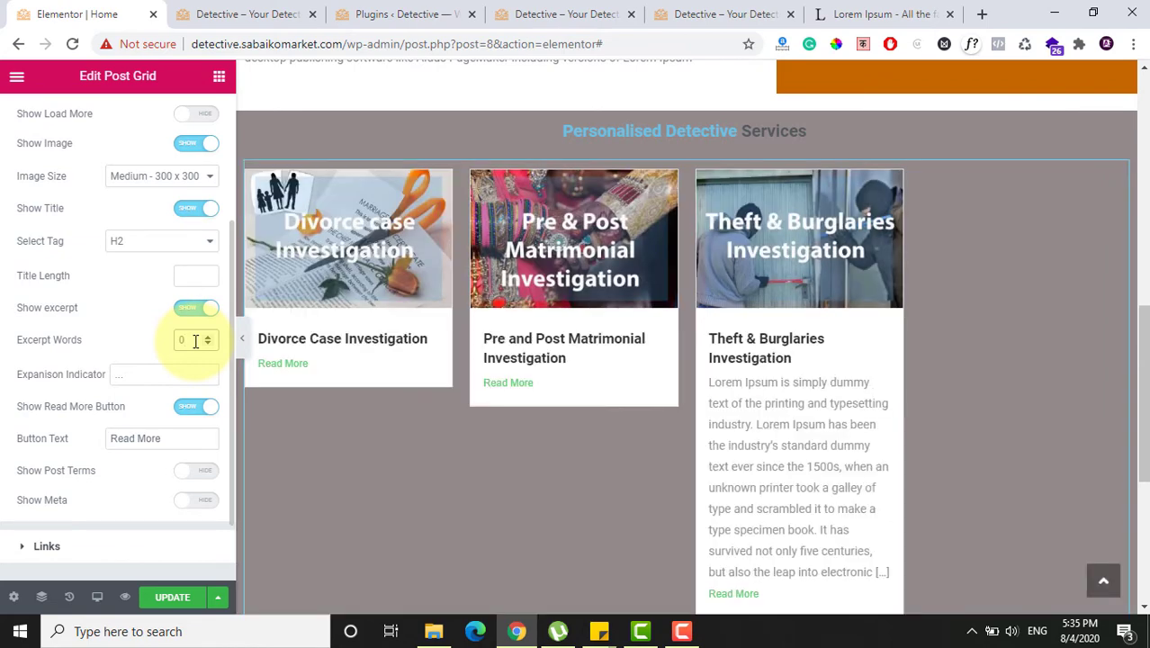
Step: Set the post grid's excerpt length to 12 words, update the Home page and reload its preview
key("BackSpace")
type("12")
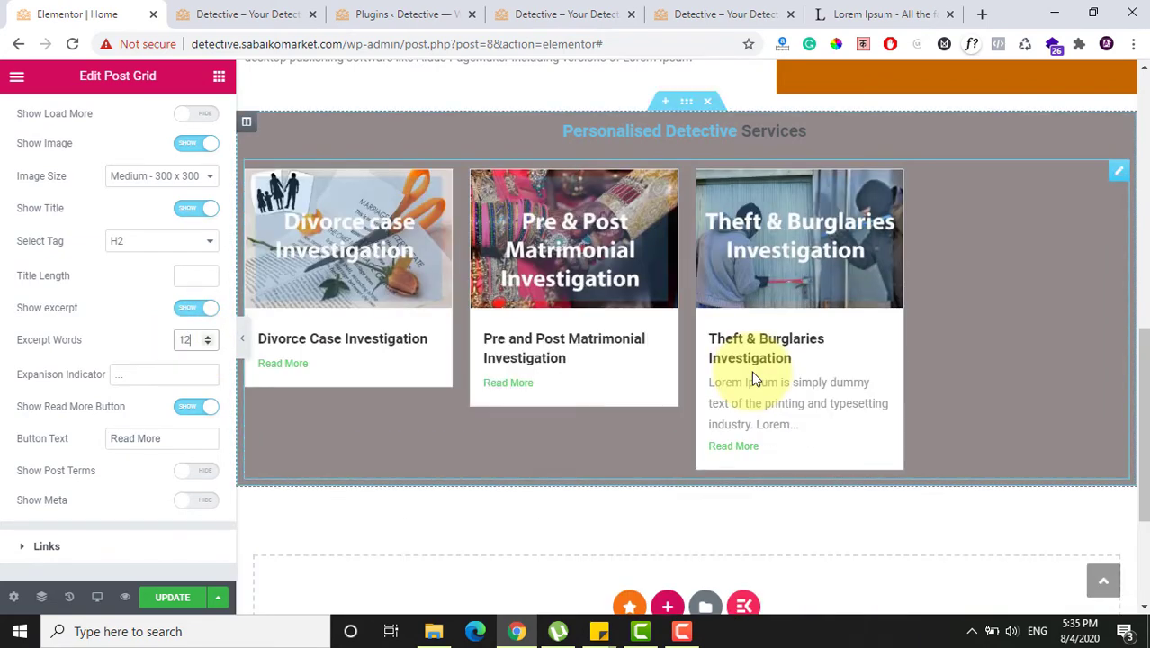
left_click(170, 598)
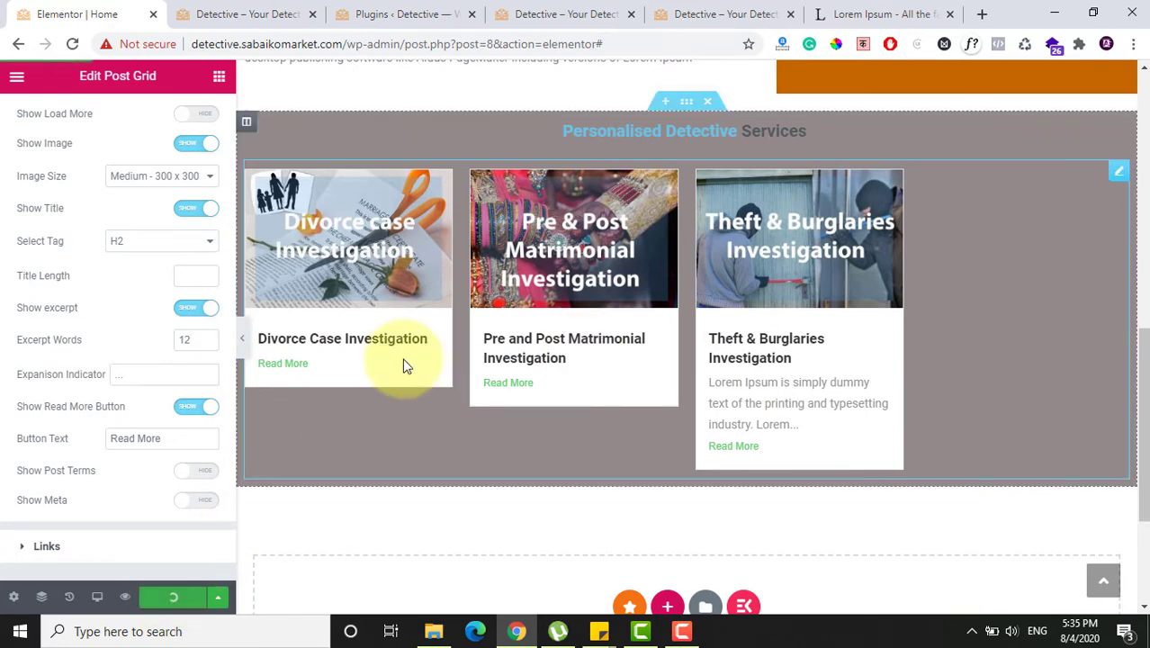
left_click(270, 13)
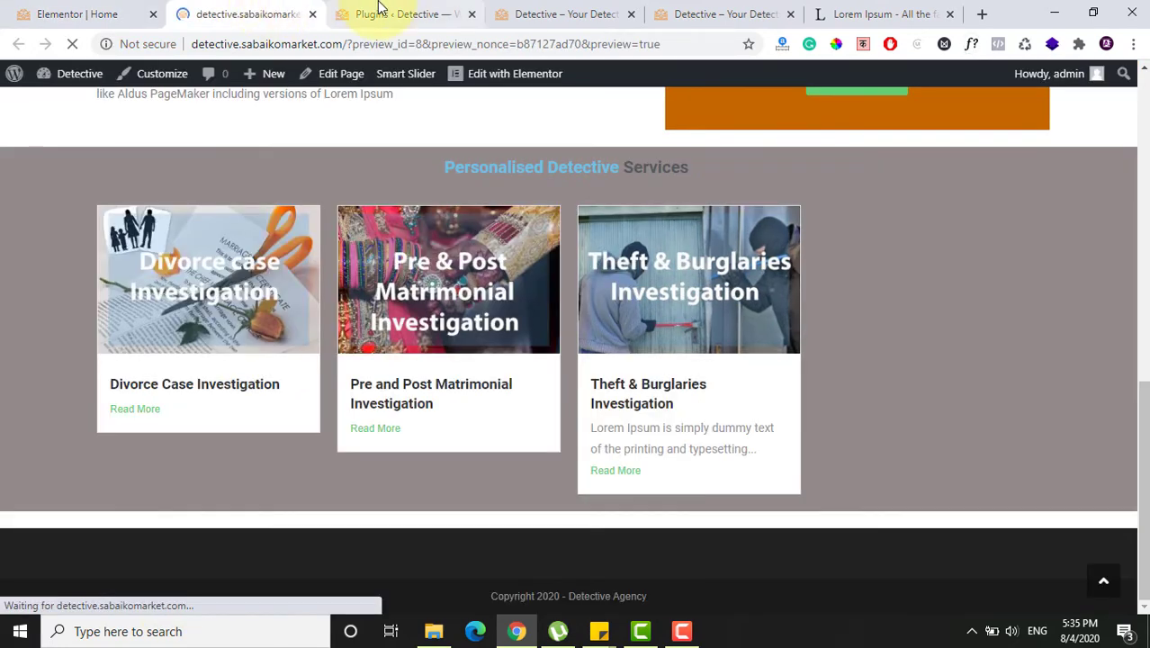
Step: Open the list of all posts in the WordPress dashboard and search it for "divorce"
left_click(378, 10)
left_click_drag(1143, 346, 1142, 163)
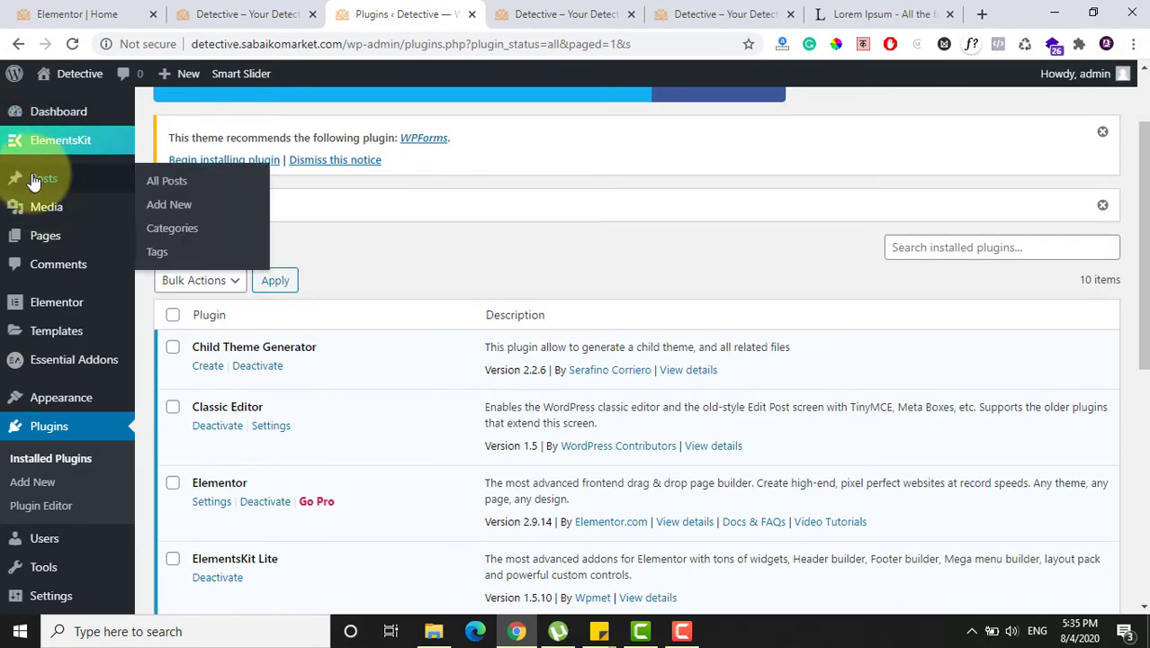
left_click(42, 176)
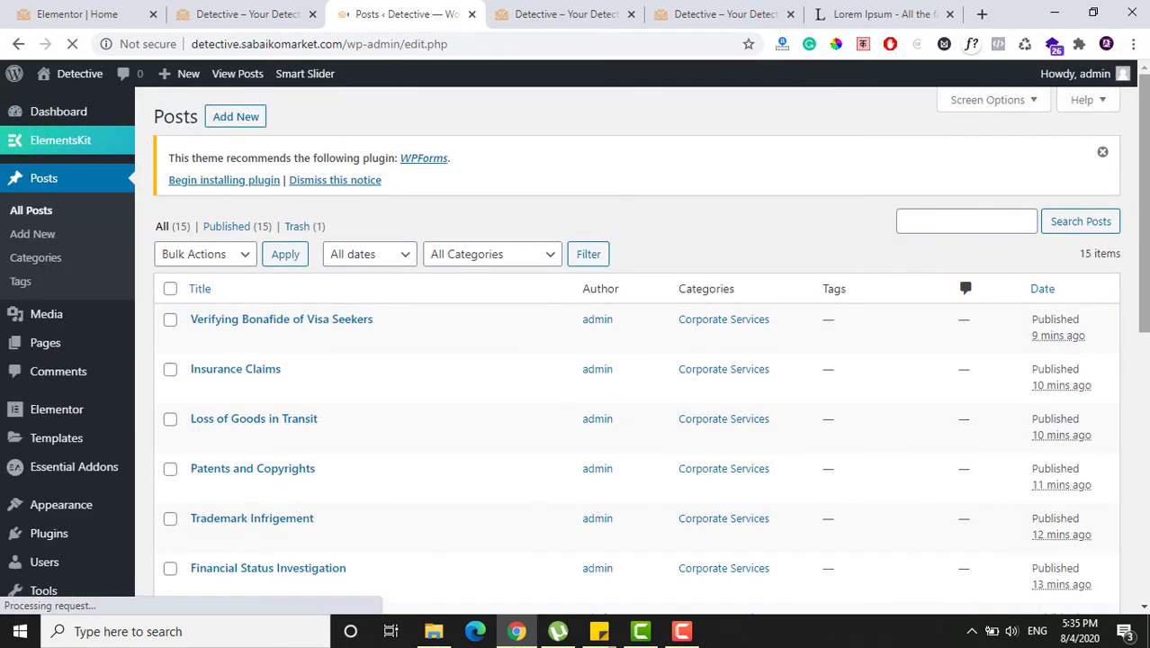
left_click_drag(1135, 153, 1122, 205)
left_click(927, 196)
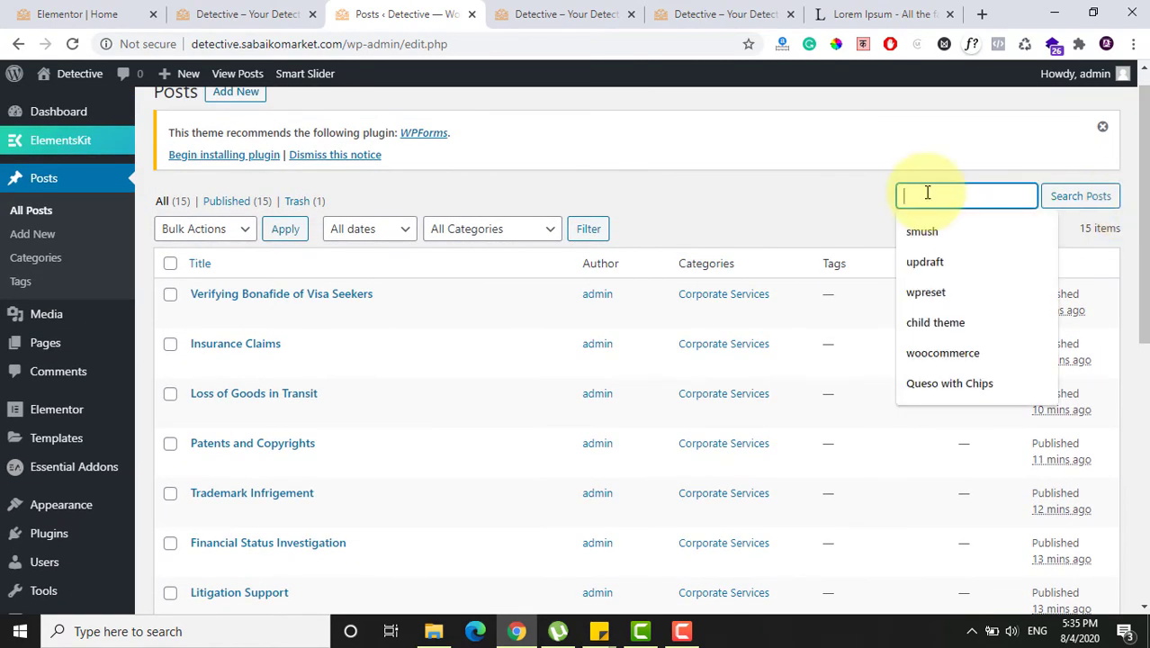
type("siv")
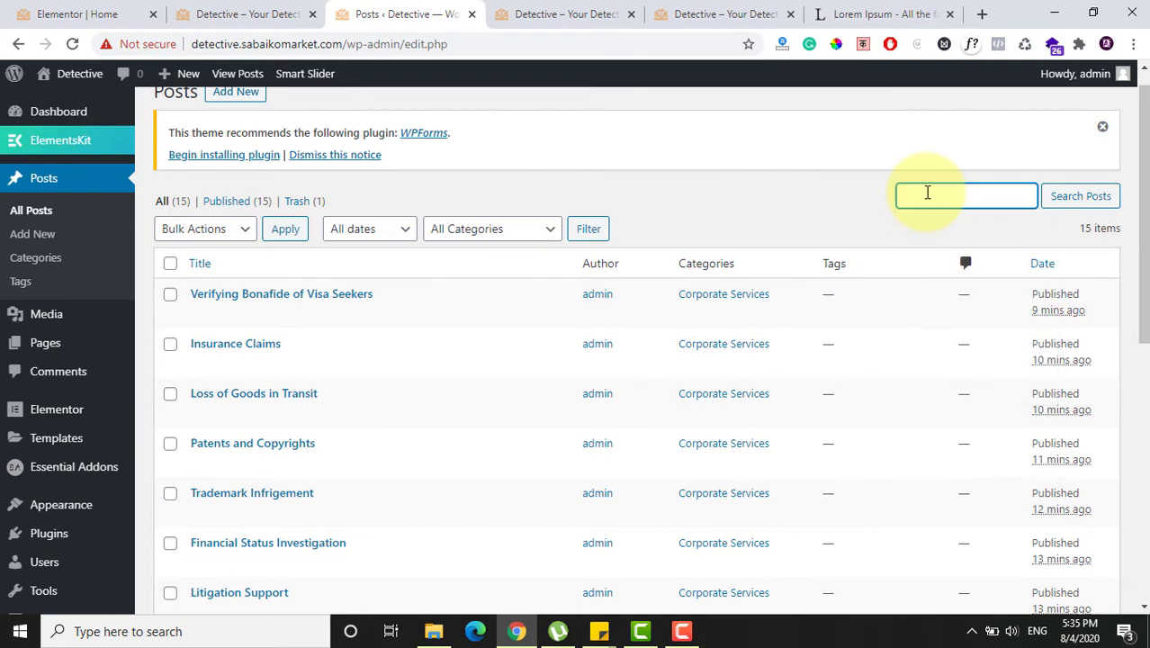
type("divorce")
key("Return")
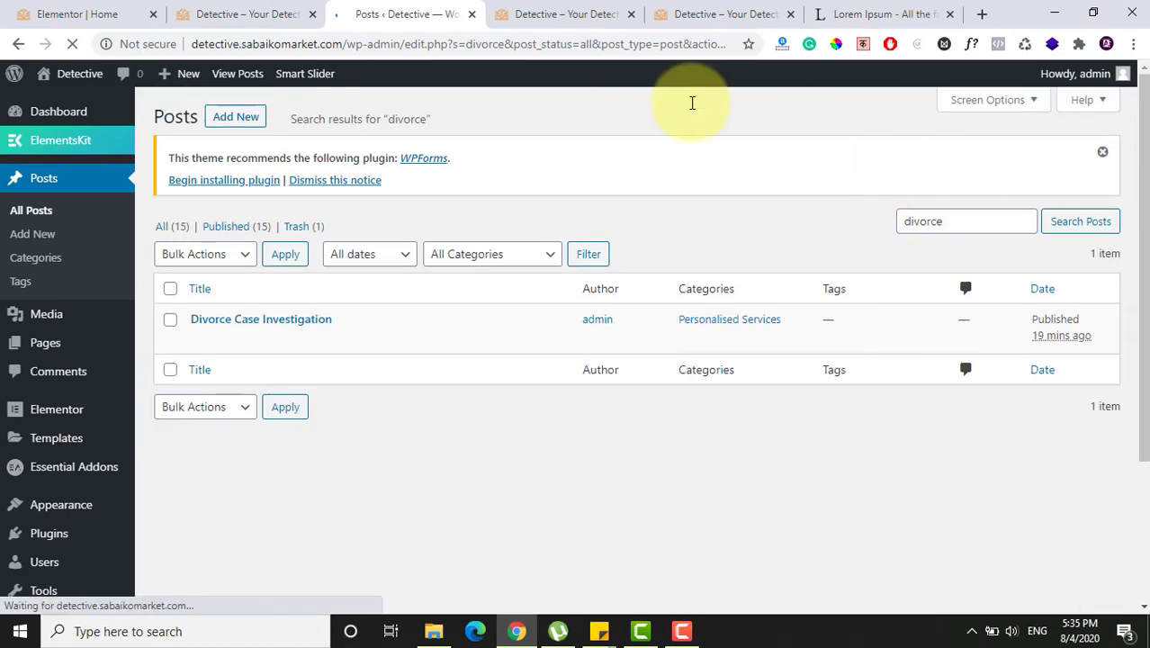
Step: Open the Divorce Case Investigation post, fill its empty body with the Lorem Ipsum paragraph and update the post
left_click(227, 319)
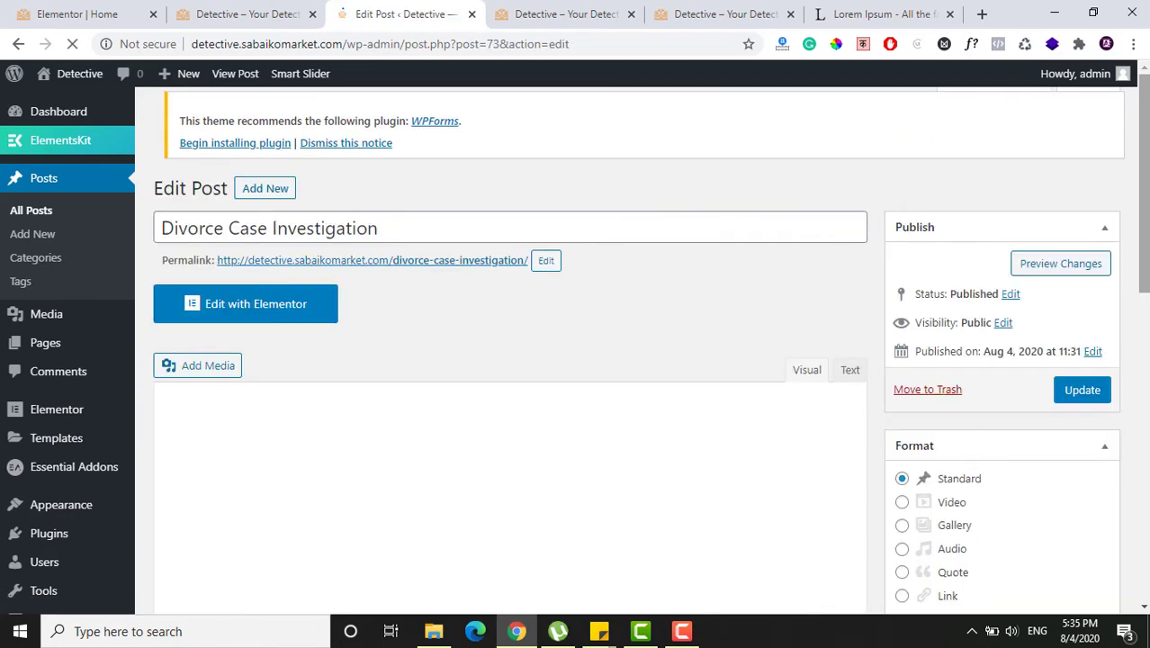
left_click_drag(1143, 173, 1144, 207)
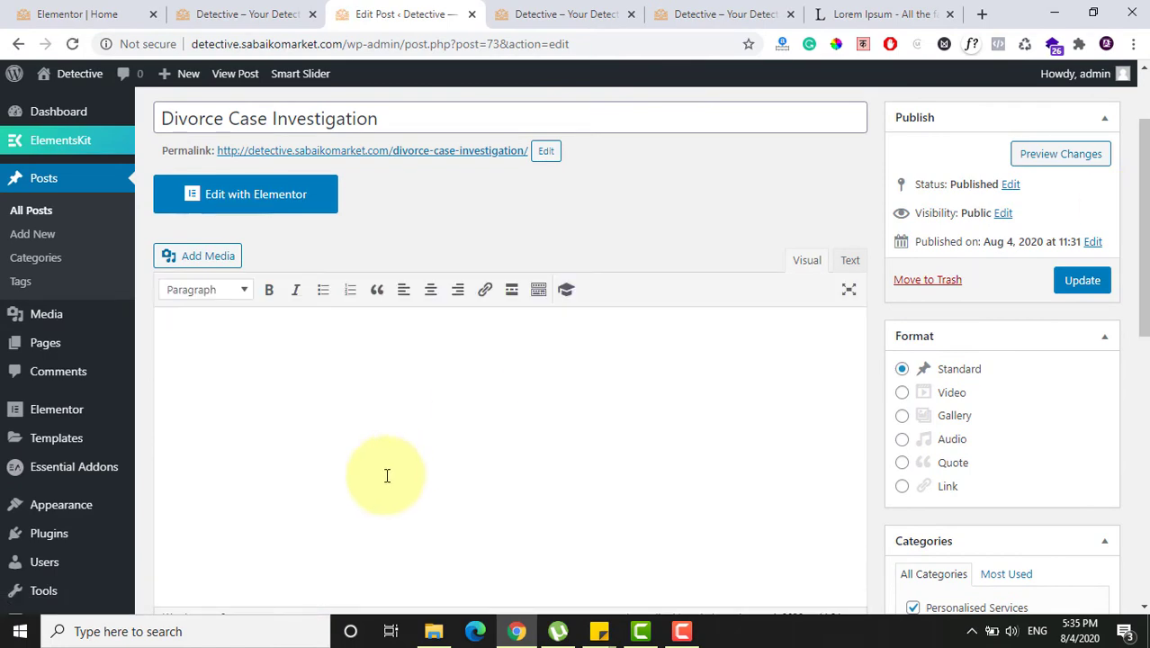
type("Lorem Ipsum is simply dummy text of the printing and typesetting industry. Lorem Ipsum has been the industry's standard dummy text ever since the 1500s, when an unknown printer took a galley of type and scrambled it to make a type specimen book. It has survived not only five centuries, but also the leap into electronic typesetting, remaining essentially unchanged. It was popularised in the 1960s with the release of Letraset sheets containing Lorem Ipsum passages, and more recently with desktop publishing software like Aldus PageMaker including versions of Lorem Ipsum")
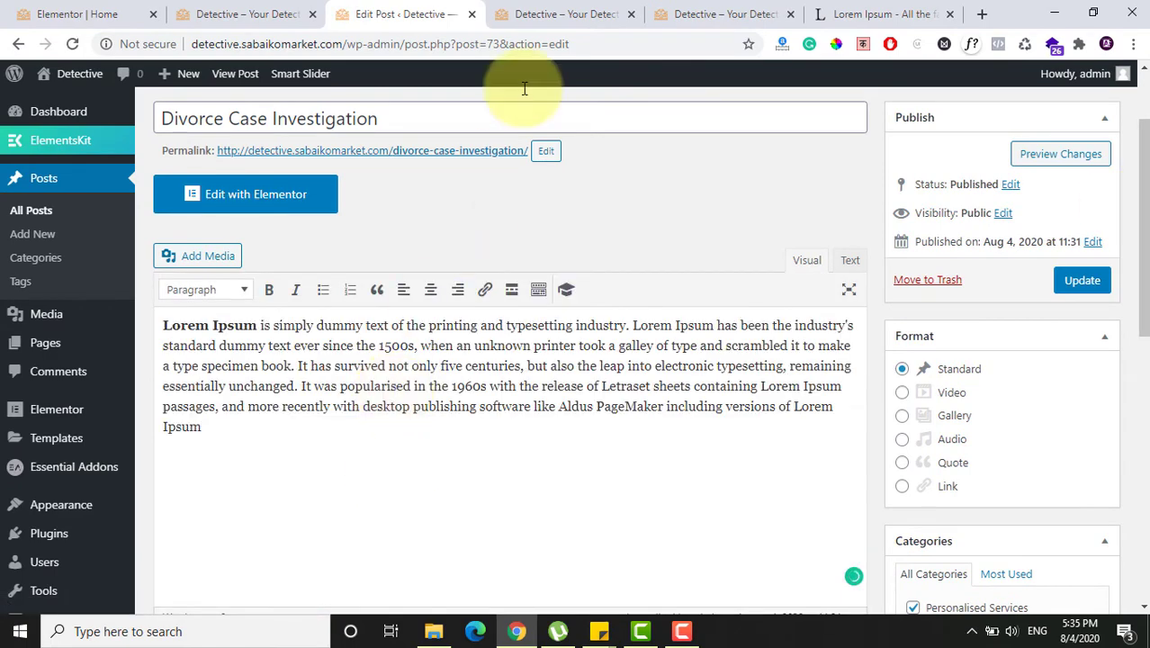
left_click(1080, 281)
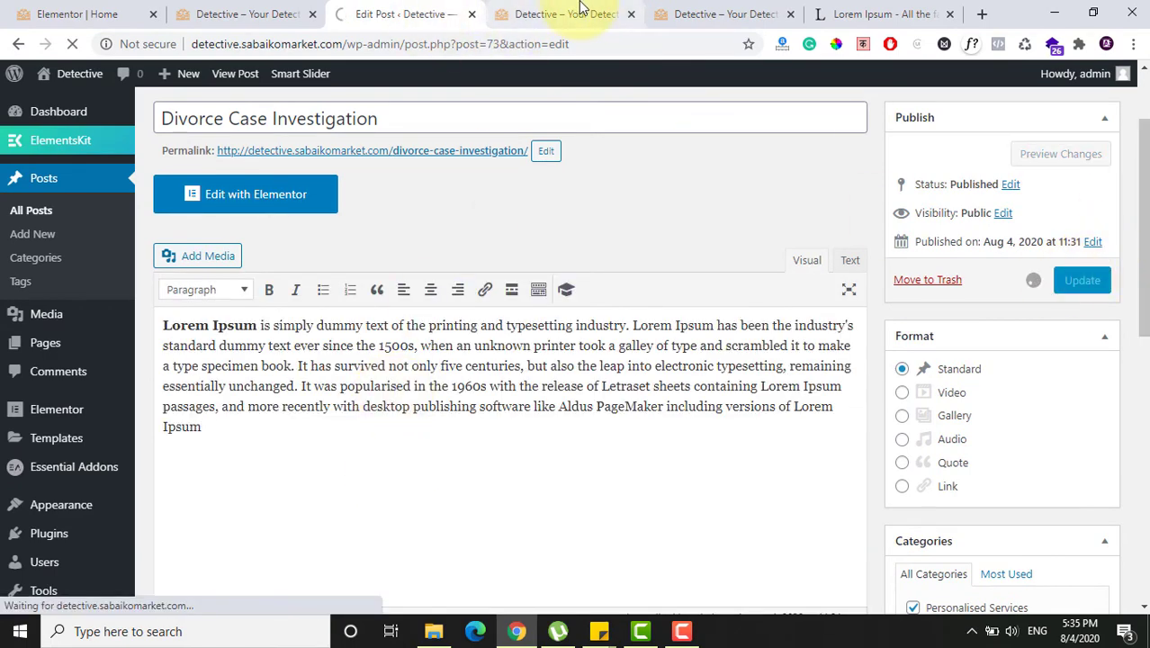
Step: Examine the Personalised Detective Services cards in the Home page preview and return to the Divorce Case Investigation post
left_click(585, 12)
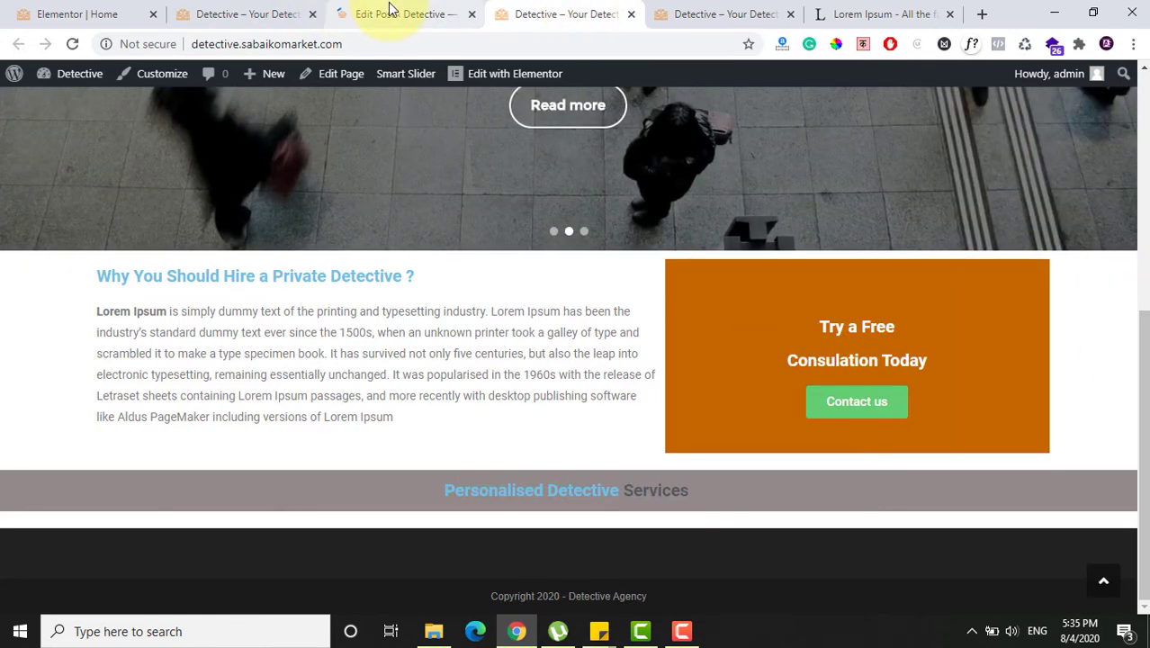
left_click(387, 12)
left_click(250, 11)
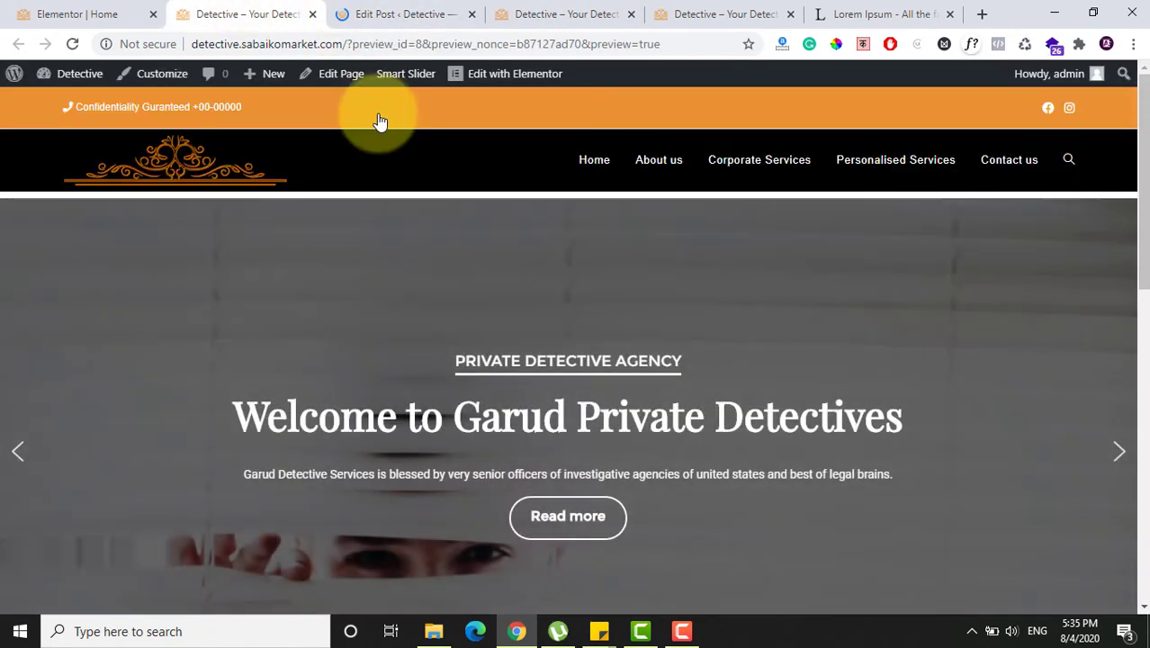
scroll(1130, 310, "down", 3)
scroll(1112, 429, "down", 2)
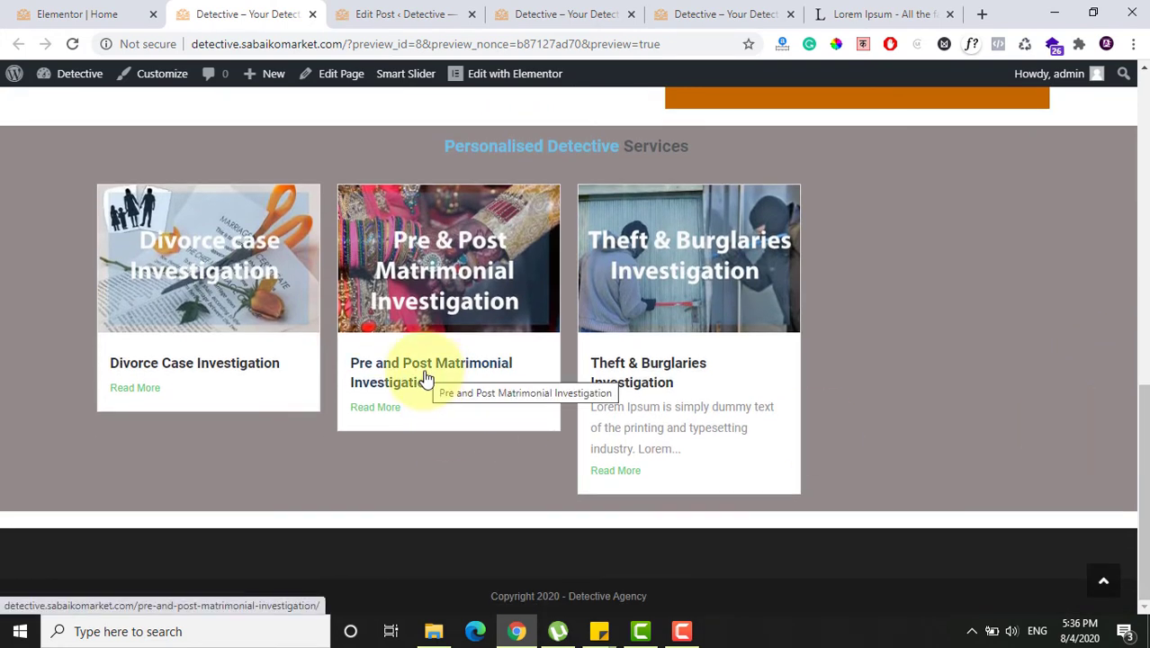
left_click(115, 11)
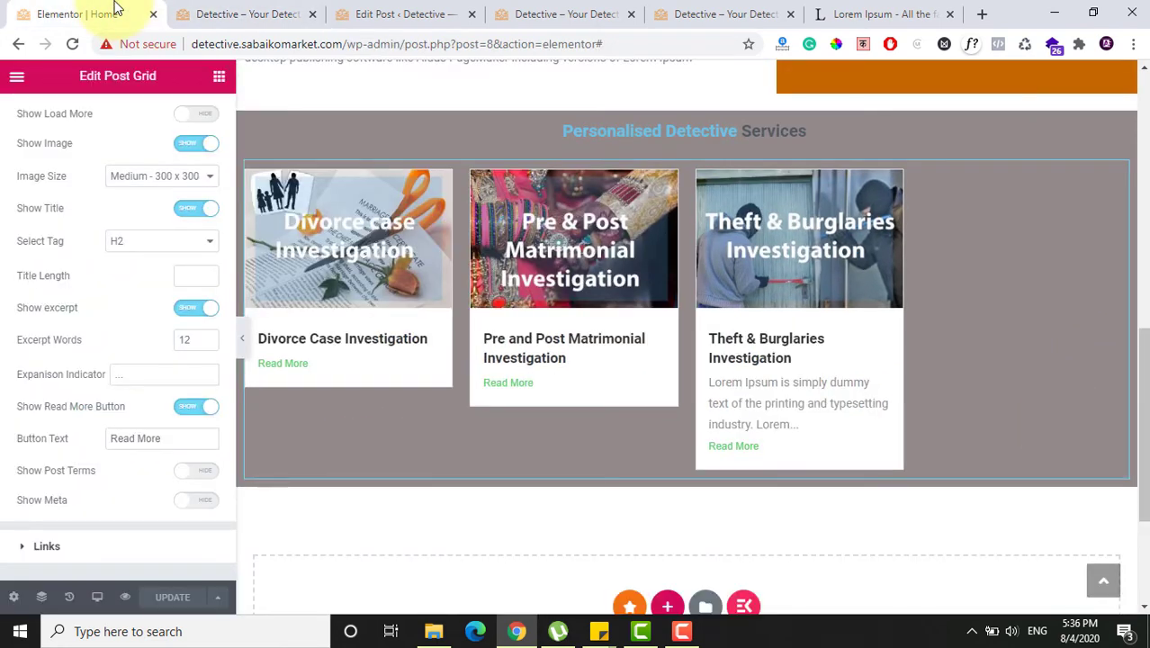
left_click(297, 11)
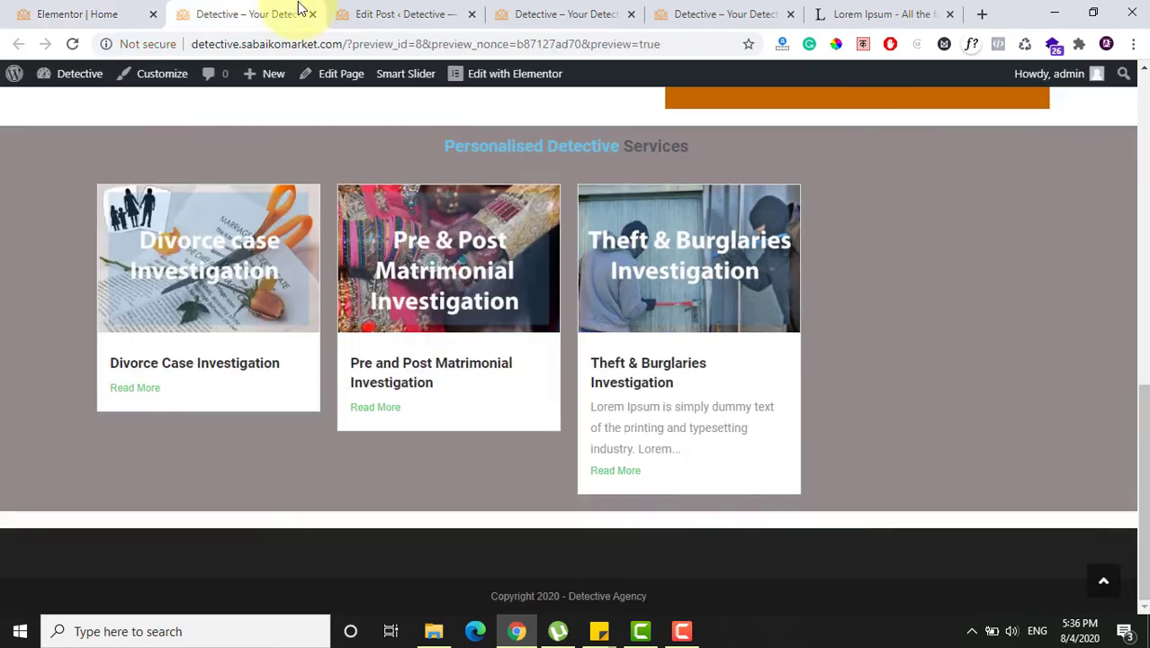
left_click(394, 9)
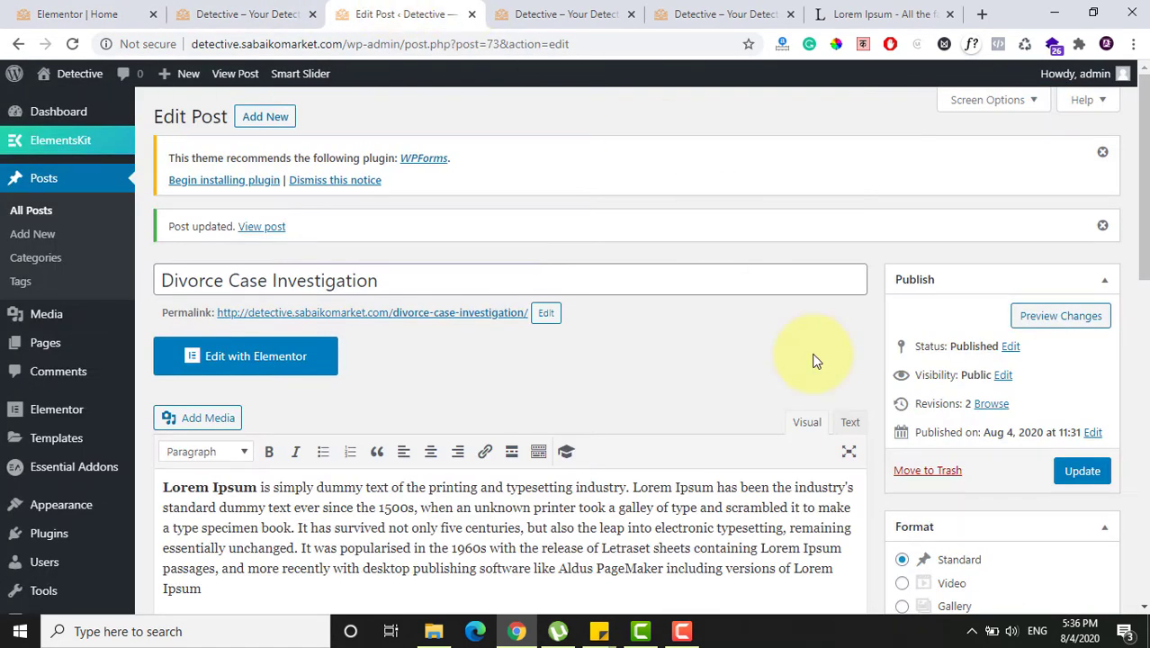
Step: Open the list of all posts, then reload the Home page preview and examine the service cards' excerpts
left_click(40, 189)
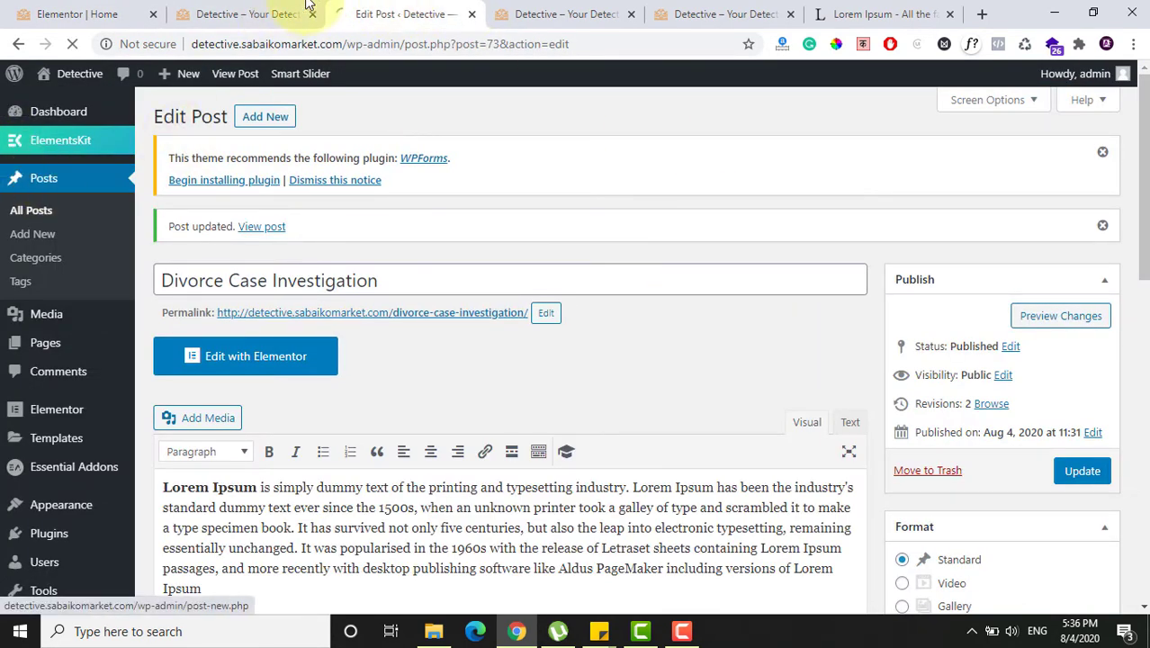
left_click(295, 9)
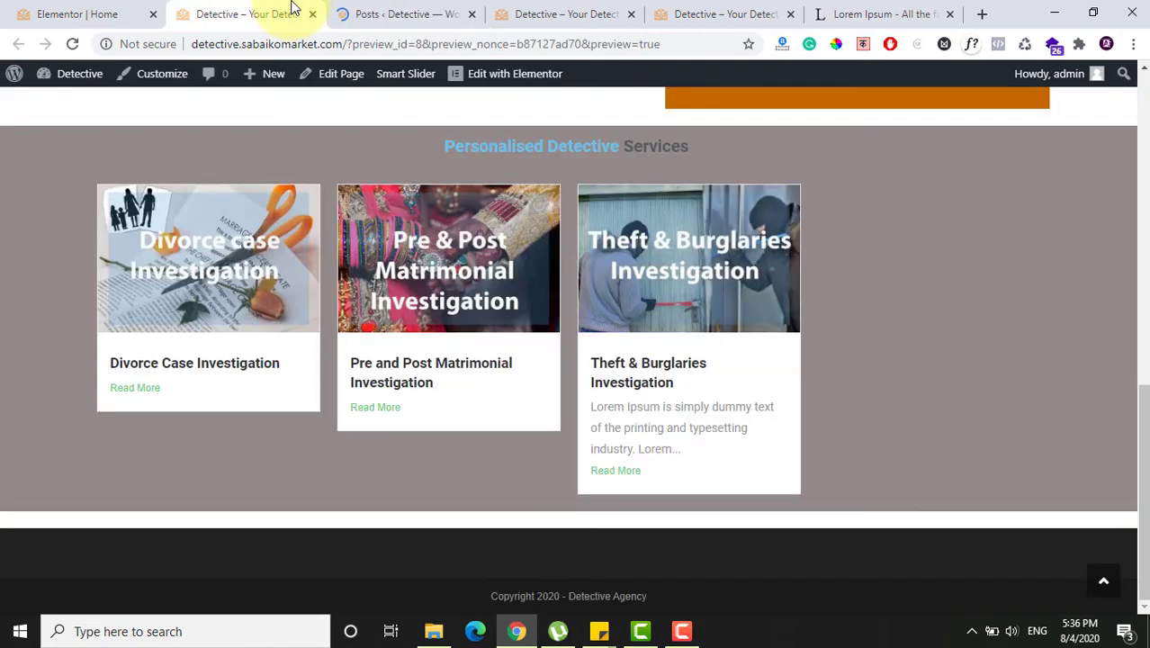
left_click(74, 44)
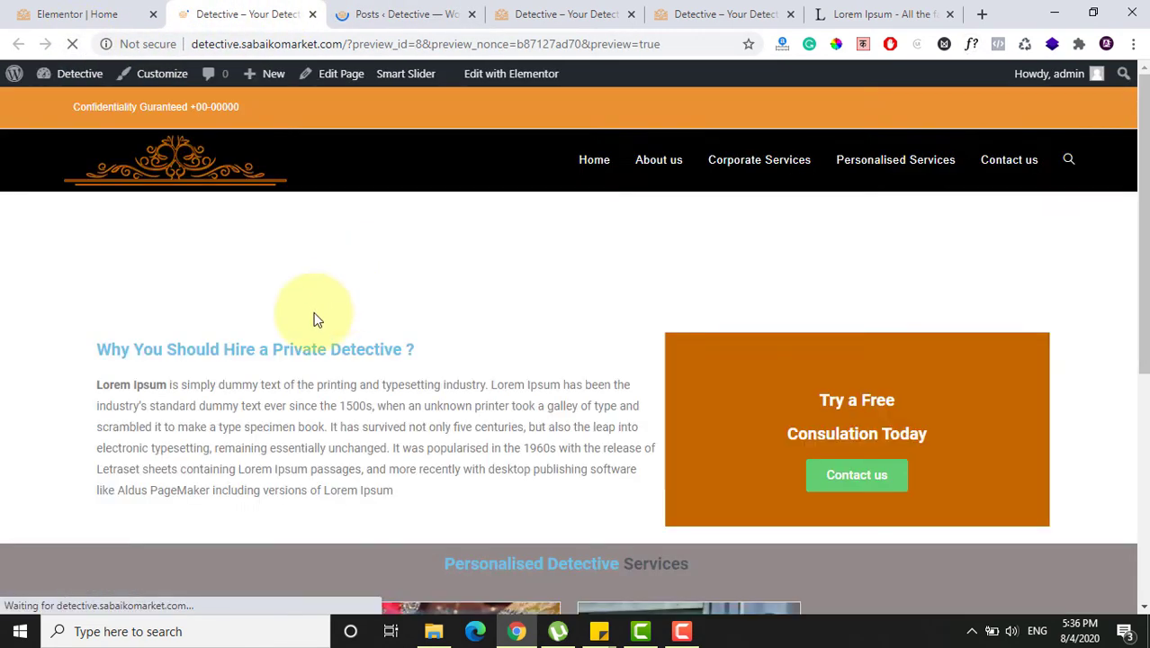
left_click_drag(1144, 231, 1141, 381)
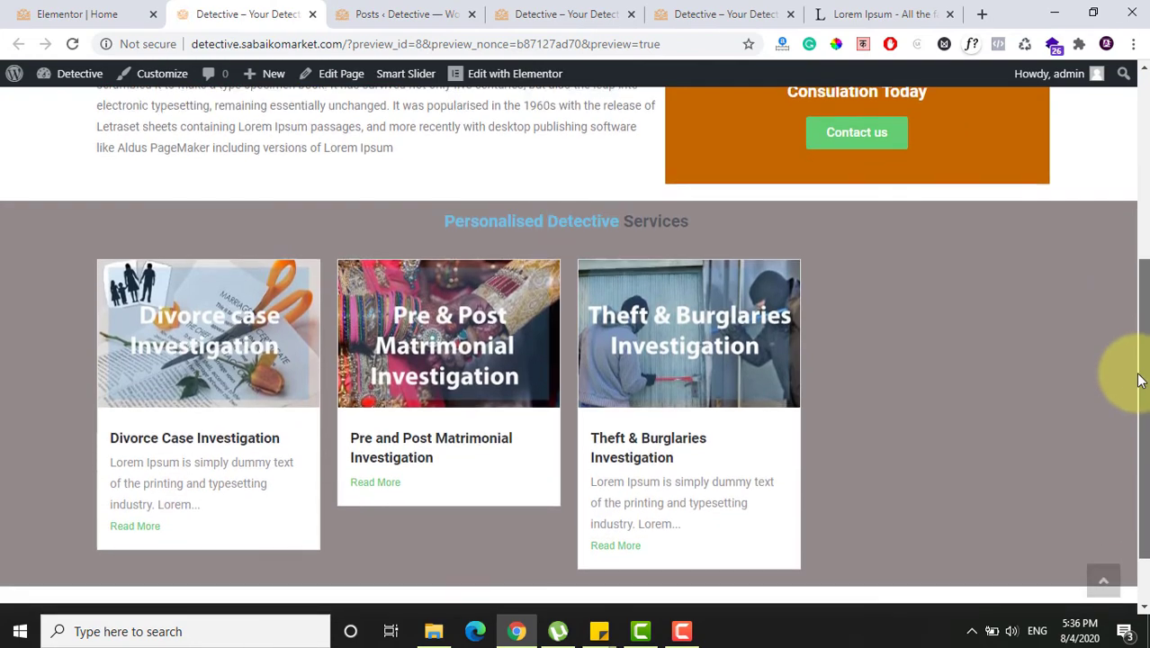
scroll(1129, 391, "down", 4)
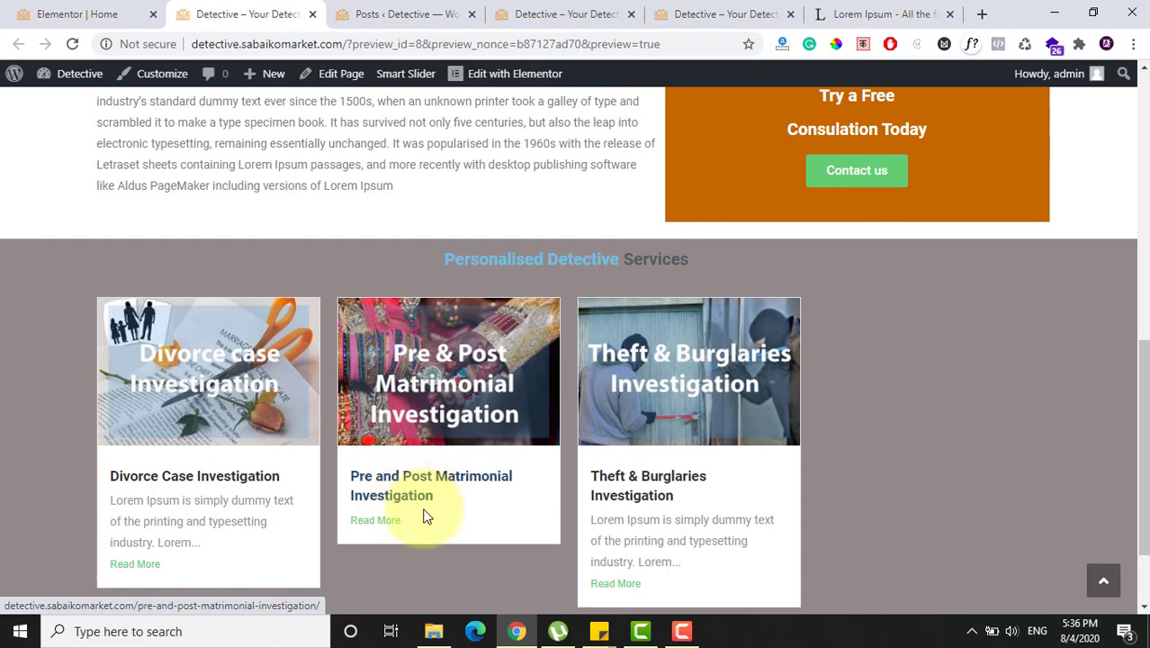
Step: Search the WordPress posts list for "pre"
left_click(385, 14)
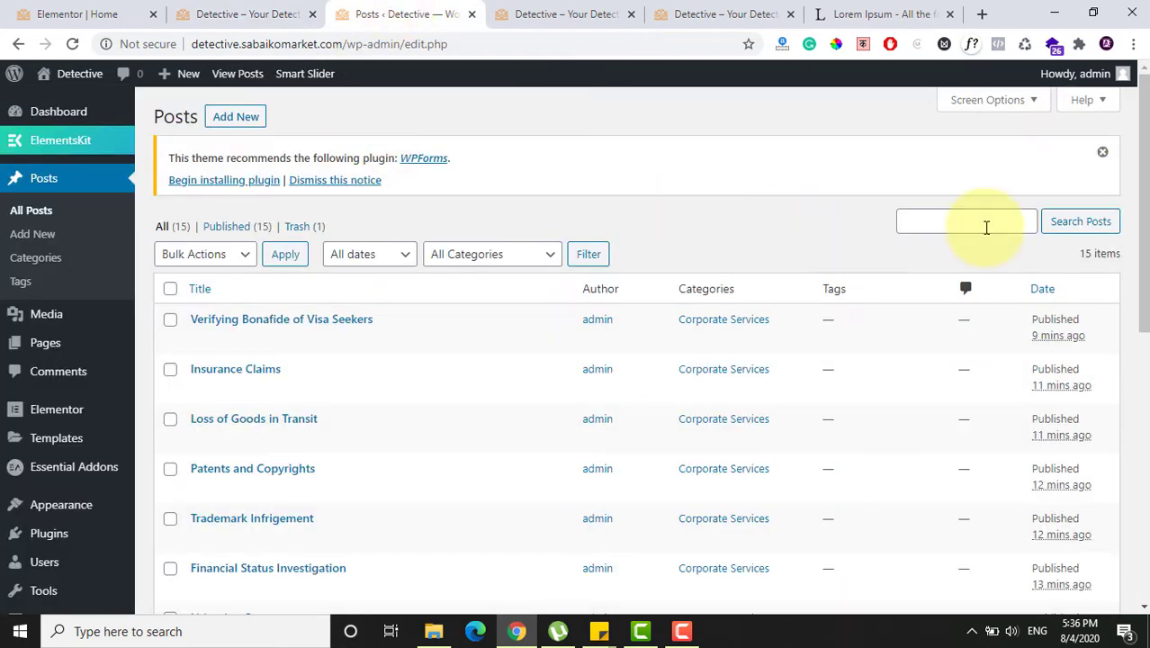
left_click(959, 227)
type("pre")
key("Return")
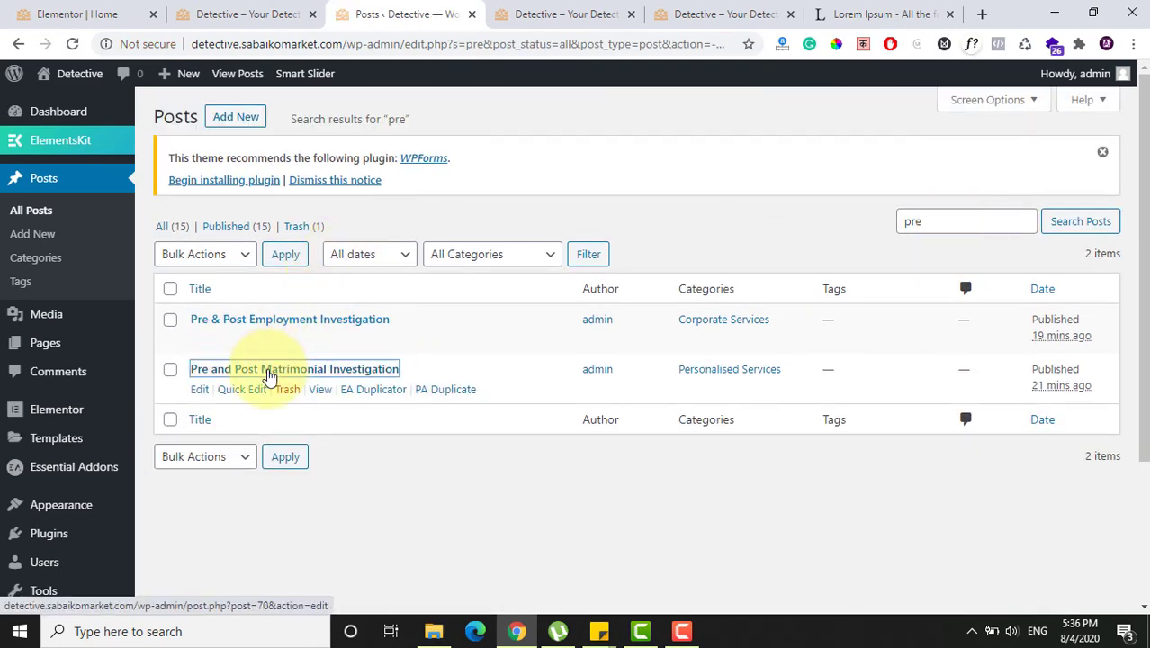
Step: Open the Pre and Post Matrimonial Investigation post, fill its body with the Lorem Ipsum paragraph and update the post
left_click(268, 371)
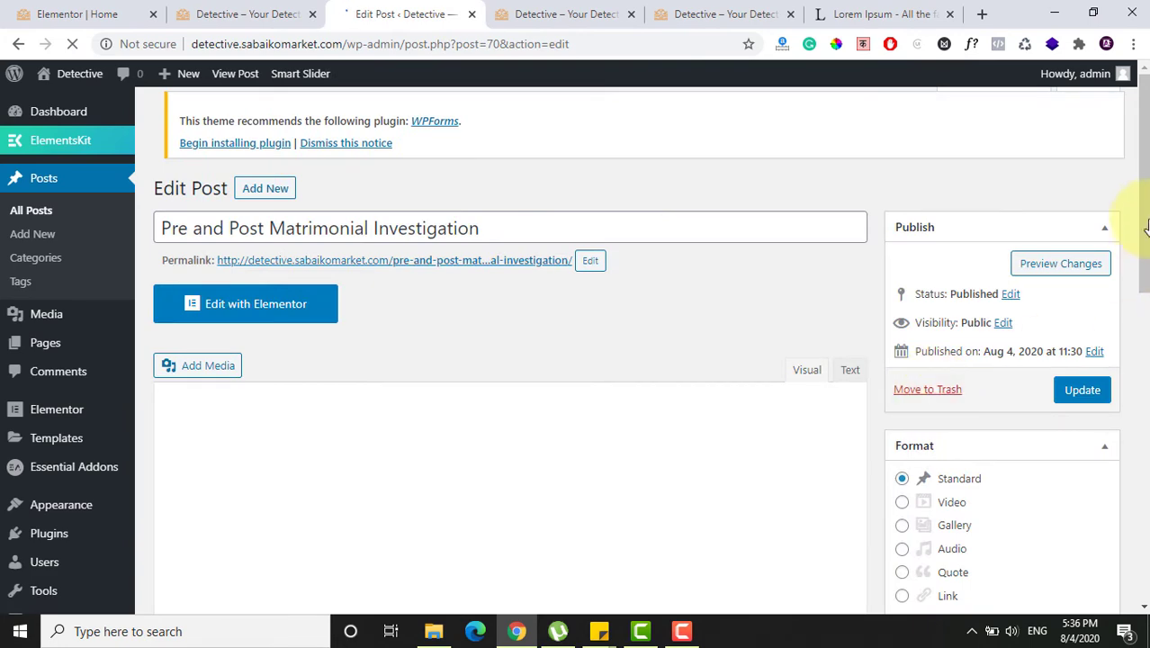
scroll(1138, 232, "down", 1)
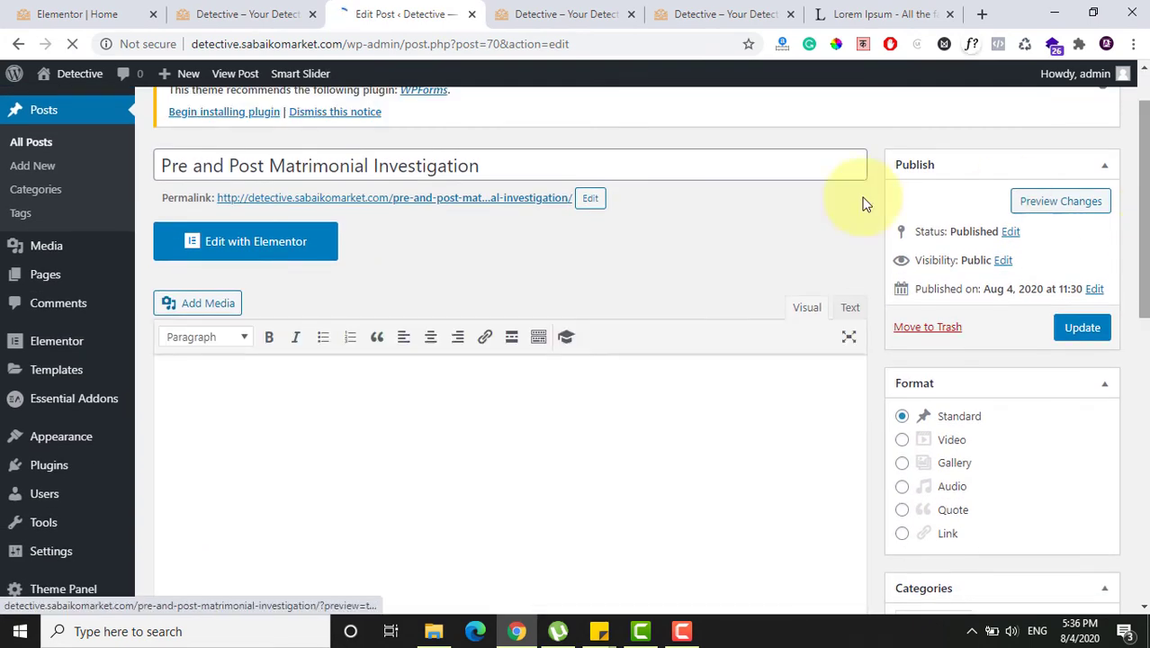
type("Lorem Ipsum is simply dummy text of the printing and typesetting industry. Lorem Ipsum has been the industry's standard dummy text ever since the 1500s, when an unknown printer took a galley of type and scrambled it to make a type specimen book. It has survived not only five centuries, but also the leap into electronic typesetting, remaining essentially unchanged. It was popularised in the 1960s with the release of Letraset sheets containing Lorem Ipsum passages, and more recently with desktop publishing software like Aldus PageMaker including versions of Lorem Ipsum")
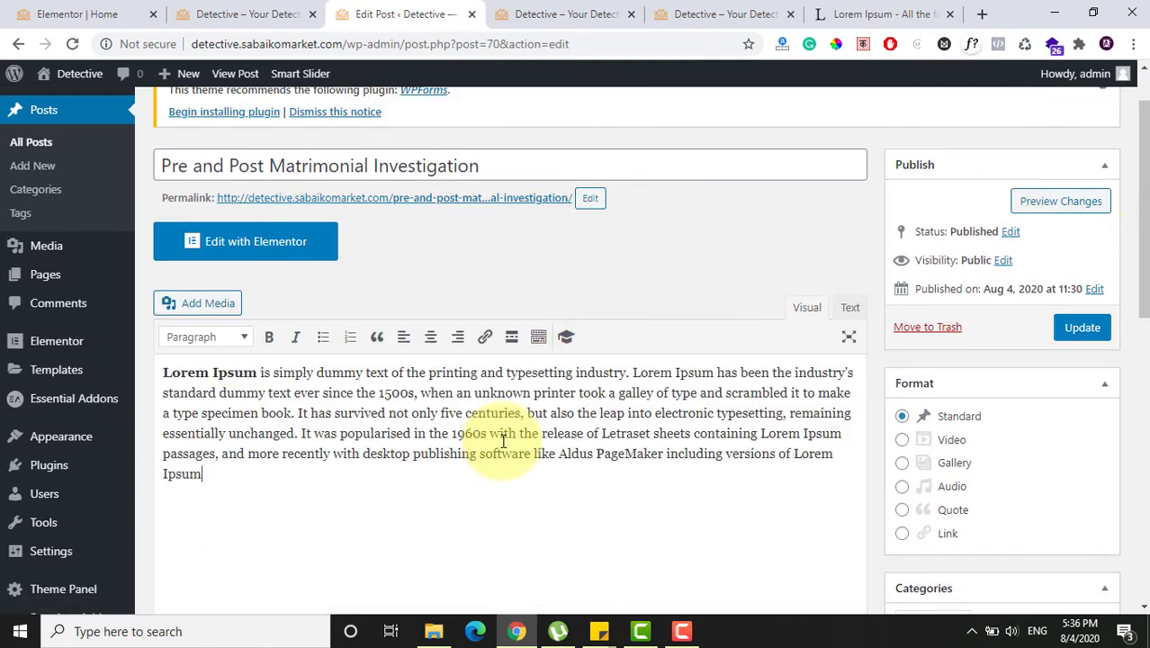
left_click(1082, 329)
Step: Reload the live Home page and examine the excerpts on the Personalised Detective Services cards
left_click(530, 14)
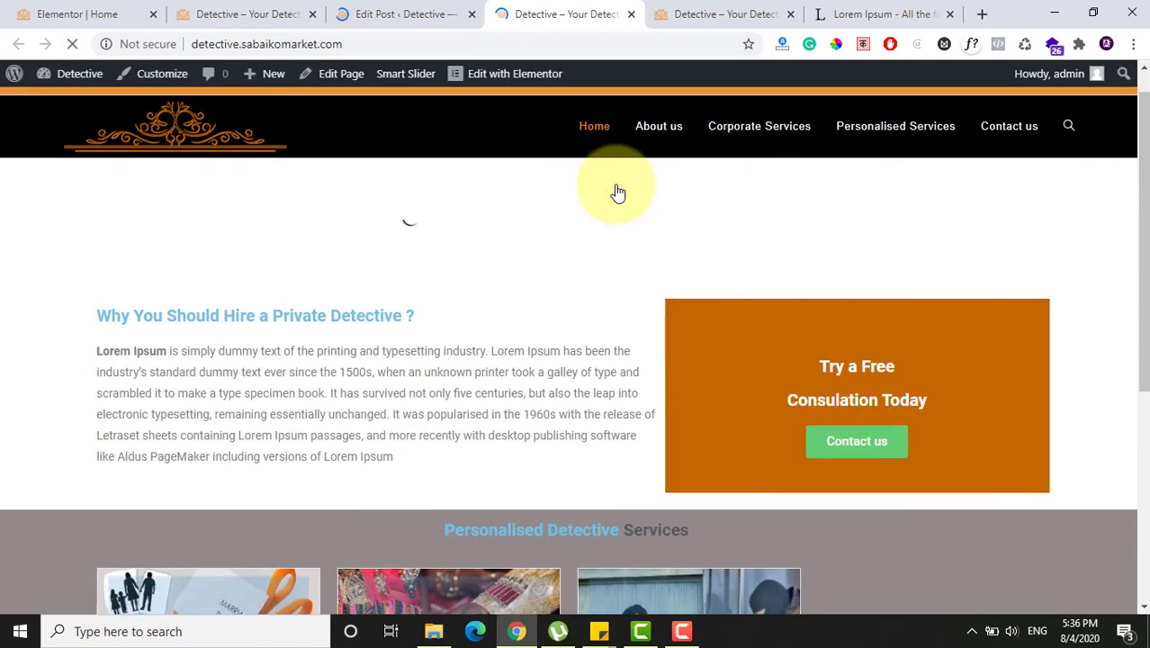
scroll(618, 193, "down", 2)
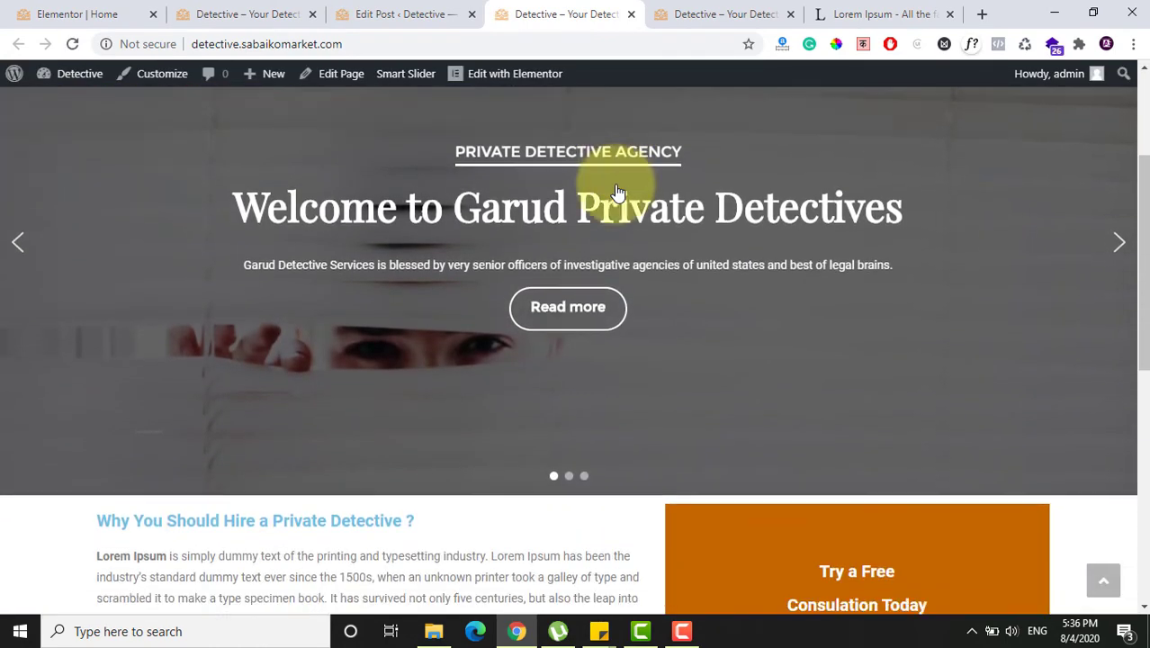
scroll(617, 193, "down", 4)
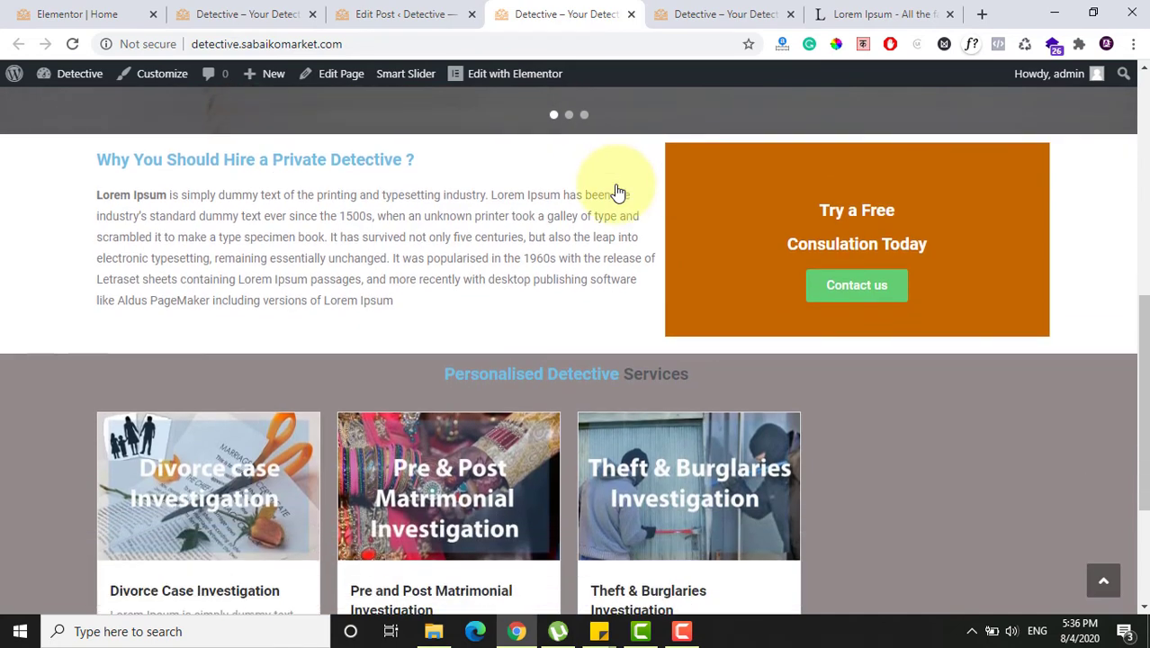
scroll(617, 194, "down", 3)
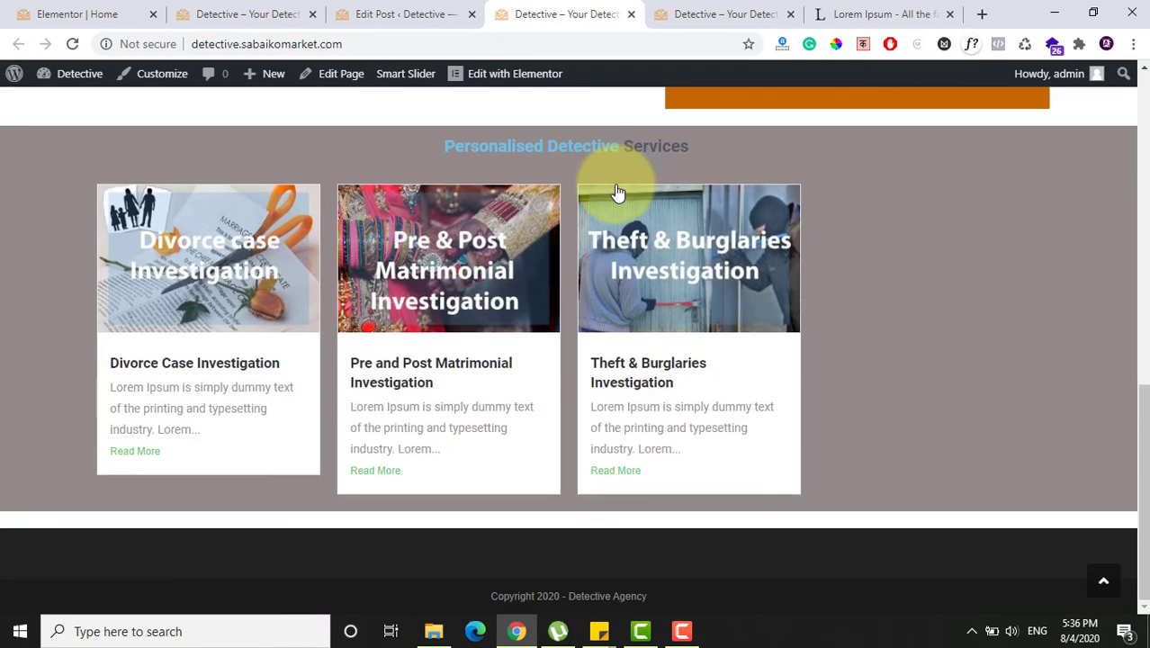
Step: Return to the Elementor editor of the Home page and reload it to refresh the Personalised Detective Services grid
left_click(257, 12)
left_click(36, 13)
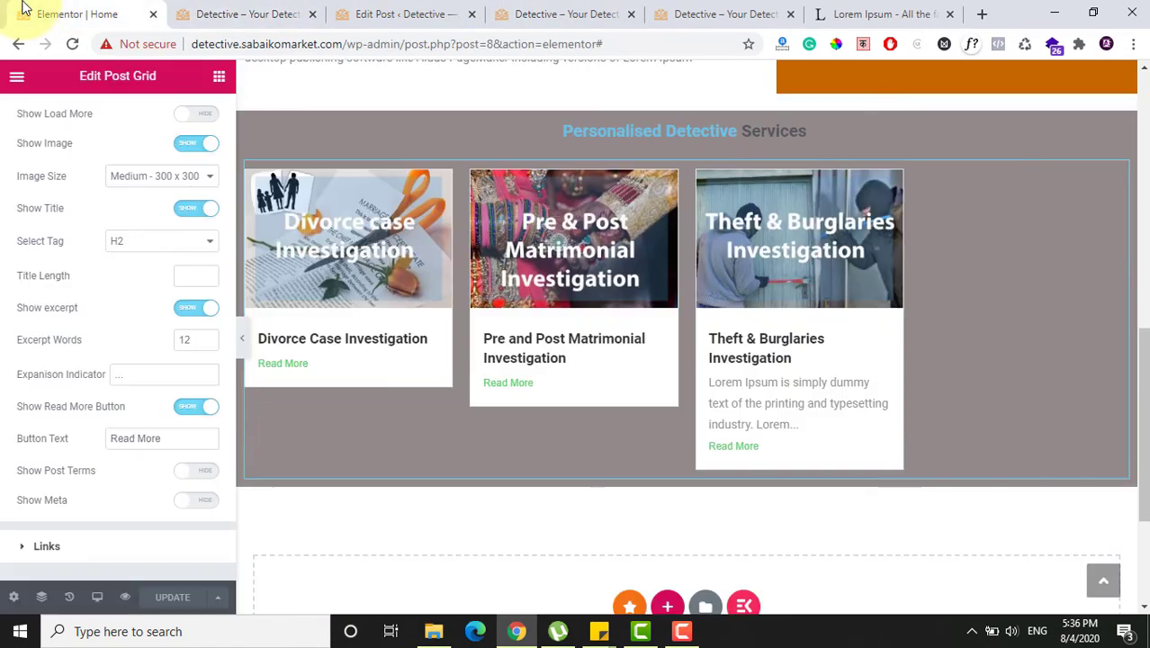
left_click(74, 45)
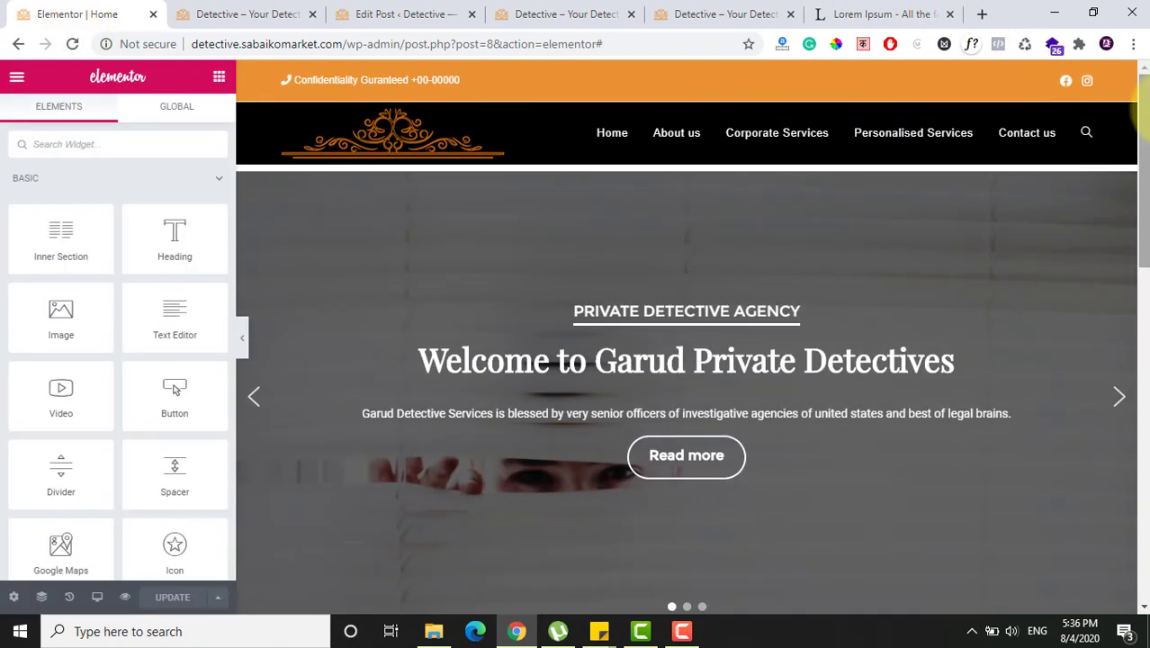
left_click(1134, 45)
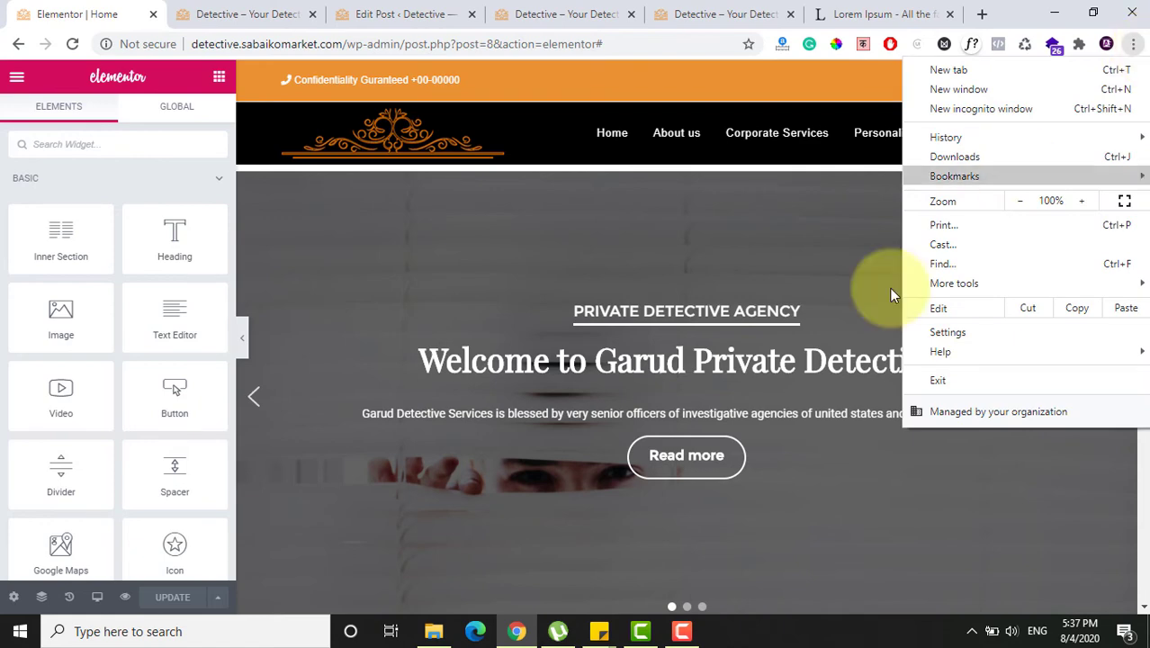
left_click(830, 301)
left_click_drag(1135, 175, 1129, 418)
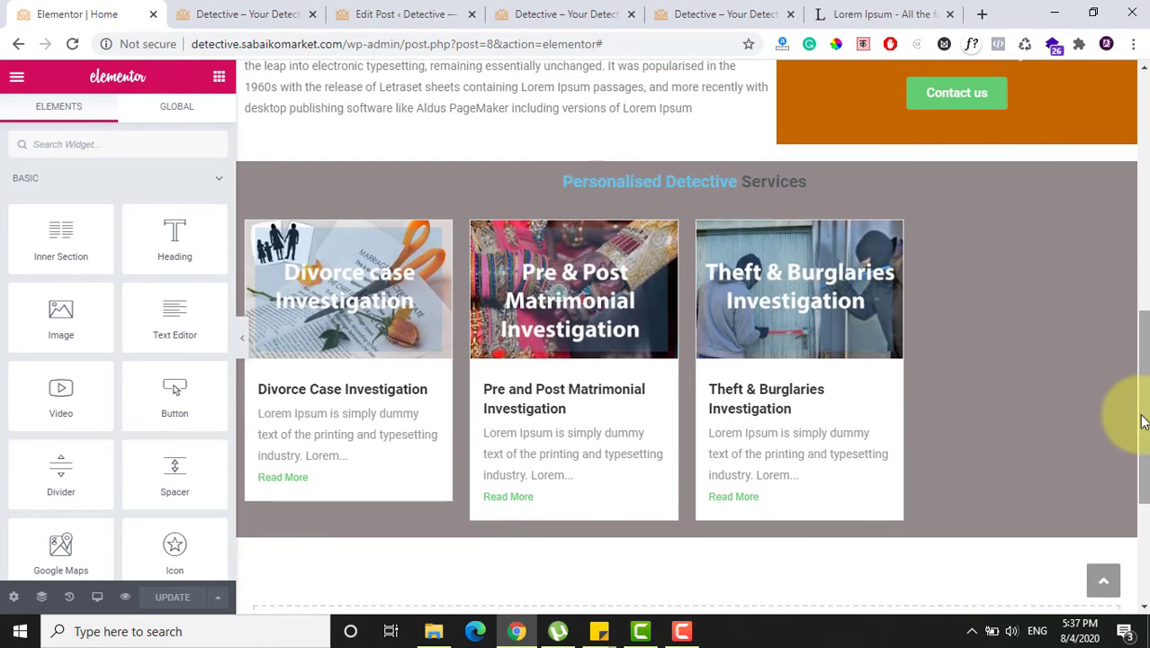
Step: Set the Personalised Detective Services post grid to 3 posts per page and update the Home page
left_click(1118, 222)
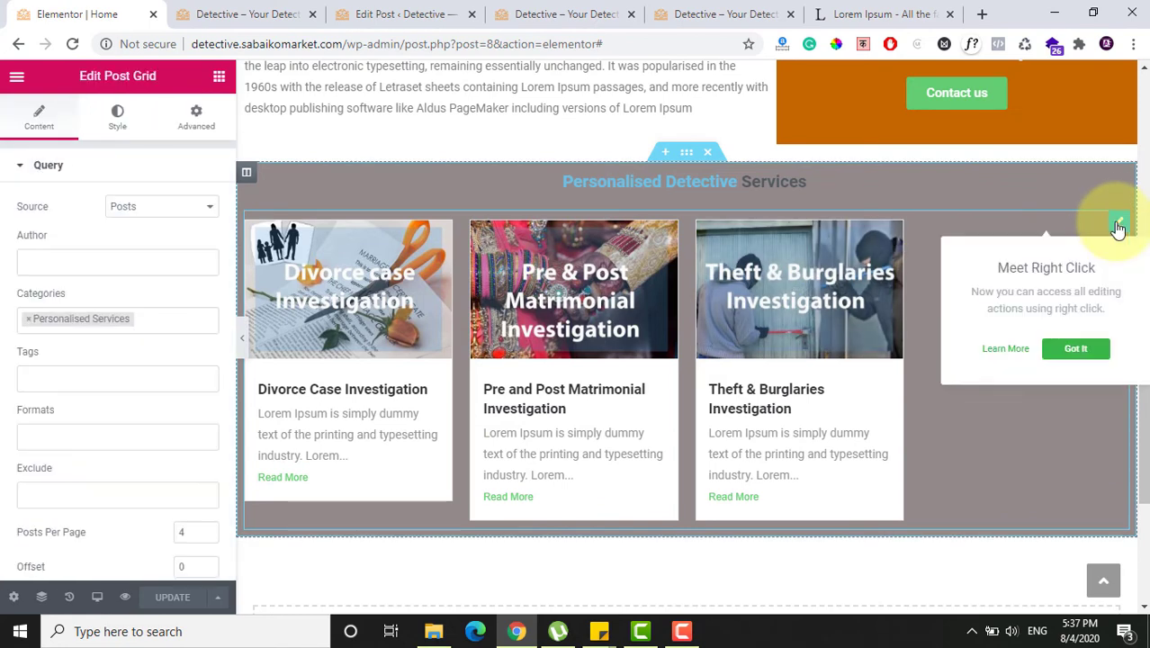
scroll(5, 286, "down", 3)
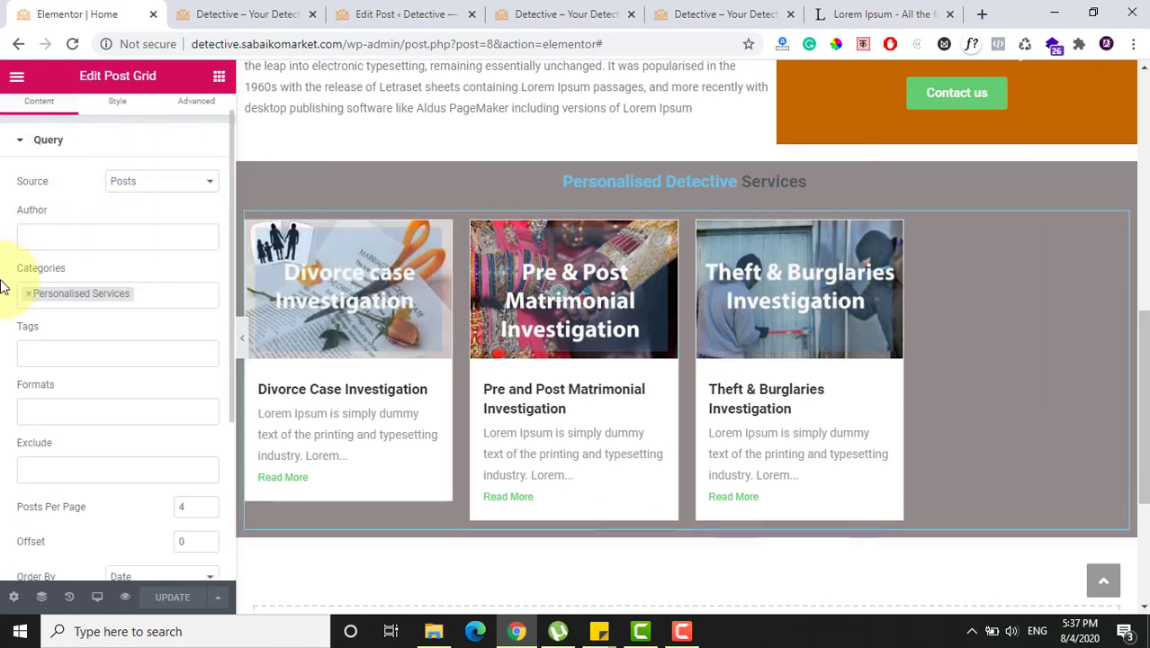
scroll(4, 286, "down", 1)
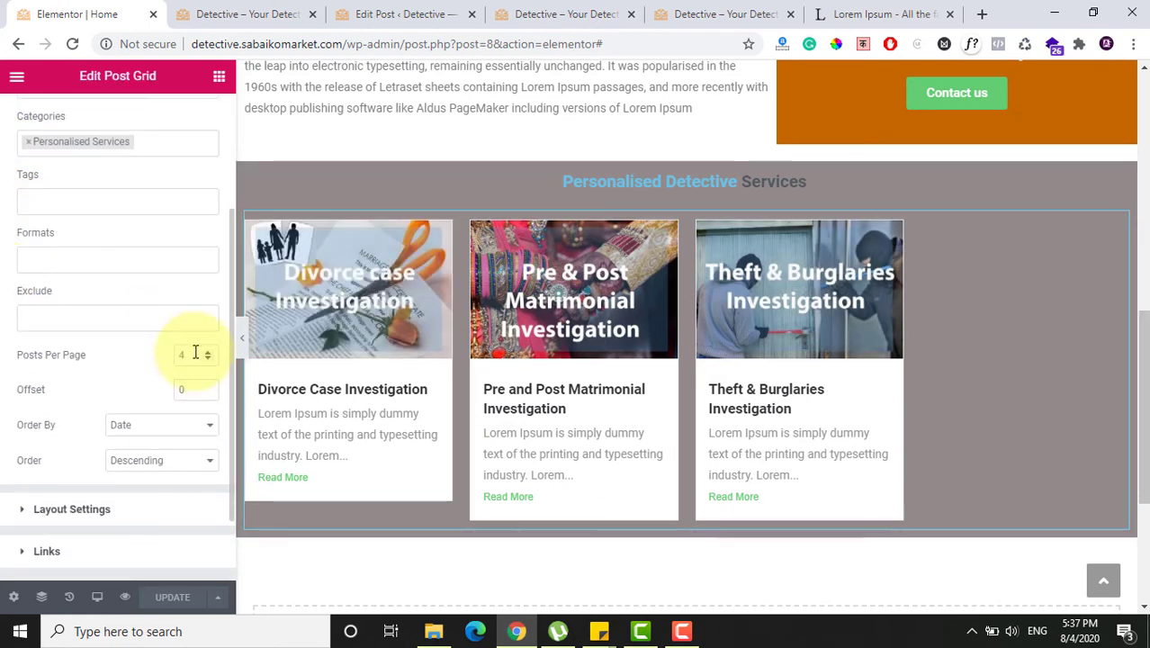
key("BackSpace")
type("3")
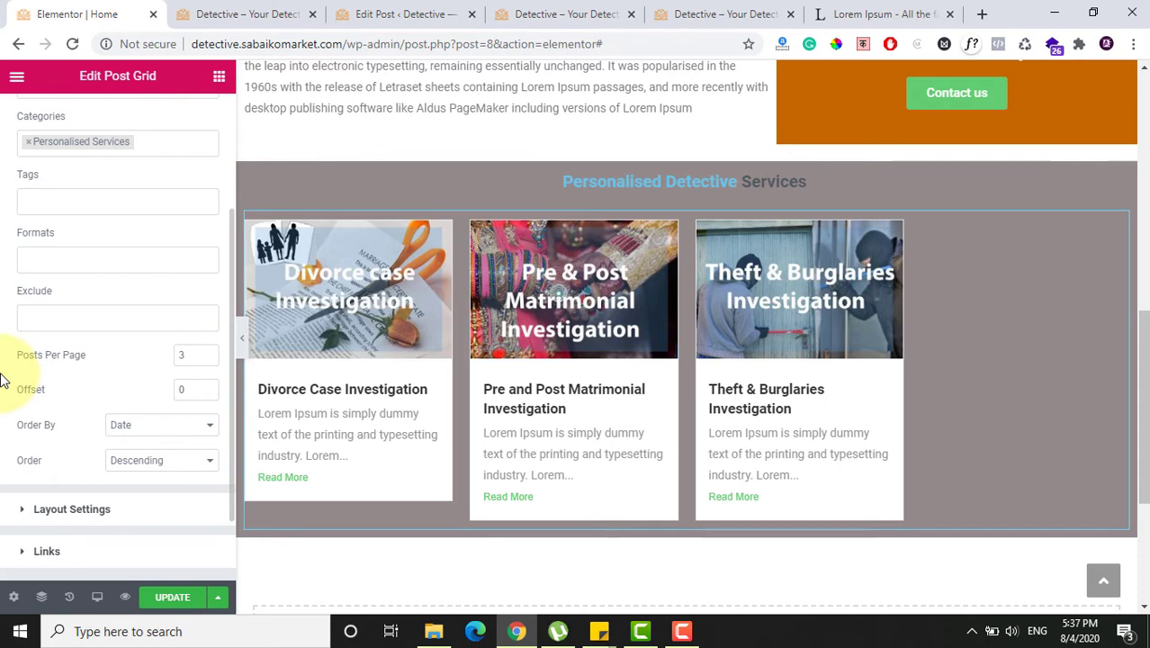
scroll(5, 380, "down", 1)
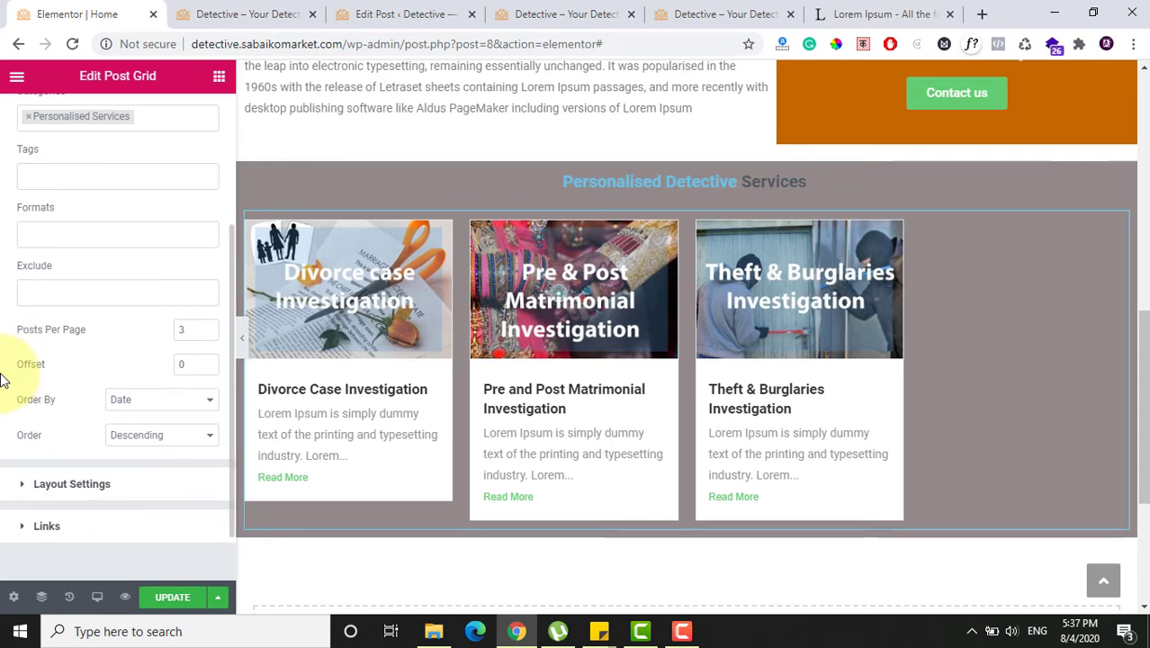
left_click(158, 599)
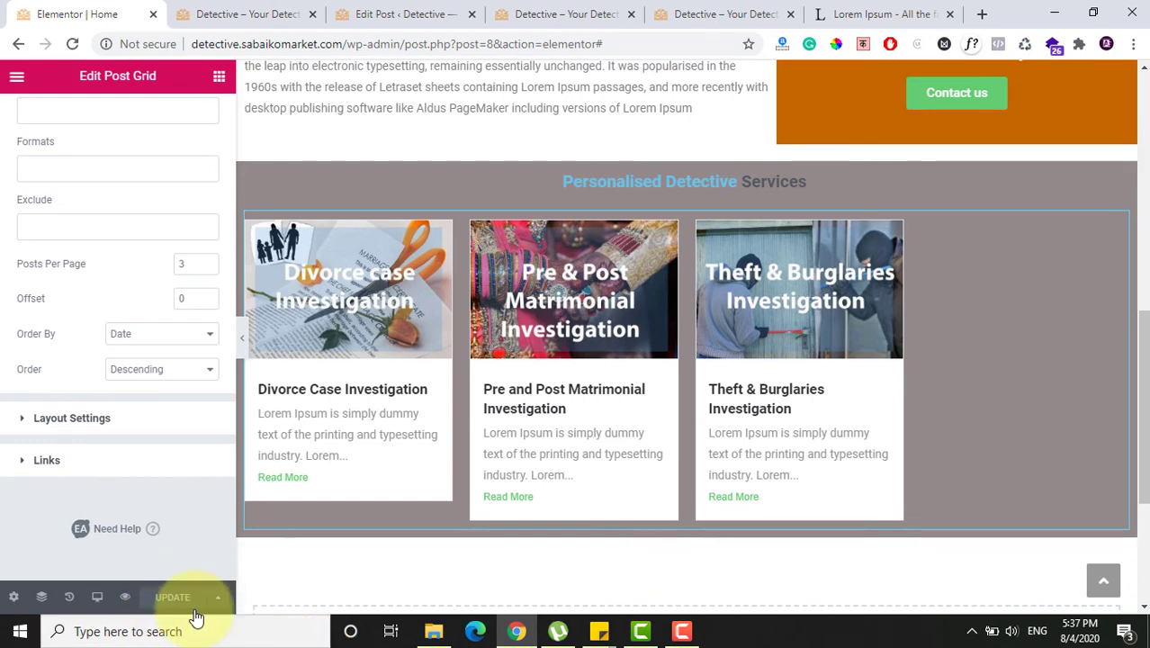
Step: Set the Personalised Detective Services post grid's layout to 3 columns and update the Home page
left_click(46, 417)
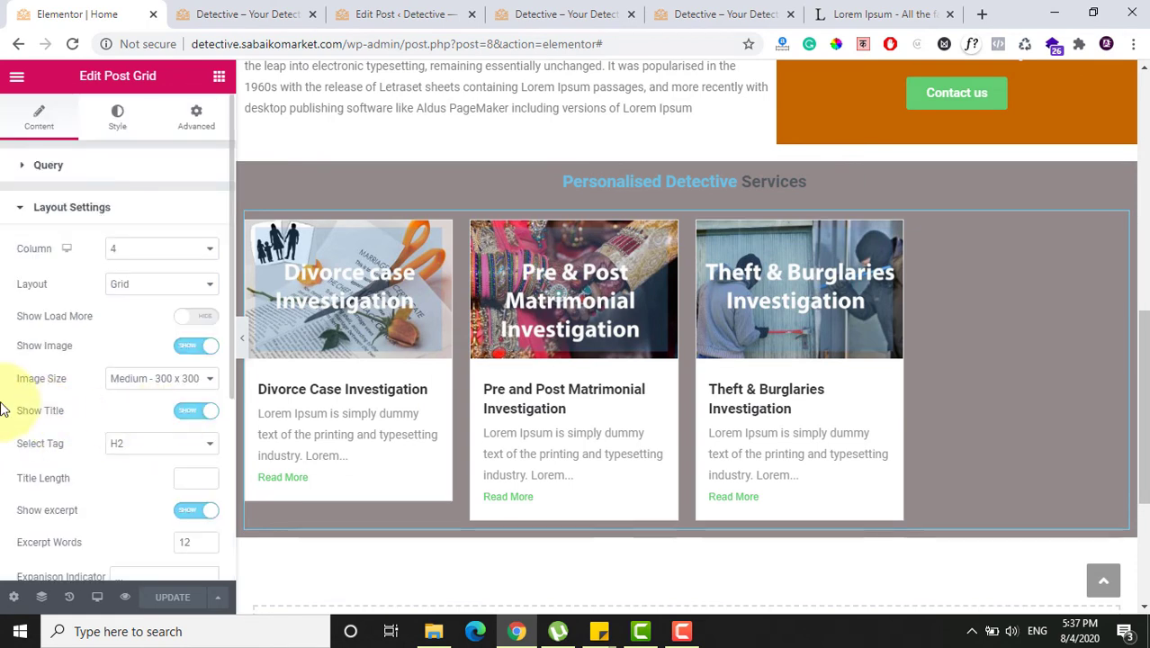
left_click(165, 249)
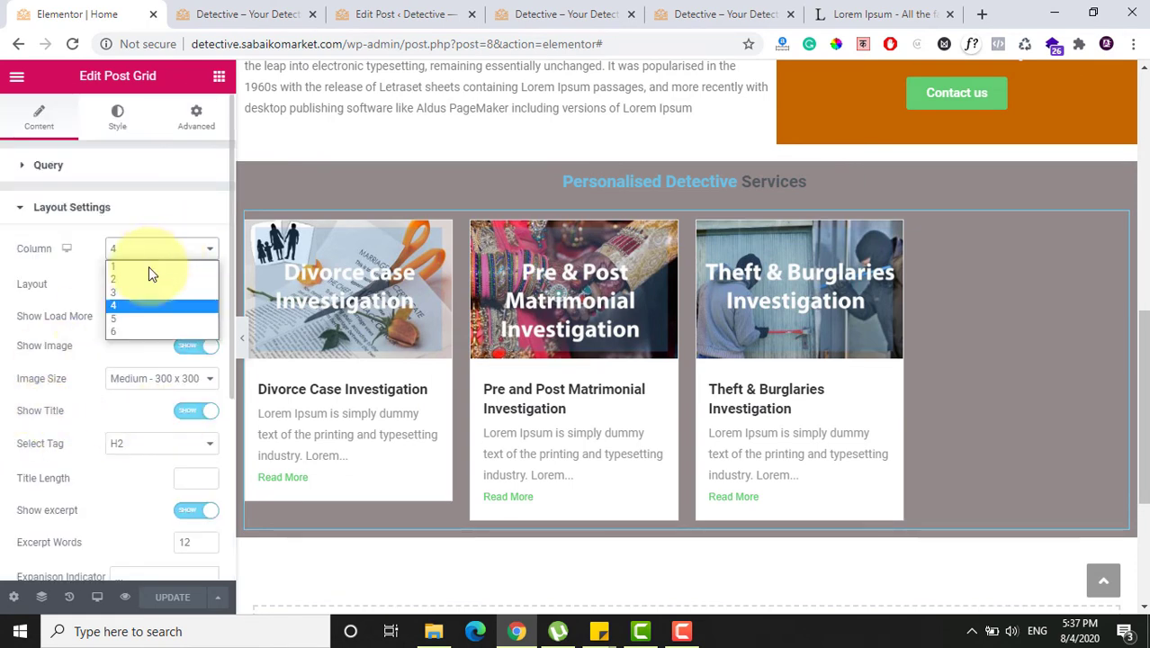
left_click(130, 292)
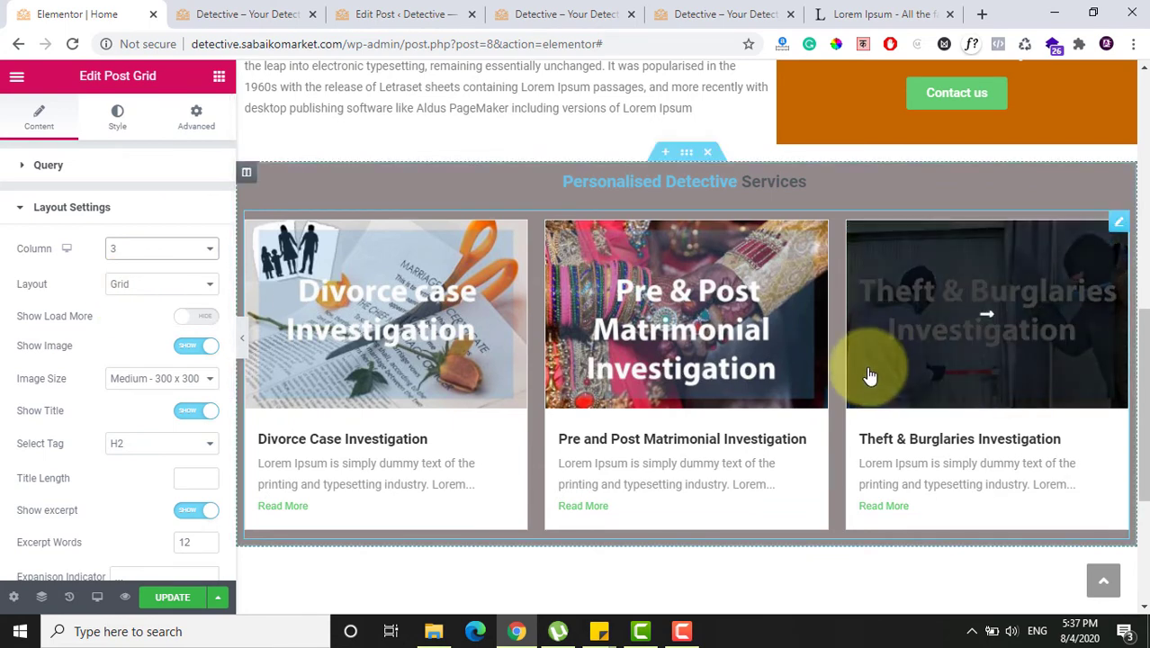
scroll(3, 321, "down", 3)
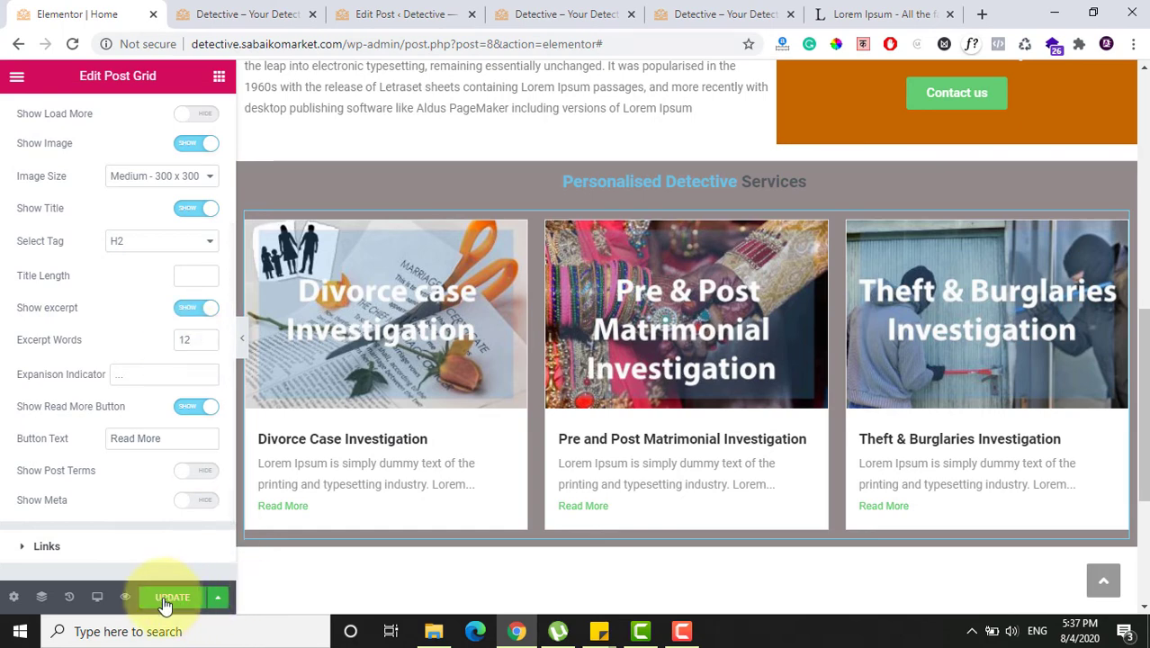
Step: Reload the live Home page and examine the layout of the Personalised Detective Services cards
left_click(527, 13)
left_click(73, 44)
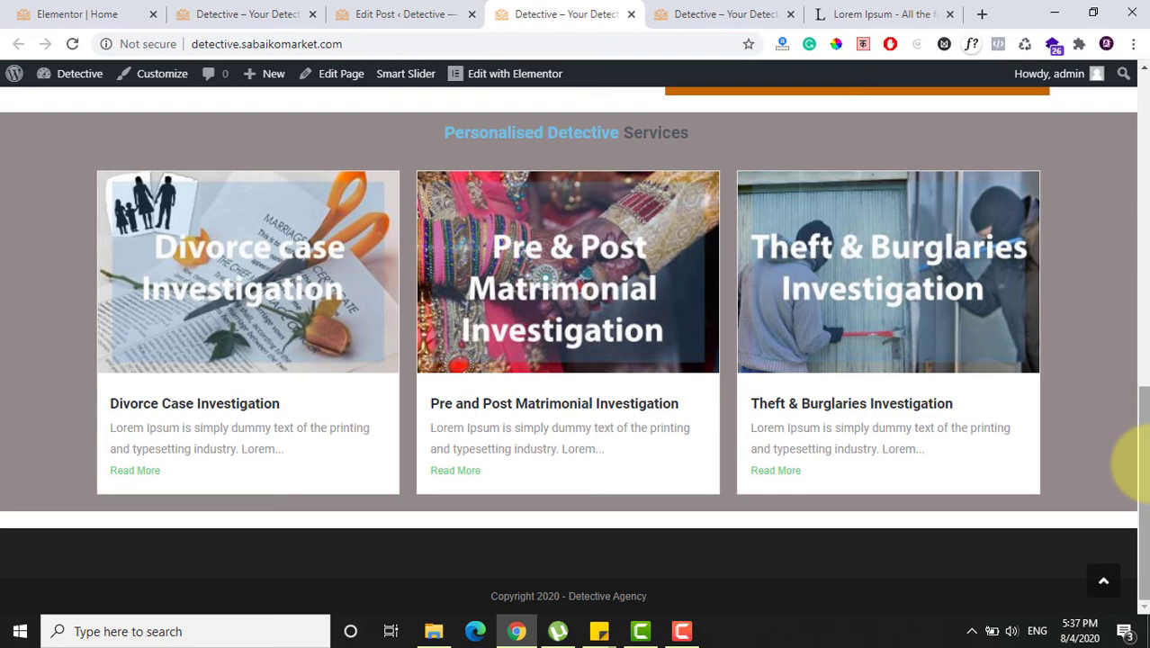
scroll(1143, 468, "up", 3)
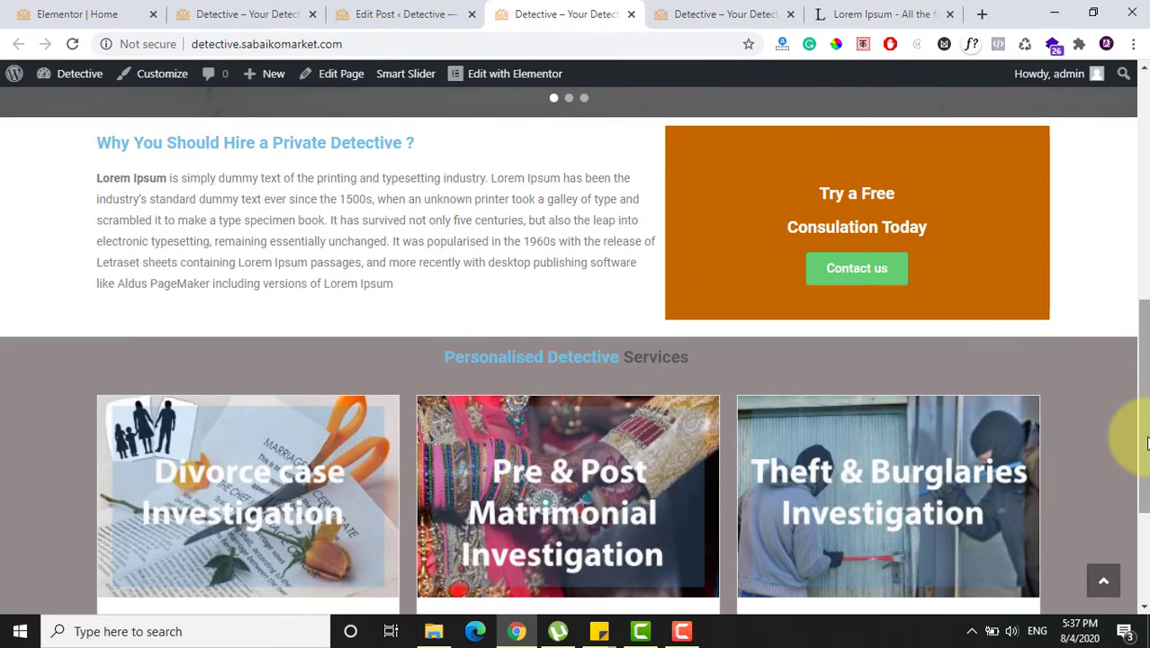
left_click_drag(1145, 385, 1132, 494)
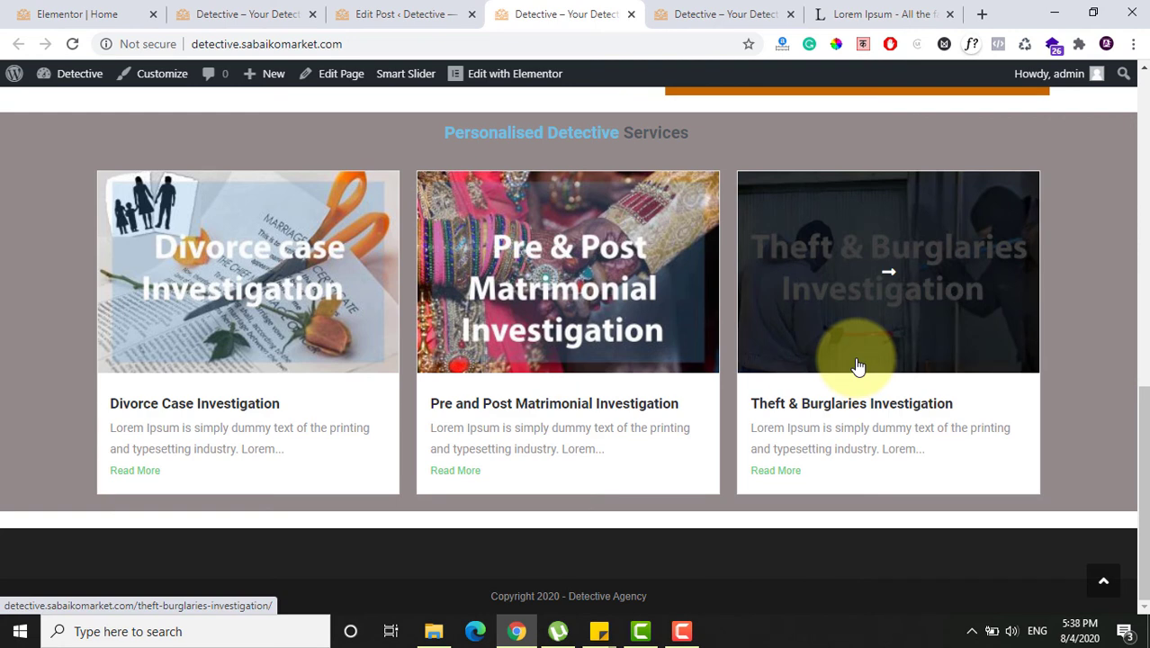
Step: Return to the Elementor editor of the Home page and open the Personalised Detective Services section's background style settings
left_click(358, 12)
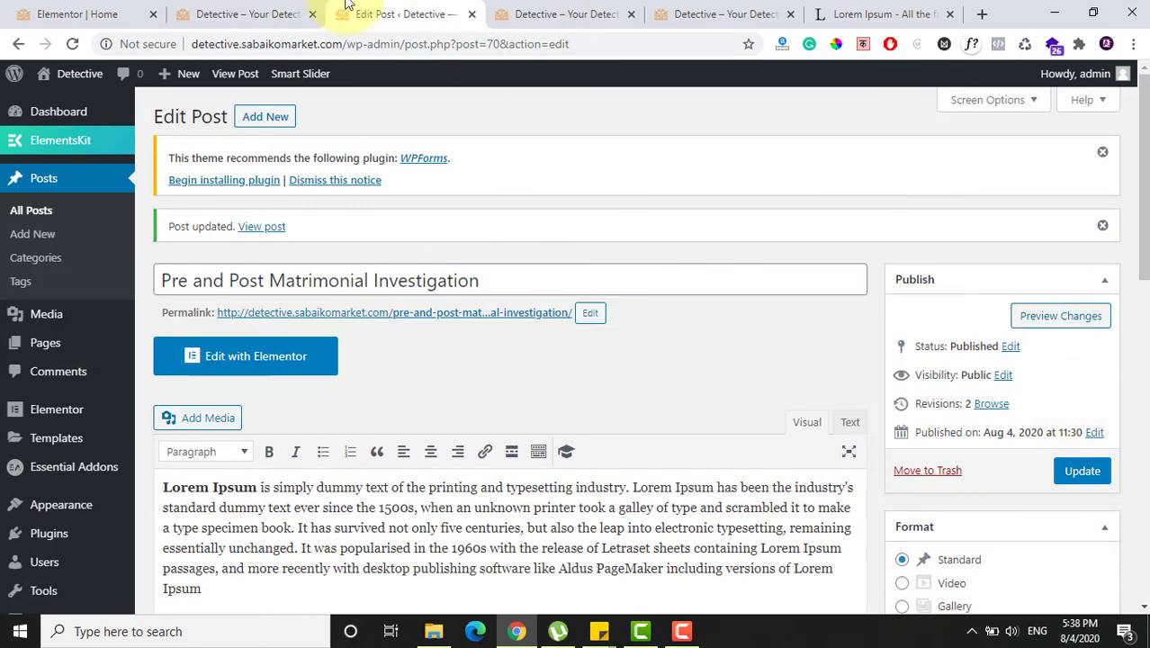
left_click(252, 14)
left_click(97, 9)
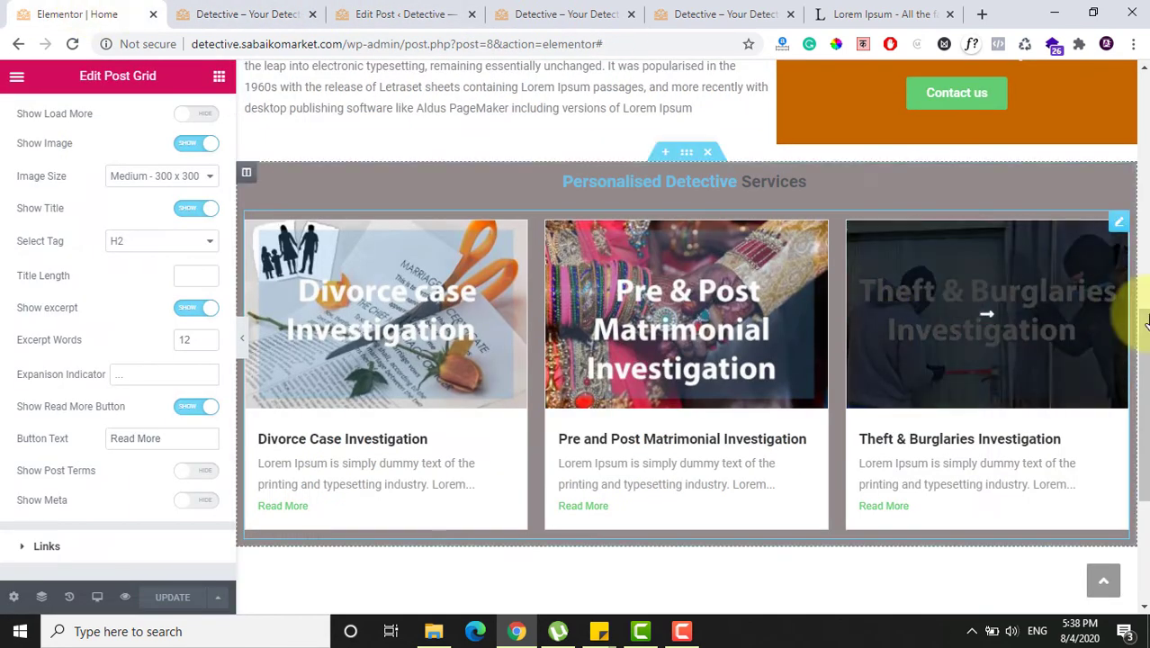
scroll(1140, 311, "up", 2)
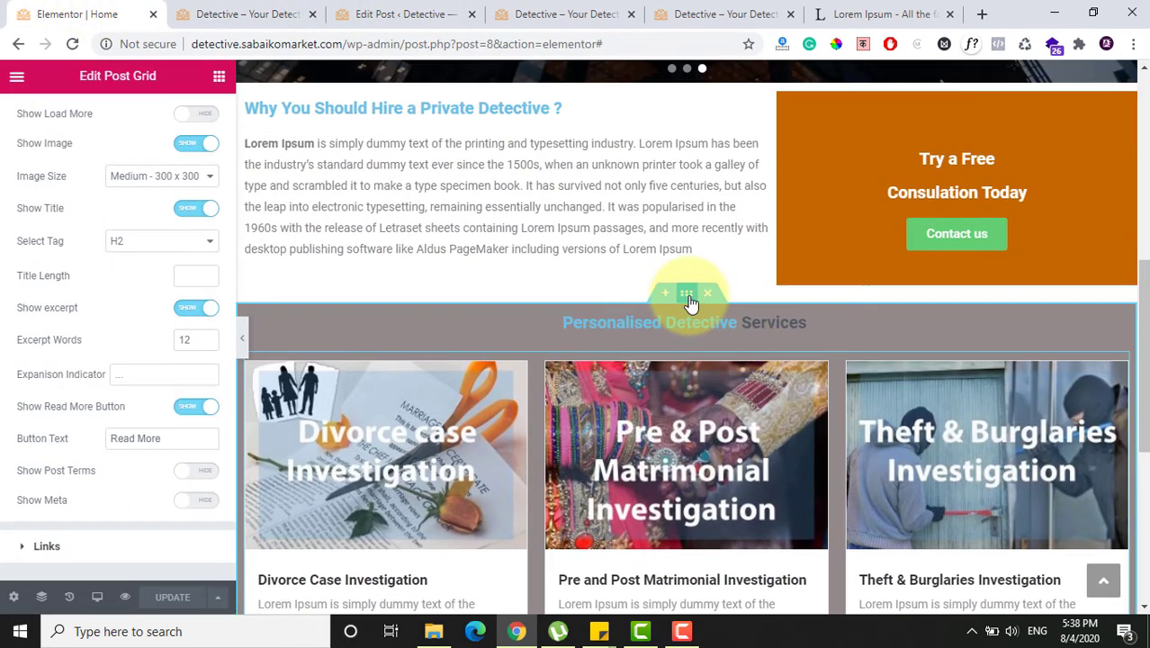
left_click(687, 294)
left_click(116, 128)
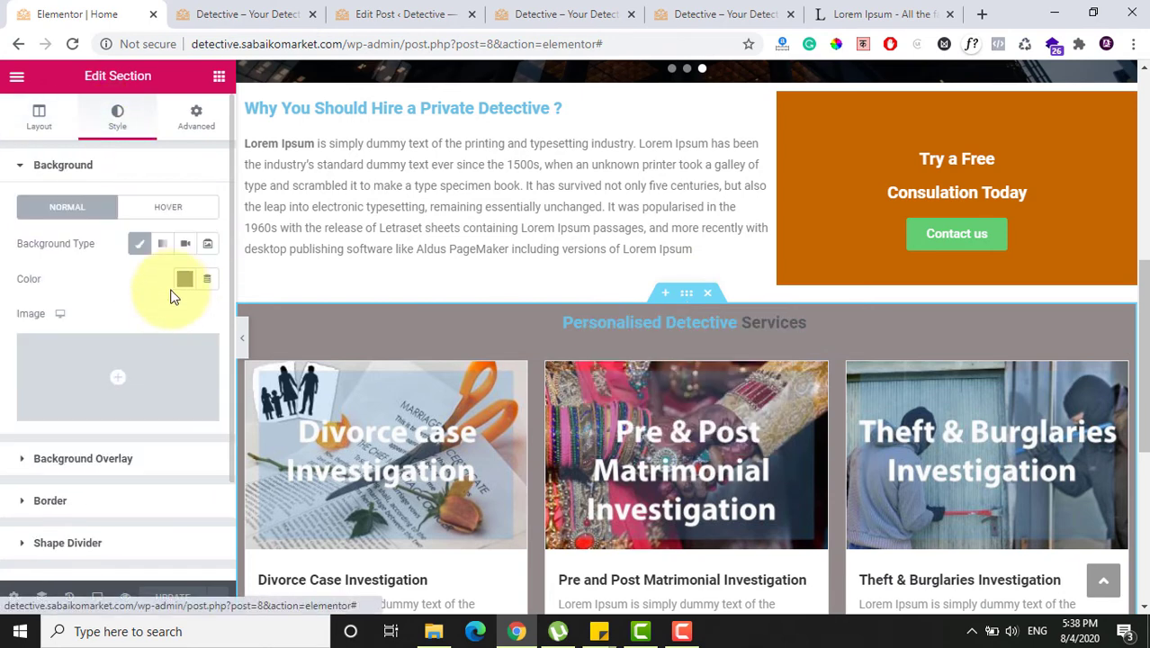
Step: Lighten the Personalised Detective Services section's background colour to #D1CCCC and update the page
left_click(184, 281)
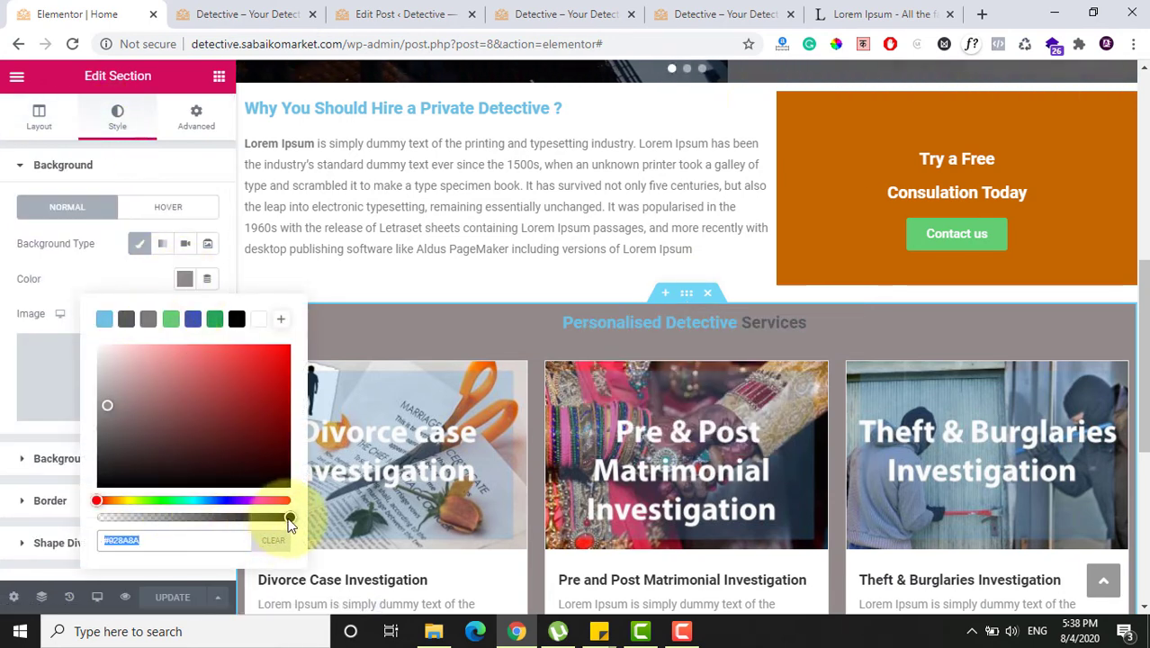
left_click_drag(108, 411, 101, 373)
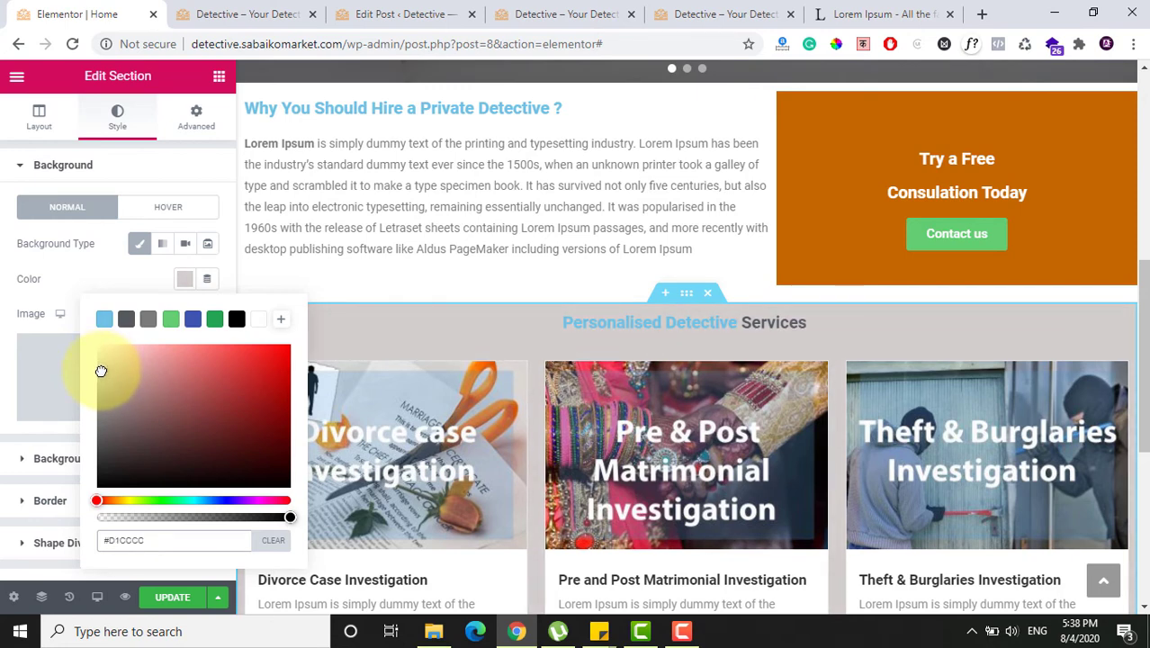
left_click(169, 598)
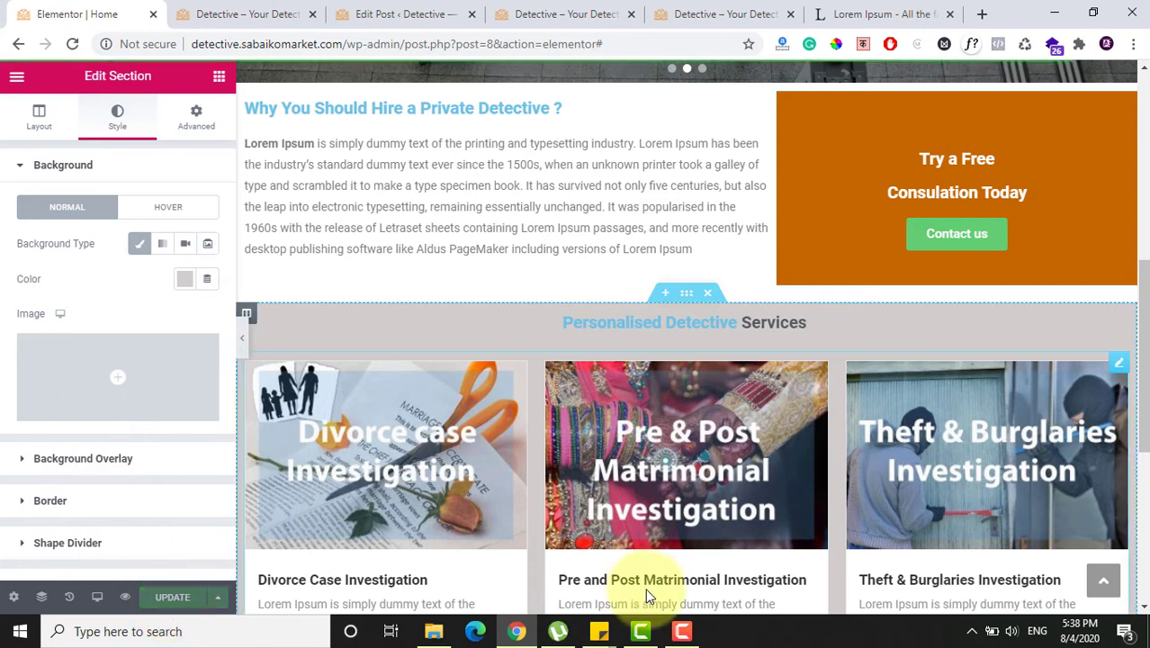
Step: Copy the colour code 778189 from the sticky note and apply it as the Personalised Detective Services section's background colour
left_click(599, 627)
left_click(601, 601)
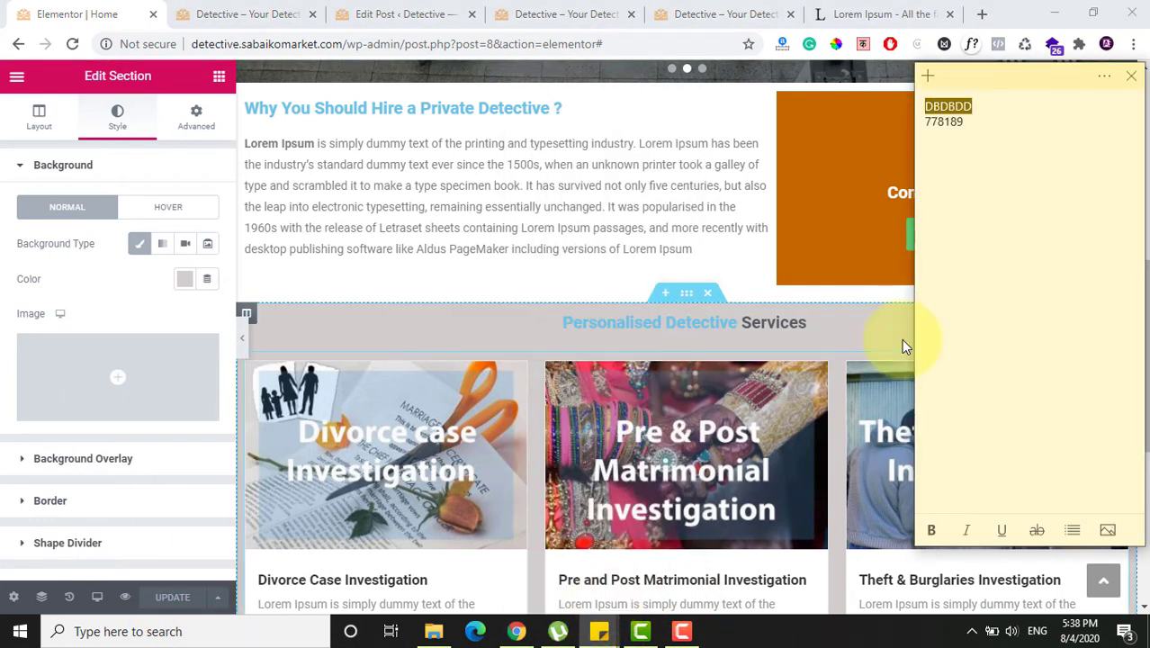
right_click(958, 106)
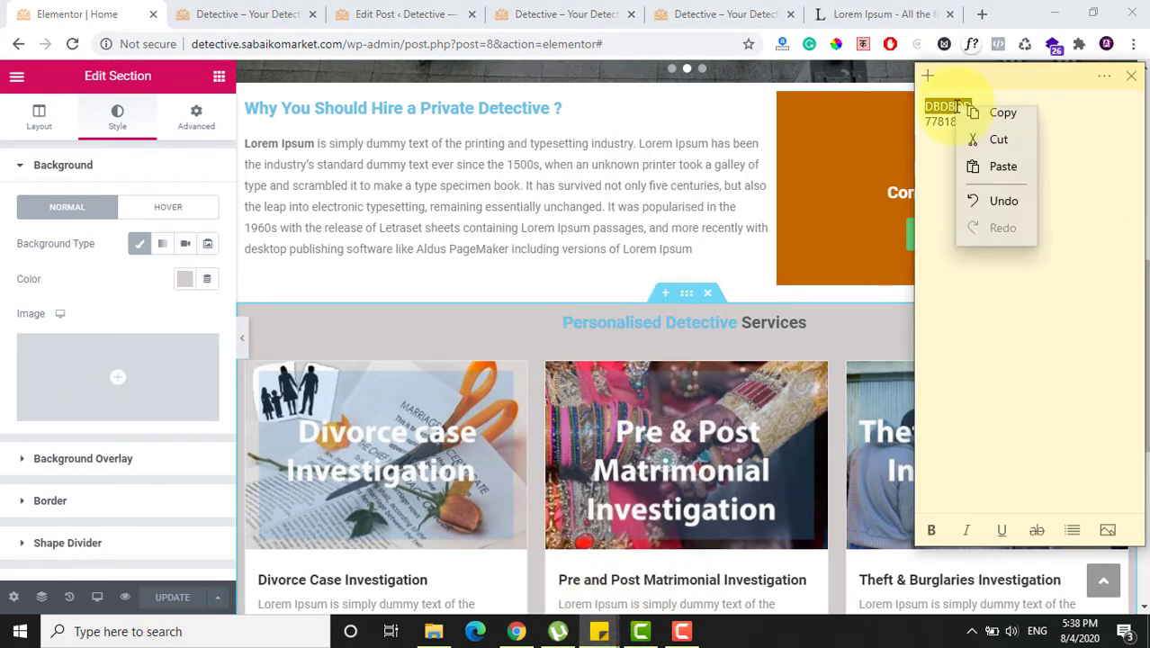
left_click(1001, 121)
left_click(970, 123)
double_click(953, 122)
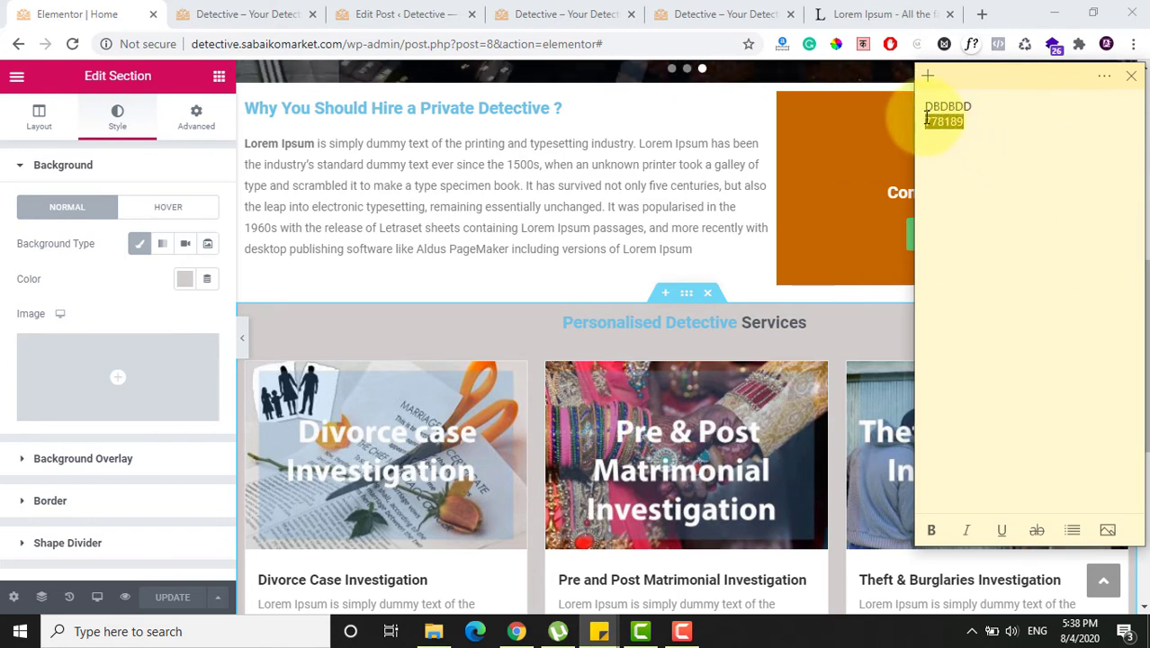
right_click(944, 127)
left_click(951, 134)
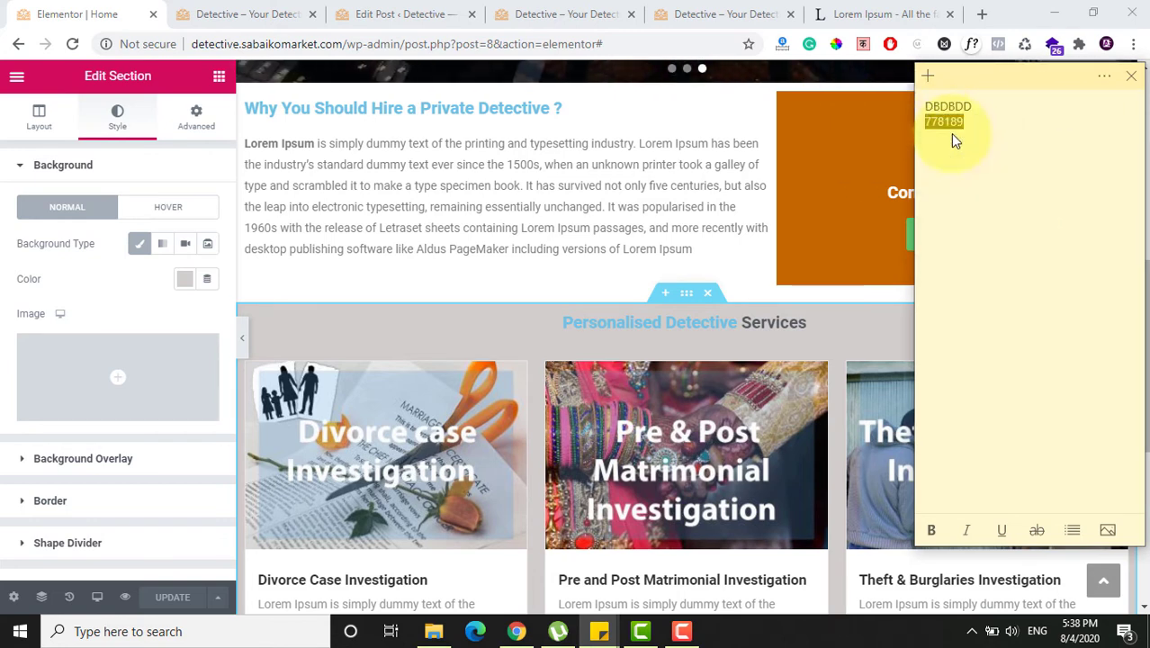
left_click(184, 281)
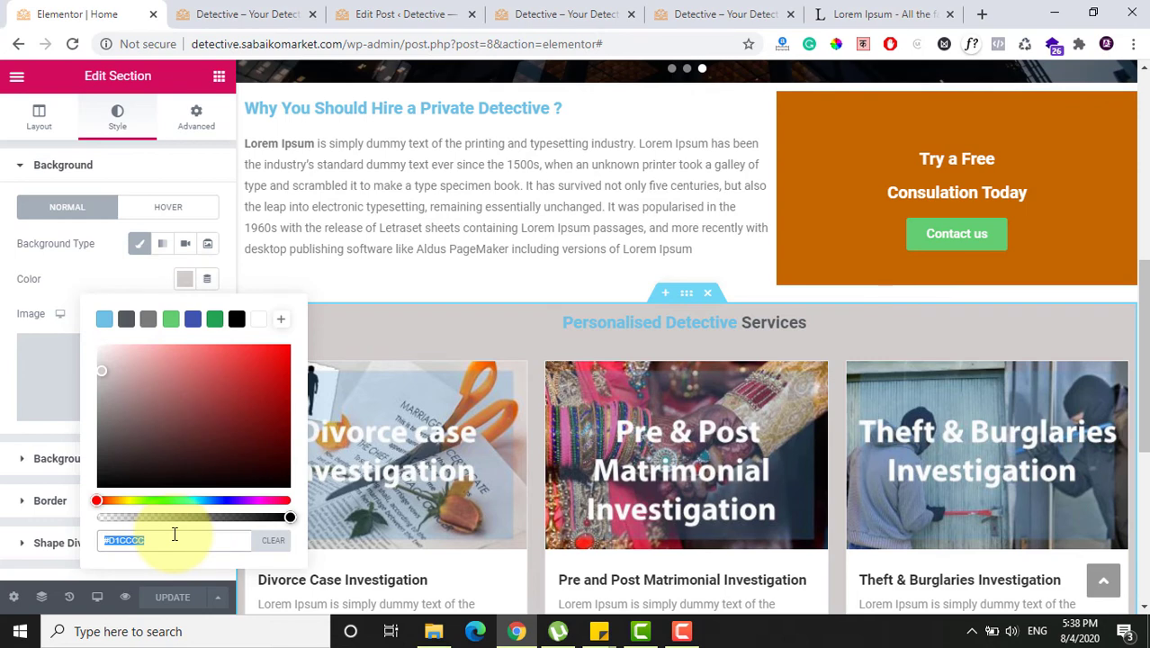
key("ctrl+v")
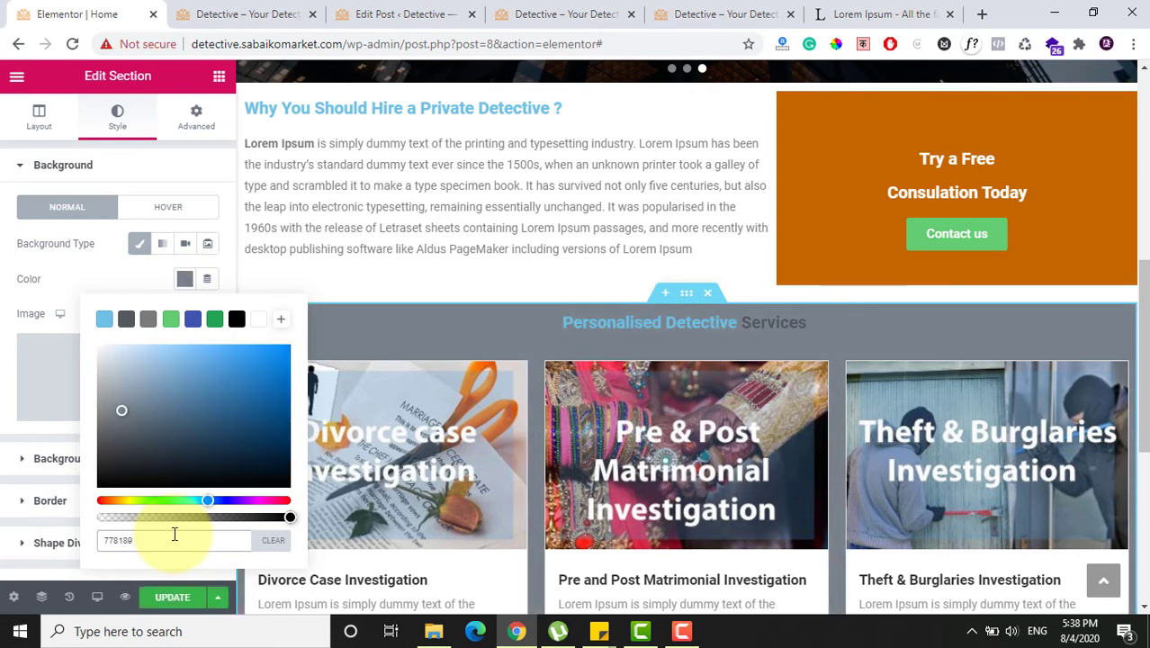
Step: Clear the Personalised Detective Services section's background colour value
key("BackSpace")
key("BackSpace")
key("BackSpace")
key("BackSpace")
key("BackSpace")
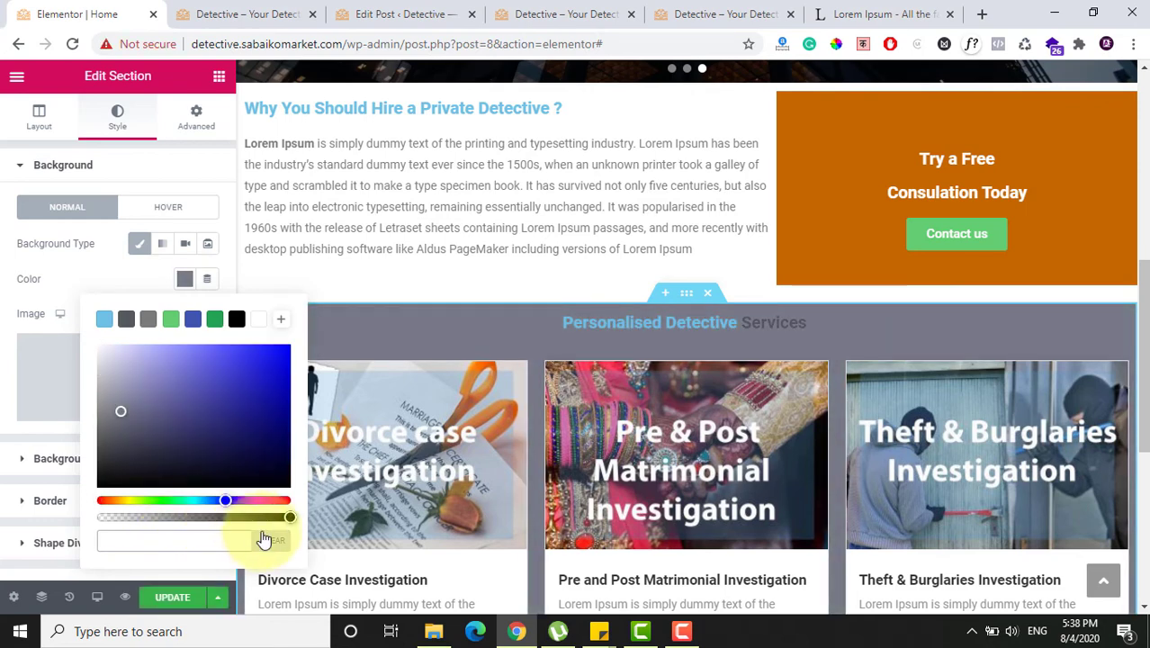
left_click(265, 541)
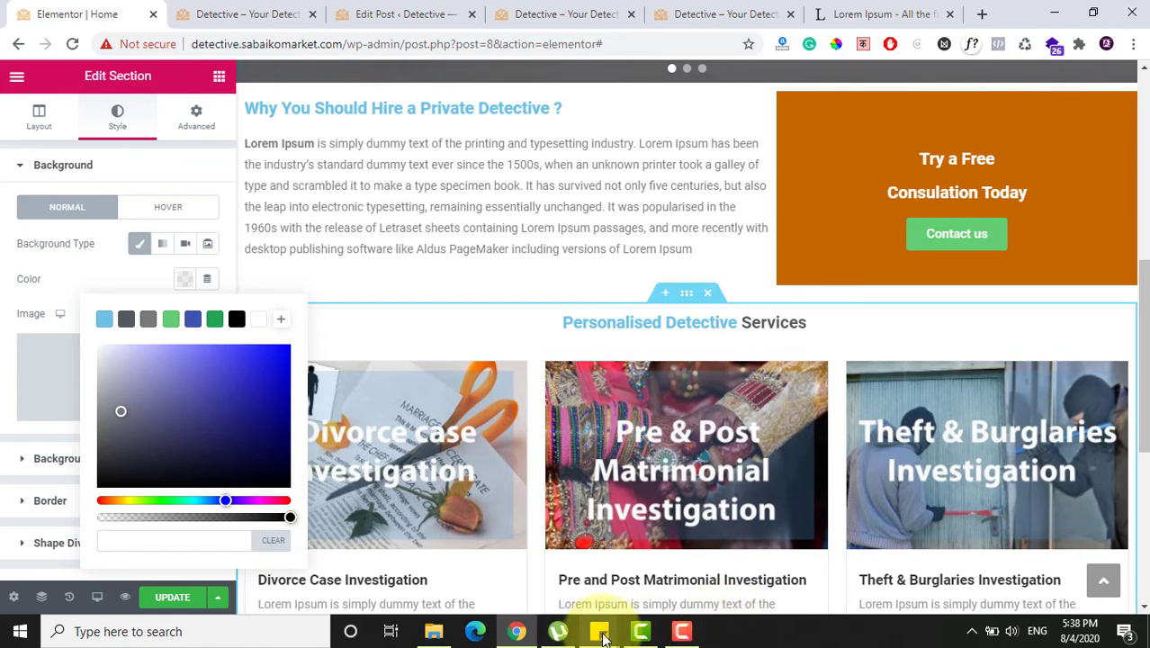
Step: Try the sticky note's colour code DBDBDD as the section background and adjust the colour's opacity
left_click(598, 631)
left_click(586, 597)
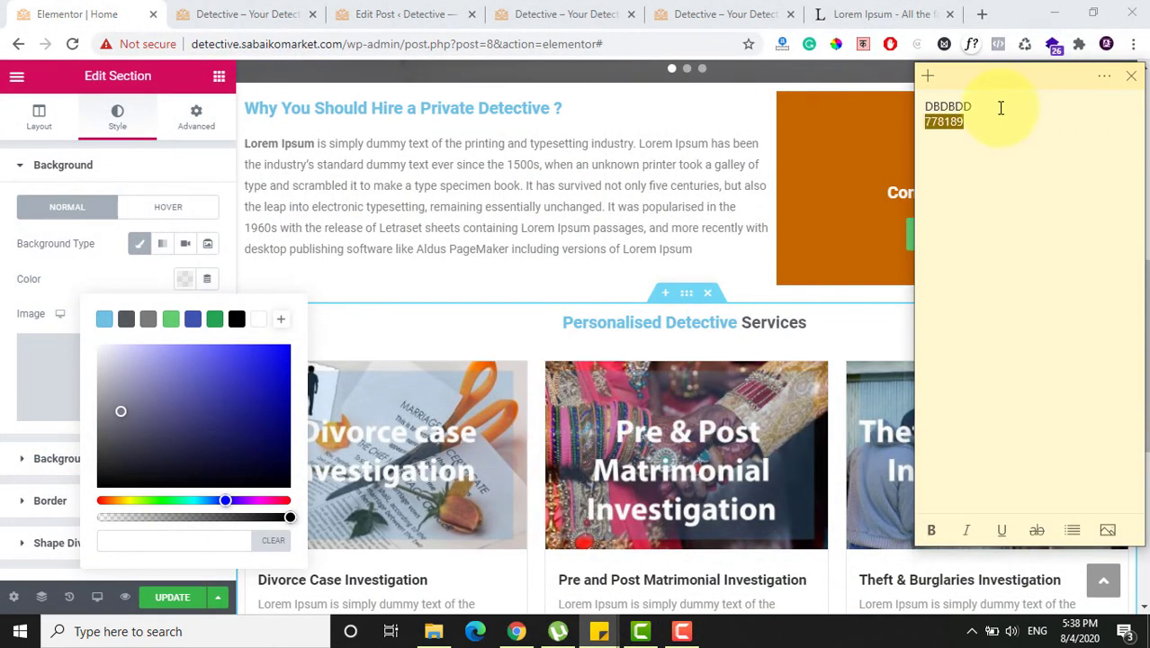
left_click_drag(1002, 107, 943, 101)
key("ctrl+c")
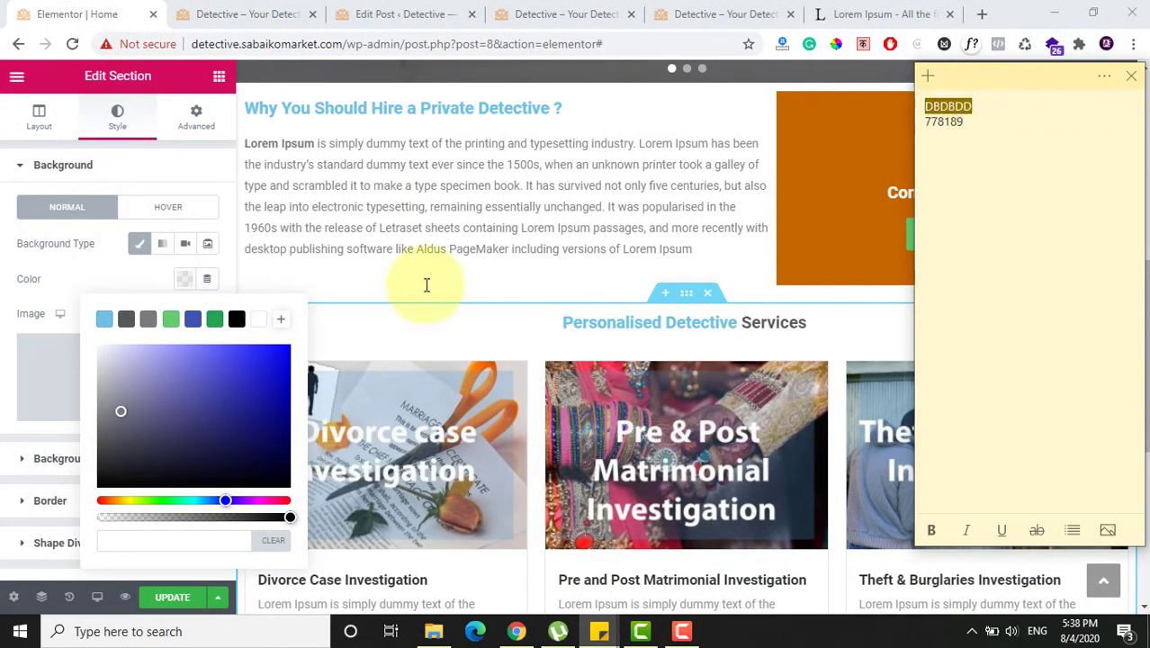
left_click(157, 538)
key("ctrl+v")
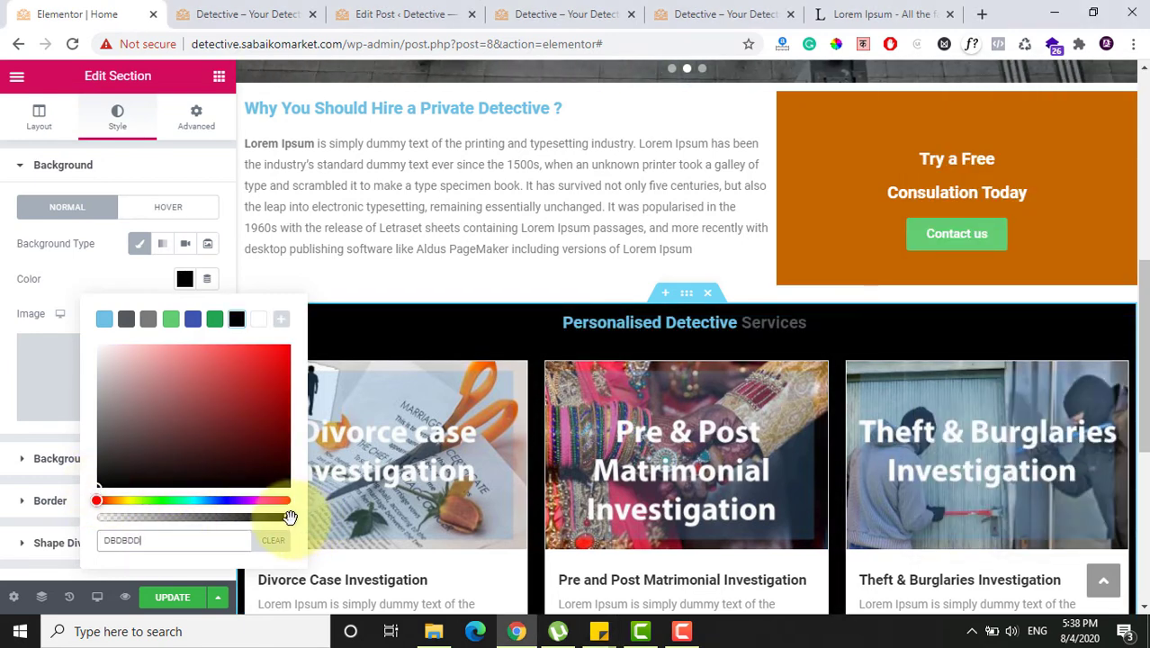
left_click_drag(288, 517, 102, 501)
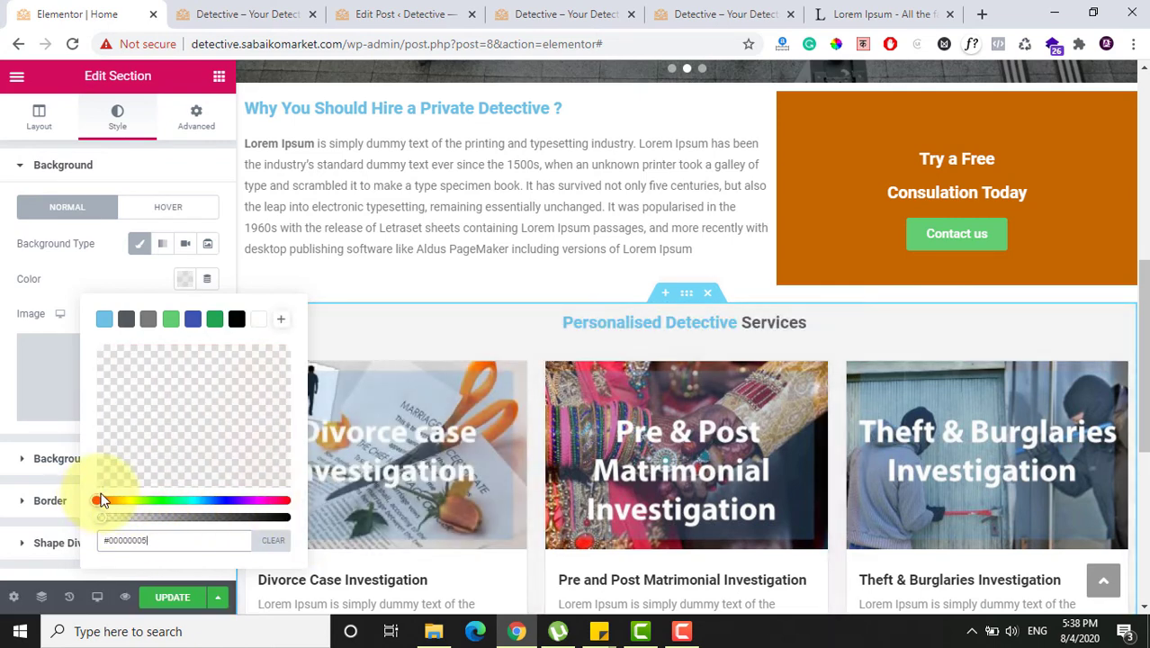
key("BackSpace")
key("BackSpace")
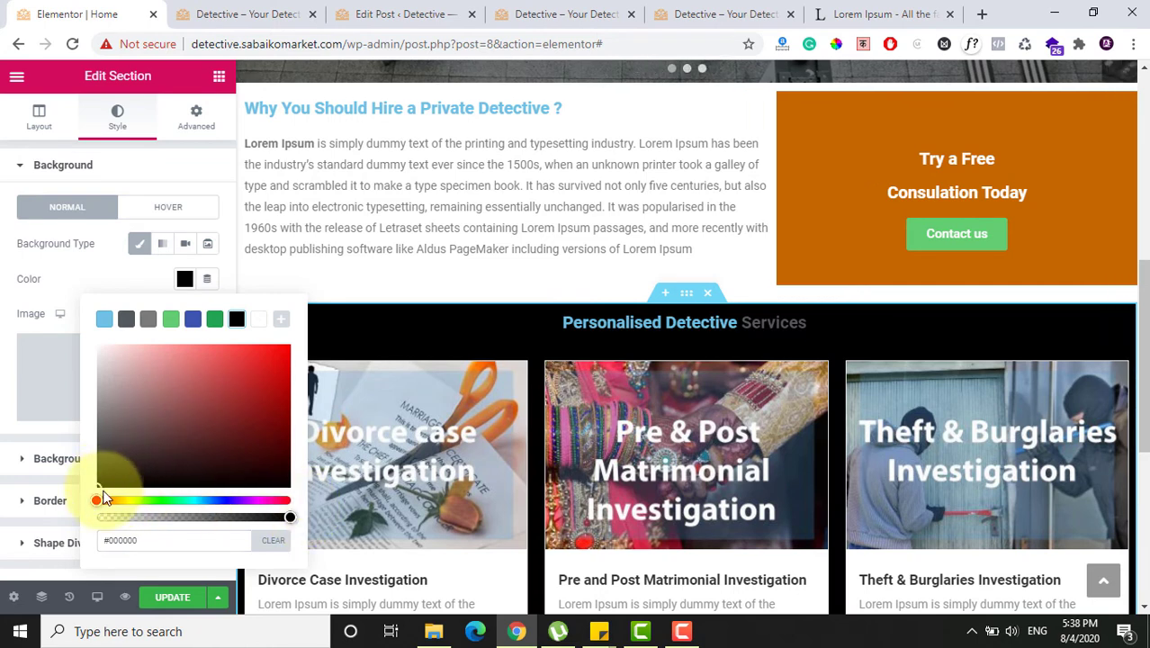
Step: Pick the light pinkish grey #E0D9D9 as the Personalised Detective Services section's background colour and update the Home page
mouse_move(108, 389)
left_mouse_down()
mouse_move(103, 359)
mouse_move(114, 367)
left_mouse_up()
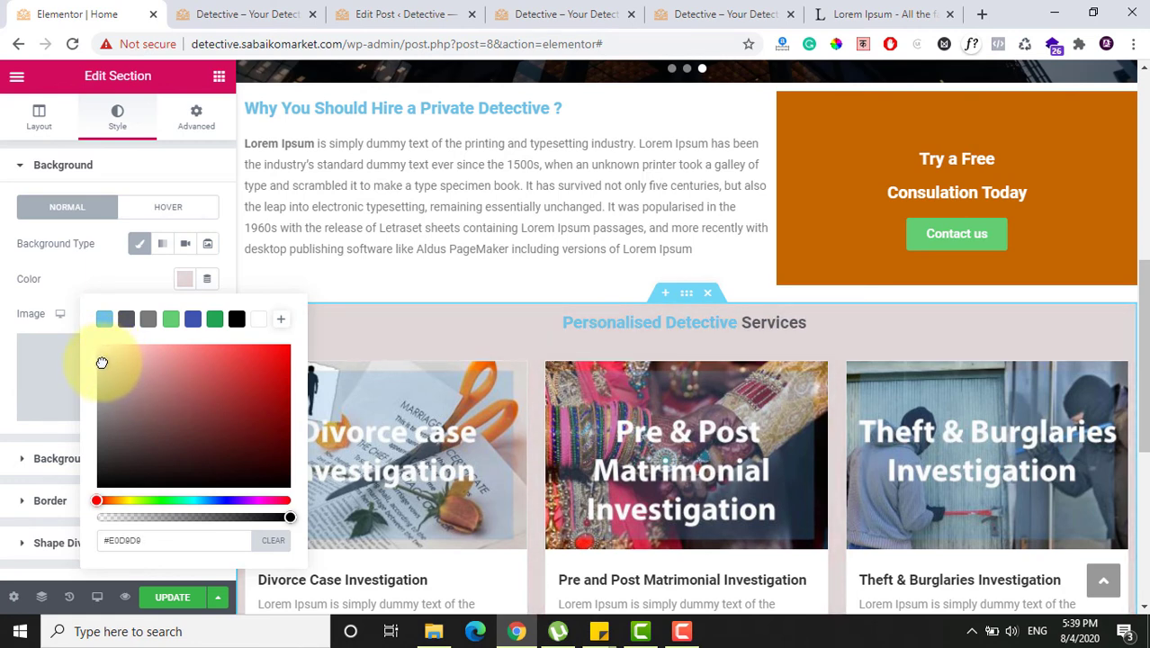
left_click(172, 598)
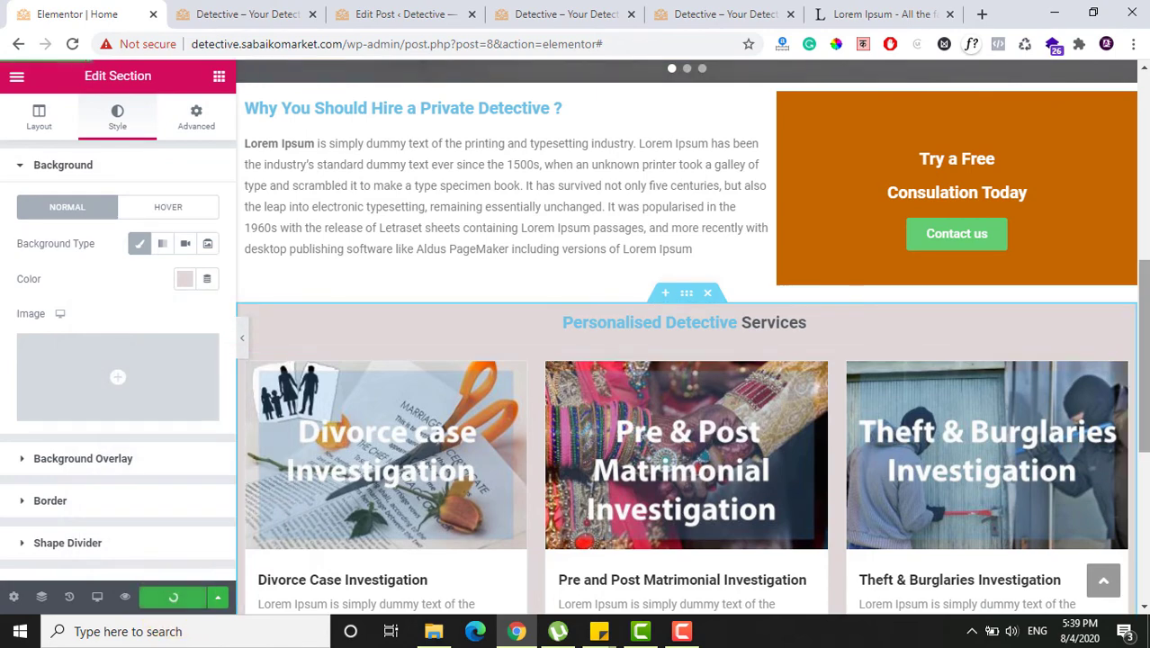
left_click_drag(1145, 341, 1145, 216)
scroll(1126, 342, "down", 2)
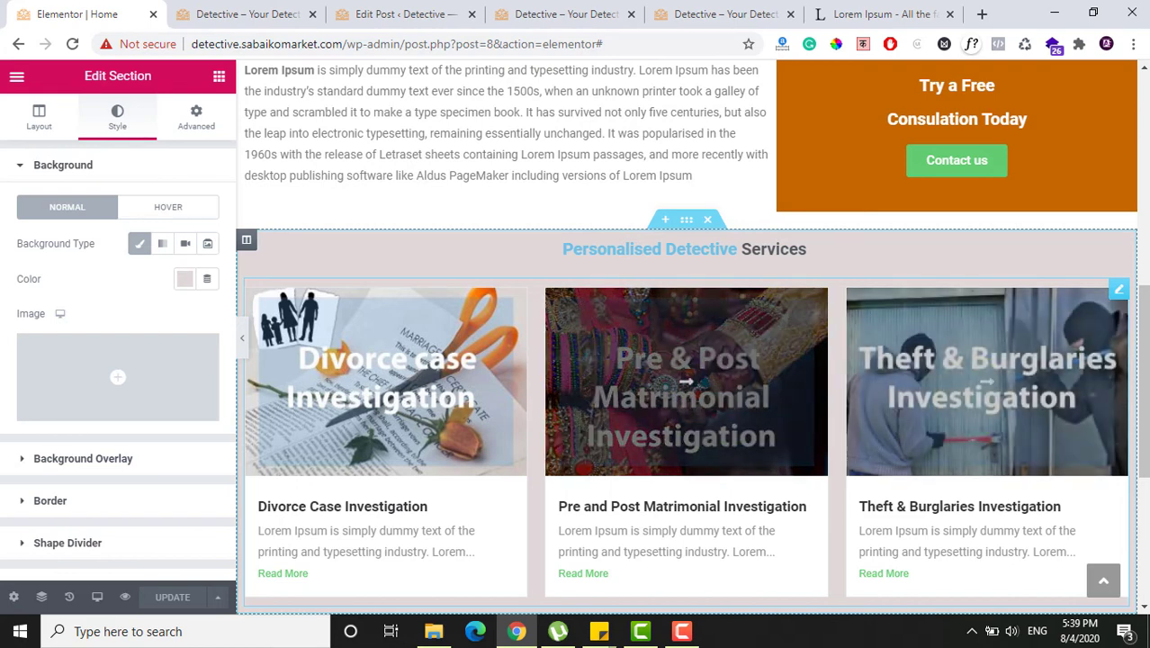
Step: Add a single-column section below the Personalised Detective Services section and place a Heading widget in it
left_click_drag(1143, 342, 1143, 459)
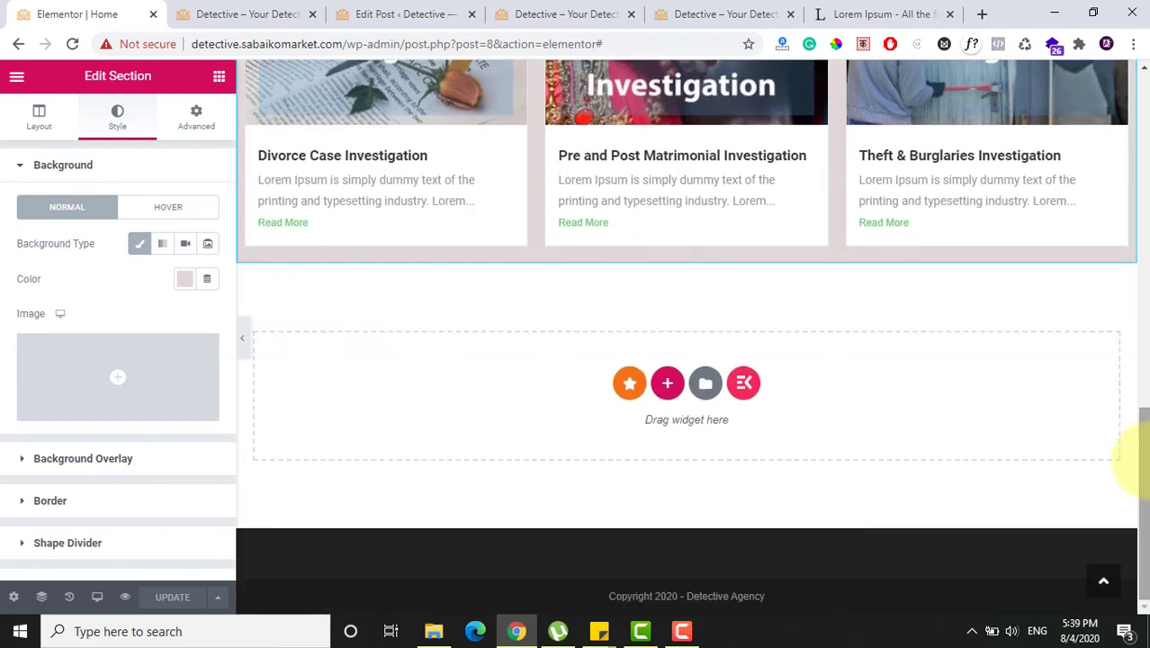
left_click(670, 387)
left_click(460, 439)
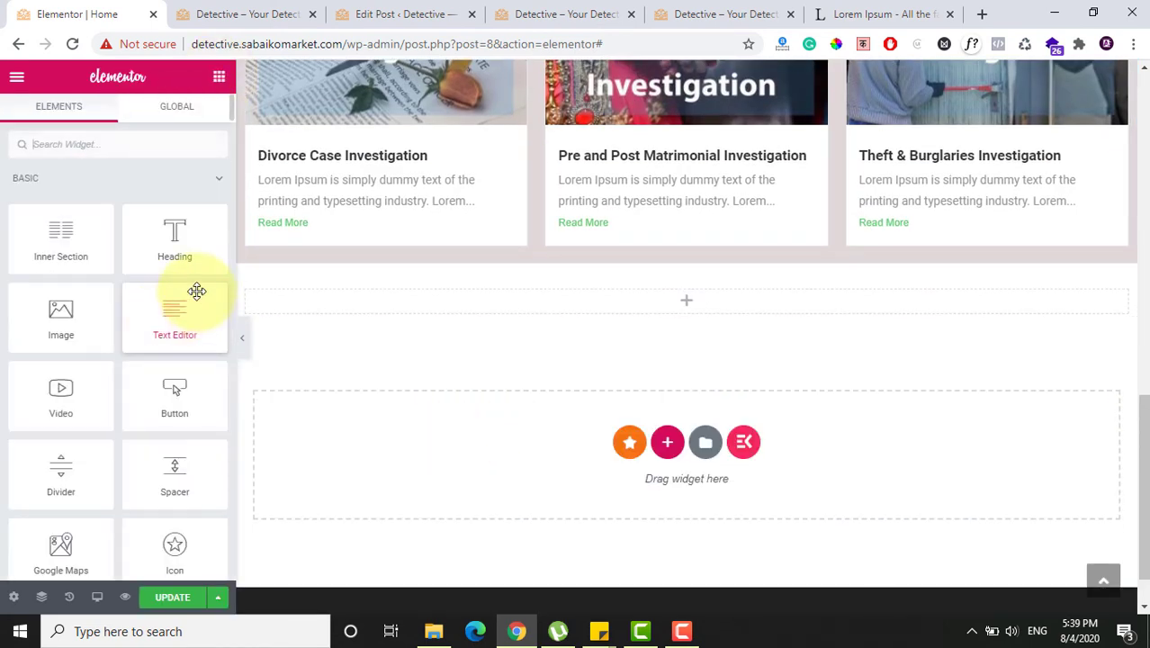
left_click_drag(175, 239, 677, 316)
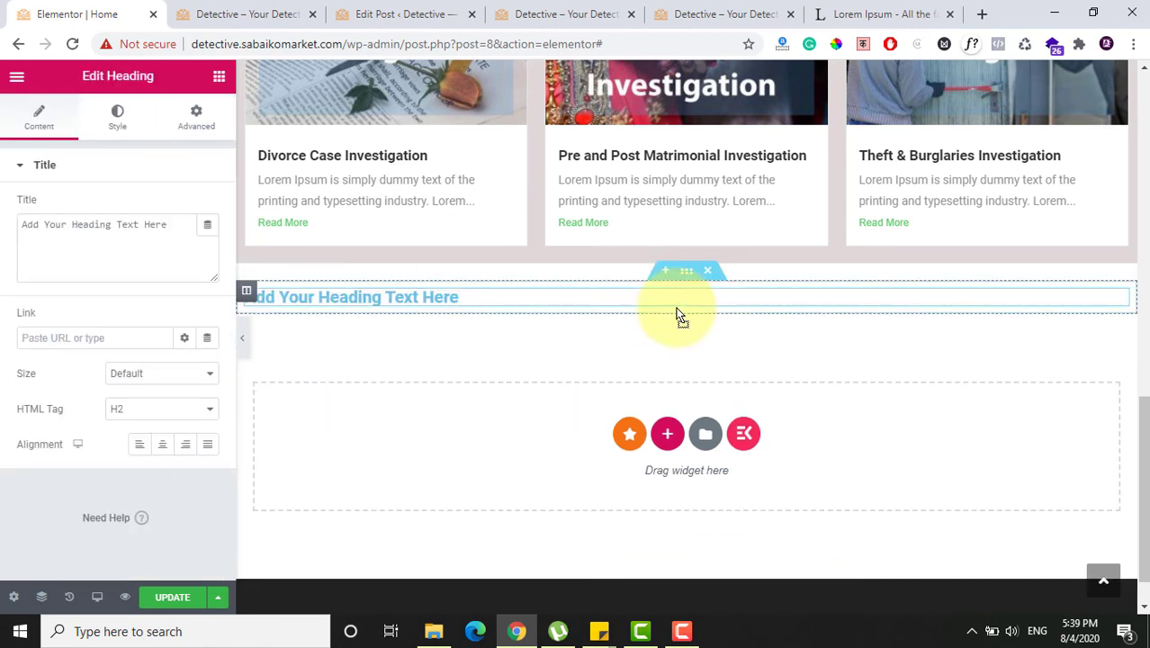
Step: Replace the new heading's placeholder title with "Our Company Md is a Major(retd) who has served US Army for 25"
left_click(183, 232)
key("ctrl+a")
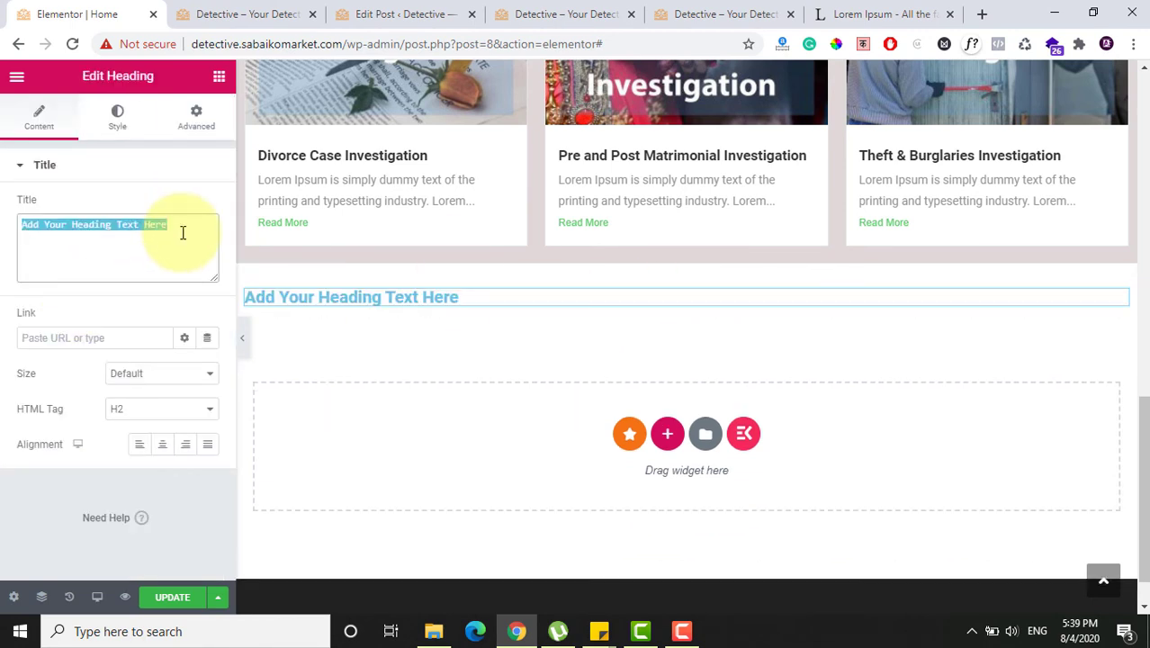
key("BackSpace")
type("Our ")
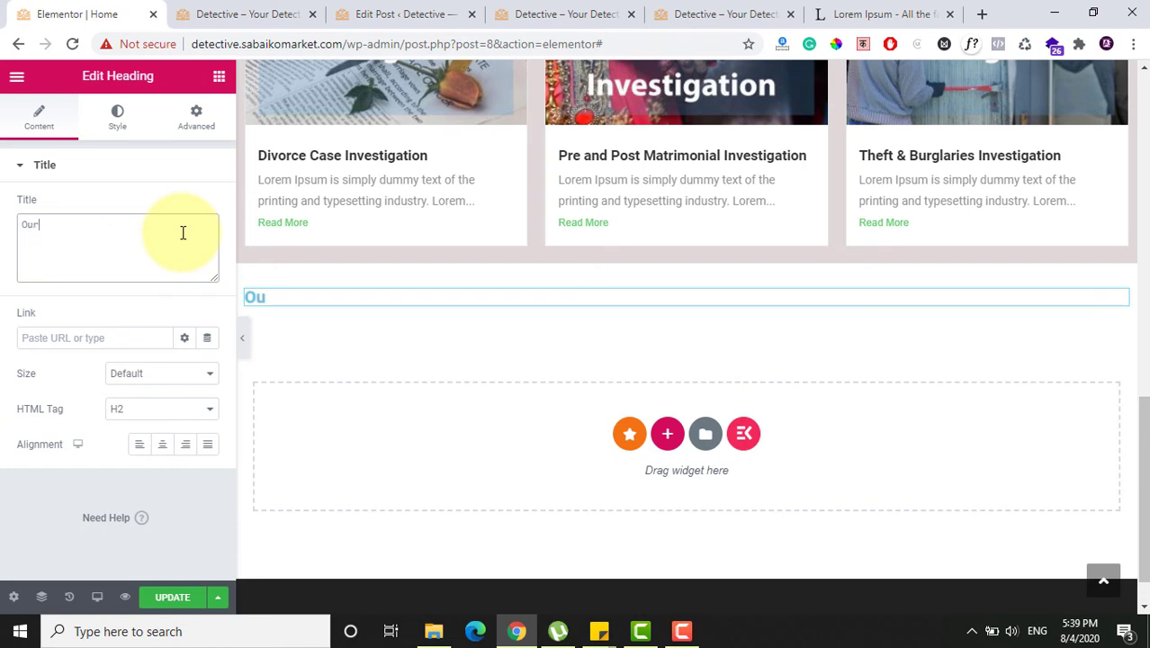
type("Company D")
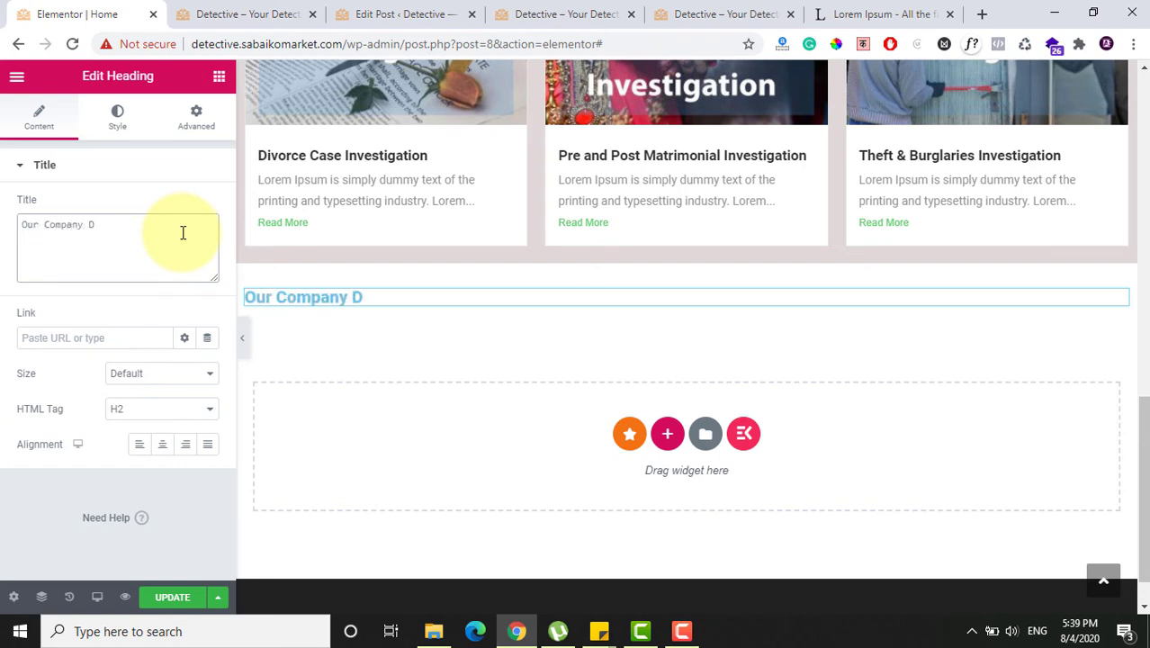
key("BackSpace")
type("Md is a Major")
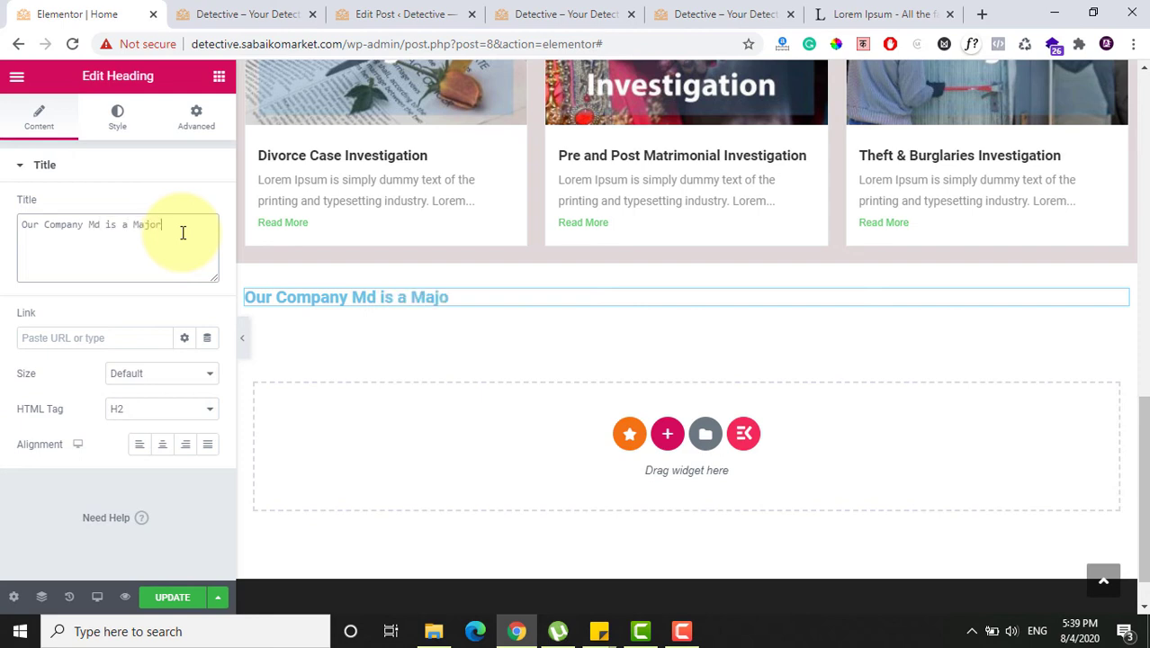
type("(retd) who")
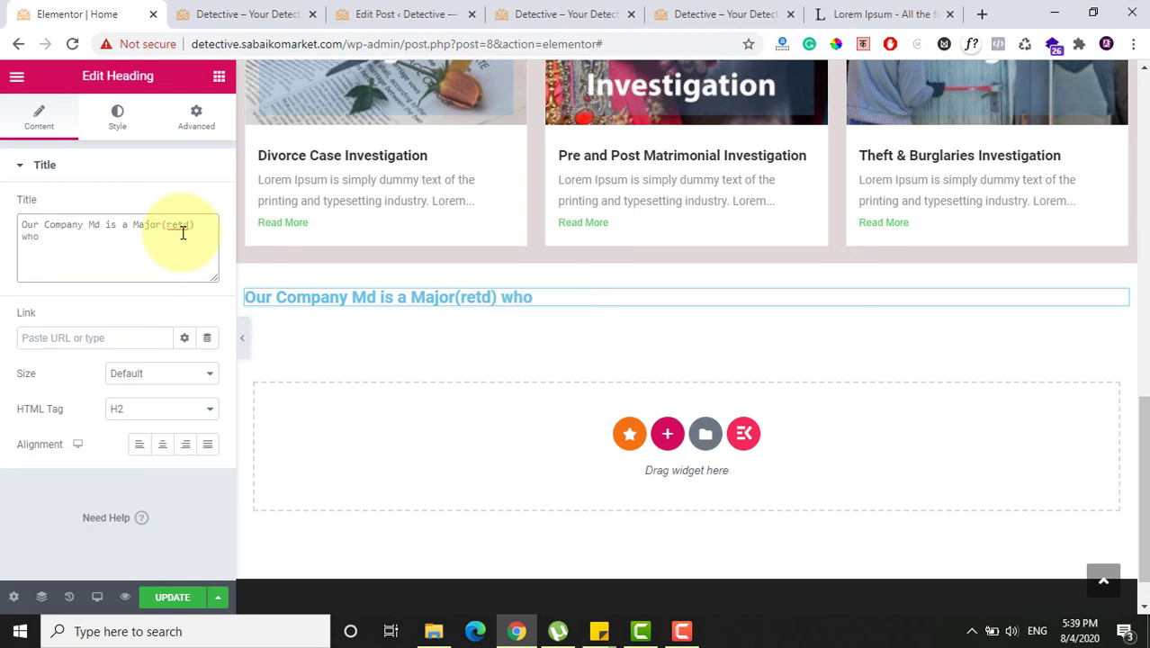
type(" has served")
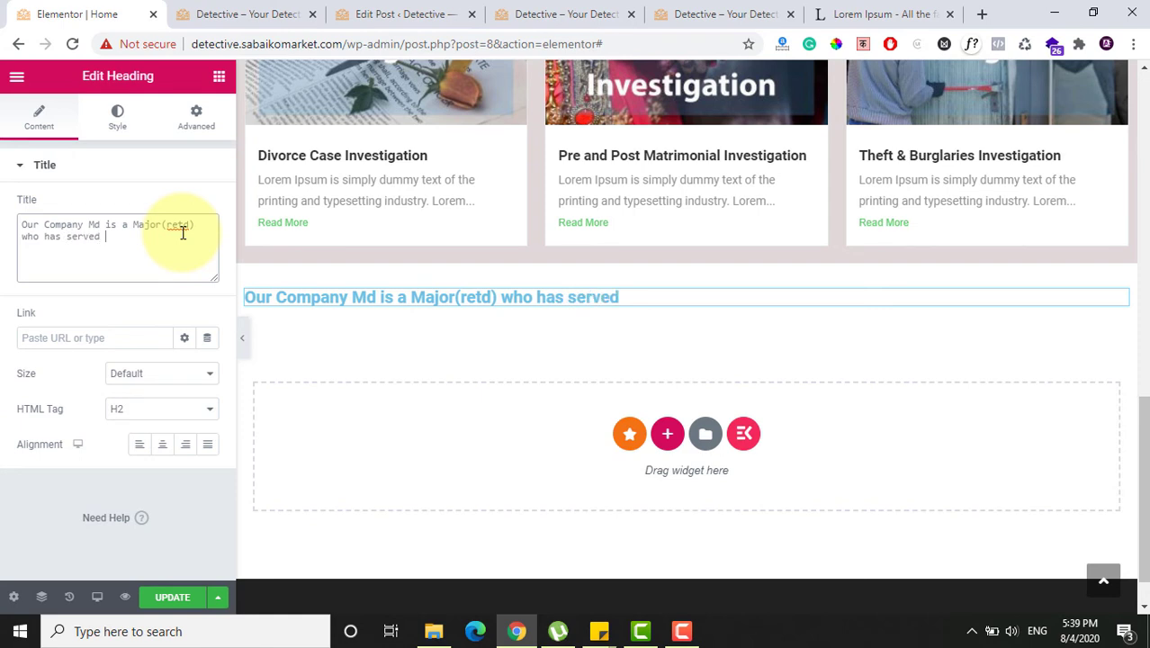
type(" US Arm")
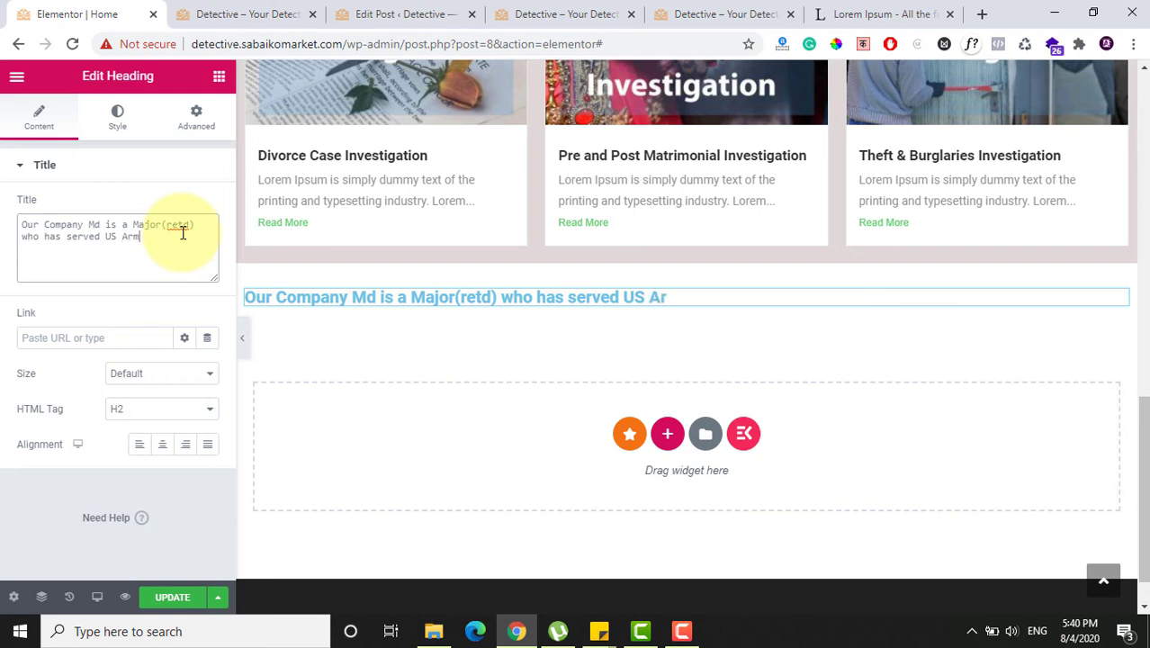
type("y for 25")
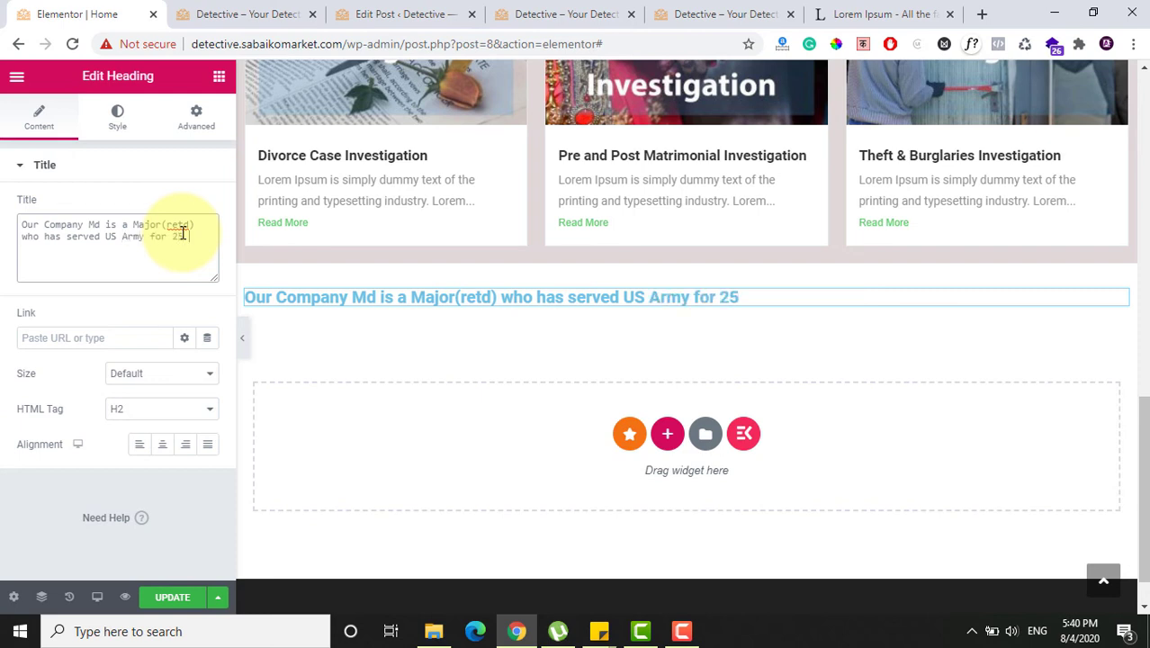
Step: Continue the heading title with "years of which 15years in the Army Integillence Corps"
type(" years of whi")
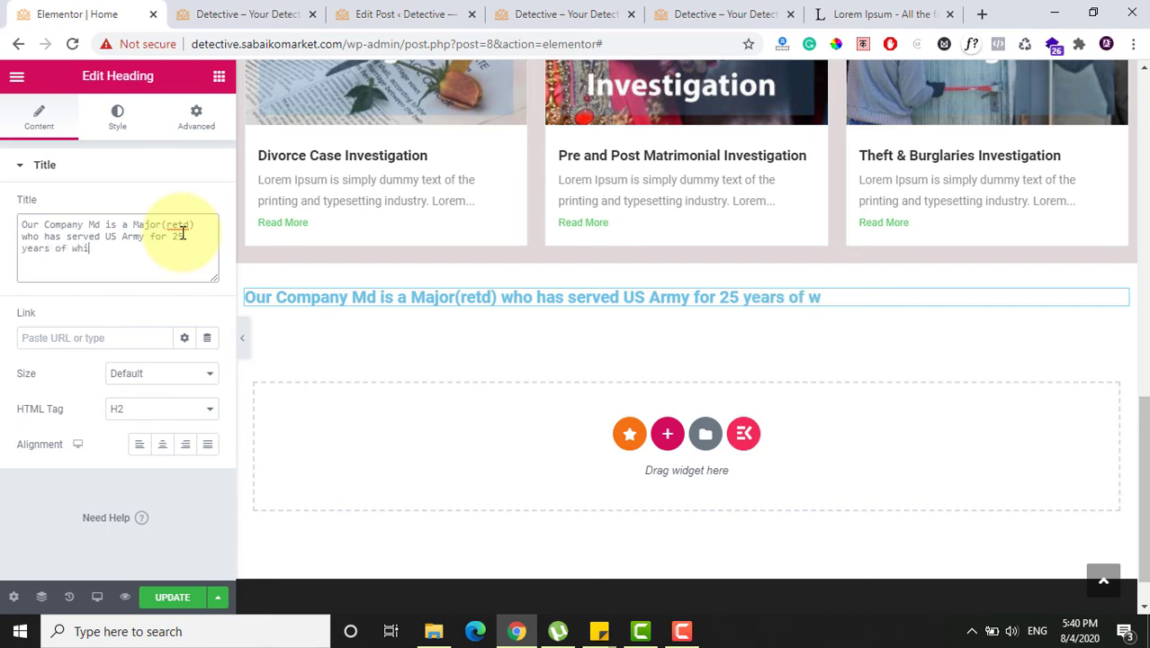
type("ch 15")
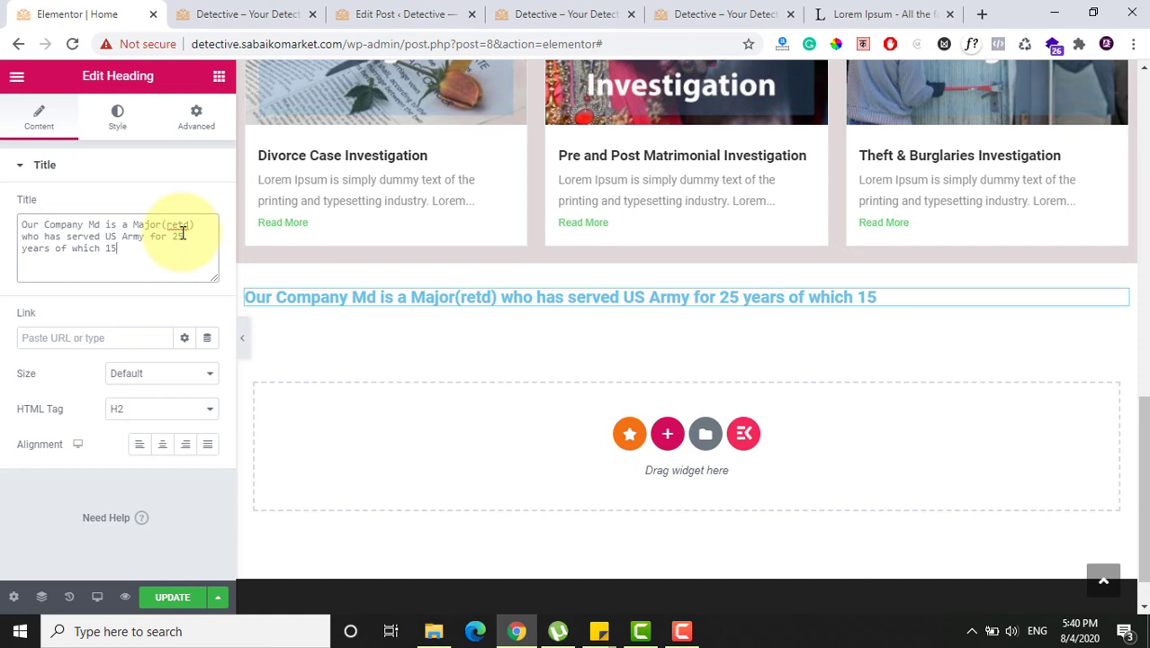
type("yearso")
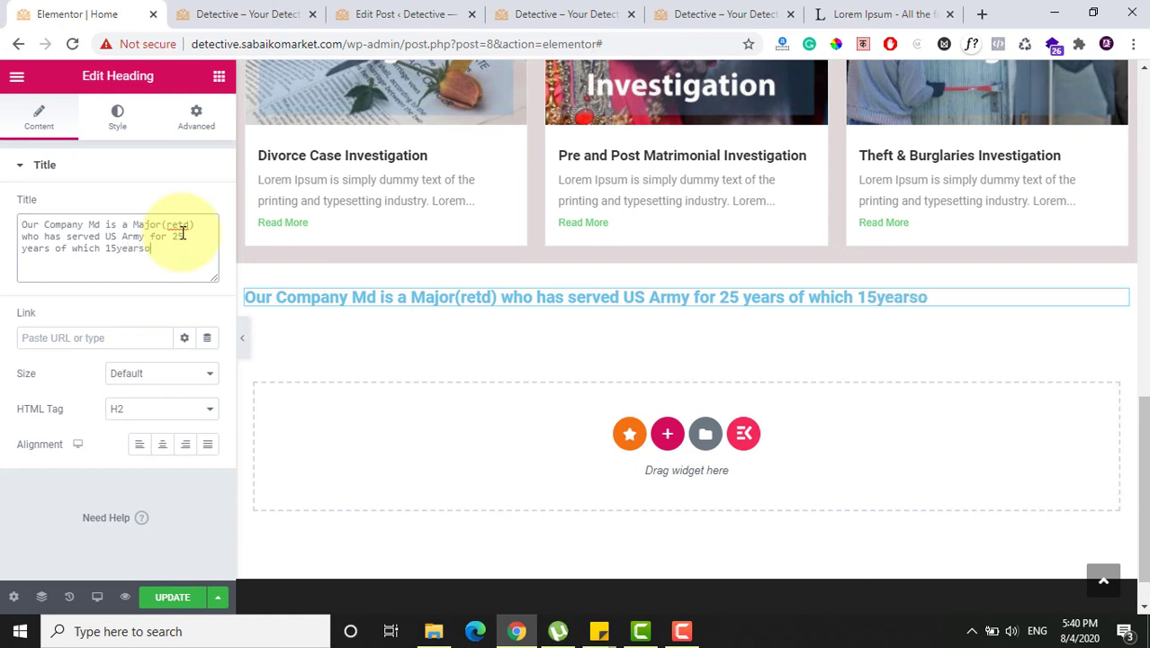
key("BackSpace")
type("in the Army I")
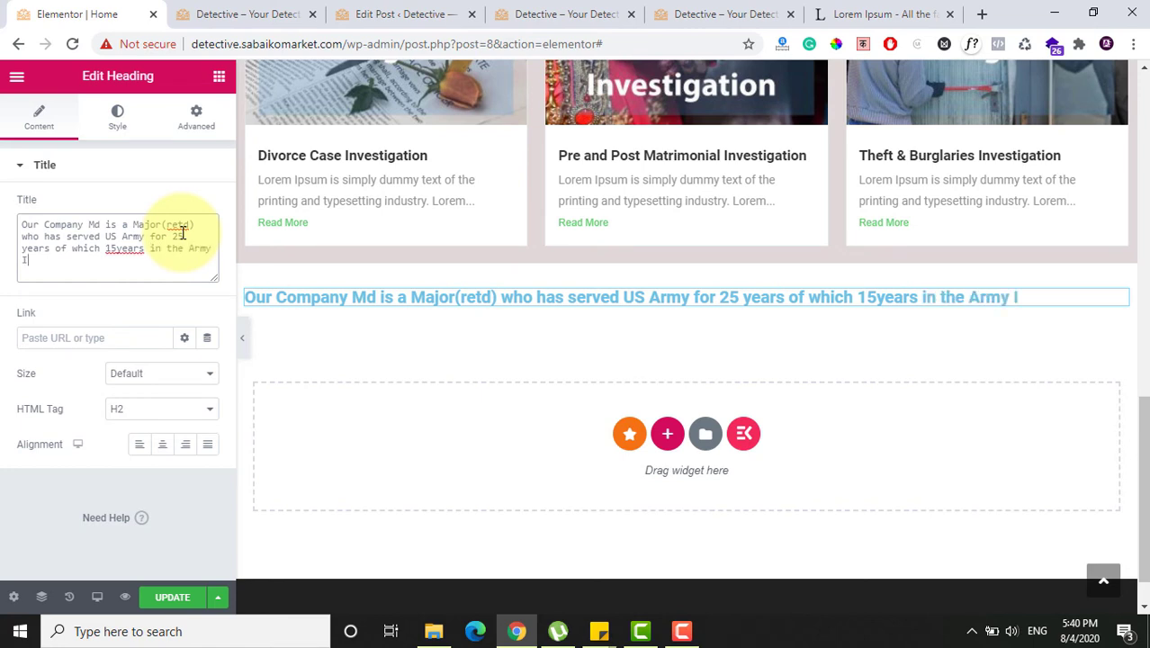
type("ntegillence ")
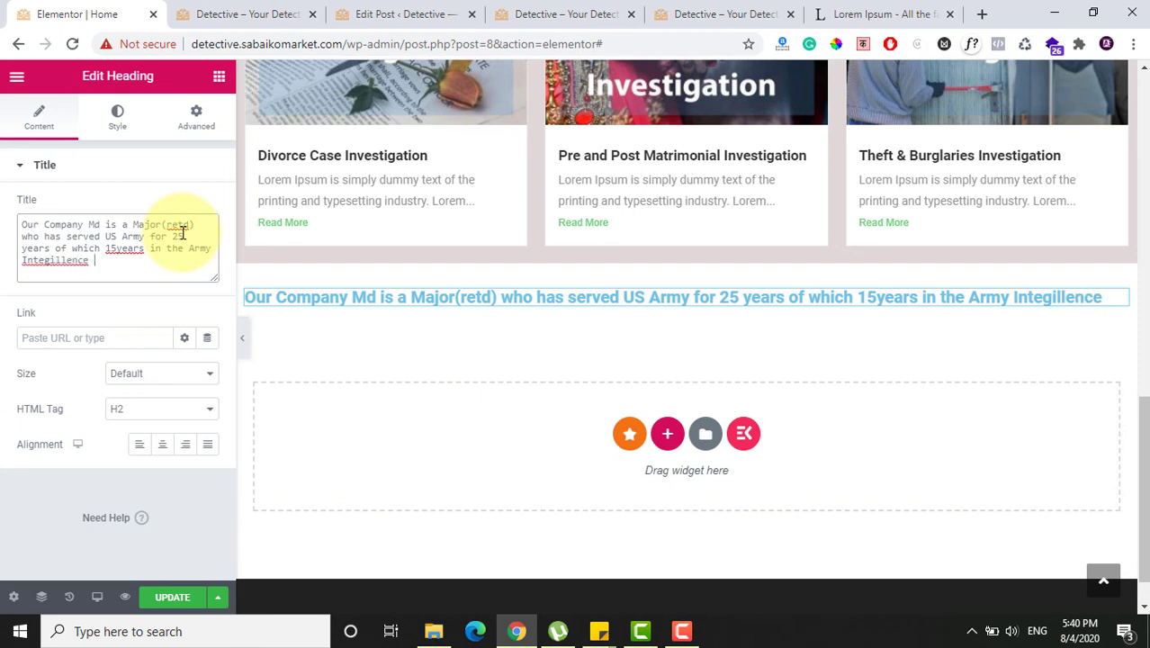
type("Corps")
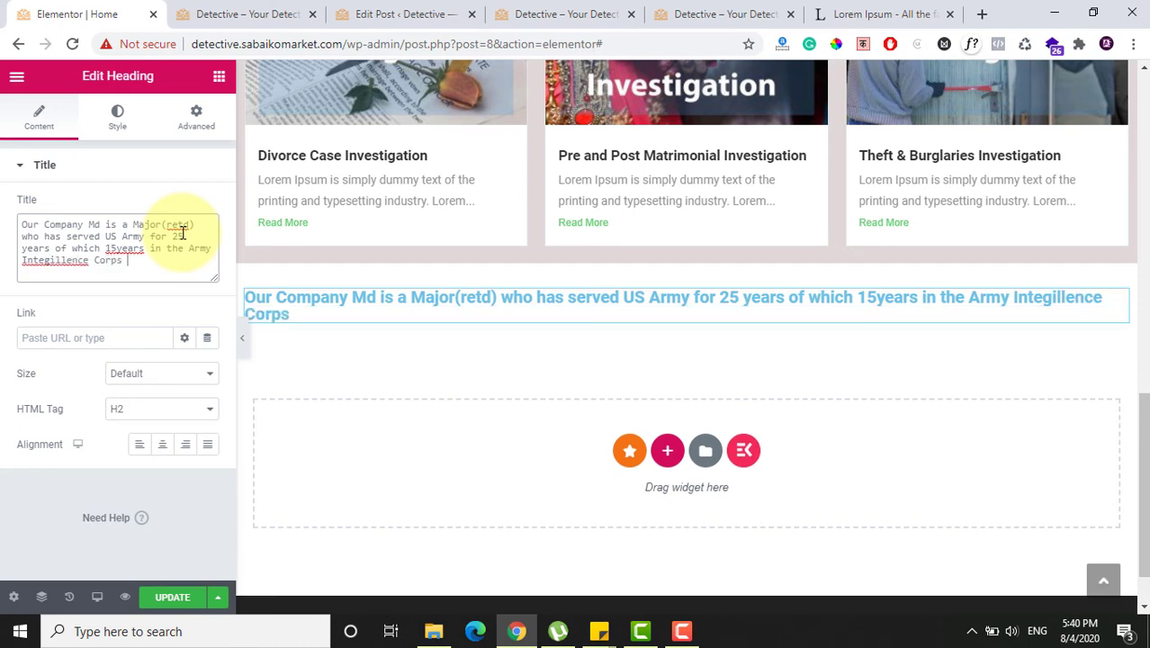
Step: Complete the heading title with "and with vast experience of obtaining intelligence from all kinds of sources." and centre the heading
type(" and with")
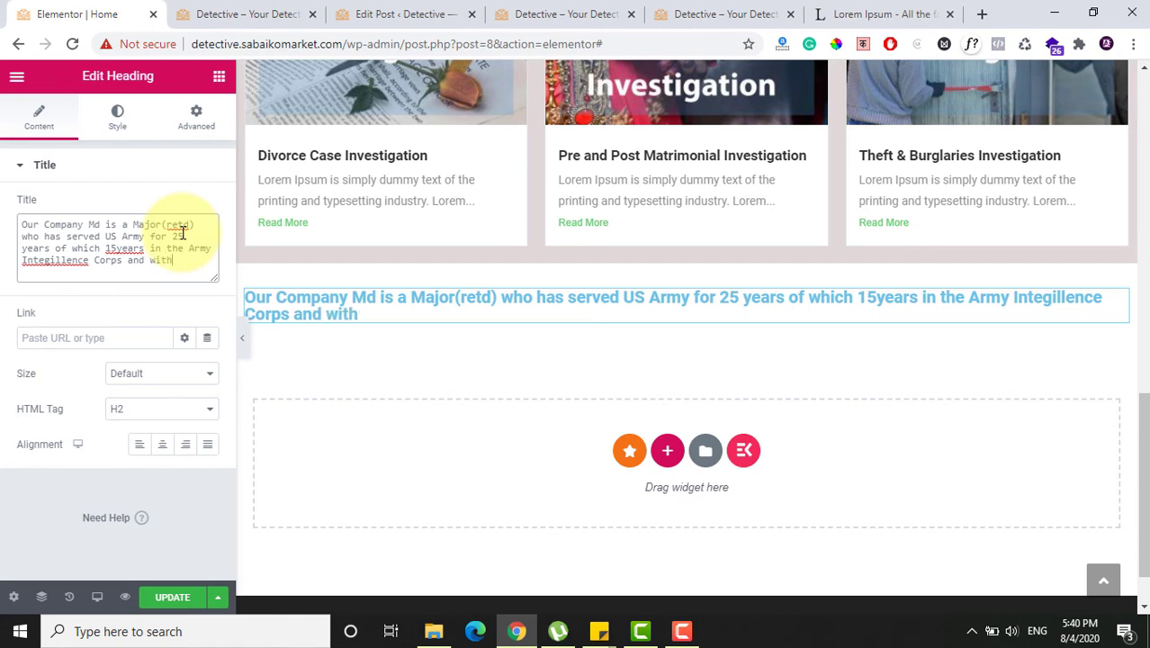
type(" vast e")
key("BackSpace")
key("BackSpace")
type("expr")
key("BackSpace")
key("BackSpace")
key("BackSpace")
key("BackSpace")
type("ex[er")
key("BackSpace")
key("BackSpace")
key("BackSpace")
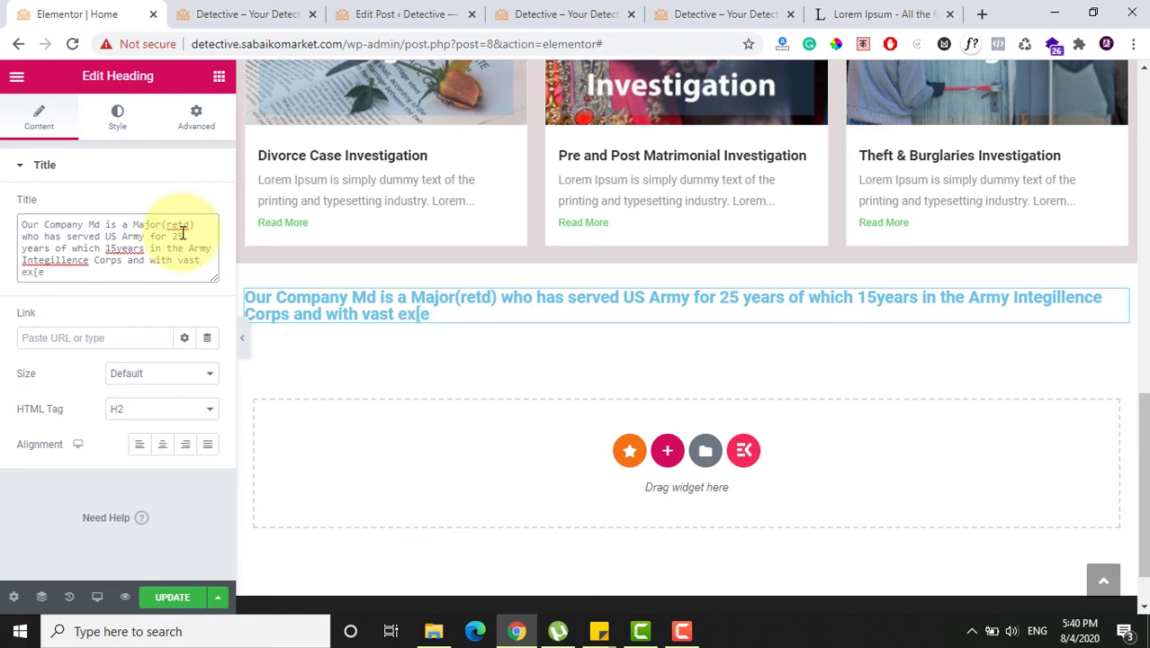
type("pericen")
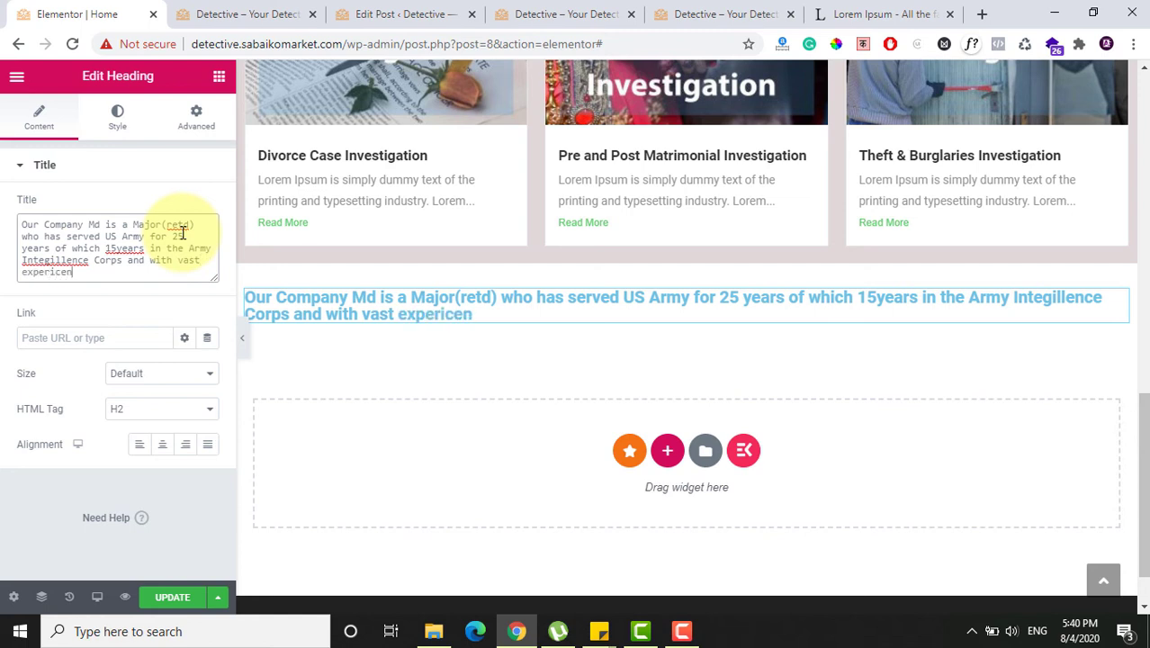
key("BackSpace")
key("BackSpace")
key("BackSpace")
type("ence of obtainin")
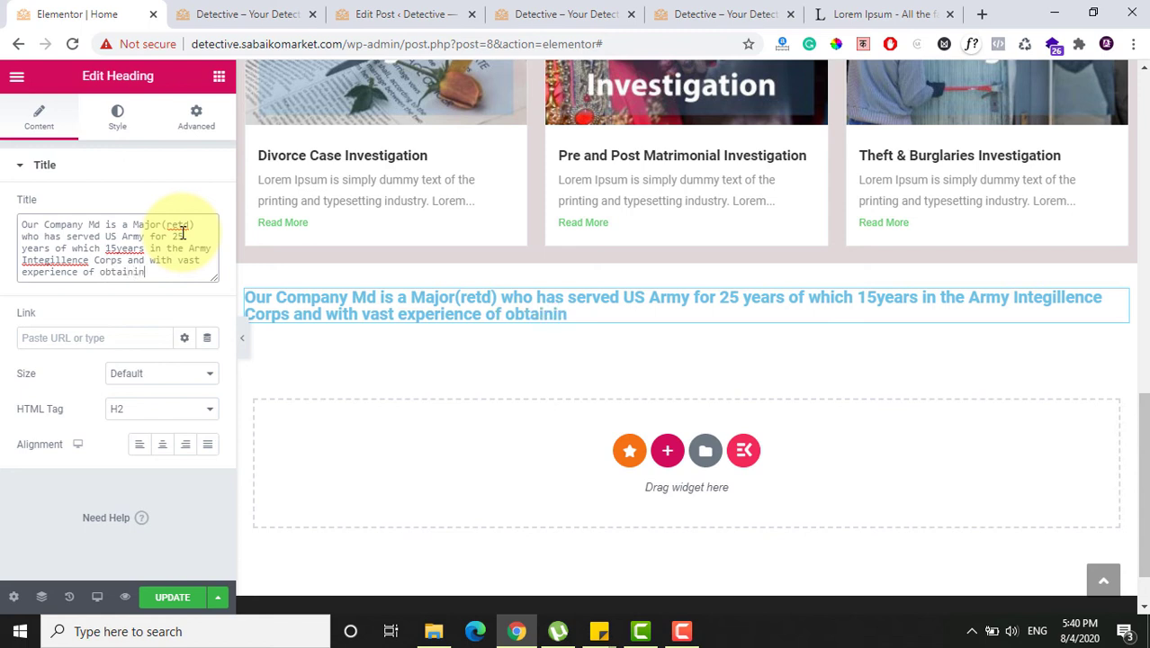
type("g intelligence from ")
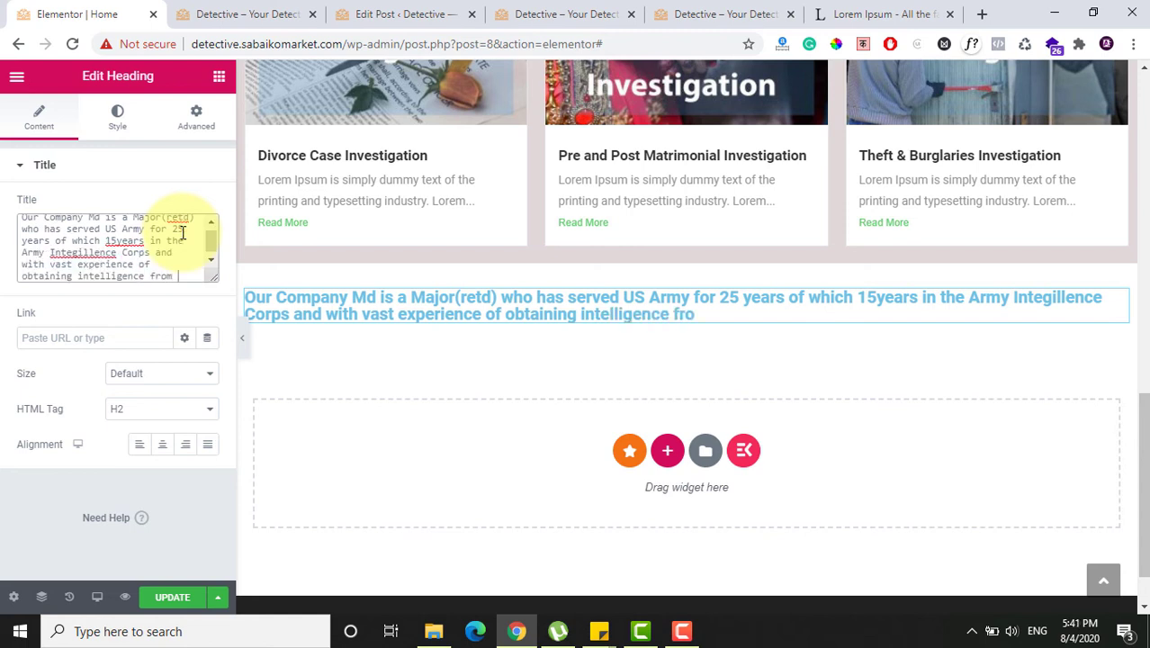
type("all kinds of ")
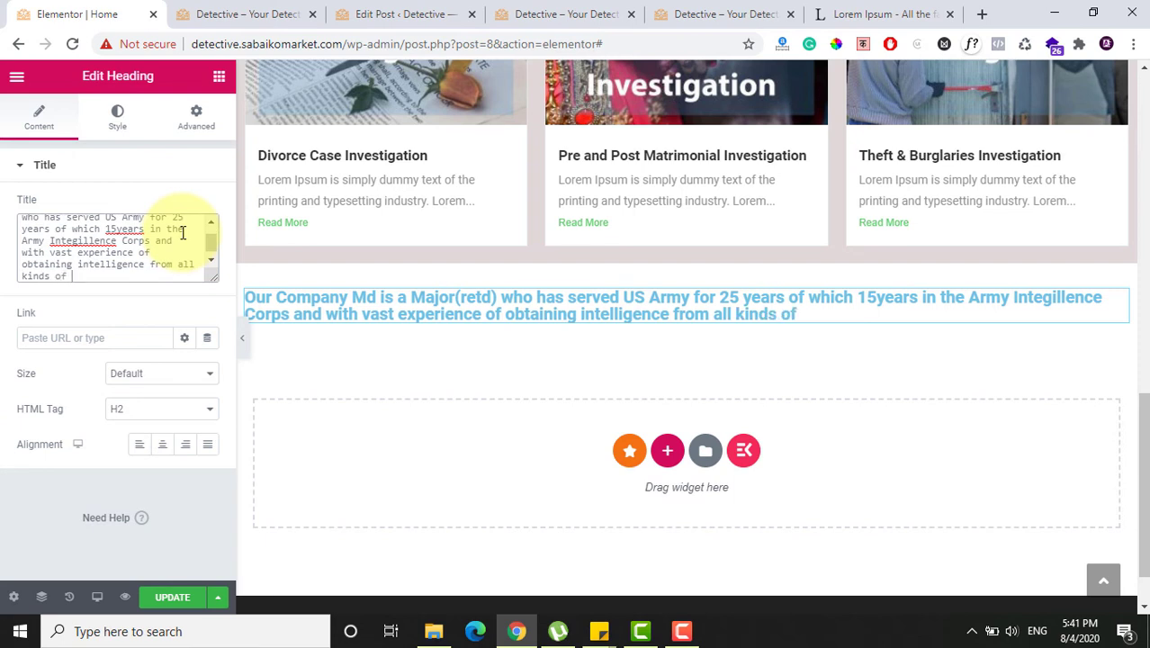
type("sources.")
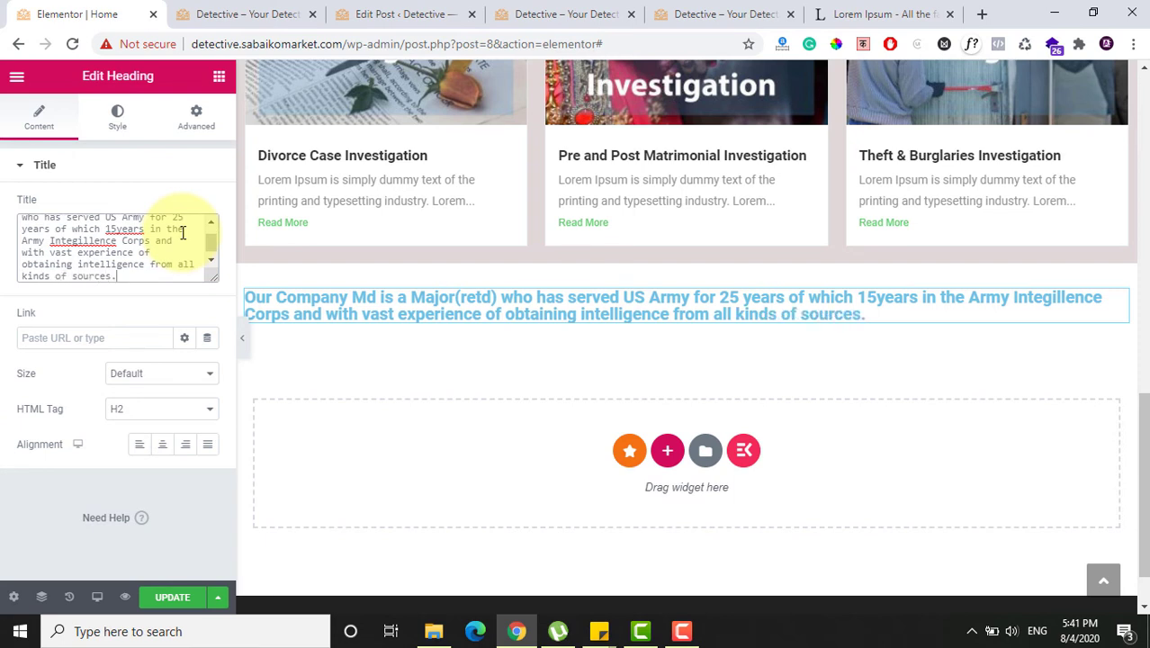
left_click(162, 445)
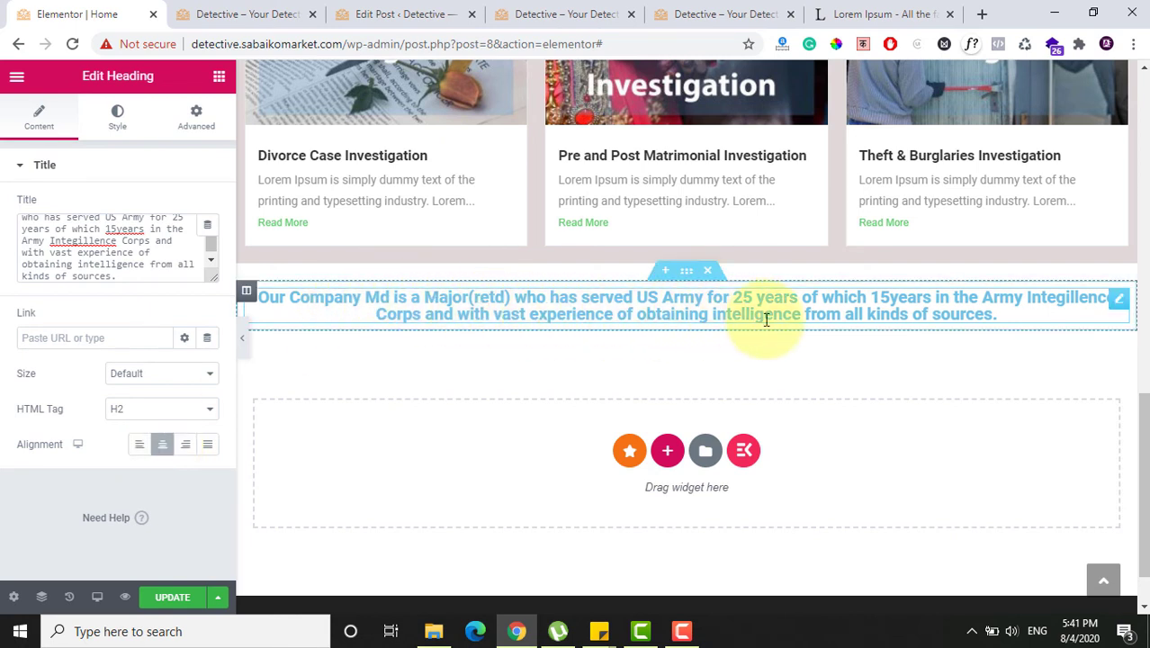
Step: Give the section containing the new heading a classic background in the grey #999393
left_click(686, 271)
left_click(118, 119)
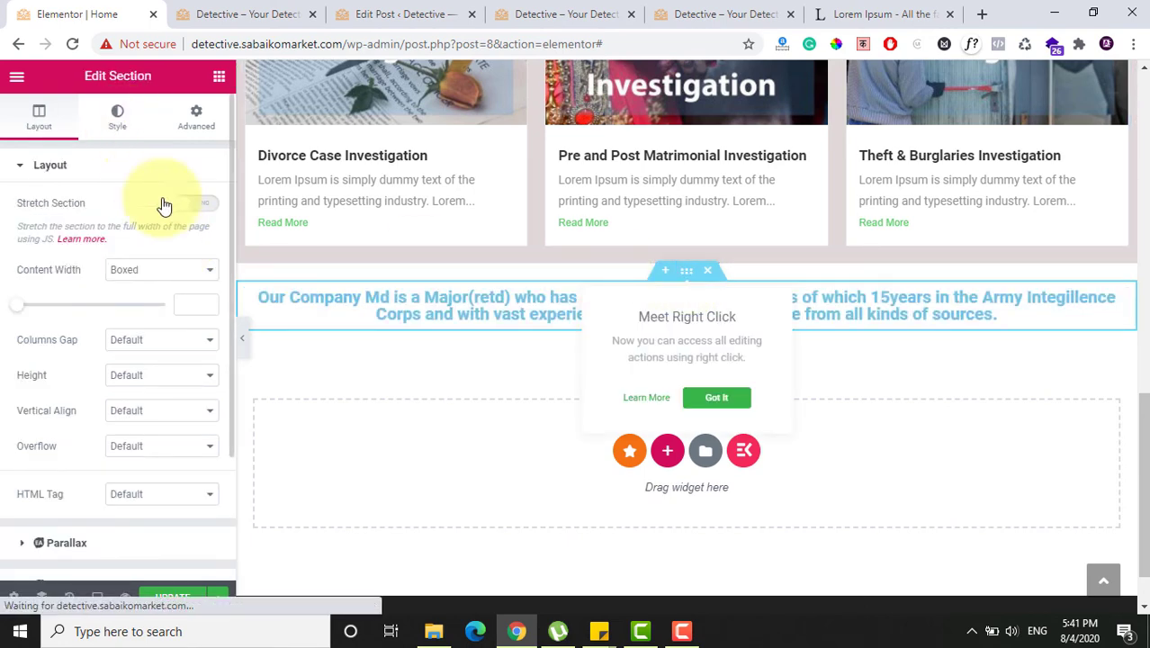
left_click(140, 244)
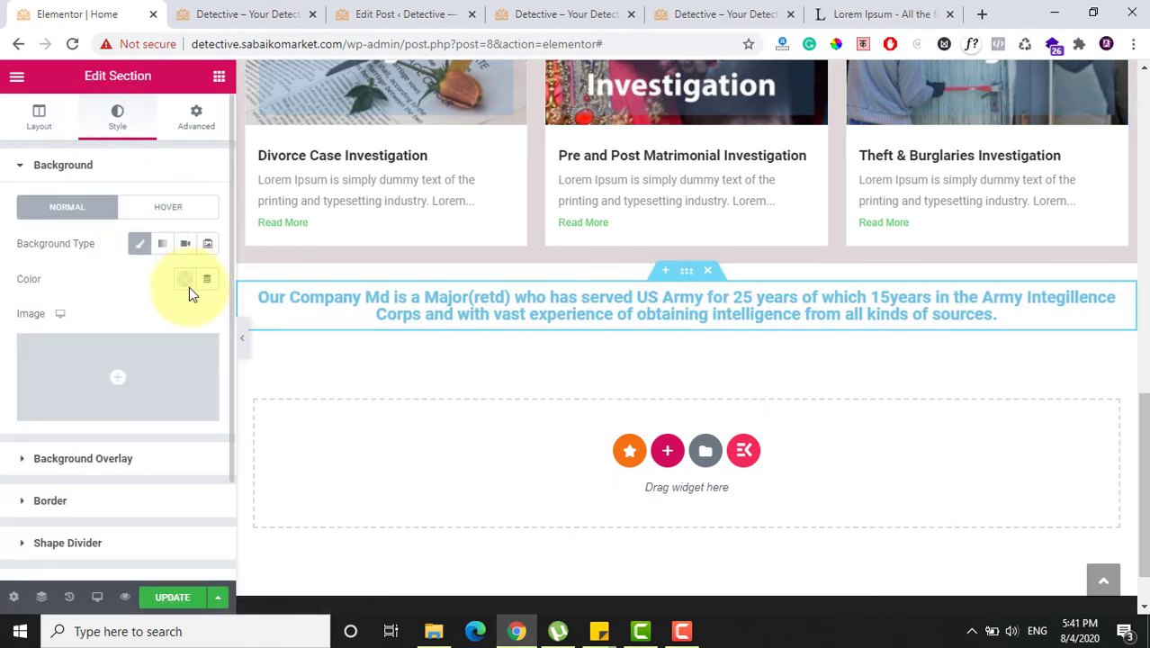
left_click(187, 283)
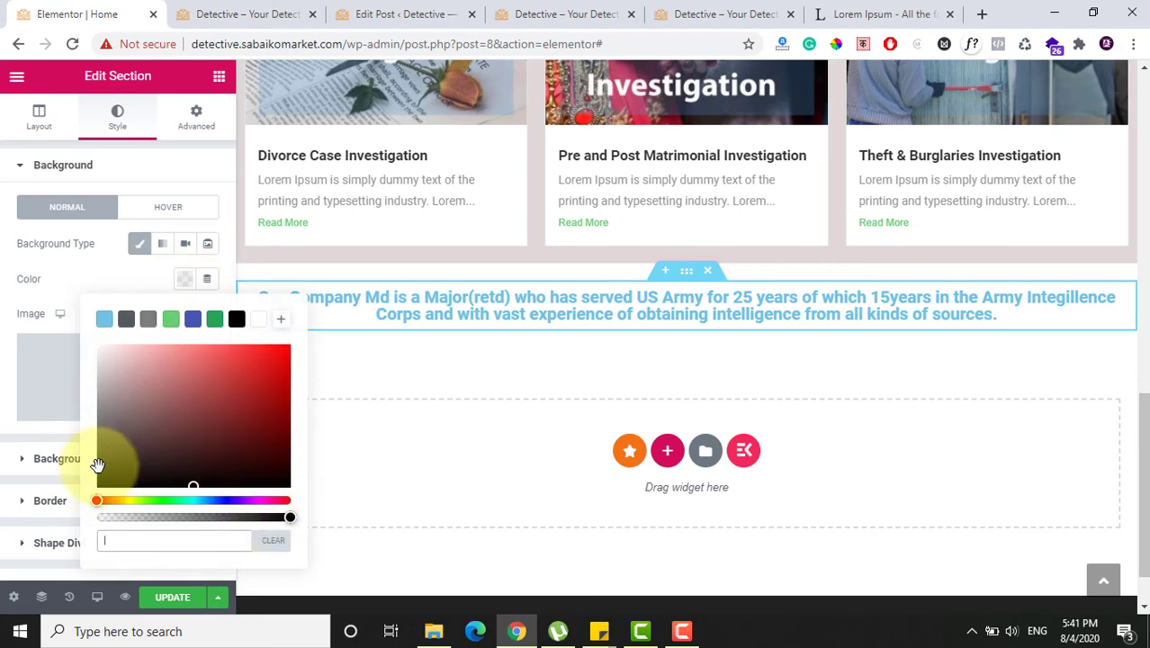
left_click(102, 428)
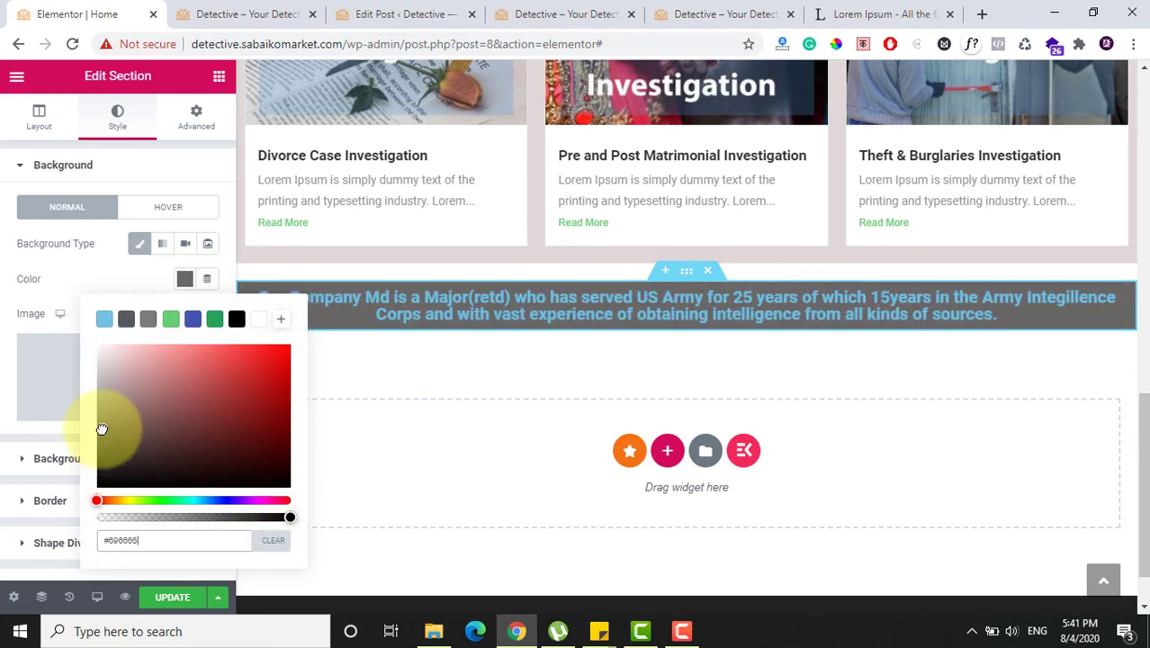
left_click_drag(102, 428, 104, 402)
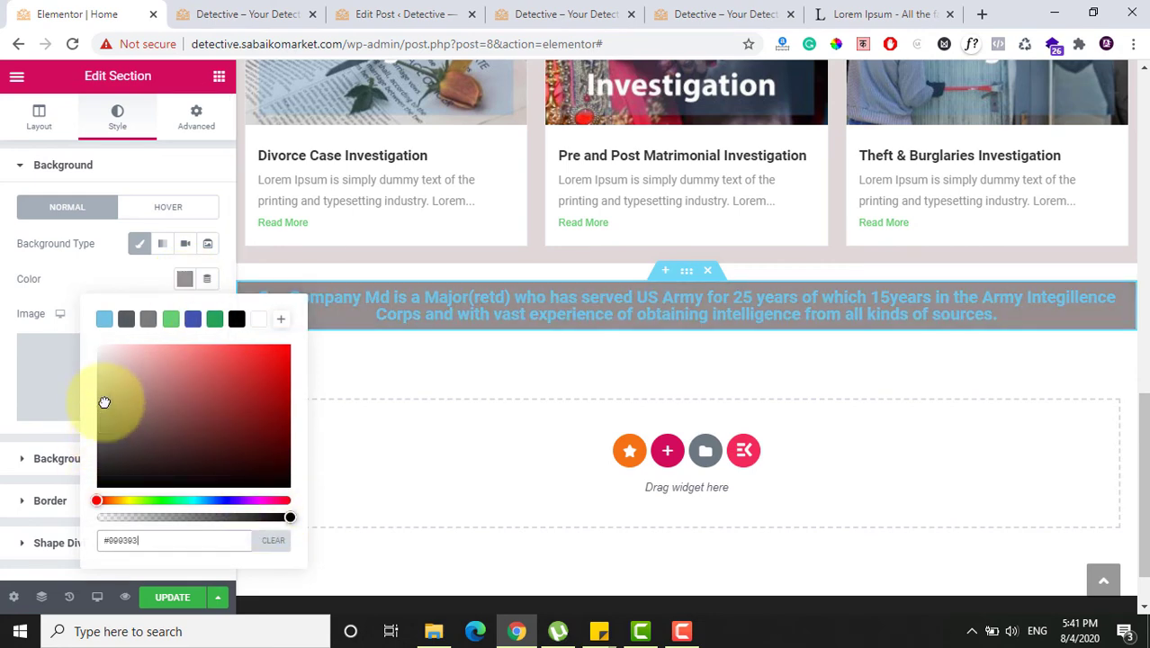
left_click(6, 389)
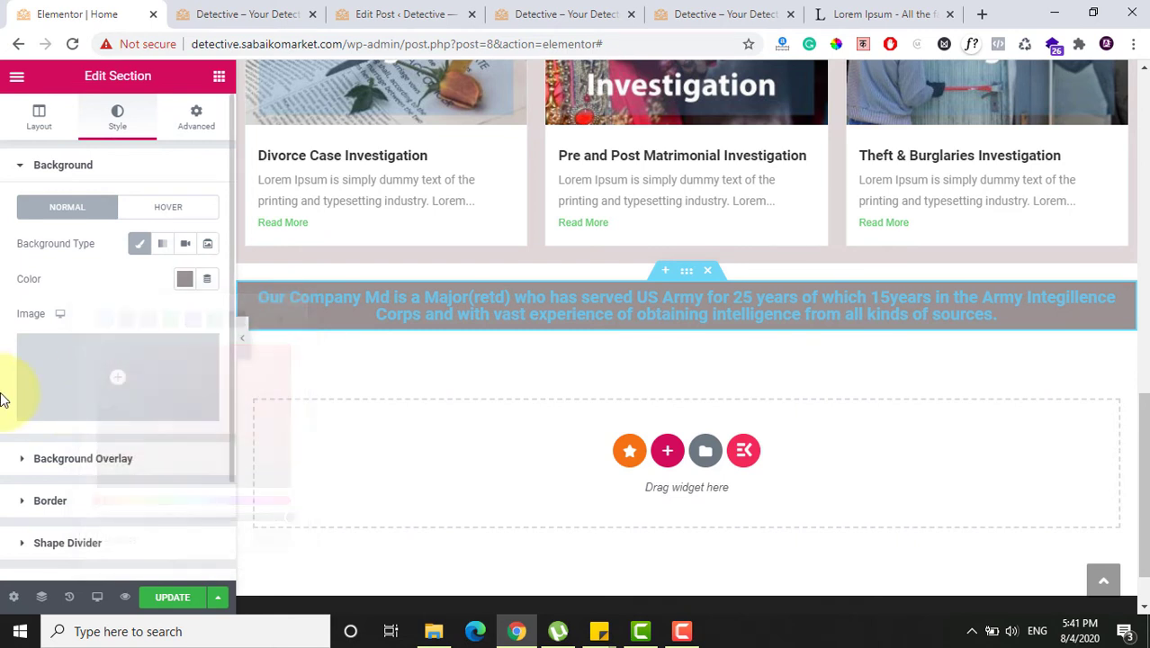
Step: Set the text colour of the "Our Company Md" heading to white
left_click(611, 295)
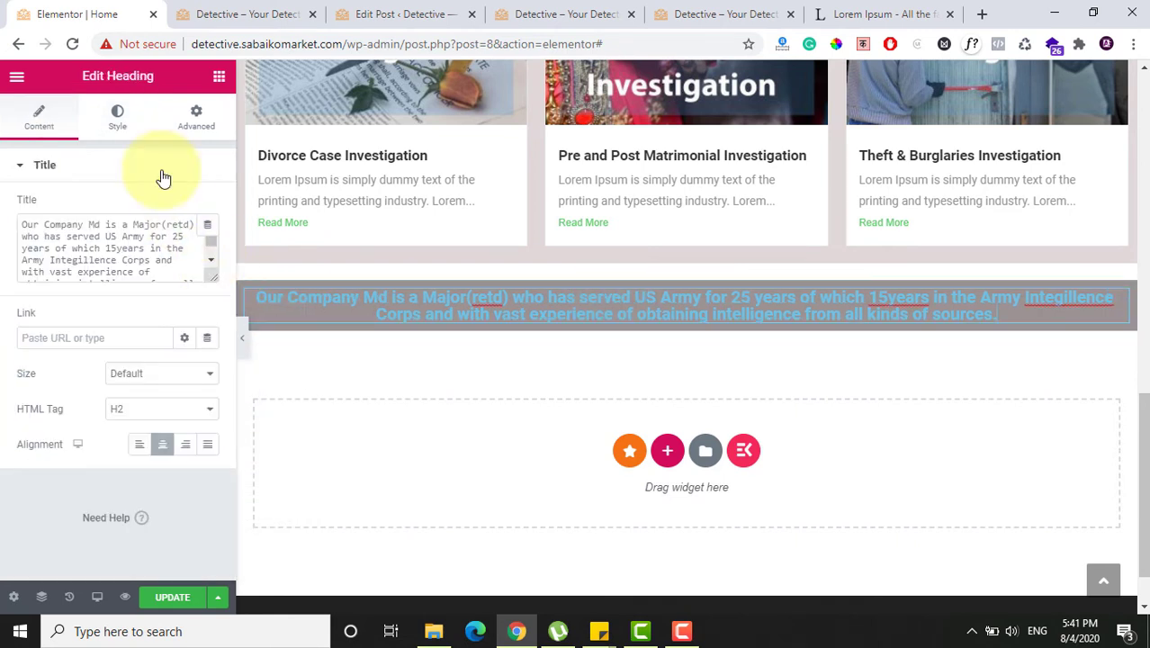
left_click(118, 120)
left_click(208, 243)
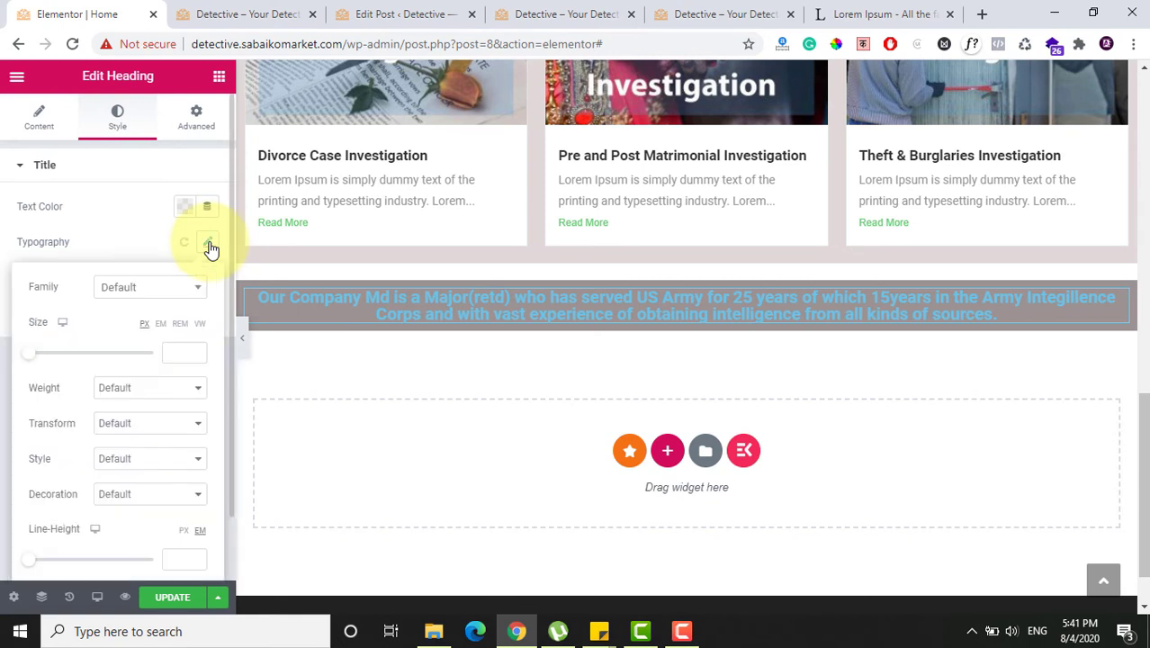
left_click(184, 209)
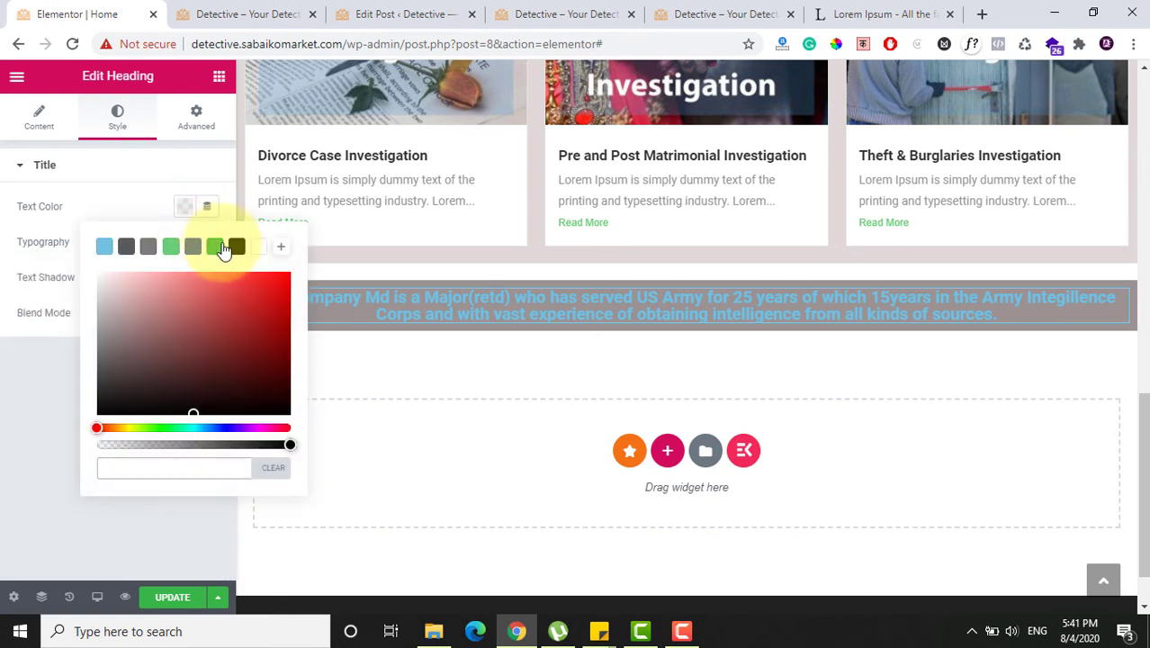
left_click(256, 250)
left_click(3, 462)
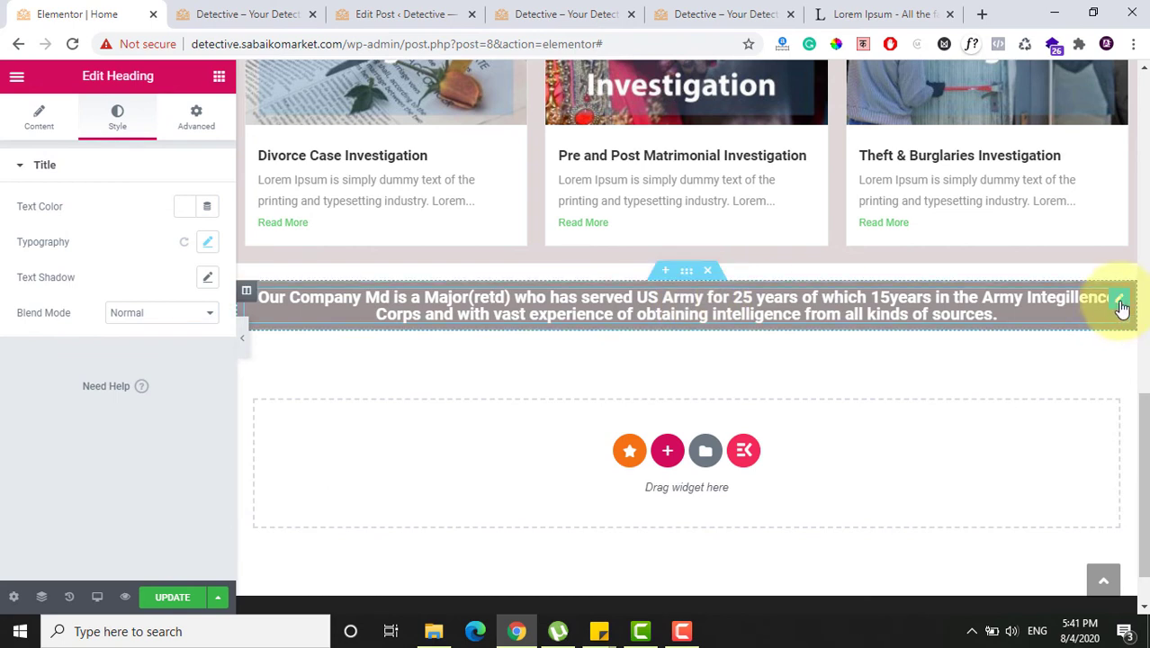
Step: Unlink the "Our Company Md" heading's padding values, set the top and bottom padding to 20 px, and save the page
left_click(202, 130)
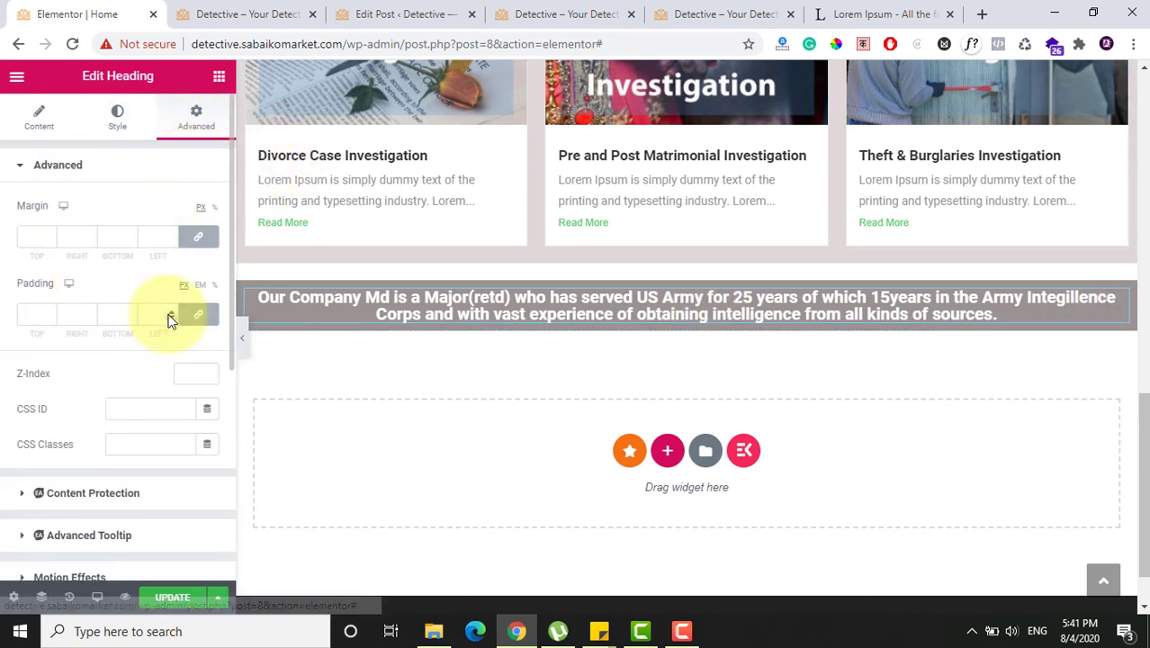
left_click(201, 317)
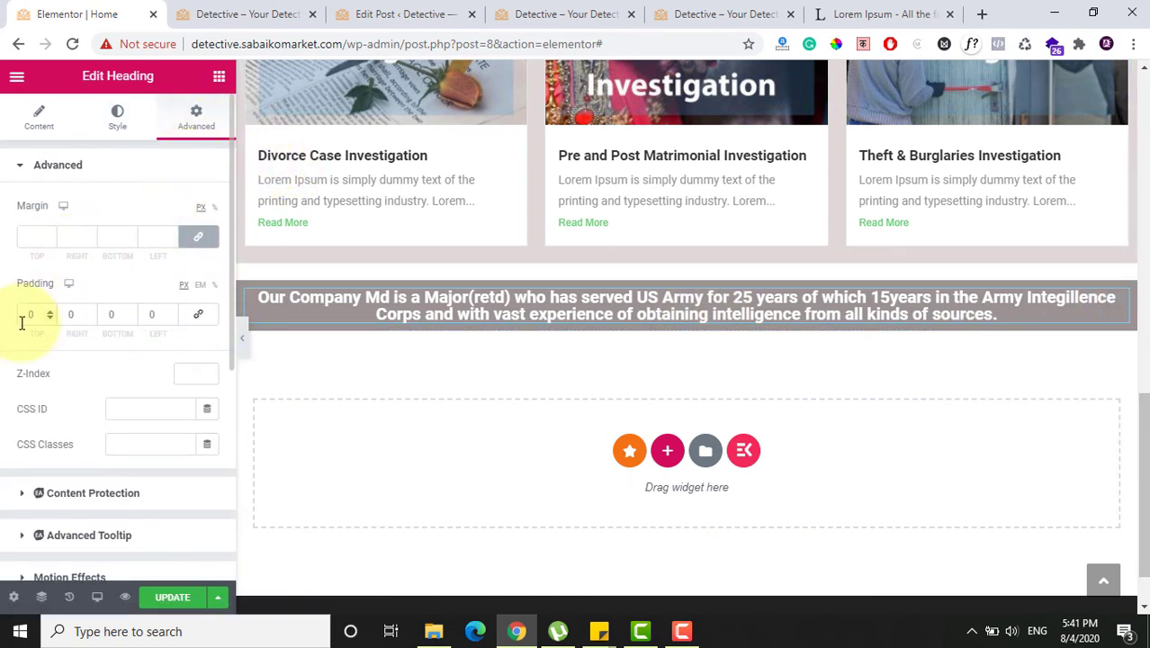
key("Up")
key("Up")
key("Up")
key("Up")
key("Up")
key("Up")
key("Up")
key("Up")
key("Up")
key("Up")
key("Up")
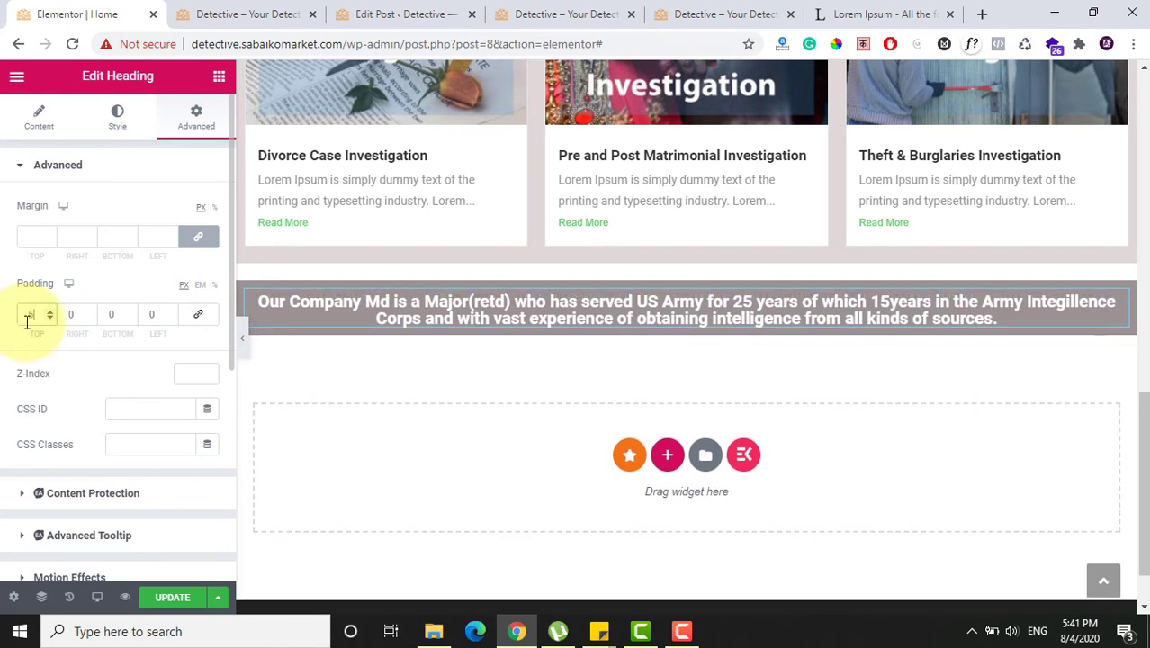
key("Up")
key("Up")
key("Up")
key("Up")
key("Up")
key("Up")
key("Up")
key("Up")
key("Up")
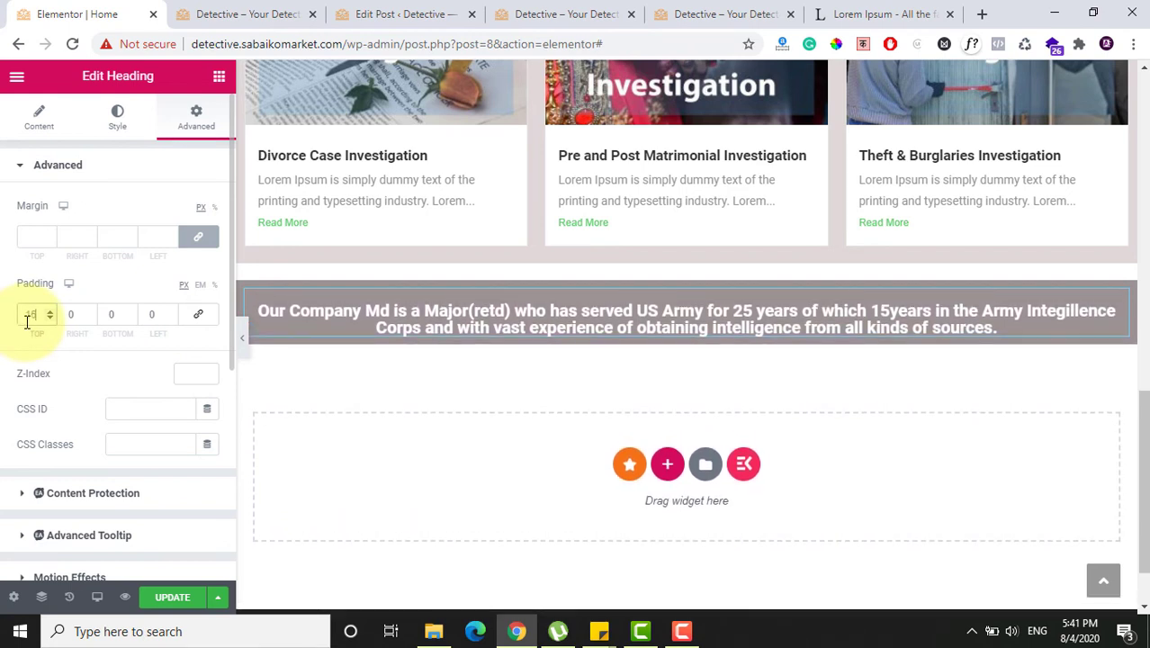
left_click(123, 314)
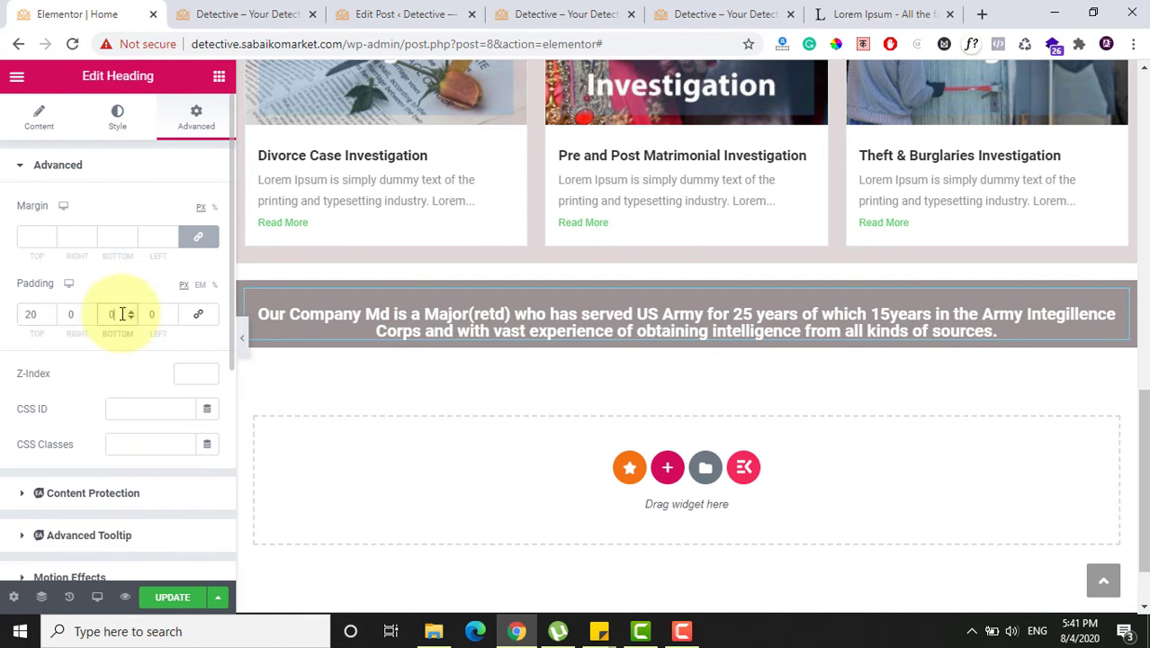
type("20")
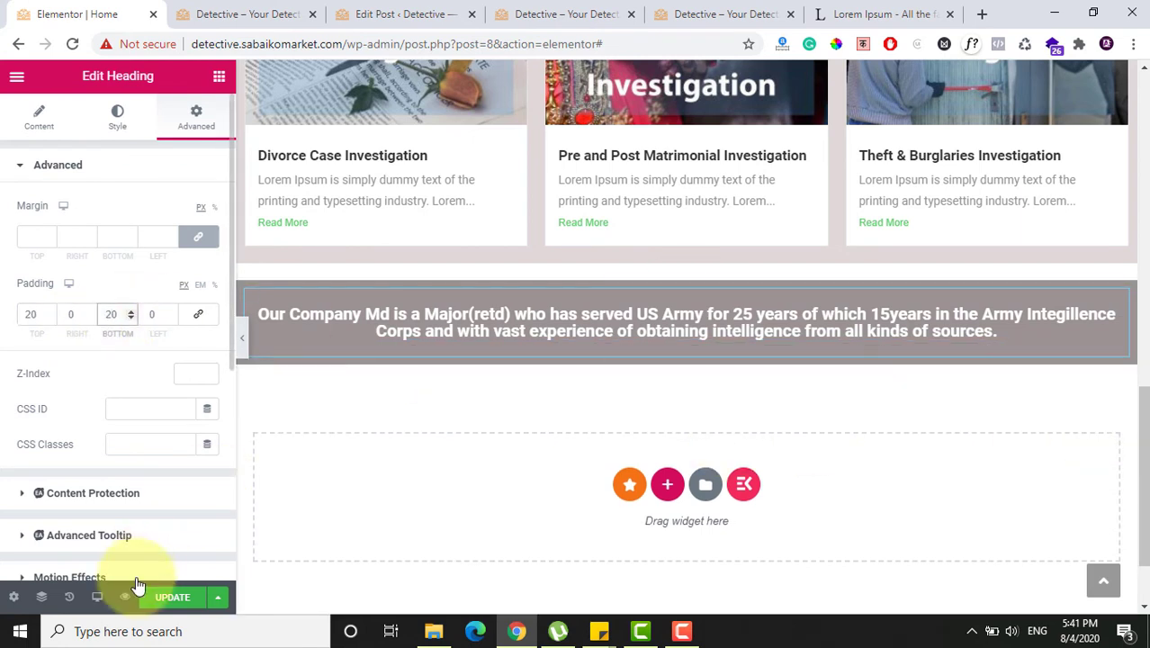
left_click(167, 597)
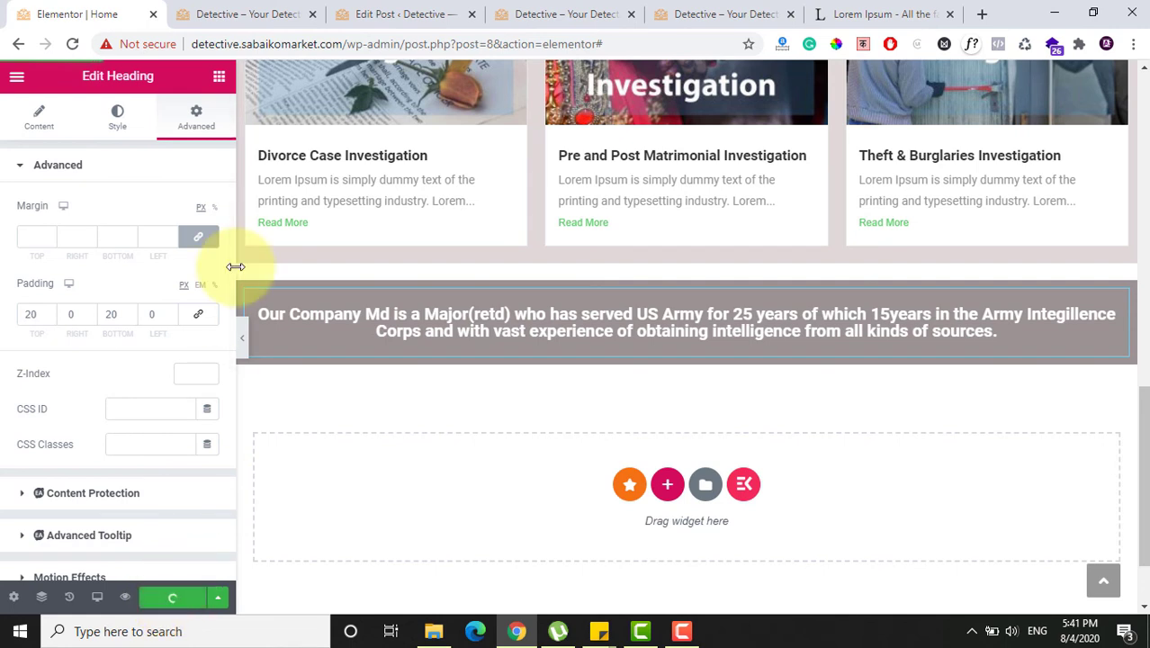
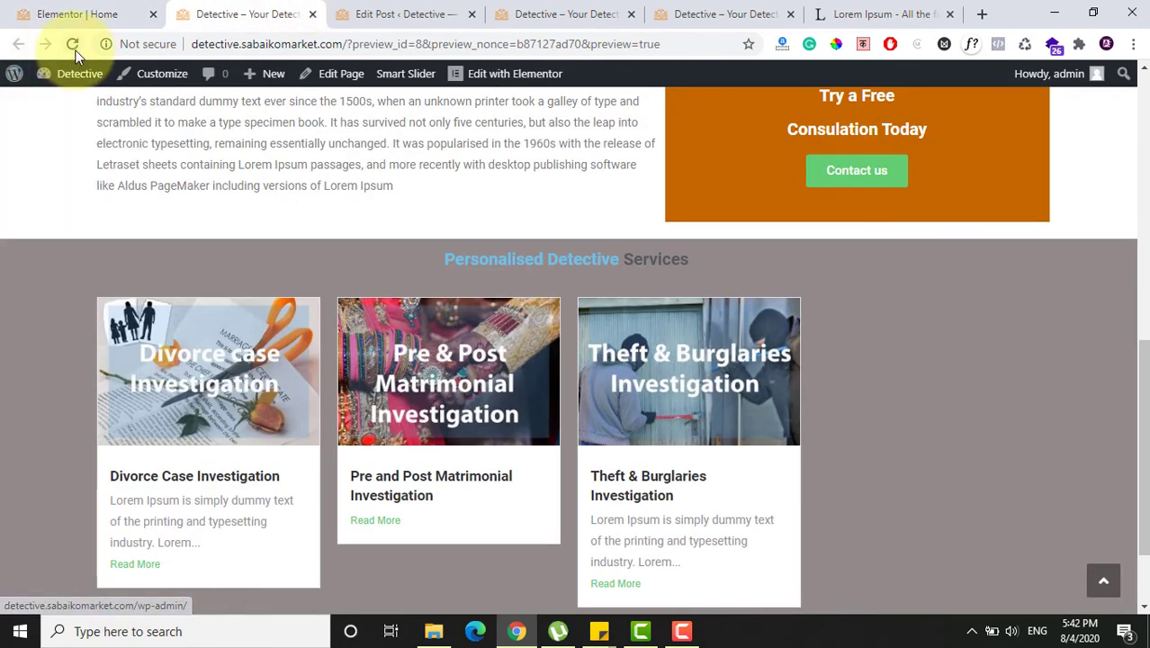
Step: Reload the homepage preview and review the page from the header slider down to the footer
left_click(75, 52)
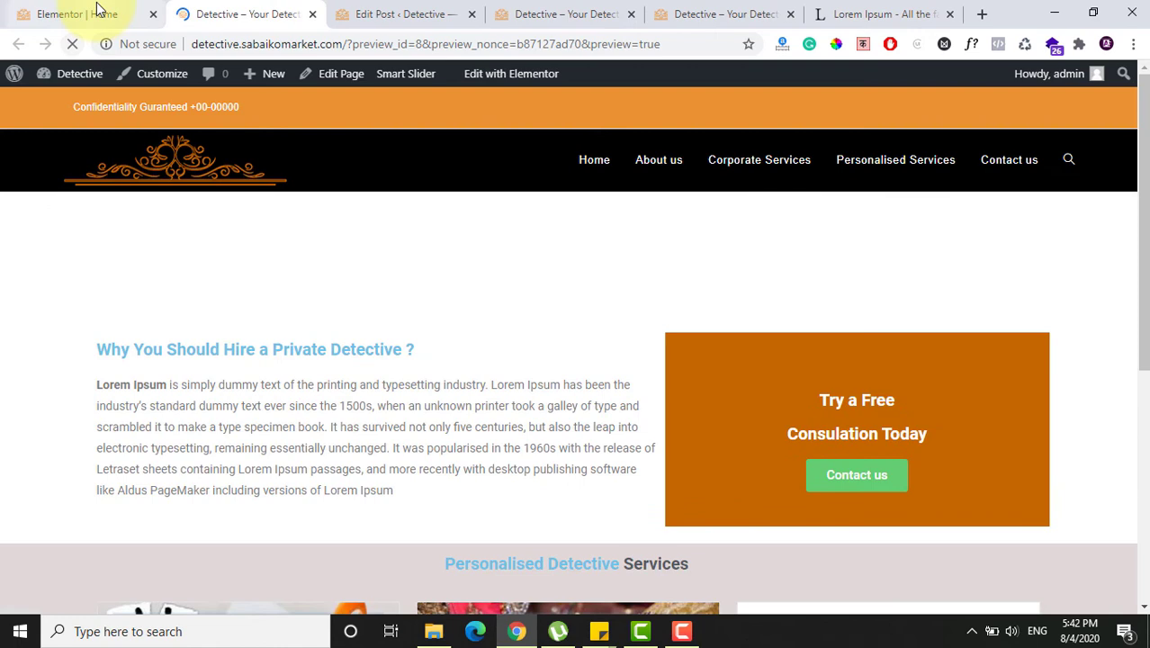
left_click(95, 12)
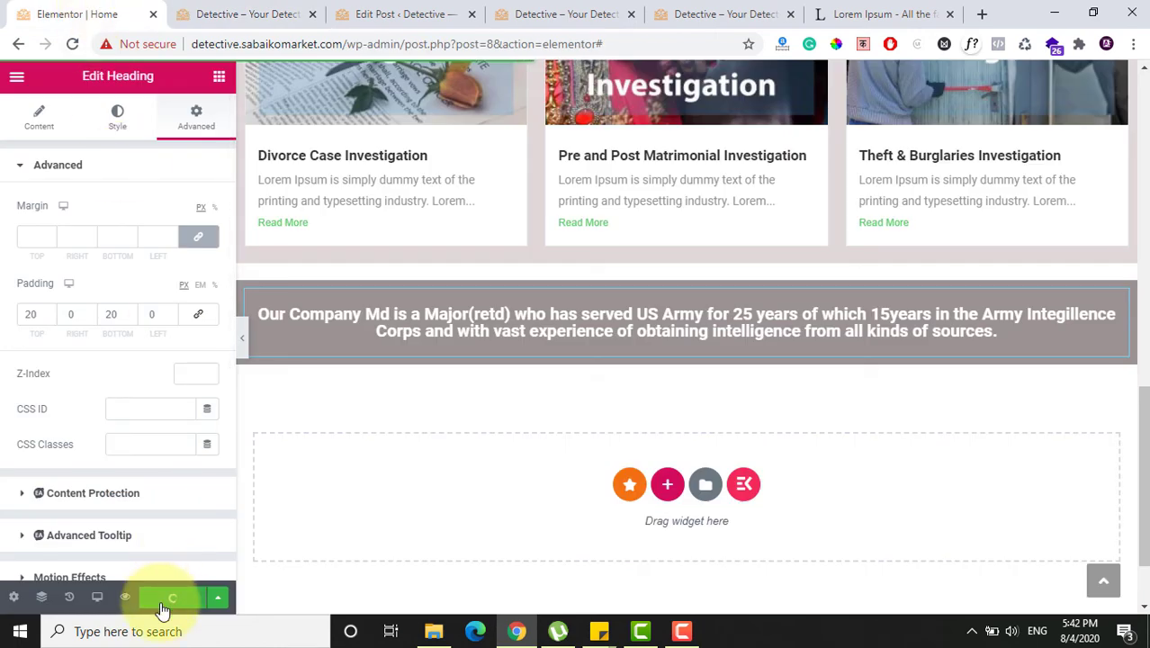
left_click(225, 11)
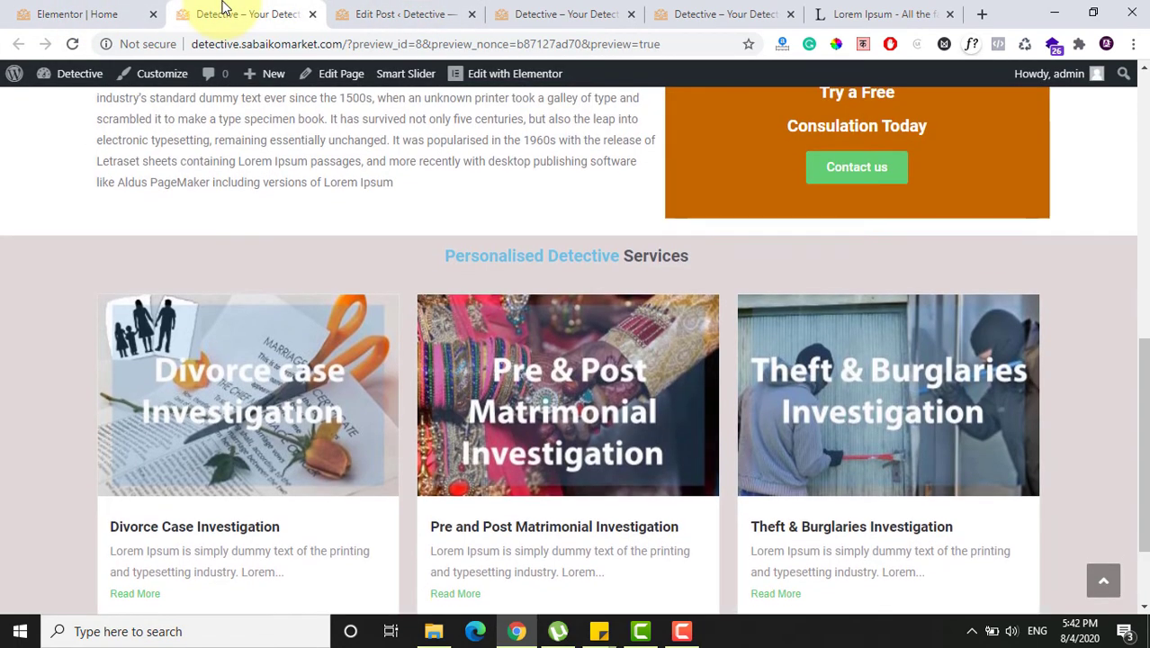
key("Down")
key("Up")
key("Up")
key("Up")
key("Up")
key("Up")
key("Up")
key("Up")
key("Up")
key("Up")
key("Up")
key("Up")
key("Up")
key("Up")
key("Up")
key("Up")
key("Up")
key("Up")
key("Up")
key("Up")
key("Up")
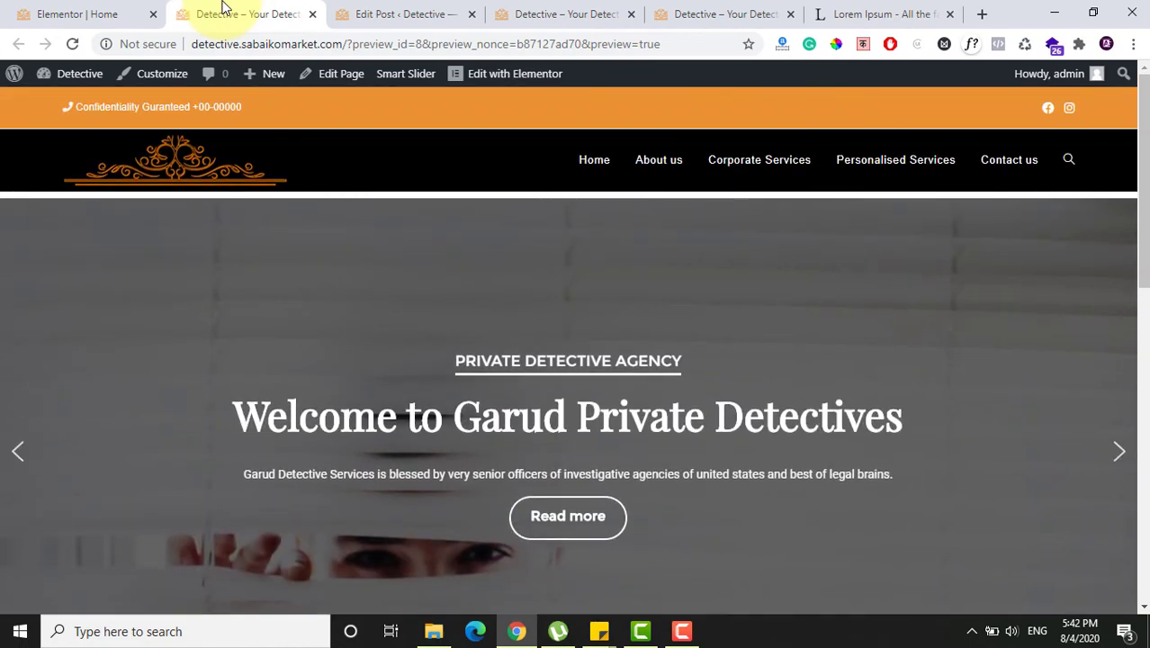
key("Down")
key("Down")
key("Down")
key("Down")
key("Down")
key("Down")
key("Down")
key("Down")
key("Down")
key("Down")
key("Down")
key("Down")
key("Down")
key("Down")
key("Down")
key("Down")
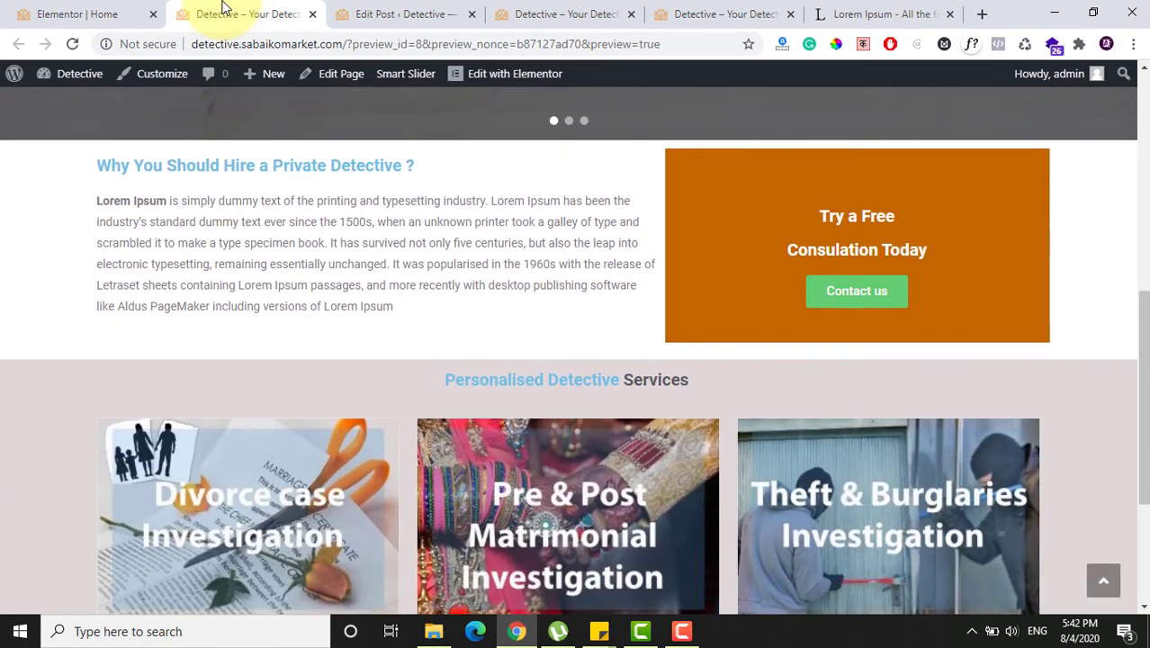
key("Down")
key("Down")
key("Down")
key("Down")
key("Down")
key("Down")
key("Down")
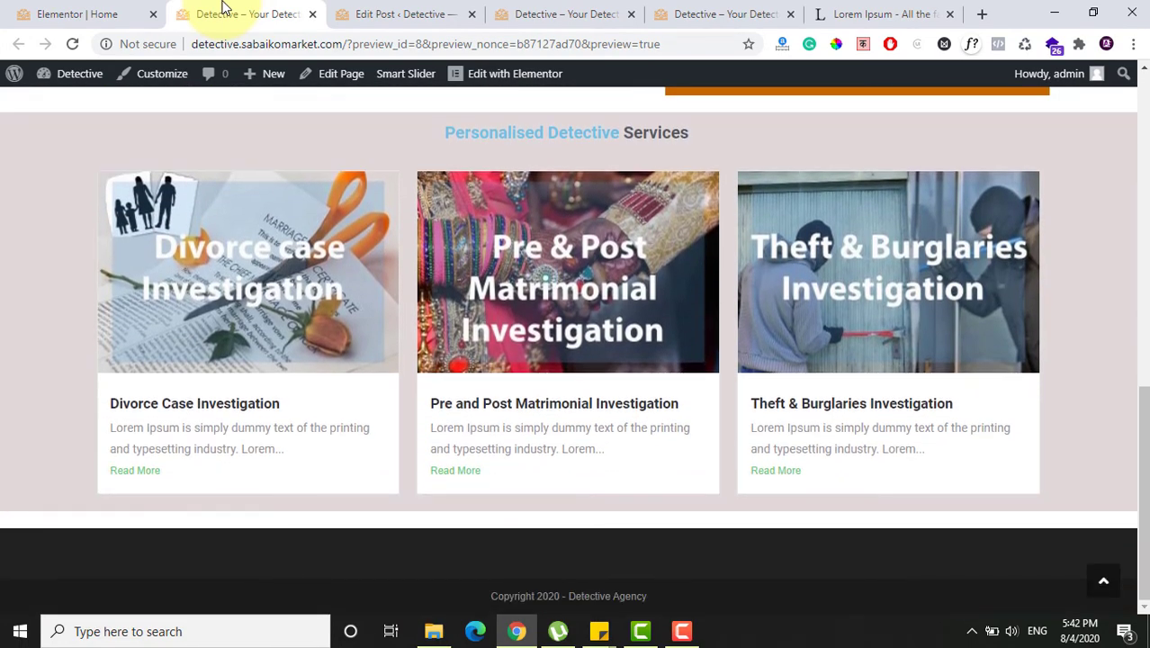
left_click(457, 11)
key("Down")
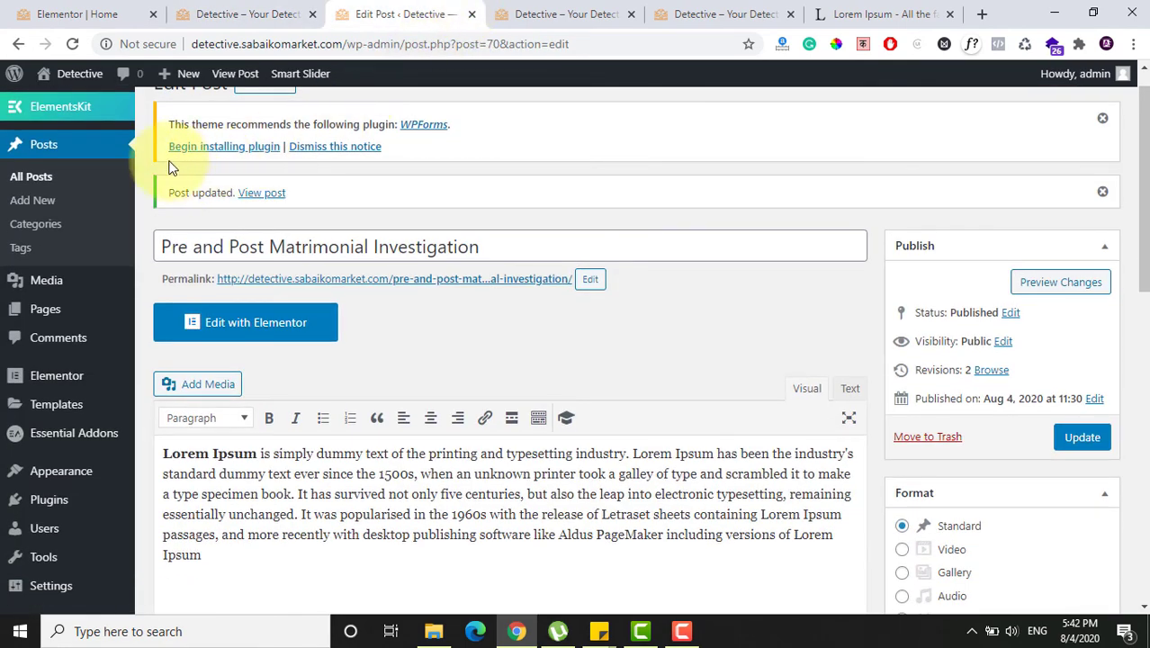
Step: Copy the full title text of the "Our Company Md" heading in the editor, and reload the editor page despite unsaved changes
left_click(112, 11)
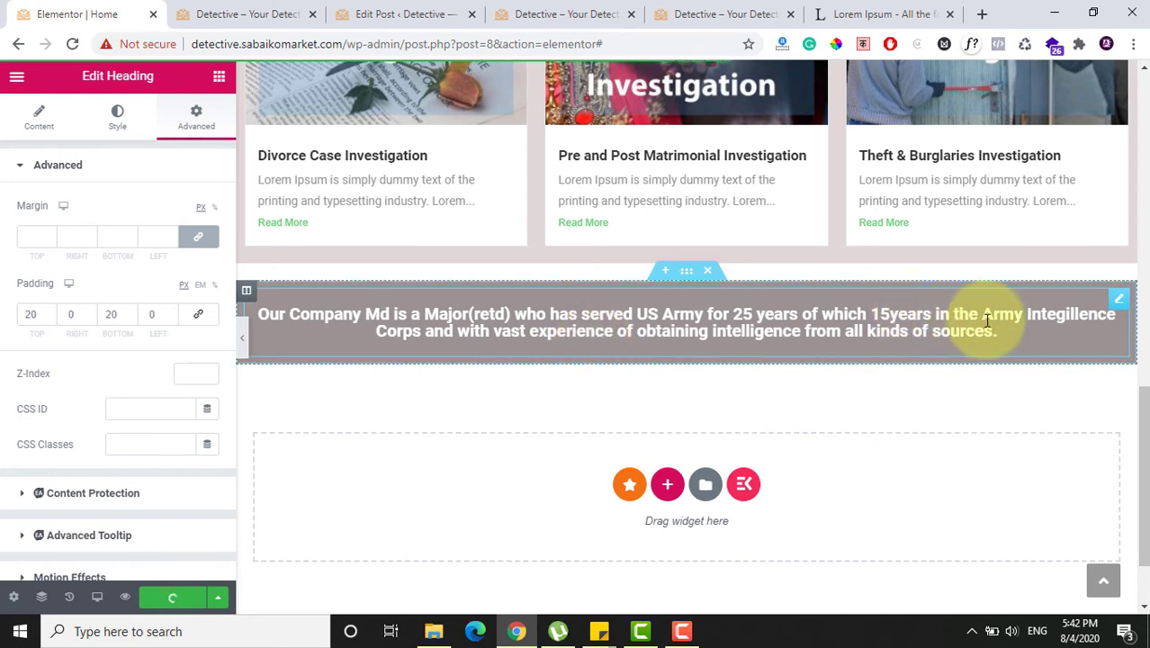
left_click_drag(998, 331, 265, 310)
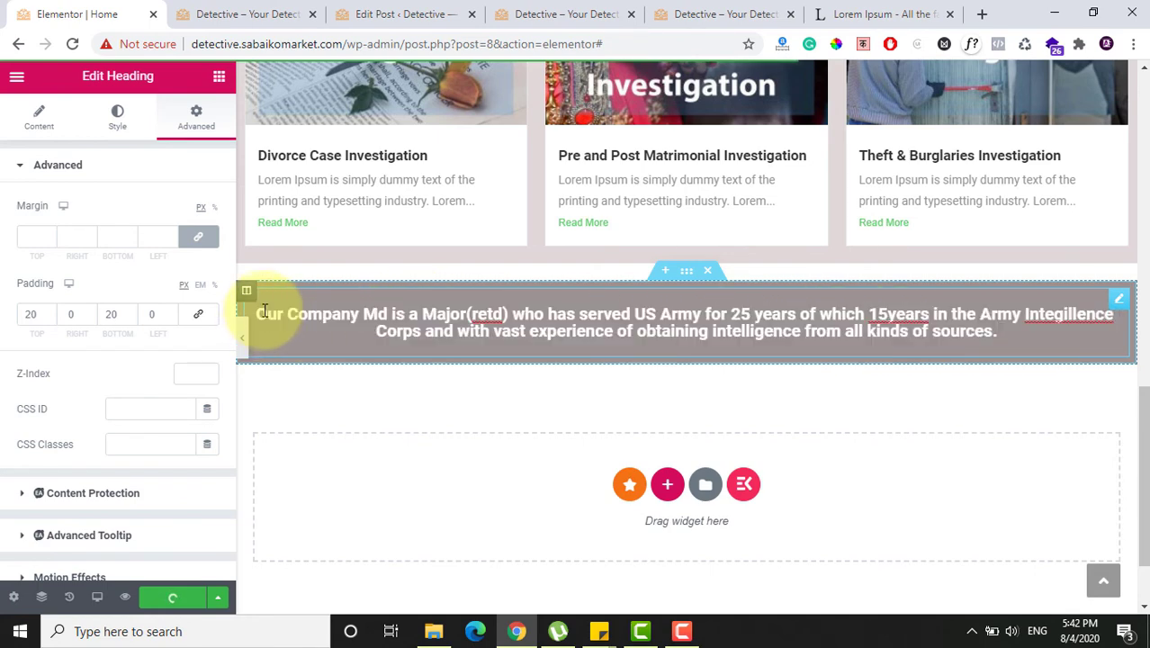
left_click(39, 115)
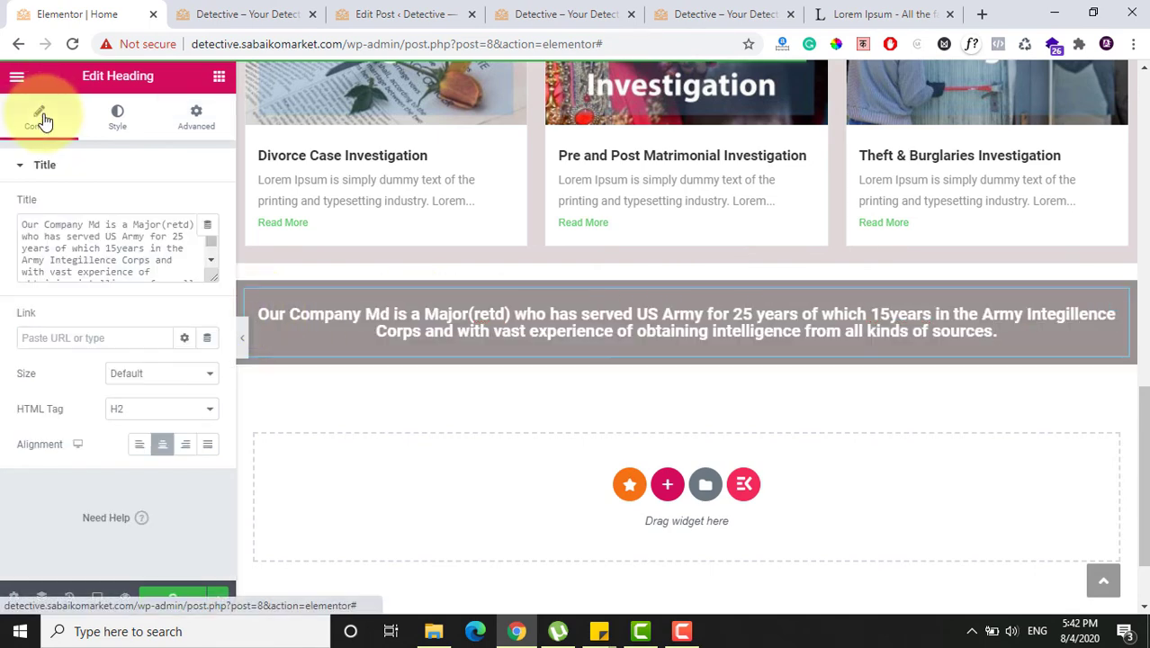
triple_click(123, 235)
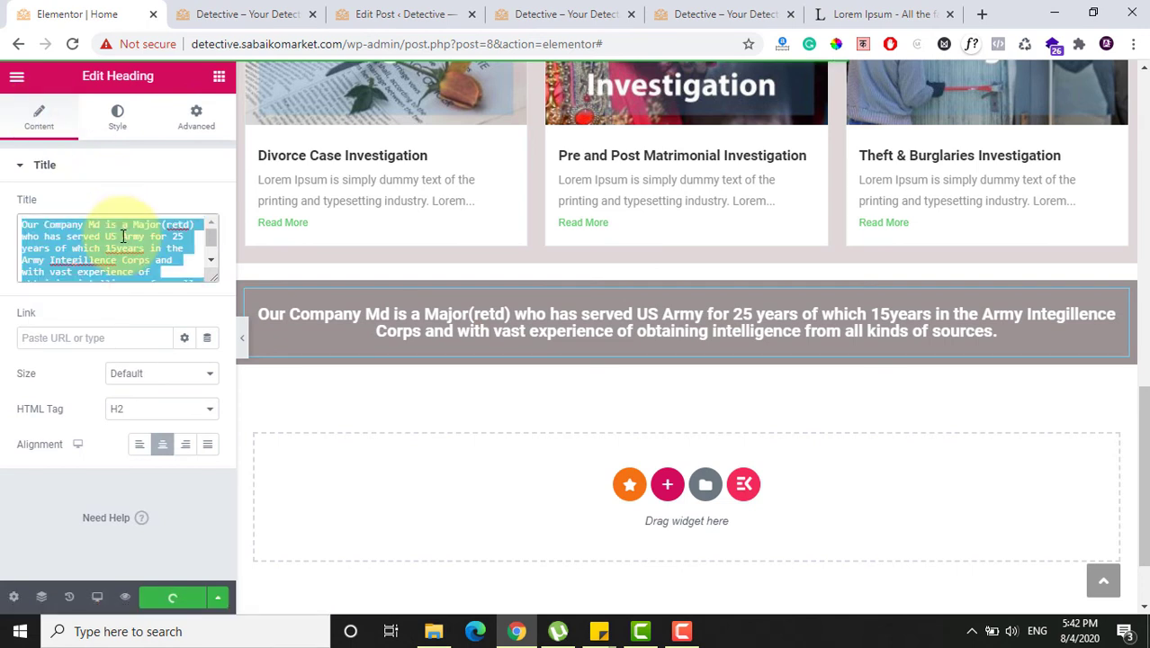
left_click(73, 44)
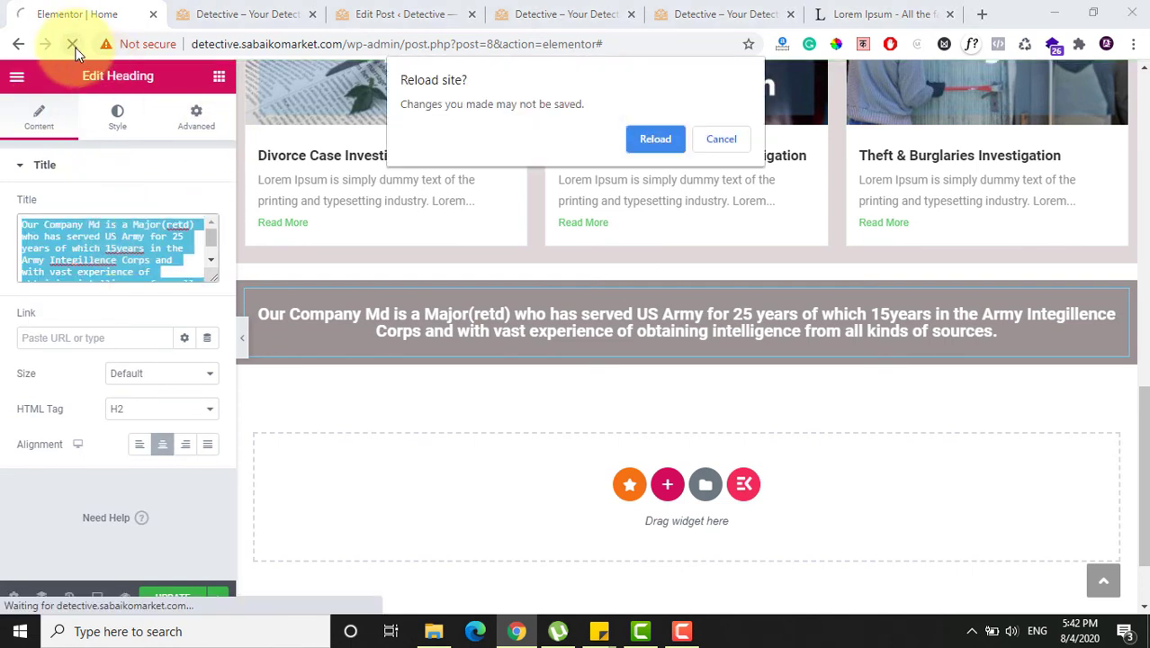
left_click(660, 139)
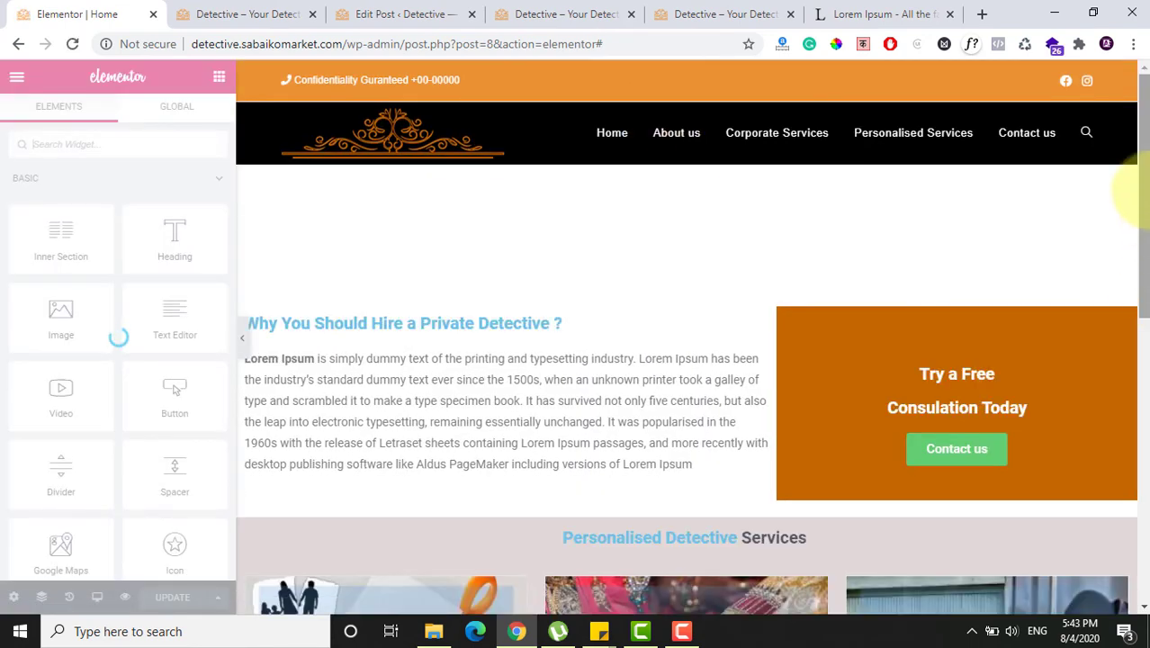
Step: Add a single-column section below the Personalised Detective Services grid and place a Heading widget in it
scroll(1132, 308, "down", 3)
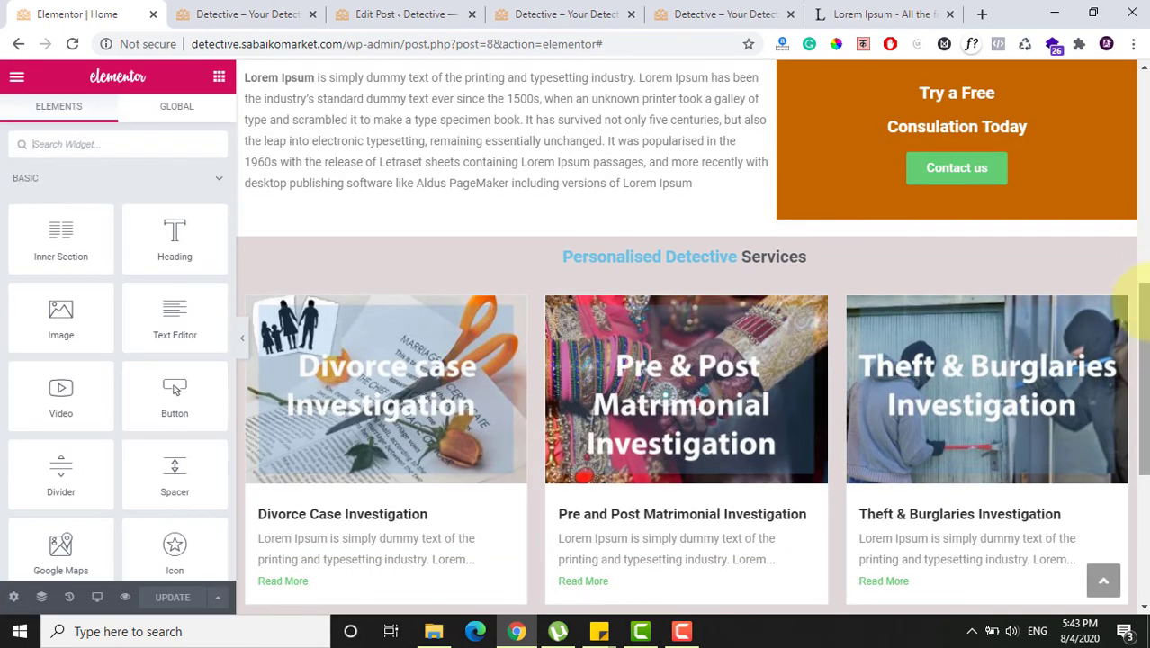
scroll(1132, 307, "down", 4)
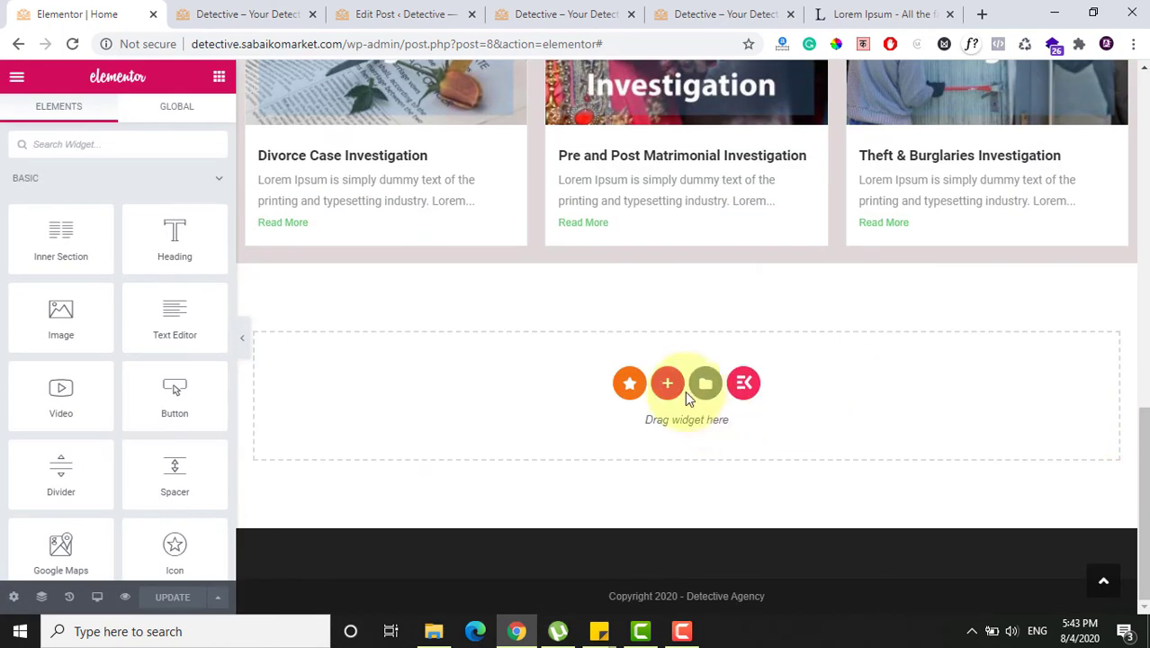
left_click(667, 385)
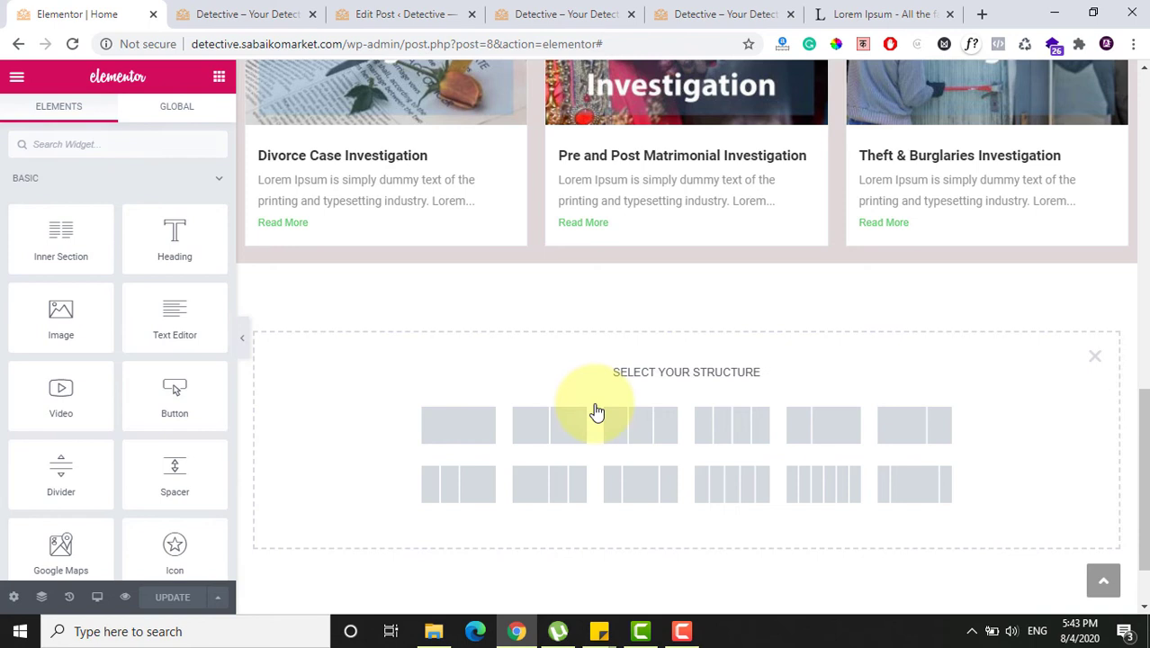
left_click(469, 435)
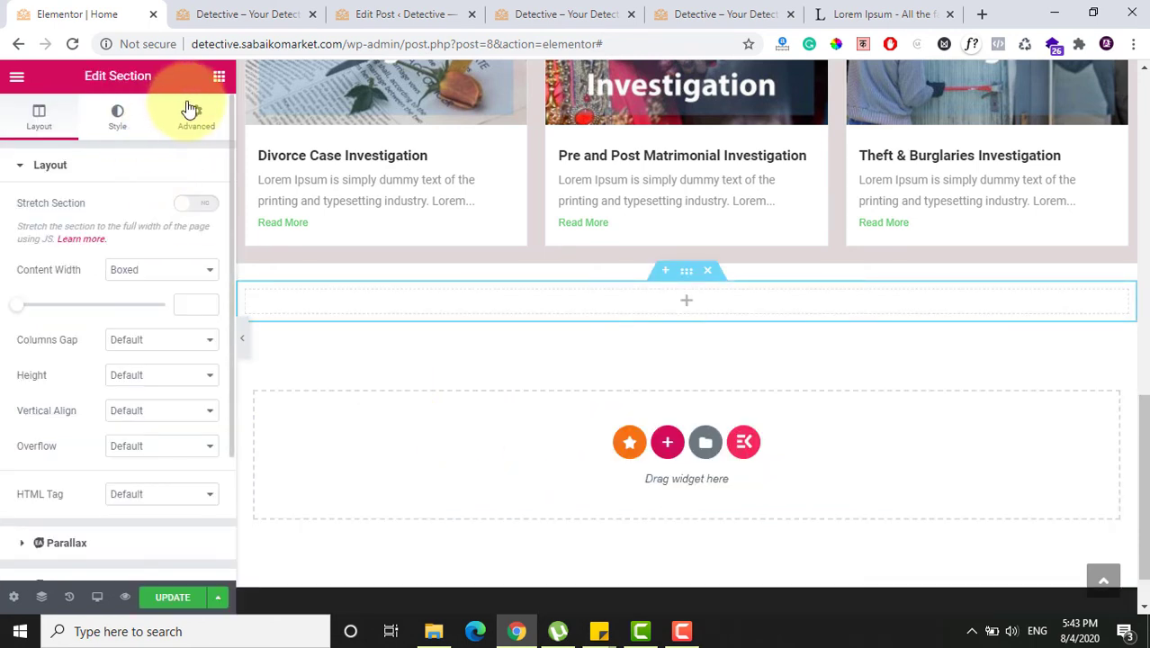
left_click(214, 79)
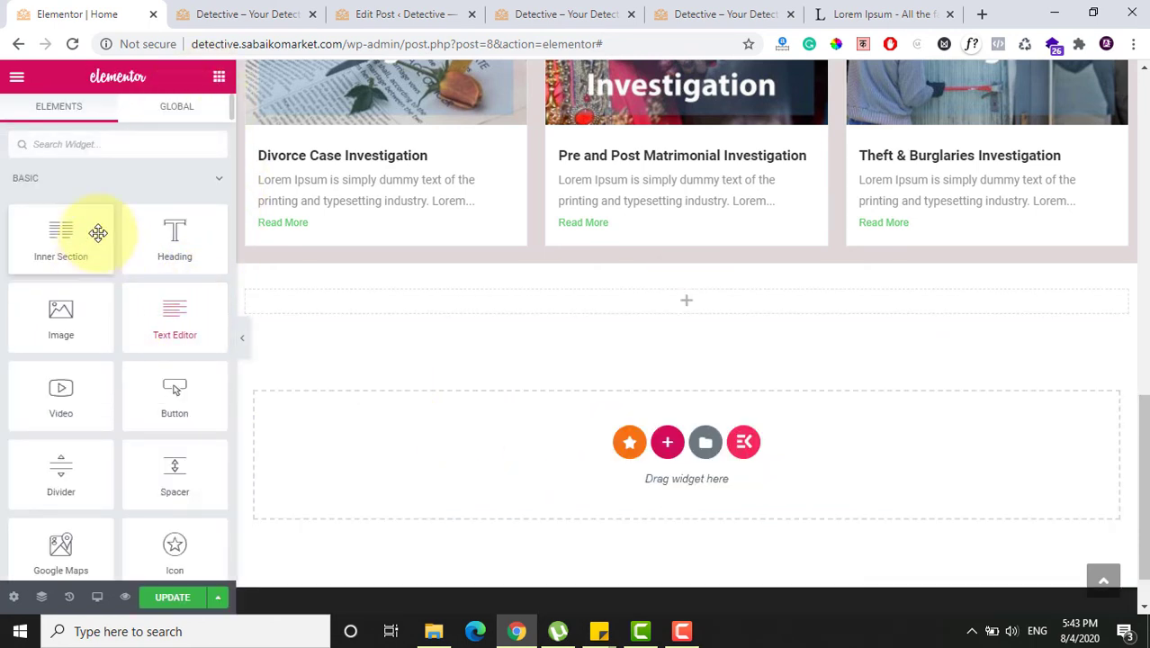
left_click_drag(198, 243, 626, 307)
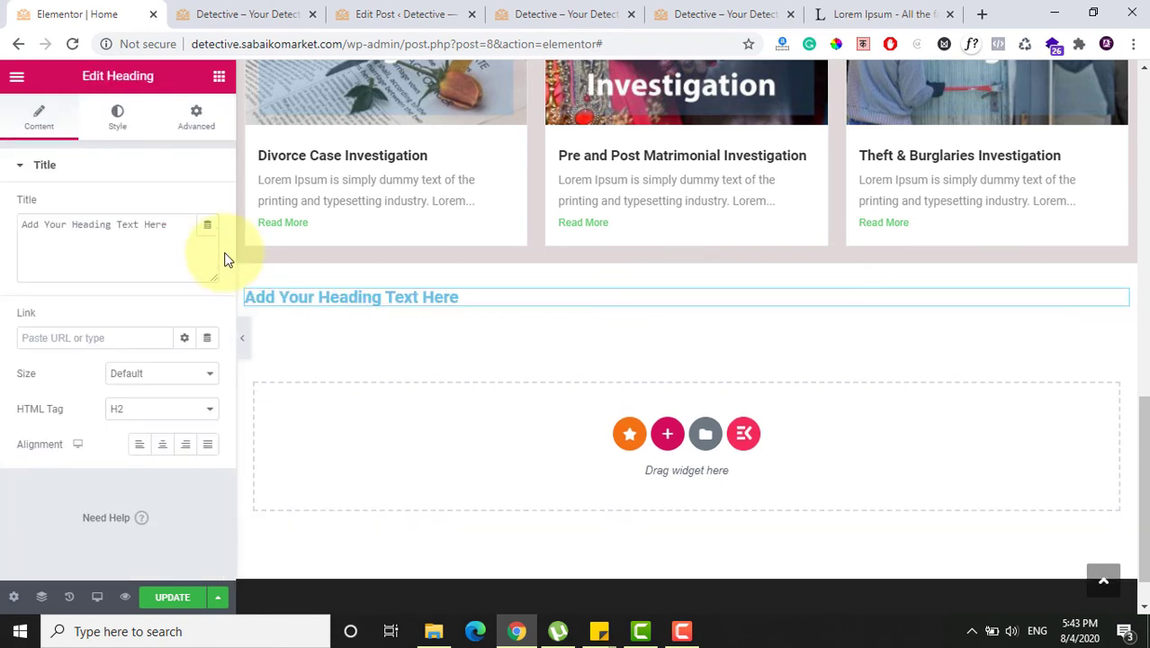
Step: Replace the new heading's title with the copied statement beginning "Our Company Md is a Major(retd)" and centre the heading
left_click(169, 218)
type("Our Company Md is a Major(retd) who has served US Army for 25 years of which 15years in the Army Intelligence Corps and with vast experience of obtaining intelligence from all kinds of sources.")
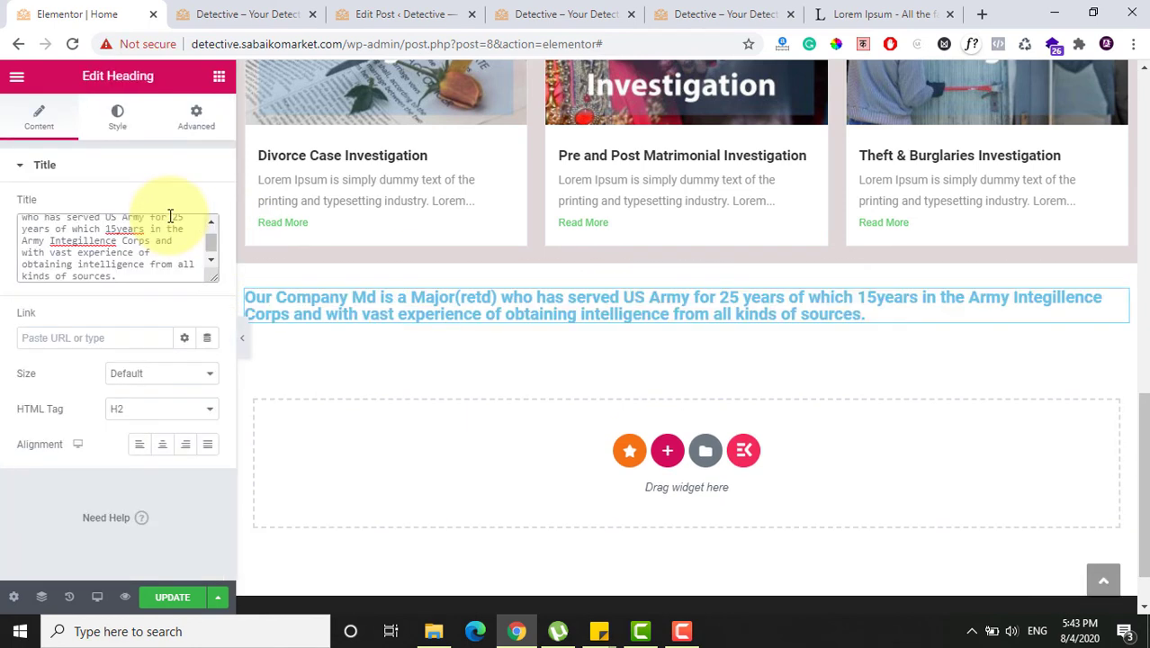
left_click(162, 444)
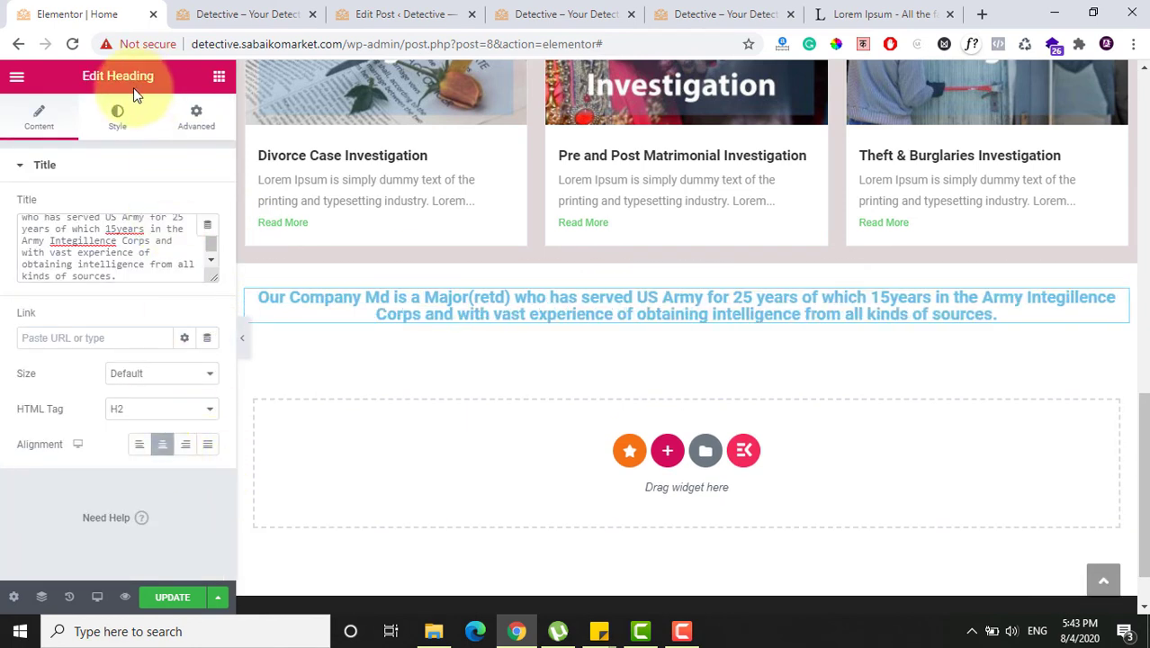
Step: Give the section containing the company statement heading a classic background in the grey #B0AAAA
left_click(114, 120)
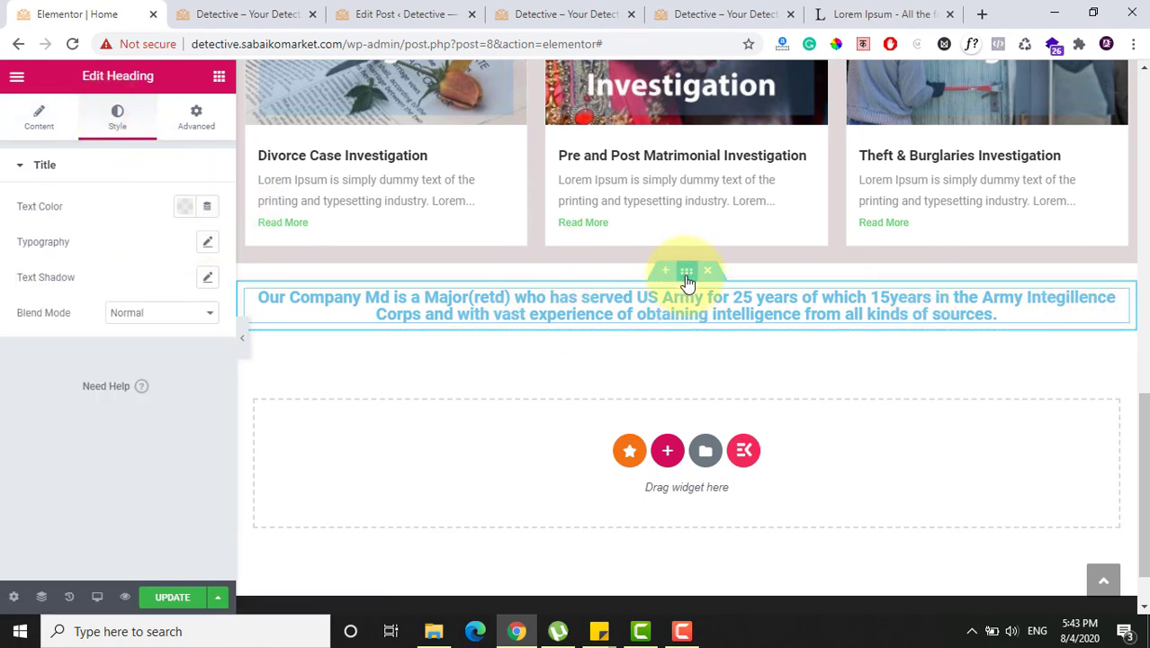
left_click(686, 271)
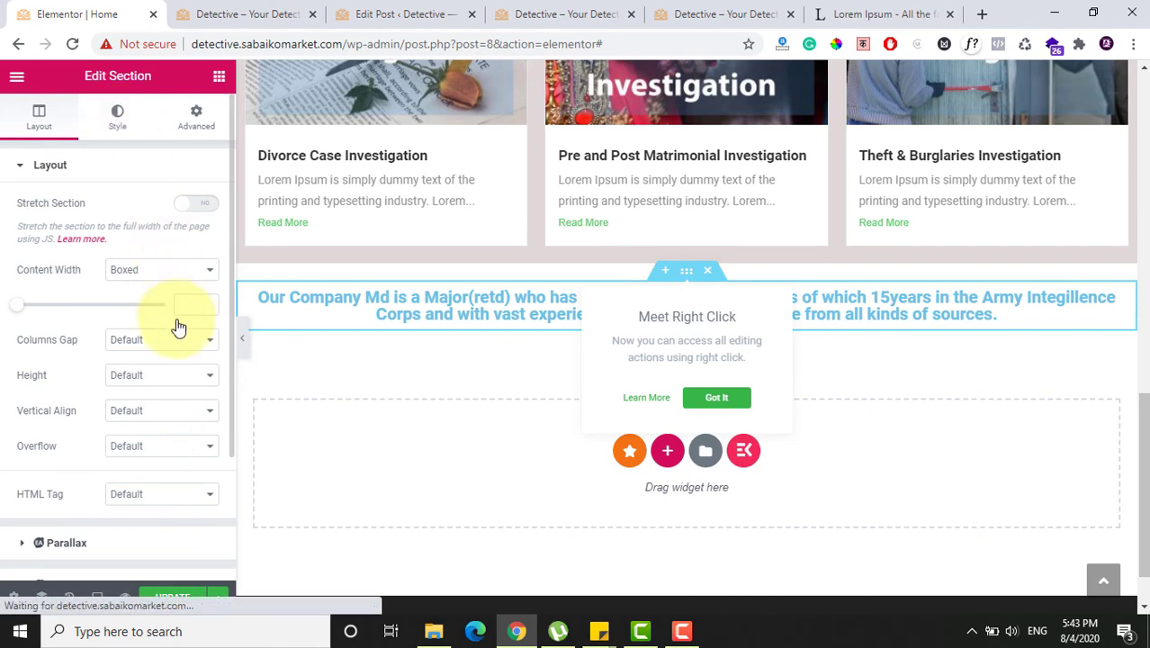
left_click(117, 117)
left_click(140, 243)
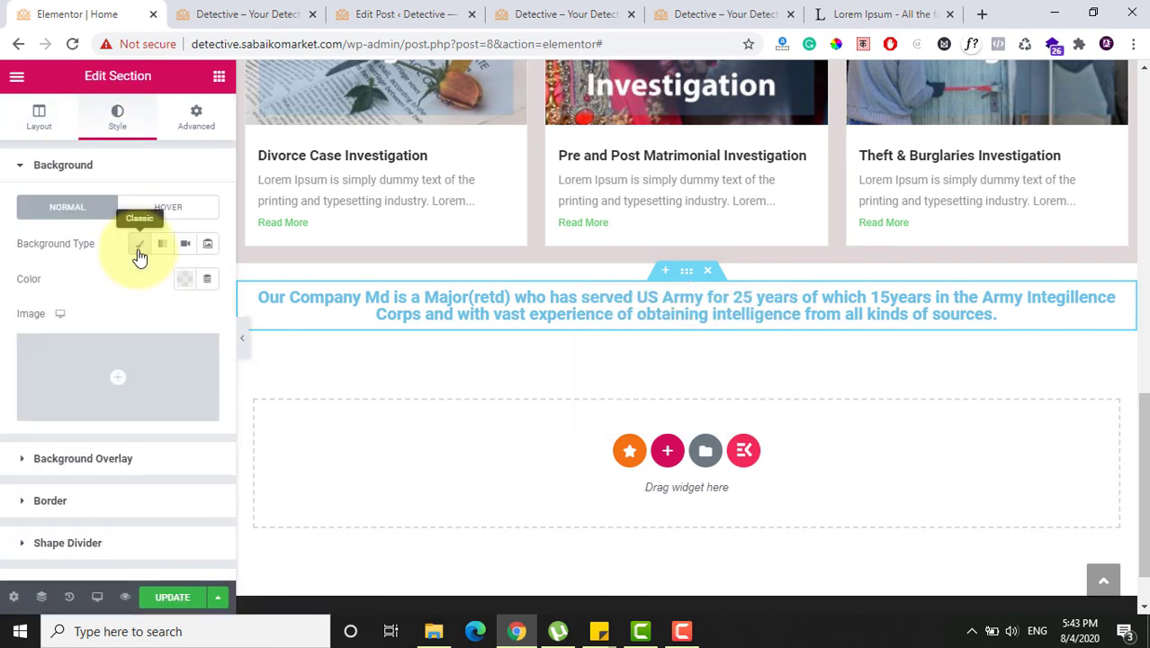
left_click(184, 283)
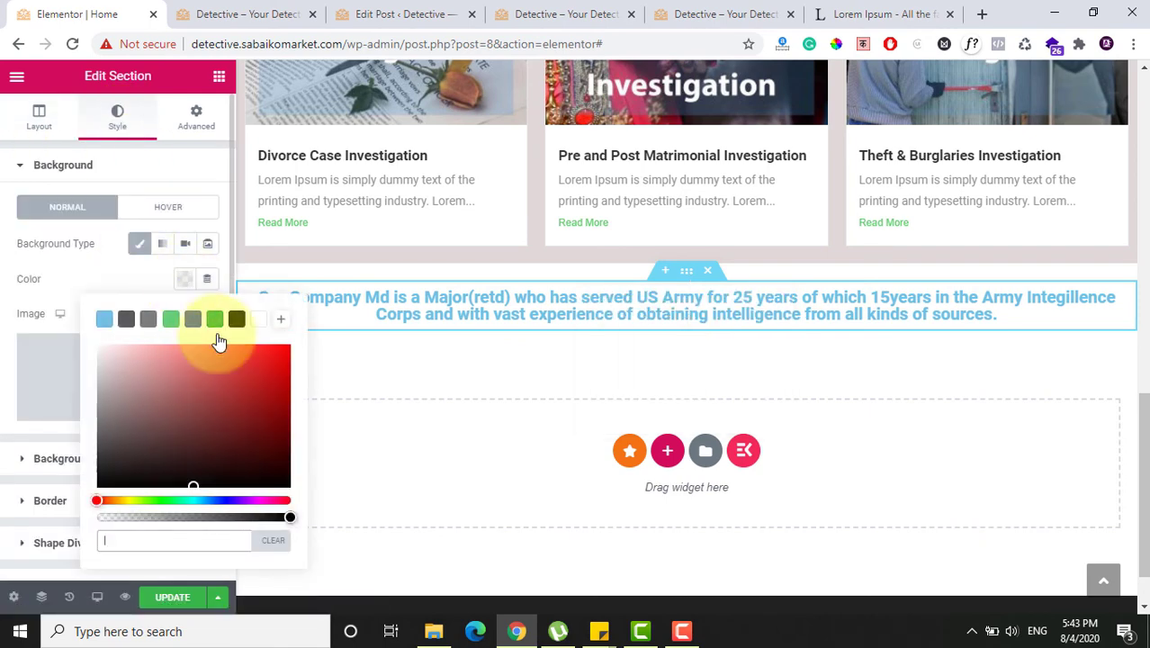
left_click(106, 392)
mouse_move(106, 392)
left_mouse_down()
mouse_move(100, 374)
mouse_move(102, 389)
left_mouse_up()
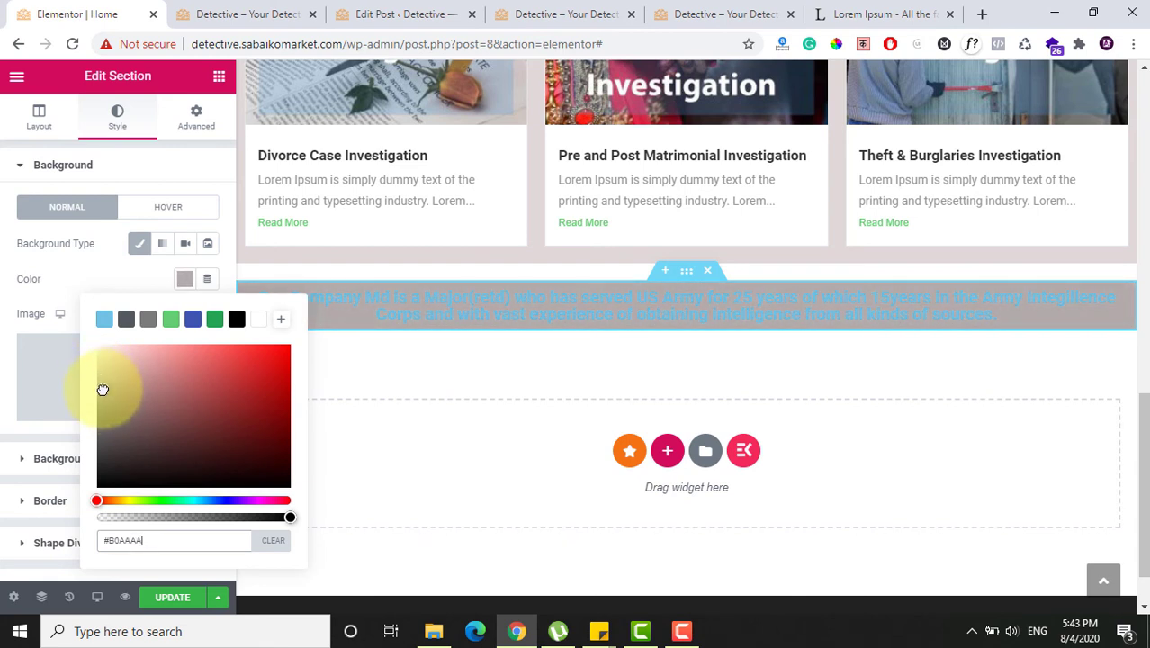
left_click(8, 378)
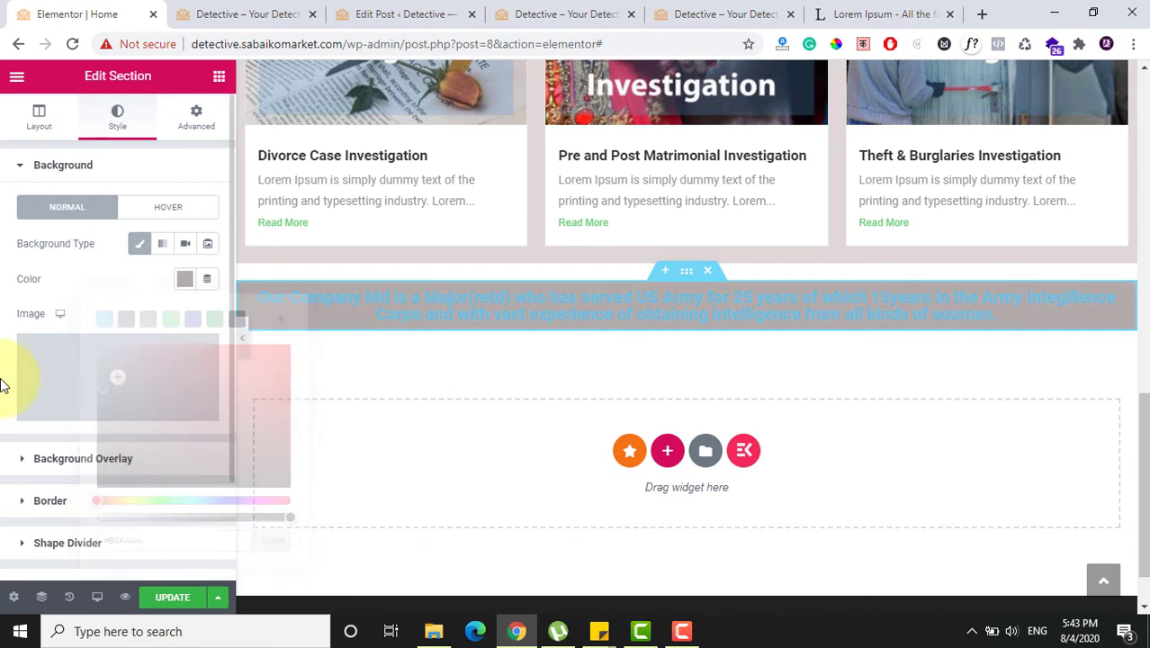
Step: Set the company statement heading's text colour to white (#FFFFFF)
left_click(671, 314)
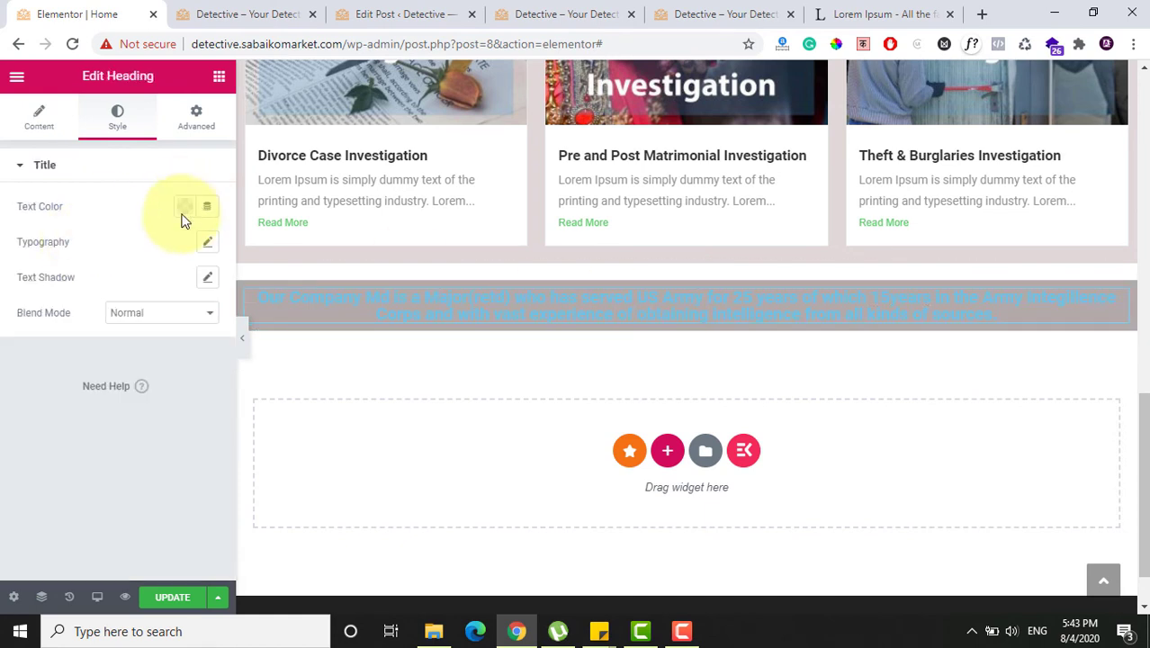
left_click(185, 209)
left_click(259, 248)
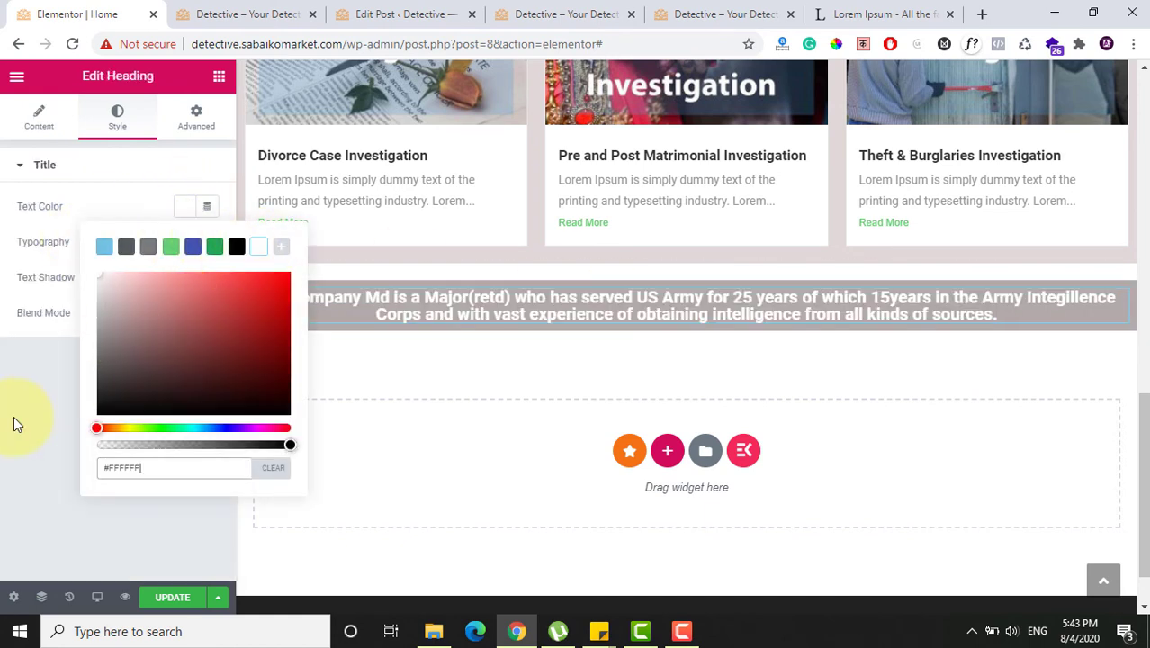
left_click(13, 415)
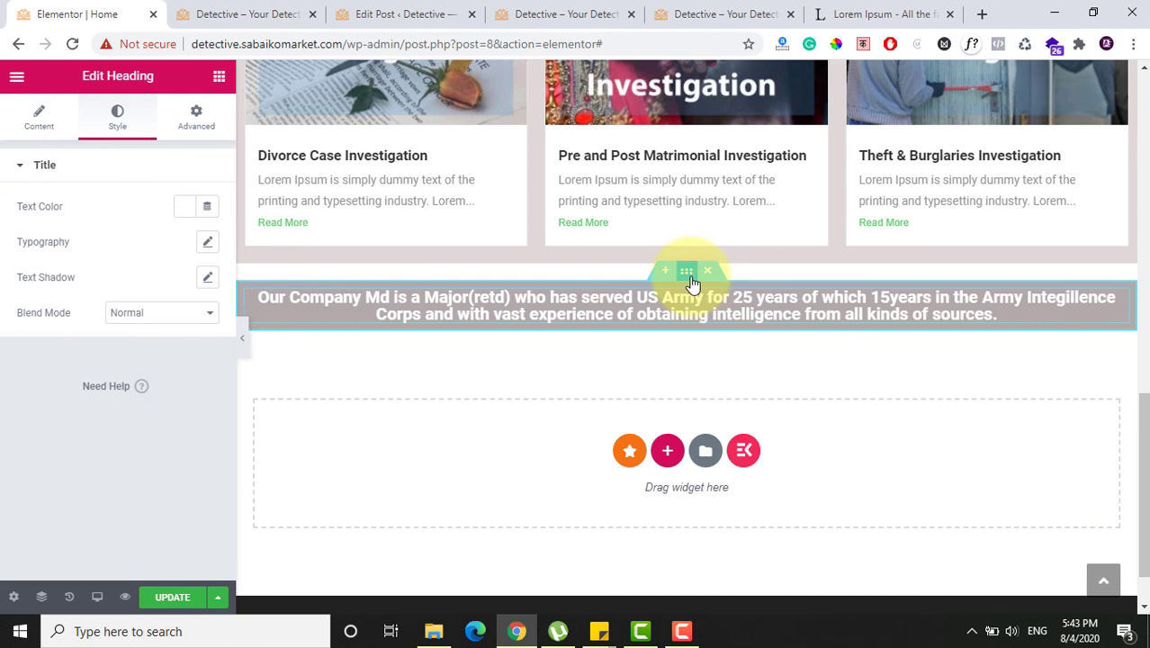
Step: Unlink the company statement section's padding values, set the top and bottom padding to 20 px, and save the page
left_click(687, 271)
left_click(121, 158)
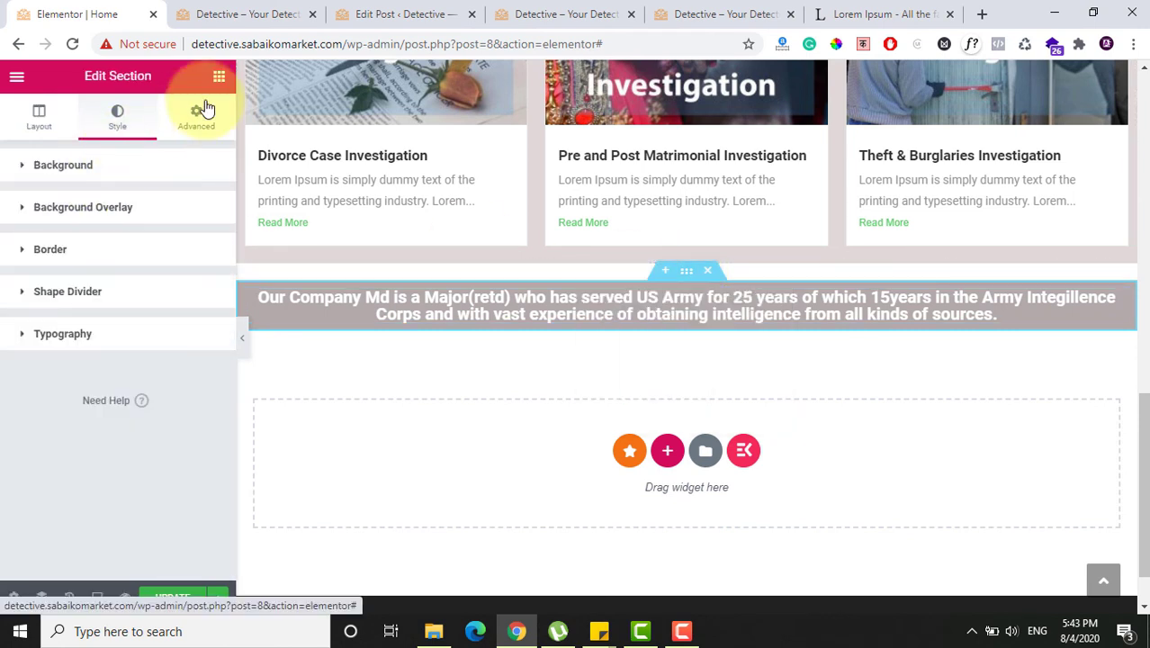
left_click(198, 115)
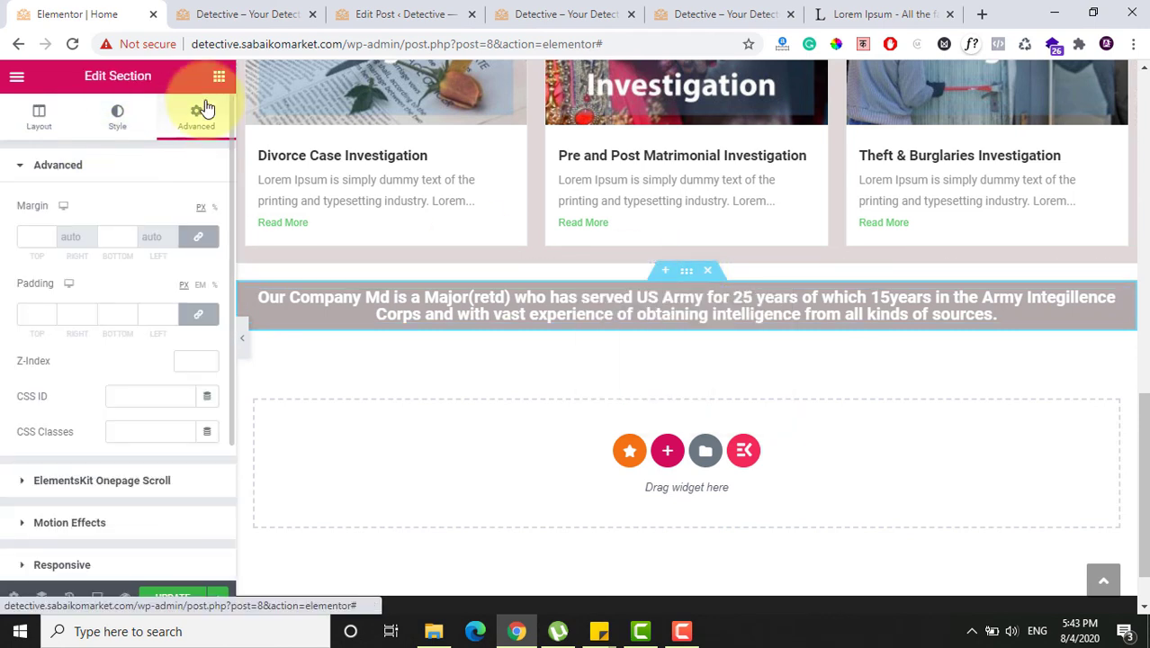
left_click(196, 315)
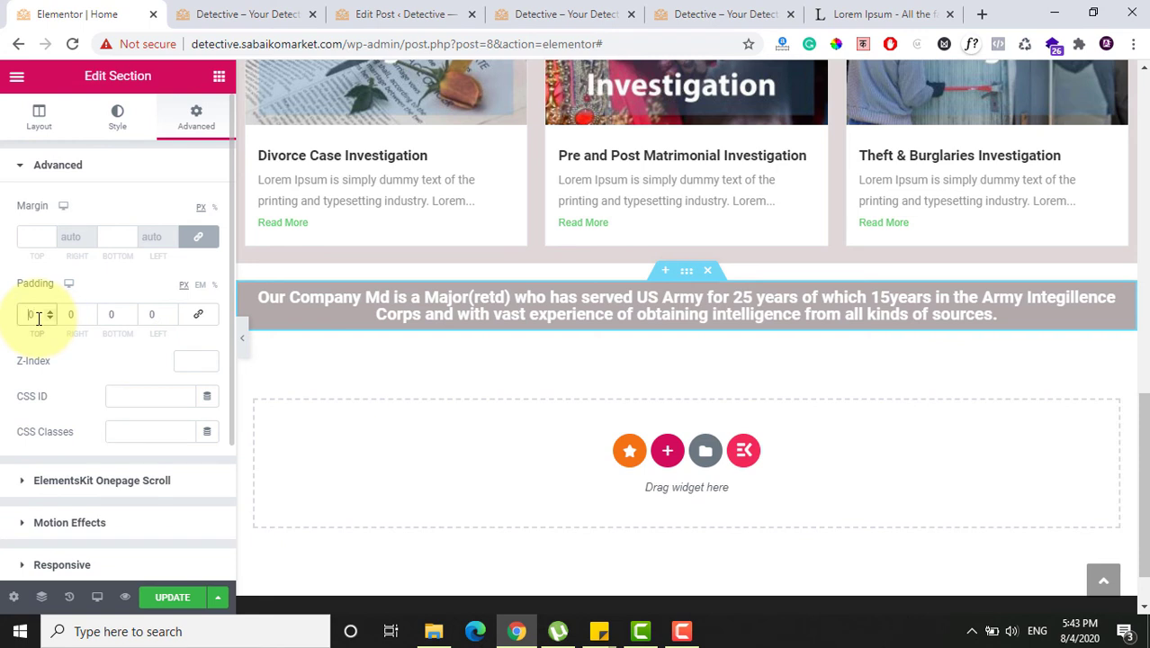
type("20")
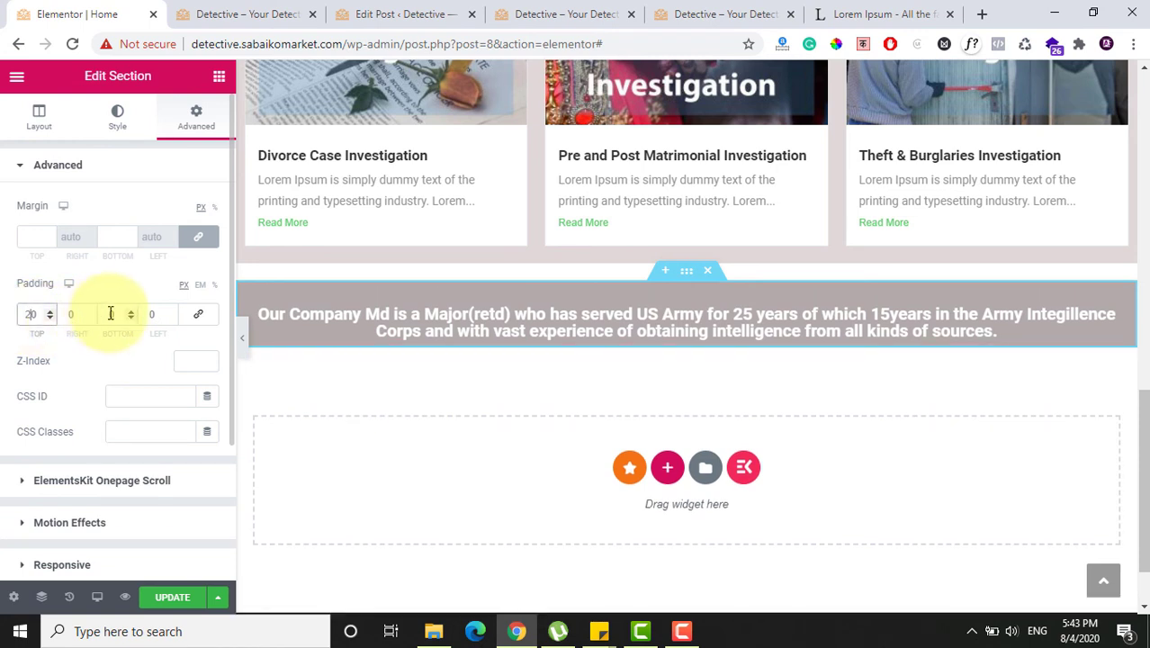
type("20")
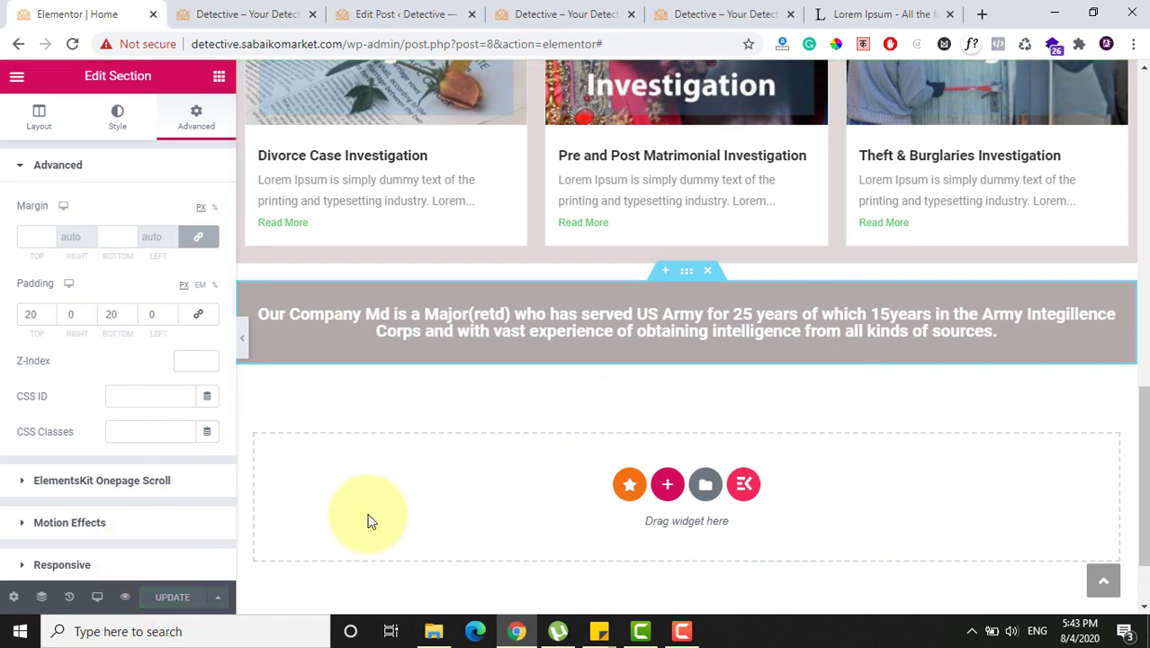
Step: Preview the page, examine the company statement banner below the services grid, and return to the editor
left_click(125, 604)
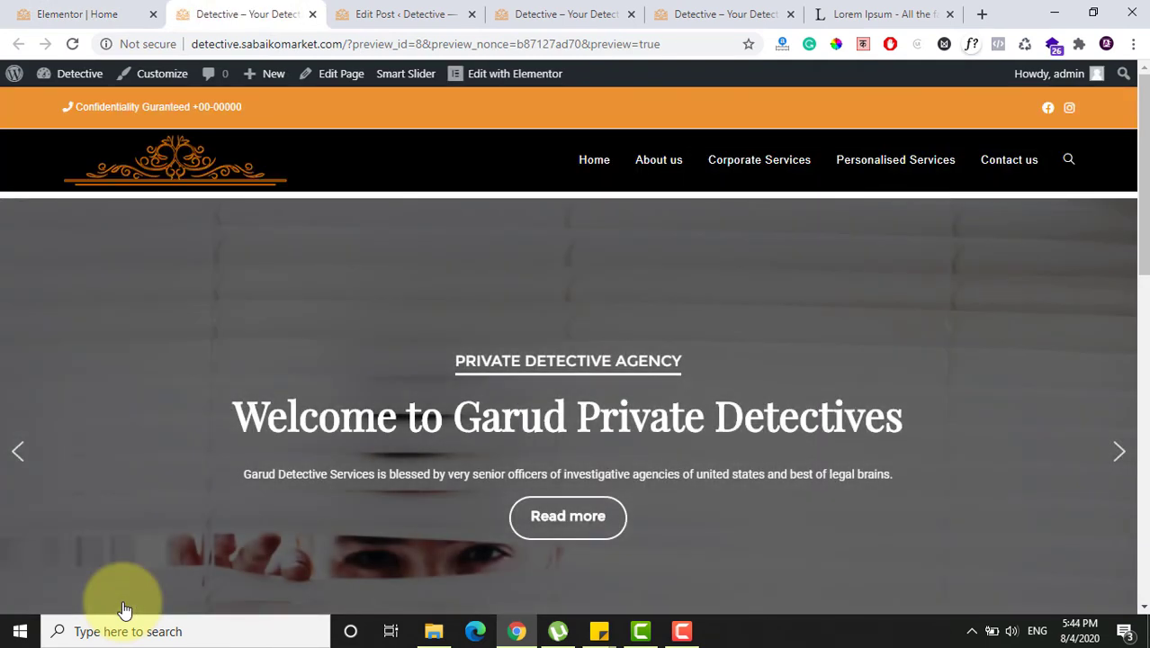
scroll(126, 610, "down", 5)
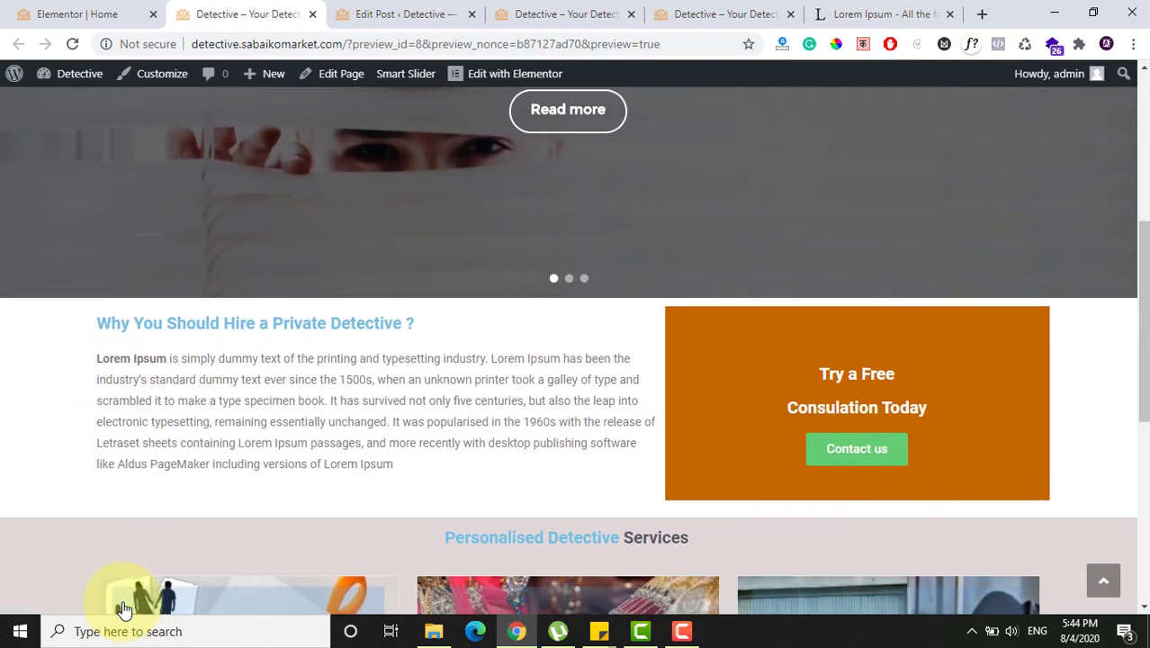
scroll(125, 610, "down", 5)
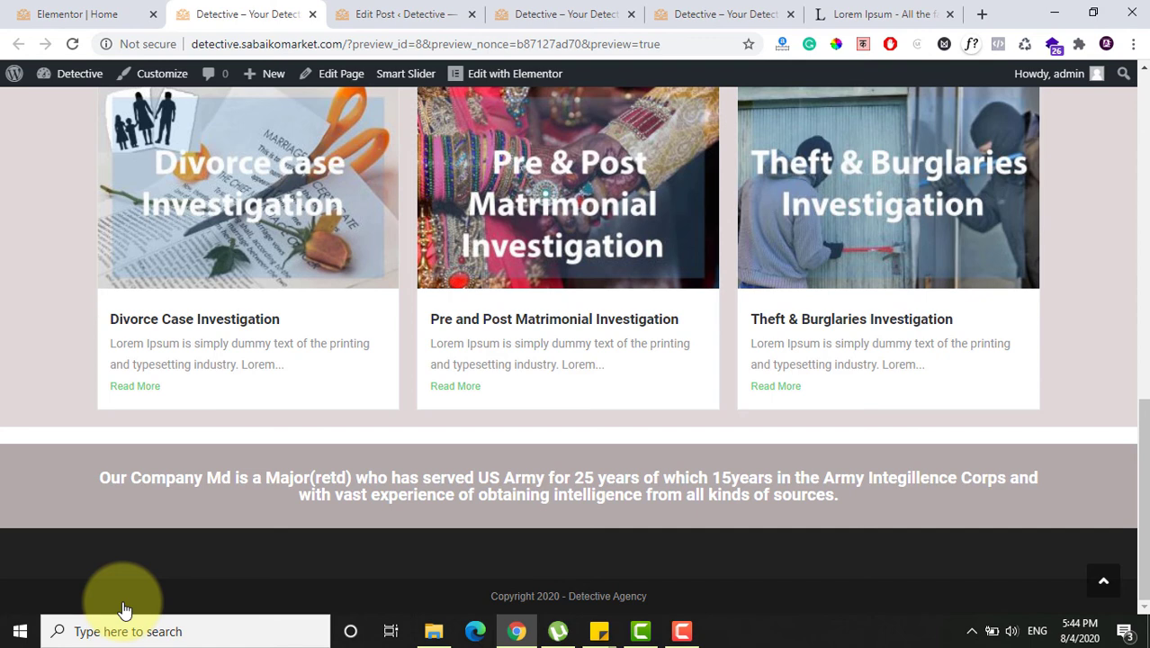
scroll(125, 610, "up", 2)
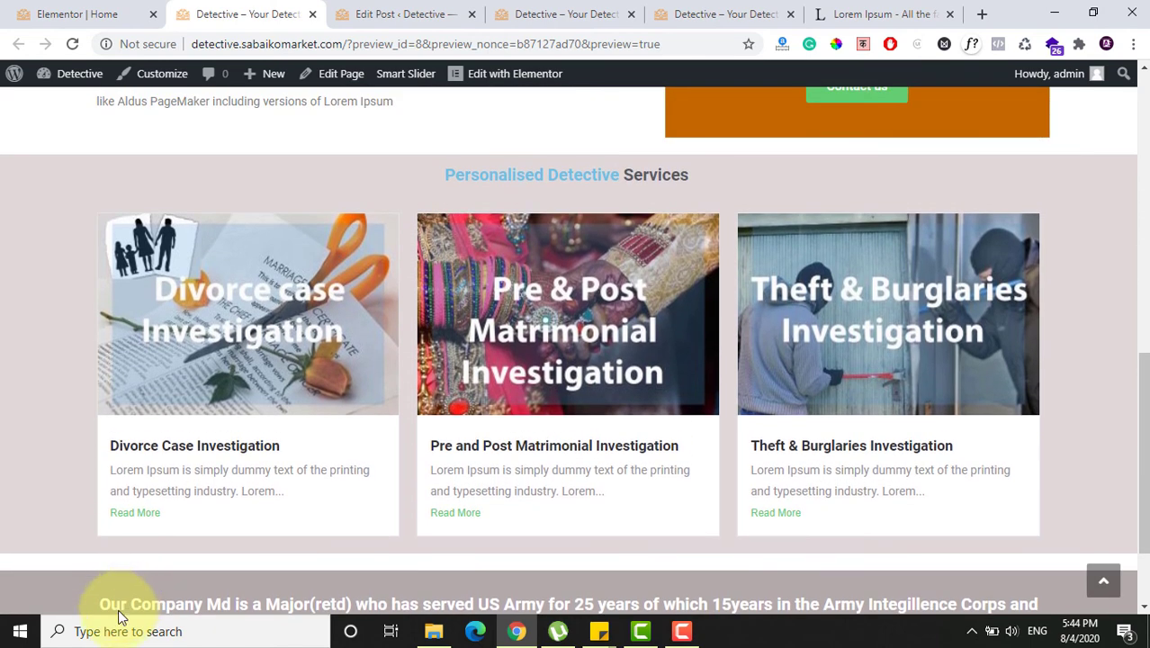
left_click(108, 11)
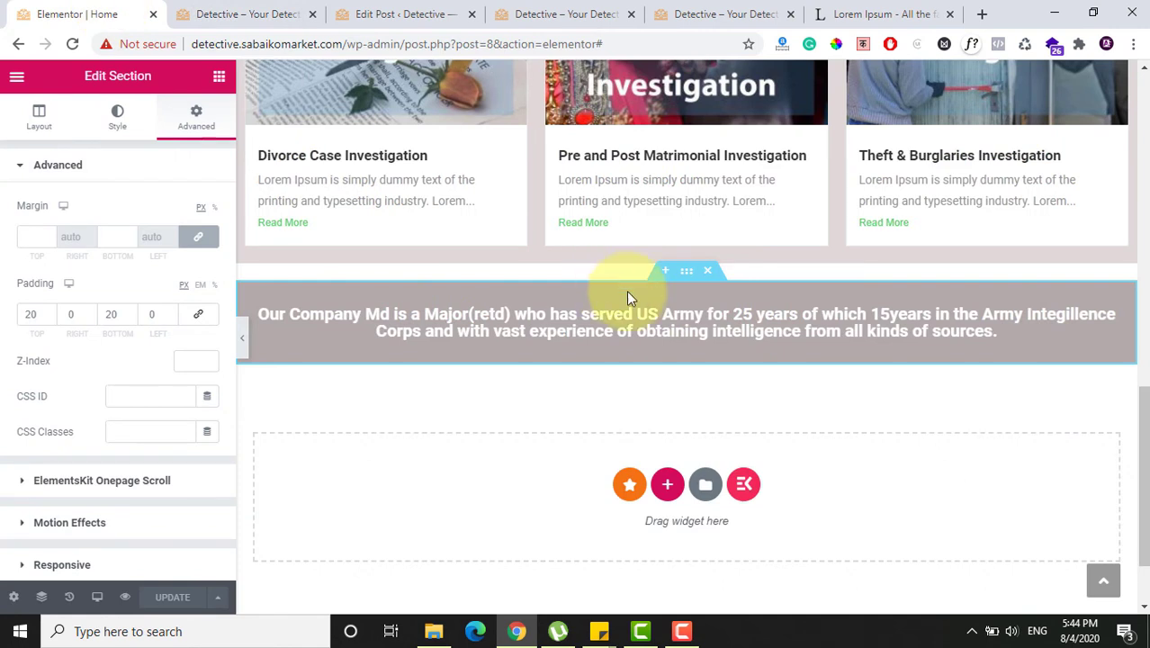
left_click(686, 282)
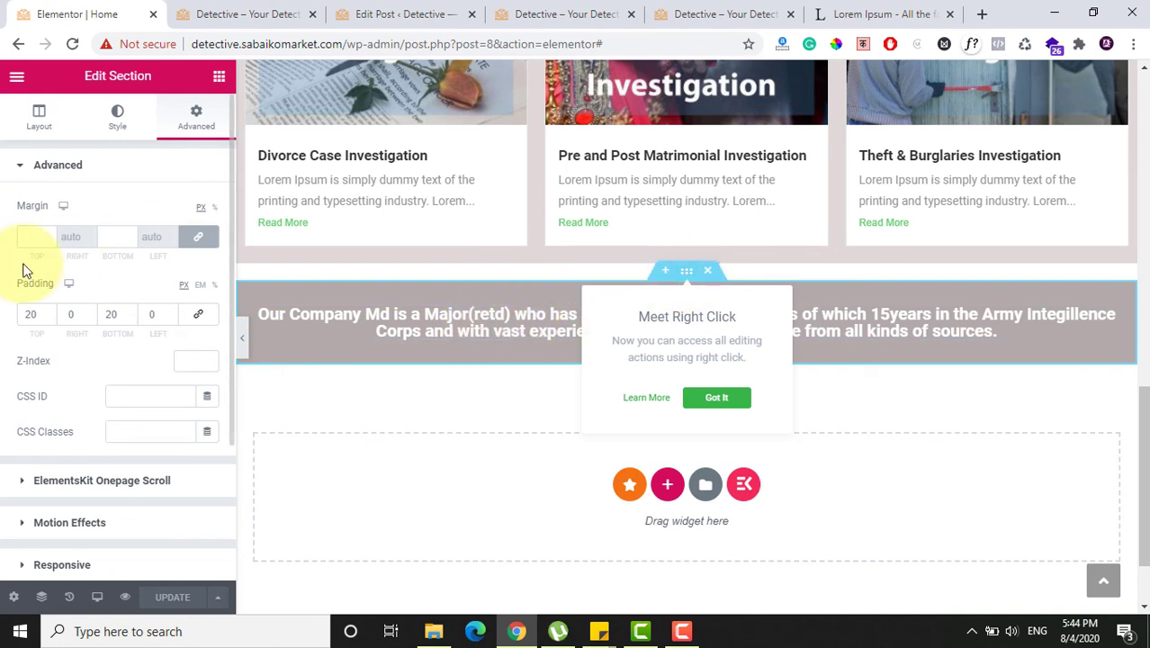
double_click(38, 313)
type("0")
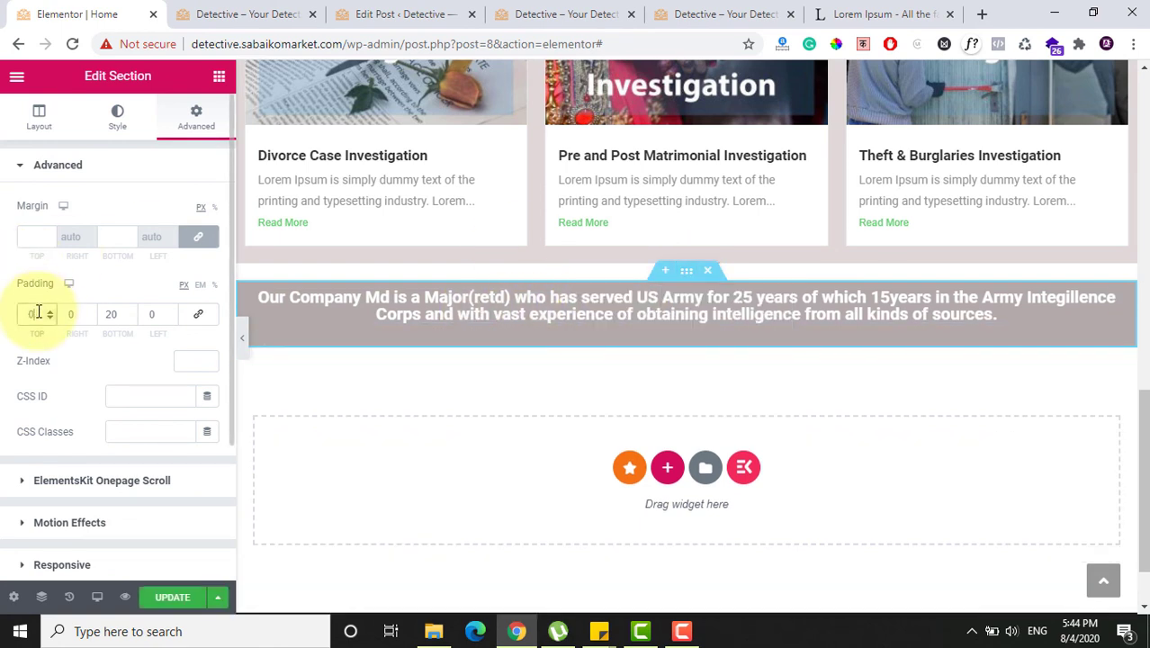
type("2")
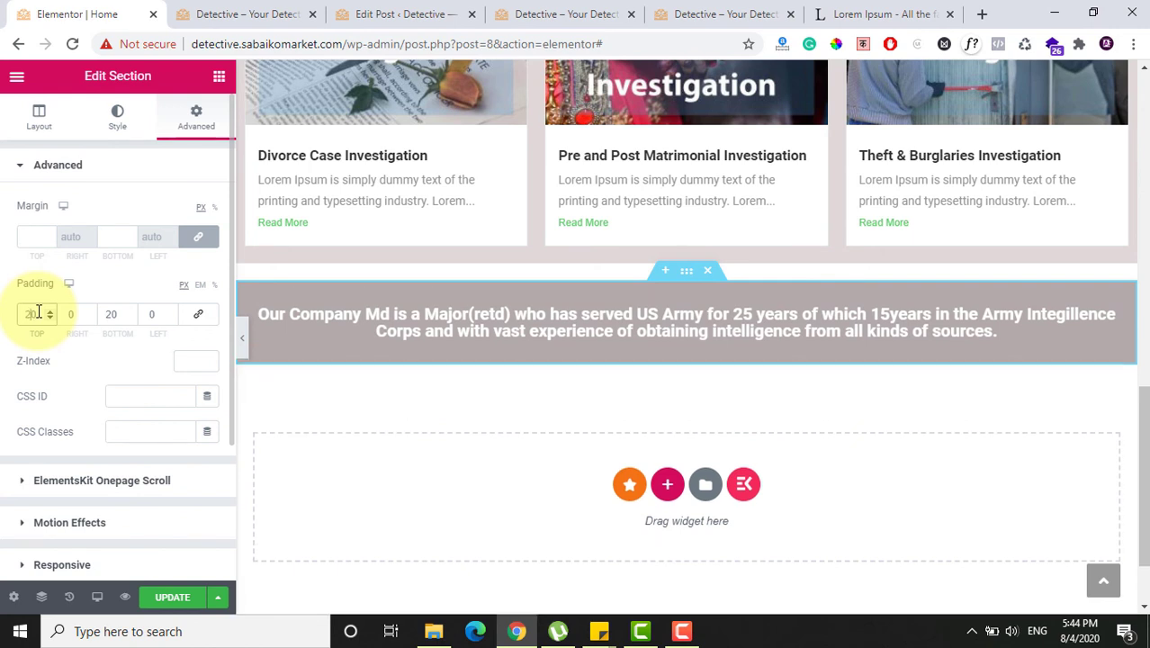
Step: Set the company statement section's linked top and bottom margins to -21 px and save the page
left_click(688, 278)
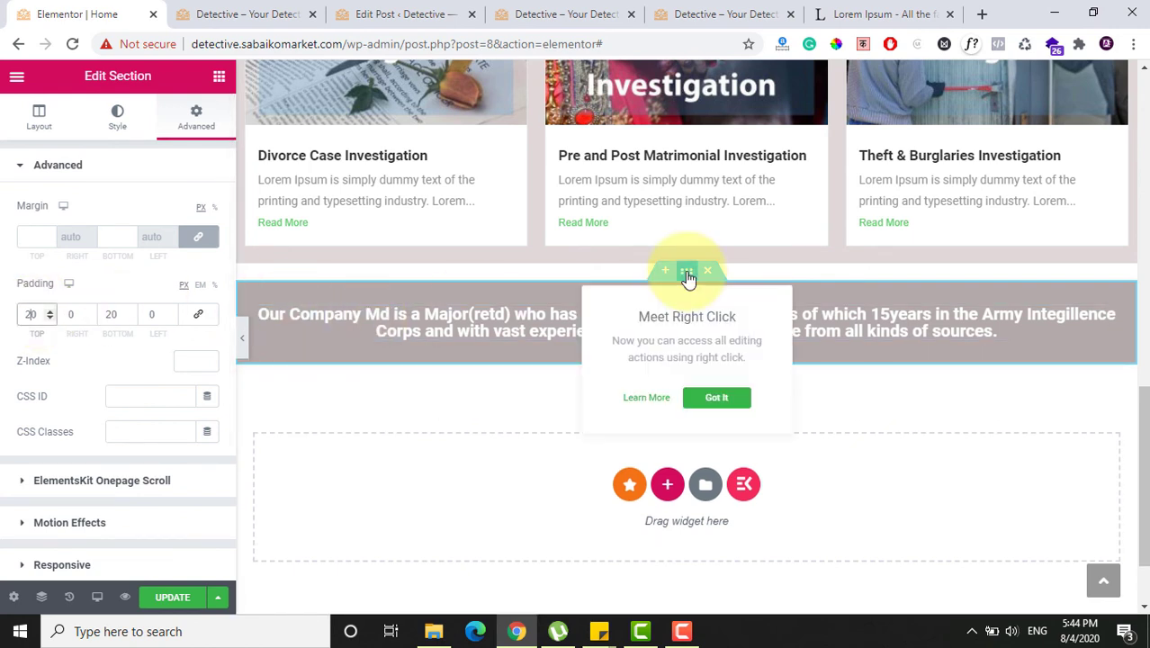
left_click(36, 239)
type("-10")
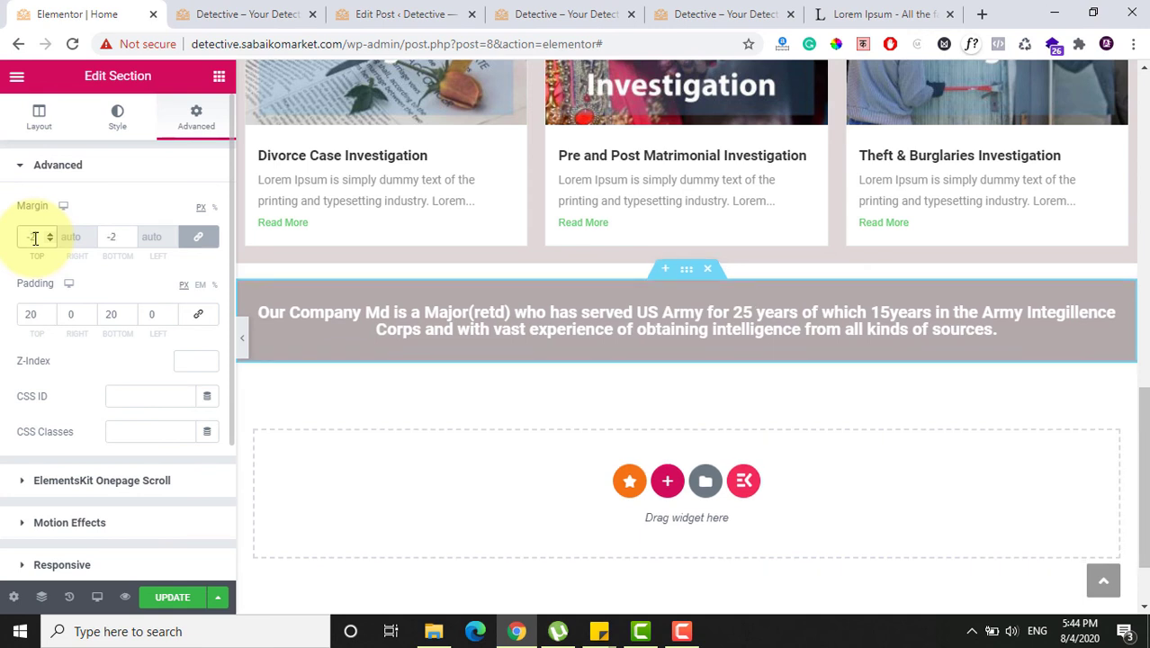
key("Down")
key("Down")
key("Down")
key("Down")
key("Down")
key("Down")
key("Down")
key("Down")
key("Down")
key("Down")
key("Down")
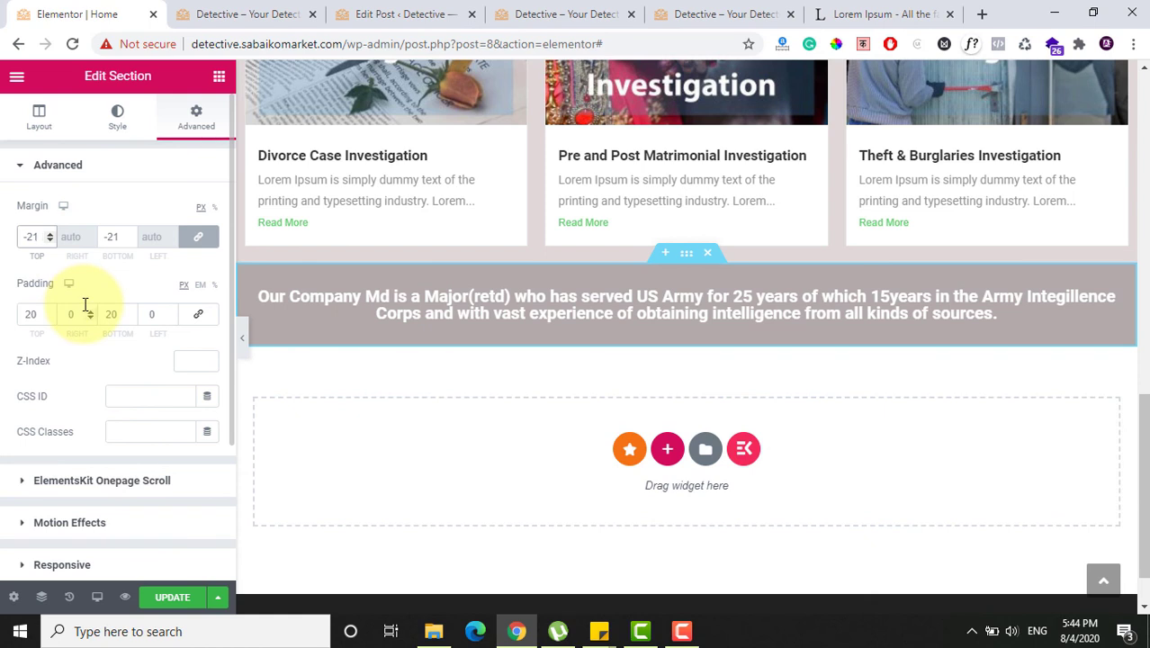
left_click(164, 599)
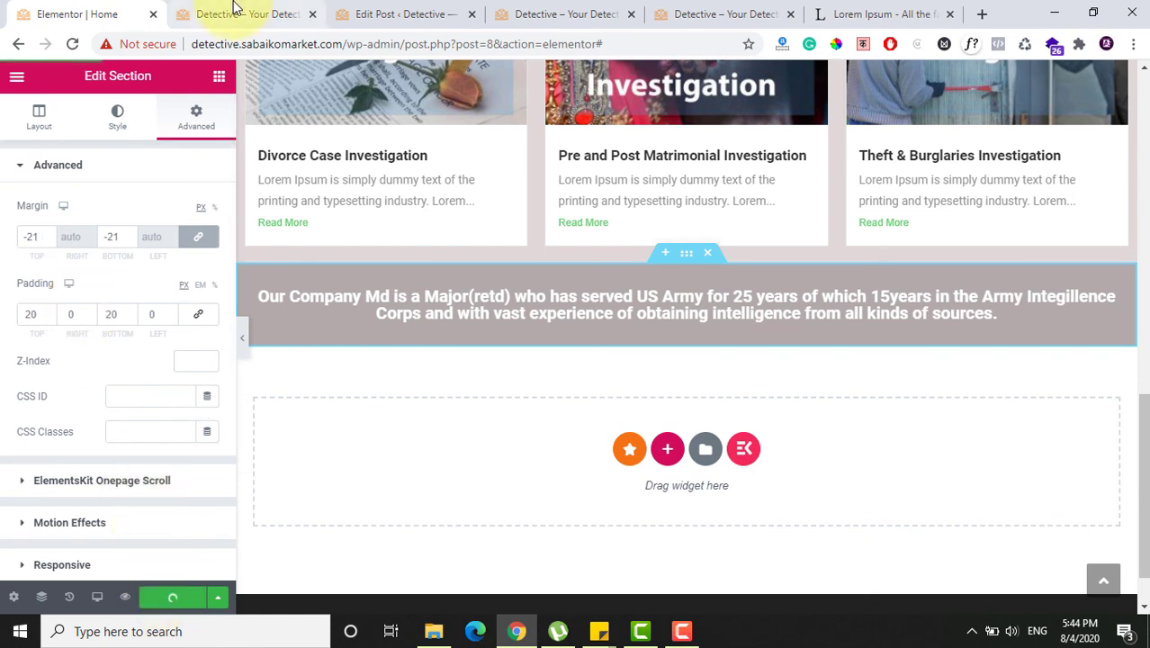
Step: Reload and reopen the page preview to examine the spacing between the services grid and the company statement banner
left_click(234, 7)
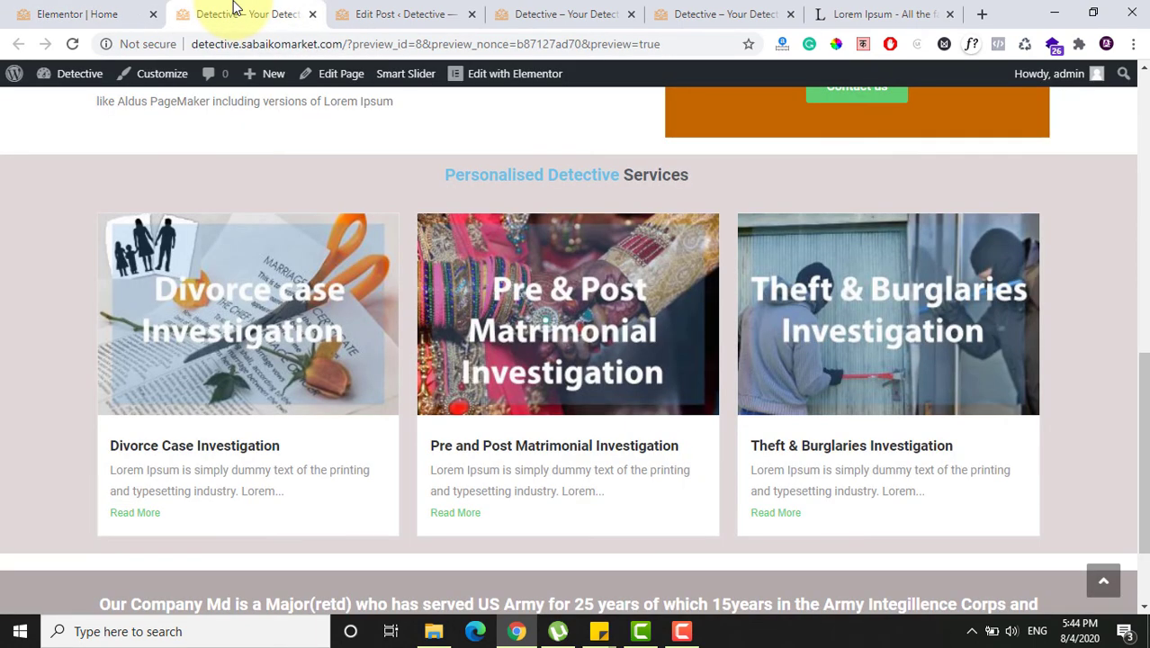
left_click(98, 12)
left_click(234, 7)
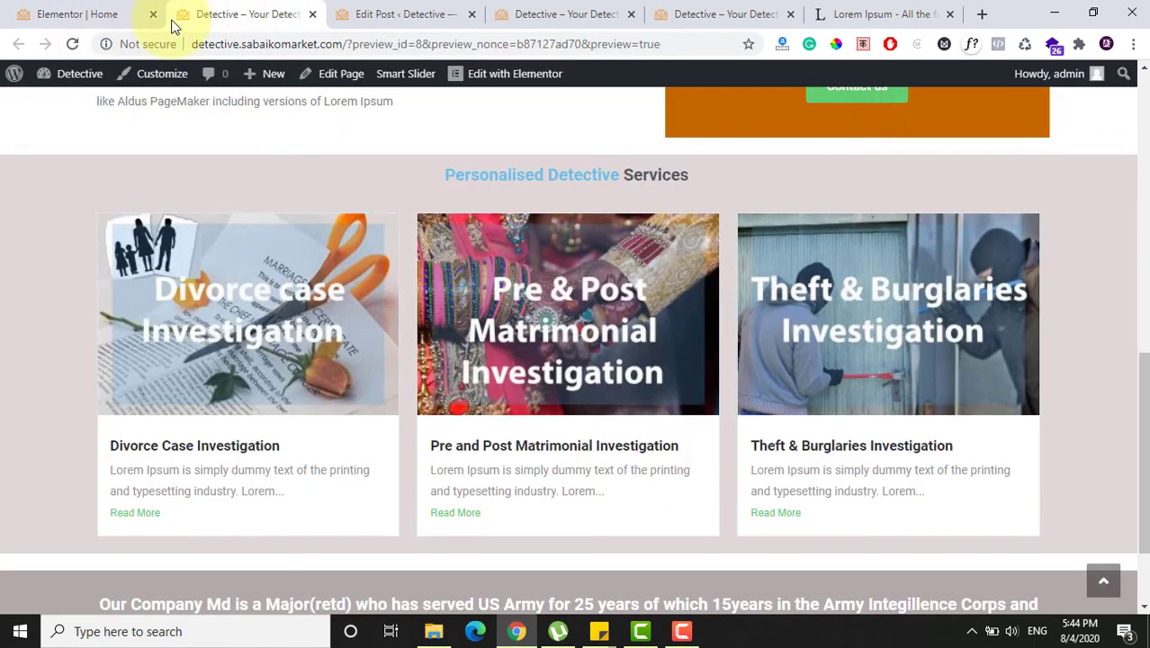
left_click(72, 45)
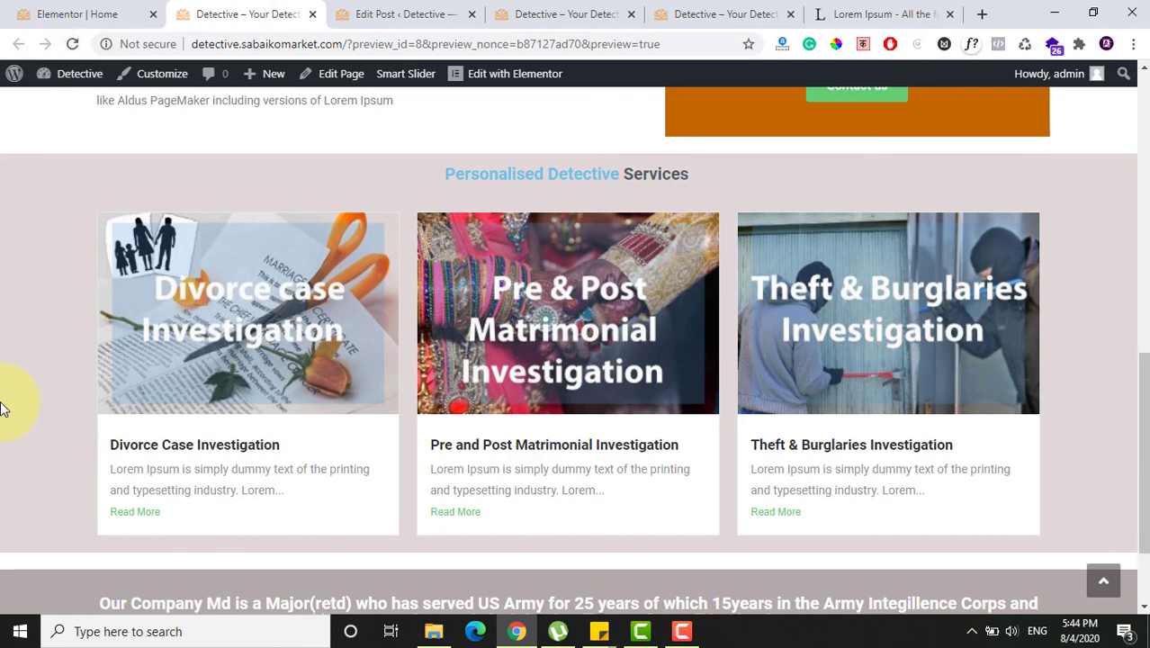
scroll(5, 397, "down", 3)
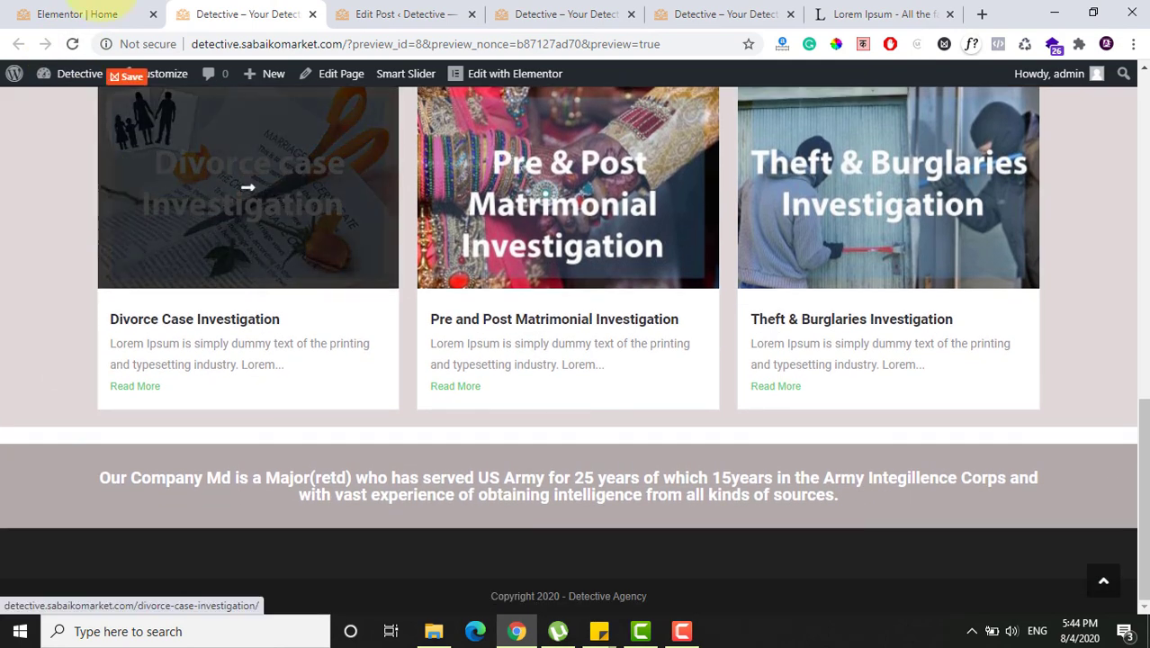
left_click(99, 13)
left_click(126, 597)
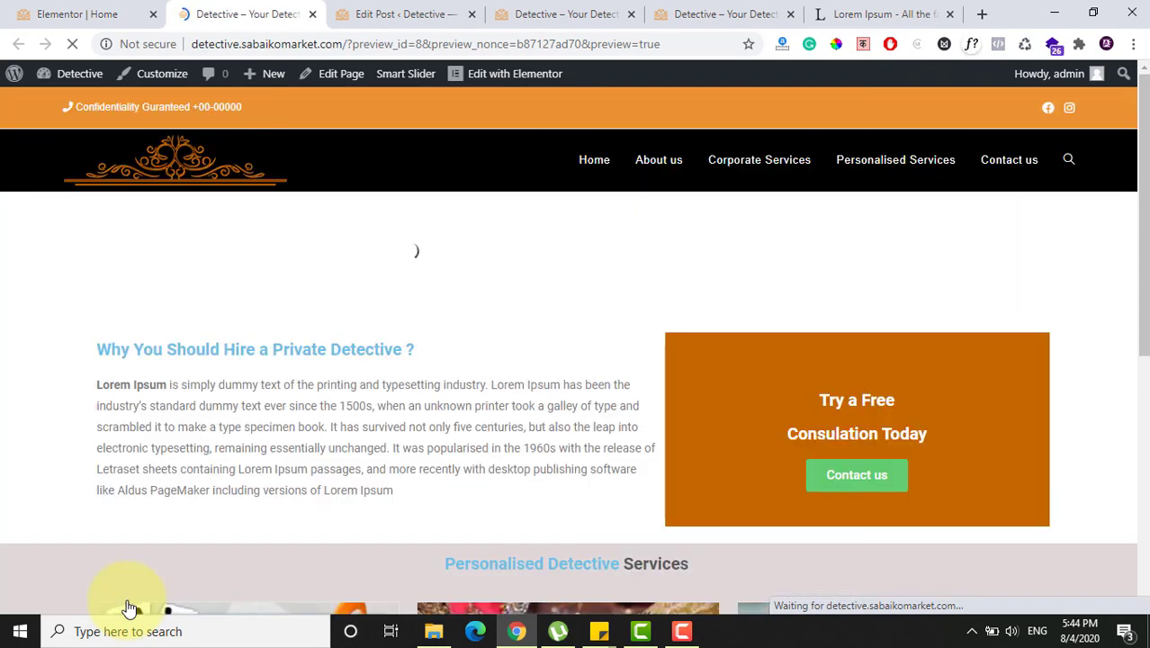
scroll(129, 608, "down", 5)
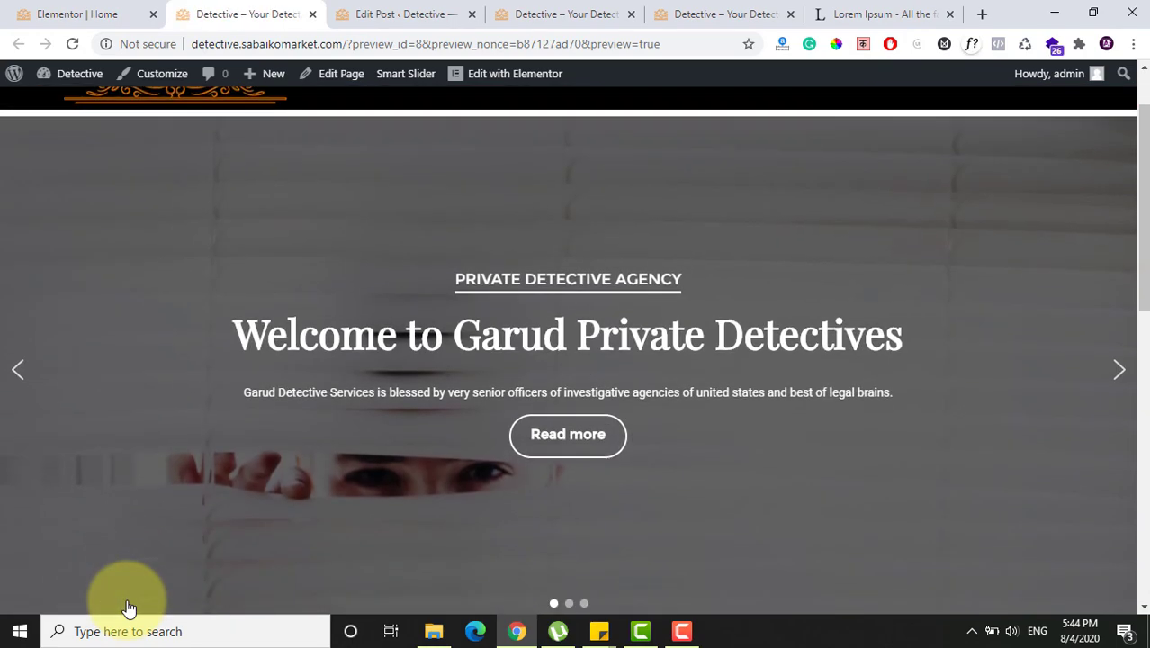
scroll(129, 608, "down", 4)
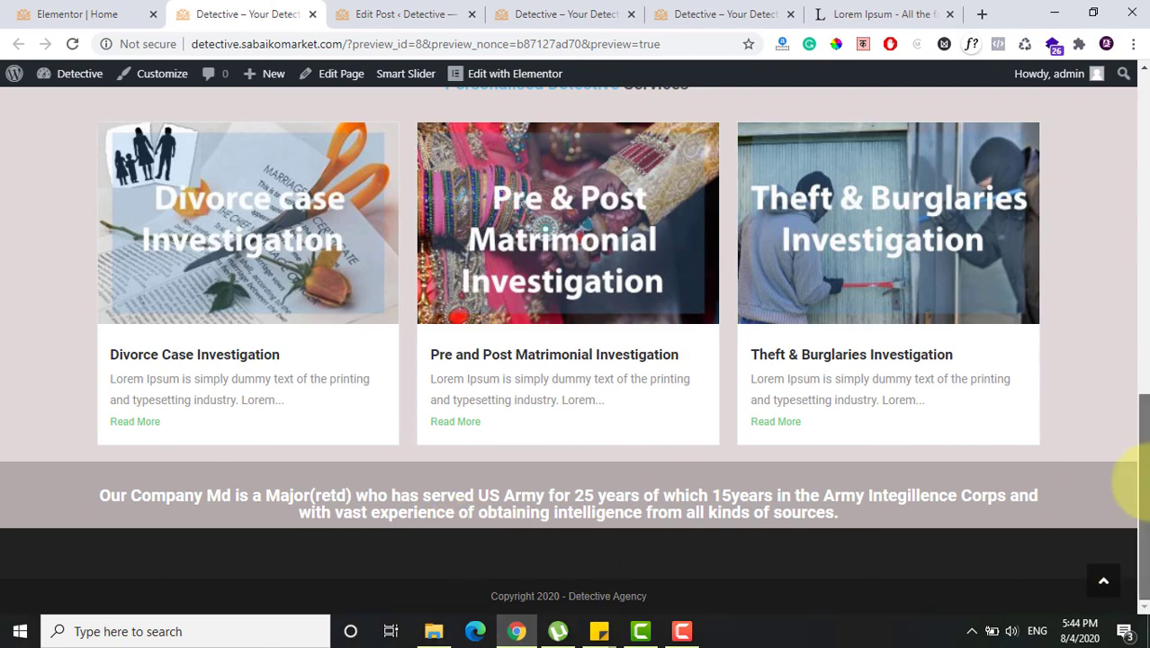
left_click_drag(1140, 483, 1135, 608)
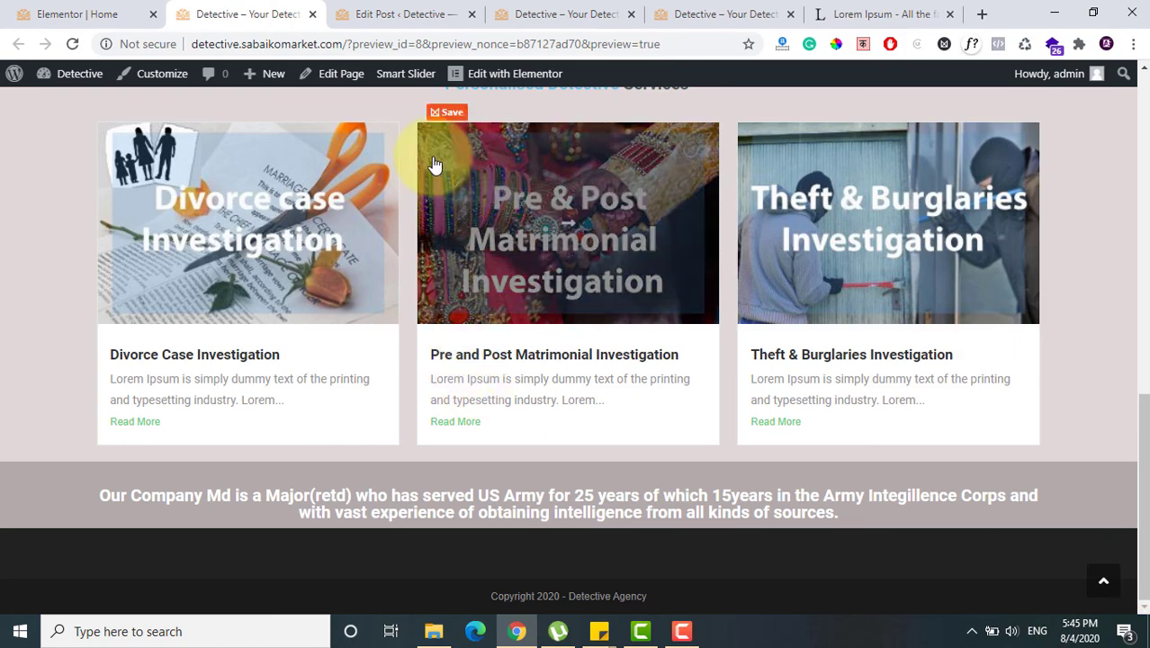
Step: Copy the Personalised Detective Services section and paste it into the empty area below the company statement banner
left_click(81, 12)
left_click_drag(1143, 400, 1060, 287)
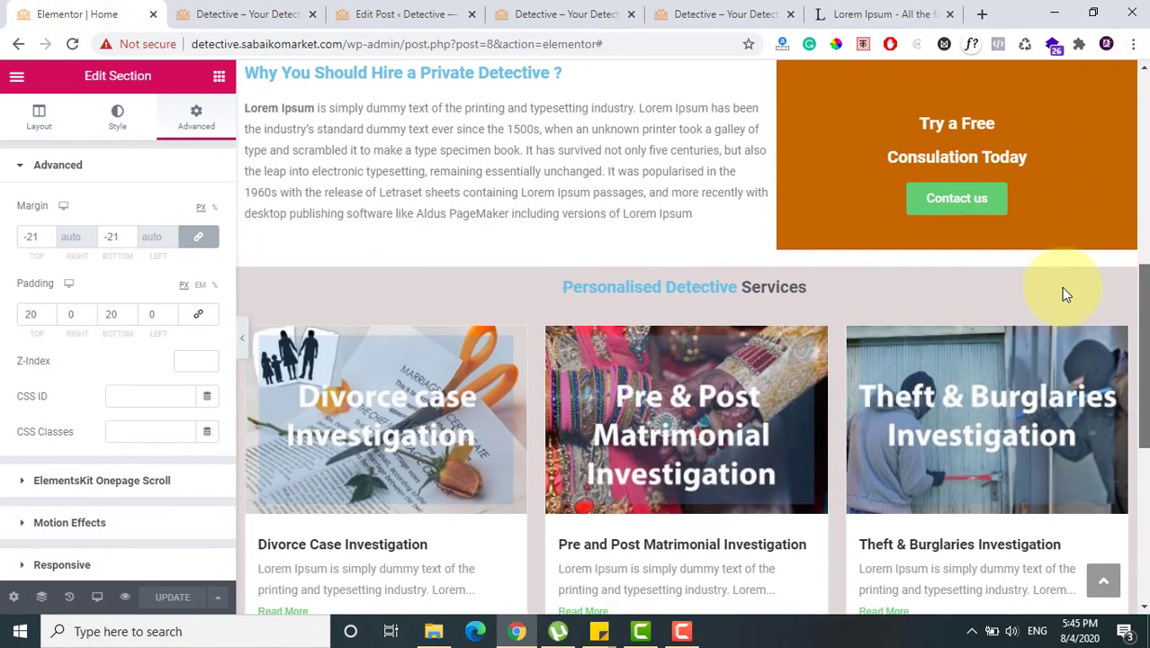
right_click(686, 268)
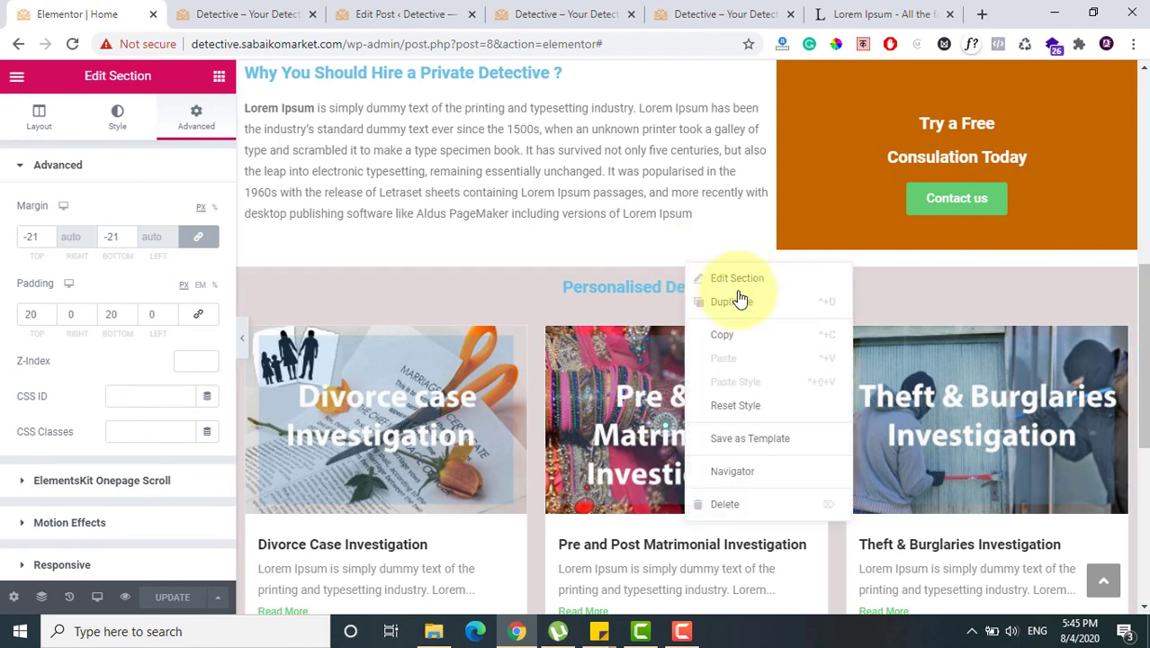
left_click(743, 331)
left_click_drag(1147, 396, 1134, 480)
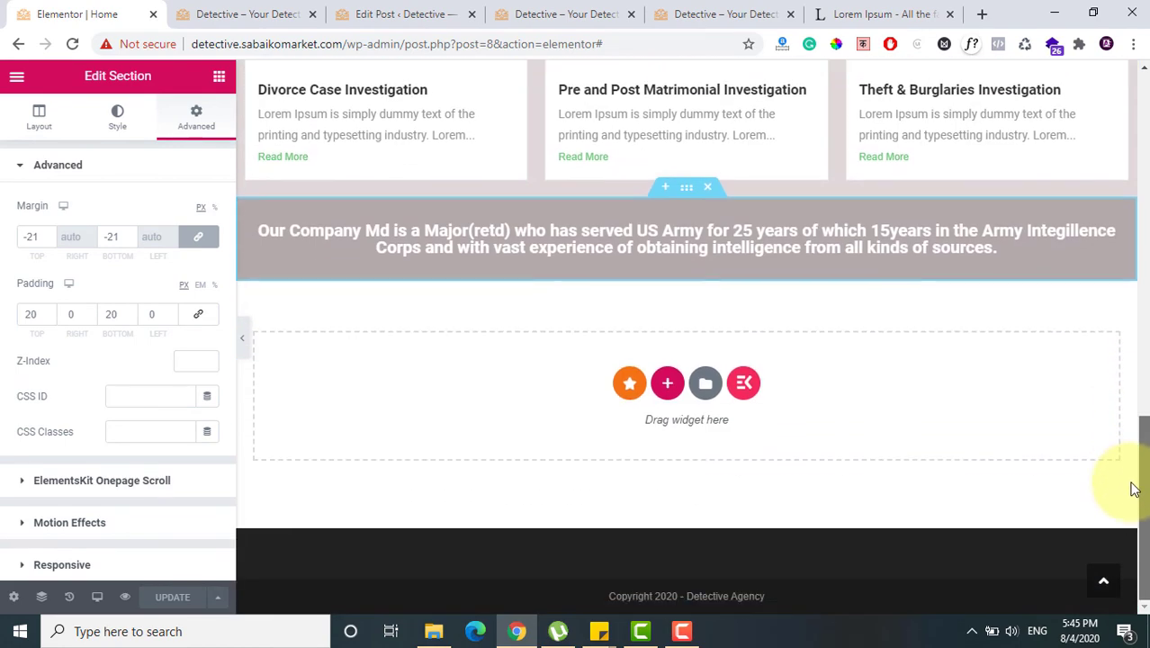
left_click(664, 380)
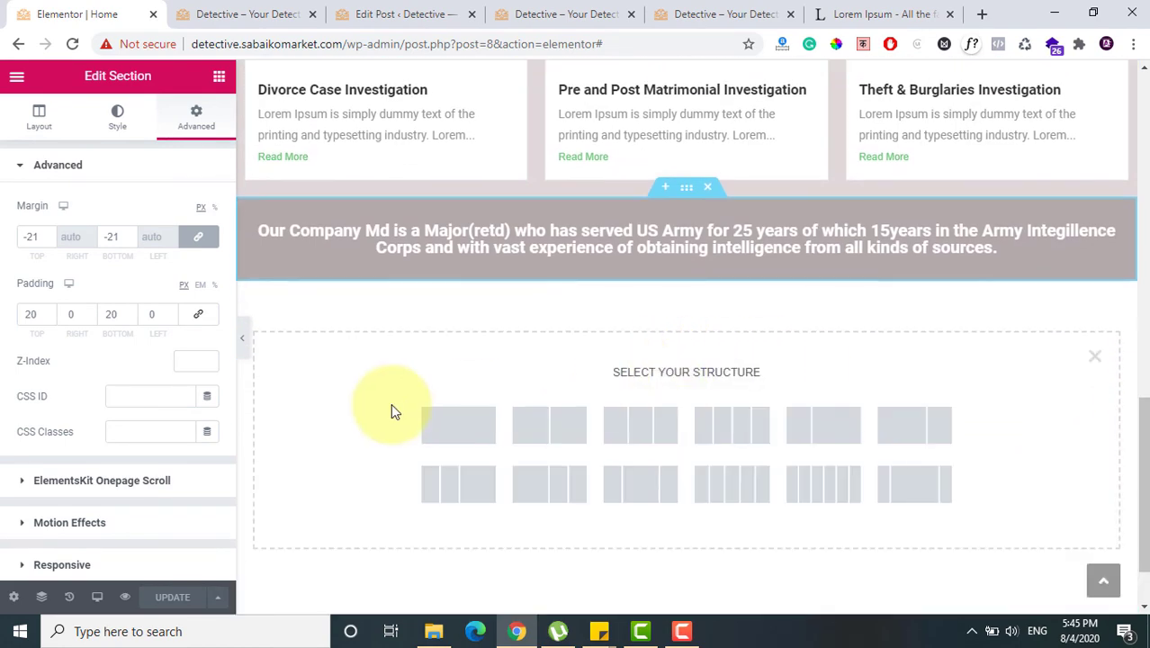
left_click(1093, 357)
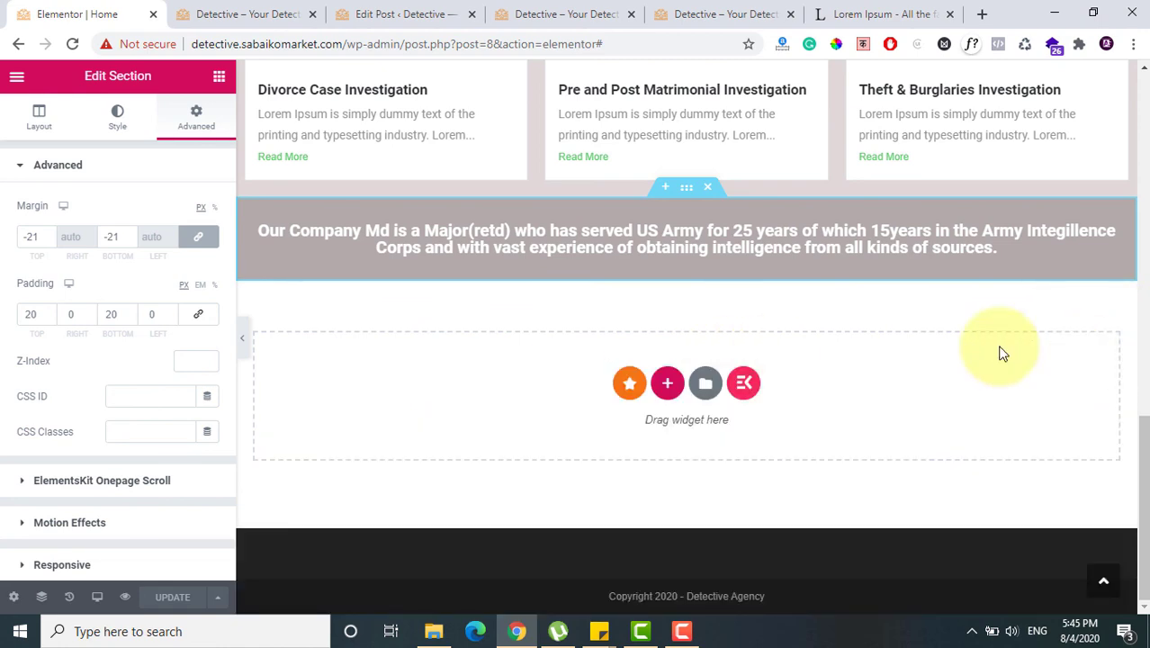
right_click(509, 410)
left_click(544, 419)
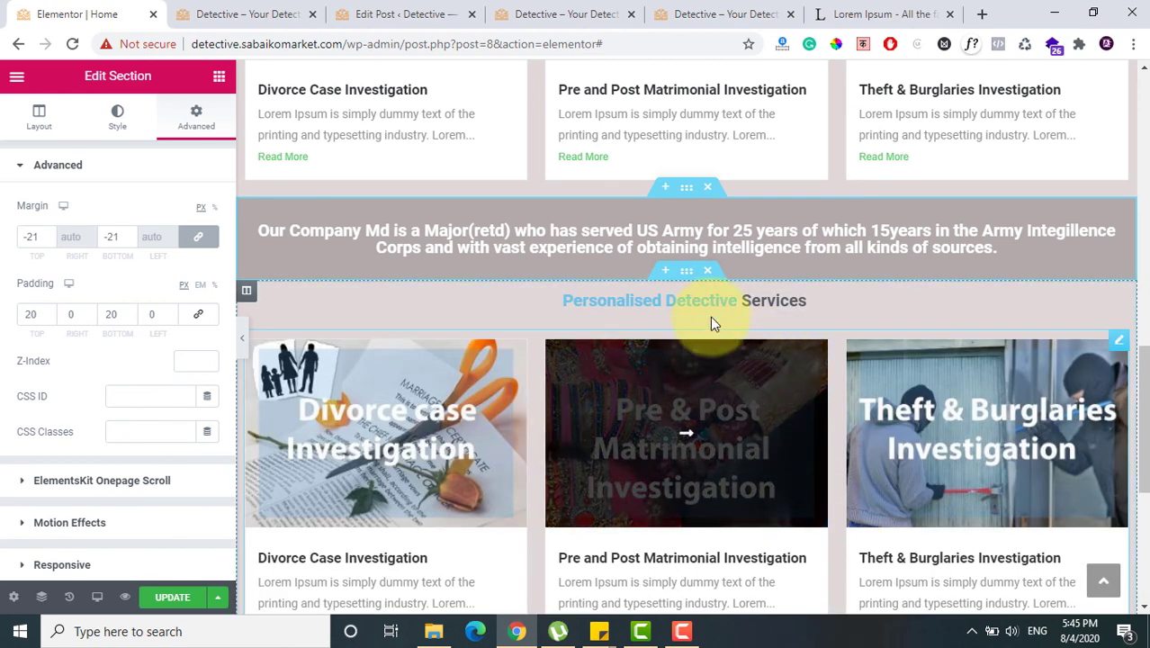
Step: Change the first heading of the pasted services section to "Corporate Detective"
left_click(698, 296)
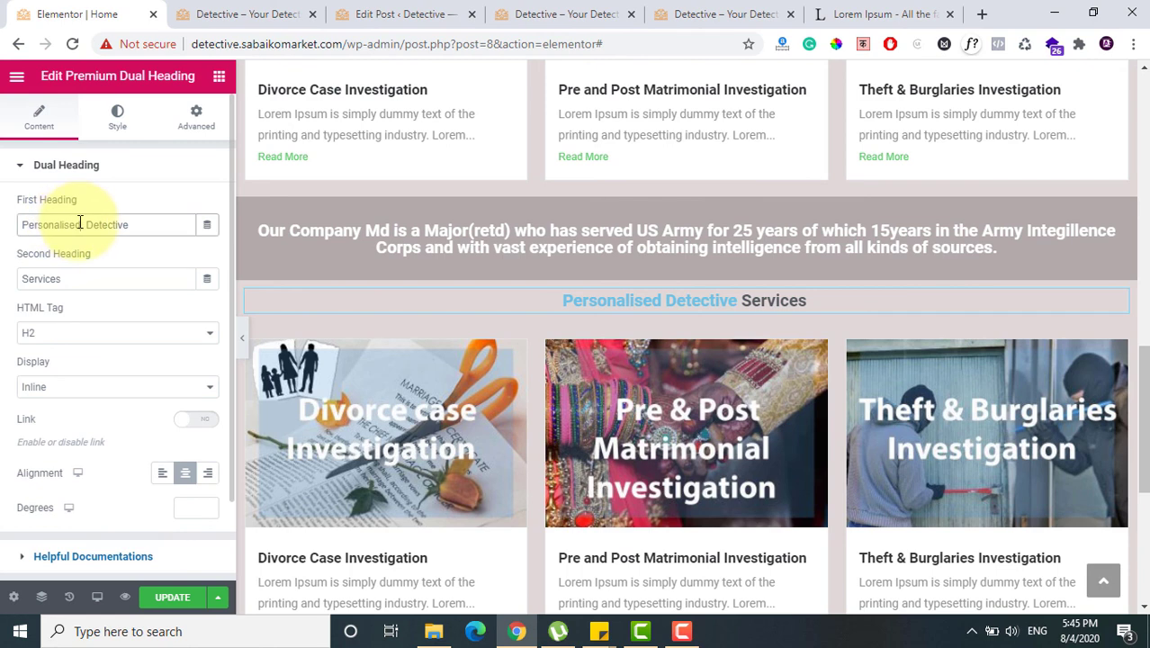
left_click_drag(80, 224, 5, 272)
type("Corporate")
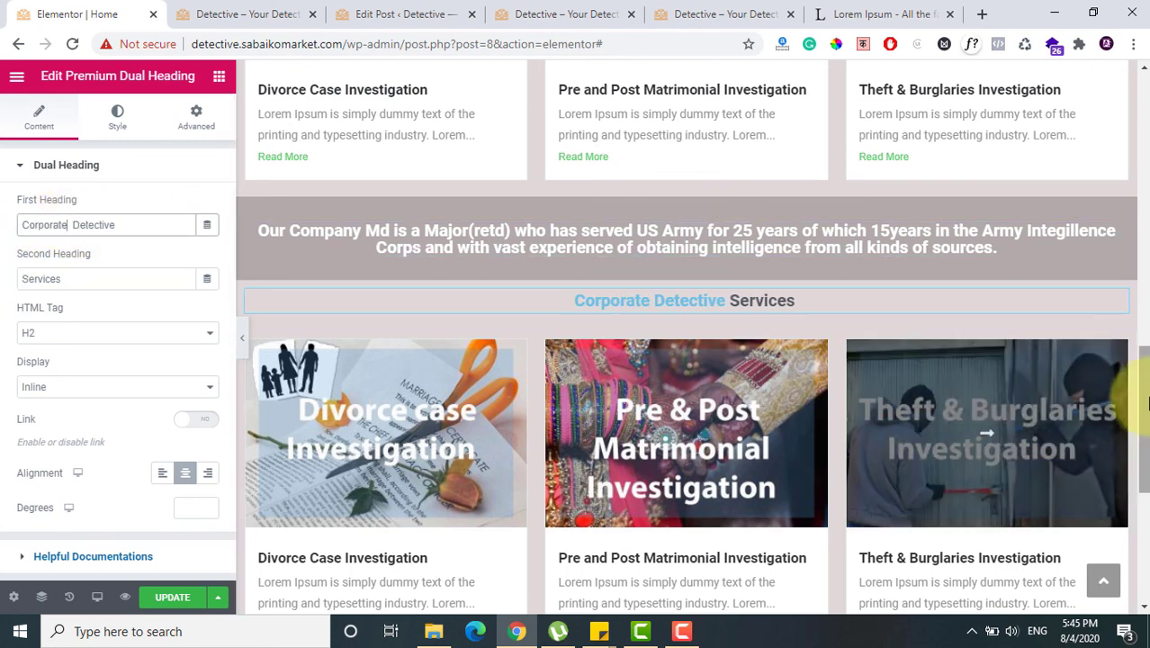
Step: Replace the Personalised Services category with Corporate Services in the query of the pasted section's post grid
left_click_drag(1142, 439, 1147, 406)
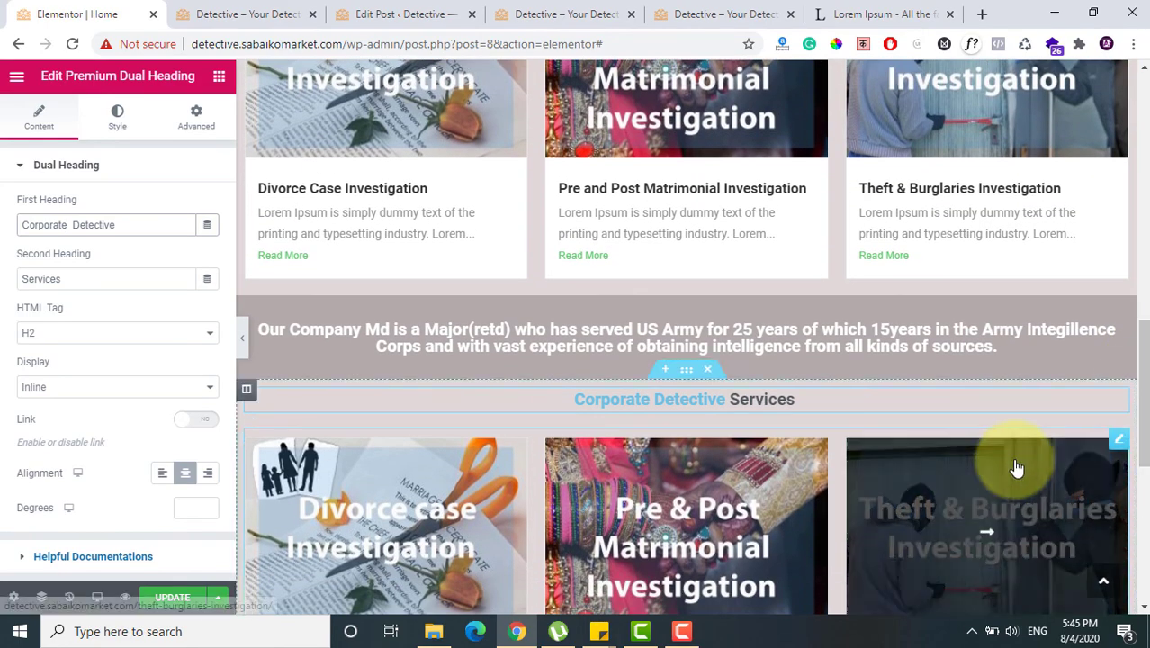
left_click(1118, 437)
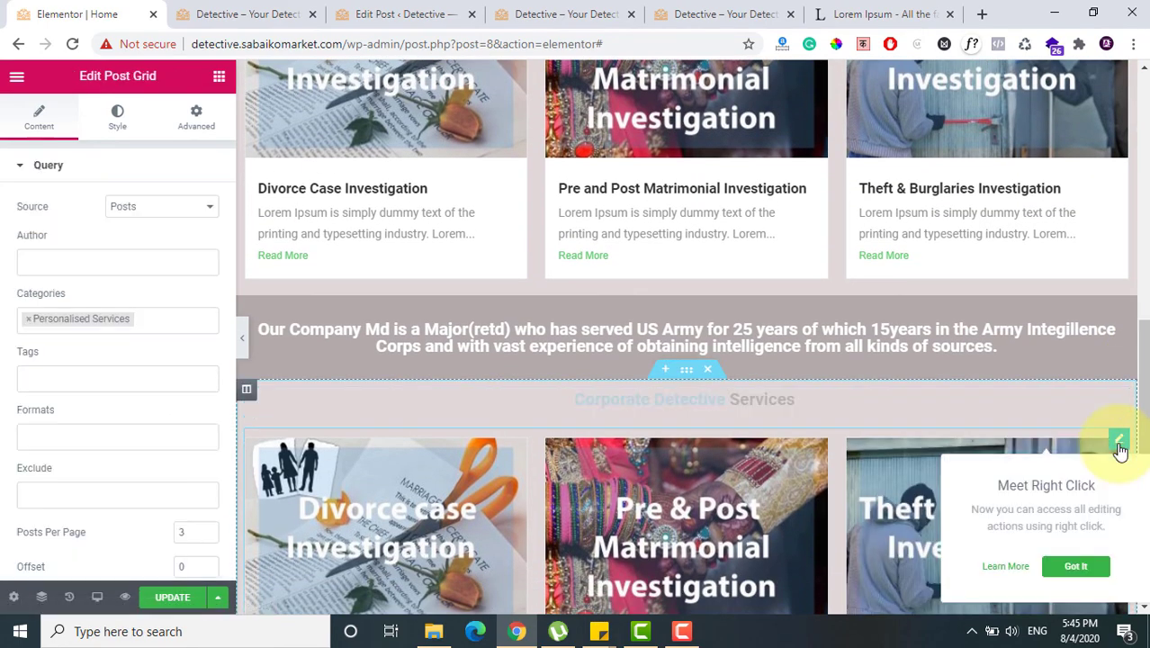
left_click(138, 318)
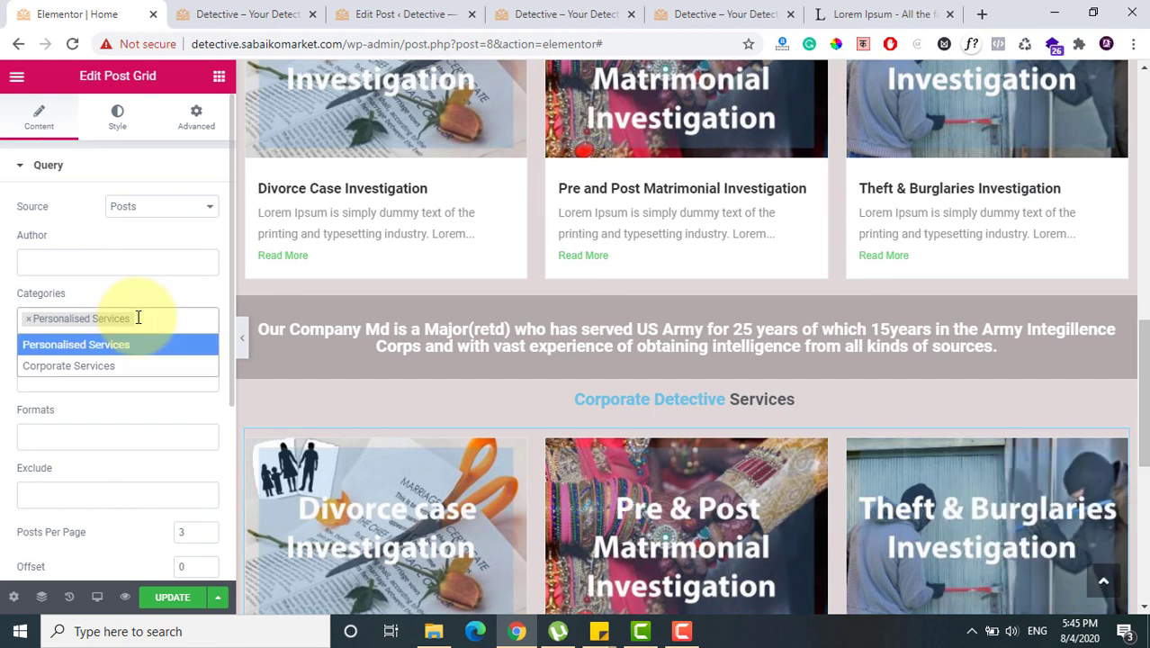
key("BackSpace")
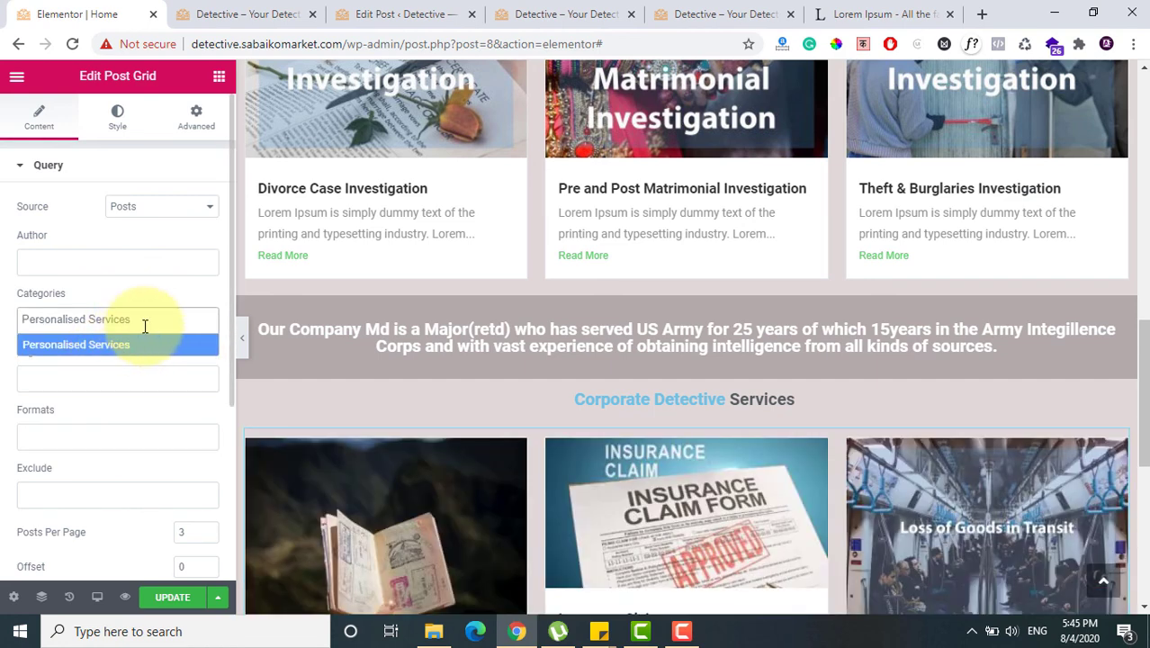
left_click(90, 346)
left_click(28, 320)
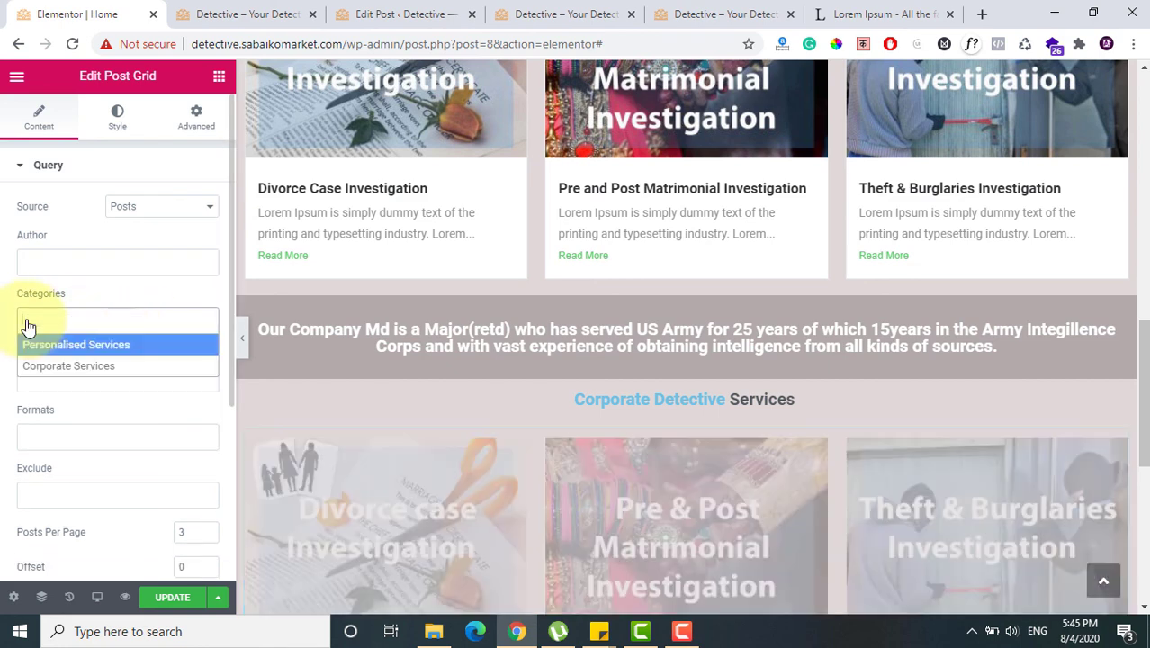
left_click(47, 366)
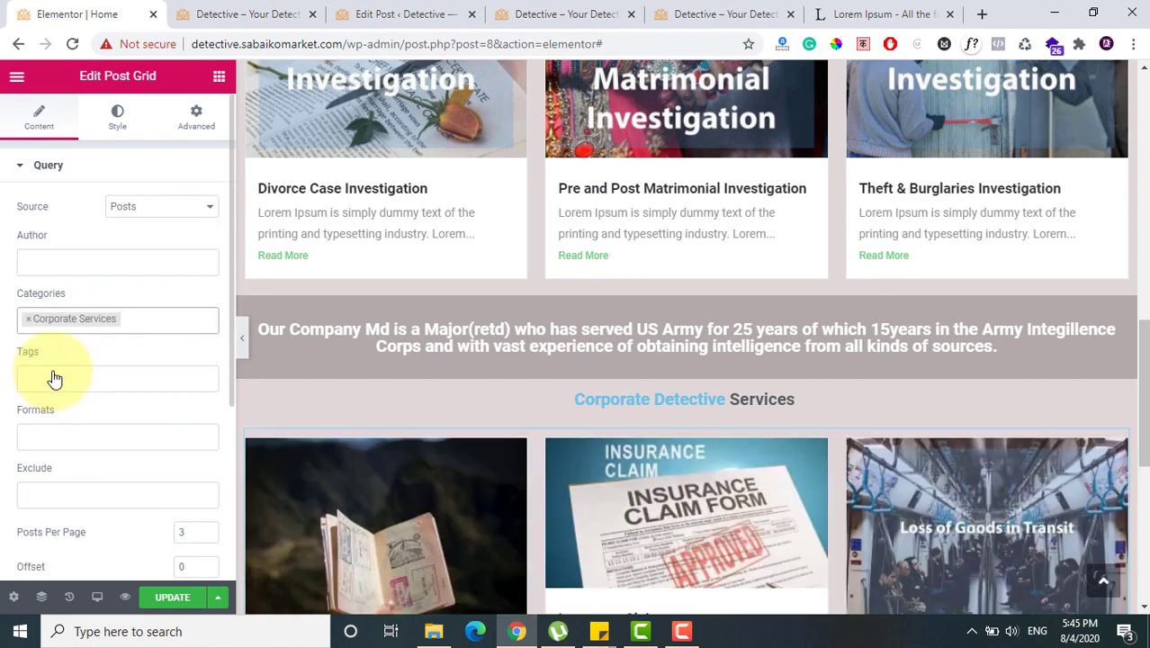
Step: Examine the corporate services post grid on the page and review its layout settings
left_click_drag(1145, 432, 1142, 479)
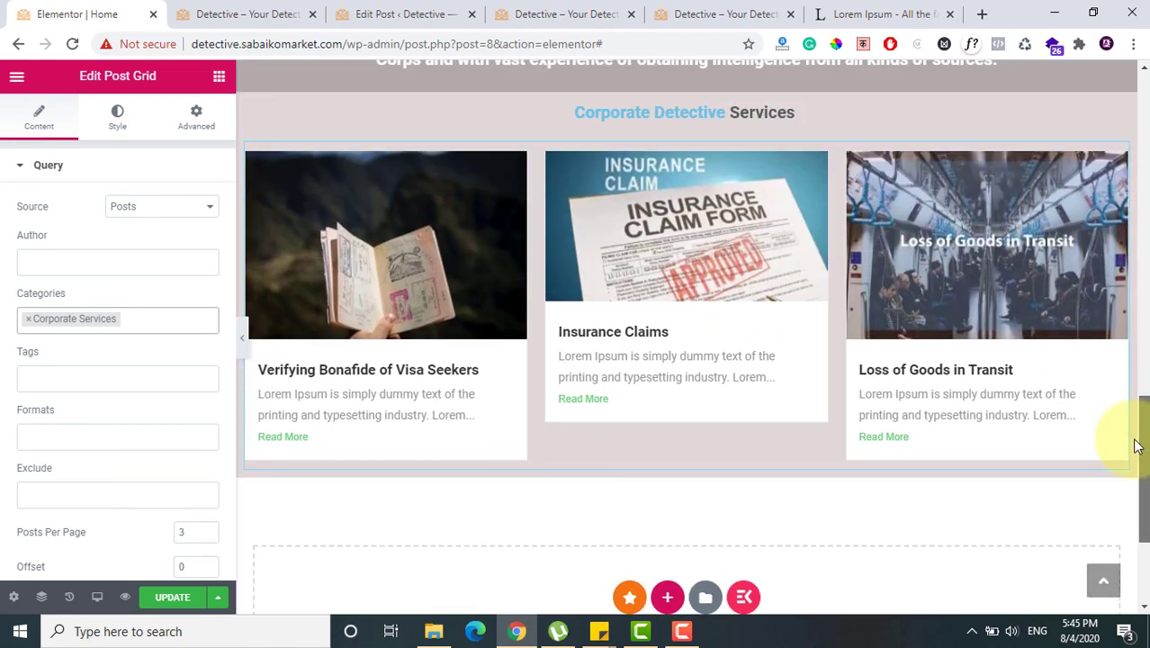
left_click_drag(1136, 446, 1143, 474)
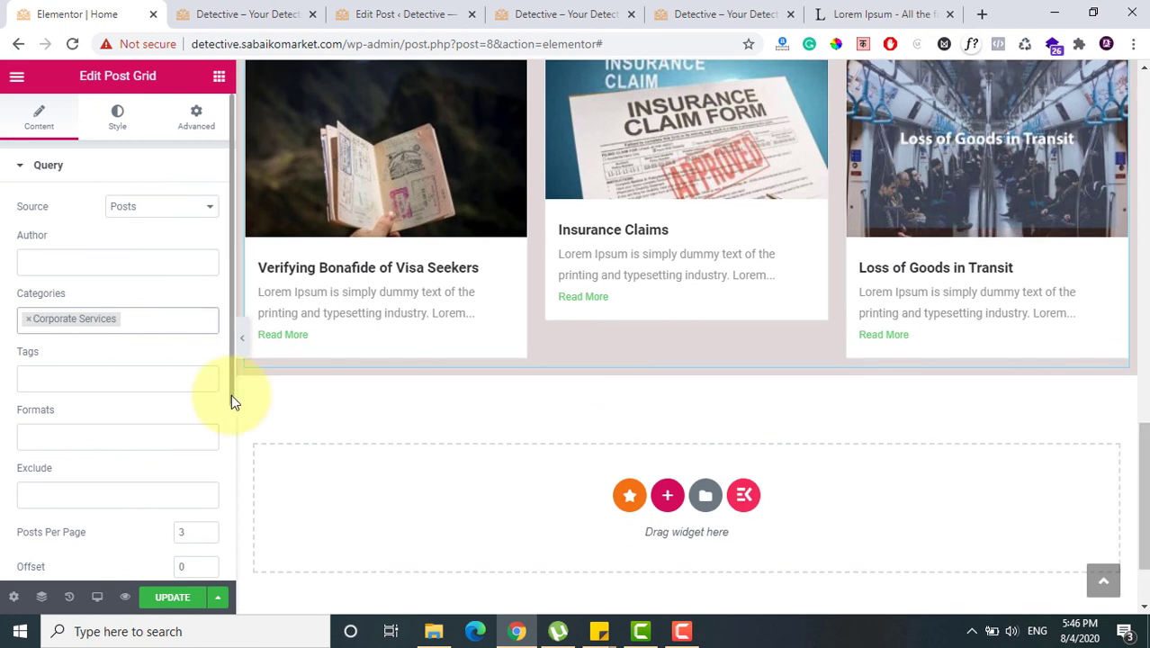
scroll(3, 421, "down", 5)
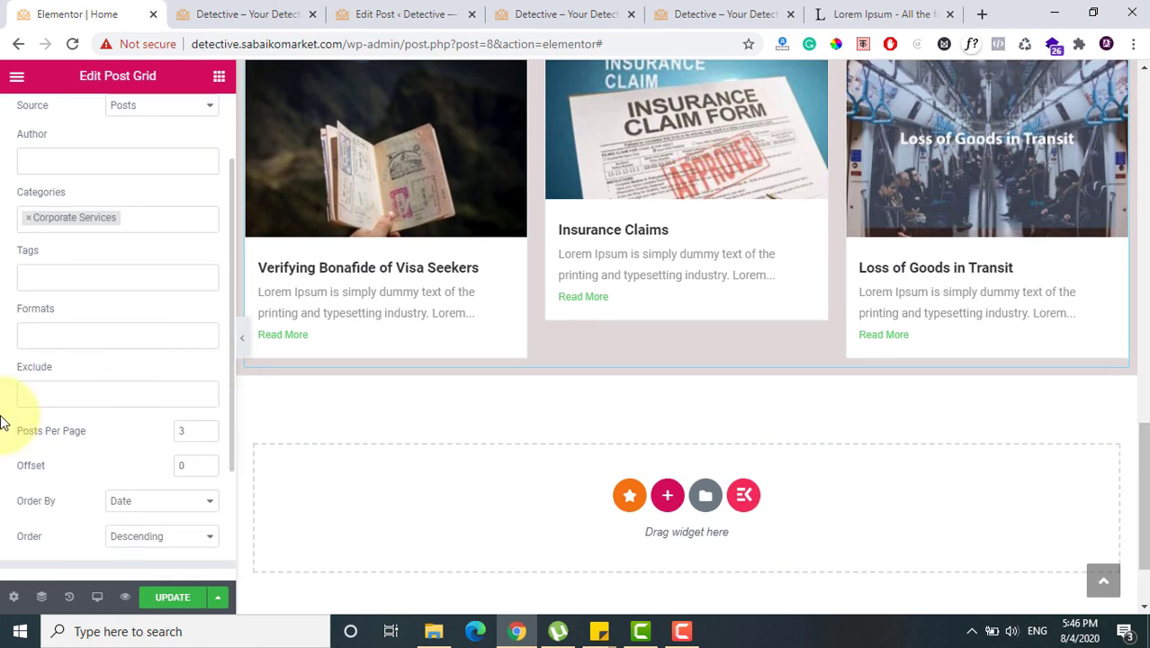
scroll(3, 421, "down", 1)
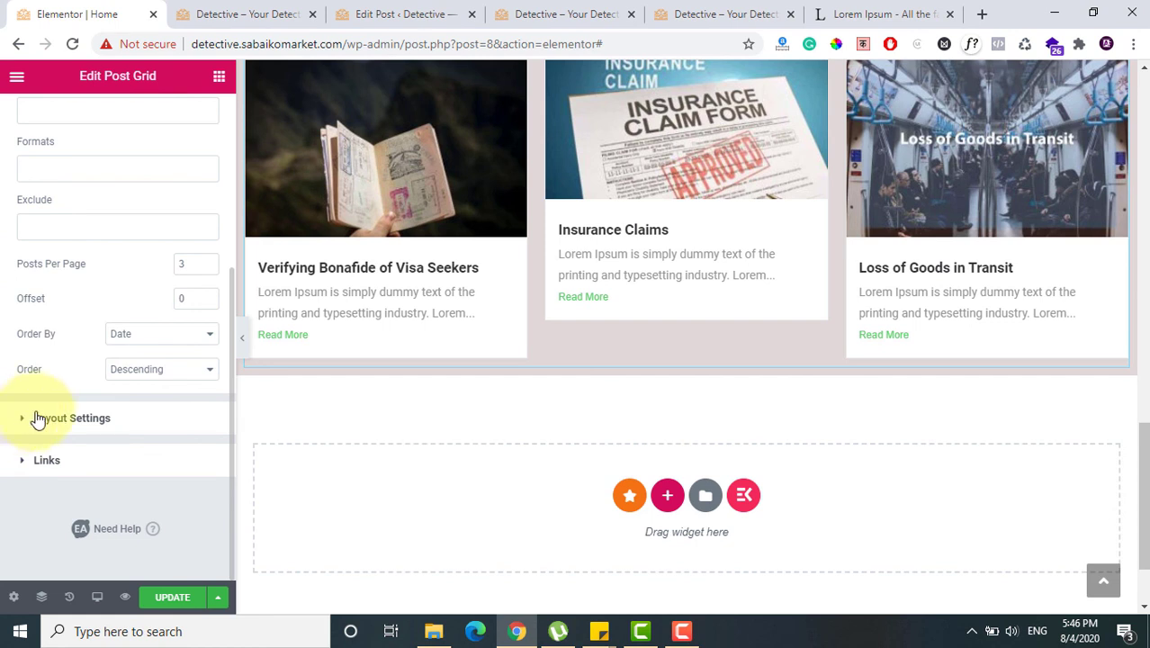
left_click(37, 418)
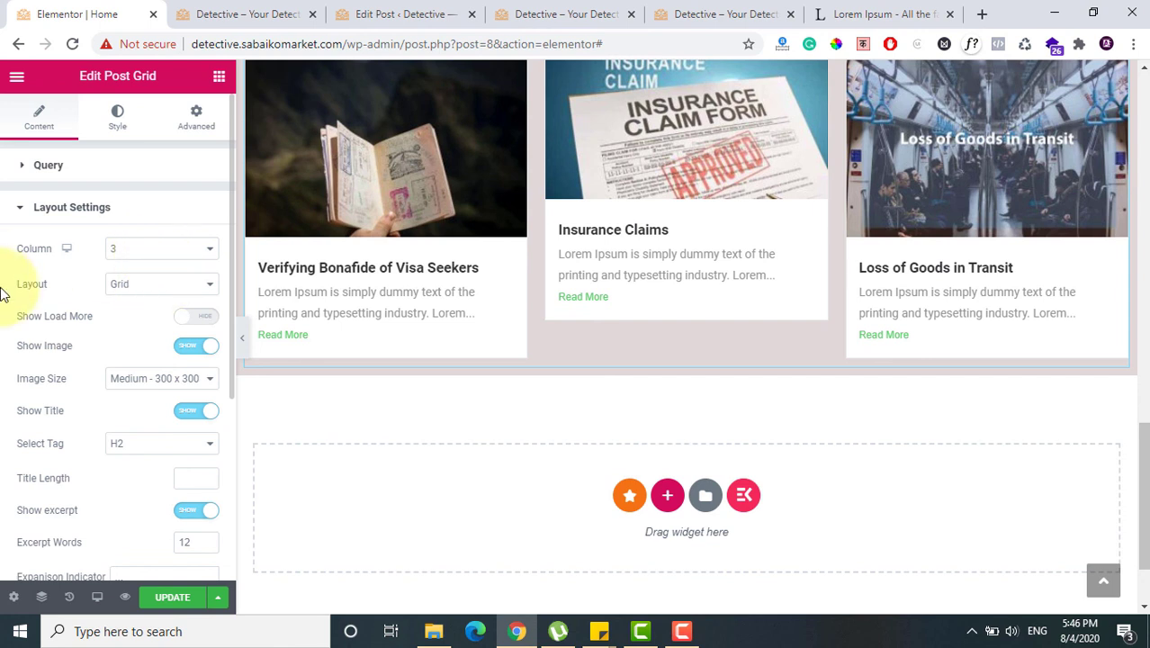
scroll(3, 292, "down", 1)
scroll(2, 292, "up", 1)
Step: Set the corporate services post grid to 9 posts per page and save the page
left_click(20, 174)
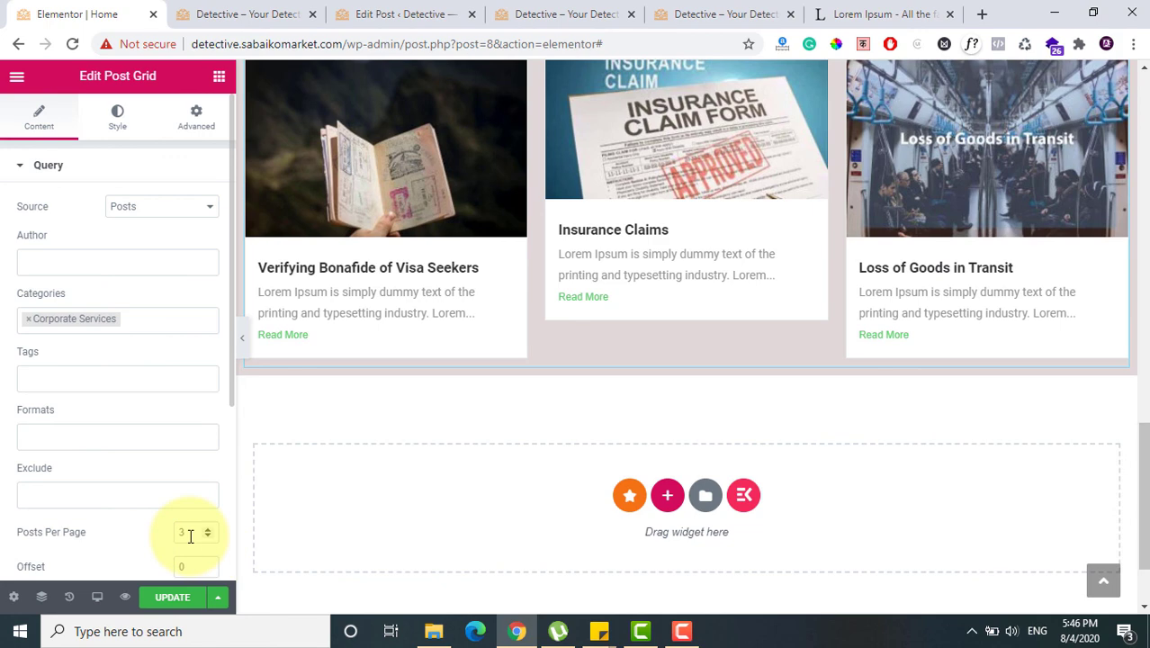
key("Up")
key("Up")
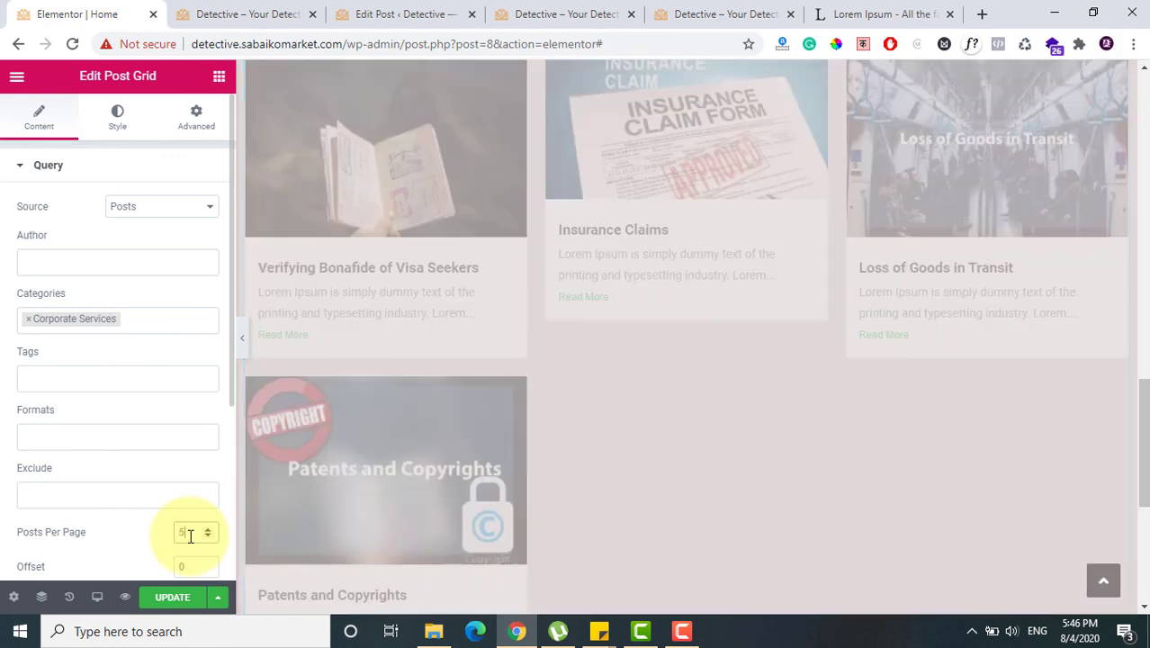
key("Up")
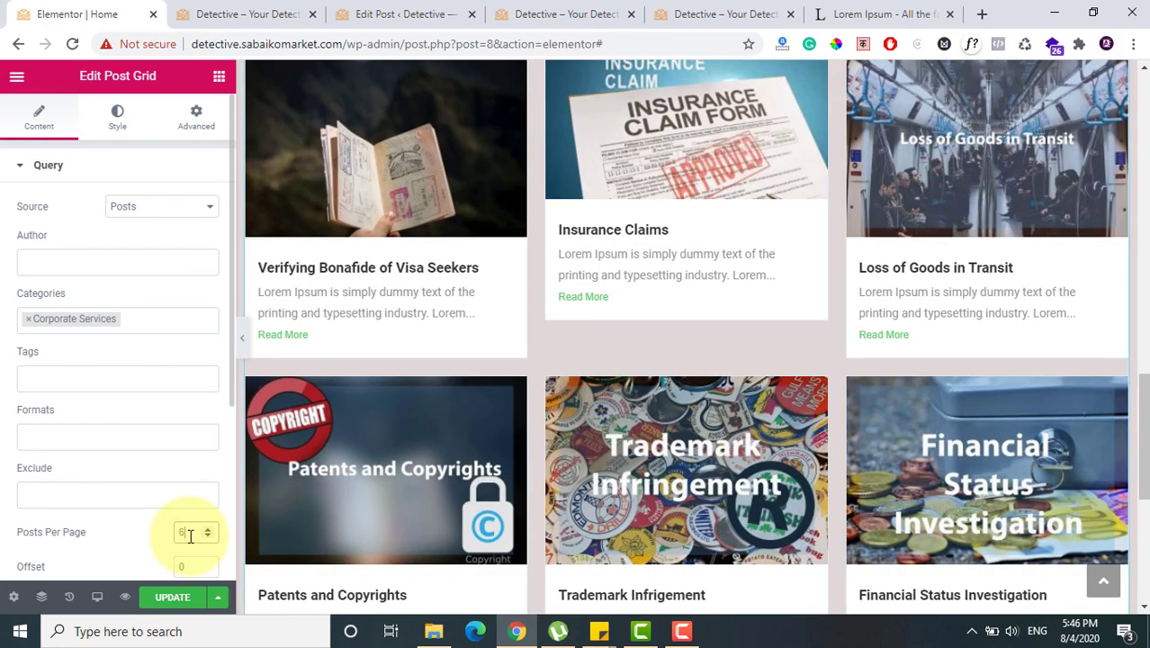
left_click_drag(1141, 447, 1143, 483)
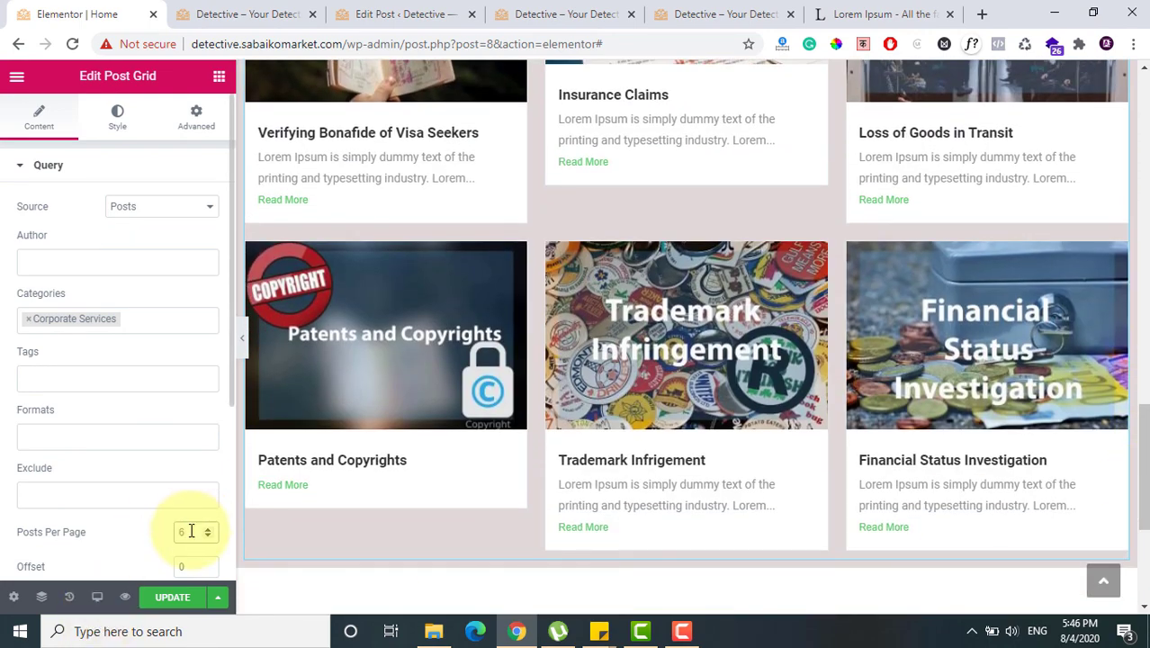
key("BackSpace")
type("9")
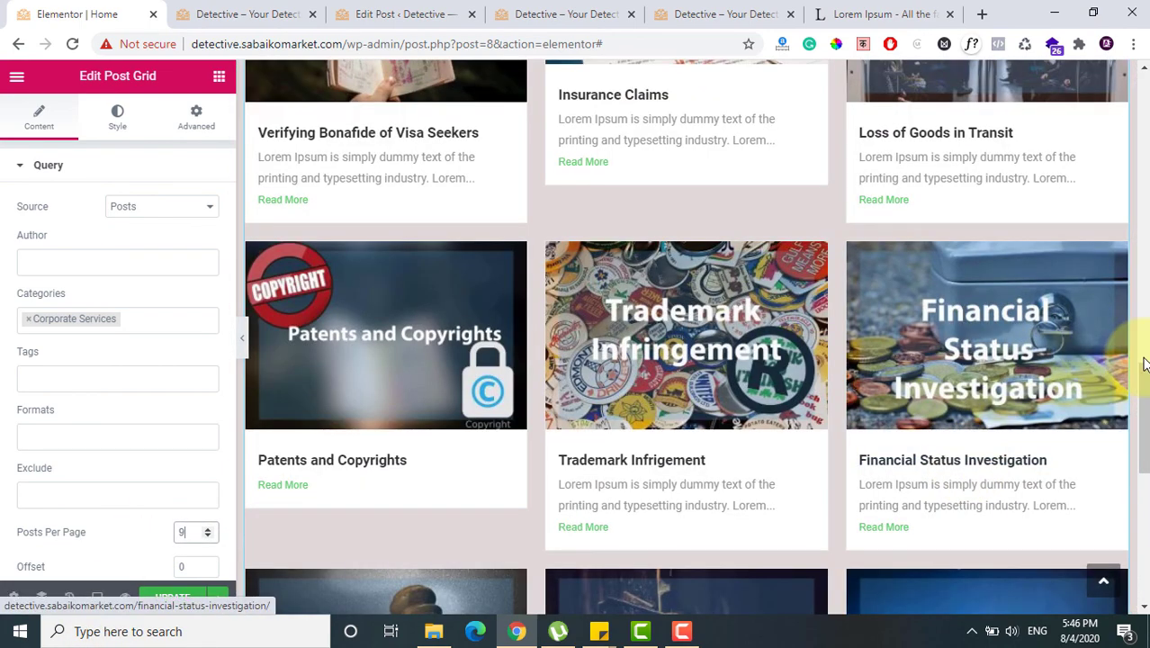
mouse_move(1140, 405)
left_mouse_down()
mouse_move(1137, 151)
mouse_move(1141, 520)
mouse_move(1133, 423)
left_mouse_up()
left_click(192, 533)
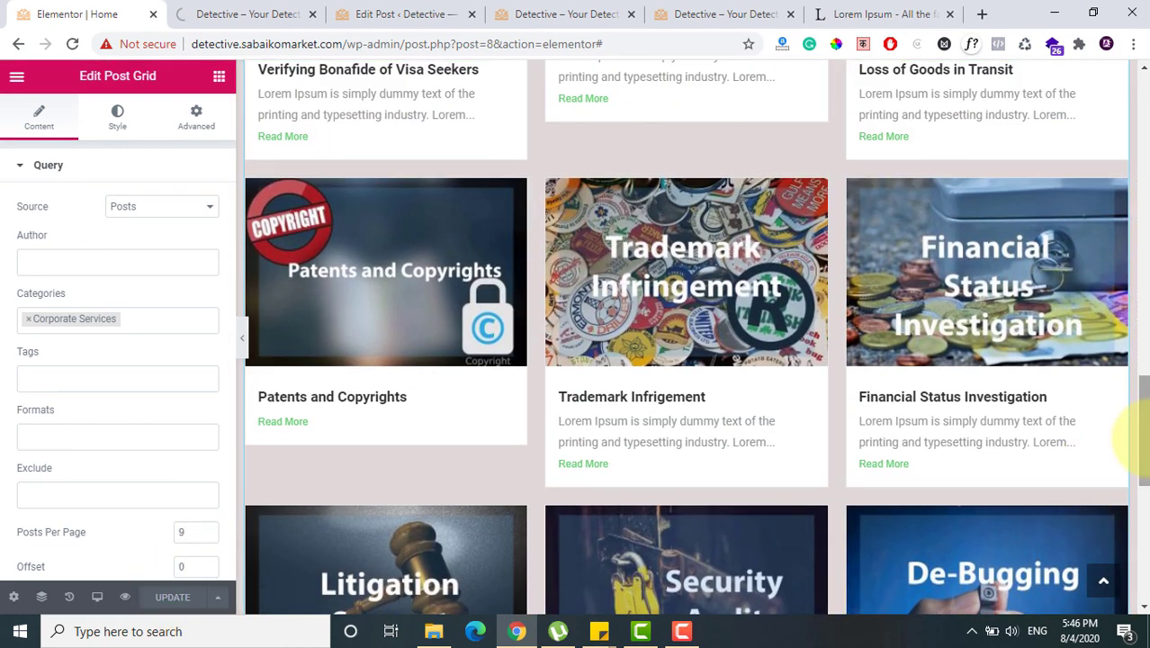
Step: Switch to the page preview and examine the homepage from the slider down through the Corporate Detective Services grid
left_click(280, 9)
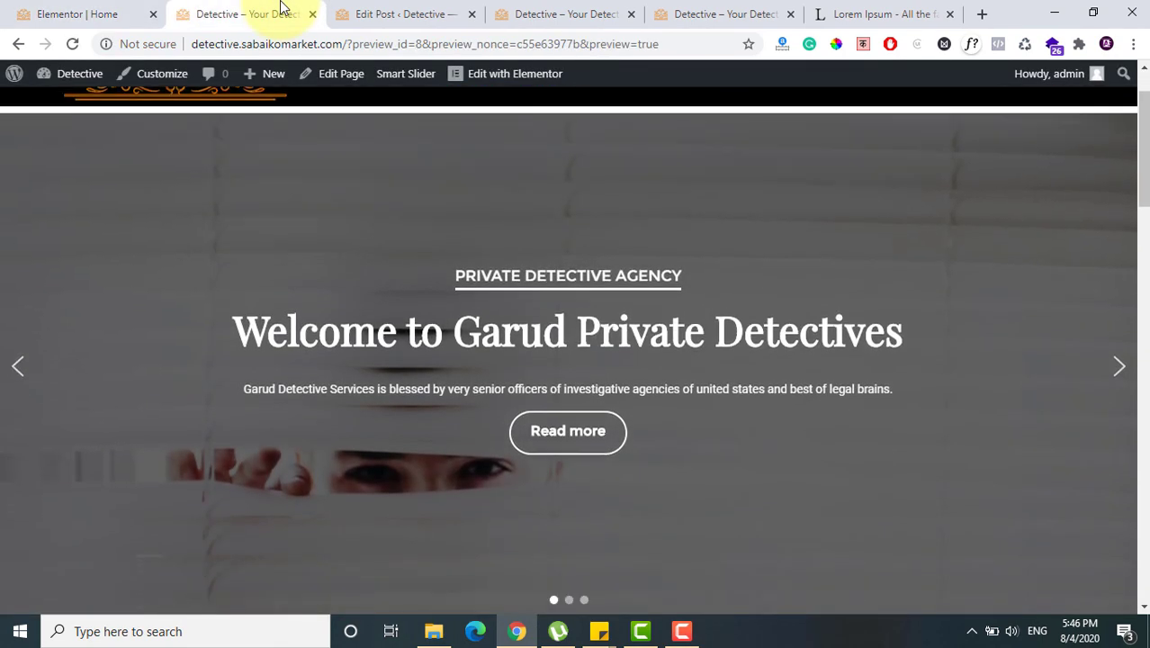
key("Down")
key("Down")
key("Down")
key("Down")
key("Down")
key("Down")
key("Down")
key("Down")
key("Down")
key("Down")
key("Down")
key("Down")
key("Down")
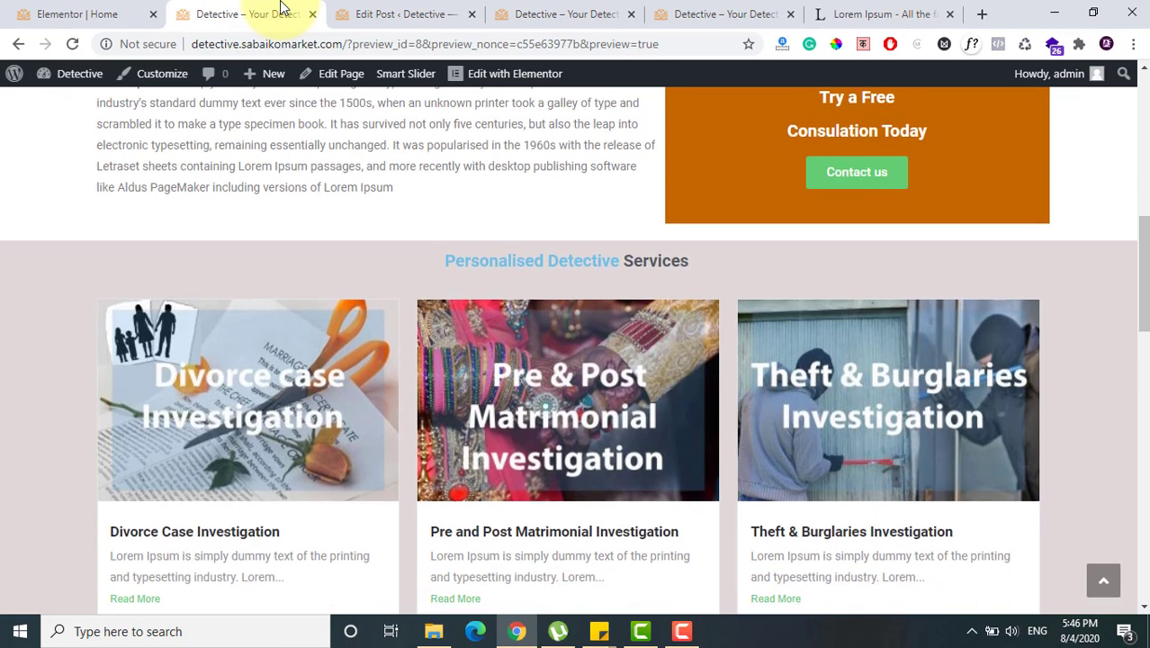
key("Up")
key("Up")
key("Up")
key("Up")
key("Up")
key("Up")
key("Up")
key("Up")
key("Up")
key("Up")
key("Up")
key("Up")
key("Up")
key("Up")
key("Up")
key("Up")
key("Up")
key("Up")
key("Down")
key("Down")
key("Down")
key("Down")
key("Down")
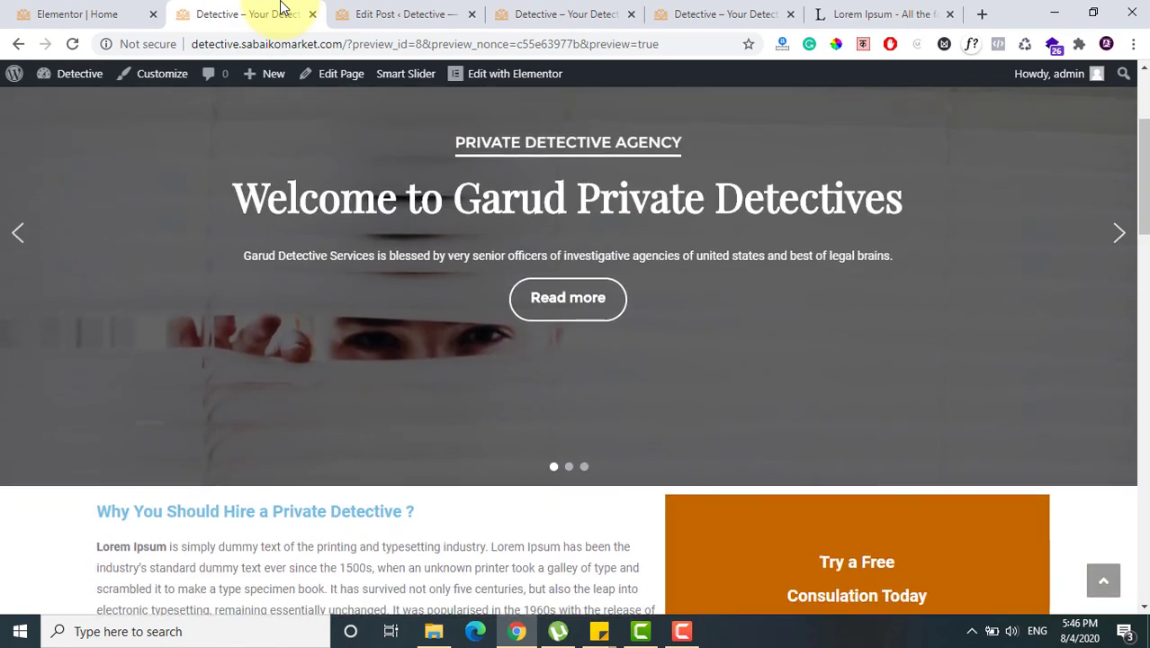
key("Down")
key("Down")
key("Down")
key("Down")
key("Down")
key("Down")
key("Down")
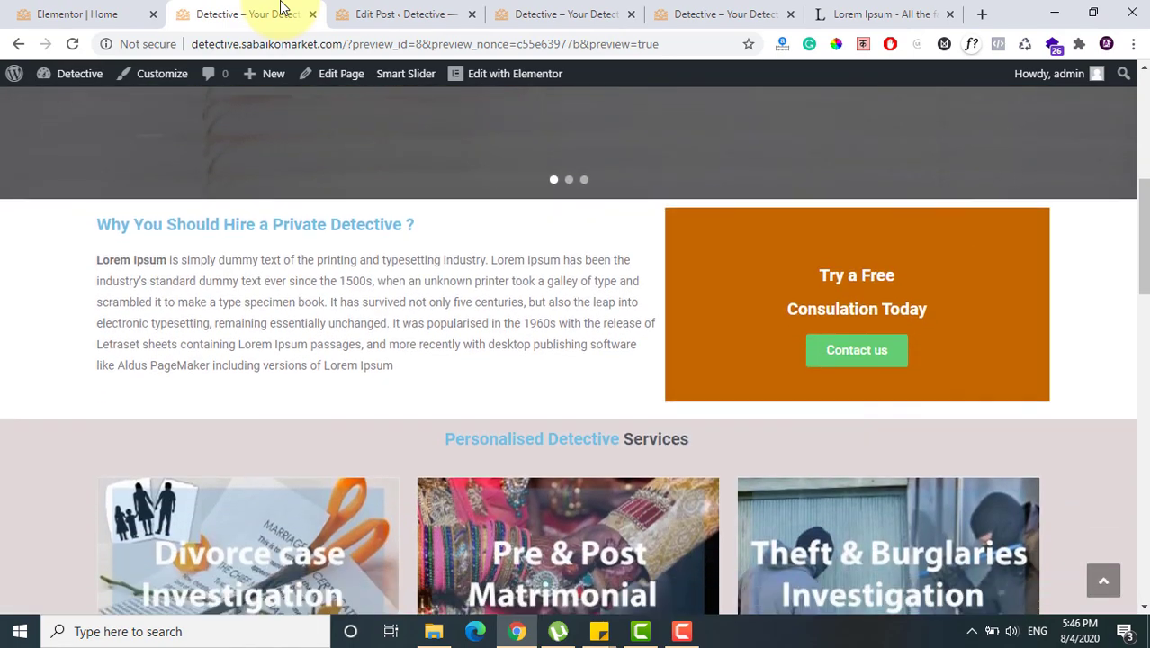
key("Down")
key("Down")
key("Down")
key("Down")
key("Down")
key("Down")
key("Down")
key("Down")
key("Down")
key("Down")
key("Down")
key("Down")
key("Down")
key("Down")
key("Down")
key("Down")
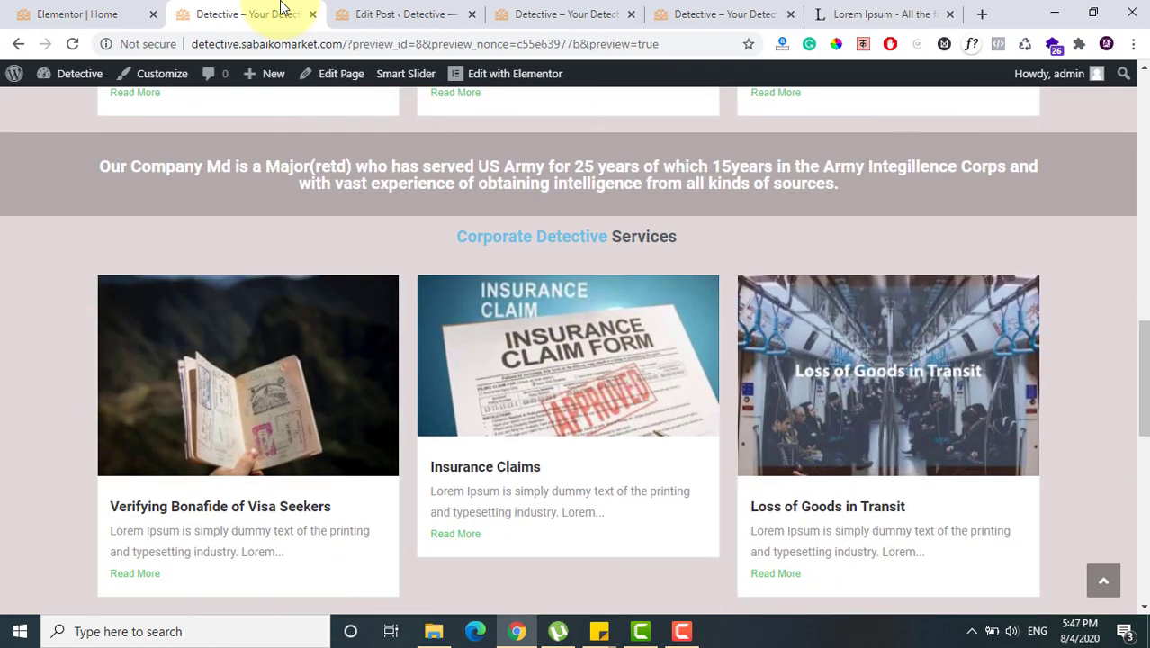
key("Down")
key("Down")
key("Down")
key("Down")
key("Down")
key("Down")
key("Down")
key("Down")
key("Down")
key("Down")
key("Down")
key("Down")
key("Down")
key("Down")
key("Down")
key("Down")
key("Down")
key("Down")
key("Down")
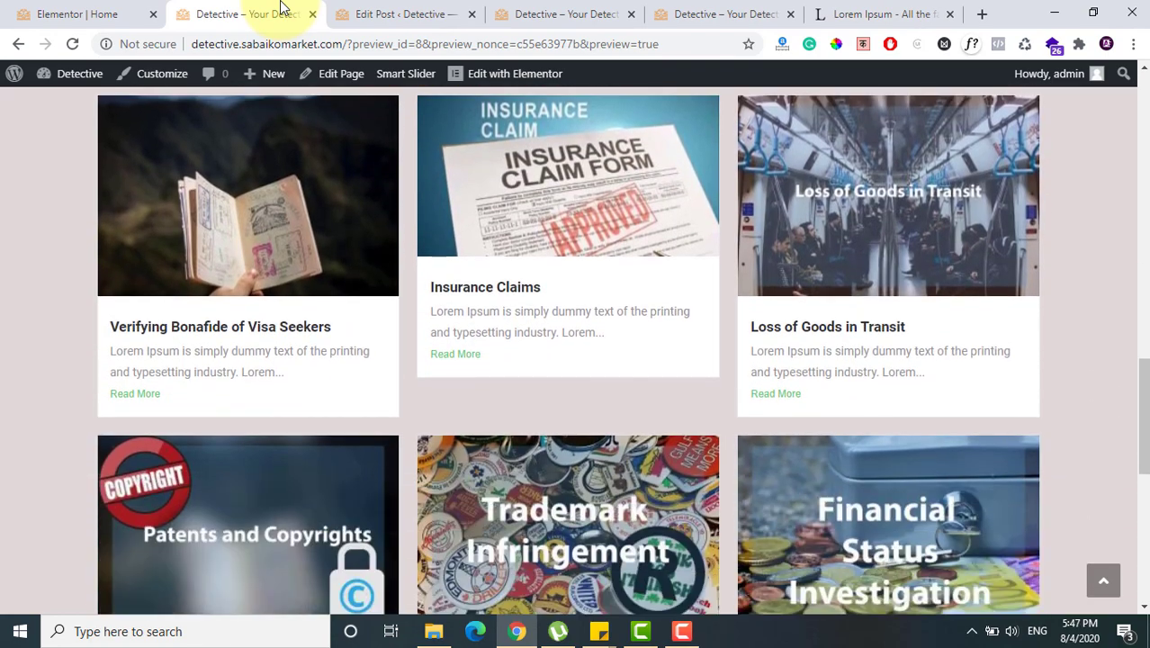
key("Down")
key("Down")
key("Down")
key("Up")
key("Up")
key("Up")
key("Up")
key("Up")
key("Up")
key("Up")
key("Up")
key("Up")
key("Up")
key("Up")
key("Up")
key("Up")
key("Up")
key("Up")
key("Up")
key("Up")
key("Up")
key("Up")
key("Up")
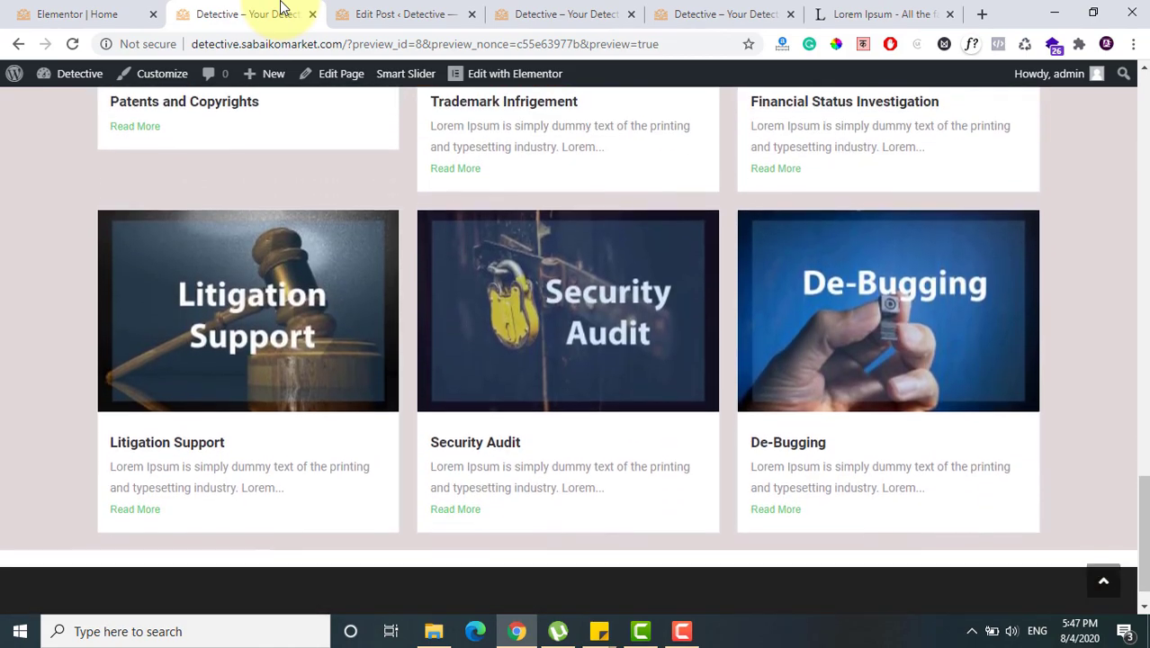
key("Up")
key("Up")
key("Up")
key("Up")
key("Up")
key("Up")
key("Up")
key("Up")
key("Up")
key("Up")
key("Up")
key("Up")
key("Up")
key("Up")
key("Up")
key("Up")
key("Up")
key("Up")
key("Up")
key("Up")
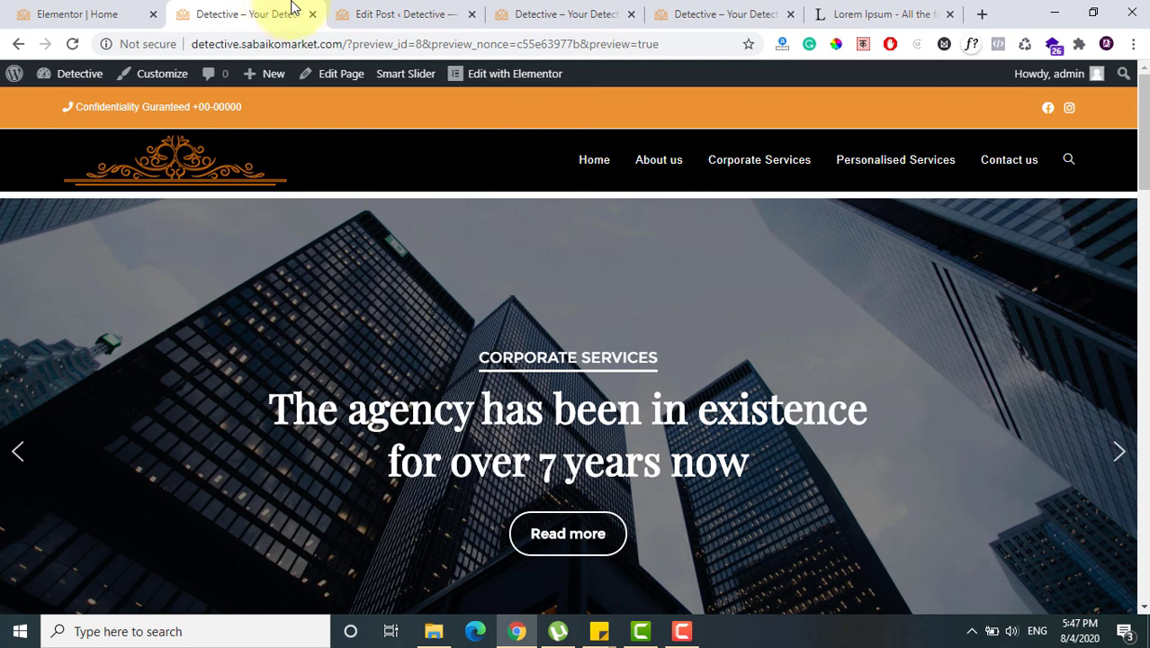
Step: Check the editor briefly, return to the preview, and review the footer, header menu and both services sections again
left_click(108, 9)
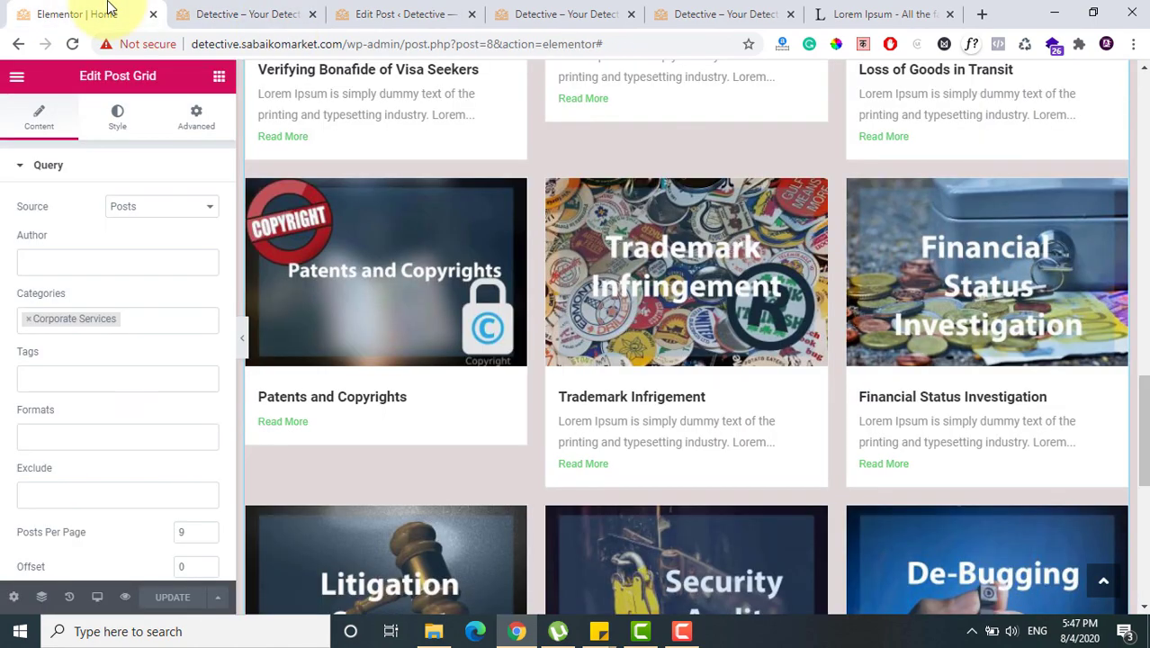
left_click(205, 11)
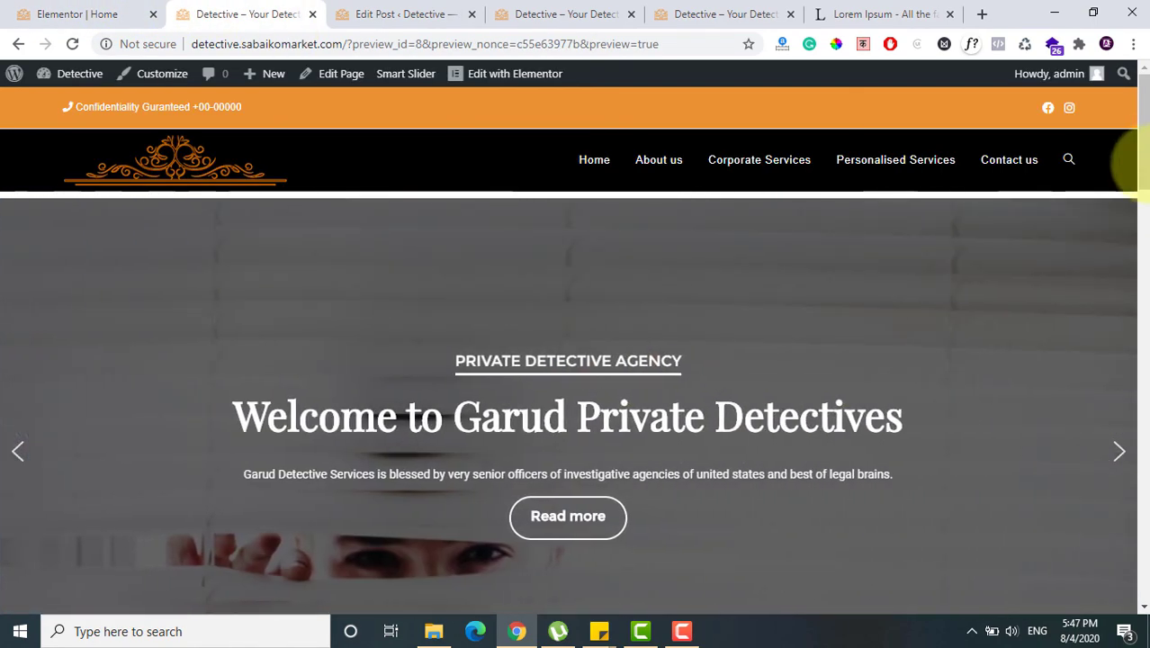
left_click_drag(1145, 159, 1138, 580)
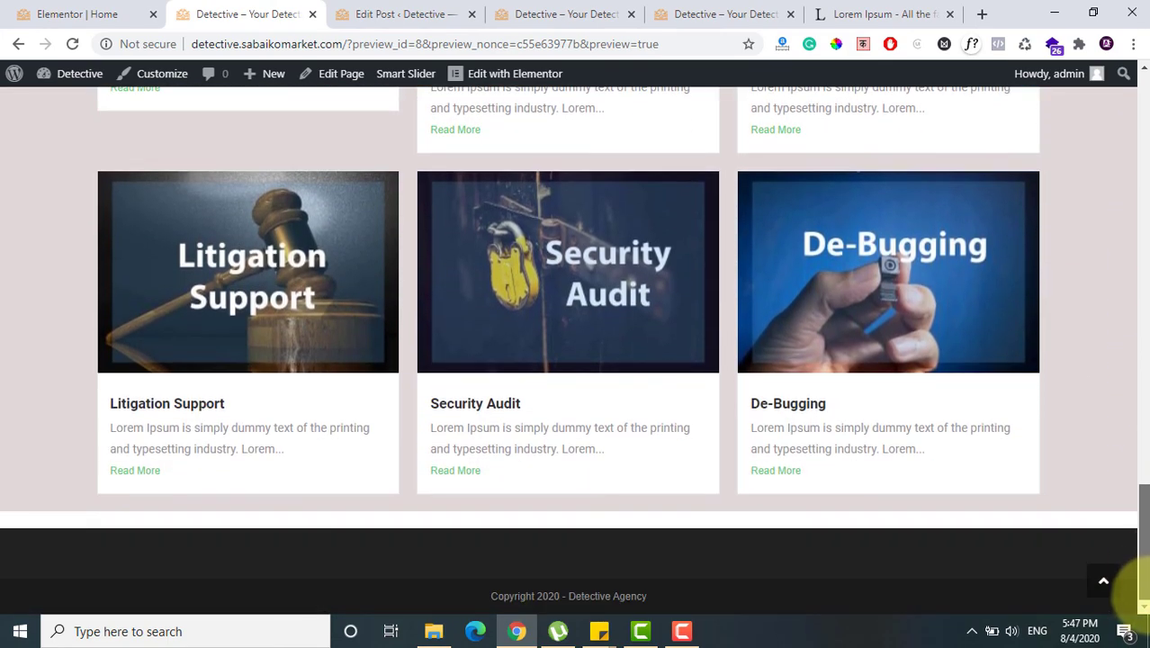
left_click_drag(1141, 576, 1135, 99)
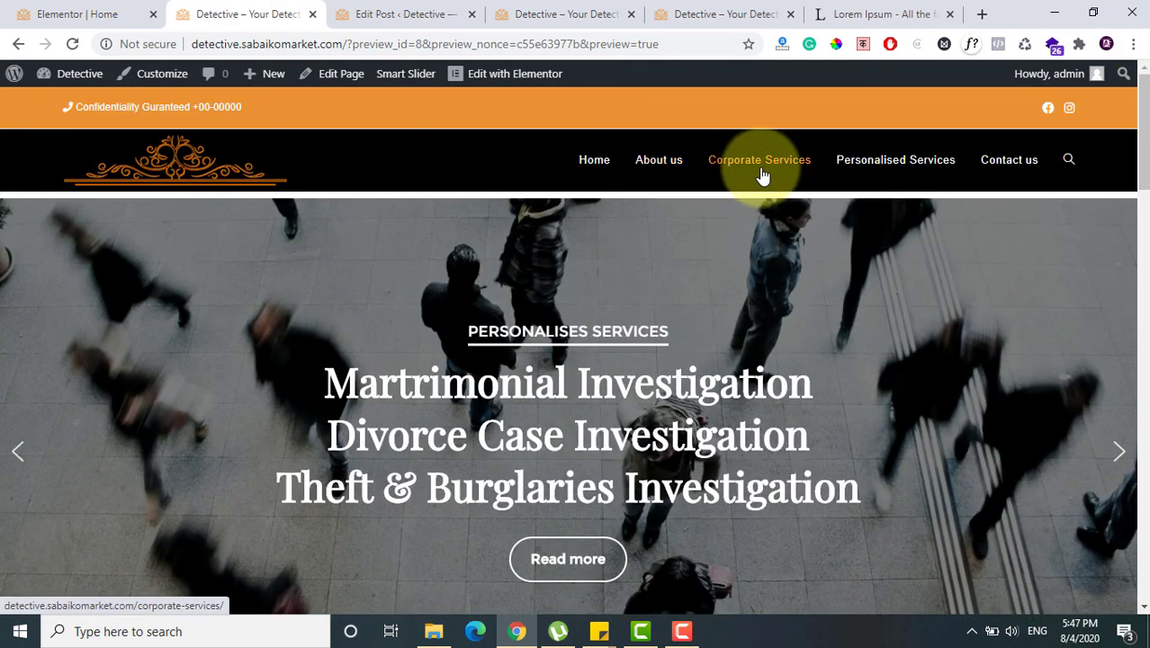
left_click_drag(1133, 126, 1134, 359)
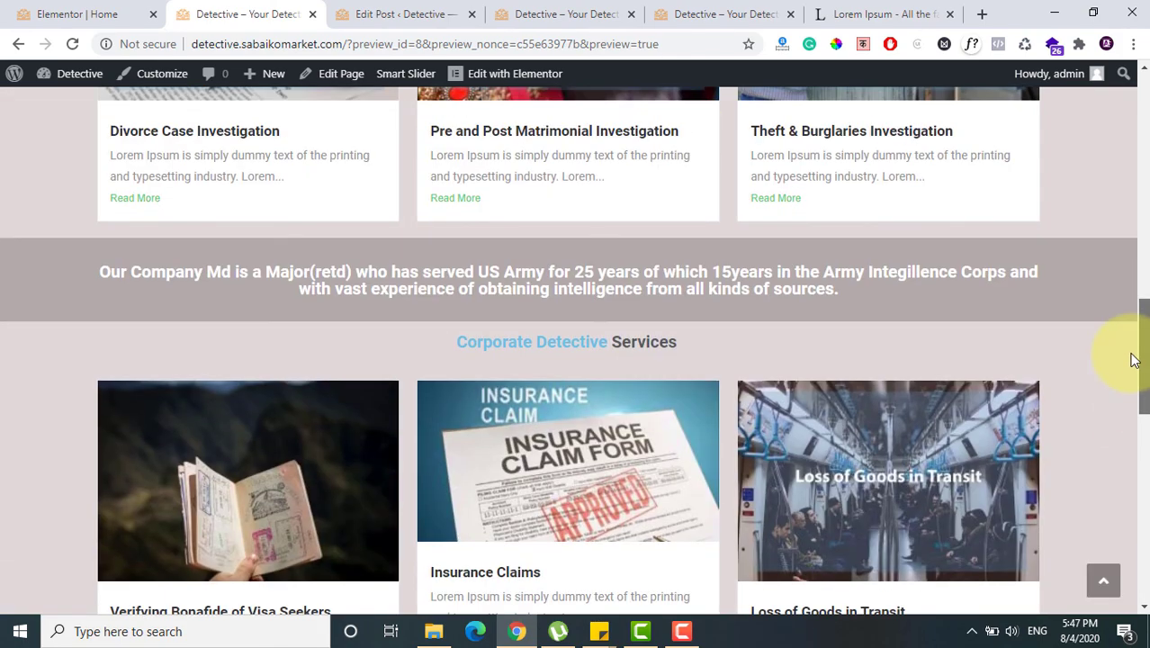